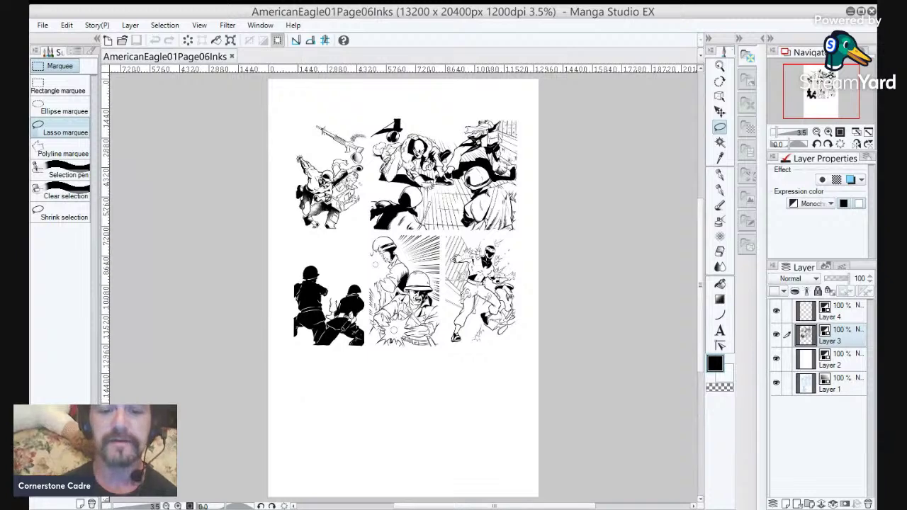
Hide Layer 2 so the blue pencils on Layer 1 show beneath the inks.
left_click(776, 359)
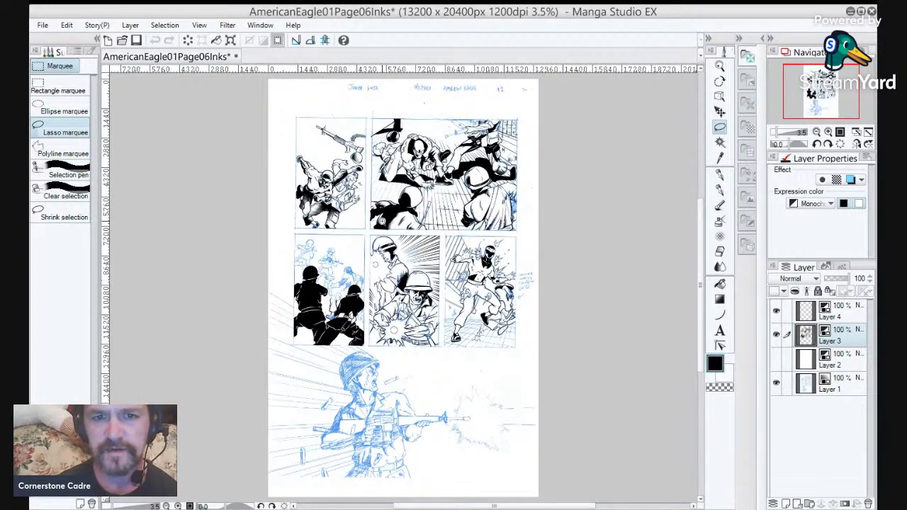
Examine the inked upper panels, then the pencilled soldiers behind the black silhouettes in the second-row left panel.
scroll(383, 220, "up", 3)
left_click_drag(416, 201, 354, 342)
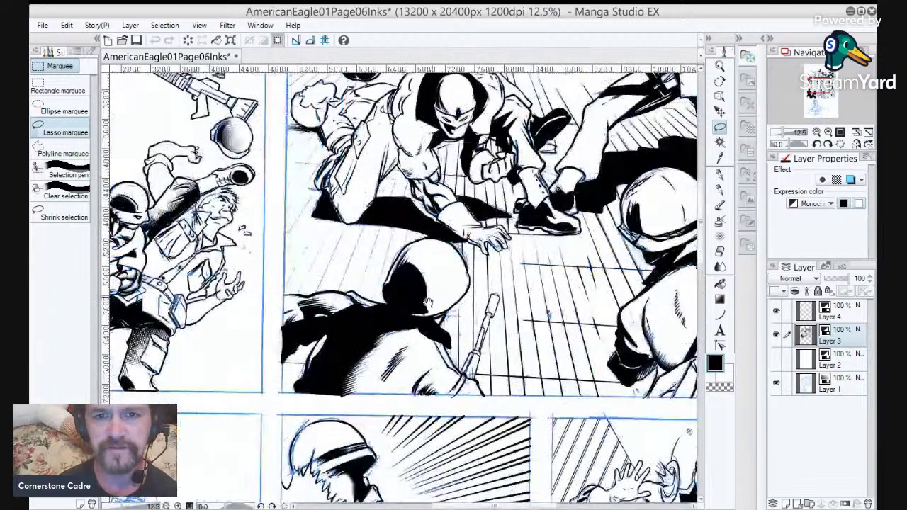
left_click_drag(380, 224, 380, 314)
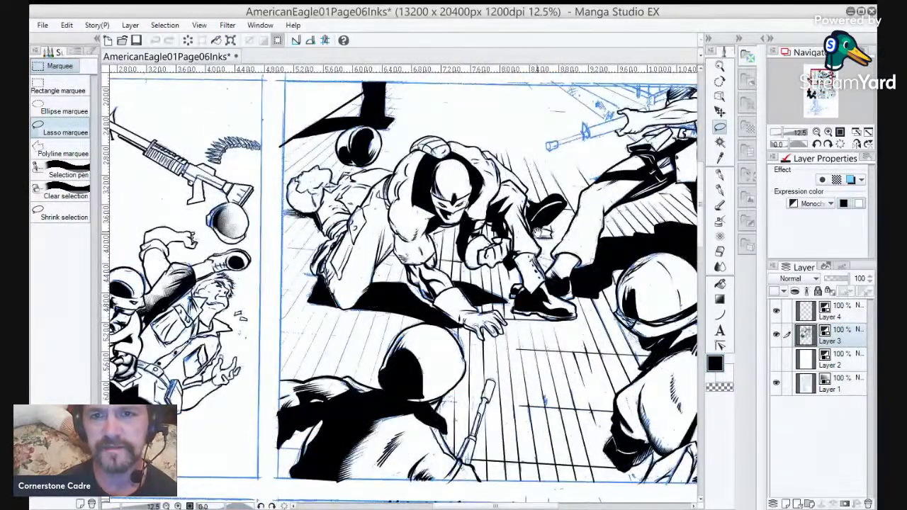
left_click_drag(457, 319, 376, 380)
left_click_drag(220, 395, 484, 260)
left_click_drag(411, 258, 414, 304)
left_click_drag(571, 333, 343, 343)
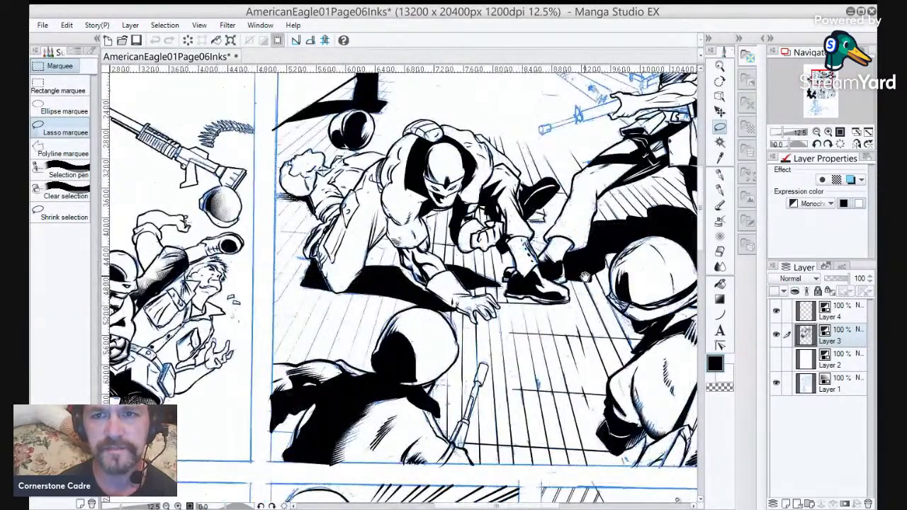
left_click_drag(580, 278, 386, 344)
left_click_drag(369, 382, 489, 192)
left_click_drag(345, 346, 465, 232)
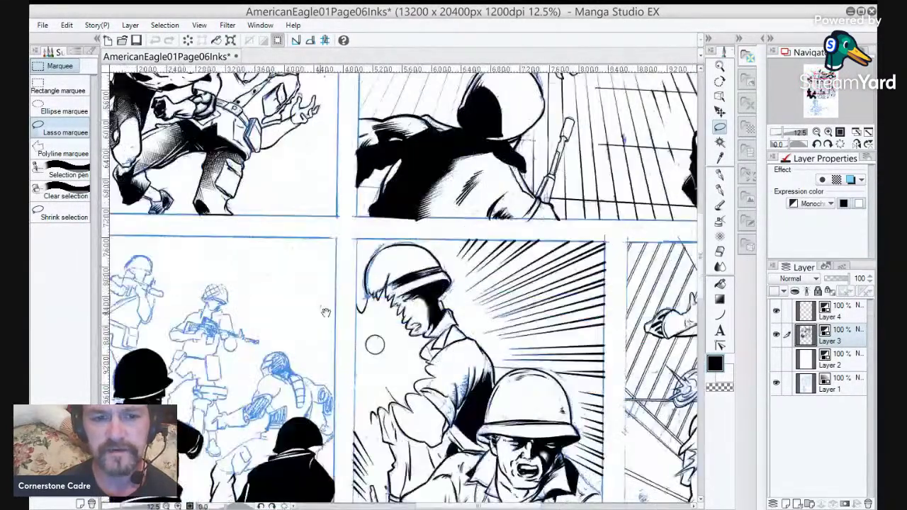
left_click_drag(323, 309, 471, 261)
left_click_drag(494, 355, 452, 278)
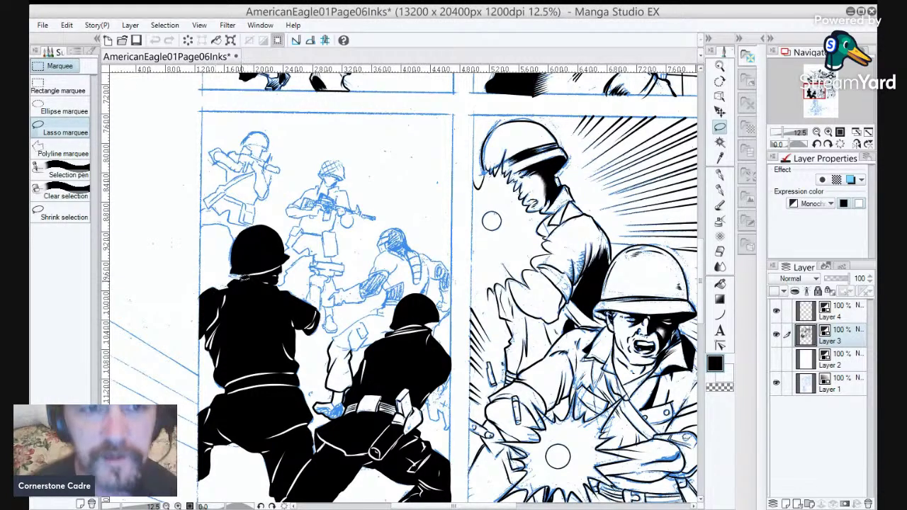
Try to ink the helmet outline of the leftmost pencilled soldier freehand with the G-pen.
left_click(261, 176, "ctrl")
left_click(261, 176, "ctrl")
left_click(261, 176, "ctrl")
left_click_drag(263, 172, 336, 279)
key("p")
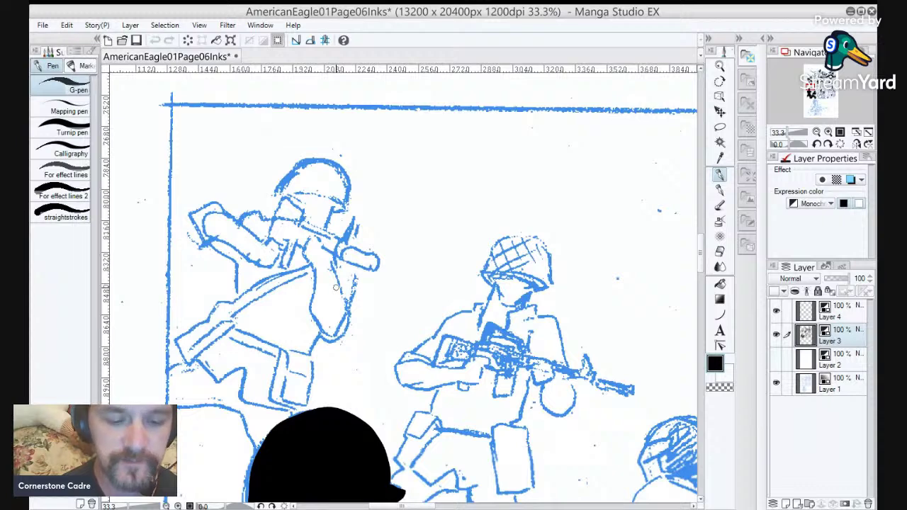
mouse_move(283, 190)
left_mouse_down()
mouse_move(292, 167)
mouse_move(325, 163)
left_mouse_up()
key("ctrl+z")
left_click_drag(282, 188, 331, 156)
key("ctrl+z")
left_click_drag(283, 189, 327, 157)
left_click_drag(349, 206, 323, 159)
key("ctrl+z")
mouse_move(349, 205)
left_mouse_down()
mouse_move(350, 184)
mouse_move(316, 164)
left_mouse_up()
key("ctrl+z")
key("ctrl+z")
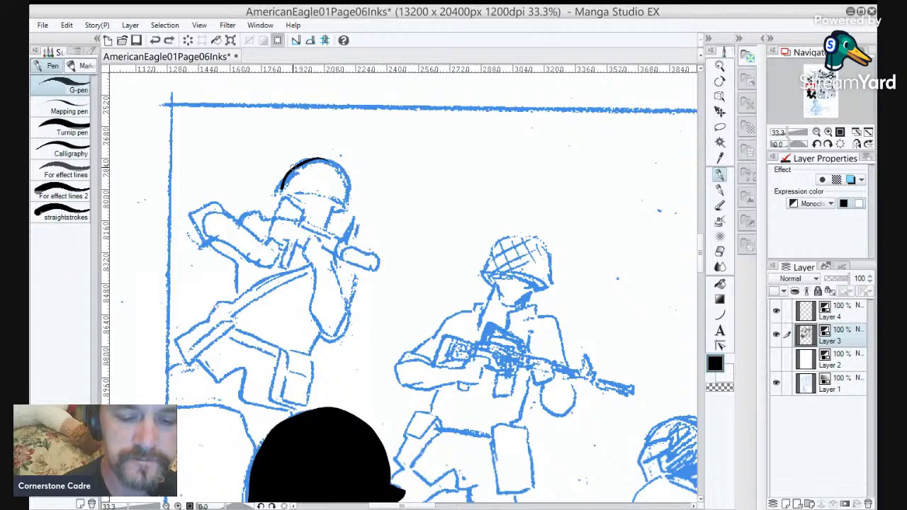
Ink the leftmost soldier's helmet dome and brim line over the pencils with the Curve tool.
key("u")
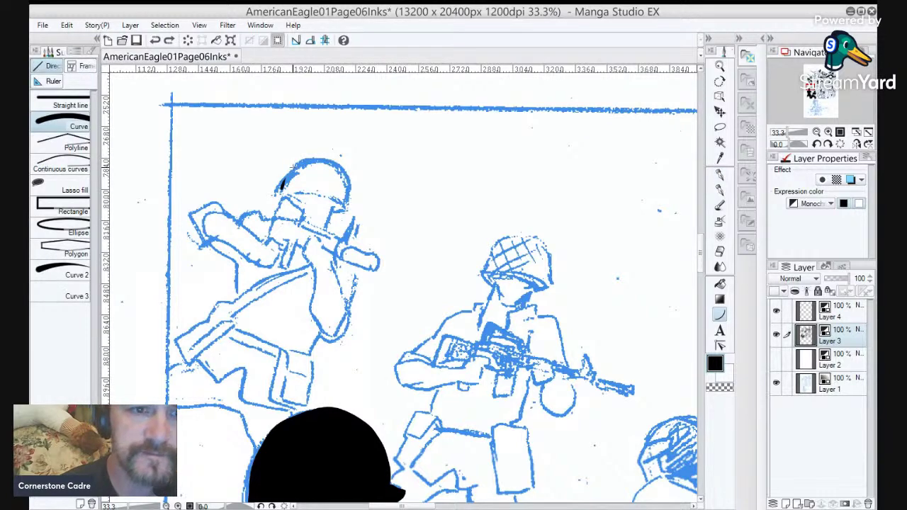
left_click_drag(282, 190, 326, 160)
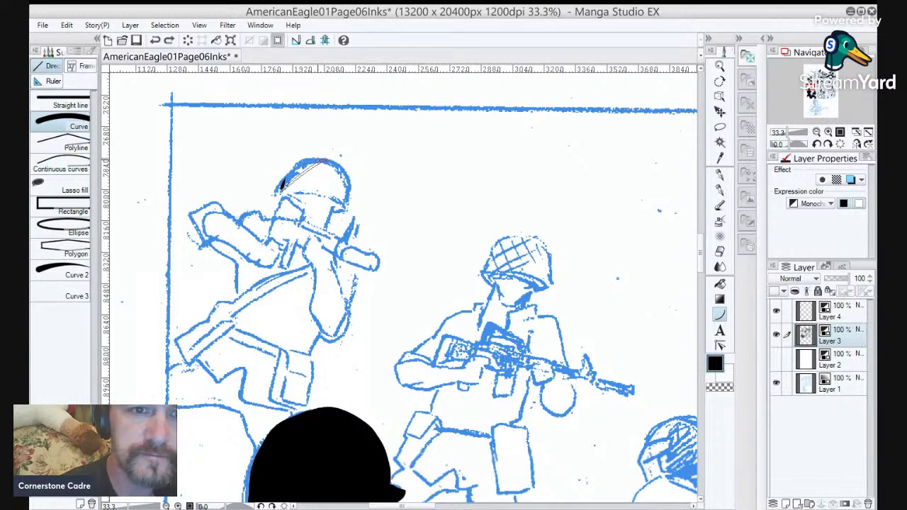
left_click(289, 157)
mouse_move(348, 206)
left_mouse_down()
mouse_move(344, 172)
mouse_move(347, 206)
left_mouse_up()
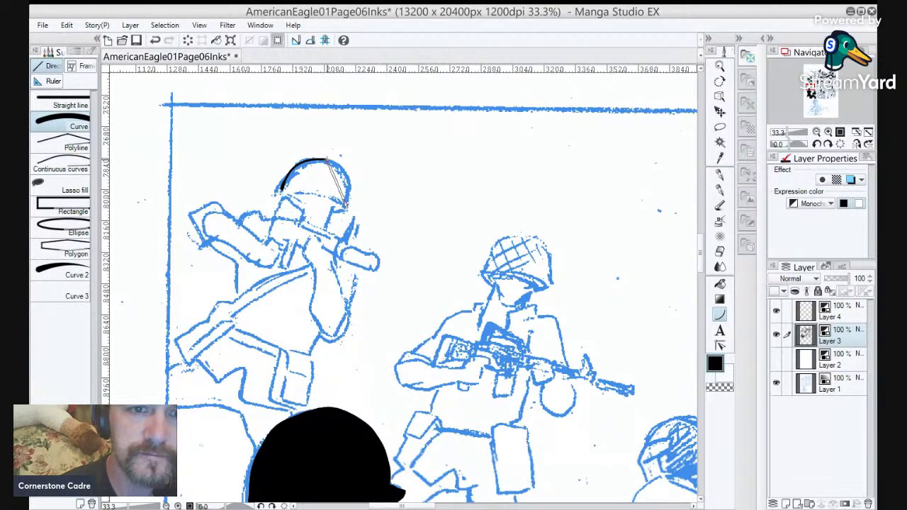
left_click(356, 171)
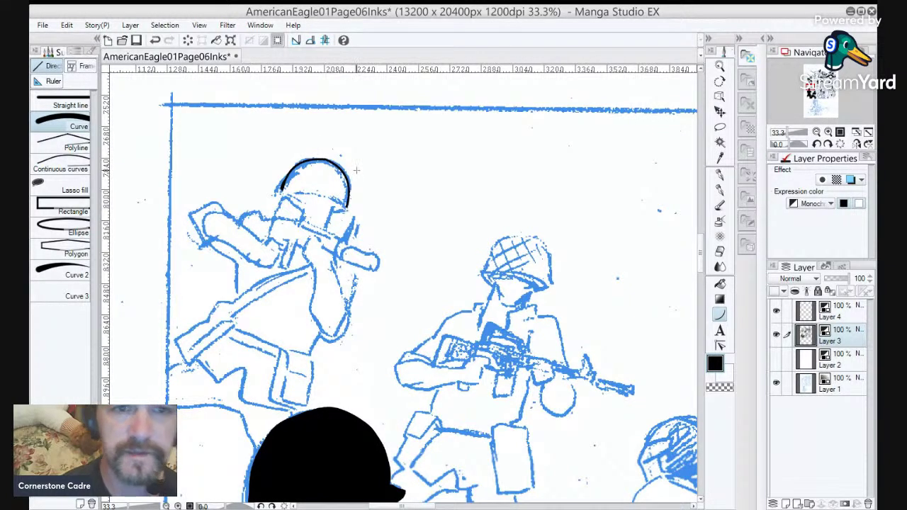
left_click_drag(347, 207, 283, 190)
left_click(320, 185)
Ink the soldier's face and the side of his head below the helmet with the G-pen.
key("p")
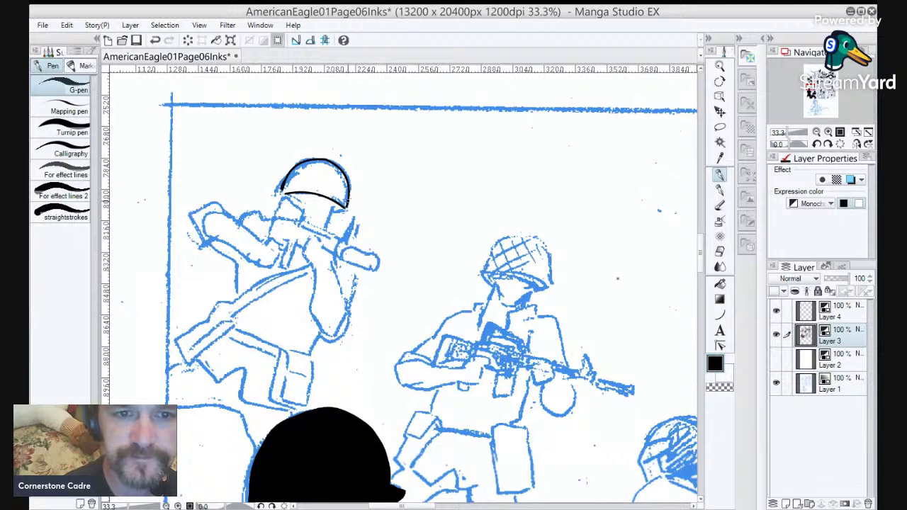
left_click_drag(348, 206, 322, 226)
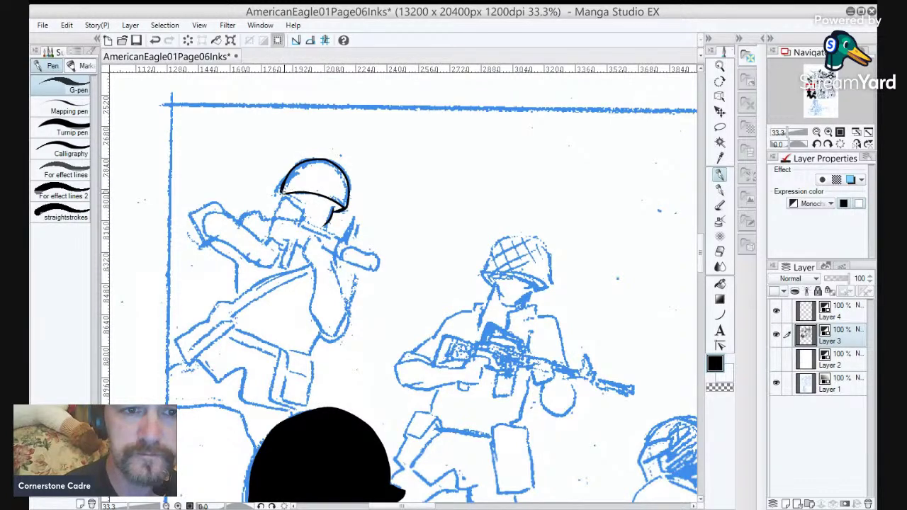
left_click_drag(304, 223, 284, 195)
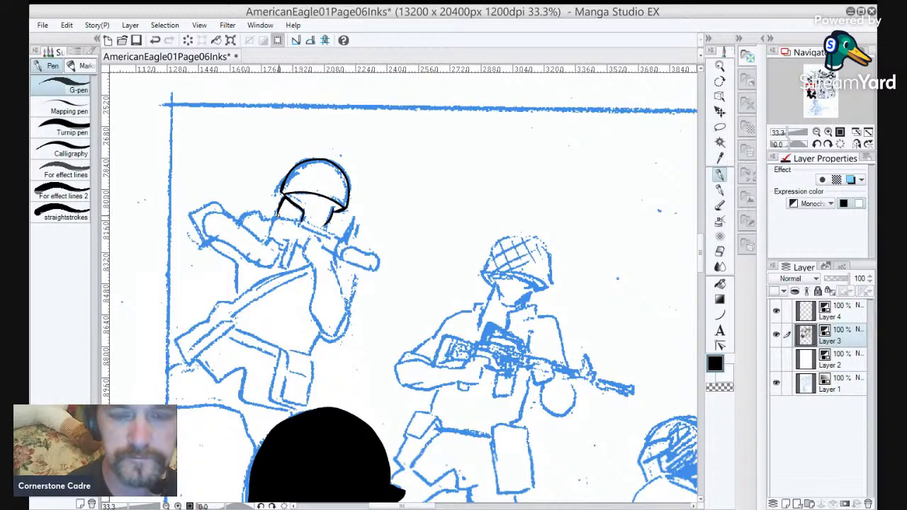
Ink the soldier's rifle barrel over the pencils and fill its muzzle opening with black.
key("minus")
key("minus")
left_click_drag(377, 249, 424, 156)
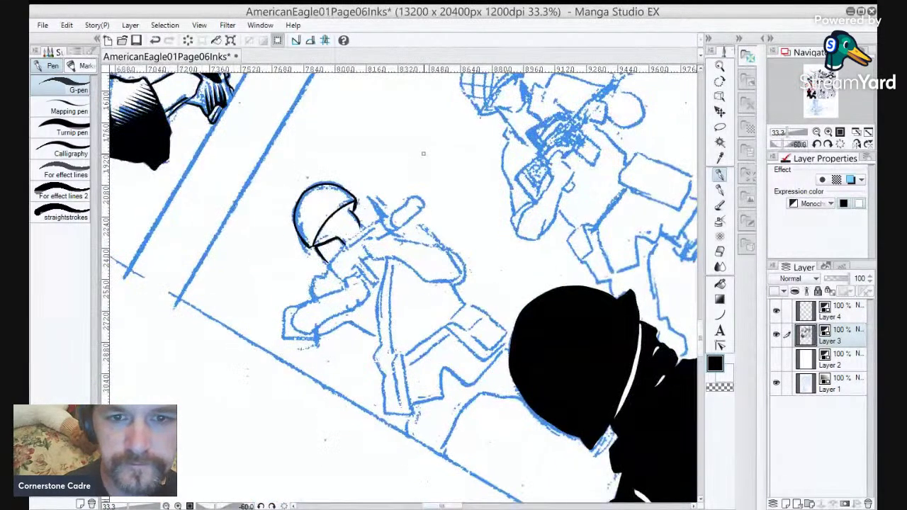
mouse_move(415, 198)
left_mouse_down()
mouse_move(392, 217)
mouse_move(399, 228)
mouse_move(398, 212)
left_mouse_up()
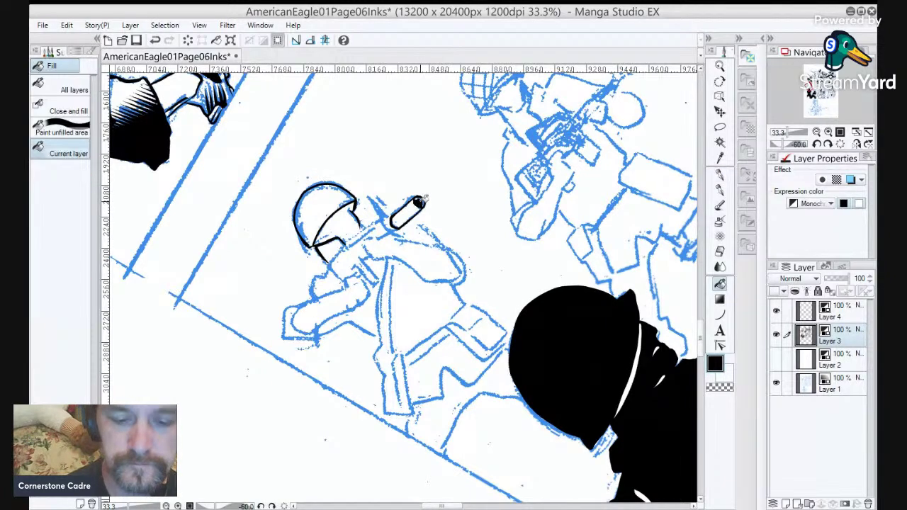
left_click_drag(407, 250, 434, 217)
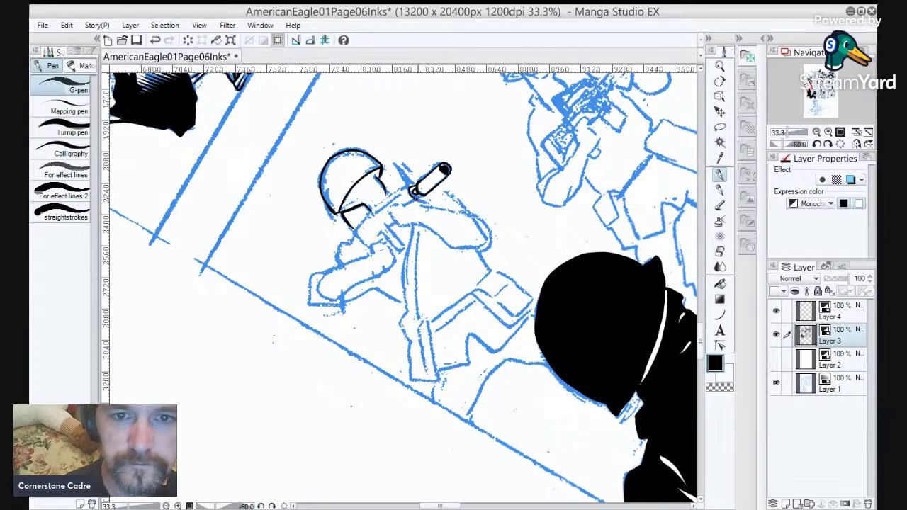
left_click_drag(405, 188, 374, 211)
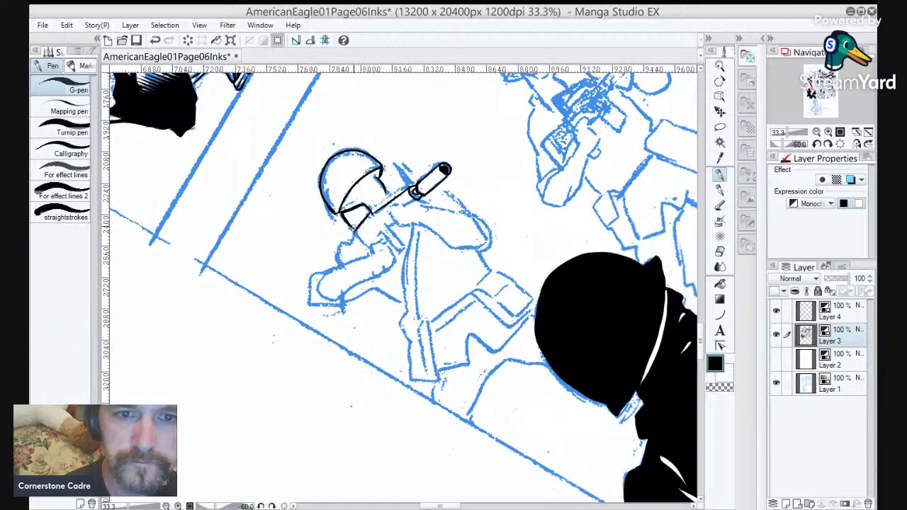
Ink the hand and forearm supporting the rifle, including the outer sleeve and elbow.
mouse_move(388, 226)
left_mouse_down()
mouse_move(417, 199)
mouse_move(393, 204)
mouse_move(390, 216)
mouse_move(401, 224)
mouse_move(429, 207)
mouse_move(455, 211)
mouse_move(481, 228)
mouse_move(486, 246)
mouse_move(463, 249)
mouse_move(417, 226)
mouse_move(479, 249)
mouse_move(455, 248)
mouse_move(417, 227)
left_mouse_up()
key("ctrl+z")
key("ctrl+z")
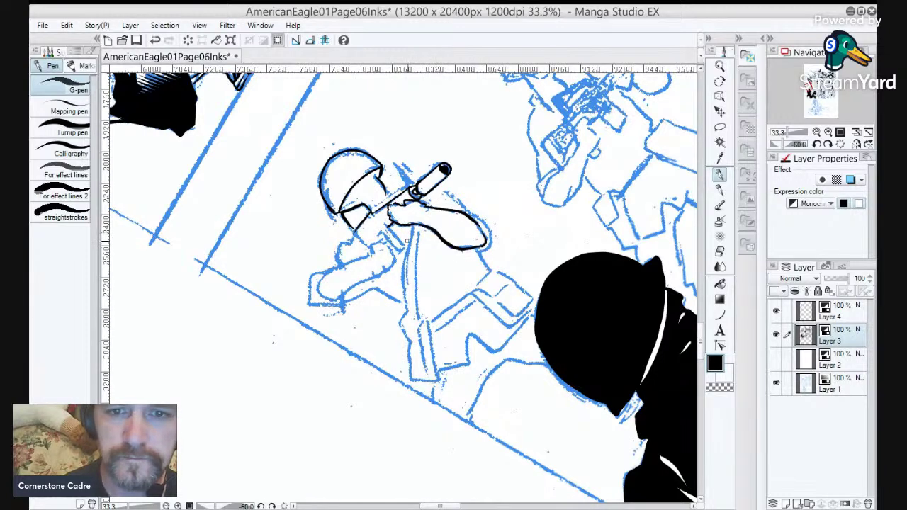
mouse_move(470, 249)
left_mouse_down()
mouse_move(489, 246)
mouse_move(490, 231)
mouse_move(486, 248)
left_mouse_up()
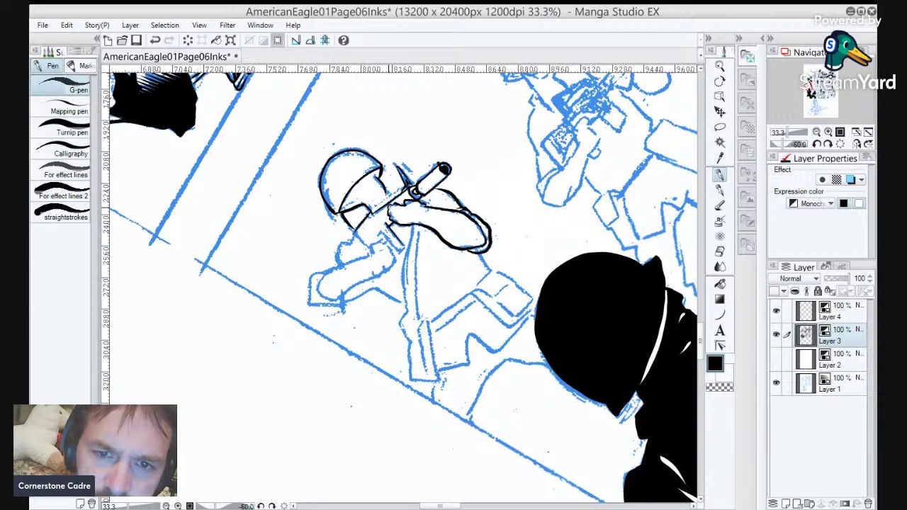
Ink the soldier's rear arm and shoulder, plus the side and fold lines of his shirt.
mouse_move(353, 231)
left_mouse_down()
mouse_move(368, 252)
mouse_move(385, 242)
mouse_move(379, 248)
mouse_move(392, 256)
mouse_move(389, 271)
mouse_move(368, 275)
mouse_move(353, 264)
mouse_move(320, 276)
left_mouse_up()
mouse_move(382, 274)
left_mouse_down()
mouse_move(319, 298)
mouse_move(317, 273)
mouse_move(310, 303)
mouse_move(335, 305)
mouse_move(316, 297)
left_mouse_up()
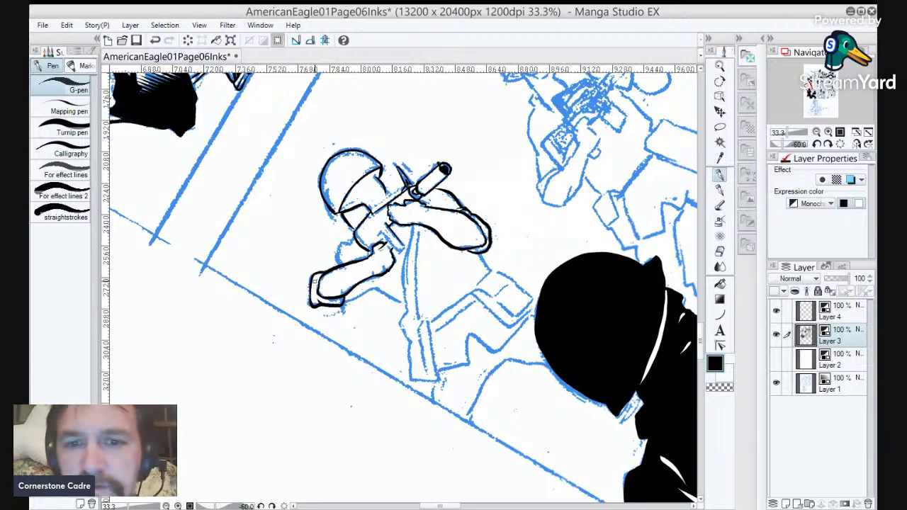
mouse_move(378, 287)
left_mouse_down()
mouse_move(343, 303)
mouse_move(403, 282)
mouse_move(378, 289)
mouse_move(405, 304)
left_mouse_up()
mouse_move(476, 255)
left_mouse_down()
mouse_move(488, 278)
mouse_move(473, 285)
left_mouse_up()
left_click_drag(435, 313, 425, 308)
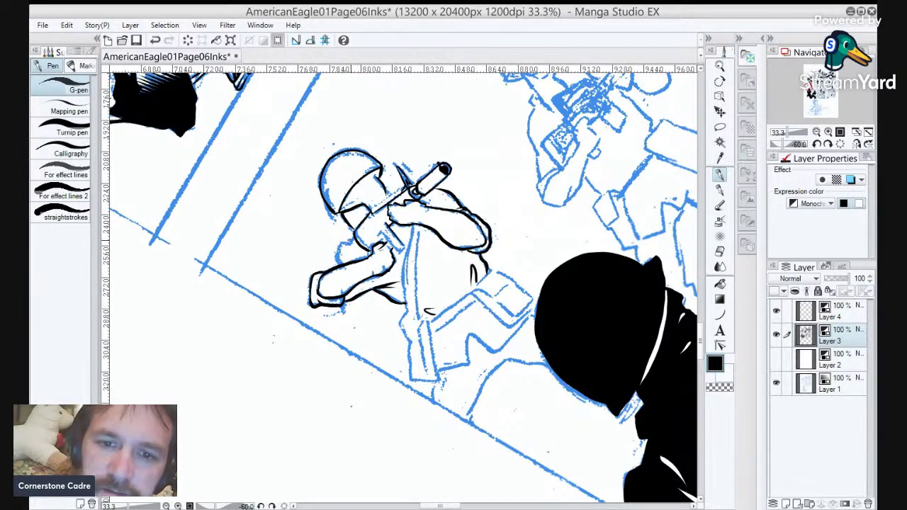
left_click_drag(354, 239, 333, 265)
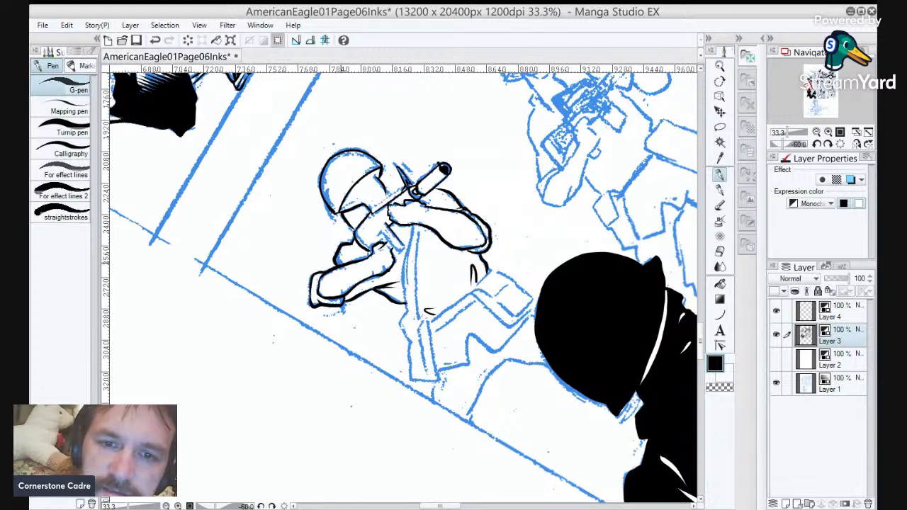
Ink the rifle's magazine and add a curved contour line inside the soldier's helmet.
left_click_drag(381, 232, 402, 248)
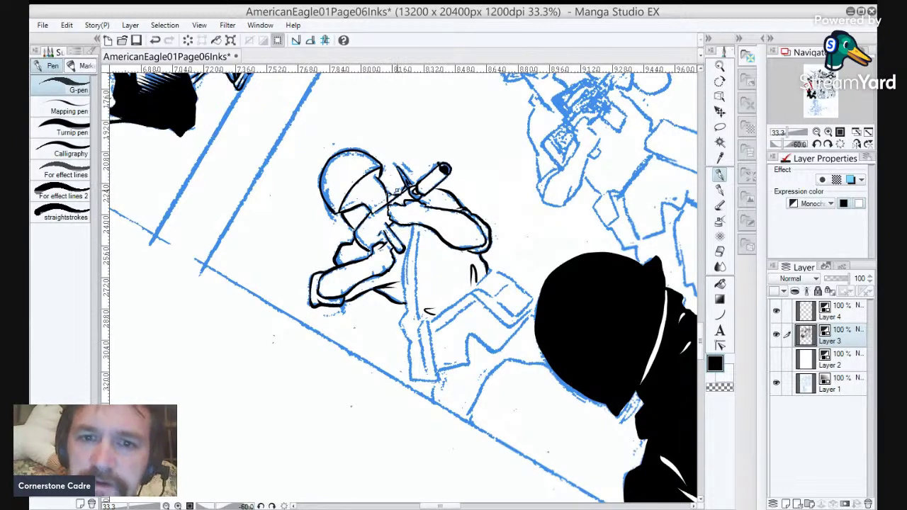
left_click_drag(353, 175, 333, 208)
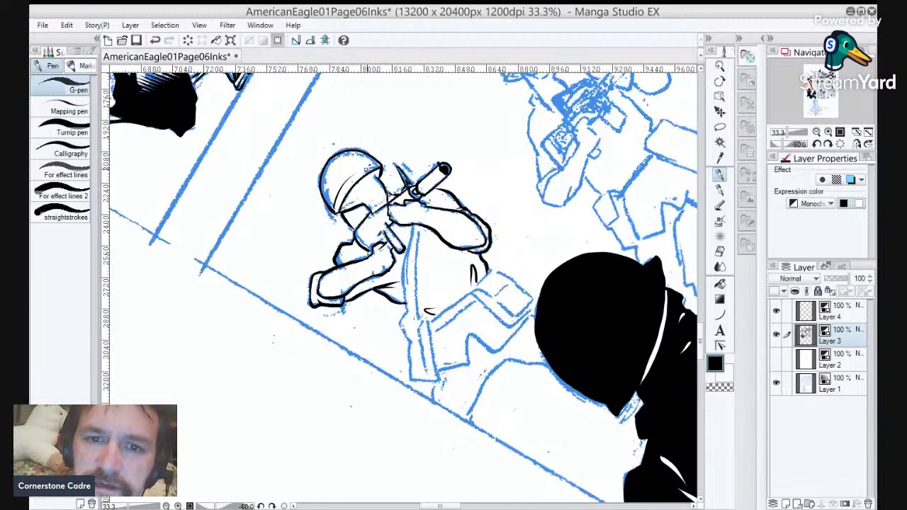
Ink the strap running down the soldier's chest and the long pouch hanging at its lower end.
left_click_drag(410, 227, 406, 320)
mouse_move(419, 224)
left_mouse_down()
mouse_move(414, 312)
mouse_move(413, 257)
mouse_move(425, 369)
left_mouse_up()
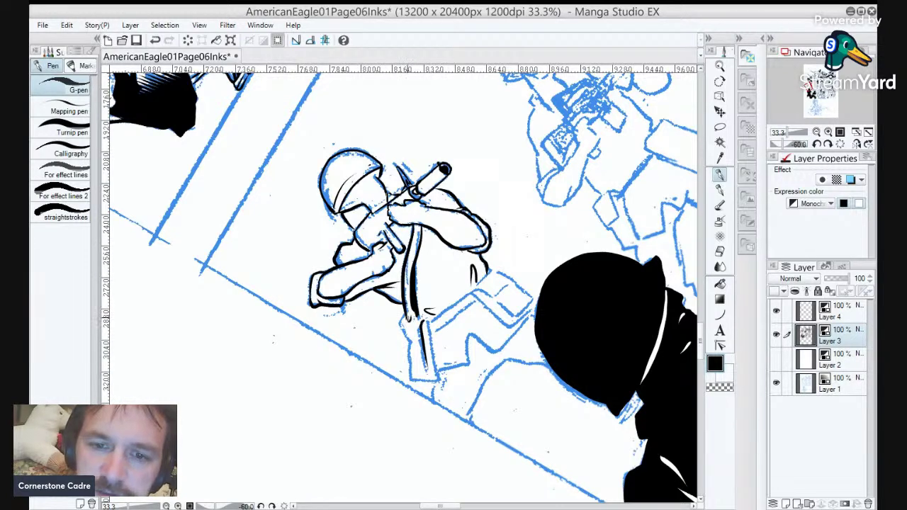
mouse_move(403, 313)
left_mouse_down()
mouse_move(413, 379)
mouse_move(435, 378)
left_mouse_up()
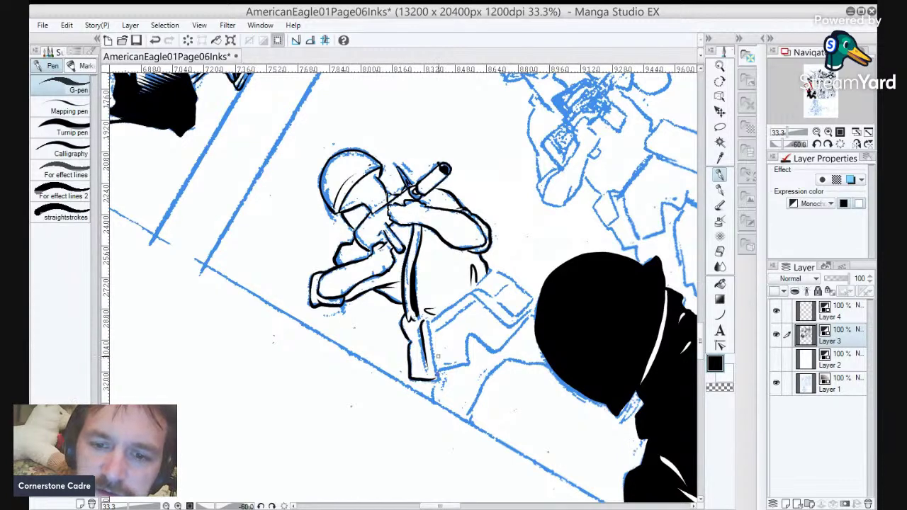
left_click_drag(426, 319, 438, 379)
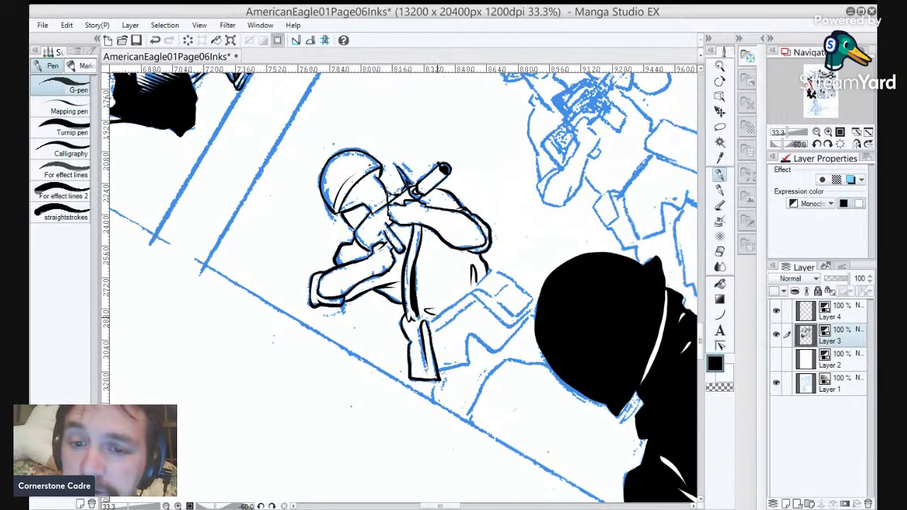
mouse_move(428, 320)
left_mouse_down()
mouse_move(469, 289)
mouse_move(491, 296)
mouse_move(511, 283)
mouse_move(492, 271)
mouse_move(486, 277)
mouse_move(533, 296)
mouse_move(508, 327)
mouse_move(473, 293)
mouse_move(484, 305)
mouse_move(436, 330)
mouse_move(468, 339)
mouse_move(469, 364)
mouse_move(436, 373)
left_mouse_up()
Ink the soldier's belt, hip pouch, jacket hem and trouser legs down to the panel border.
mouse_move(469, 333)
left_mouse_down()
mouse_move(497, 351)
mouse_move(532, 310)
left_mouse_up()
mouse_move(472, 331)
left_mouse_down()
mouse_move(499, 348)
mouse_move(440, 366)
mouse_move(434, 401)
left_mouse_up()
mouse_move(506, 359)
left_mouse_down()
mouse_move(453, 384)
mouse_move(480, 377)
mouse_move(467, 412)
mouse_move(490, 375)
mouse_move(469, 424)
left_mouse_up()
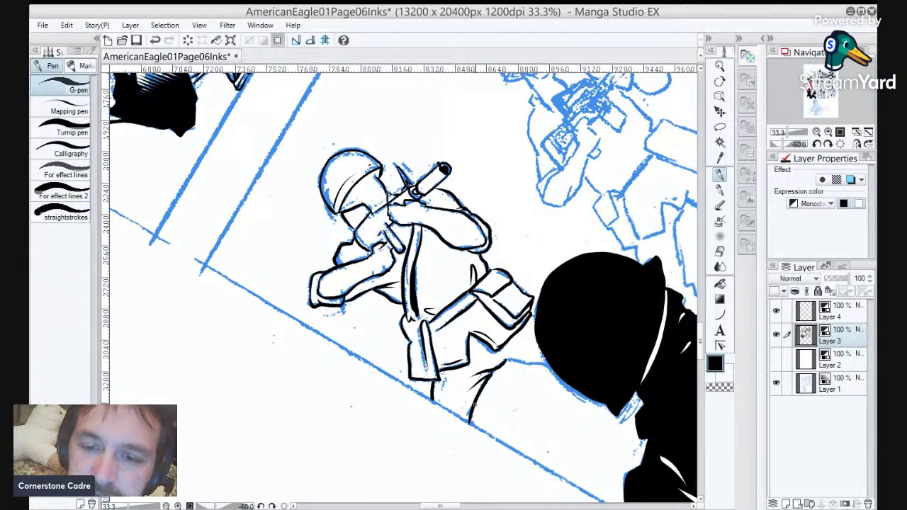
left_click_drag(507, 360, 560, 364)
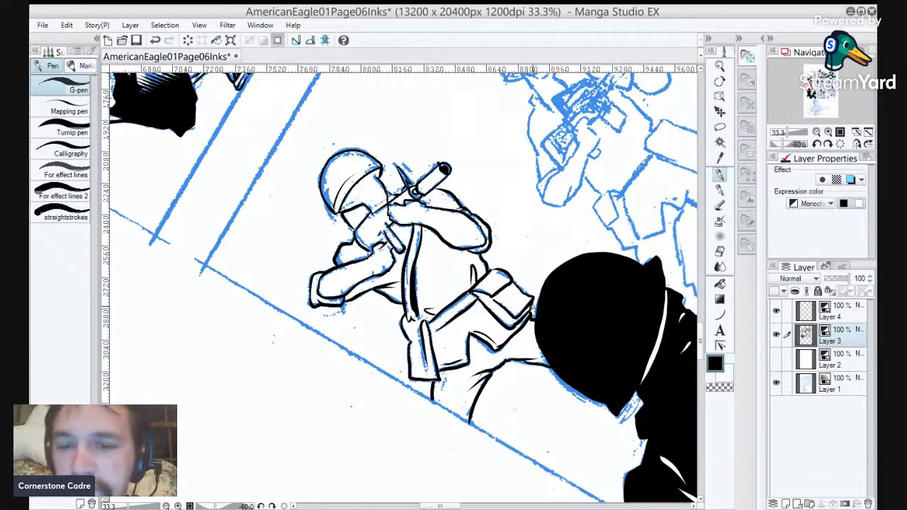
left_click_drag(443, 382, 440, 392)
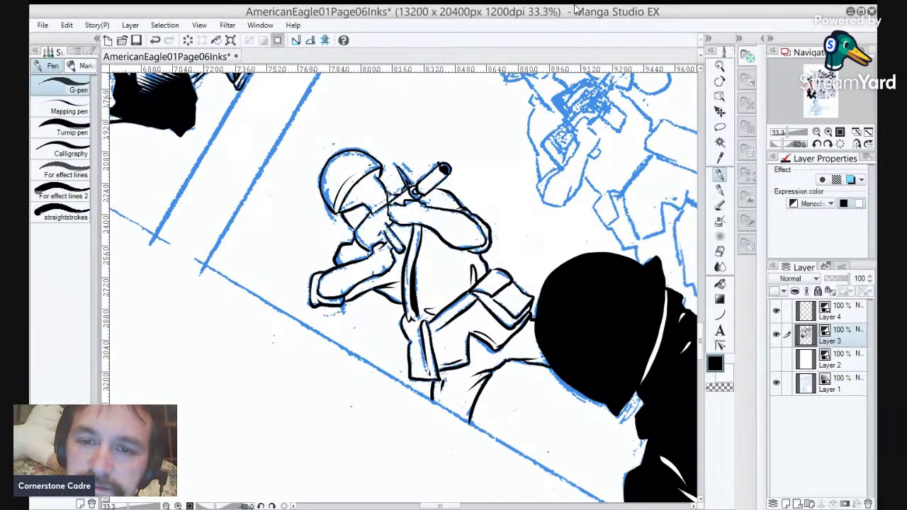
Ink the outline and brim of the middle soldier's netted helmet with the G-pen and clean its edge with the eraser.
mouse_move(552, 181)
left_mouse_down()
mouse_move(424, 199)
mouse_move(421, 210)
left_mouse_up()
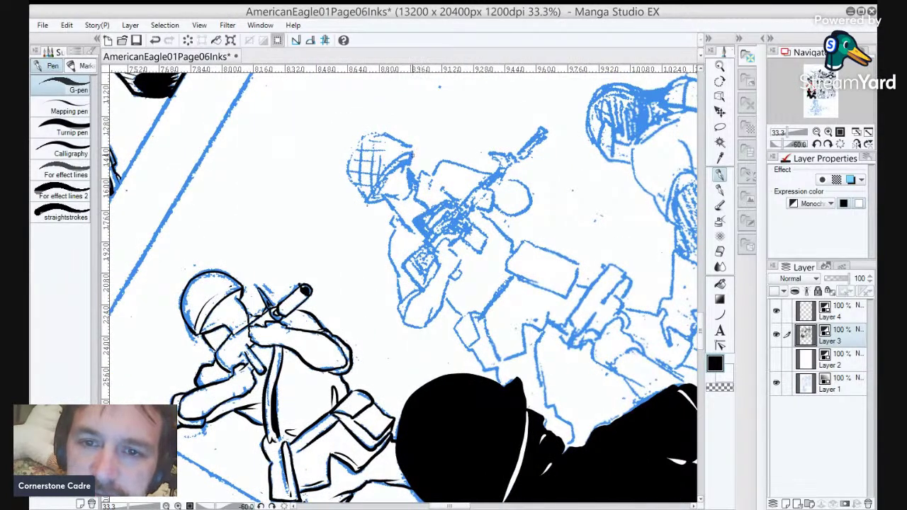
mouse_move(411, 151)
left_mouse_down()
mouse_move(382, 174)
mouse_move(383, 199)
mouse_move(368, 200)
mouse_move(412, 151)
mouse_move(353, 149)
left_mouse_up()
mouse_move(367, 199)
left_mouse_down()
mouse_move(350, 159)
mouse_move(353, 137)
left_mouse_up()
key("e")
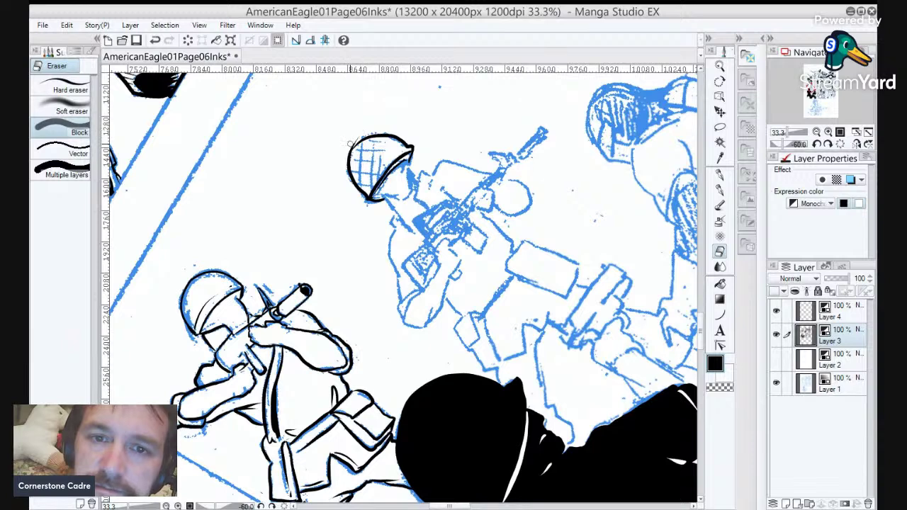
key("p")
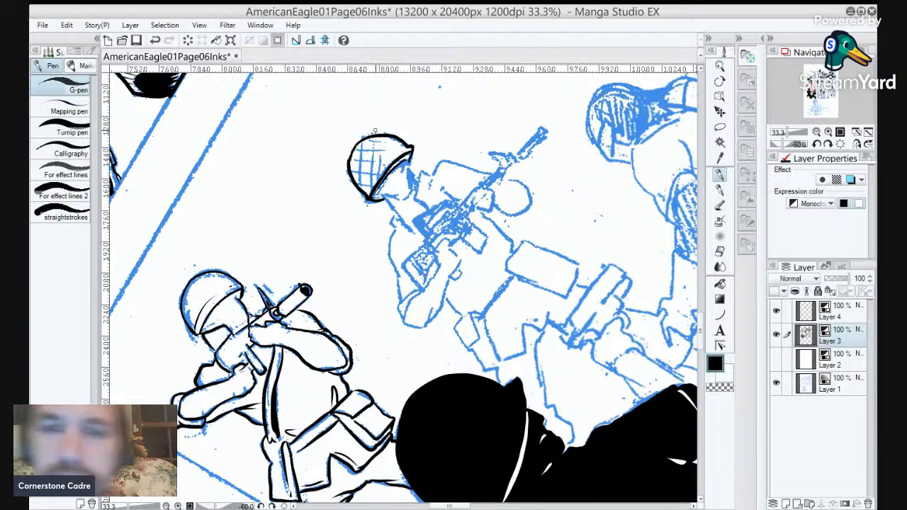
Ink the middle soldier's face, neck, collar and both shoulder outlines with the G-pen over the blue pencils.
mouse_move(408, 158)
left_mouse_down()
mouse_move(408, 195)
mouse_move(383, 200)
left_mouse_up()
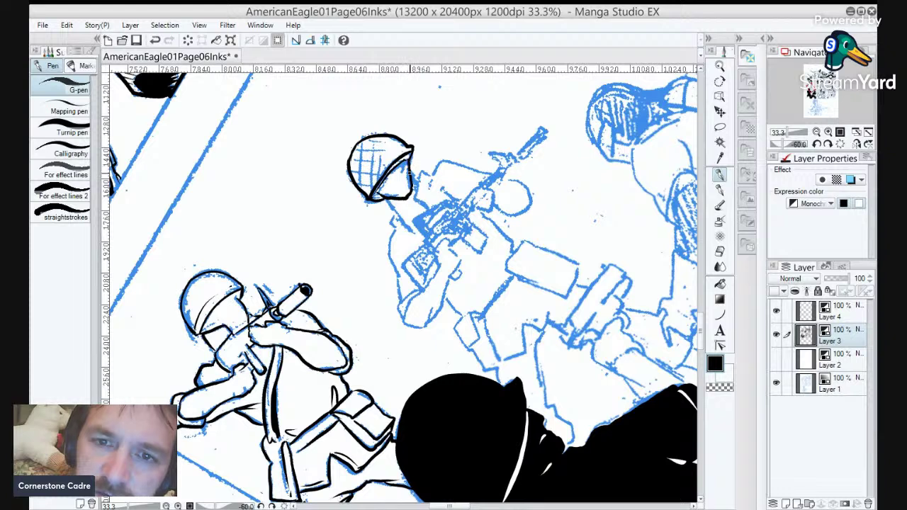
left_click_drag(384, 199, 401, 219)
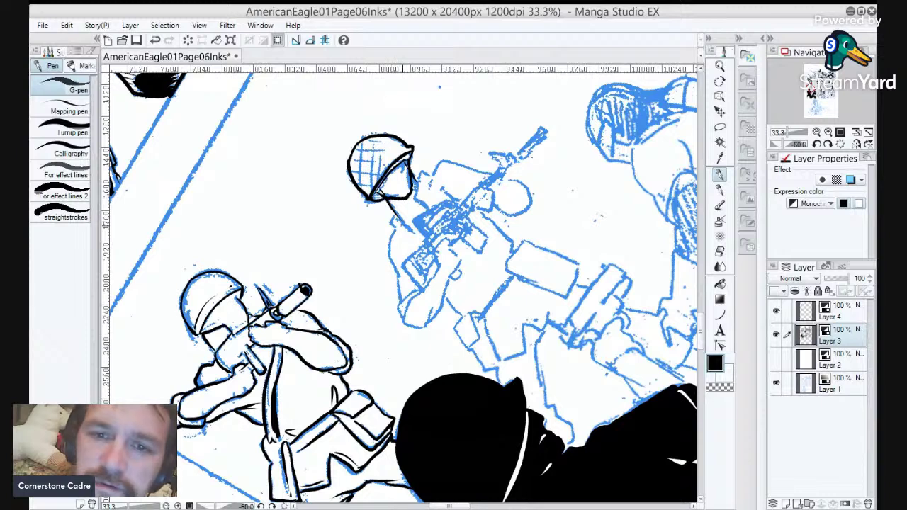
mouse_move(394, 211)
left_mouse_down()
mouse_move(409, 229)
mouse_move(399, 204)
mouse_move(403, 220)
mouse_move(393, 210)
mouse_move(391, 222)
mouse_move(408, 231)
mouse_move(387, 241)
mouse_move(403, 280)
left_mouse_up()
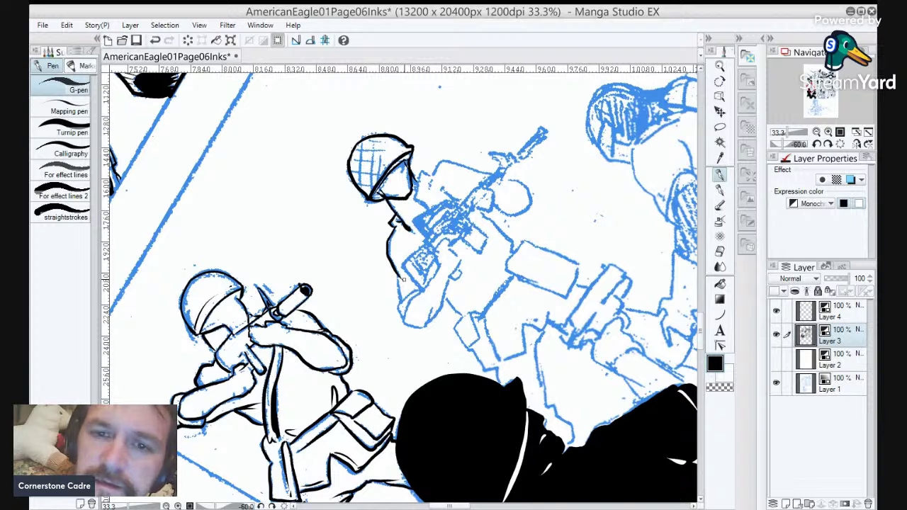
mouse_move(434, 172)
left_mouse_down()
mouse_move(419, 186)
mouse_move(413, 180)
mouse_move(430, 211)
mouse_move(429, 190)
mouse_move(449, 161)
mouse_move(492, 168)
mouse_move(470, 171)
left_mouse_up()
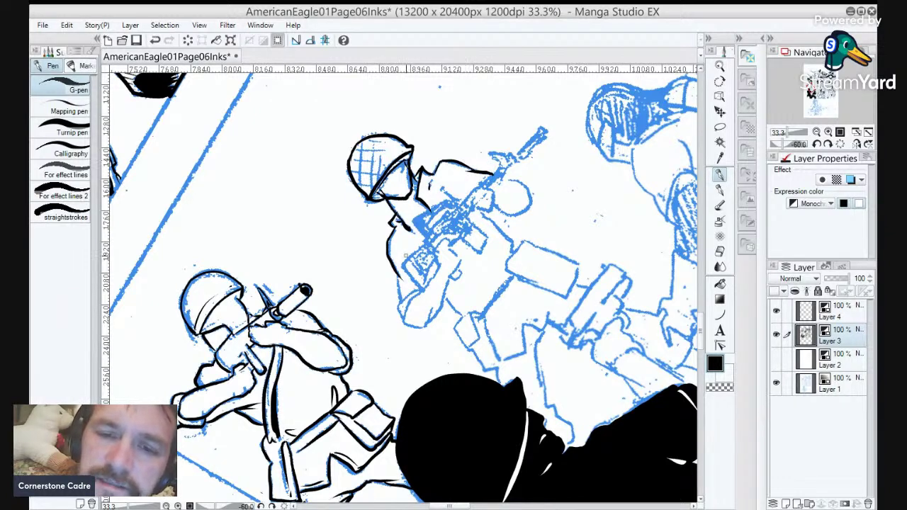
Ink the middle soldier's bent arm, elbow and gripping hand, along with the rifle stock beside the forearm.
key("e")
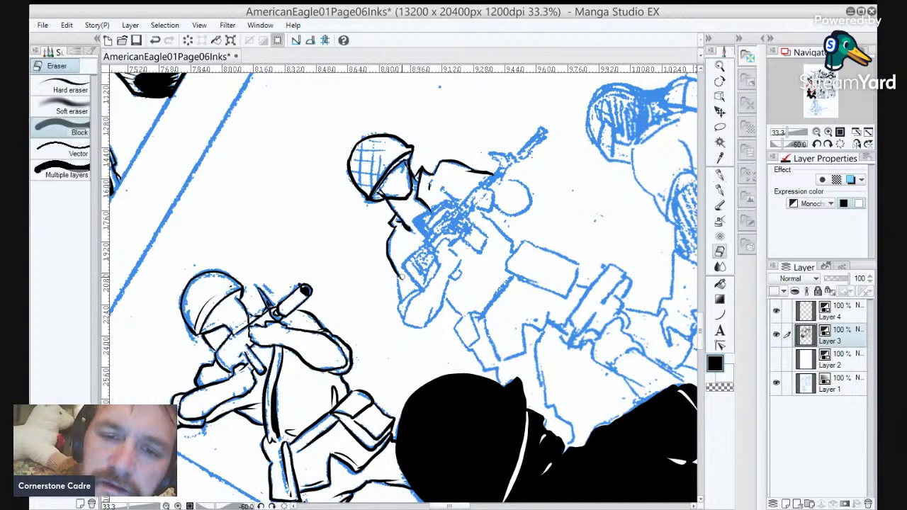
key("p")
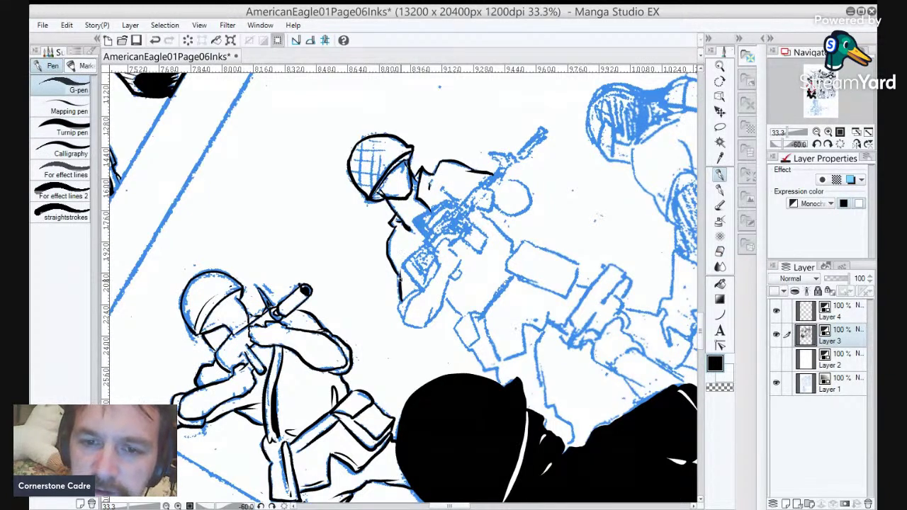
mouse_move(418, 290)
left_mouse_down()
mouse_move(399, 308)
mouse_move(413, 331)
mouse_move(429, 322)
mouse_move(444, 287)
left_mouse_up()
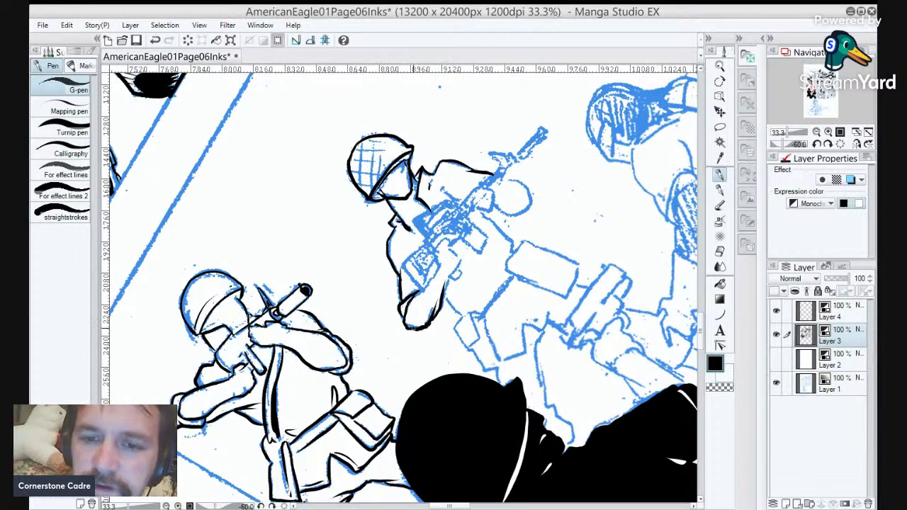
mouse_move(416, 299)
left_mouse_down()
mouse_move(449, 232)
mouse_move(448, 245)
left_mouse_up()
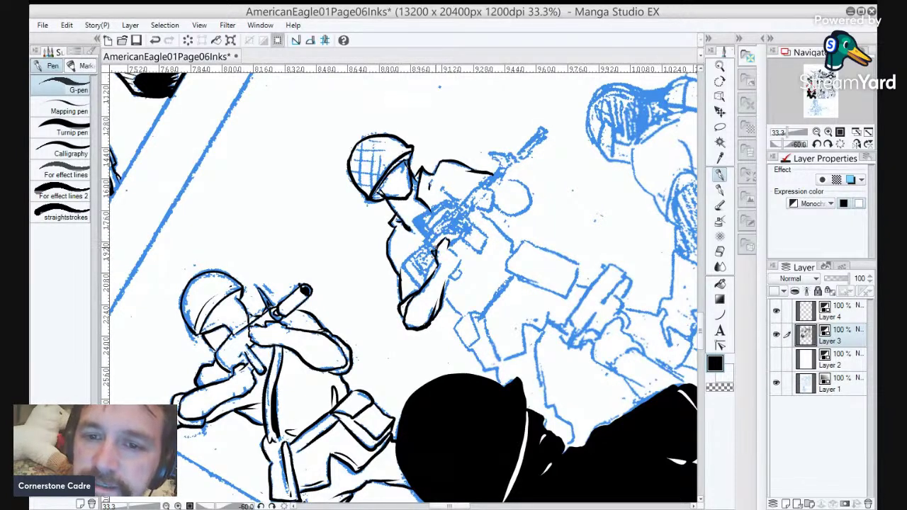
mouse_move(449, 248)
left_mouse_down()
mouse_move(457, 268)
mouse_move(445, 291)
mouse_move(459, 270)
mouse_move(454, 281)
left_mouse_up()
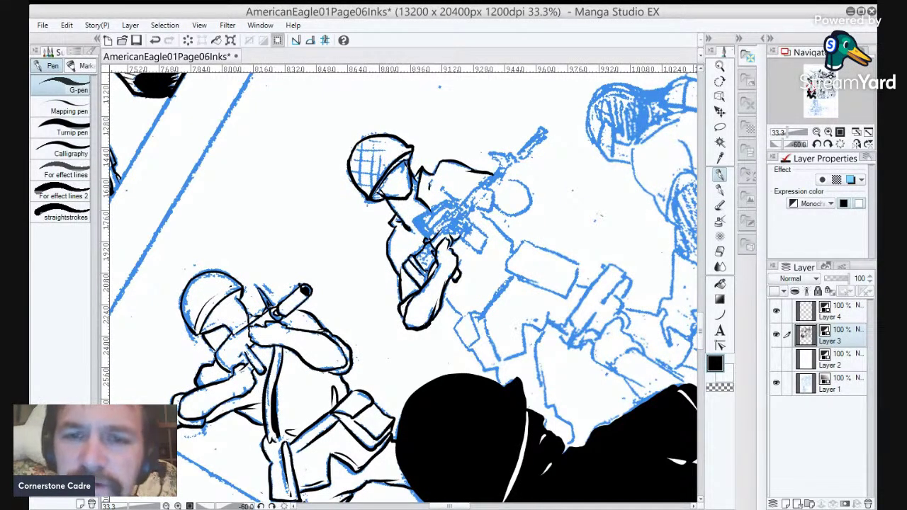
Ink the crossing net lines on the middle soldier's helmet, rotating the canvas for the second stroke direction.
left_click_drag(361, 185, 361, 142)
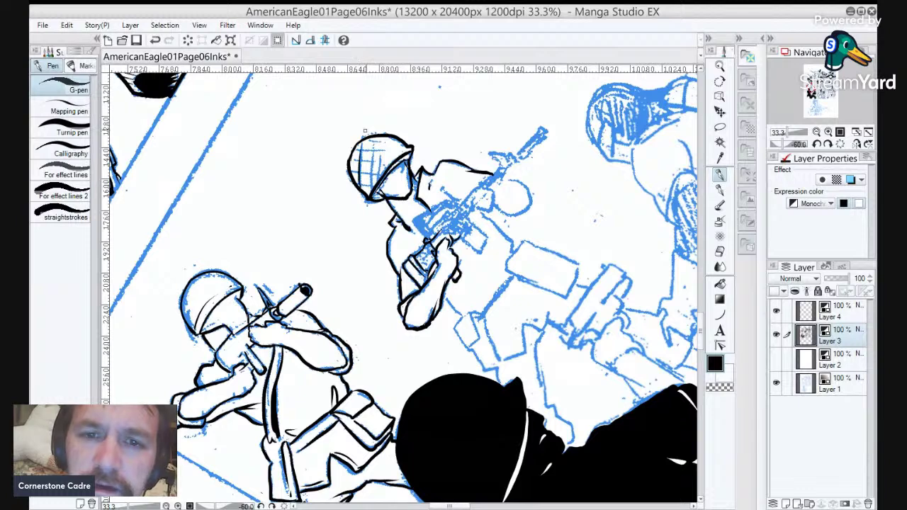
left_click_drag(372, 189, 375, 143)
mouse_move(380, 180)
left_mouse_down()
mouse_move(381, 152)
mouse_move(390, 151)
left_mouse_up()
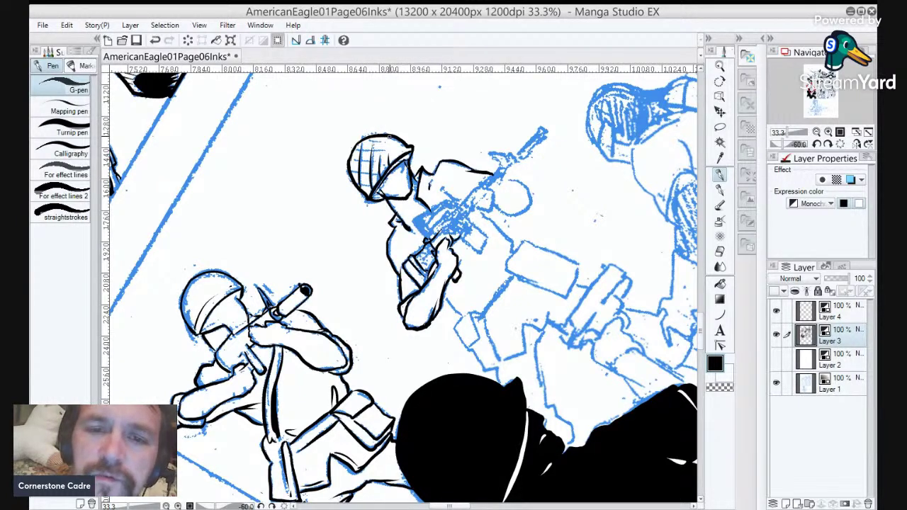
left_click_drag(374, 186, 357, 184)
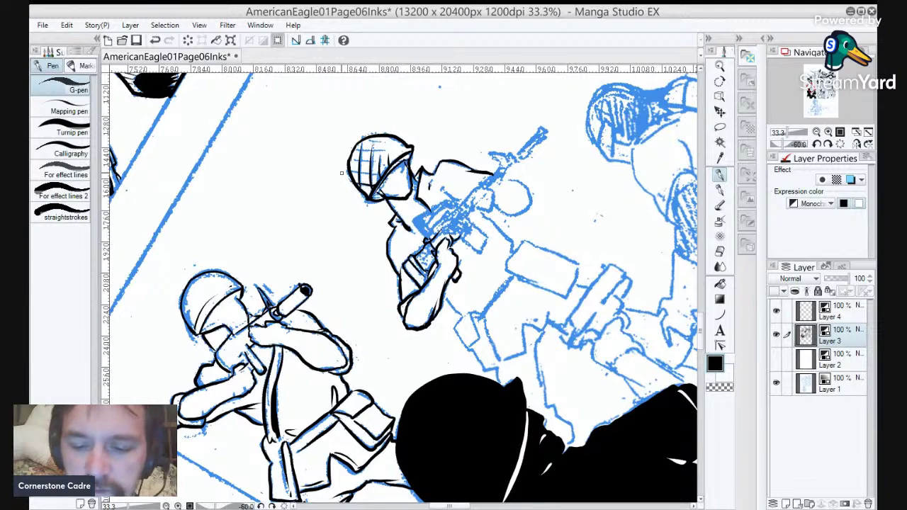
key("minus")
key("minus")
key("minus")
key("minus")
key("minus")
left_click_drag(345, 230, 538, 165)
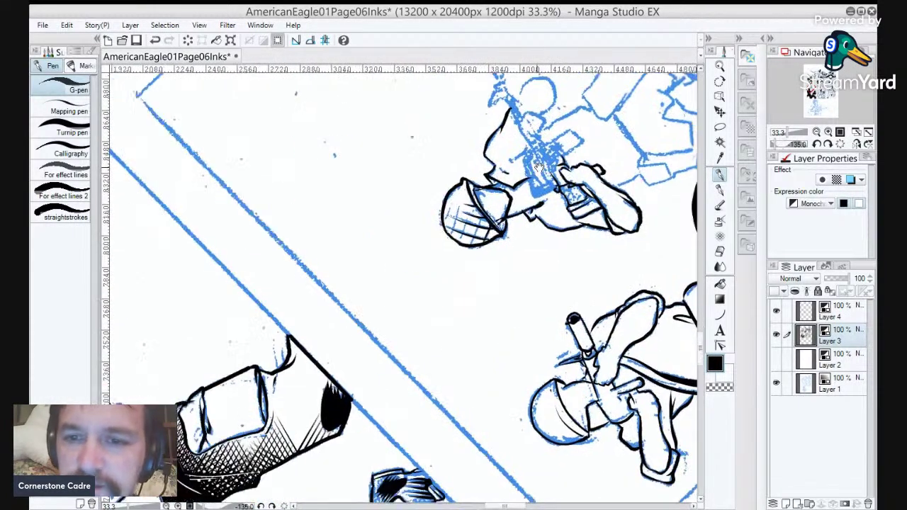
mouse_move(482, 210)
left_mouse_down()
mouse_move(471, 241)
mouse_move(449, 235)
left_mouse_up()
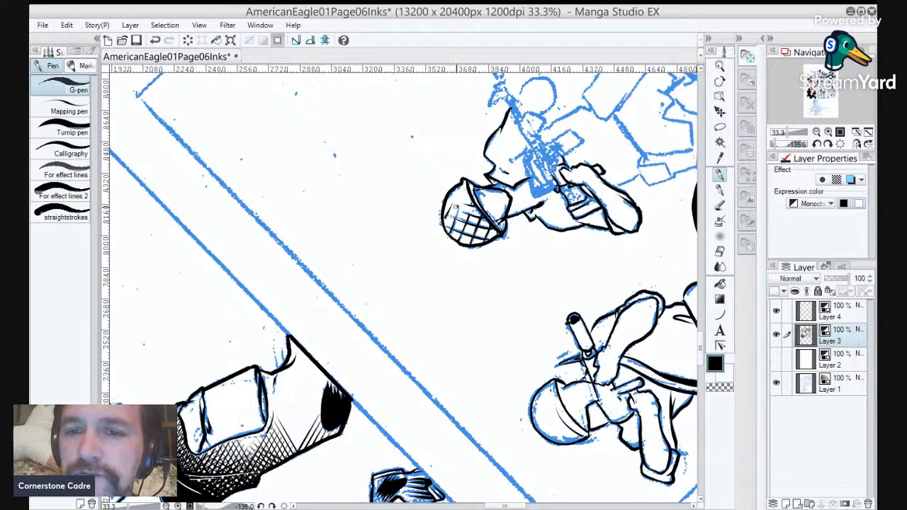
Ink curved crossing net lines over the helmet of the front soldier aiming the rifle.
left_click_drag(609, 338, 526, 198)
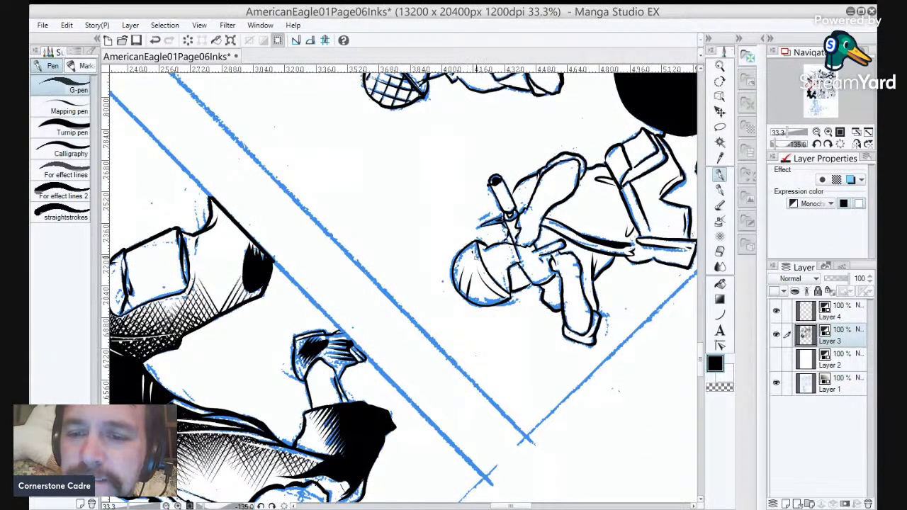
mouse_move(477, 304)
left_mouse_down()
mouse_move(476, 279)
mouse_move(505, 290)
mouse_move(503, 354)
mouse_move(462, 430)
mouse_move(448, 434)
left_mouse_up()
key("r")
left_click_drag(442, 403, 417, 284)
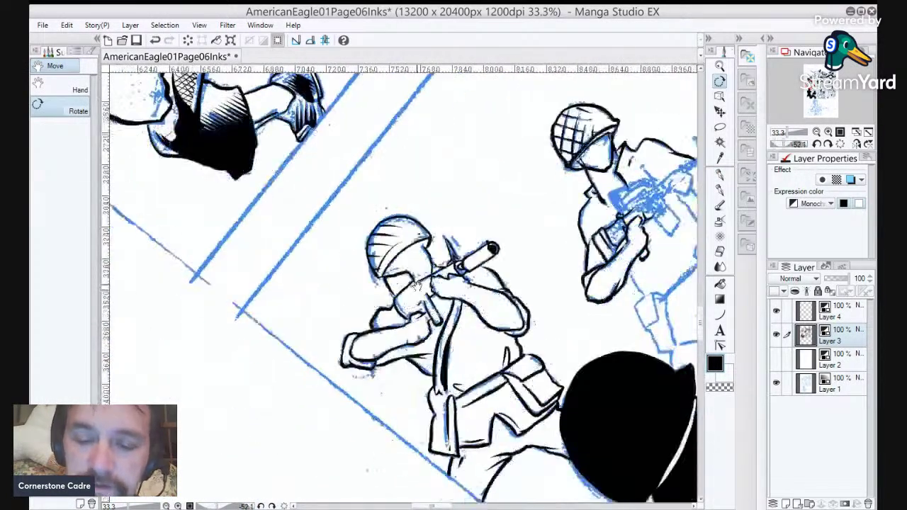
key("p")
left_click_drag(373, 266, 378, 235)
left_click_drag(382, 276, 389, 220)
mouse_move(390, 259)
left_mouse_down()
mouse_move(395, 229)
mouse_move(406, 235)
left_mouse_up()
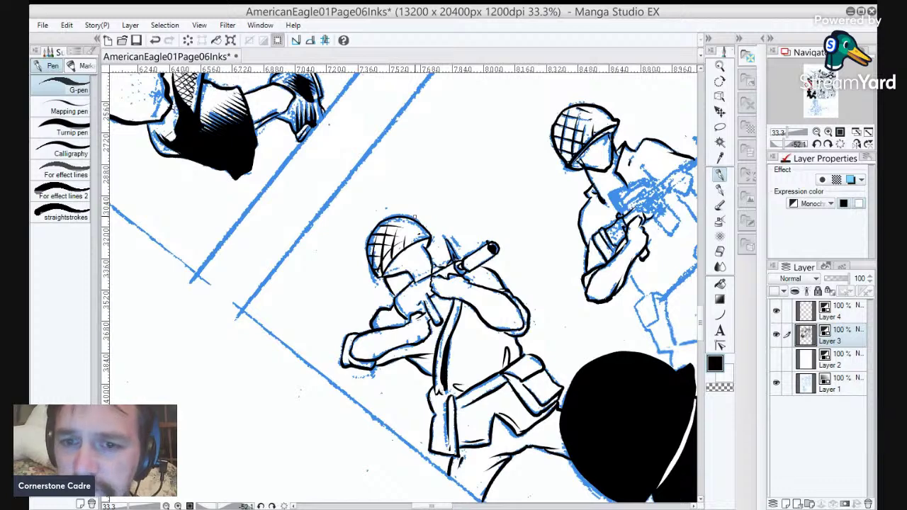
left_click_drag(423, 244, 390, 273)
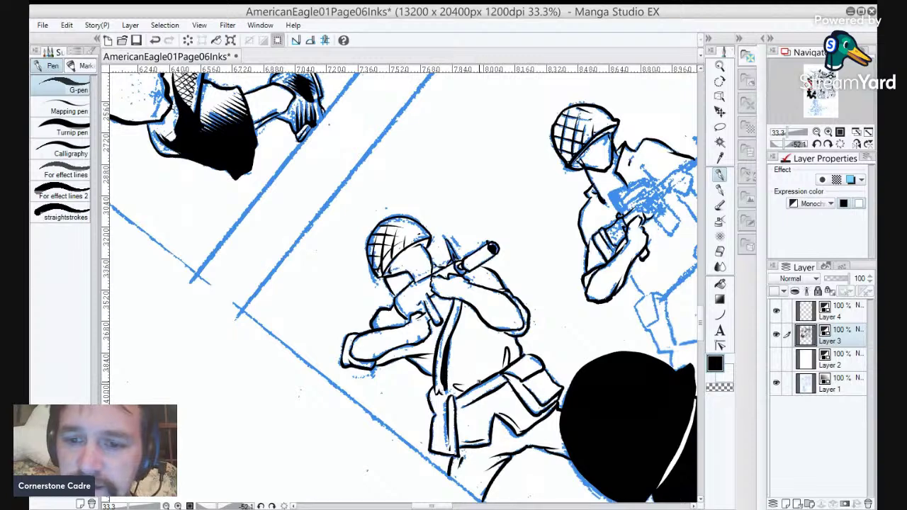
Ink both sides of the middle soldier's torso from the chest down to the waist.
mouse_move(460, 335)
left_mouse_down()
mouse_move(479, 389)
mouse_move(314, 445)
left_mouse_up()
left_click_drag(516, 256, 539, 288)
mouse_move(482, 347)
left_mouse_down()
mouse_move(465, 327)
mouse_move(488, 348)
left_mouse_up()
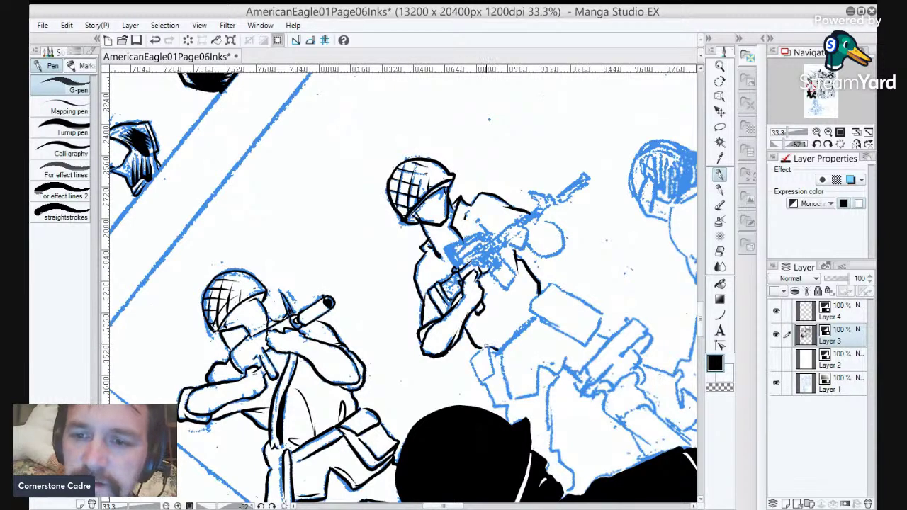
mouse_move(540, 292)
left_mouse_down()
mouse_move(536, 316)
mouse_move(525, 302)
mouse_move(532, 352)
left_mouse_up()
Ink the receiver, magazine and handguard of the middle soldier's rifle.
left_click_drag(494, 290, 464, 301)
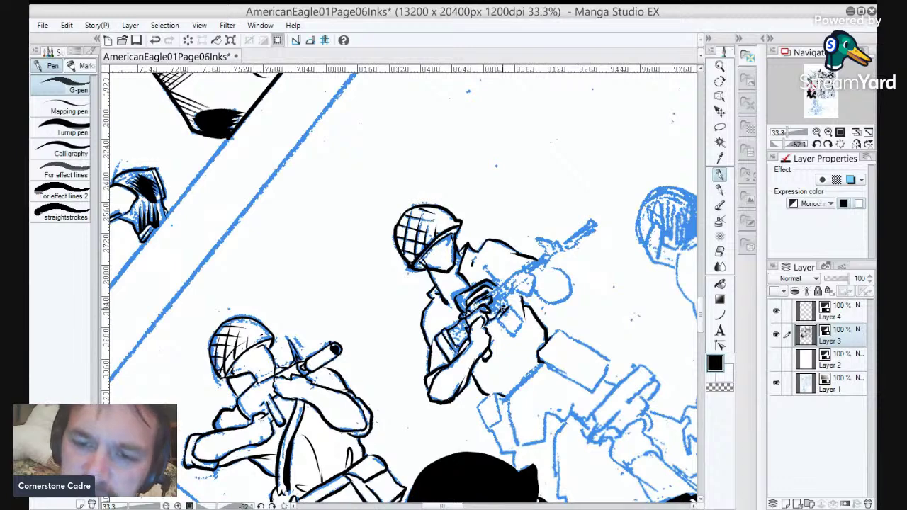
mouse_move(505, 301)
left_mouse_down()
mouse_move(521, 317)
mouse_move(511, 335)
left_mouse_up()
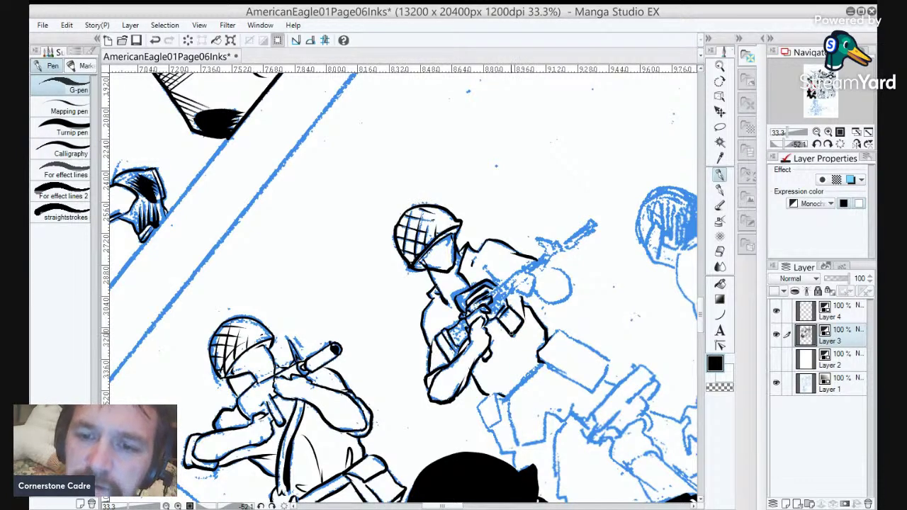
mouse_move(503, 296)
left_mouse_down()
mouse_move(530, 292)
mouse_move(536, 281)
left_mouse_up()
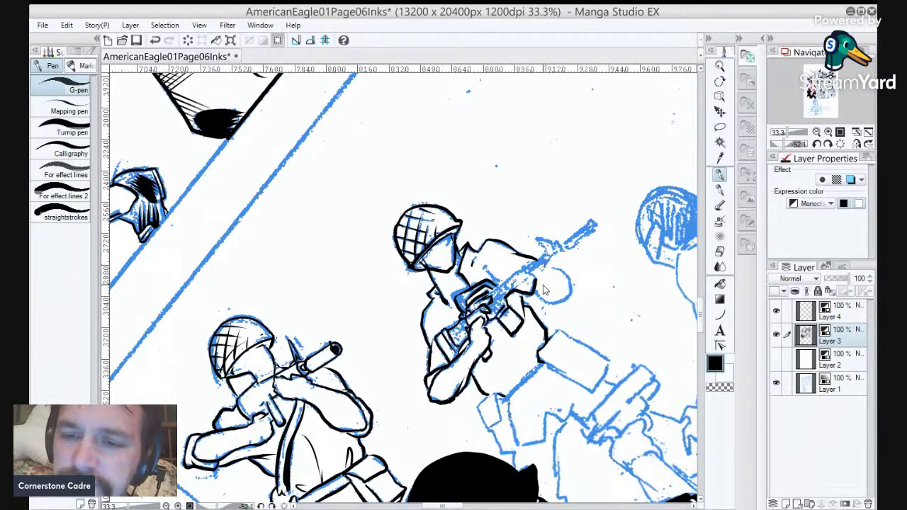
key("ctrl+z")
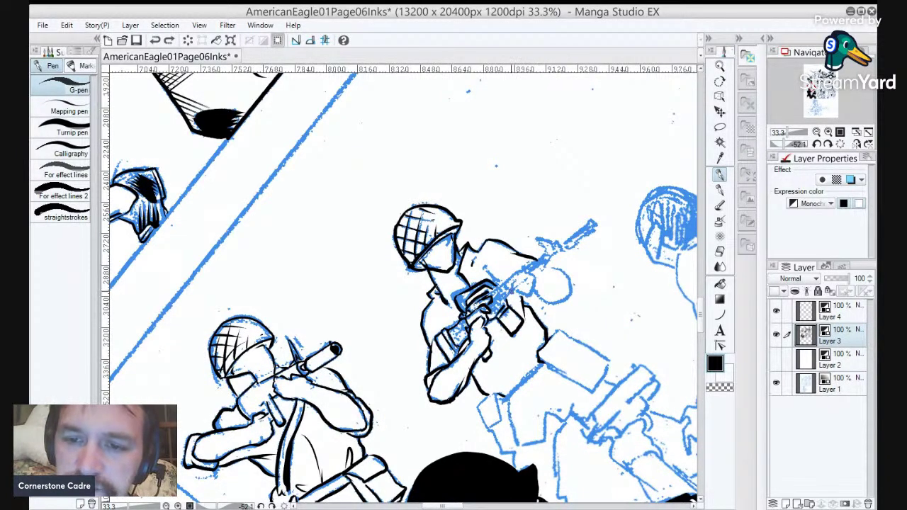
left_click_drag(503, 301, 493, 309)
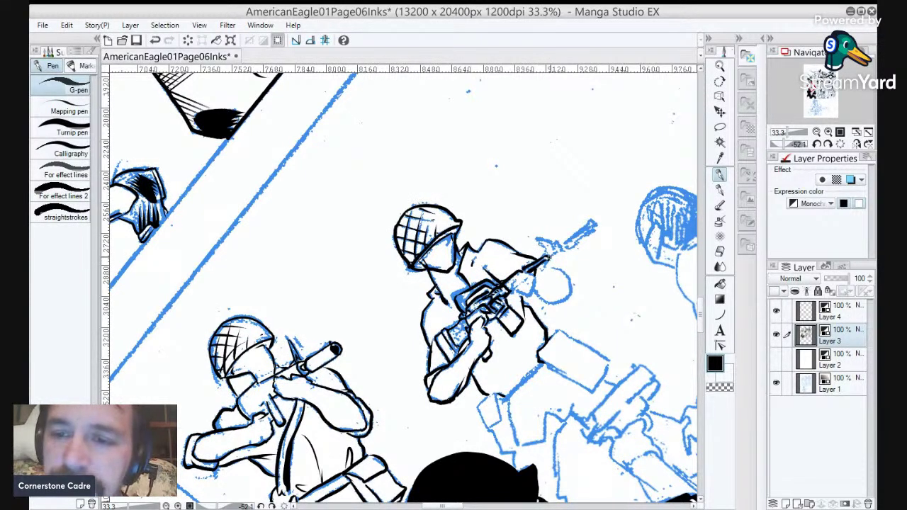
Ink the rifle's front sight and barrel up to the muzzle, plus the rounded forearm supporting it.
left_click_drag(545, 254, 538, 237)
mouse_move(538, 236)
left_mouse_down()
mouse_move(553, 257)
mouse_move(595, 221)
left_mouse_up()
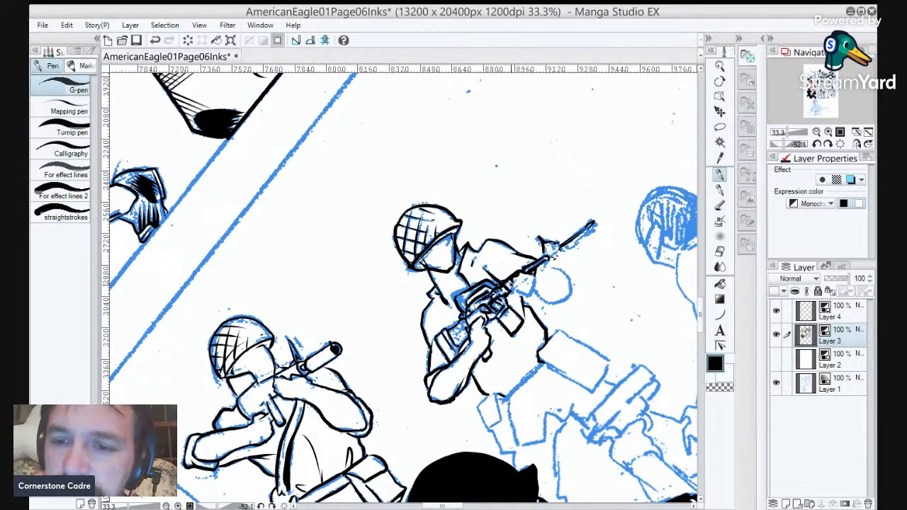
mouse_move(537, 291)
left_mouse_down()
mouse_move(559, 280)
mouse_move(542, 271)
mouse_move(540, 289)
mouse_move(549, 268)
mouse_move(576, 283)
mouse_move(572, 295)
mouse_move(540, 301)
left_mouse_up()
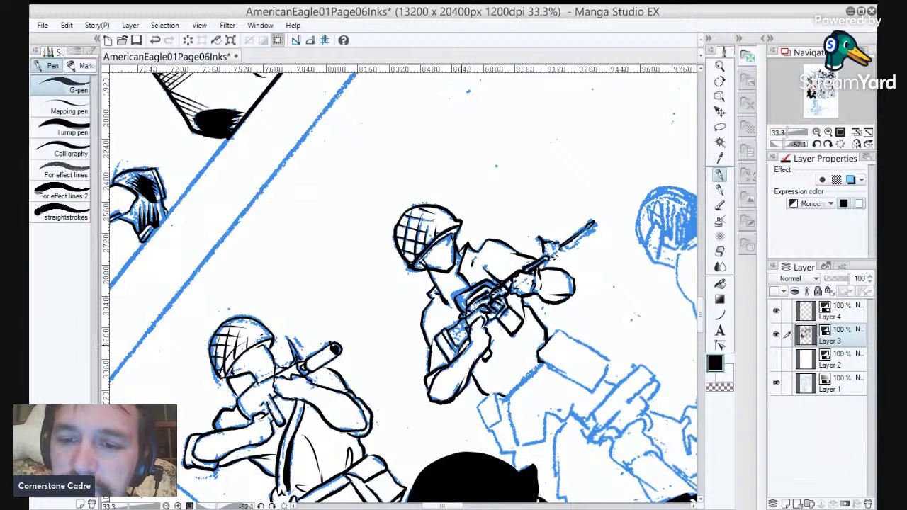
Select the middle soldier's rifle stock with the Magic wand, shade it with the new hatching brush, and clear the selection.
key("w")
left_click(461, 335)
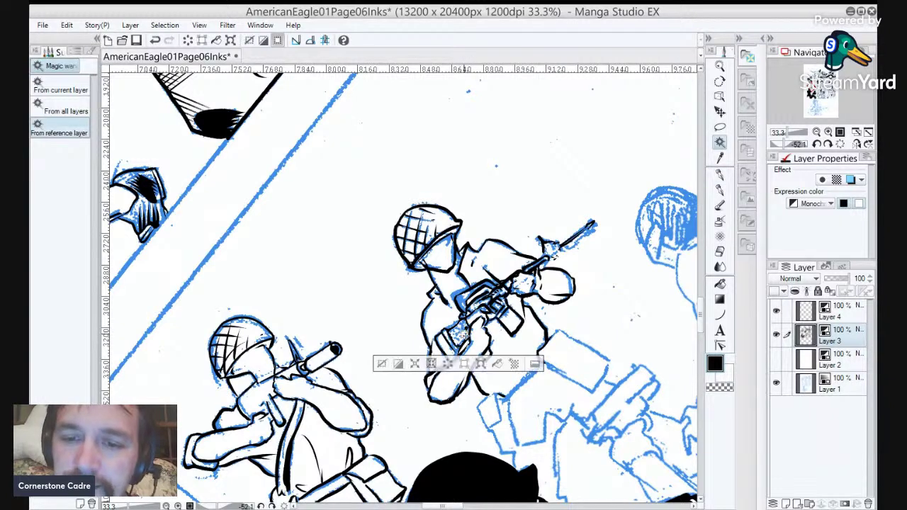
key("b")
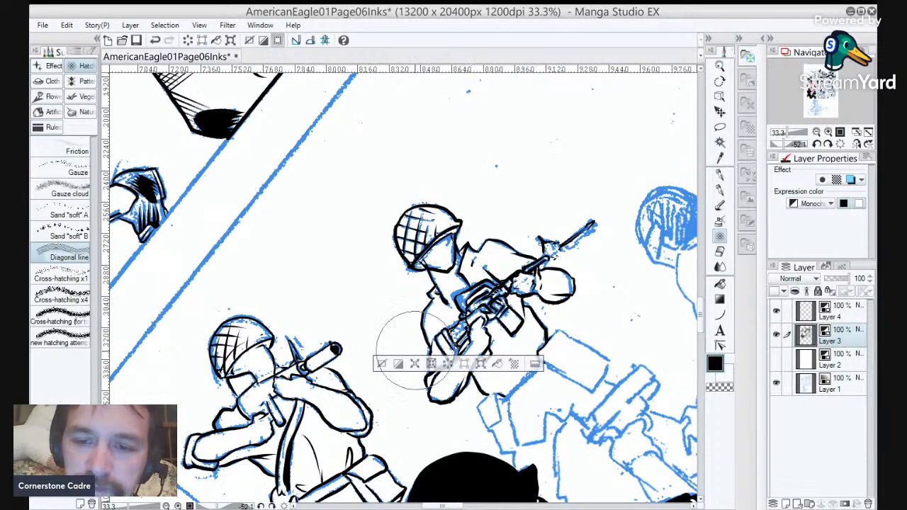
left_click(79, 344)
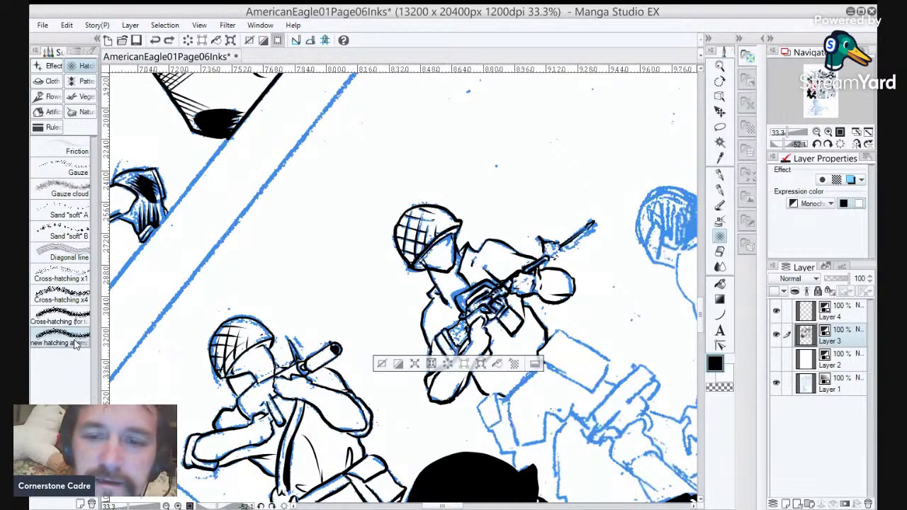
left_click_drag(440, 336, 489, 331)
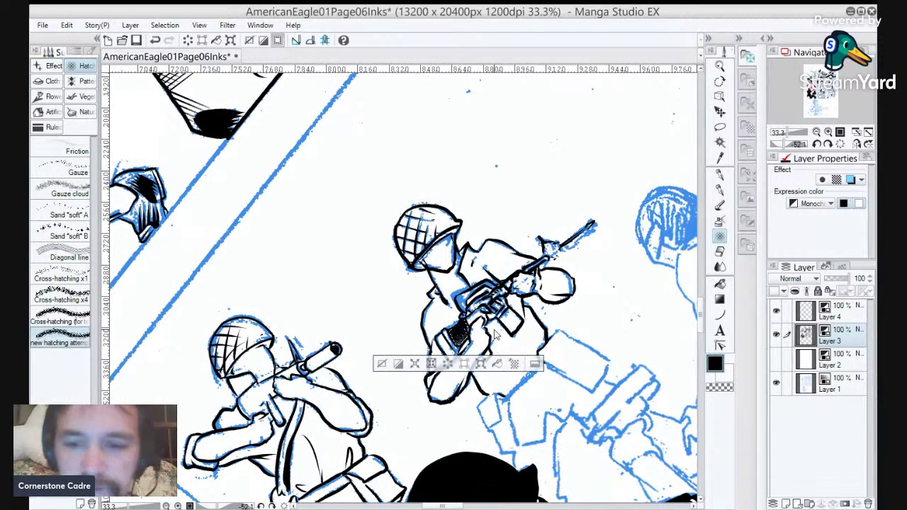
key("ctrl+d")
With the G-pen, ink the small pouch at the middle soldier's waist and begin outlining the large pouch on his opposite hip.
key("p")
mouse_move(549, 326)
left_mouse_down()
mouse_move(528, 306)
mouse_move(528, 319)
left_mouse_up()
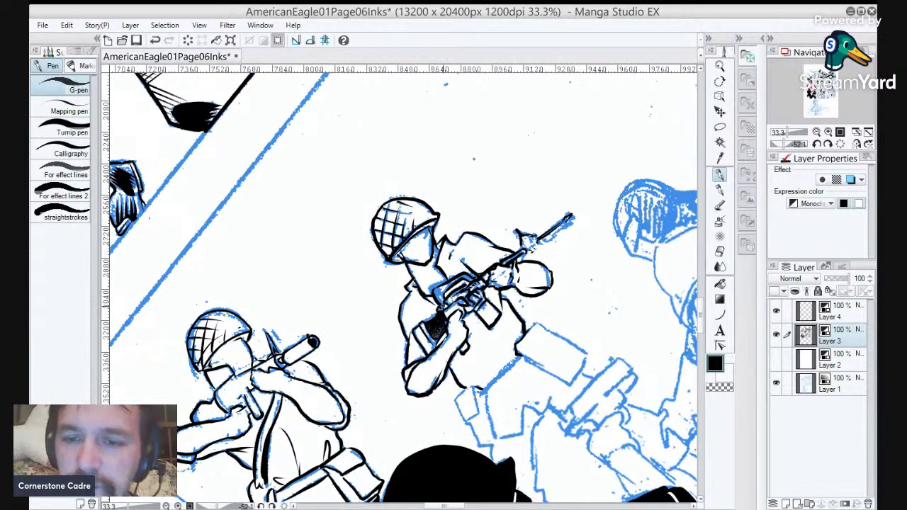
scroll(443, 307, "down", 2)
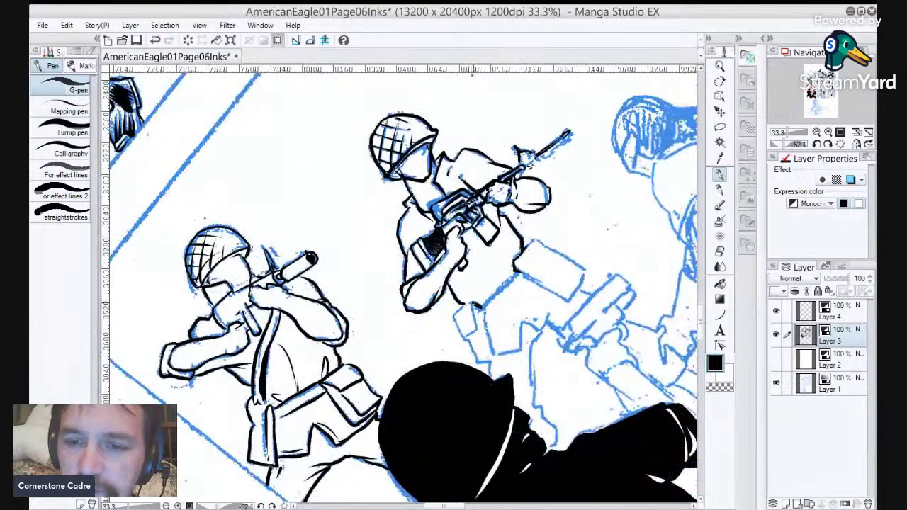
mouse_move(454, 315)
left_mouse_down()
mouse_move(464, 338)
mouse_move(477, 307)
left_mouse_up()
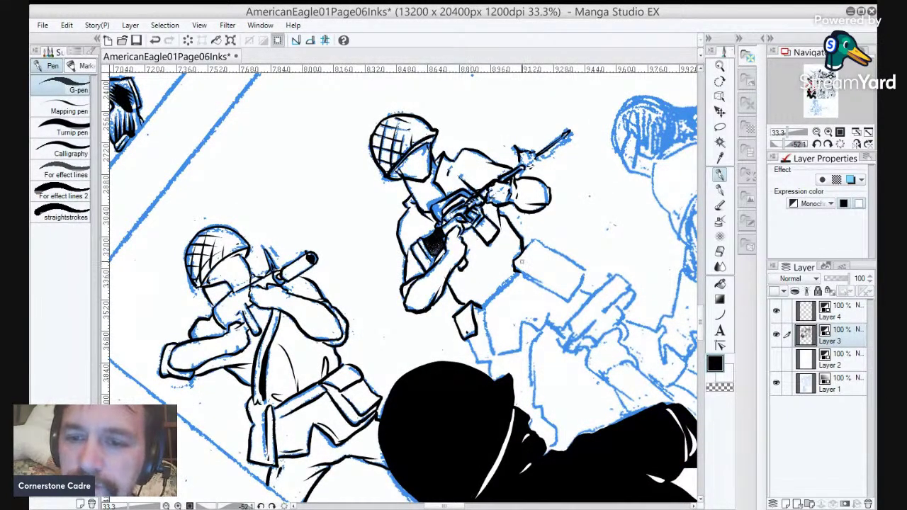
left_click_drag(517, 268, 554, 284)
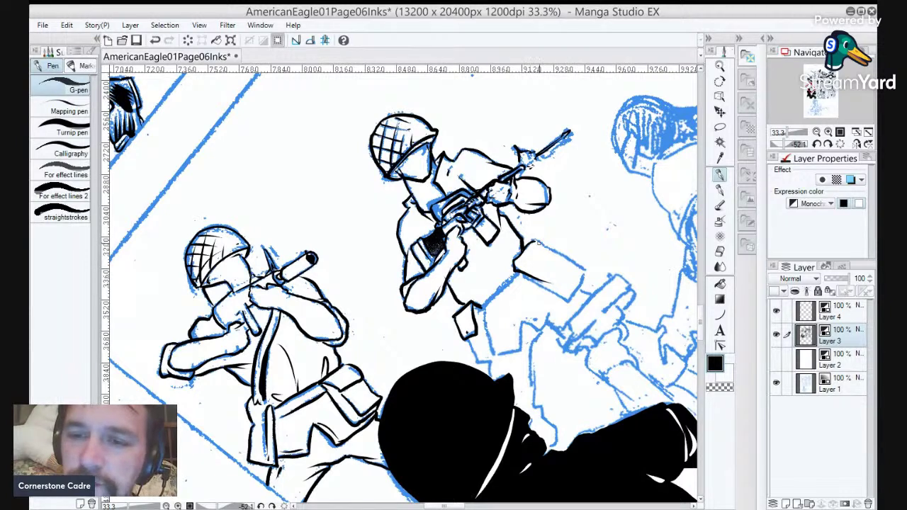
left_click_drag(540, 242, 524, 246)
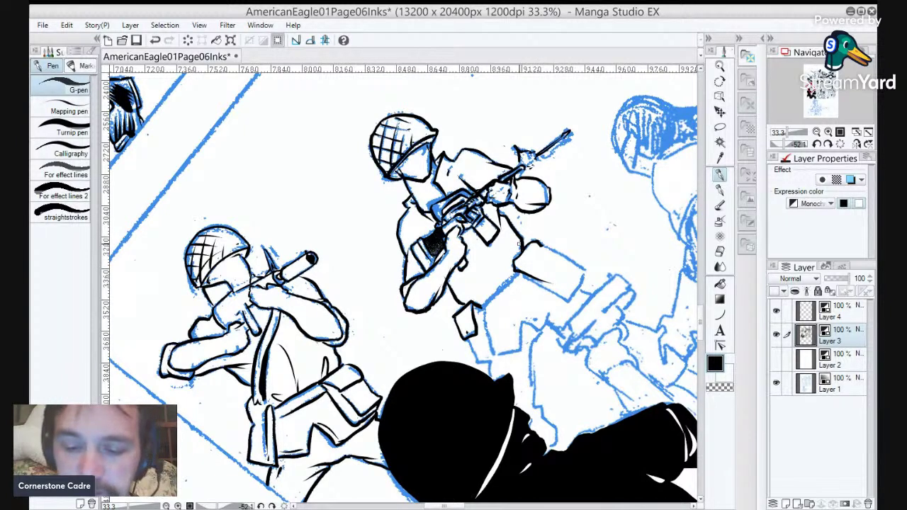
Ink the lower part of the middle soldier's small hip pouch, his waistline, and the remaining outline of the large hip pouch.
key("shift+space")
mouse_move(520, 294)
left_mouse_down()
mouse_move(489, 368)
mouse_move(452, 394)
mouse_move(443, 364)
mouse_move(472, 229)
left_mouse_up()
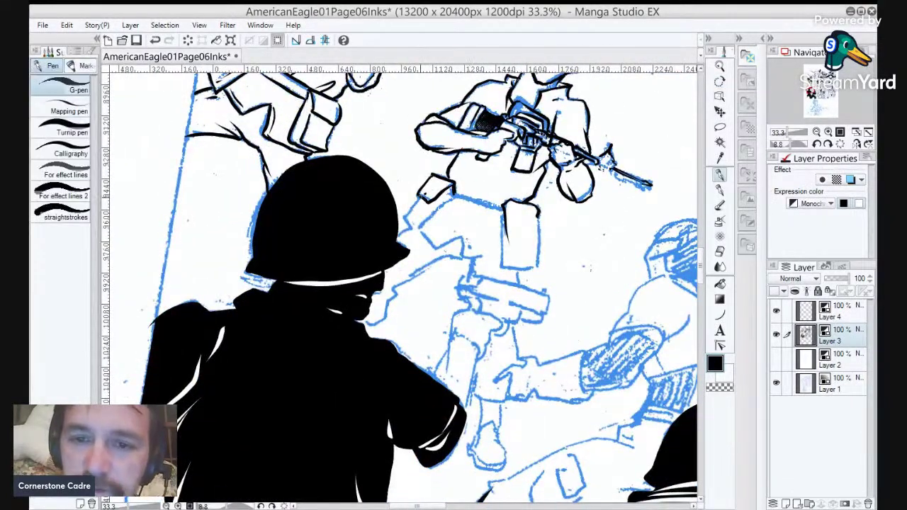
mouse_move(423, 200)
left_mouse_down()
mouse_move(404, 217)
mouse_move(410, 226)
left_mouse_up()
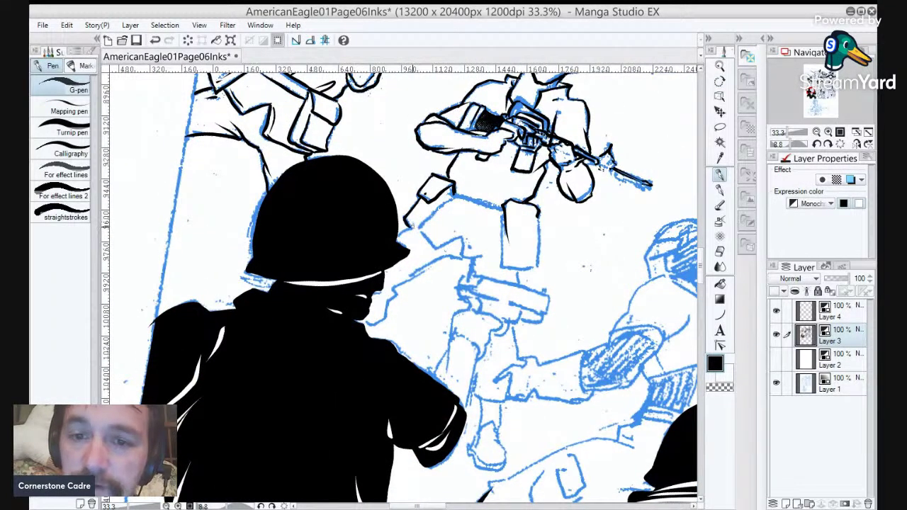
left_click_drag(452, 198, 418, 226)
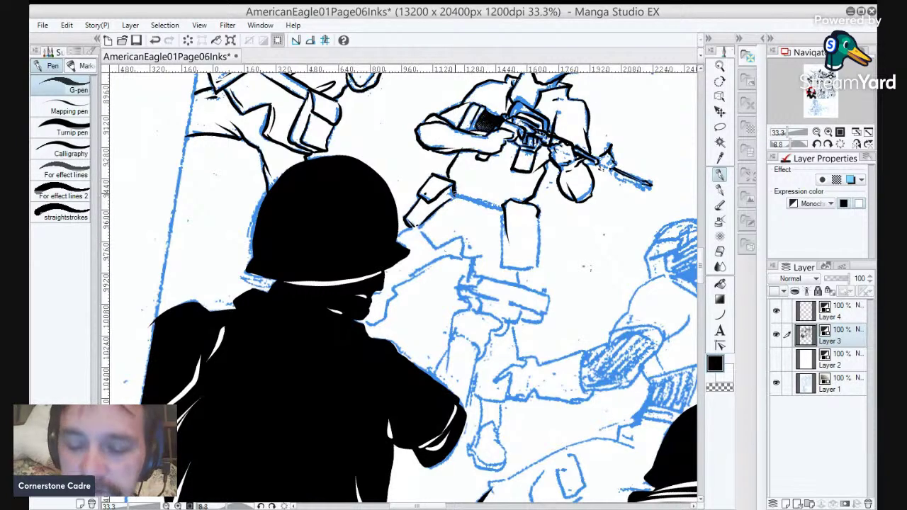
key("minus")
left_click_drag(412, 178, 463, 175)
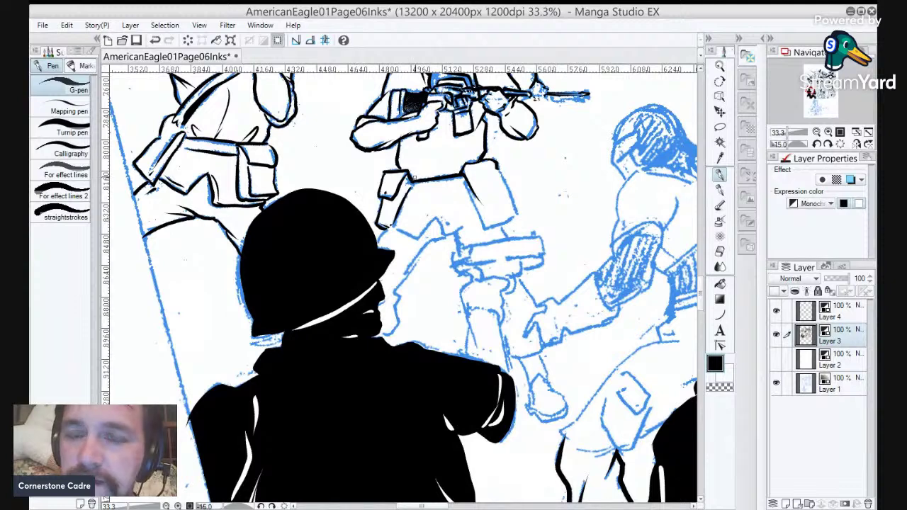
mouse_move(464, 179)
left_mouse_down()
mouse_move(485, 226)
mouse_move(496, 221)
left_mouse_up()
mouse_move(497, 168)
left_mouse_down()
mouse_move(516, 214)
mouse_move(490, 227)
left_mouse_up()
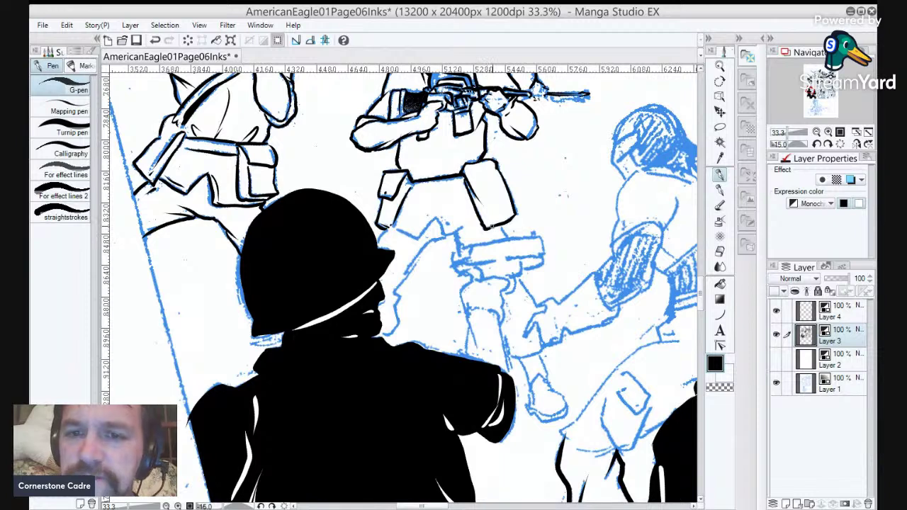
Ink the hem below the middle soldier's belt and the outlines of both his legs down past the knees.
mouse_move(417, 239)
left_mouse_down()
mouse_move(390, 222)
mouse_move(446, 219)
mouse_move(448, 234)
mouse_move(476, 224)
left_mouse_up()
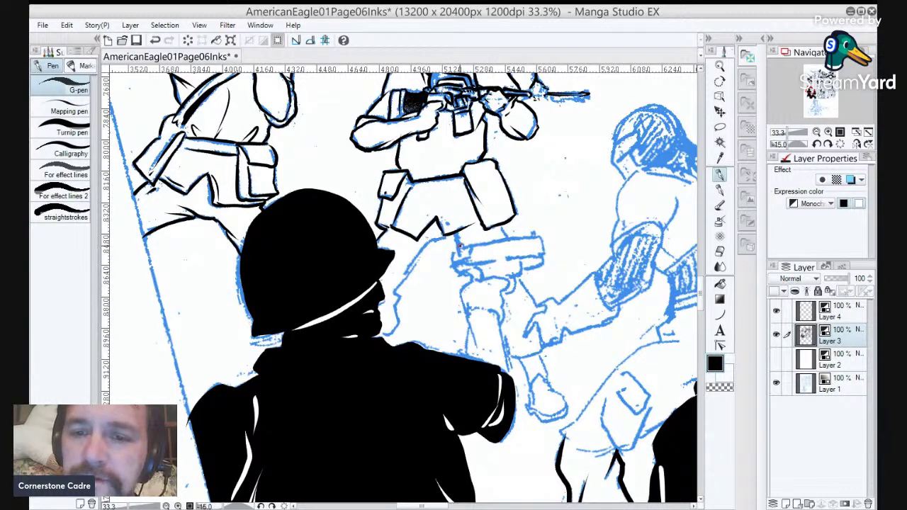
mouse_move(458, 241)
left_mouse_down()
mouse_move(428, 241)
mouse_move(389, 297)
mouse_move(399, 301)
mouse_move(390, 334)
left_mouse_up()
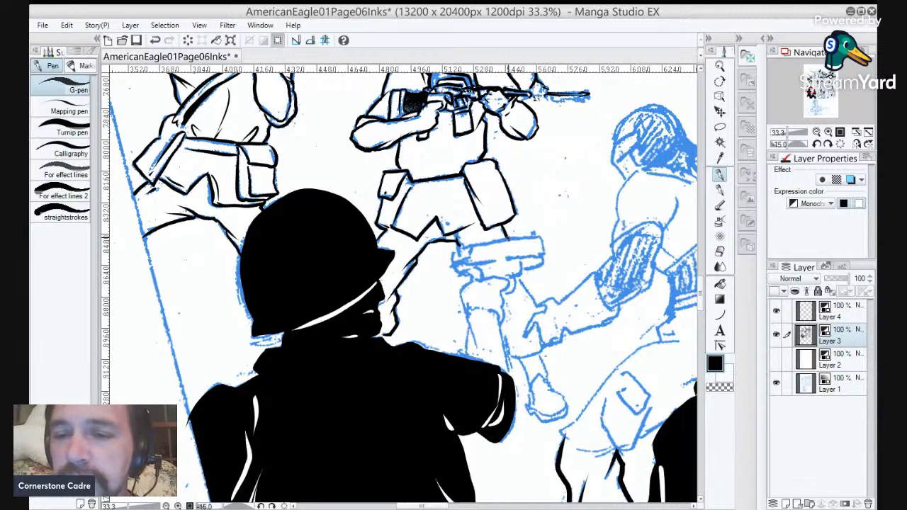
left_click_drag(548, 301, 510, 265)
left_click_drag(481, 239, 498, 266)
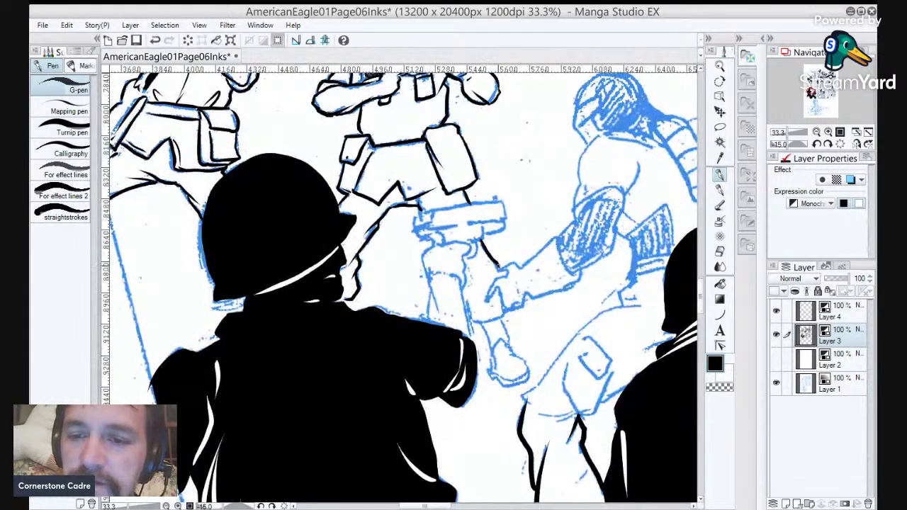
mouse_move(506, 313)
left_mouse_down()
mouse_move(471, 316)
mouse_move(473, 285)
left_mouse_up()
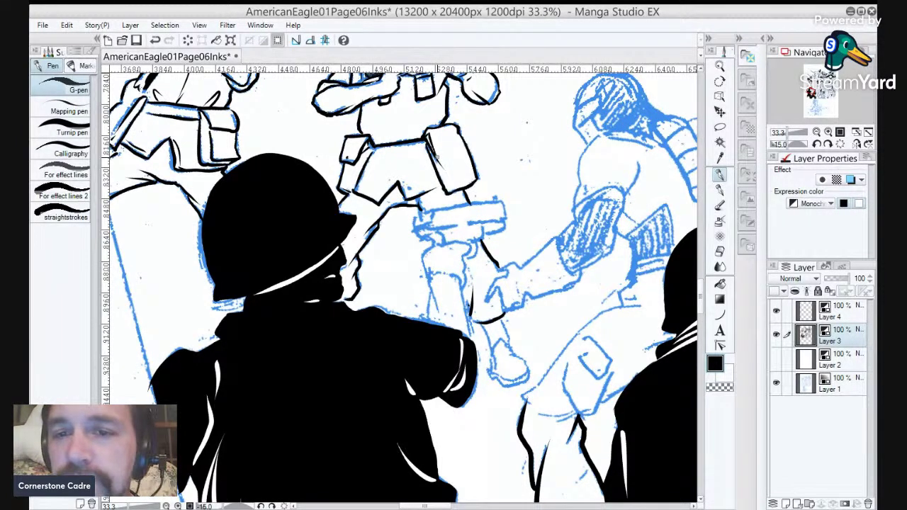
Add the large pouch's flap line, the lower belt edge with its buckle, and fabric creases around the middle soldier's crotch and thigh.
left_click_drag(465, 151, 441, 160)
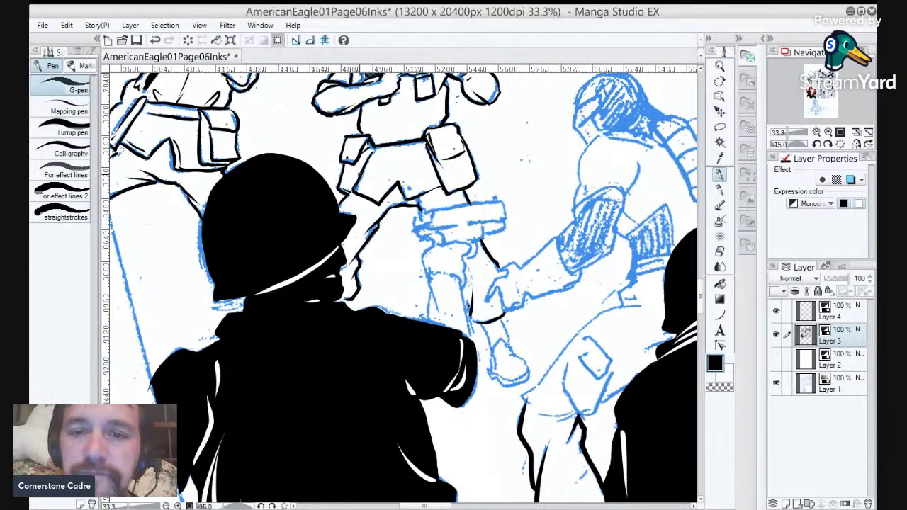
left_click_drag(399, 183, 406, 163)
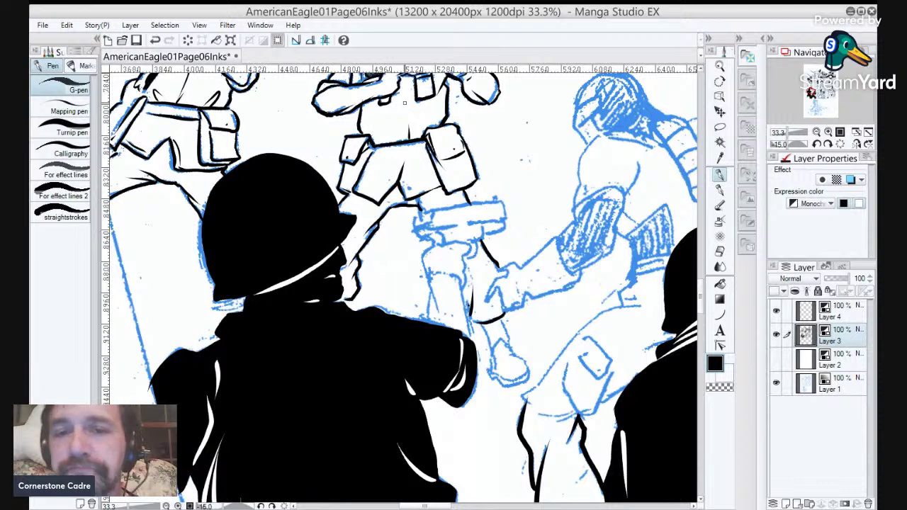
left_click_drag(374, 154, 425, 147)
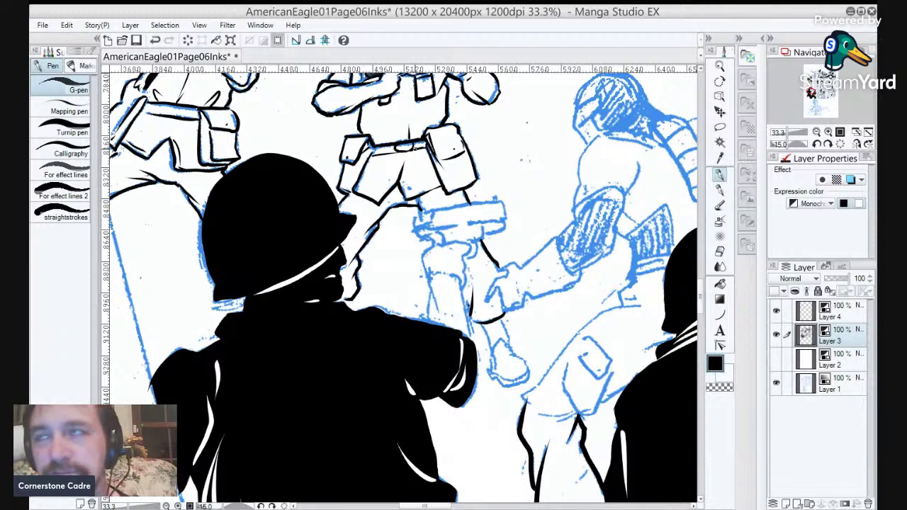
left_click_drag(391, 206, 357, 220)
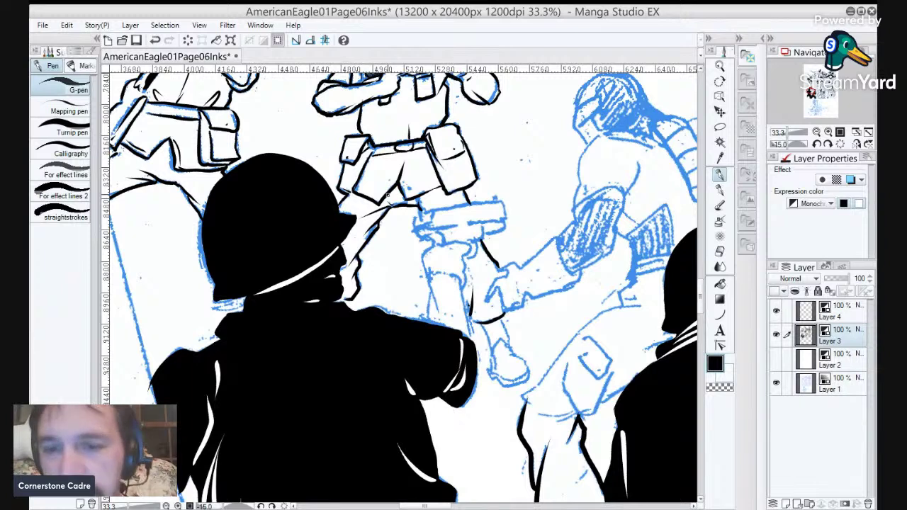
Ink the raised forearm, gloved hand and boxy object in front of the middle soldier's legs, plus his lower leg and boot.
mouse_move(429, 283)
left_mouse_down()
mouse_move(423, 260)
mouse_move(437, 236)
mouse_move(452, 236)
mouse_move(431, 248)
mouse_move(472, 248)
mouse_move(464, 286)
mouse_move(440, 289)
mouse_move(444, 273)
mouse_move(432, 289)
mouse_move(438, 282)
mouse_move(427, 324)
left_mouse_up()
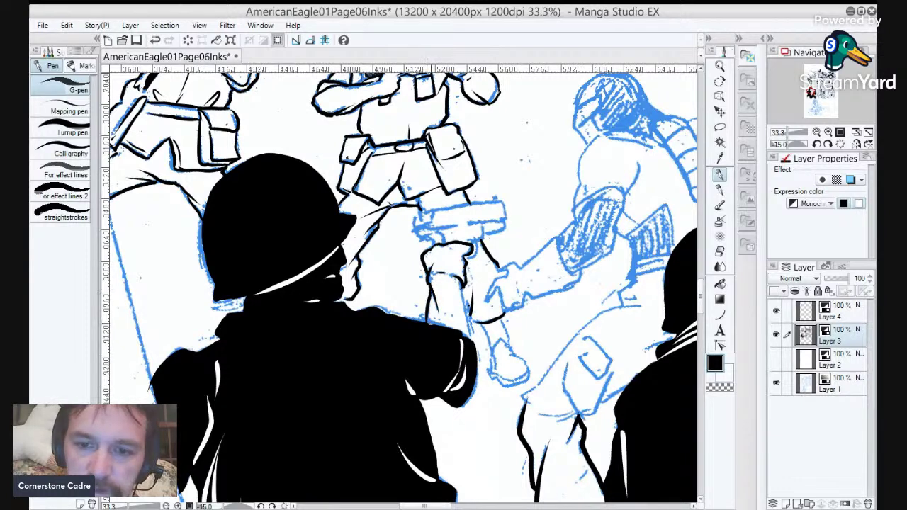
left_click_drag(462, 289, 470, 342)
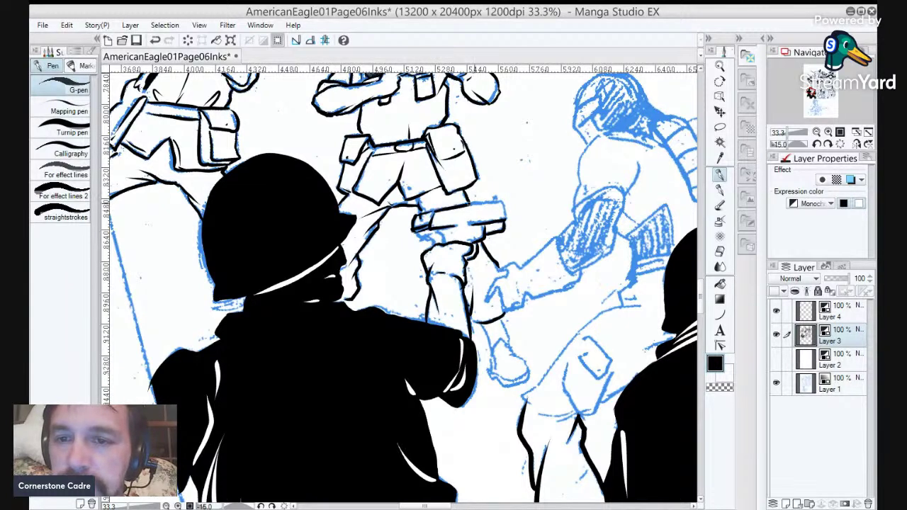
mouse_move(499, 199)
left_mouse_down()
mouse_move(505, 219)
mouse_move(488, 202)
left_mouse_up()
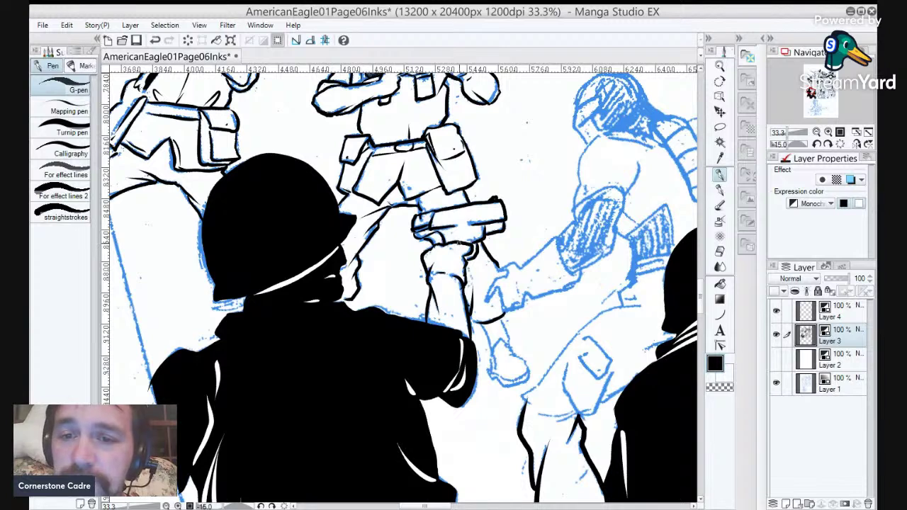
left_click_drag(438, 231, 459, 227)
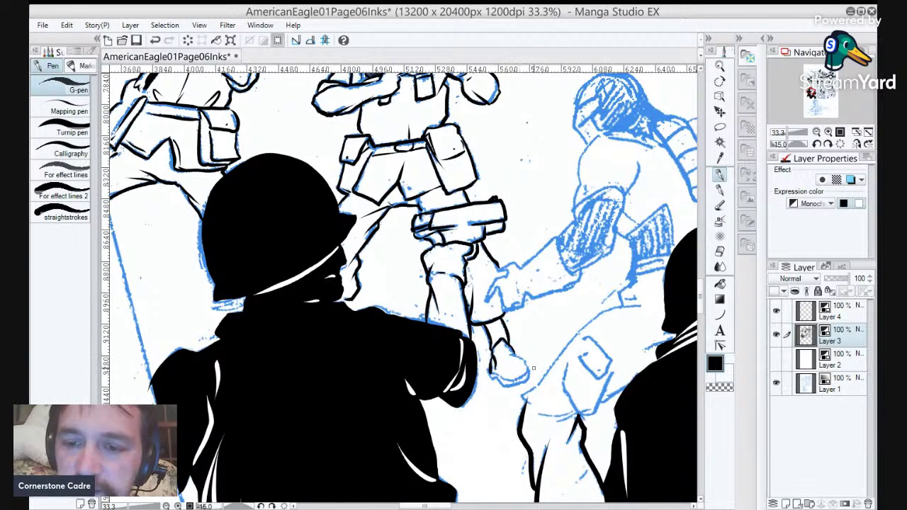
mouse_move(528, 369)
left_mouse_down()
mouse_move(500, 353)
mouse_move(499, 383)
mouse_move(489, 380)
mouse_move(508, 388)
mouse_move(499, 383)
mouse_move(529, 381)
left_mouse_up()
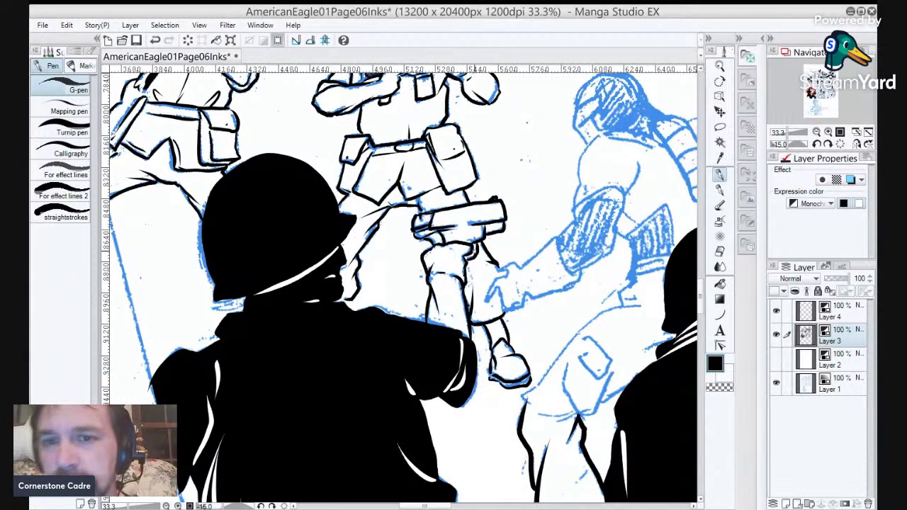
Ink the hand and forearm of the bending soldier beside the middle soldier, up to the folded cuff at his elbow.
mouse_move(560, 243)
left_mouse_down()
mouse_move(466, 261)
mouse_move(437, 283)
mouse_move(476, 287)
mouse_move(494, 304)
mouse_move(423, 330)
mouse_move(411, 312)
mouse_move(402, 327)
mouse_move(407, 303)
mouse_move(421, 299)
left_mouse_up()
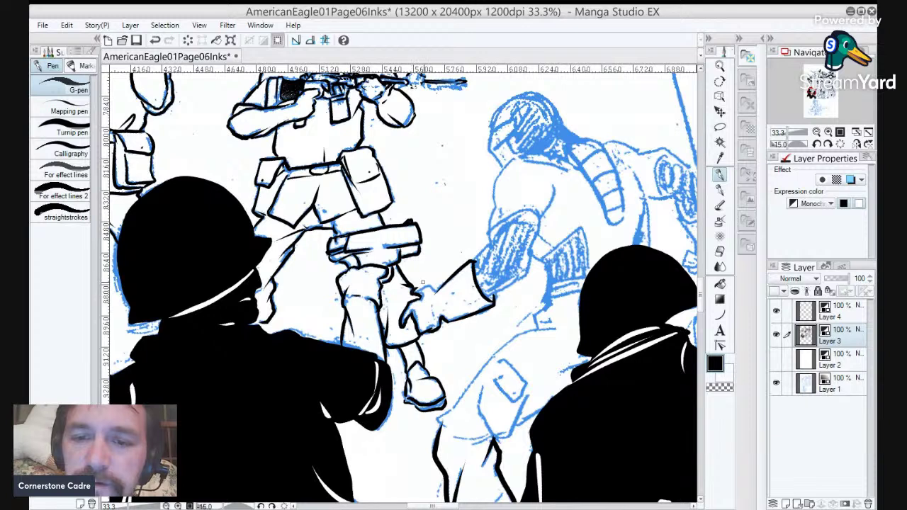
left_click_drag(415, 289, 439, 291)
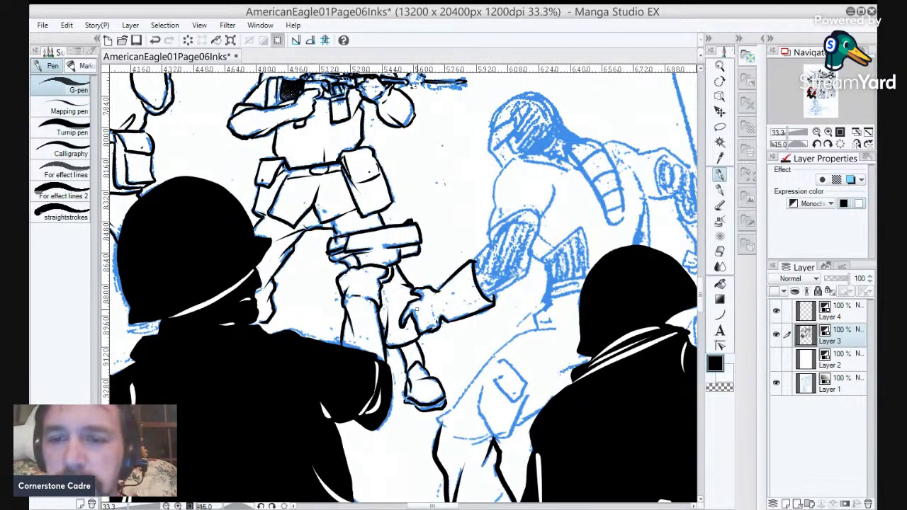
mouse_move(474, 262)
left_mouse_down()
mouse_move(494, 246)
mouse_move(522, 276)
mouse_move(491, 296)
mouse_move(496, 281)
mouse_move(476, 274)
mouse_move(486, 250)
left_mouse_up()
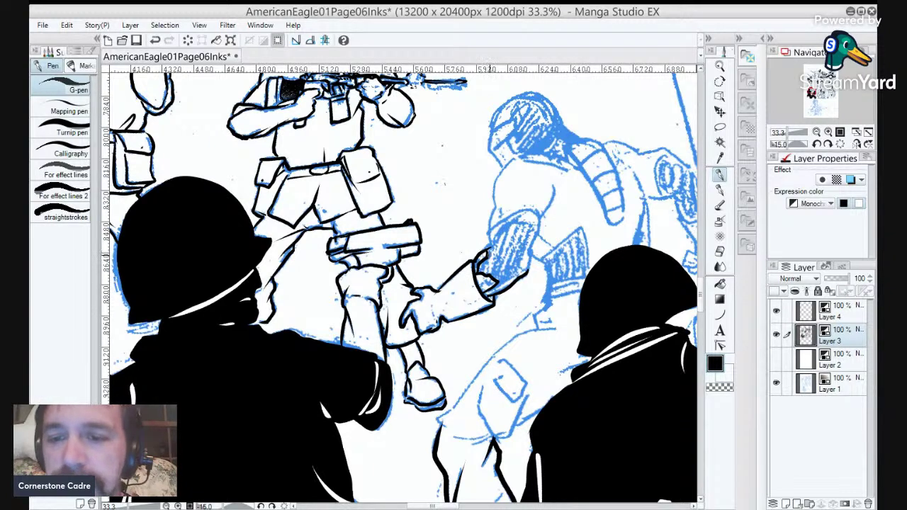
left_click_drag(521, 276, 486, 296)
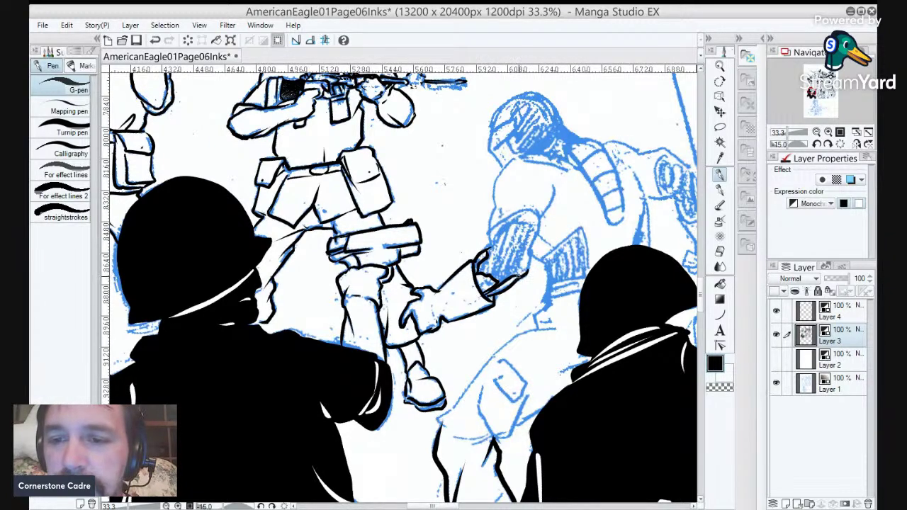
Ink the outline of the bending soldier's shaded elbow section, the sleeve edge above it, and the sides of his upper arm.
mouse_move(526, 270)
left_mouse_down()
mouse_move(532, 228)
mouse_move(506, 228)
mouse_move(528, 213)
mouse_move(485, 251)
left_mouse_up()
mouse_move(528, 275)
left_mouse_down()
mouse_move(537, 226)
mouse_move(527, 254)
mouse_move(538, 228)
mouse_move(507, 212)
left_mouse_up()
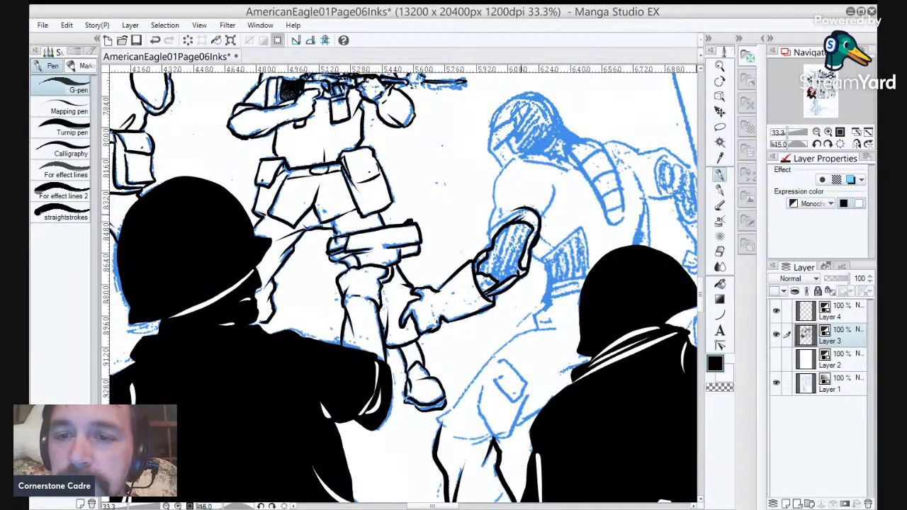
left_click_drag(490, 247, 520, 208)
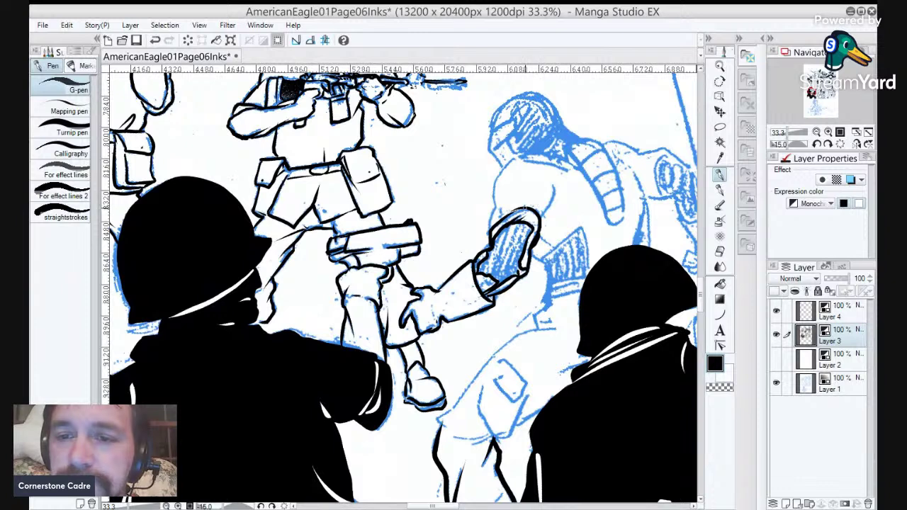
left_click_drag(490, 239, 494, 207)
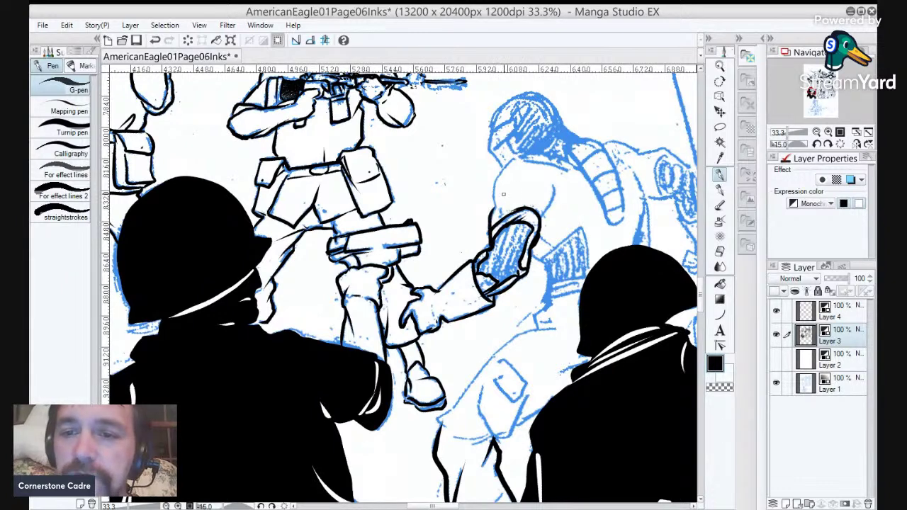
left_click_drag(537, 238, 552, 185)
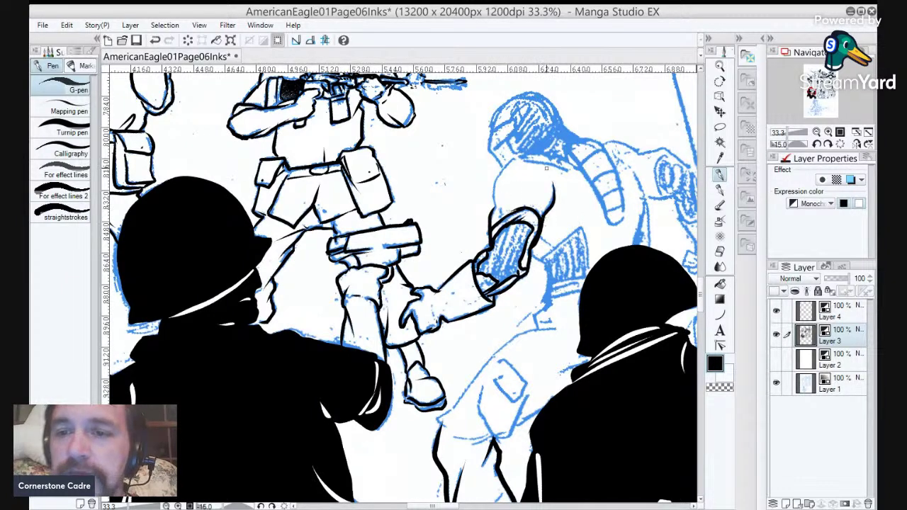
Fill the bending soldier's outlined elbow section with solid black using the current-layer Fill tool.
key("g")
key("g")
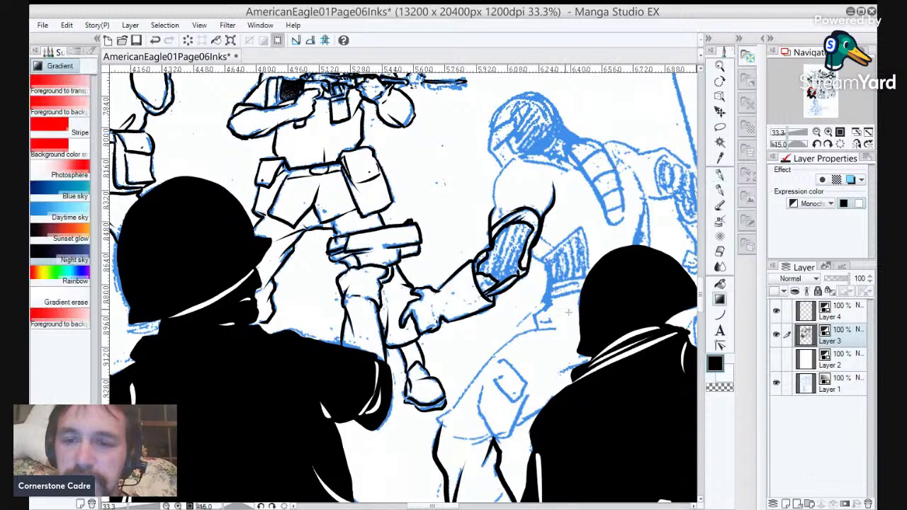
left_click(519, 257)
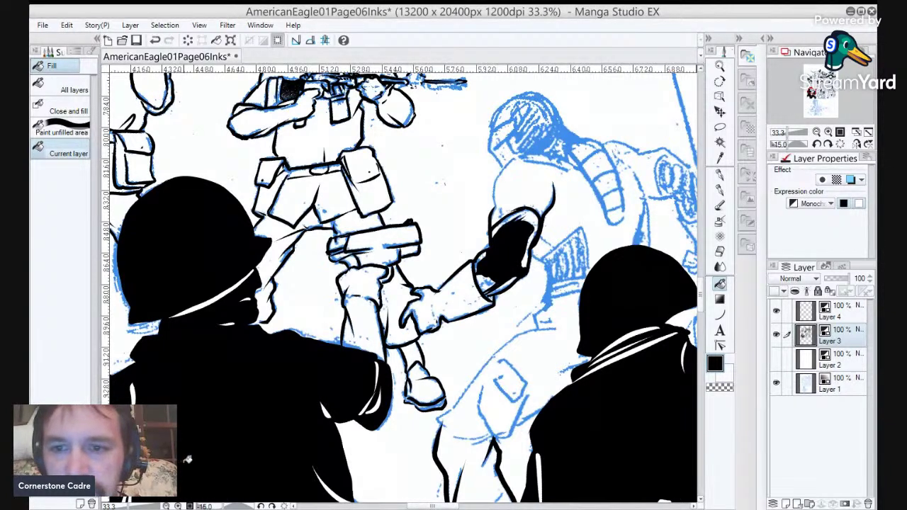
Select the unfilled patch at the lower edge of the bending soldier's black elbow section and shade it with the hatching brush.
key("w")
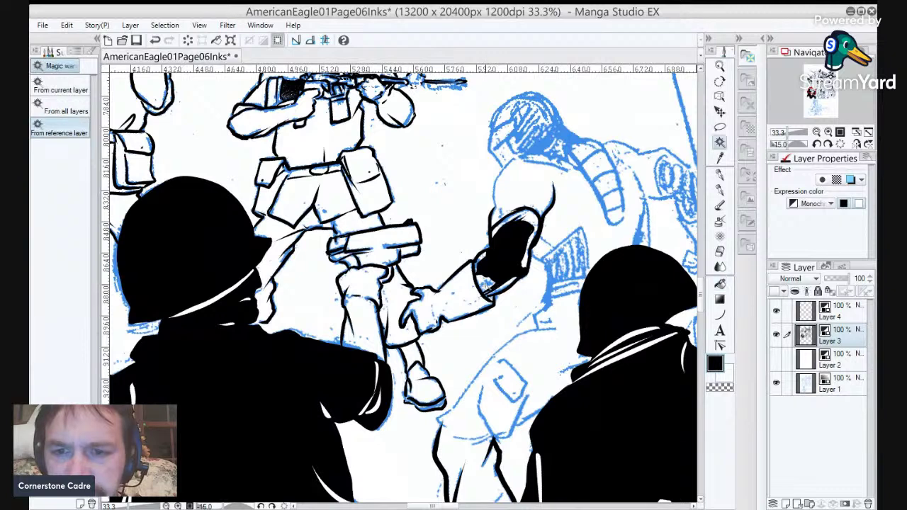
left_click(486, 285)
key("b")
key("b")
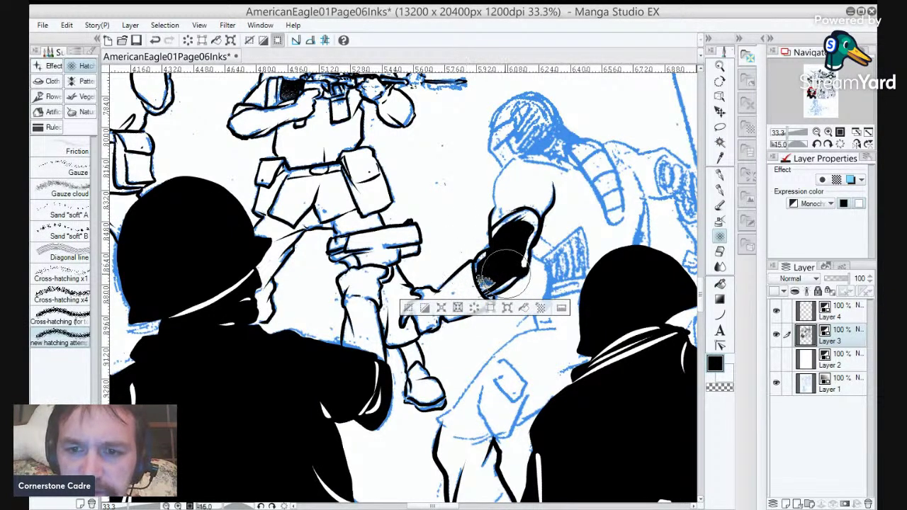
left_click_drag(508, 276, 484, 270)
key("ctrl+d")
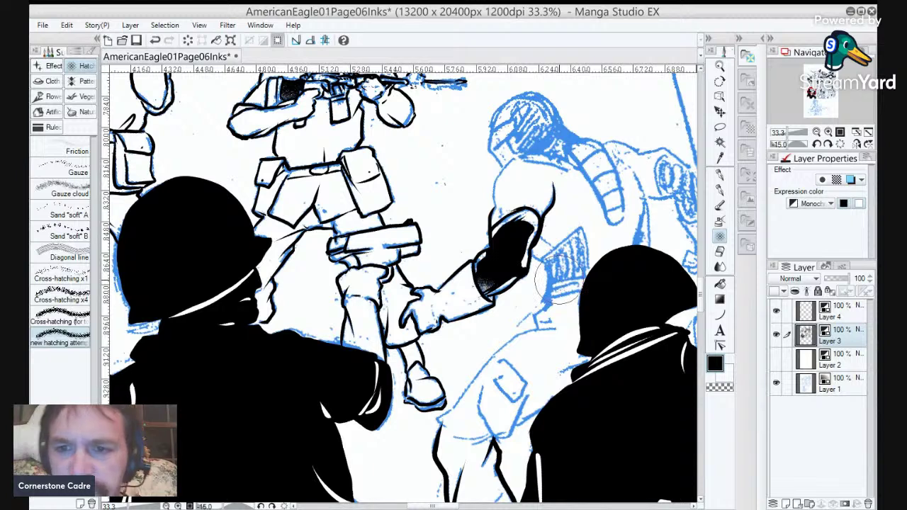
Ink the muscle folds on the bending soldier's upper arm and the curved shoulder line above it with the G-pen.
left_click_drag(559, 280, 483, 375)
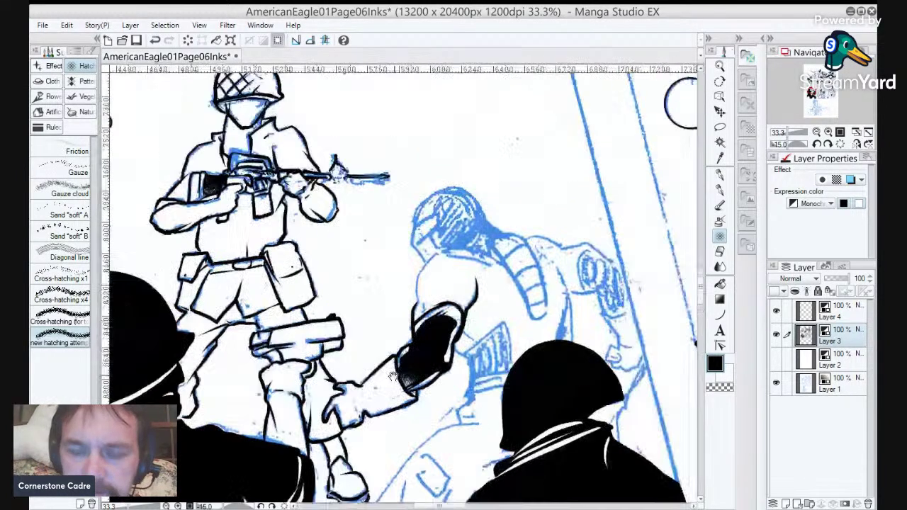
key("p")
mouse_move(418, 274)
left_mouse_down()
mouse_move(420, 308)
mouse_move(431, 292)
mouse_move(456, 290)
mouse_move(447, 301)
mouse_move(425, 285)
left_mouse_up()
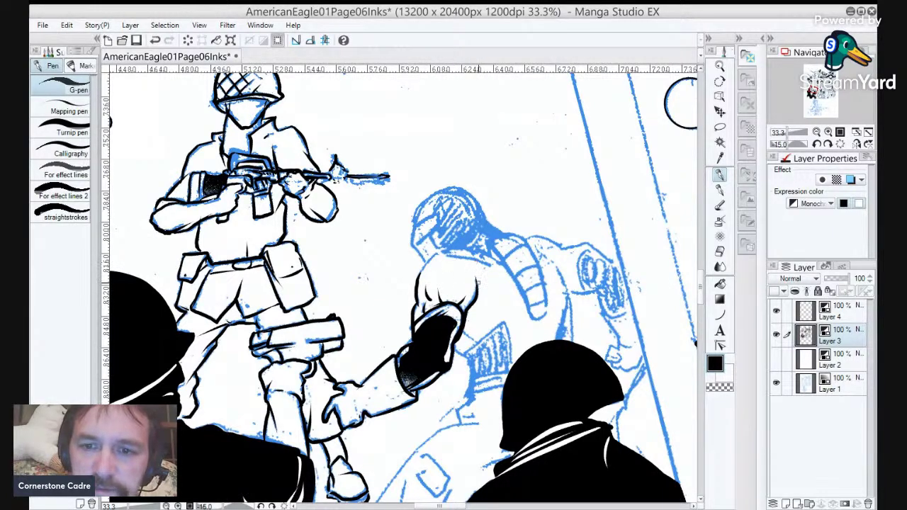
mouse_move(419, 281)
left_mouse_down()
mouse_move(457, 254)
mouse_move(489, 265)
mouse_move(444, 255)
left_mouse_up()
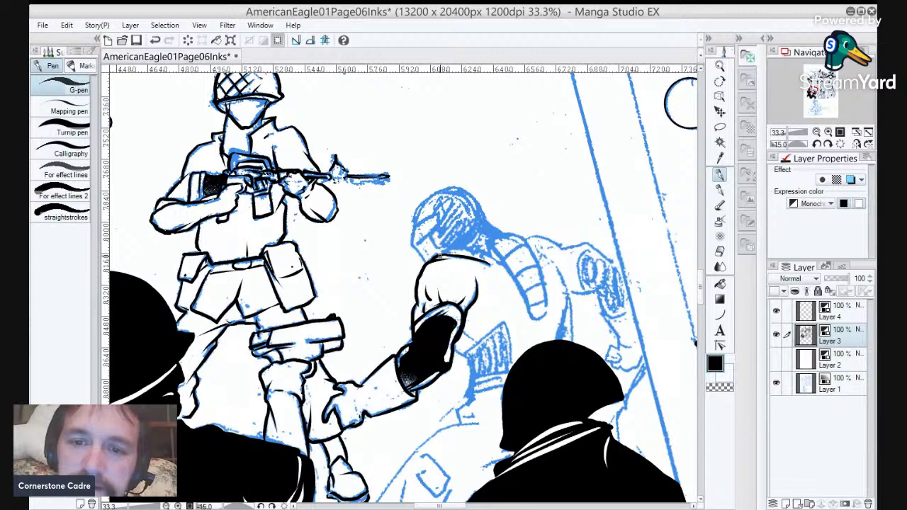
Ink the bending soldier's head, including the face edge, visor shape and rounded back, plus the neck and collar lines.
mouse_move(438, 207)
left_mouse_down()
mouse_move(413, 233)
mouse_move(415, 247)
mouse_move(436, 225)
mouse_move(443, 198)
left_mouse_up()
left_click_drag(415, 226, 453, 188)
mouse_move(411, 244)
left_mouse_down()
mouse_move(427, 259)
mouse_move(458, 252)
mouse_move(446, 254)
mouse_move(430, 232)
mouse_move(452, 190)
left_mouse_up()
mouse_move(486, 223)
left_mouse_down()
mouse_move(467, 193)
mouse_move(444, 190)
left_mouse_up()
mouse_move(507, 238)
left_mouse_down()
mouse_move(480, 221)
mouse_move(466, 248)
mouse_move(480, 228)
left_mouse_up()
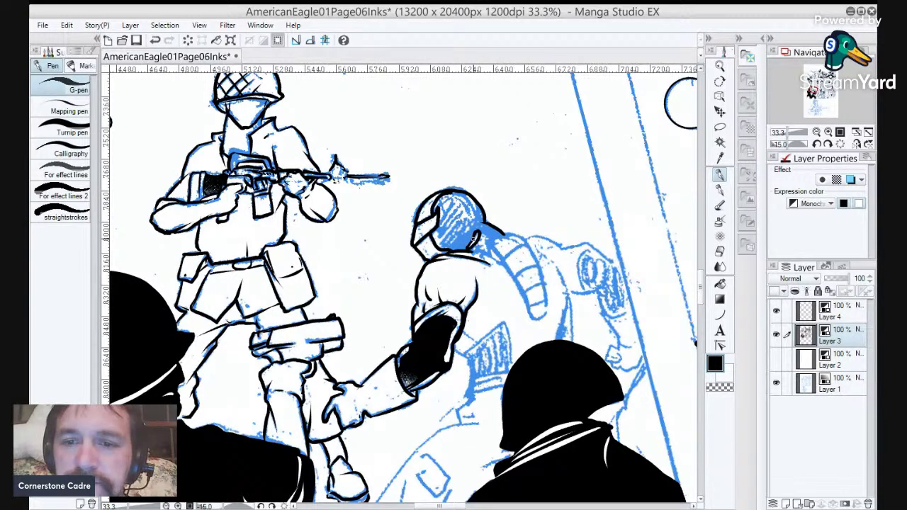
left_click_drag(489, 236, 450, 260)
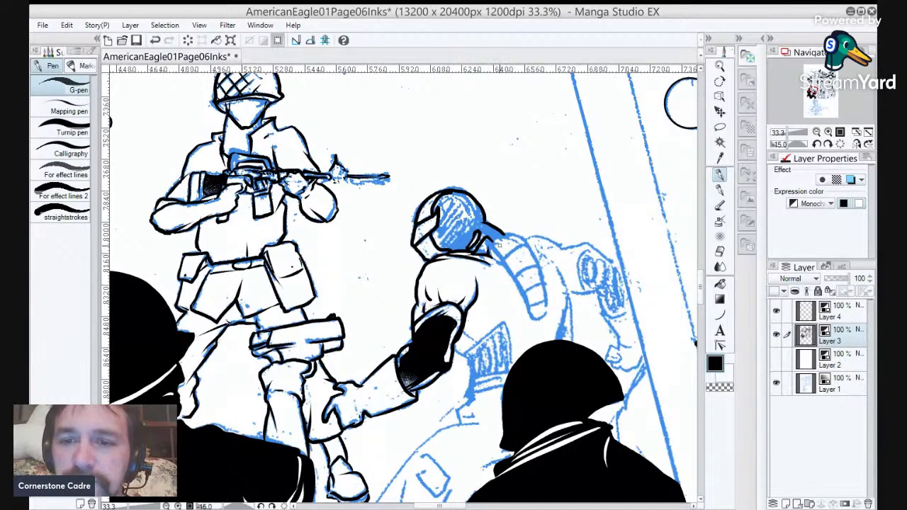
Ink the outline of the curved segmented pad on the bending soldier's back and the dividing lines between its segments.
mouse_move(494, 245)
left_mouse_down()
mouse_move(533, 319)
mouse_move(548, 311)
left_mouse_up()
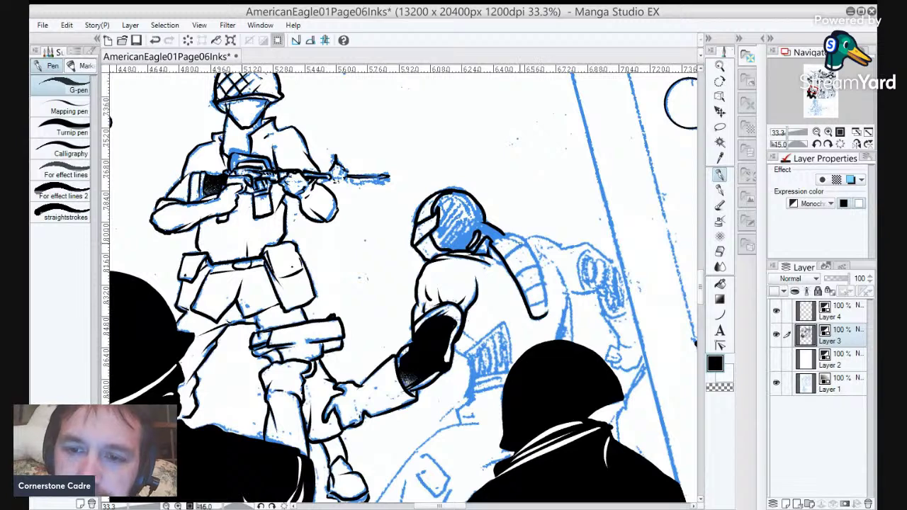
mouse_move(491, 243)
left_mouse_down()
mouse_move(520, 232)
mouse_move(536, 251)
mouse_move(546, 313)
left_mouse_up()
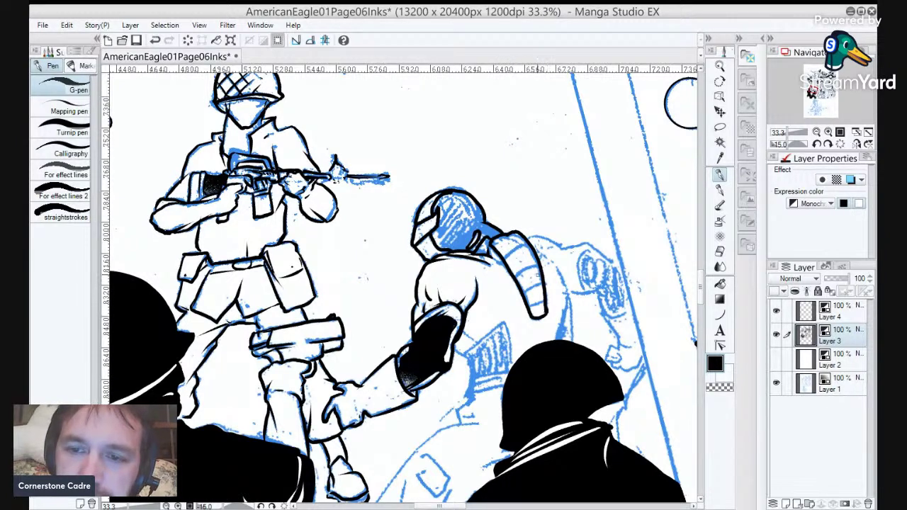
mouse_move(497, 244)
left_mouse_down()
mouse_move(536, 319)
mouse_move(527, 303)
left_mouse_up()
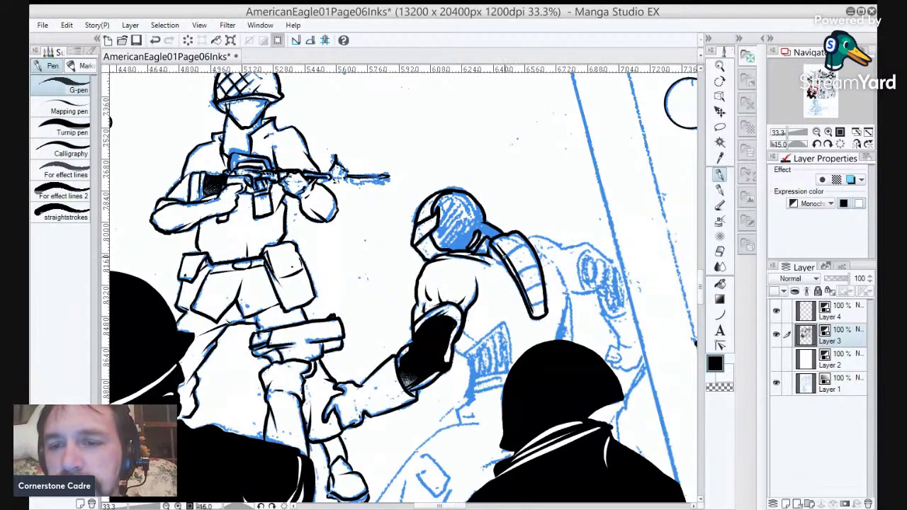
mouse_move(503, 260)
left_mouse_down()
mouse_move(531, 249)
mouse_move(538, 265)
left_mouse_up()
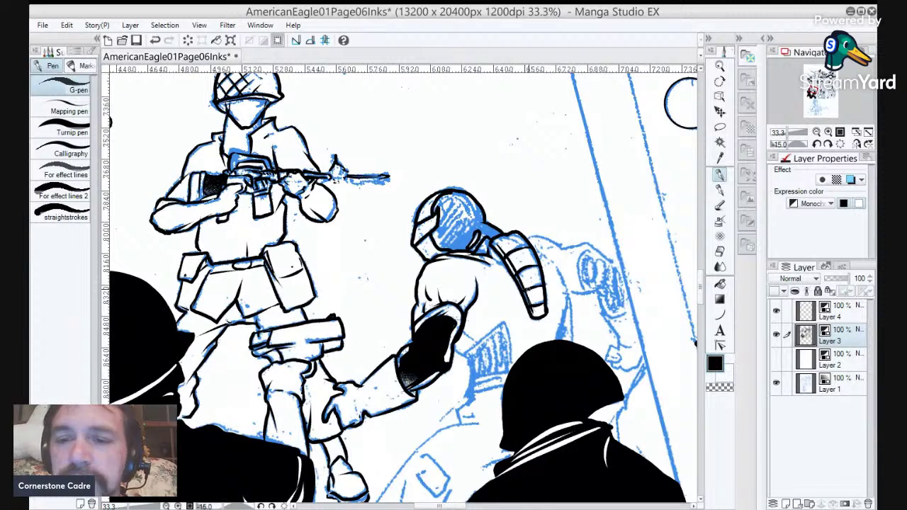
Select the interiors of all the back pad's segments together with the Magic Wand.
key("w")
left_click(524, 255)
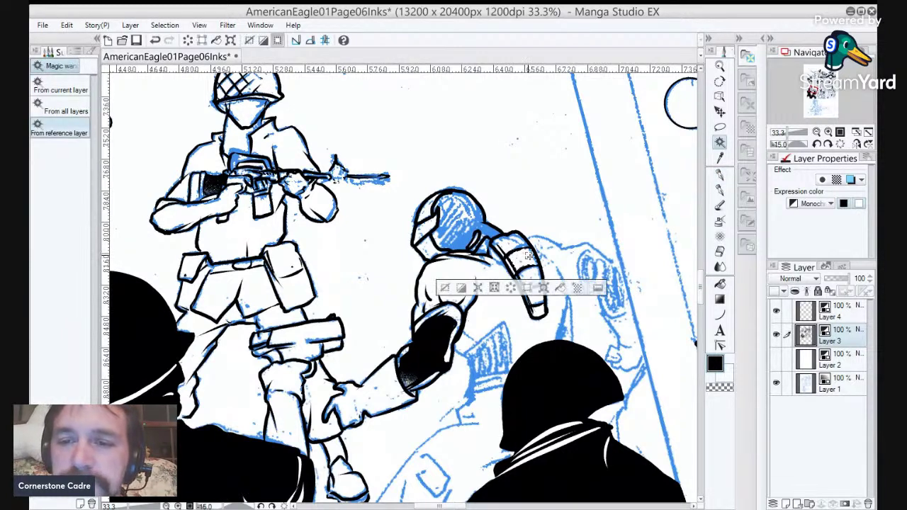
left_click(534, 263, "shift")
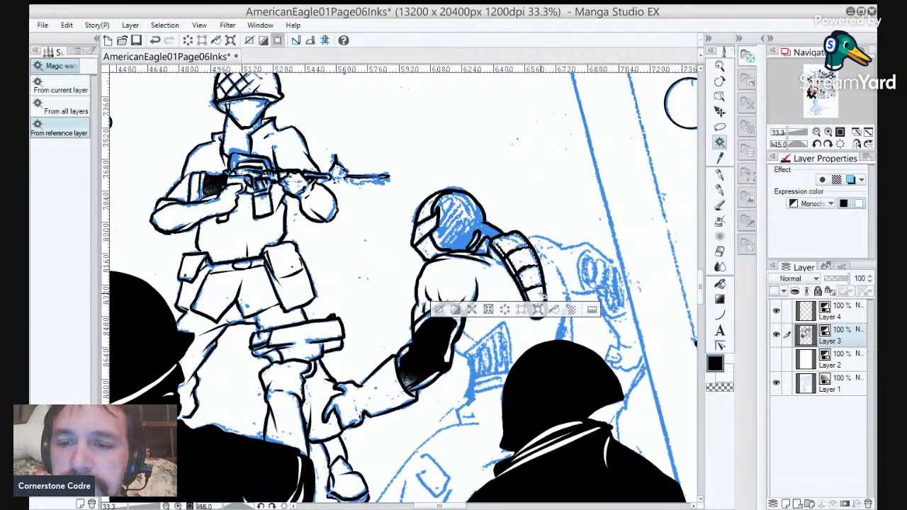
left_click(537, 280, "shift")
left_click(542, 312)
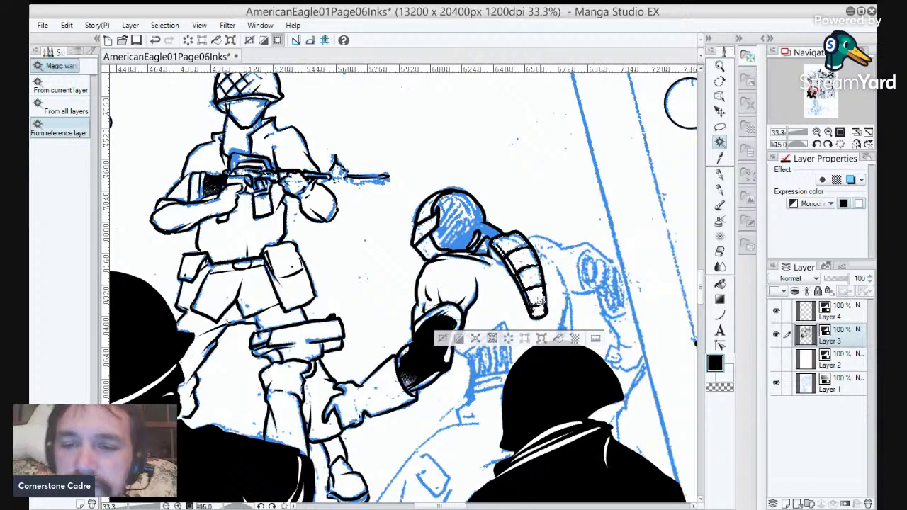
left_click(540, 301, "shift")
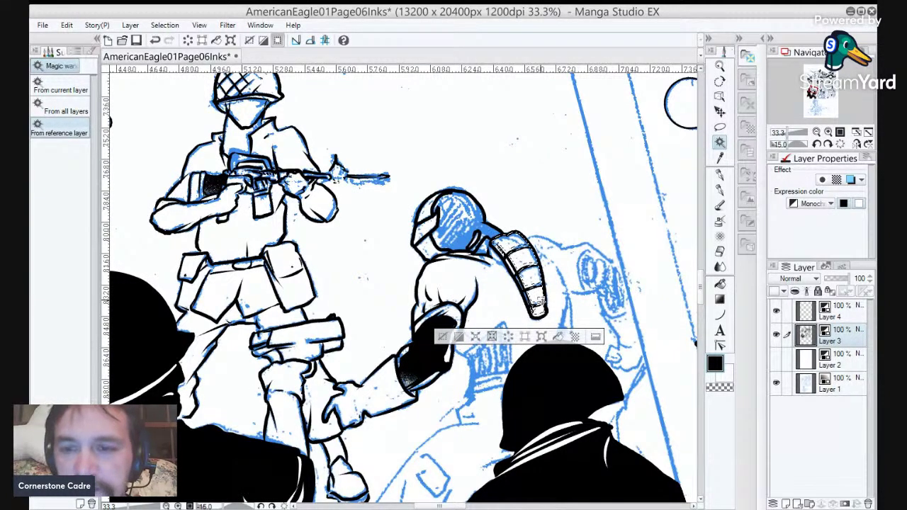
Rotate the canvas to -120 degrees, shade the selected pad segments with tapered black G-pen strokes, and clear the selection.
key("minus")
key("minus")
key("minus")
key("minus")
key("minus")
key("minus")
key("minus")
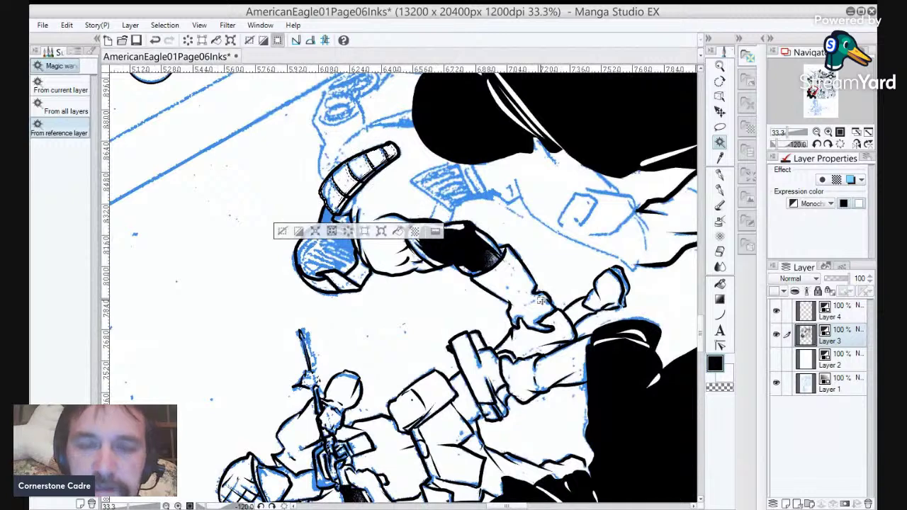
key("p")
mouse_move(332, 182)
left_mouse_down()
mouse_move(386, 148)
mouse_move(366, 155)
left_mouse_up()
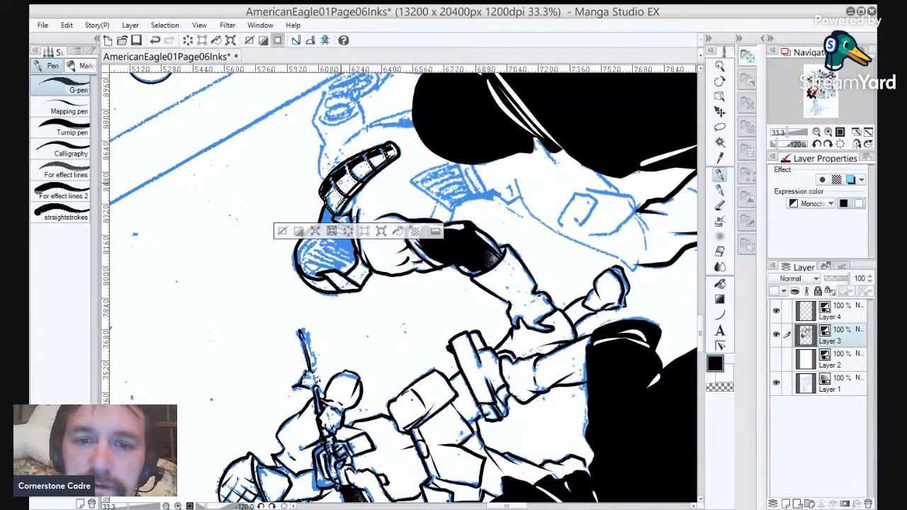
left_click_drag(350, 172, 337, 183)
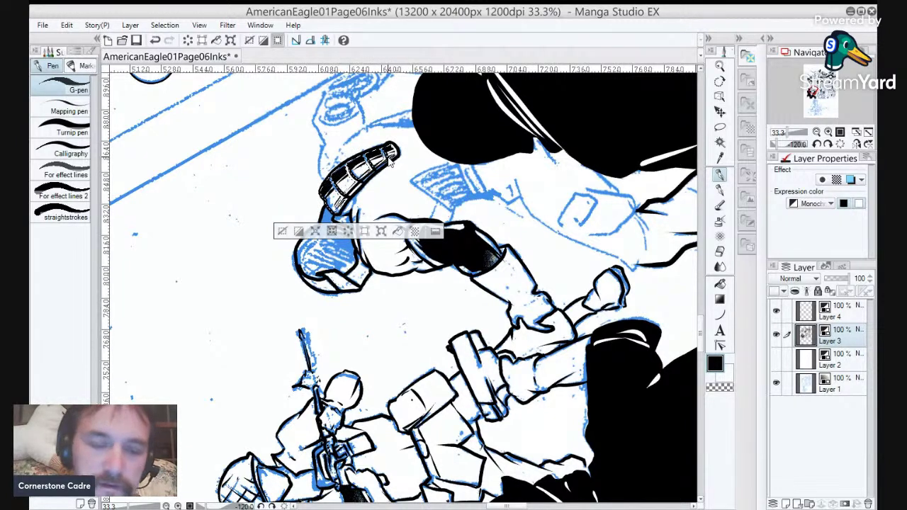
key("ctrl+d")
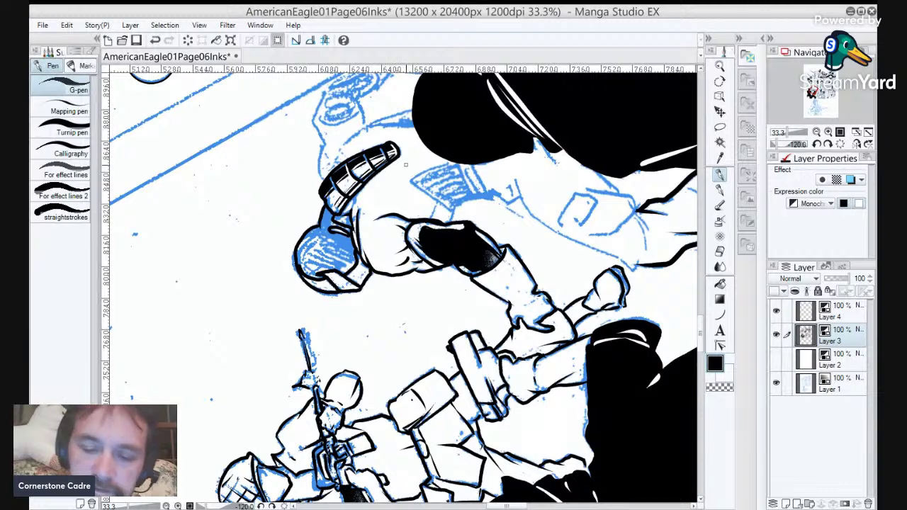
Rotate the canvas back to about -33 degrees and ink the outline of the shaded side panel at the bending soldier's waist.
key("r")
left_click_drag(549, 221, 475, 431)
key("p")
mouse_move(482, 315)
left_mouse_down()
mouse_move(413, 268)
mouse_move(414, 285)
mouse_move(421, 287)
mouse_move(411, 265)
left_mouse_up()
mouse_move(450, 240)
left_mouse_down()
mouse_move(420, 286)
mouse_move(435, 302)
mouse_move(426, 290)
mouse_move(442, 302)
mouse_move(468, 289)
mouse_move(447, 245)
mouse_move(458, 259)
left_mouse_up()
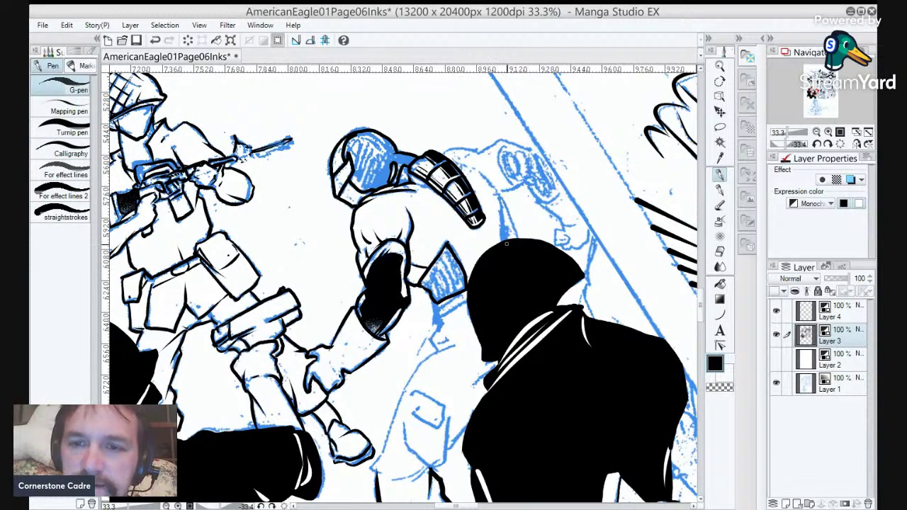
Ink the bending soldier's far shoulder and back edge, then his far arm with its elbow section, forearm and clenched fist.
left_click_drag(479, 152, 442, 150)
left_click_drag(532, 149, 480, 149)
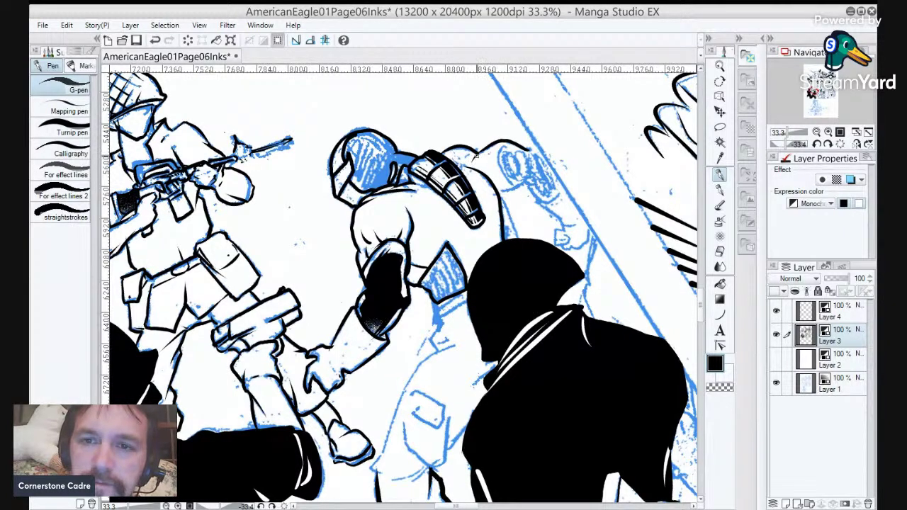
mouse_move(515, 189)
left_mouse_down()
mouse_move(501, 146)
mouse_move(519, 145)
left_mouse_up()
left_click_drag(525, 184, 497, 191)
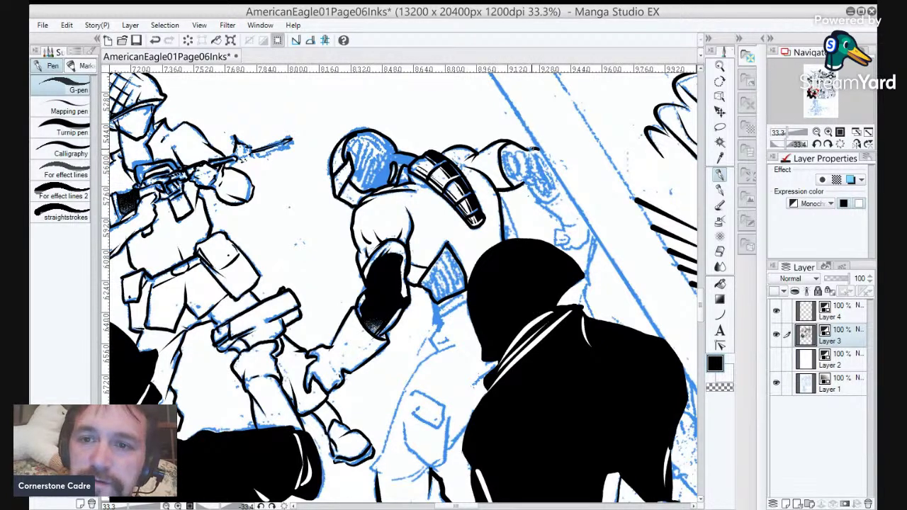
mouse_move(521, 144)
left_mouse_down()
mouse_move(561, 178)
mouse_move(557, 200)
mouse_move(523, 181)
left_mouse_up()
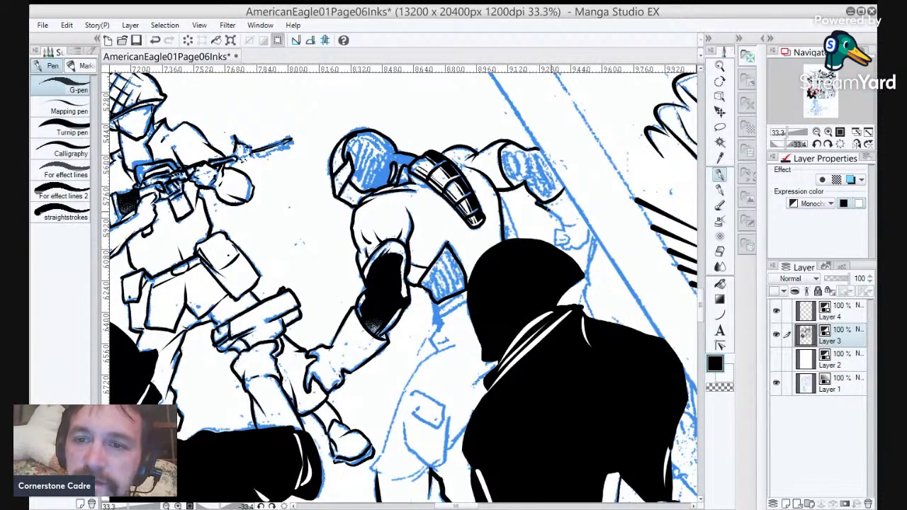
mouse_move(564, 224)
left_mouse_down()
mouse_move(580, 227)
mouse_move(560, 228)
mouse_move(557, 242)
mouse_move(573, 242)
mouse_move(564, 235)
mouse_move(567, 251)
mouse_move(588, 243)
mouse_move(571, 236)
mouse_move(583, 240)
mouse_move(584, 233)
left_mouse_up()
mouse_move(557, 188)
left_mouse_down()
mouse_move(552, 199)
mouse_move(504, 177)
mouse_move(532, 153)
mouse_move(506, 144)
left_mouse_up()
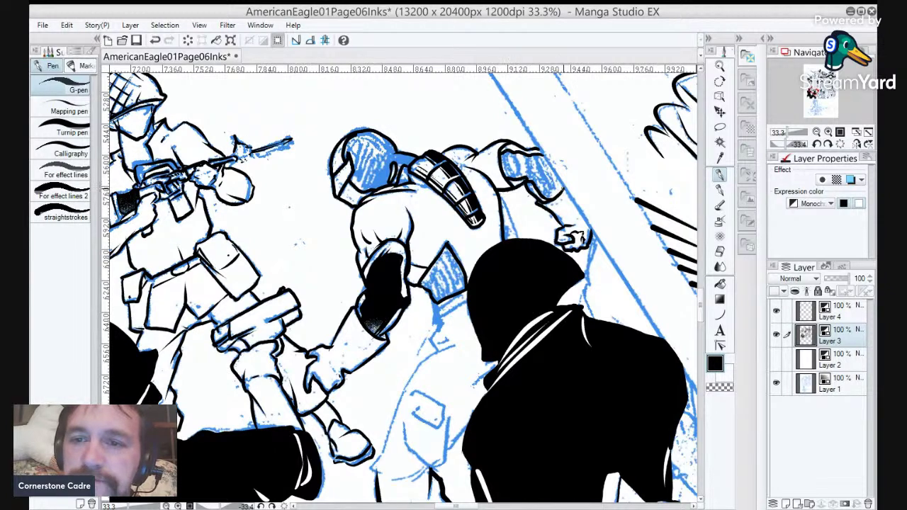
Fill the bending soldier's far elbow section, the back of his head and neck, and his waist side panel with solid black.
key("g")
left_click(552, 180)
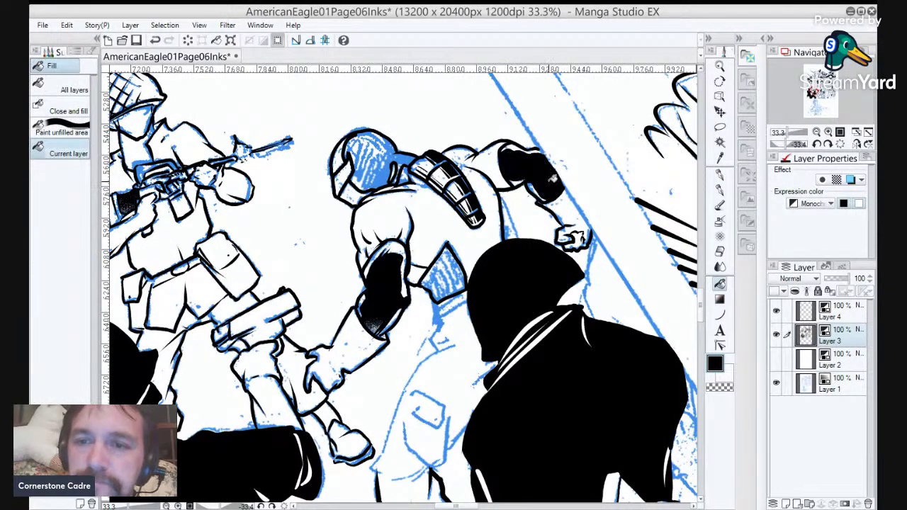
left_click(365, 149)
left_click(375, 173)
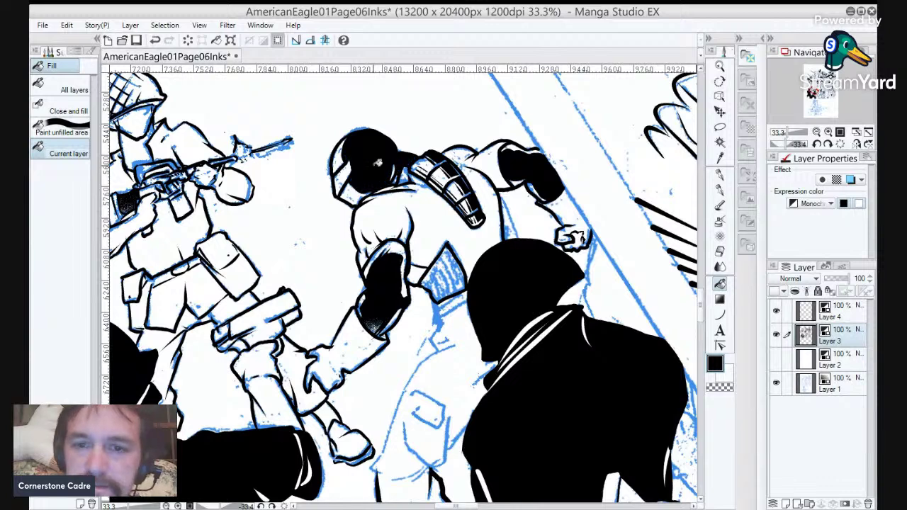
left_click(449, 269)
Ink a narrow shadow strip along the far edge of the bending soldier's back and fill it with solid black.
key("p")
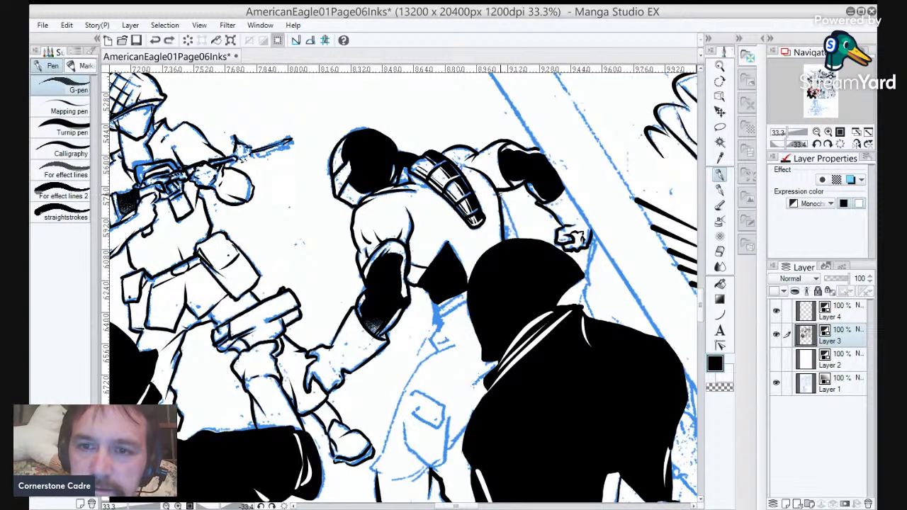
left_click_drag(500, 195, 515, 239)
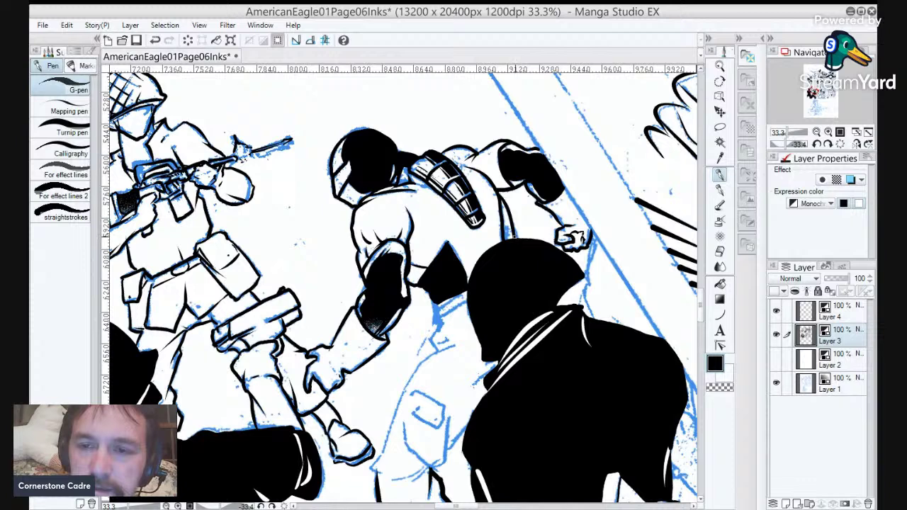
key("w")
left_click(508, 228)
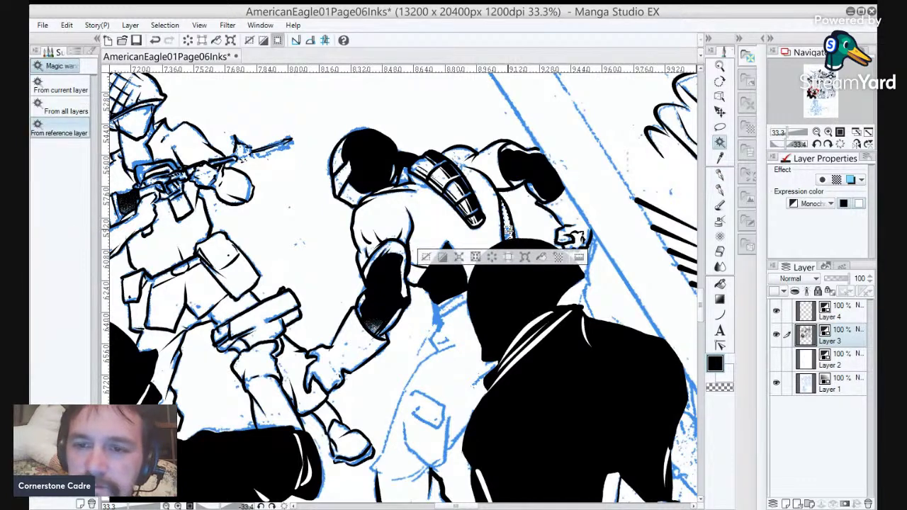
key("ctrl+d")
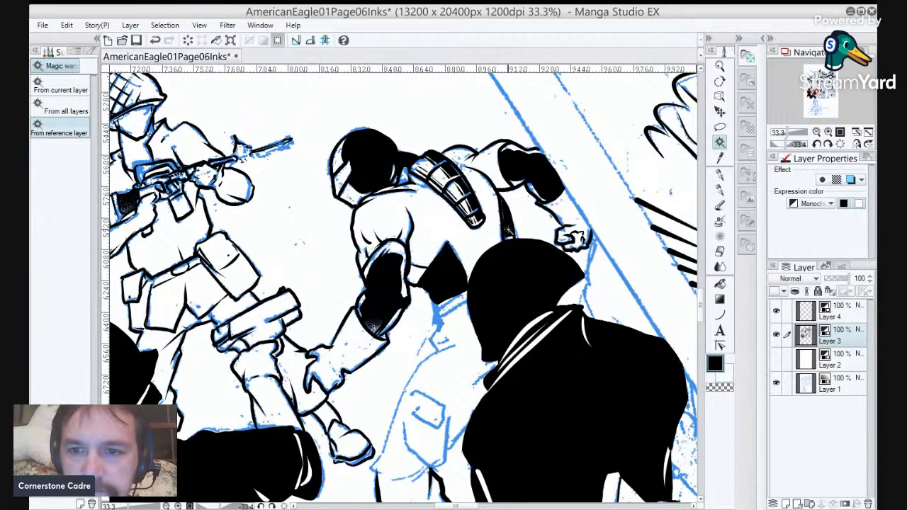
key("p")
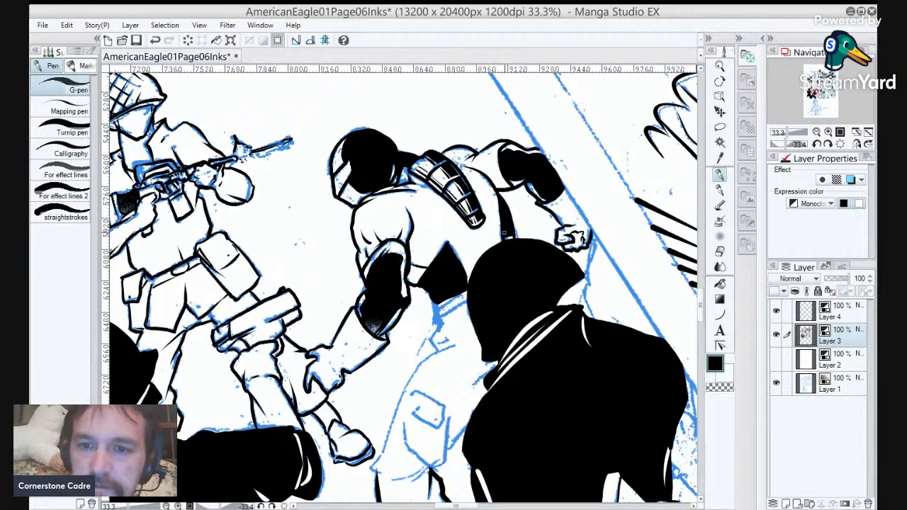
mouse_move(505, 233)
left_mouse_down()
mouse_move(507, 276)
mouse_move(545, 240)
left_mouse_up()
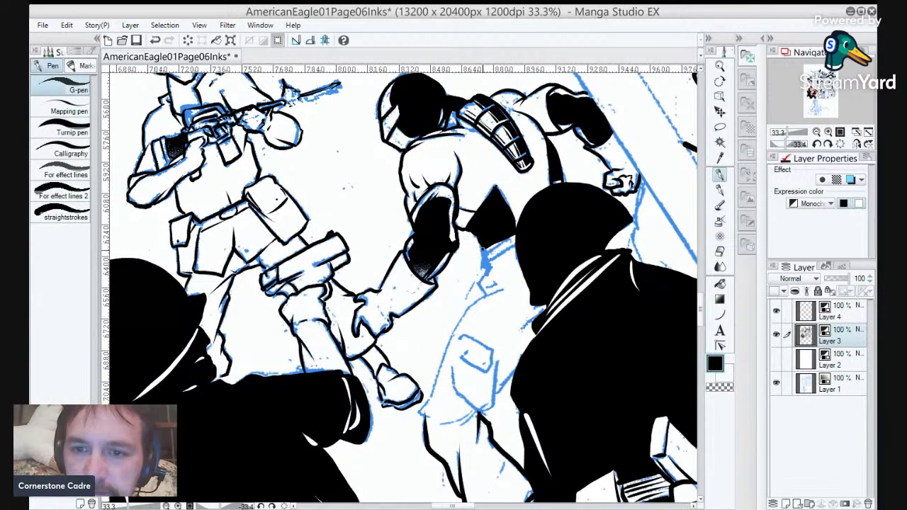
Ink the bending soldier's belt area, hip and thigh outline, and the flapped cargo pocket on his thigh.
mouse_move(484, 253)
left_mouse_down()
mouse_move(516, 237)
mouse_move(484, 262)
mouse_move(486, 295)
mouse_move(510, 285)
mouse_move(558, 217)
mouse_move(460, 307)
mouse_move(465, 340)
mouse_move(521, 208)
left_mouse_up()
key("ctrl+z")
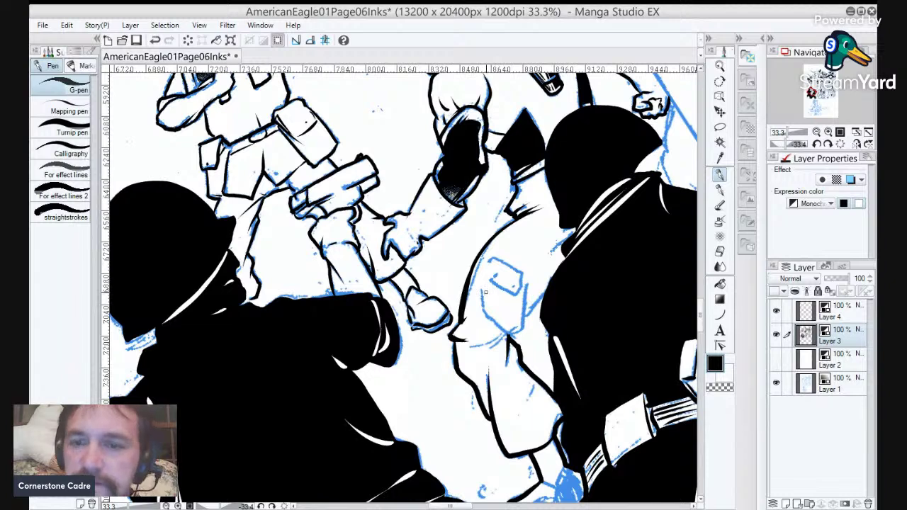
mouse_move(523, 274)
left_mouse_down()
mouse_move(515, 295)
mouse_move(483, 275)
mouse_move(504, 261)
mouse_move(485, 279)
mouse_move(525, 329)
mouse_move(509, 333)
mouse_move(487, 311)
mouse_move(482, 266)
mouse_move(514, 292)
left_mouse_up()
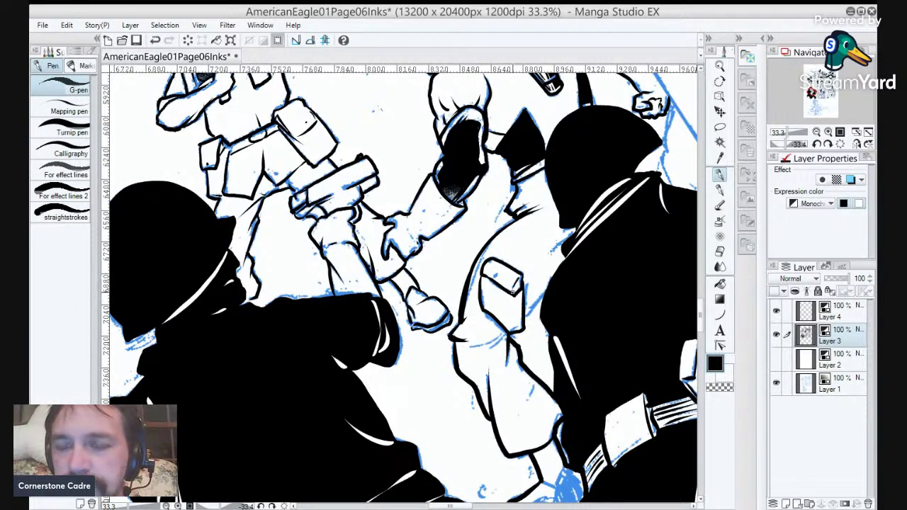
Ink the bending soldier's remaining thigh line behind the cargo pocket, the fold across his knee and a small crease on his lower leg.
left_click_drag(569, 238, 546, 257)
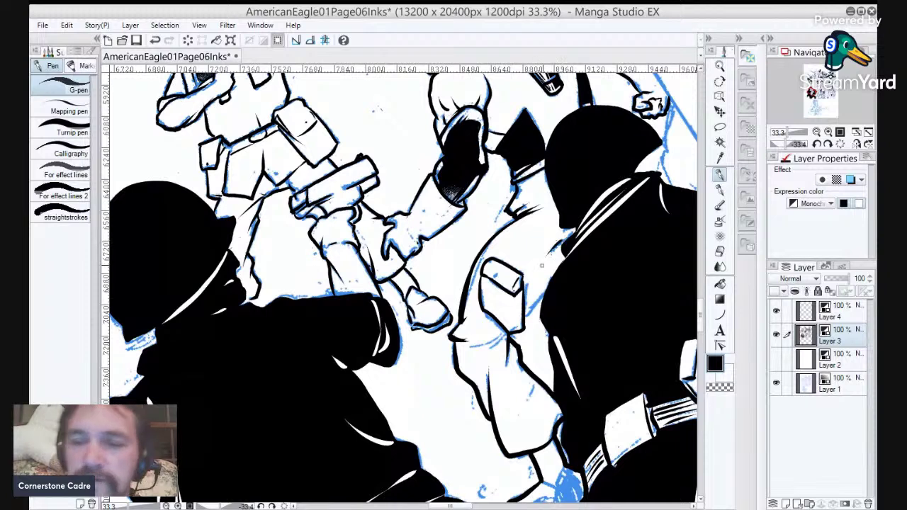
mouse_move(526, 297)
left_mouse_down()
mouse_move(523, 276)
mouse_move(534, 307)
mouse_move(523, 318)
left_mouse_up()
left_click_drag(523, 317, 542, 296)
mouse_move(505, 335)
left_mouse_down()
mouse_move(486, 351)
mouse_move(469, 348)
left_mouse_up()
left_click_drag(535, 386, 528, 396)
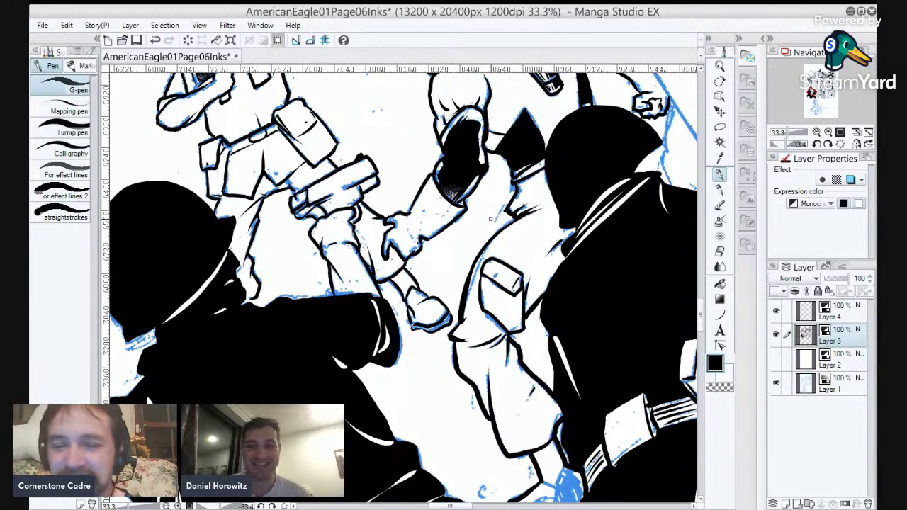
Select the blue-pencilled shadow area of the bending soldier's boot and fill it with solid black.
scroll(531, 320, "down", 3)
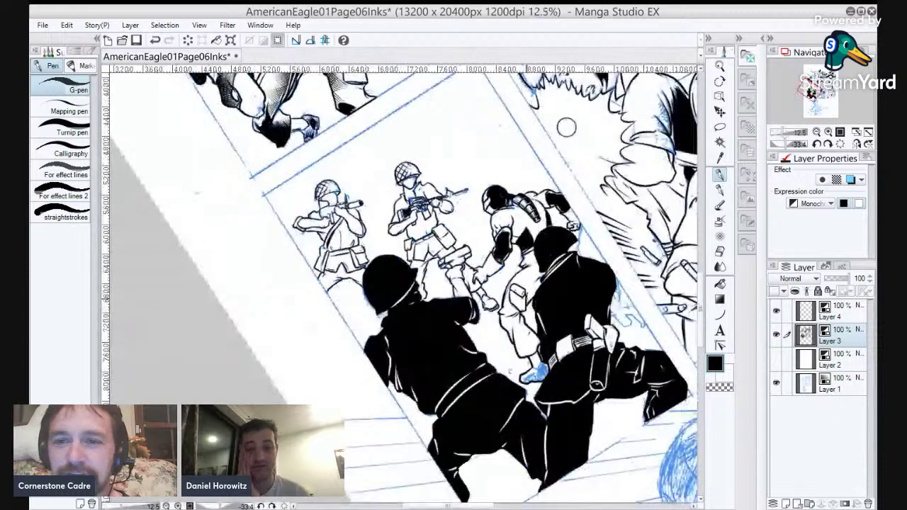
left_click_drag(549, 382, 486, 318)
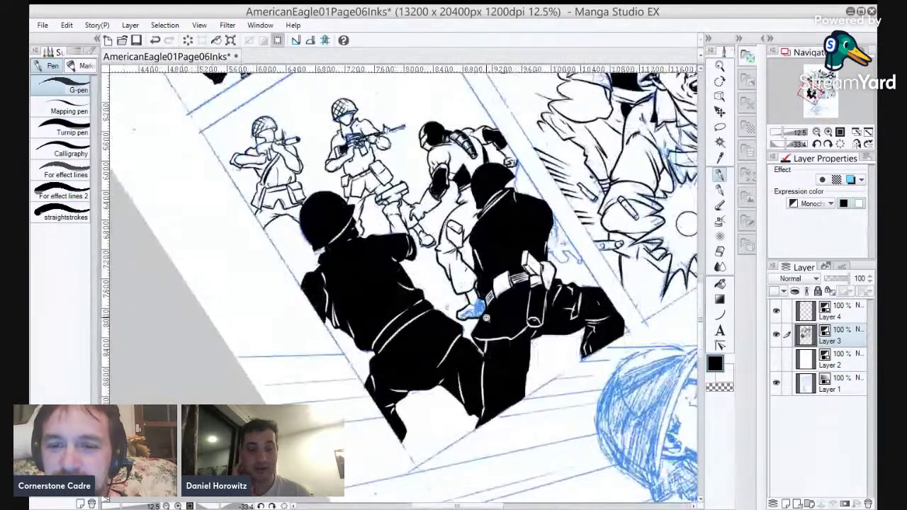
scroll(485, 318, "up", 2)
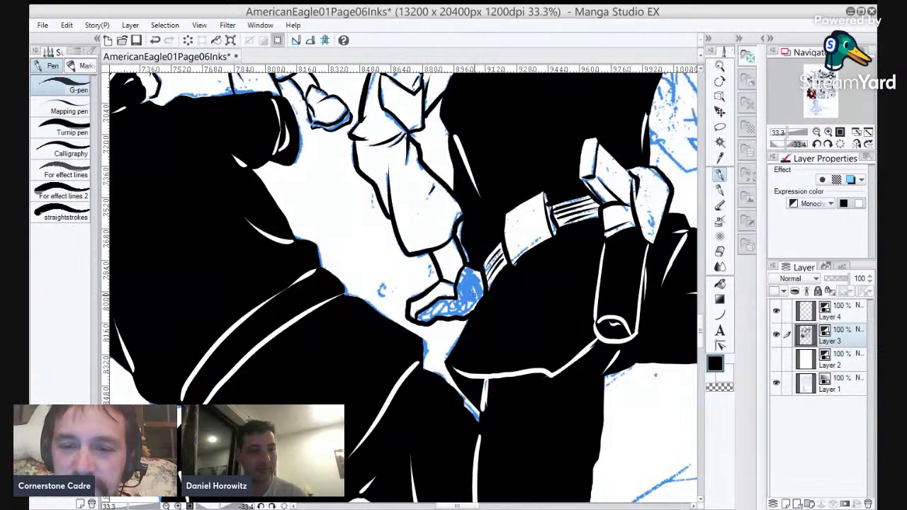
key("w")
left_click(471, 298)
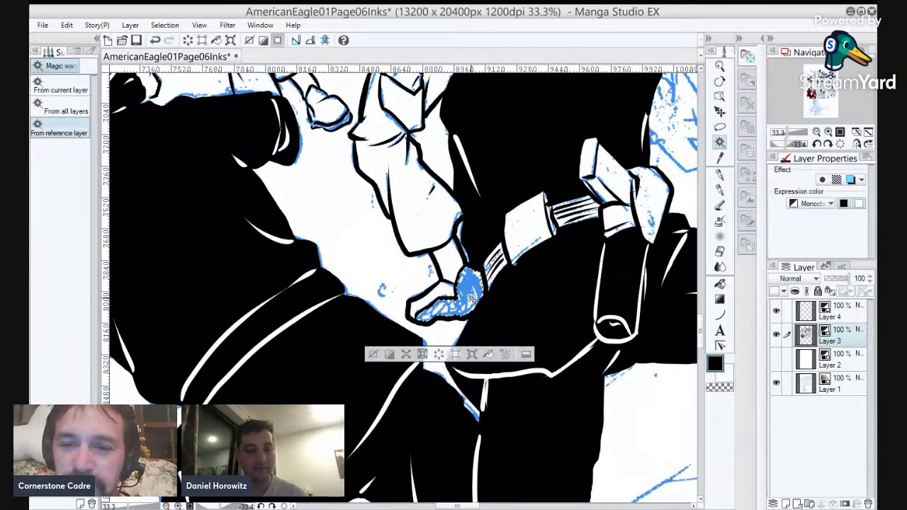
key("g")
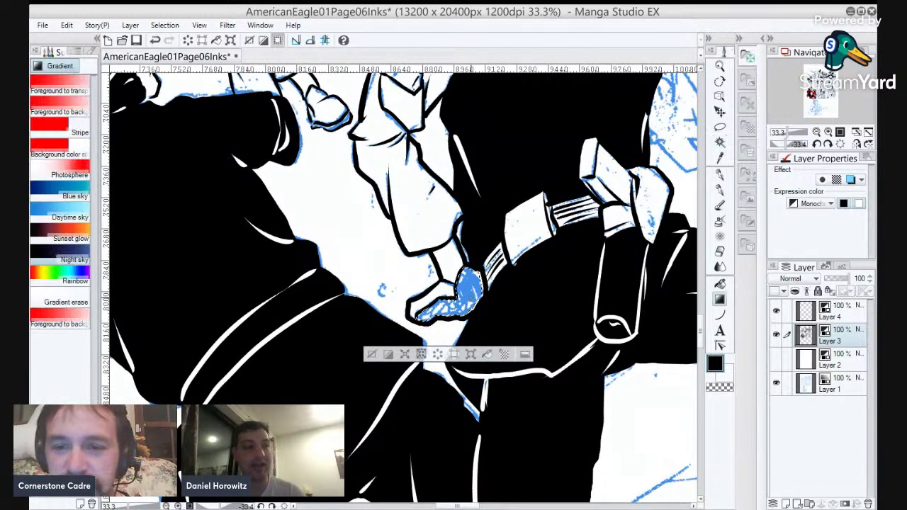
key("g")
left_click(474, 295)
key("ctrl+d")
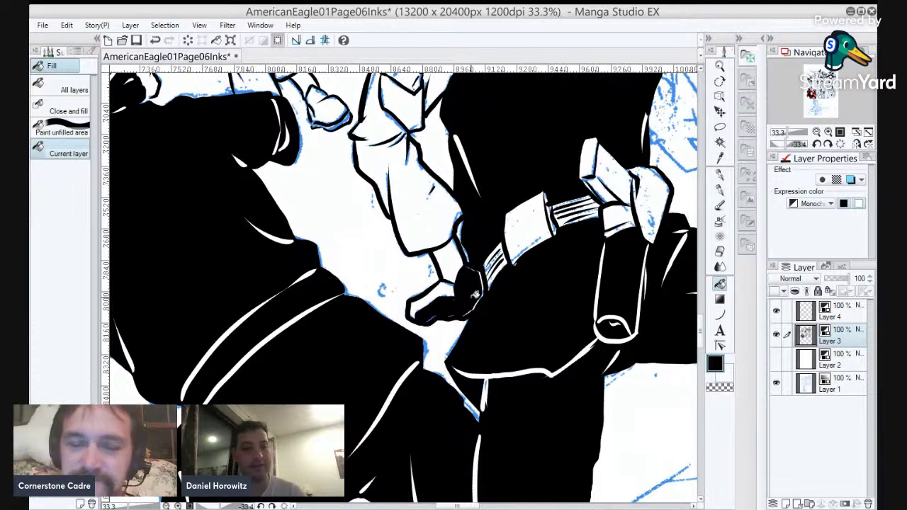
Ink a small black snap on the pointed flap at the foreground soldier's belt.
key("p")
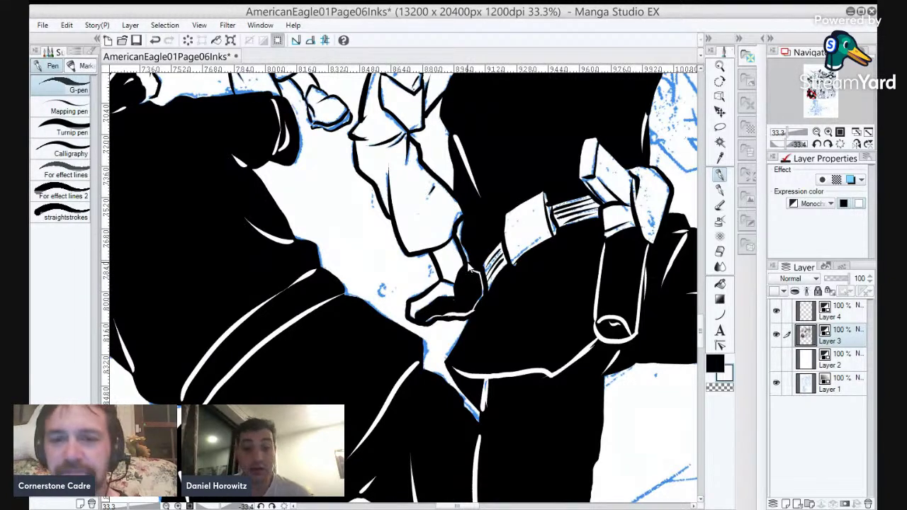
scroll(467, 262, "down", 2)
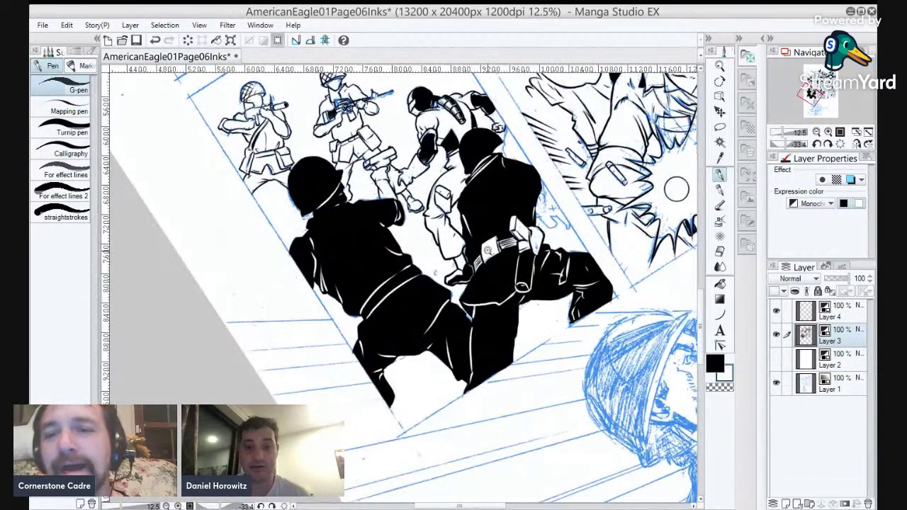
scroll(469, 268, "up", 3)
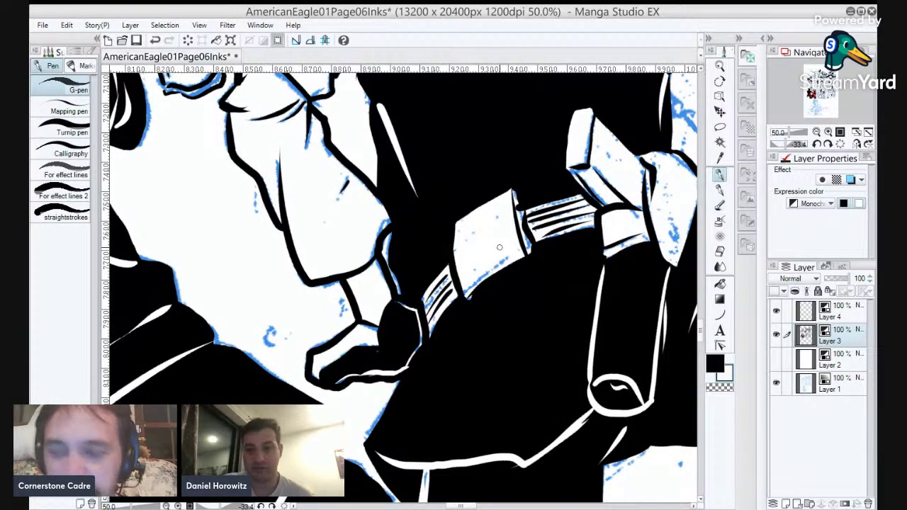
key("x")
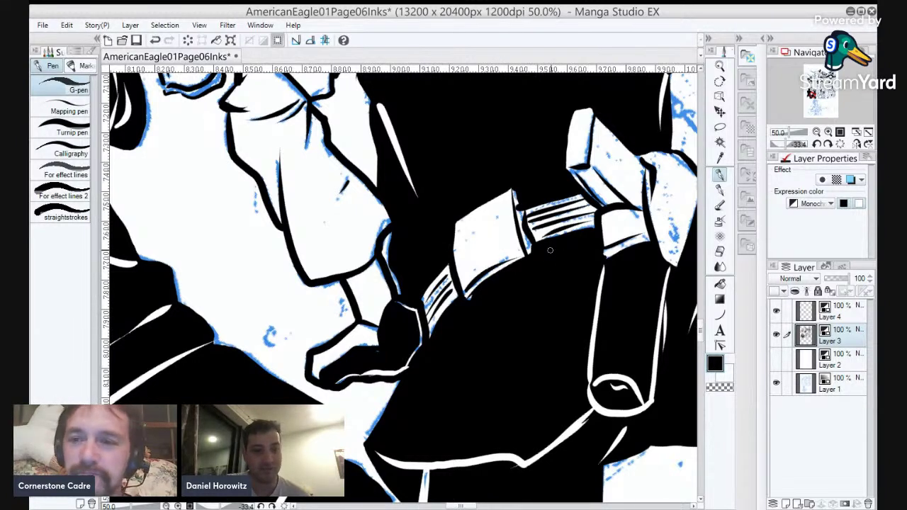
mouse_move(672, 228)
left_mouse_down()
mouse_move(674, 238)
mouse_move(667, 230)
left_mouse_up()
scroll(673, 225, "down", 2)
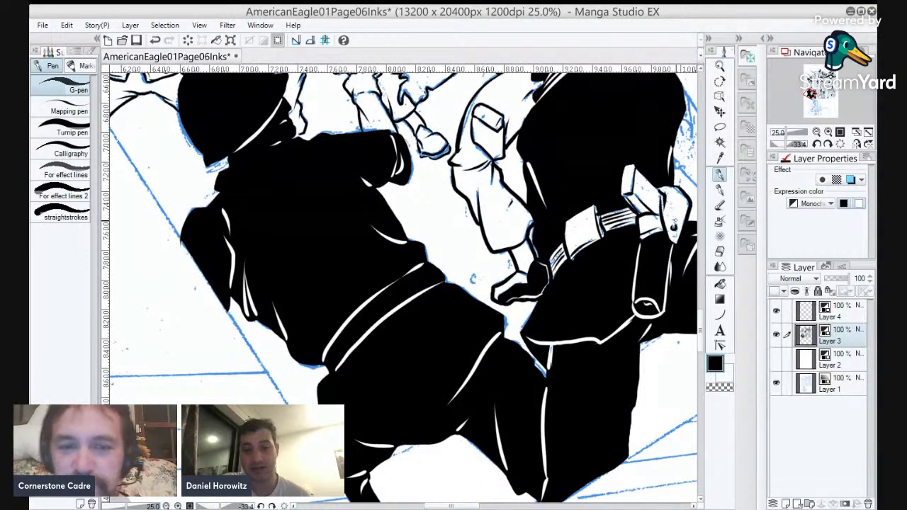
Ink the jagged pencilled shape between the foreground soldier's back and the panel border, and fill it with solid black.
scroll(674, 225, "down", 4)
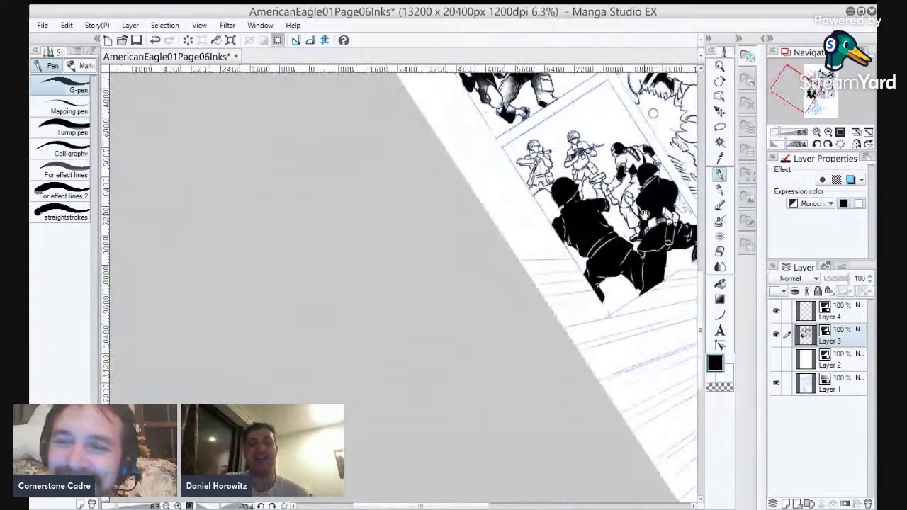
left_click_drag(648, 221, 399, 304)
scroll(419, 301, "up", 5)
left_click_drag(455, 275, 406, 343)
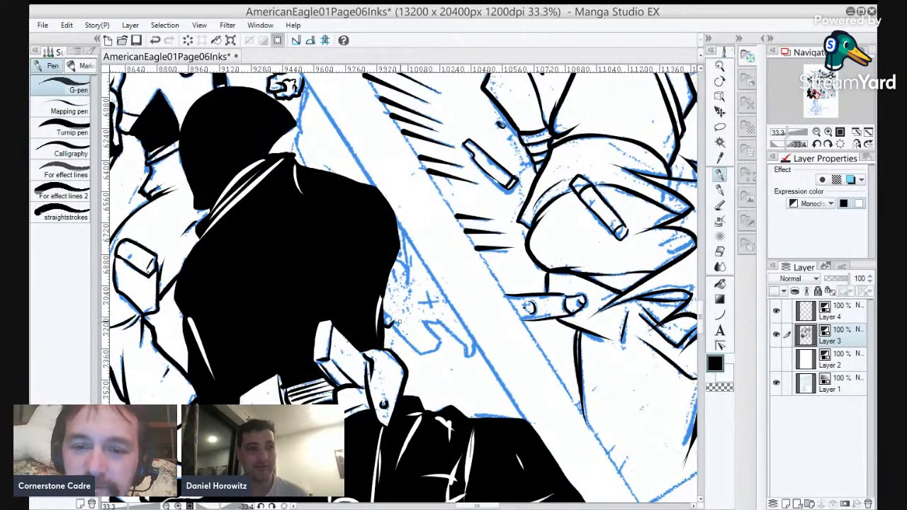
mouse_move(392, 323)
left_mouse_down()
mouse_move(423, 355)
mouse_move(439, 339)
mouse_move(426, 323)
mouse_move(439, 323)
mouse_move(471, 356)
mouse_move(467, 345)
left_mouse_up()
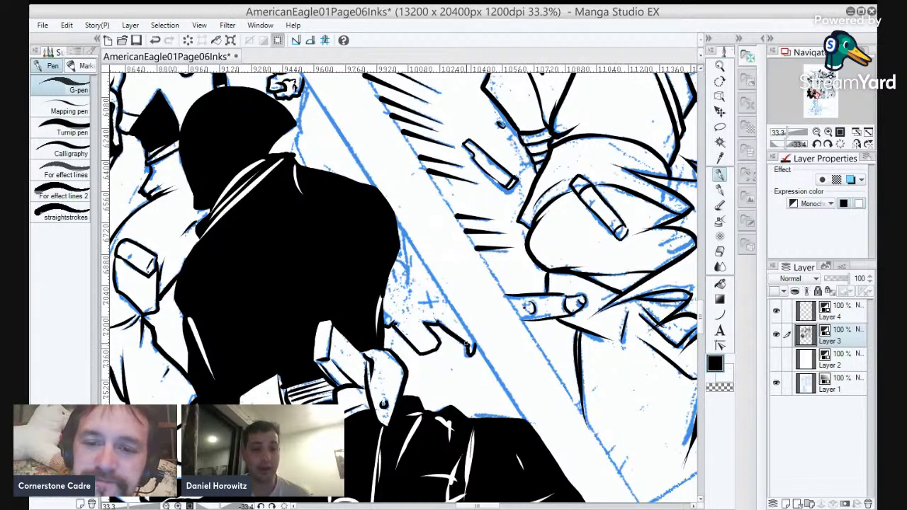
mouse_move(475, 347)
left_mouse_down()
mouse_move(404, 236)
mouse_move(407, 267)
left_mouse_up()
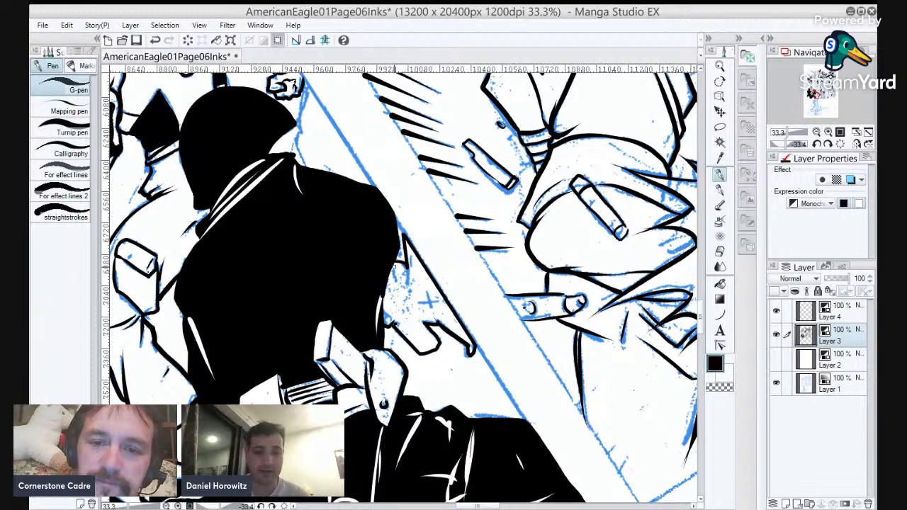
key("x")
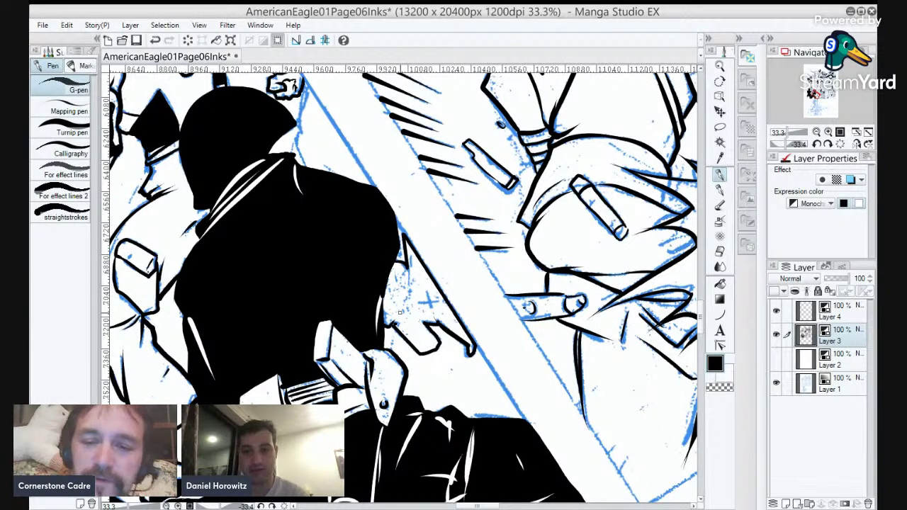
key("g")
left_click(413, 303)
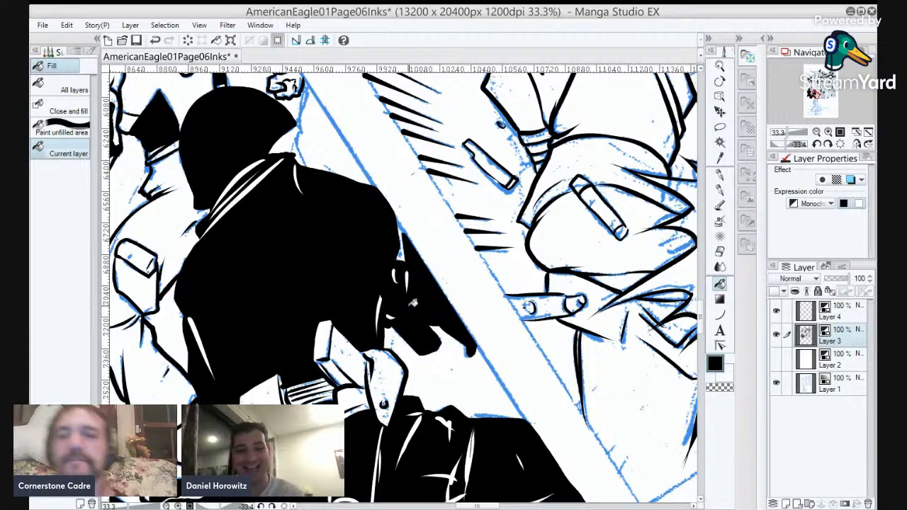
Ink the angular line running from the panel border past the foreground soldier's helmet to his shoulder.
scroll(409, 305, "down", 3)
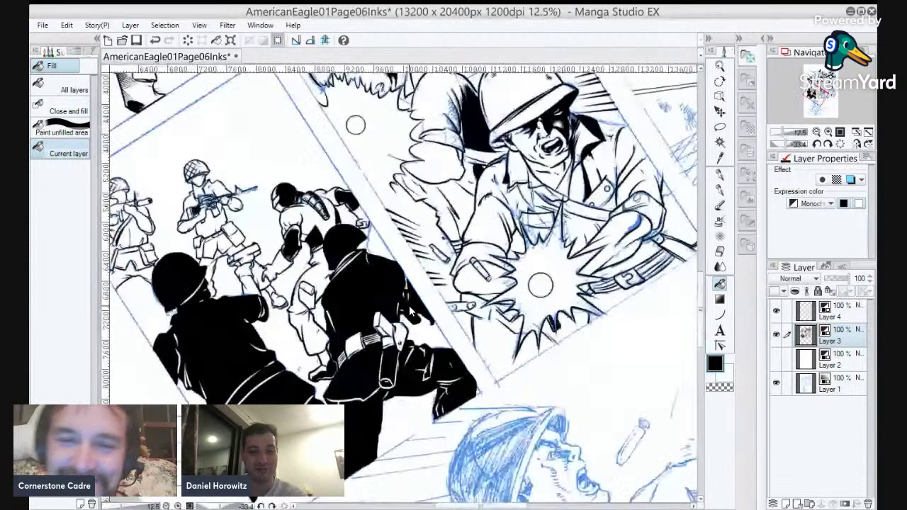
scroll(385, 234, "up", 4)
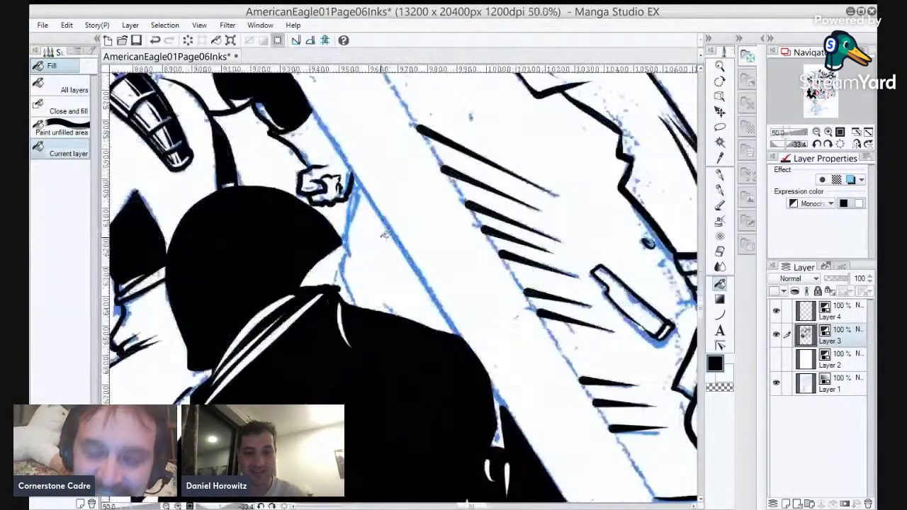
key("p")
mouse_move(359, 185)
left_mouse_down()
mouse_move(346, 237)
mouse_move(354, 306)
left_mouse_up()
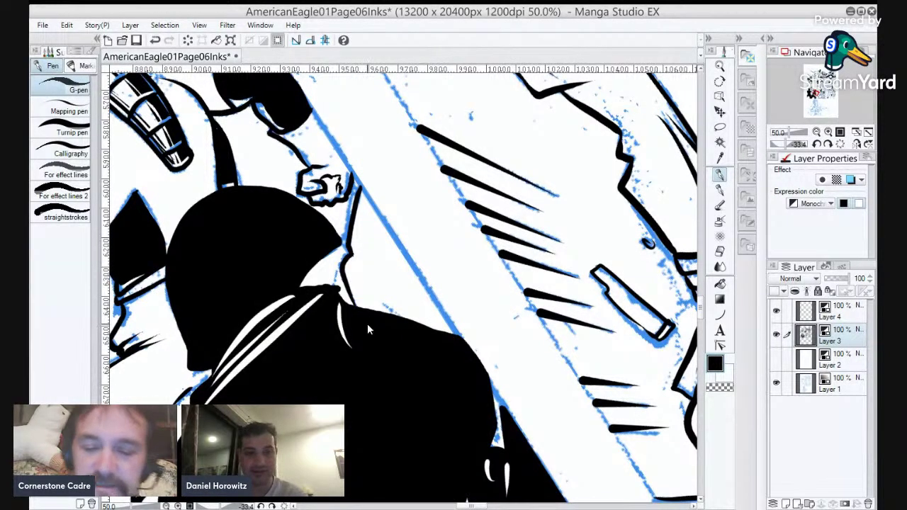
Switch to the Curve 3 drawing tool for the floor lines of the page's top panel.
scroll(367, 323, "down", 4)
left_click_drag(374, 267, 480, 420)
mouse_move(417, 180)
left_mouse_down()
mouse_move(405, 346)
mouse_move(370, 412)
left_mouse_up()
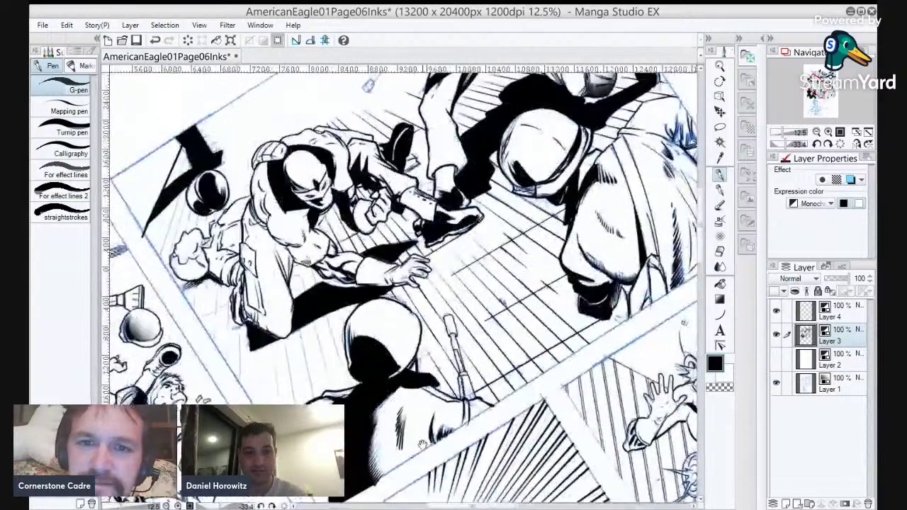
mouse_move(478, 287)
left_mouse_down()
mouse_move(445, 350)
mouse_move(454, 340)
mouse_move(425, 355)
mouse_move(411, 433)
mouse_move(442, 367)
left_mouse_up()
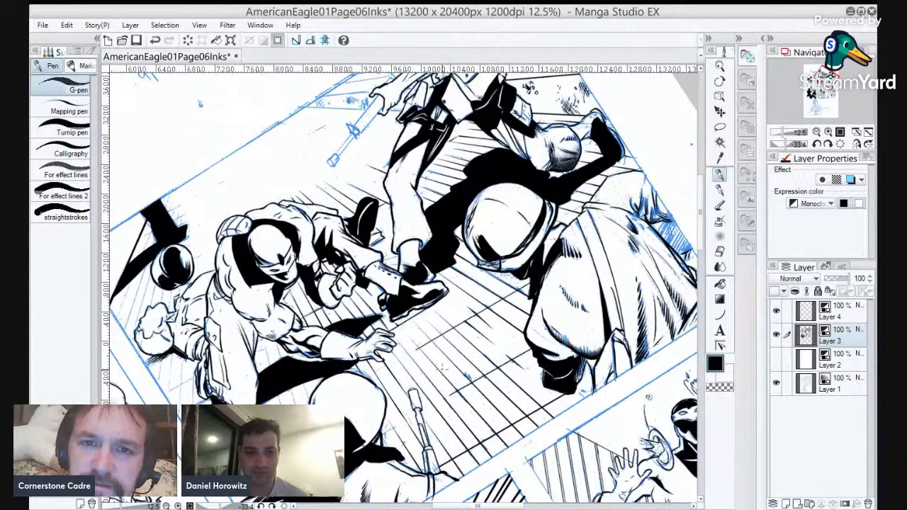
left_click_drag(255, 380, 233, 428)
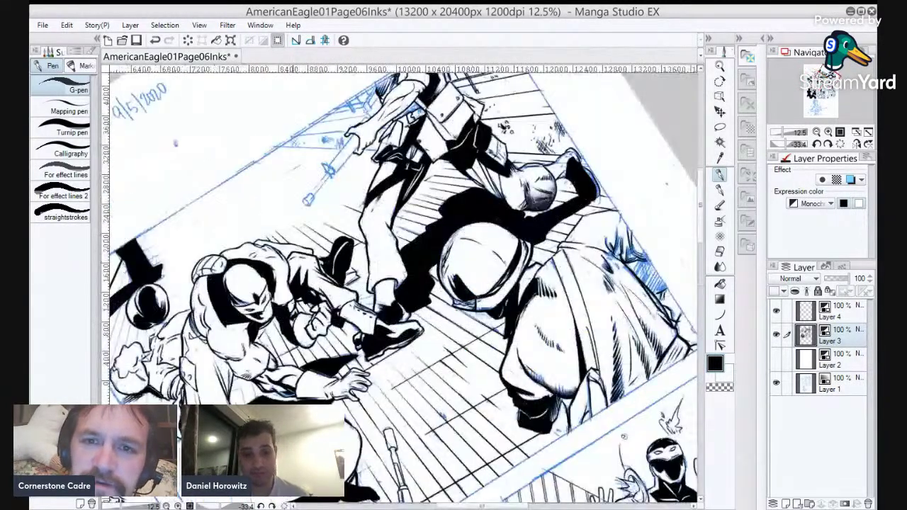
left_click_drag(443, 259, 461, 372)
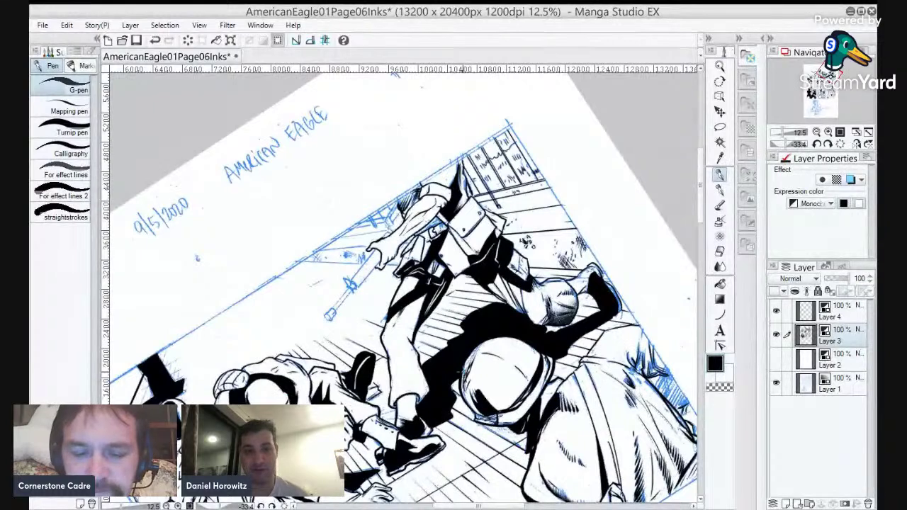
key("u")
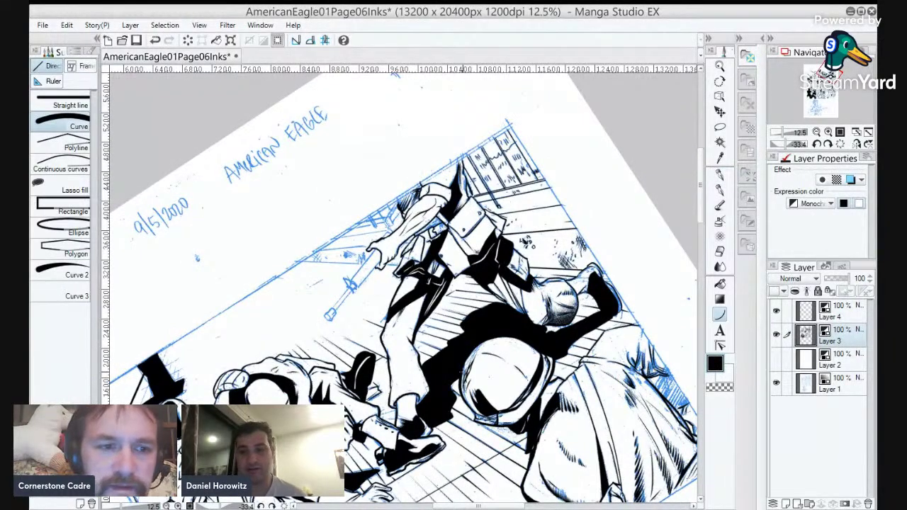
left_click(78, 296)
left_click_drag(303, 261, 395, 265)
left_click(397, 265)
key("ctrl+z")
Ink the diagonal floorboard lines between the panel border and the standing figure's hand and baton in the top panel.
scroll(404, 265, "up", 2)
mouse_move(364, 272)
left_mouse_down()
mouse_move(435, 308)
mouse_move(444, 282)
left_mouse_up()
left_click_drag(409, 308, 438, 286)
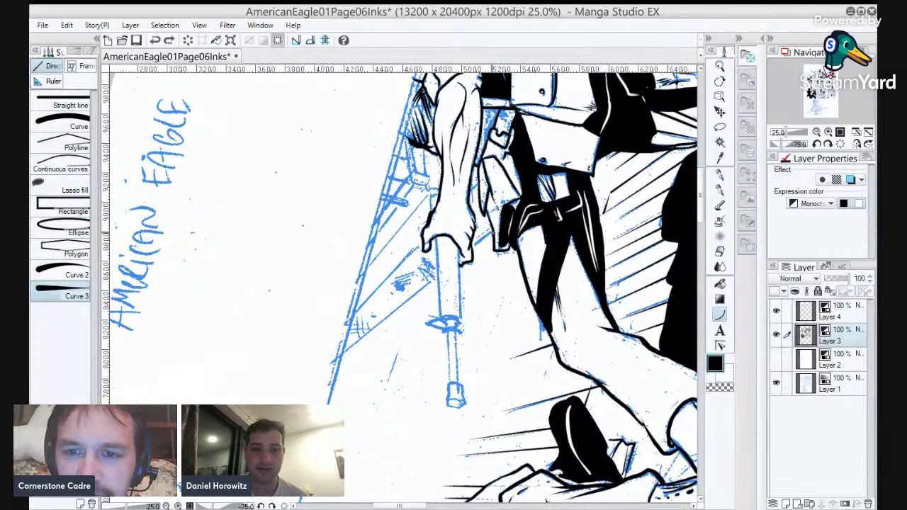
left_click_drag(345, 350, 433, 278)
mouse_move(353, 313)
left_mouse_down()
mouse_move(423, 243)
mouse_move(428, 192)
left_mouse_up()
left_click_drag(374, 236, 414, 186)
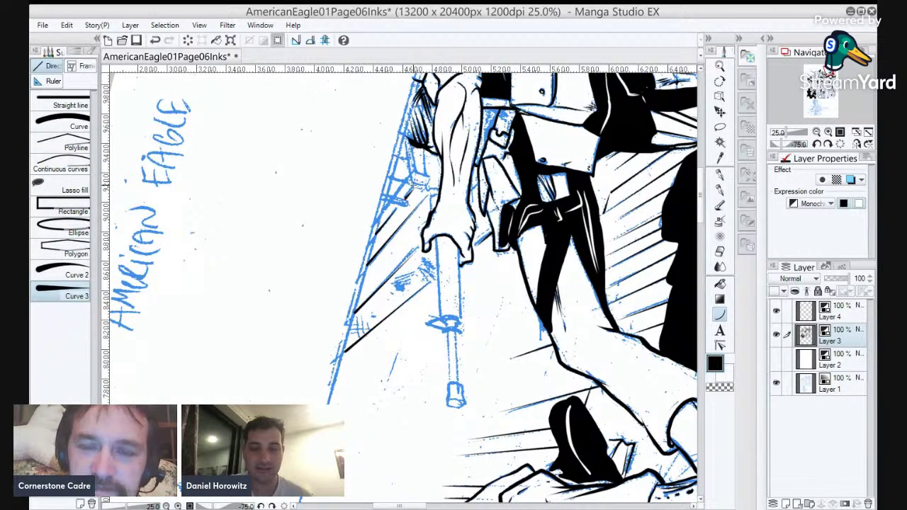
Ink a short floor line beside the standing figure's leg, a board seam near the baton and a short line at the panel border.
left_click_drag(485, 256, 418, 329)
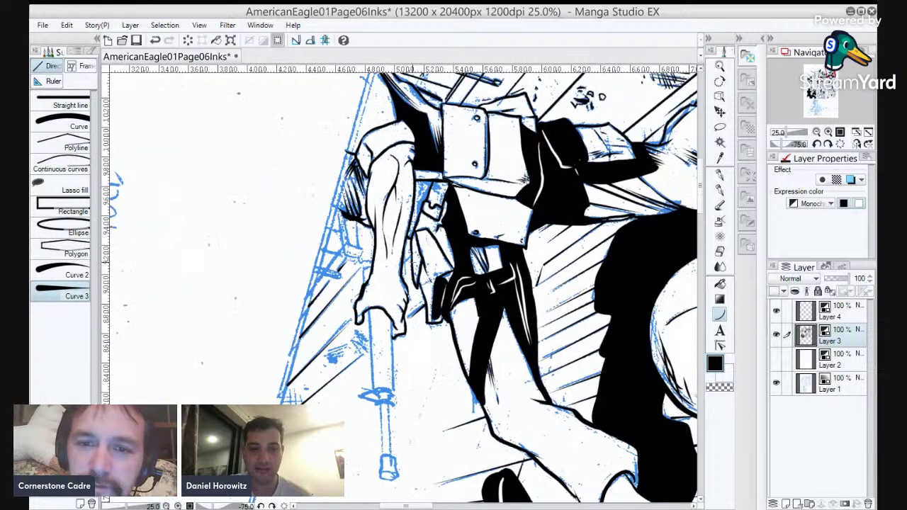
left_click_drag(543, 233, 496, 115)
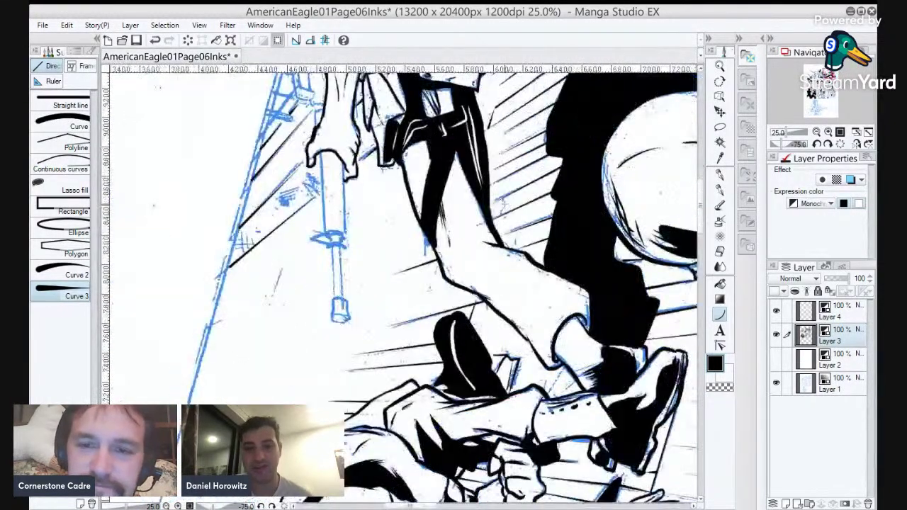
left_click_drag(432, 244, 395, 258)
left_click(370, 262)
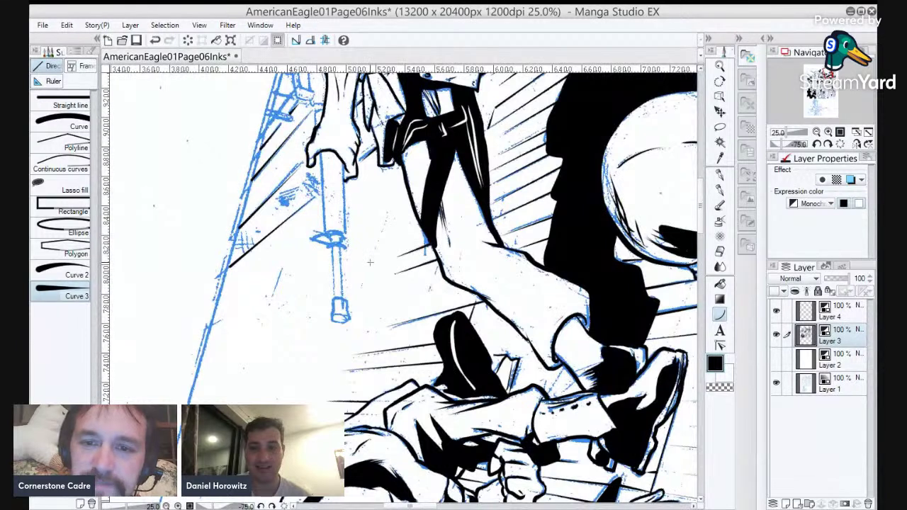
left_click_drag(281, 269, 263, 319)
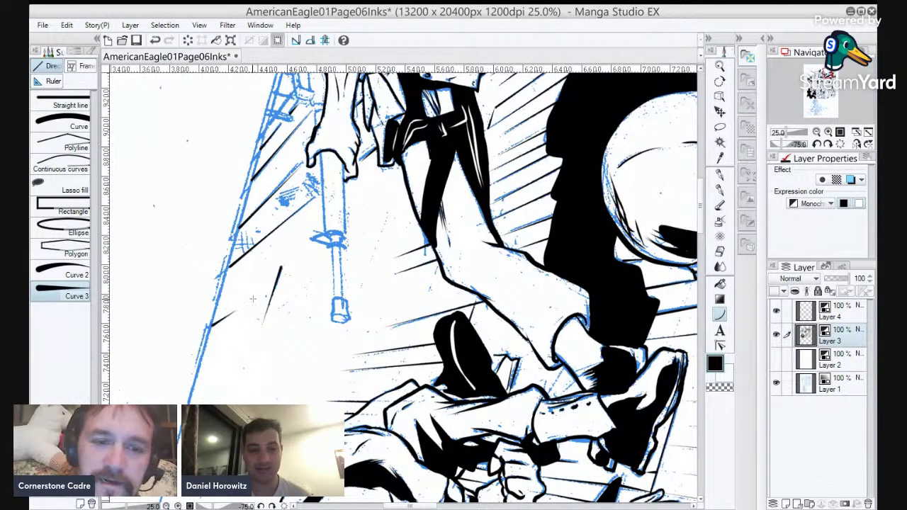
left_click_drag(211, 327, 236, 310)
Ink the floorboard seam beside the crouching masked figure's outstretched hand.
left_click_drag(588, 331, 467, 121)
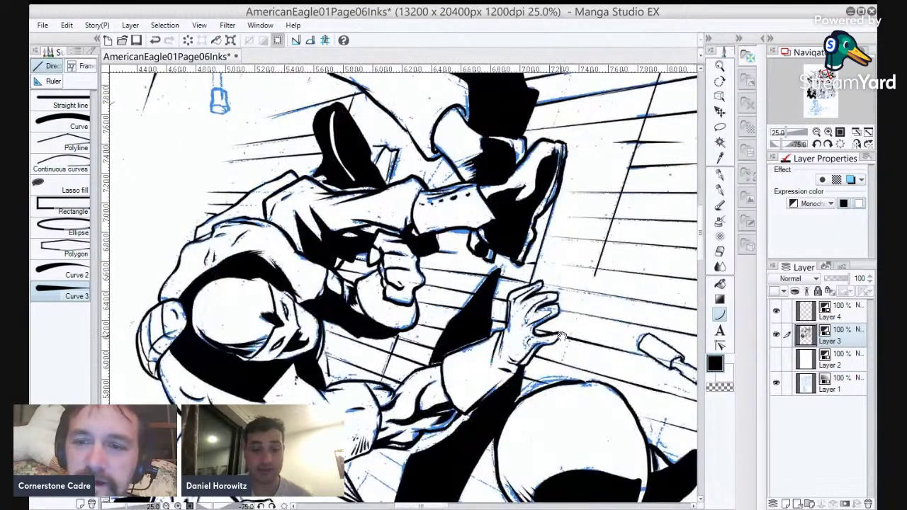
left_click_drag(562, 337, 511, 276)
left_click_drag(509, 309, 533, 238)
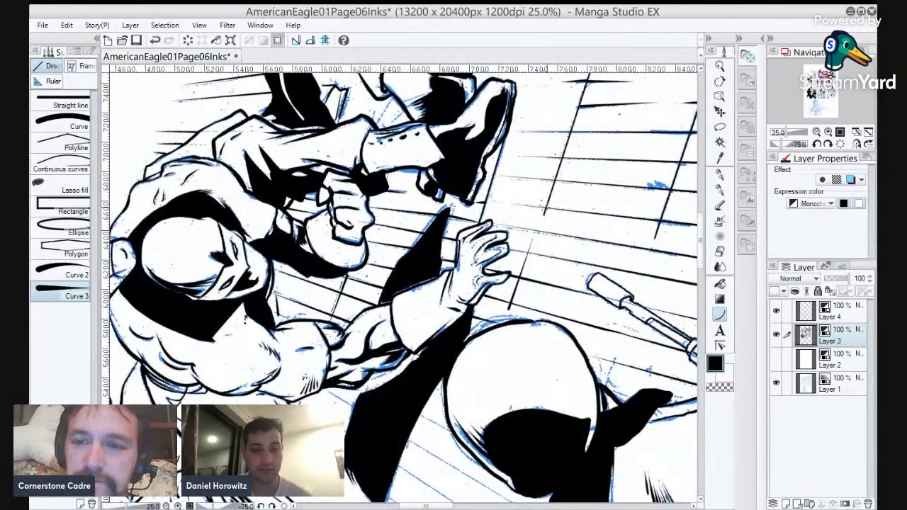
Ink the short floorboard seam between the standing figure's round head and the baton in the top panel.
left_click_drag(547, 209, 498, 143)
left_click_drag(559, 322, 575, 275)
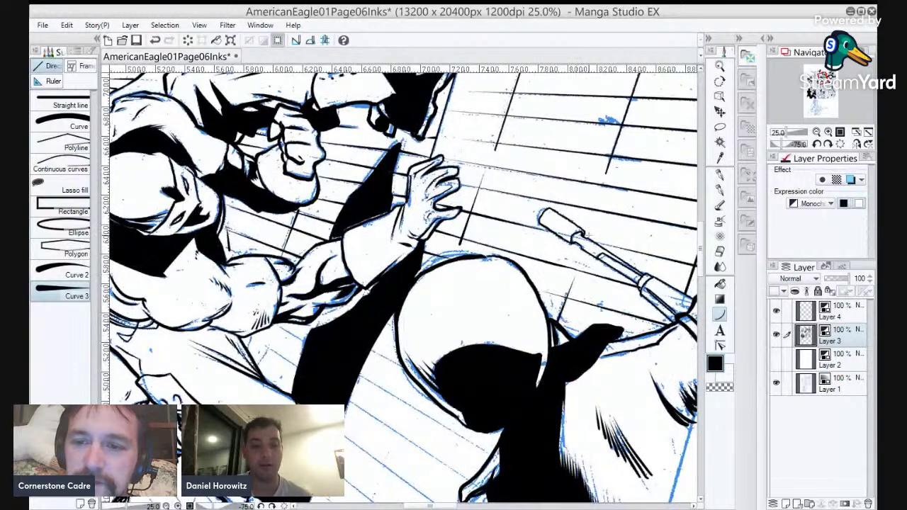
key("ctrl+z")
left_click_drag(556, 323, 576, 262)
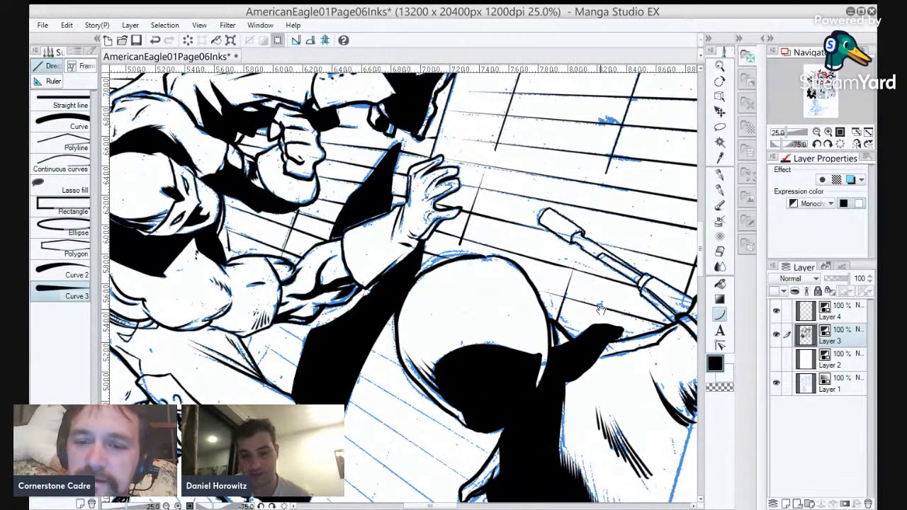
Ink the floorboard lines between the long black cast shadow and the standing figure's leg, beneath the round head.
scroll(566, 242, "down", 4)
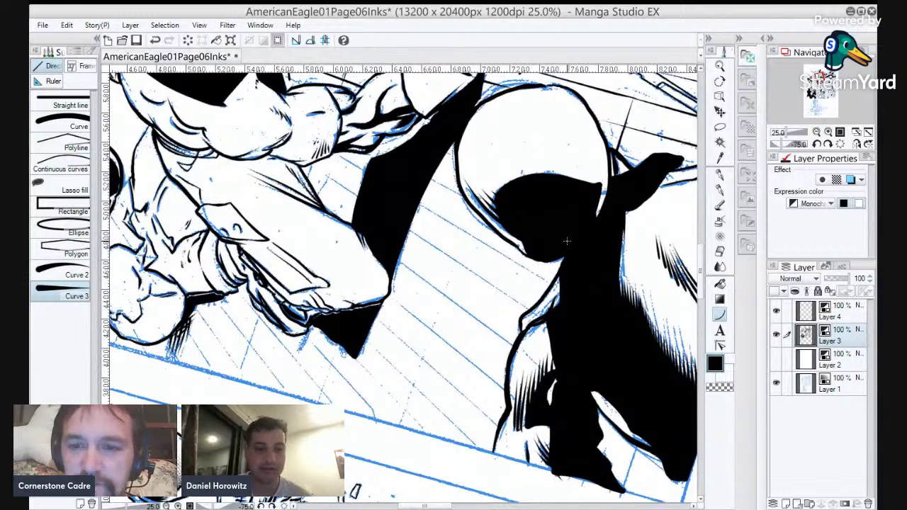
key("minus")
key("minus")
key("minus")
left_click_drag(333, 222, 390, 286)
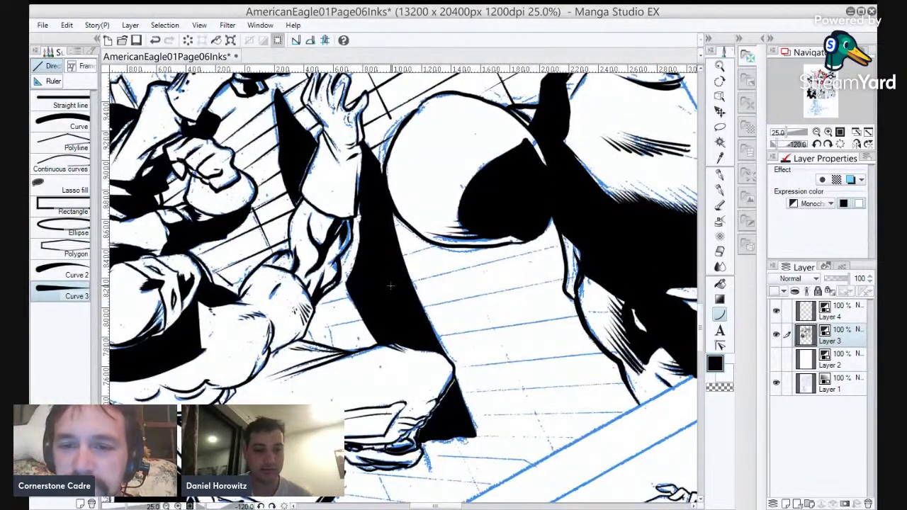
left_click_drag(437, 247, 346, 275)
left_click_drag(560, 247, 321, 304)
left_click(322, 303)
left_click_drag(565, 278, 319, 328)
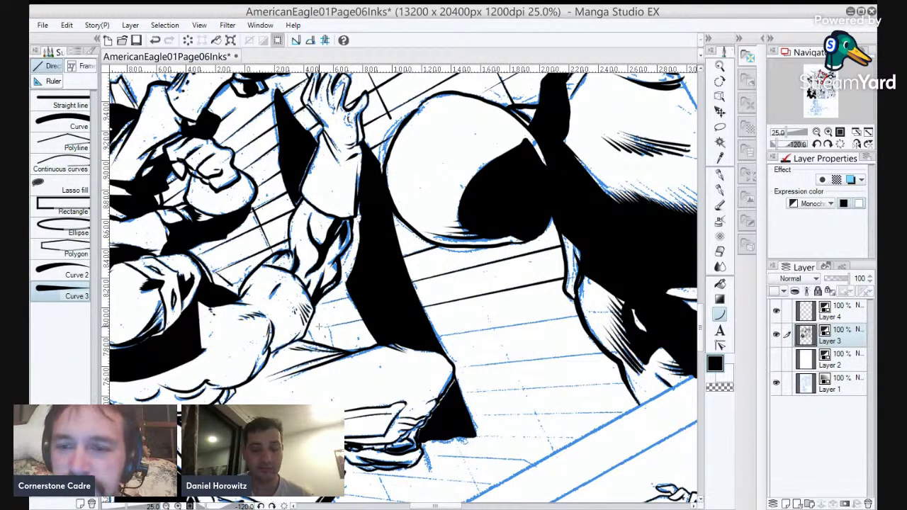
mouse_move(580, 316)
left_mouse_down()
mouse_move(371, 347)
mouse_move(436, 338)
left_mouse_up()
left_click_drag(604, 350, 457, 368)
left_click_drag(625, 384, 466, 391)
Ink the remaining floorboard lines along the lower panel border, from the shadow's tip to the crouching masked figure's boot.
scroll(617, 282, "down", 5)
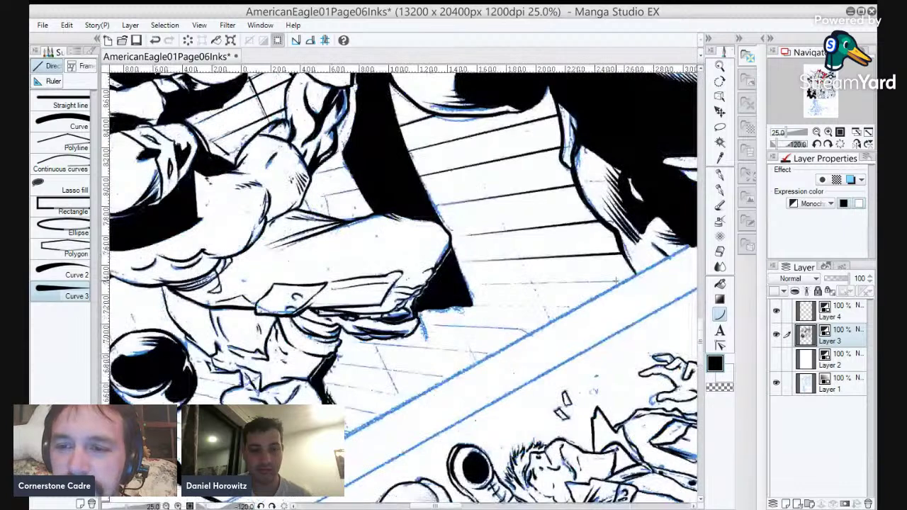
left_click_drag(617, 281, 472, 282)
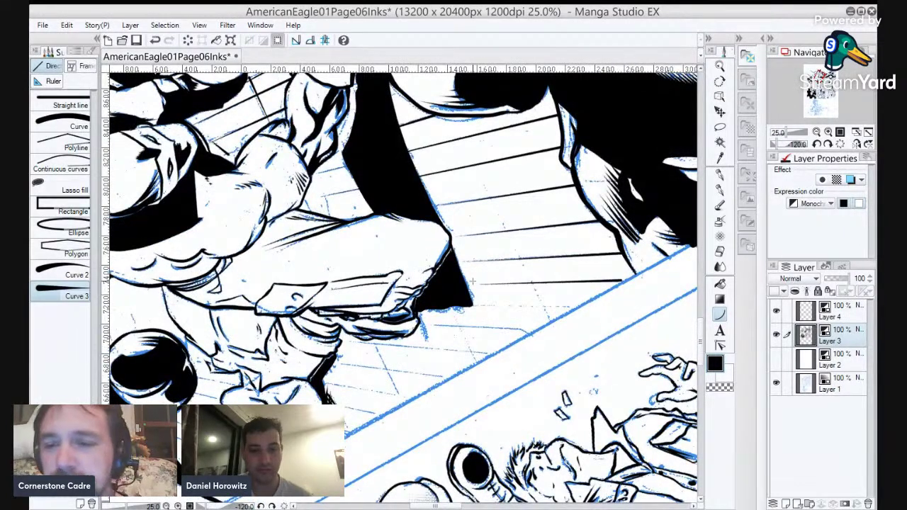
left_click_drag(577, 308, 485, 309)
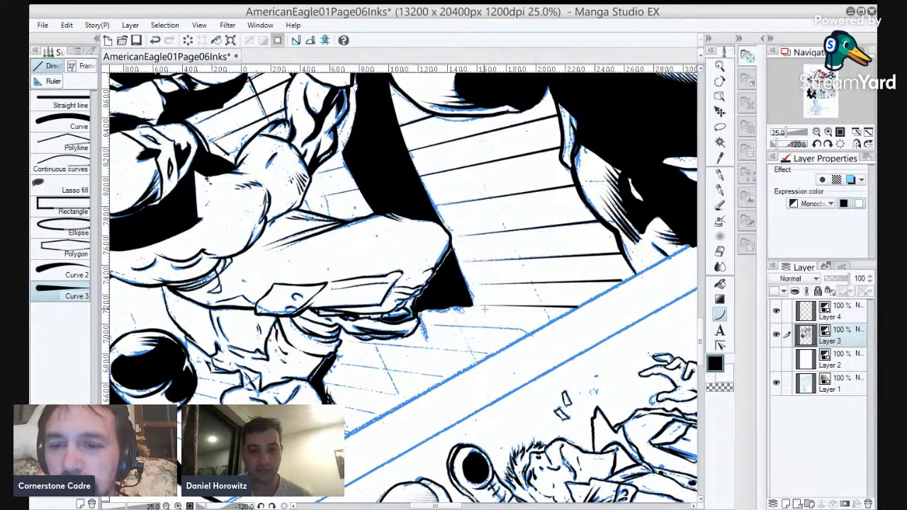
mouse_move(538, 331)
left_mouse_down()
mouse_move(426, 325)
mouse_move(479, 341)
mouse_move(571, 323)
mouse_move(440, 309)
left_mouse_up()
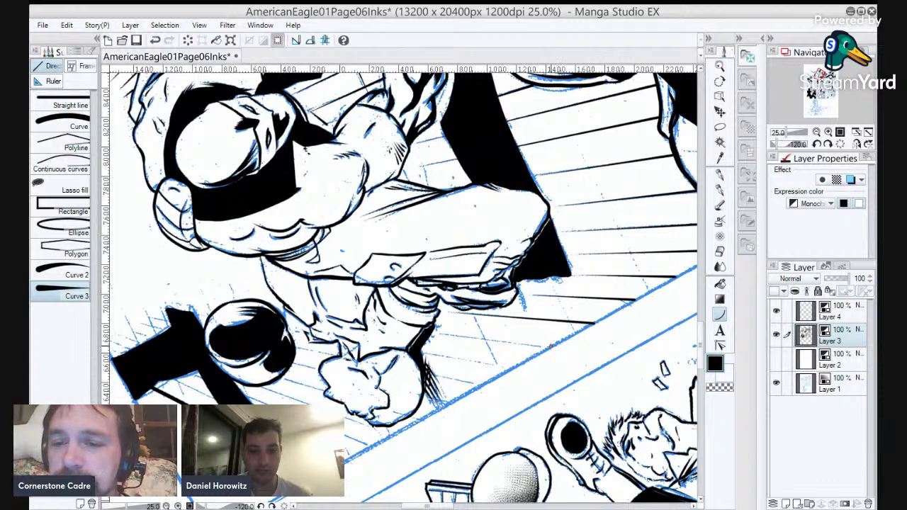
mouse_move(523, 346)
left_mouse_down()
mouse_move(587, 312)
mouse_move(490, 318)
left_mouse_up()
left_click_drag(546, 347, 492, 343)
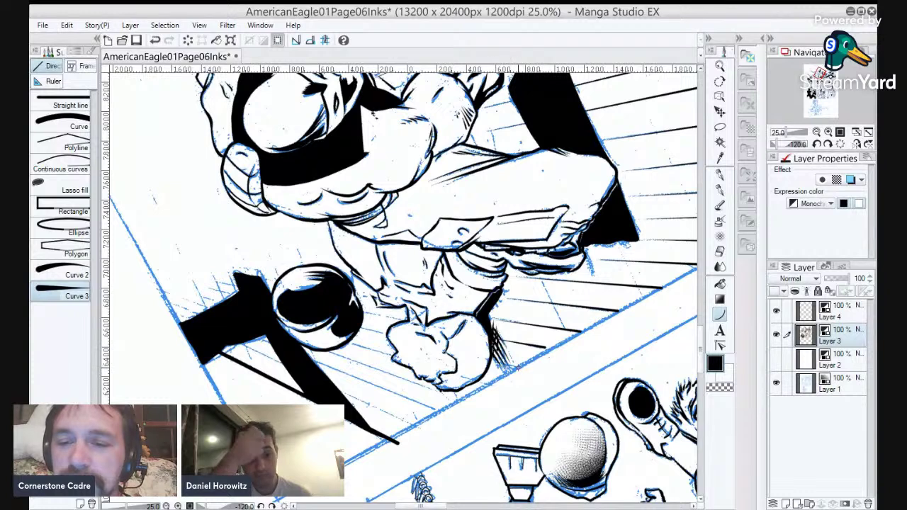
left_click(492, 363)
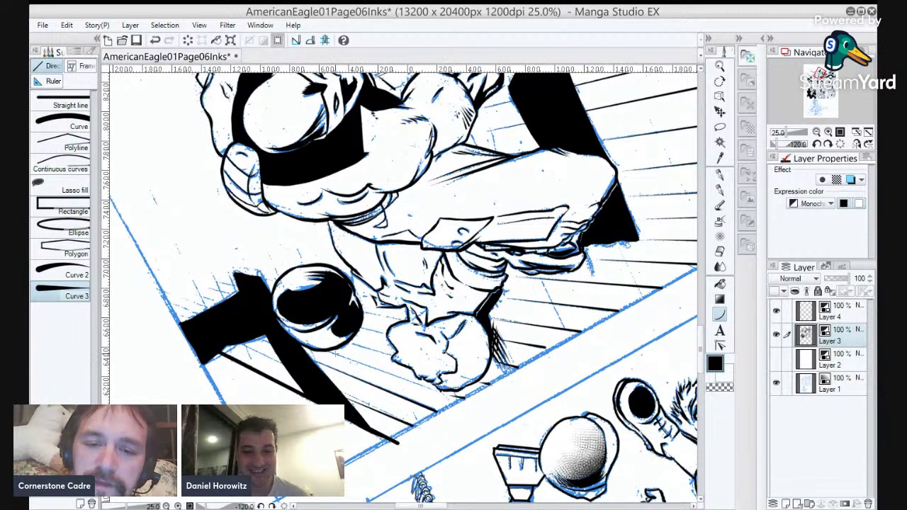
Ink the floor lines beneath the glossy black ball and the short tapering lines above the black shape beside it.
left_click_drag(328, 350, 432, 389)
left_click(431, 389)
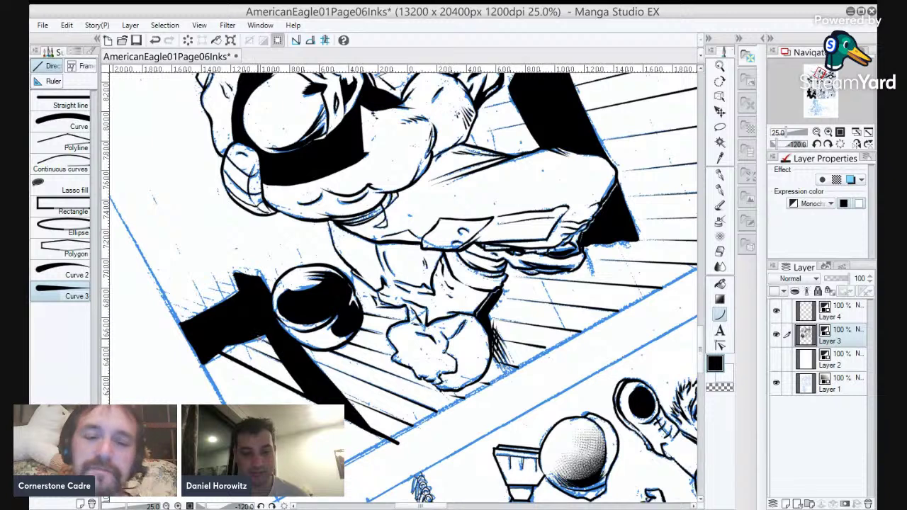
left_click_drag(208, 312, 185, 263)
left_click(192, 275)
mouse_move(228, 306)
left_mouse_down()
mouse_move(207, 258)
mouse_move(219, 257)
left_mouse_up()
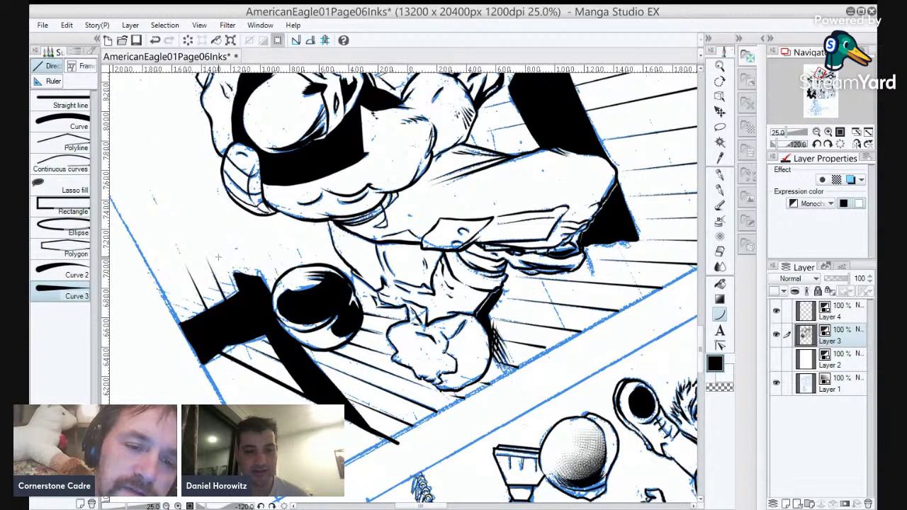
left_click_drag(240, 296, 218, 243)
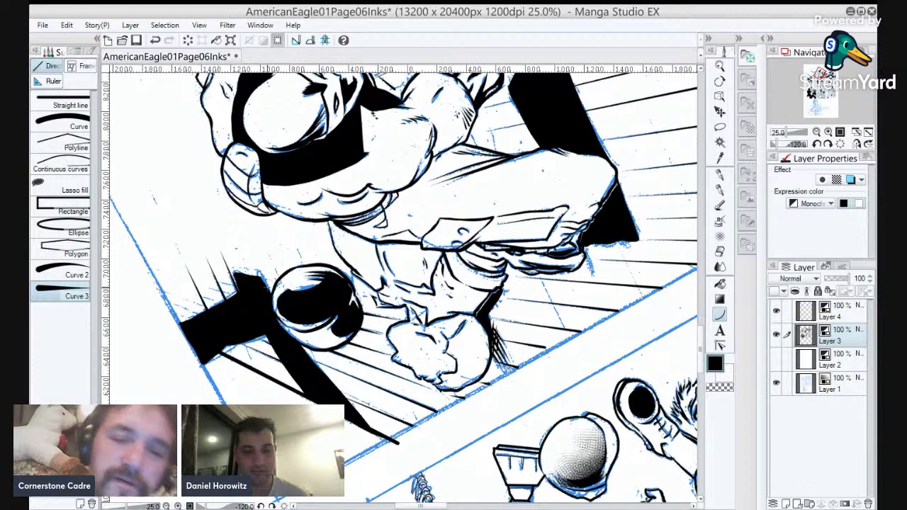
Ink the floorboard seam running from the lower panel border up toward the crouching masked figure's foot.
left_click_drag(567, 288, 503, 314)
left_click_drag(505, 362, 482, 307)
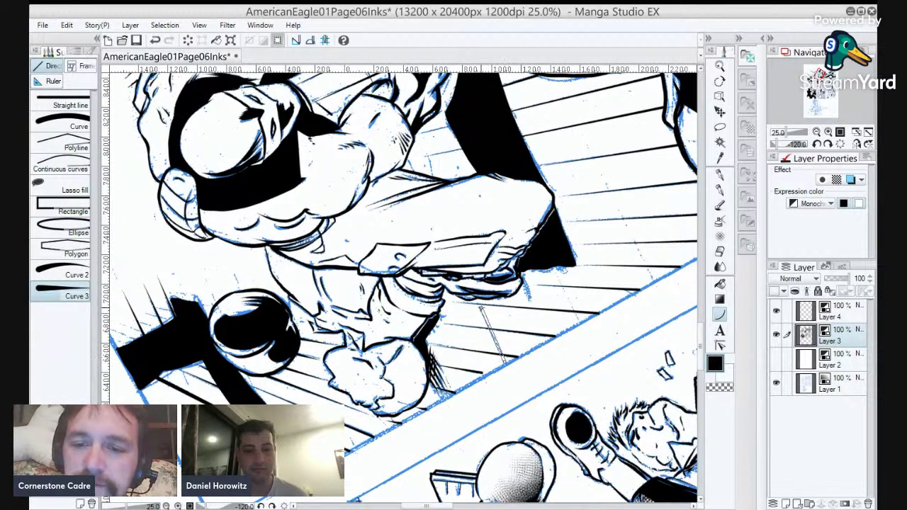
left_click_drag(505, 362, 476, 301)
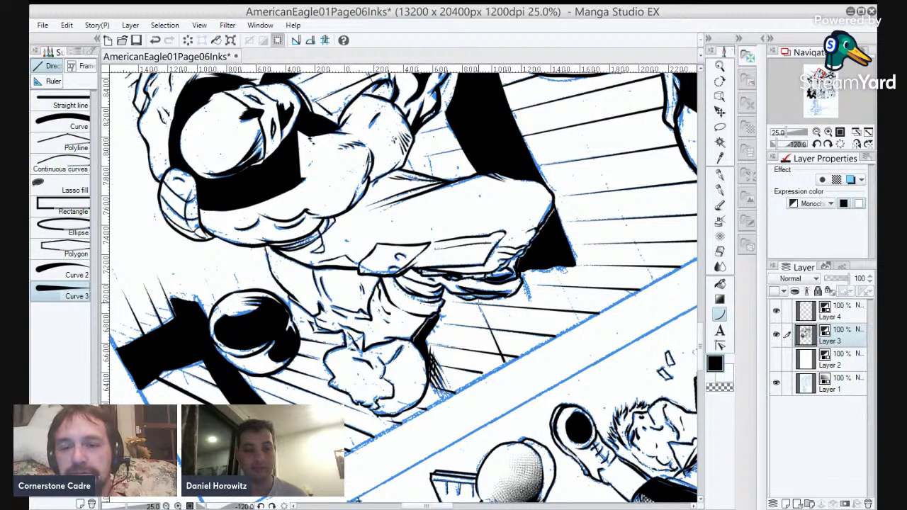
Using the G-pen, ink the two long edges of the gun's thick front section beyond the soldier's hand.
left_click_drag(479, 303, 485, 376)
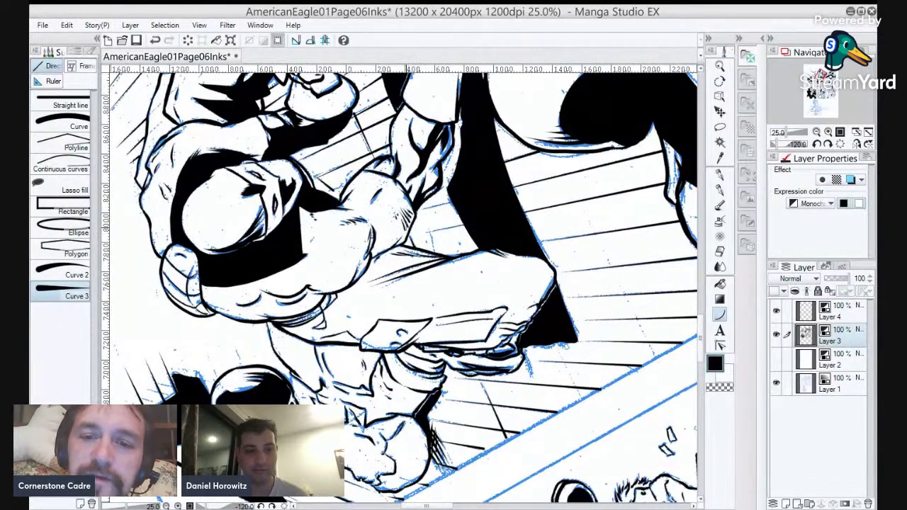
left_click_drag(477, 220, 417, 448)
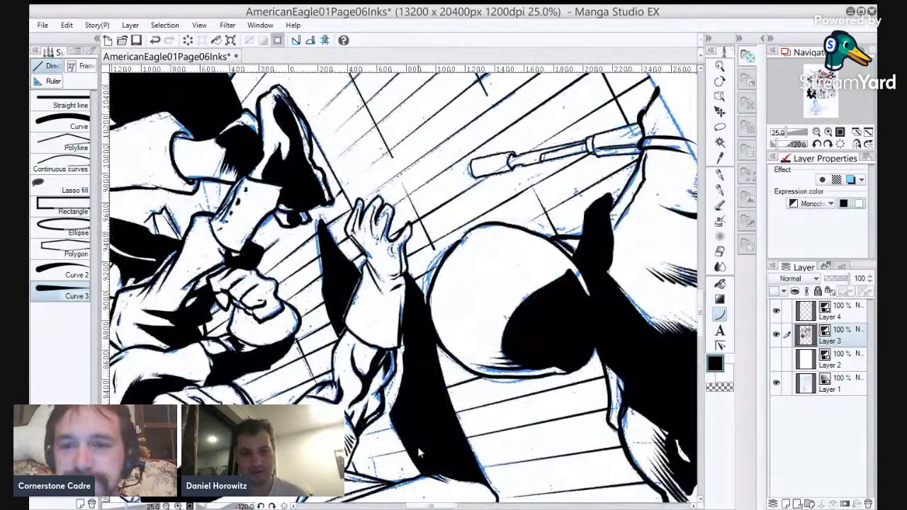
scroll(417, 447, "down", 1)
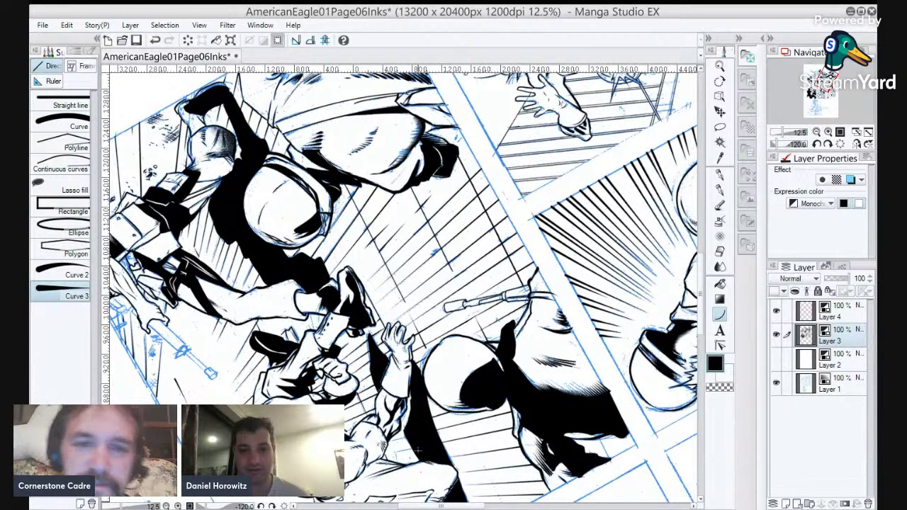
left_click_drag(185, 354, 316, 341)
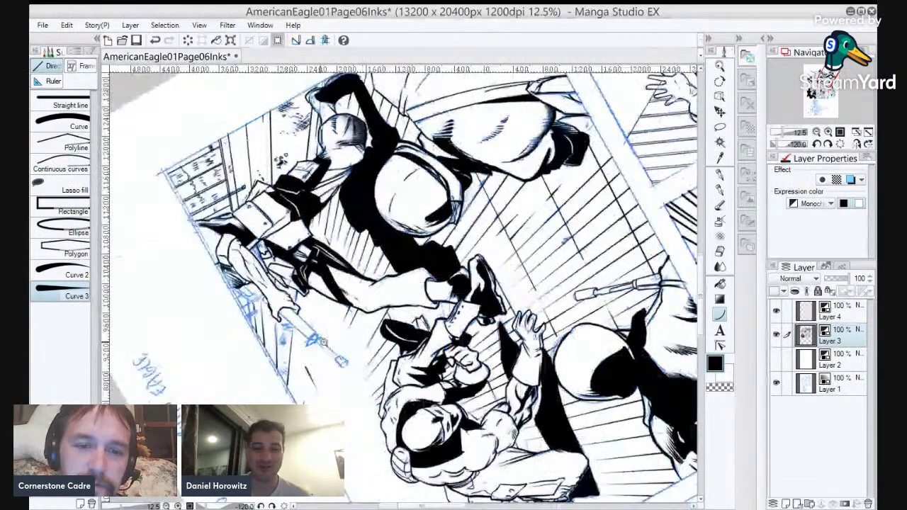
scroll(316, 340, "up", 1)
scroll(315, 342, "up", 1)
key("p")
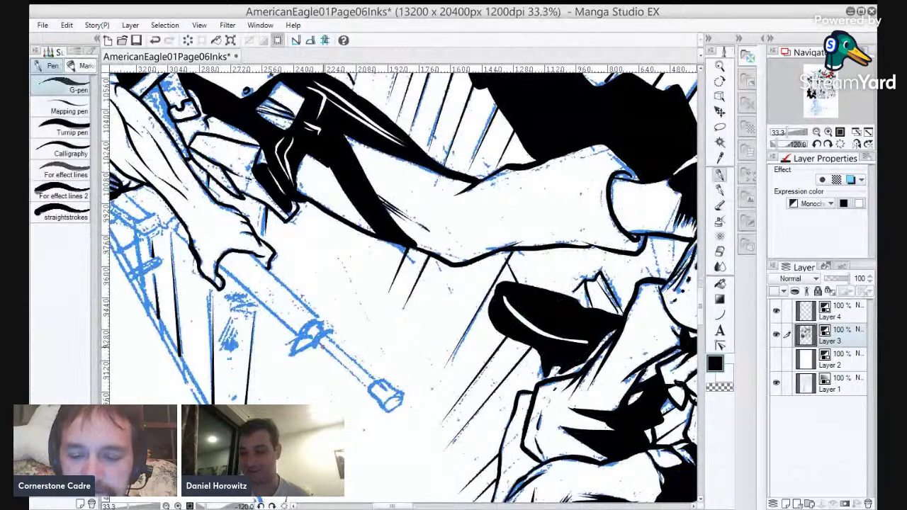
key("minus")
key("minus")
key("minus")
key("minus")
key("minus")
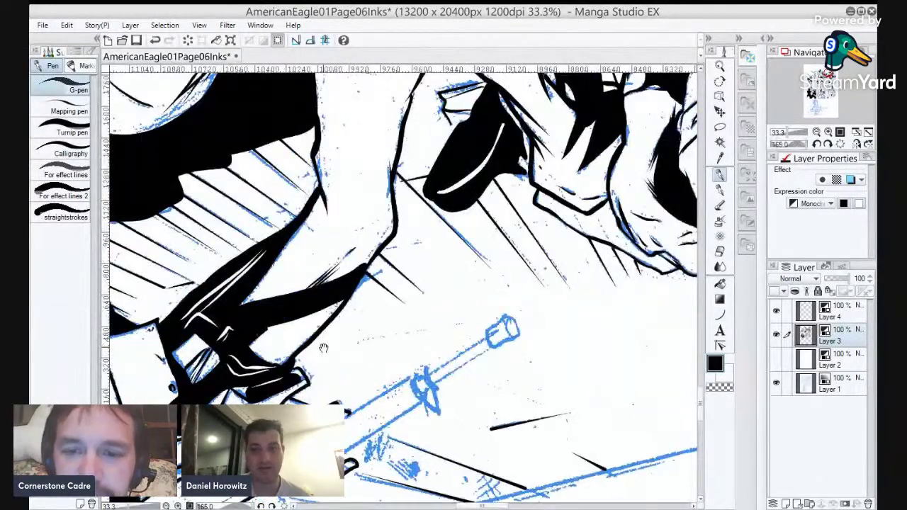
left_click_drag(324, 348, 378, 244)
left_click_drag(403, 310, 466, 272)
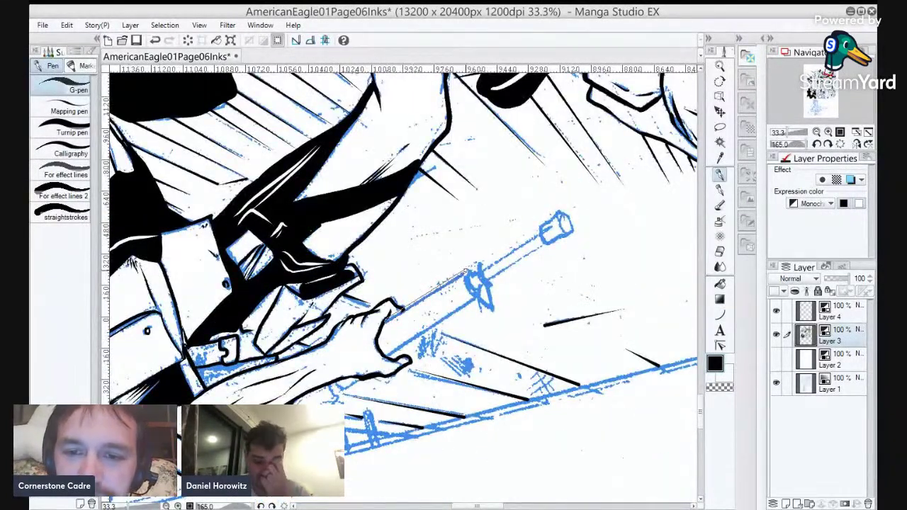
left_click_drag(384, 358, 479, 296)
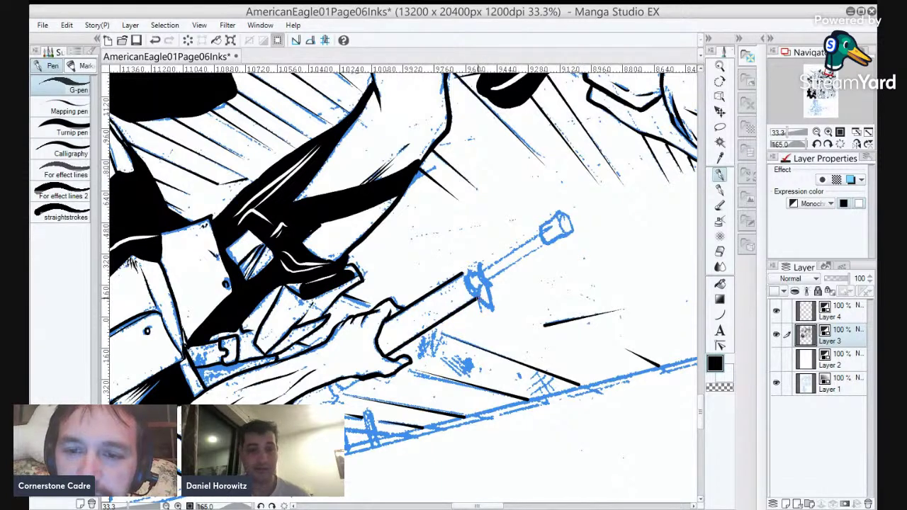
Ink the gun's front bracket, the thin barrel's two edges and the muzzle tip with its dark opening.
mouse_move(477, 299)
left_mouse_down()
mouse_move(466, 272)
mouse_move(491, 305)
mouse_move(490, 272)
left_mouse_up()
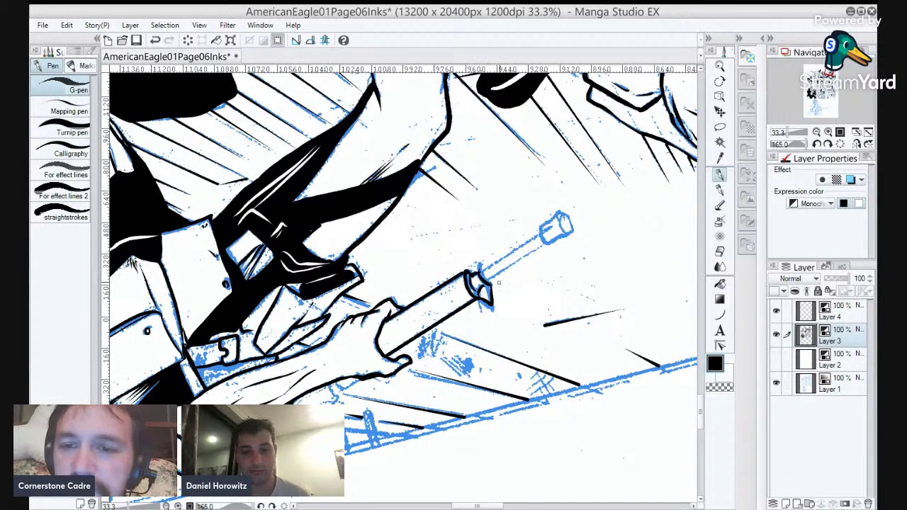
left_click_drag(489, 282, 542, 246)
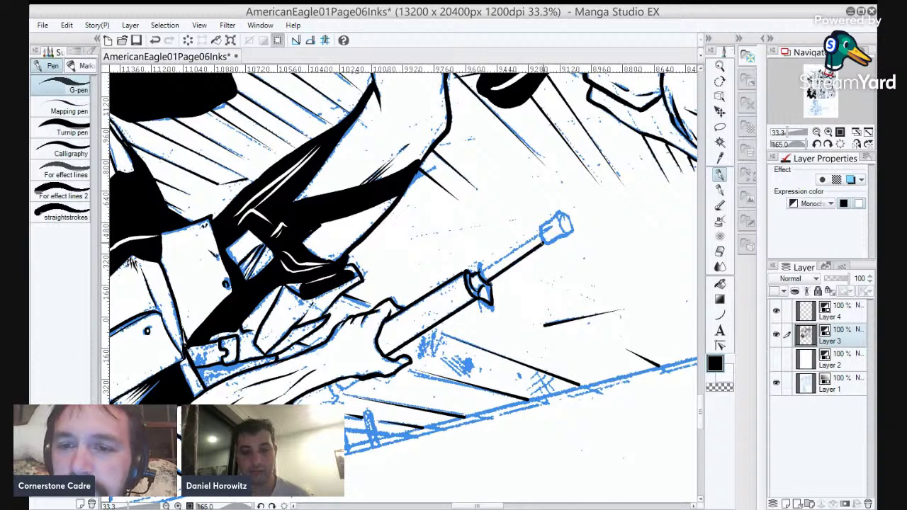
mouse_move(479, 272)
left_mouse_down()
mouse_move(554, 218)
mouse_move(560, 239)
mouse_move(568, 233)
mouse_move(571, 217)
mouse_move(555, 214)
mouse_move(565, 232)
left_mouse_up()
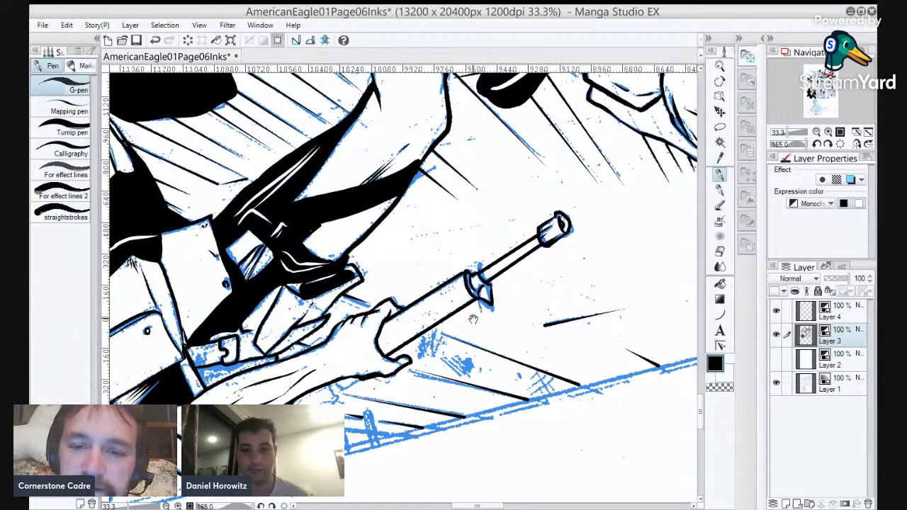
Ink the outline of the blue-pencilled gun part beneath the soldier's forearm and hand.
left_click_drag(473, 320, 553, 252)
left_click_drag(442, 312, 424, 323)
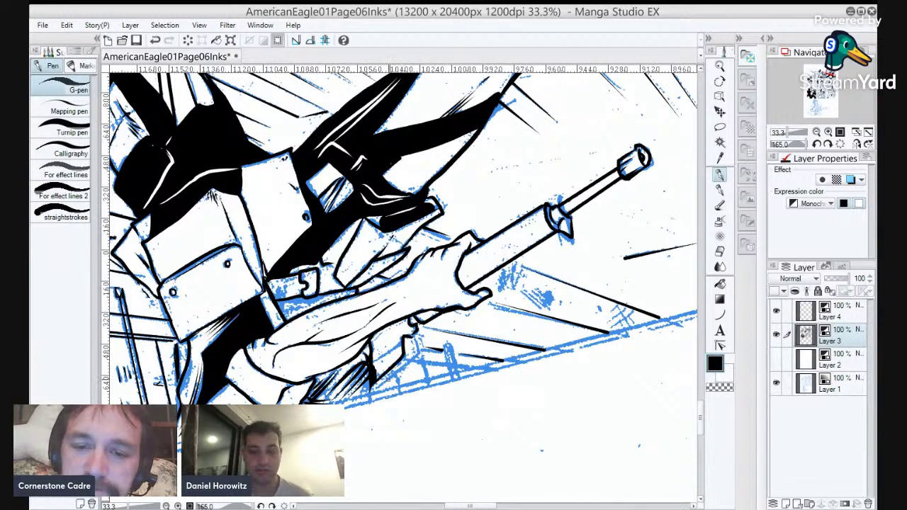
left_click_drag(417, 350, 372, 392)
left_click_drag(404, 342, 373, 361)
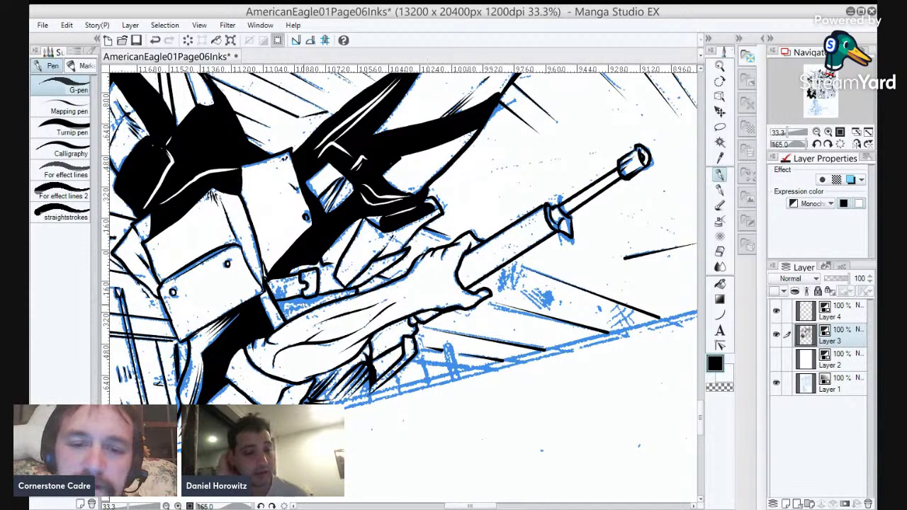
Select the narrow strip above the soldier's forearm, shade it with the new hatching brush and clear the selection.
key("w")
left_click(300, 308)
key("b")
key("b")
key("b")
mouse_move(253, 305)
left_mouse_down()
mouse_move(369, 311)
mouse_move(252, 296)
mouse_move(337, 317)
mouse_move(313, 324)
mouse_move(364, 314)
left_mouse_up()
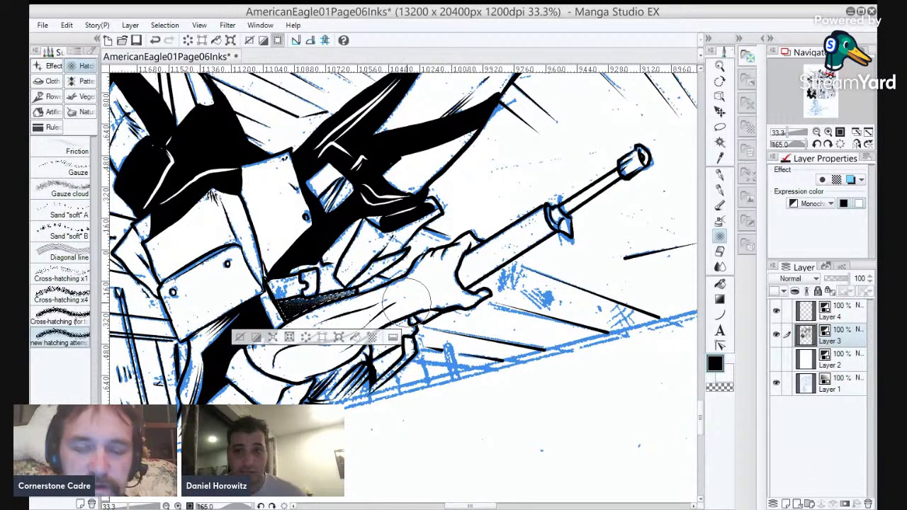
key("ctrl+d")
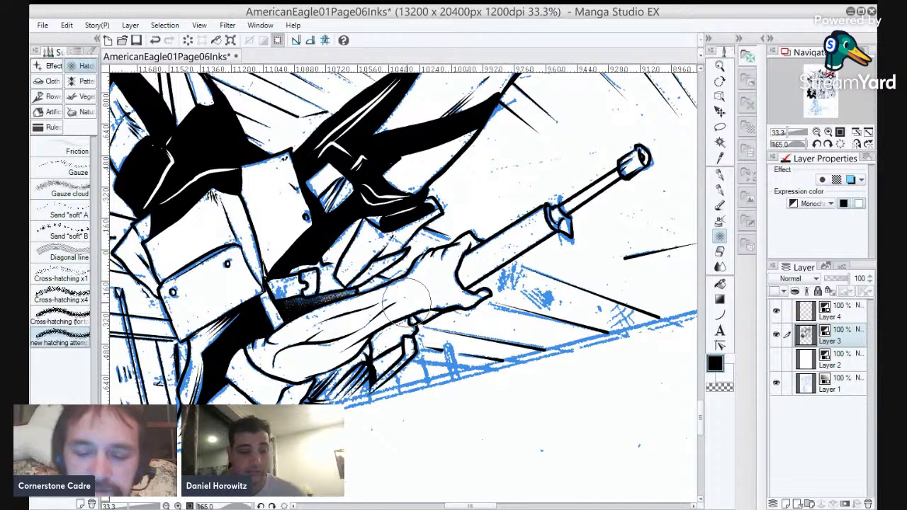
Using the G-pen, ink the small posts along the panel border and cross-hatch two patches on the floorboards below the gun.
key("p")
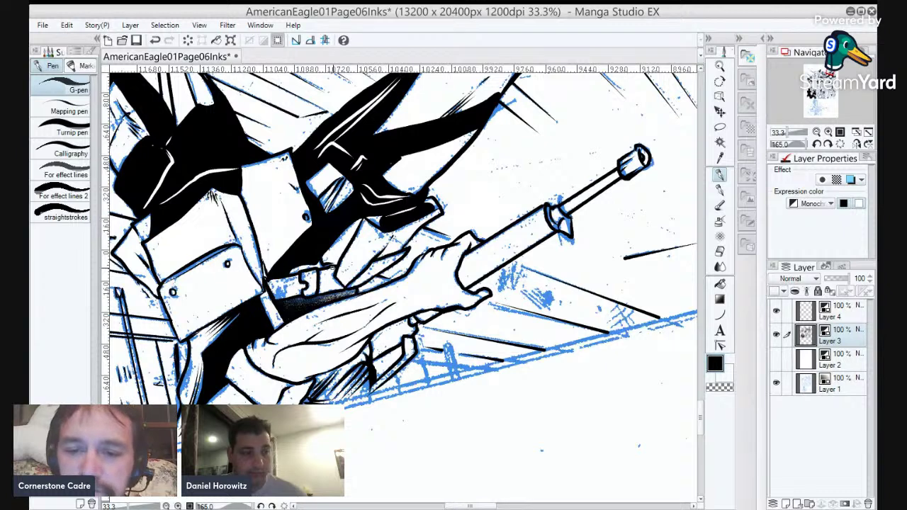
mouse_move(452, 374)
left_mouse_down()
mouse_move(445, 348)
mouse_move(459, 371)
mouse_move(438, 363)
mouse_move(473, 367)
mouse_move(423, 361)
mouse_move(394, 374)
left_mouse_up()
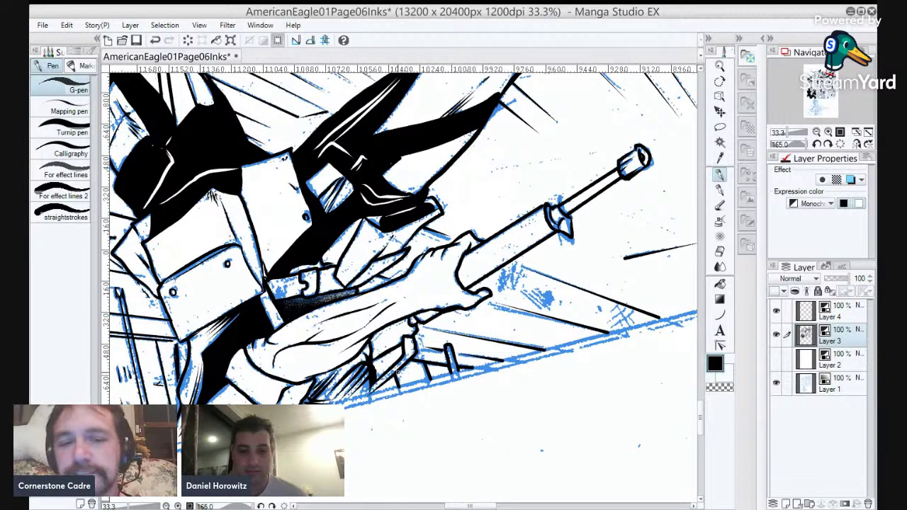
left_click_drag(618, 304, 617, 329)
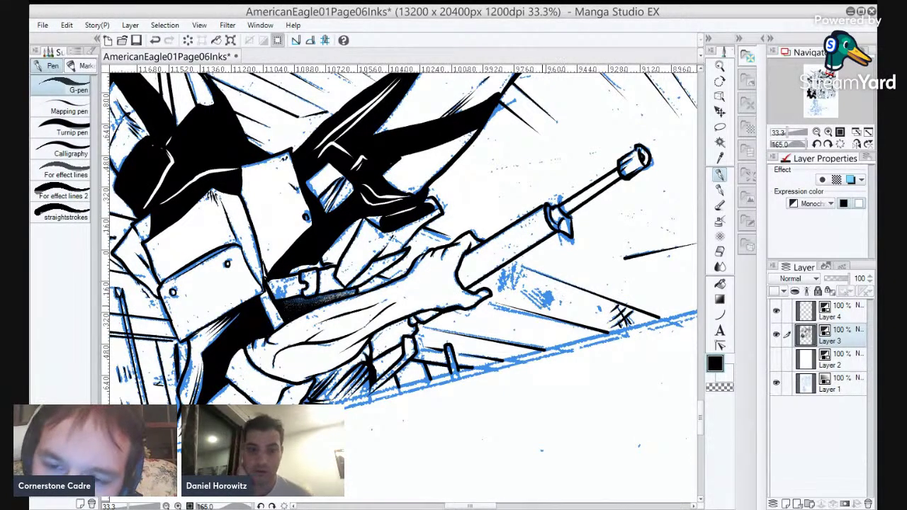
left_click_drag(541, 293, 532, 308)
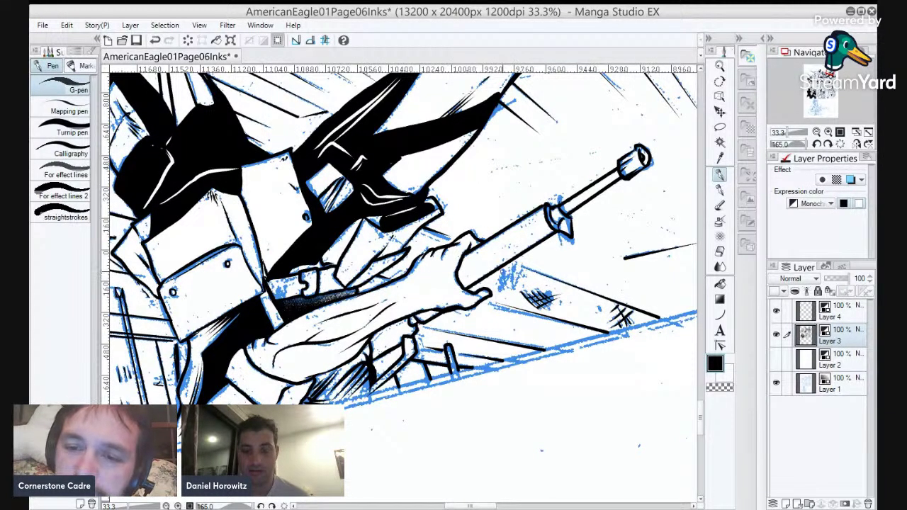
Hatch the remaining floorboard patch beneath the gun and add shading strokes along the black fold on the gunman's trouser leg.
mouse_move(504, 269)
left_mouse_down()
mouse_move(500, 292)
mouse_move(512, 296)
left_mouse_up()
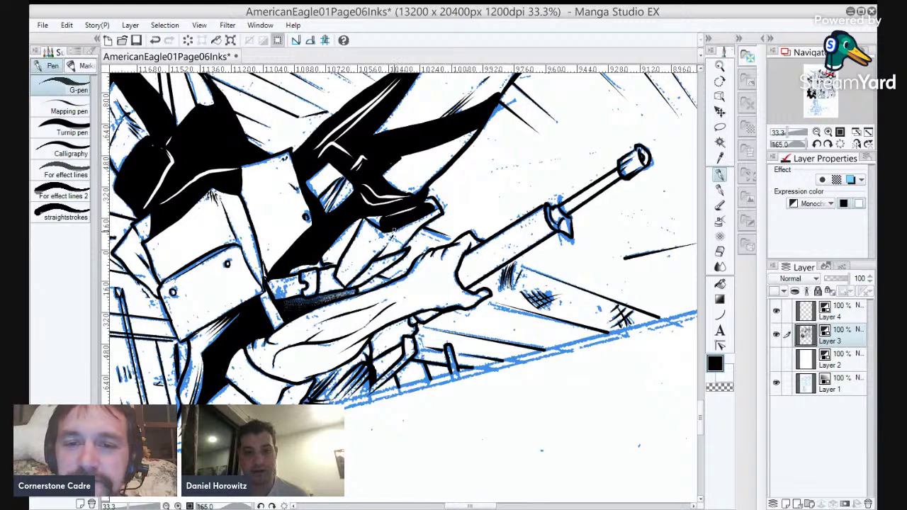
left_click_drag(378, 253, 369, 363)
left_click_drag(383, 234, 365, 290)
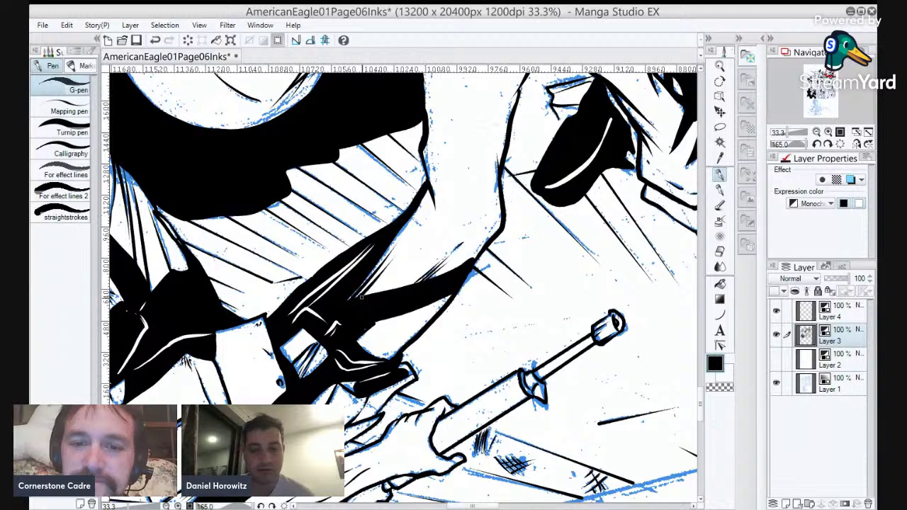
left_click_drag(351, 296, 402, 283)
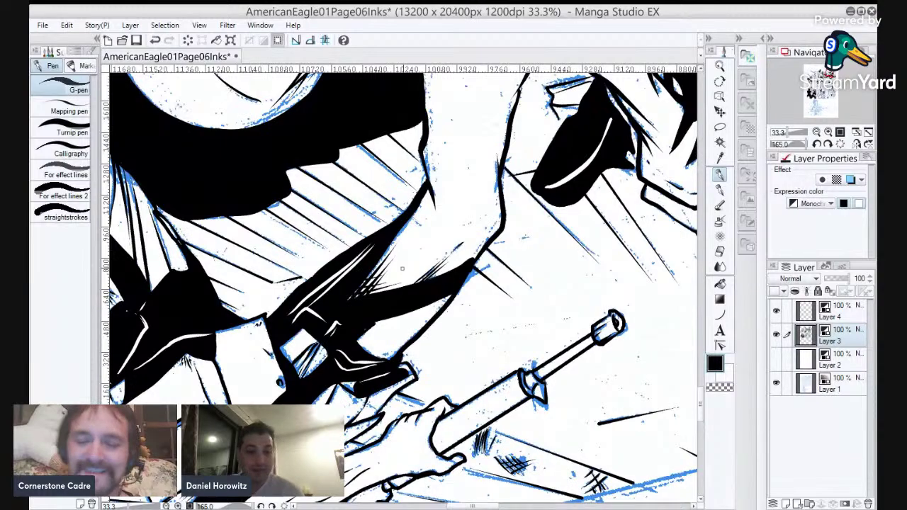
Return the canvas rotation to upright and add tapered ink strokes along the edge of the black shadow behind the gunman's shoulder.
key("minus")
key("minus")
key("minus")
key("minus")
key("minus")
key("minus")
key("minus")
key("minus")
key("minus")
key("minus")
key("minus")
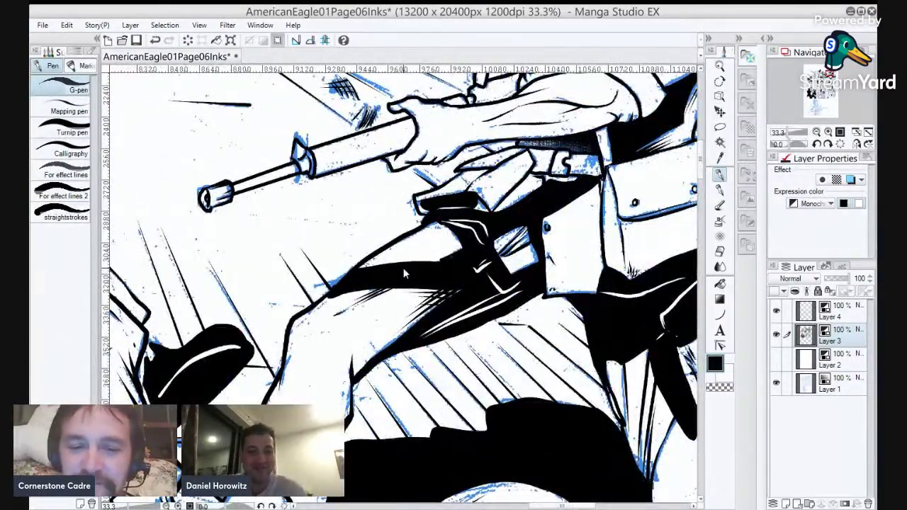
scroll(403, 268, "down", 3)
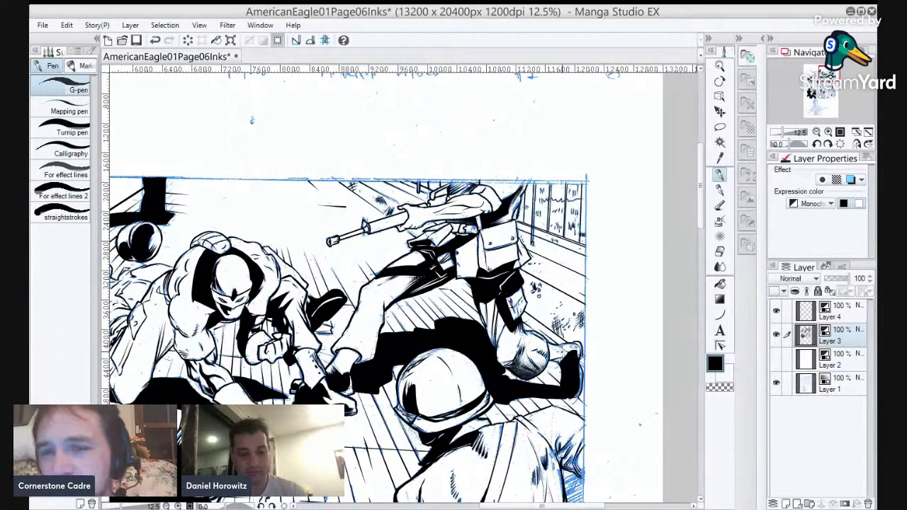
scroll(500, 192, "up", 5)
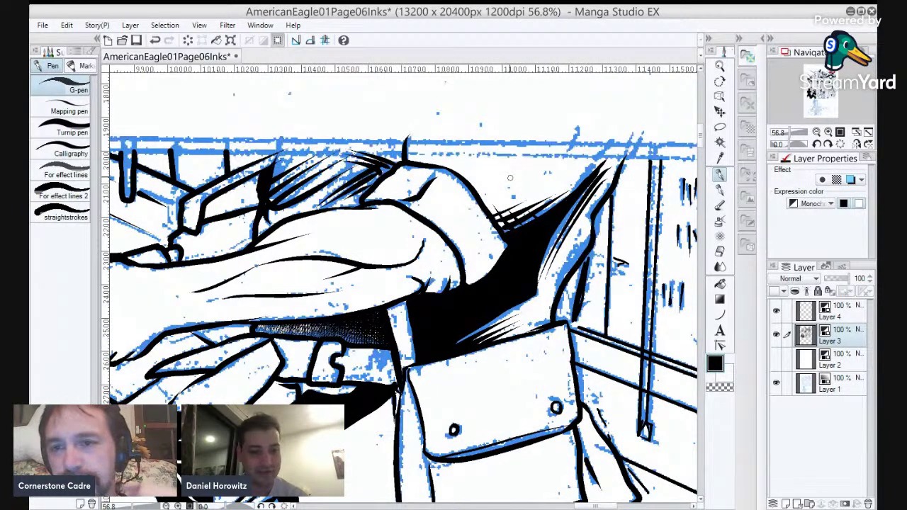
left_click_drag(595, 156, 543, 196)
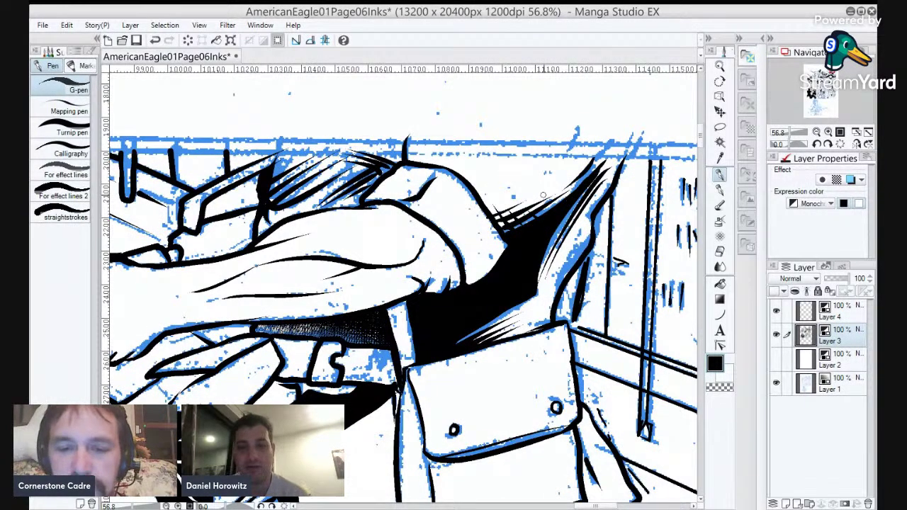
Using Curve 3, ink the pencilled floorboard line between the crouching hero's leg and his forearm.
scroll(543, 195, "down", 2)
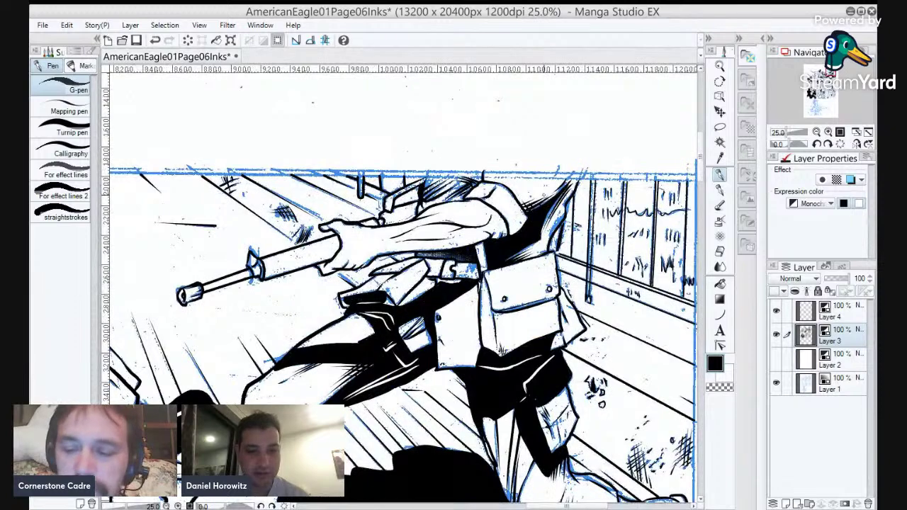
scroll(546, 199, "down", 1)
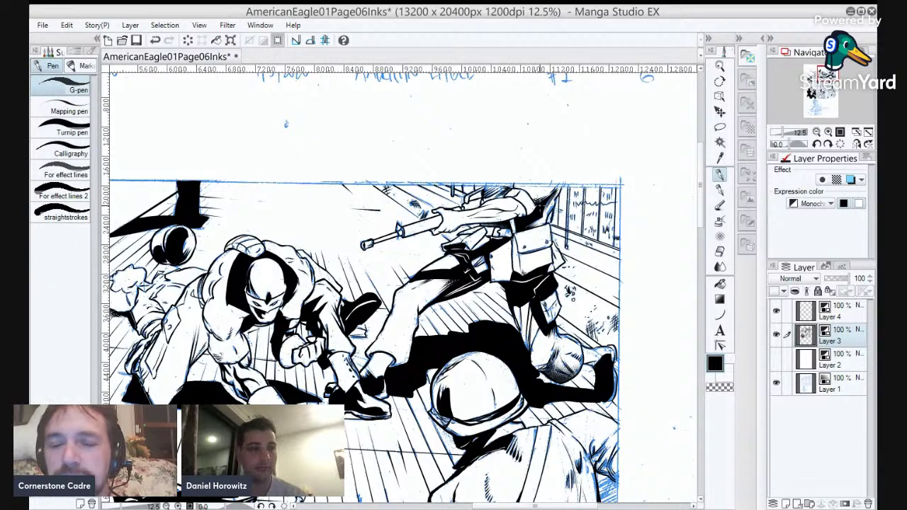
left_click_drag(300, 392, 424, 301)
scroll(349, 286, "up", 3)
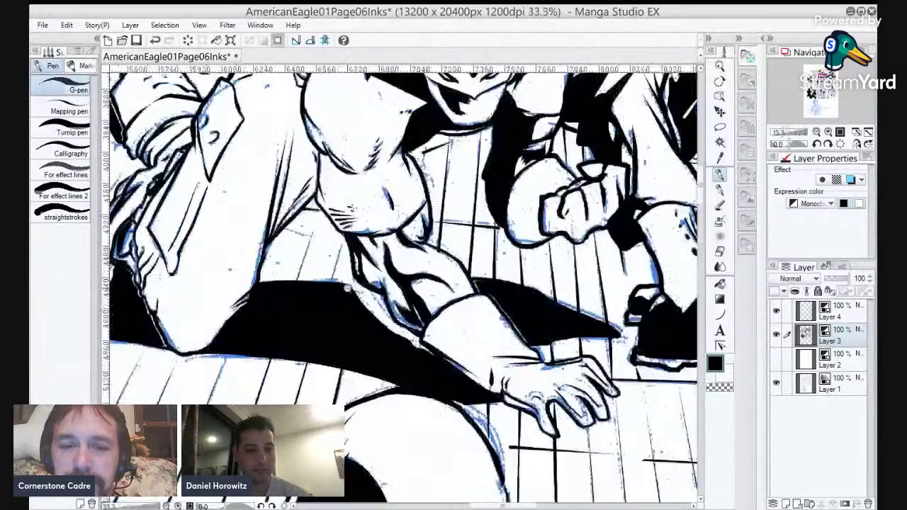
key("u")
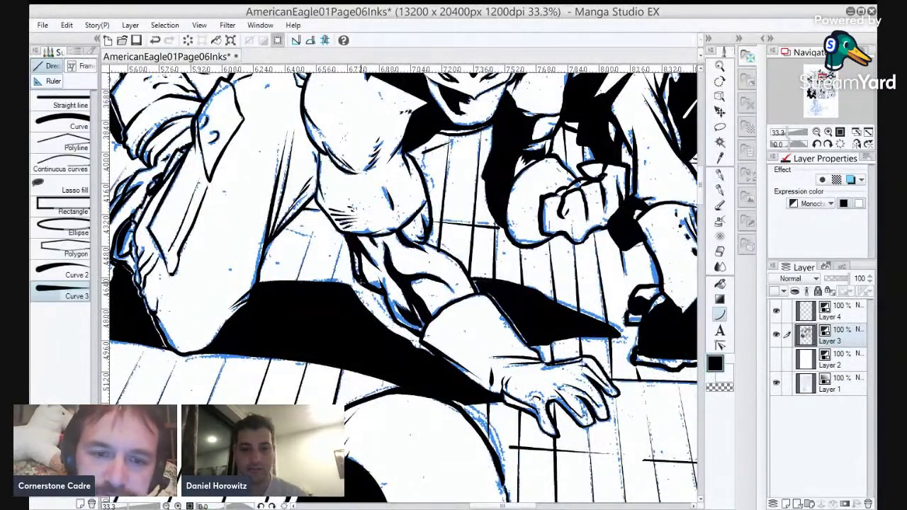
left_click_drag(298, 282, 312, 231)
left_click(313, 231)
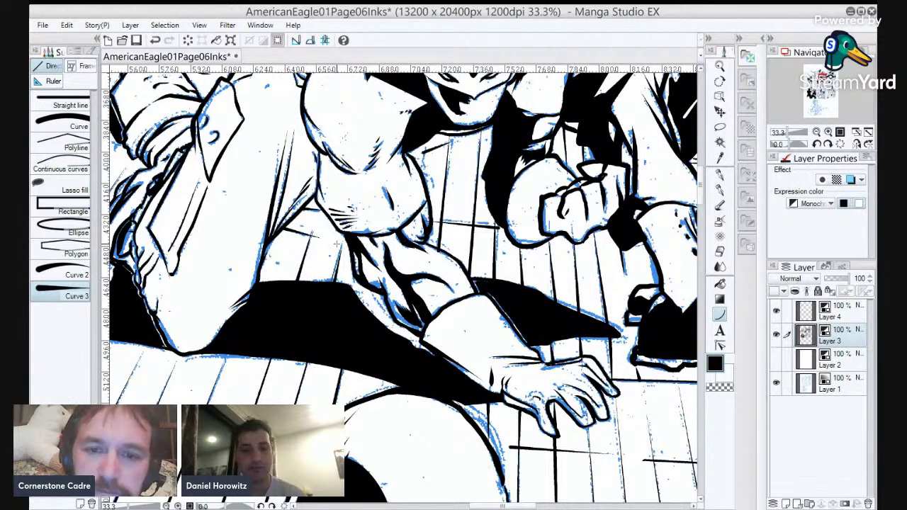
Examine the large panel's foreground figures and the middle-row panels for pencilled details still lacking ink.
key("e")
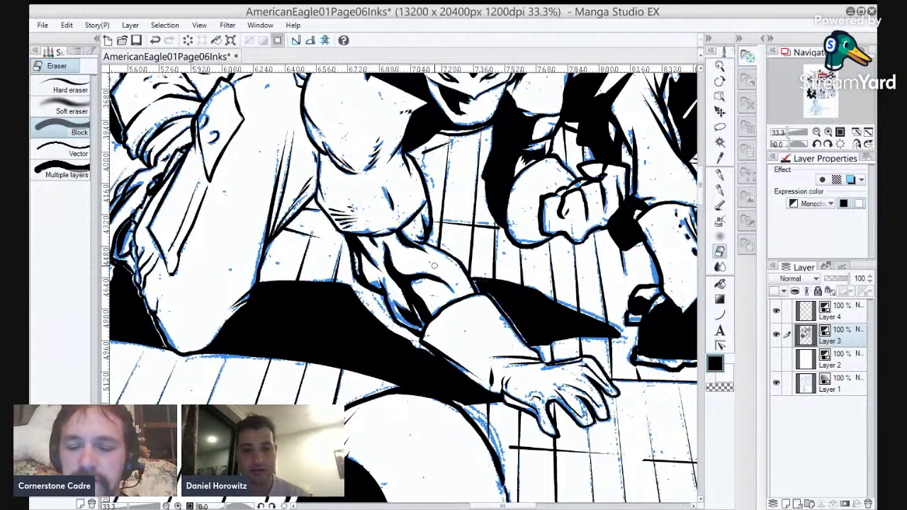
scroll(434, 266, "down", 3)
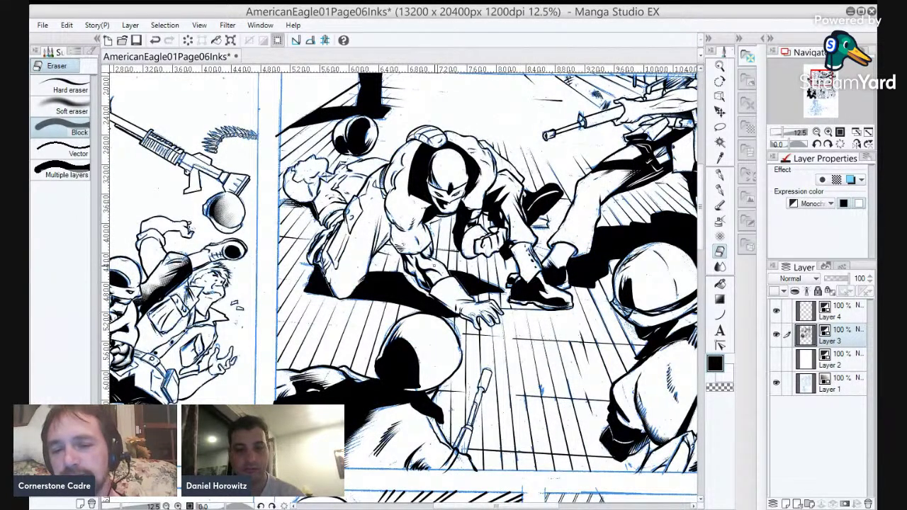
scroll(308, 447, "up", 4)
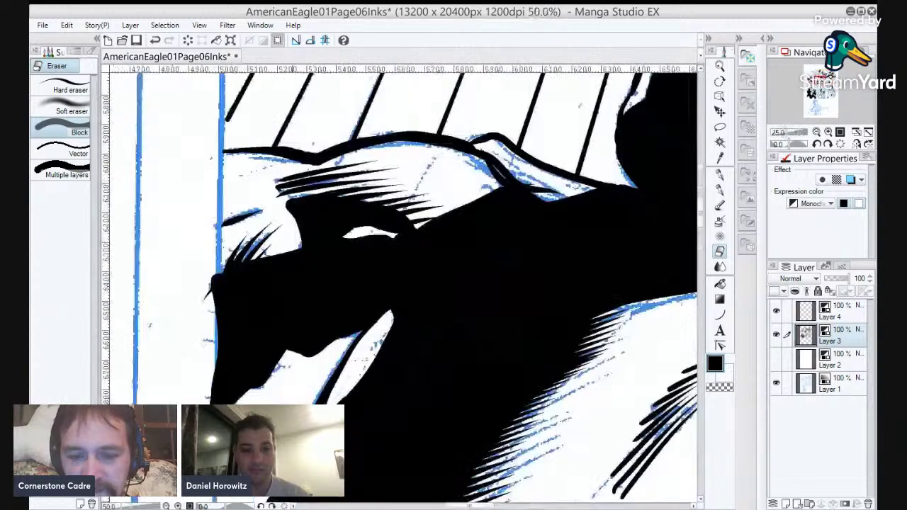
key("p")
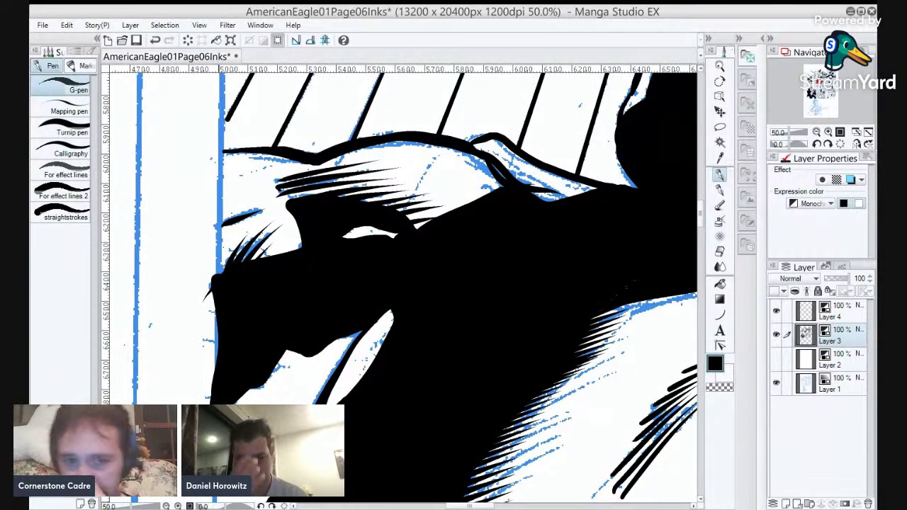
scroll(400, 283, "down", 2)
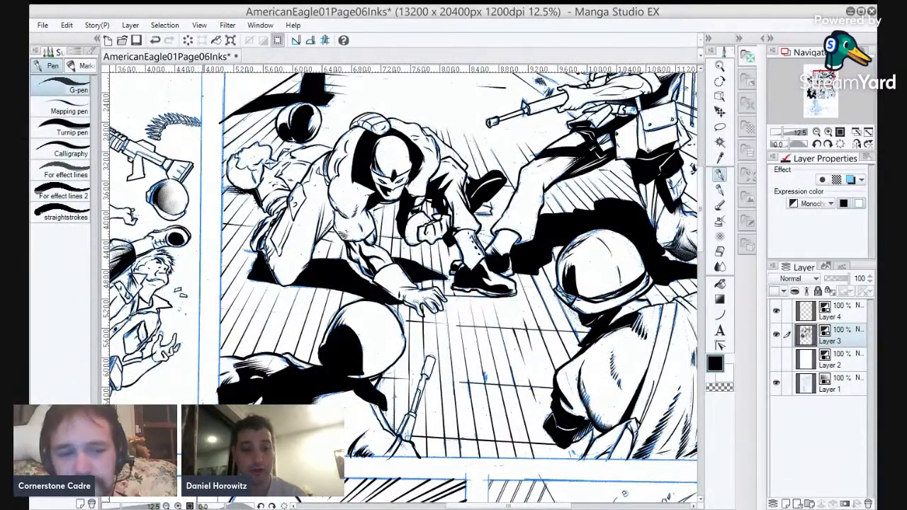
mouse_move(234, 411)
left_mouse_down()
mouse_move(303, 260)
mouse_move(321, 252)
left_mouse_up()
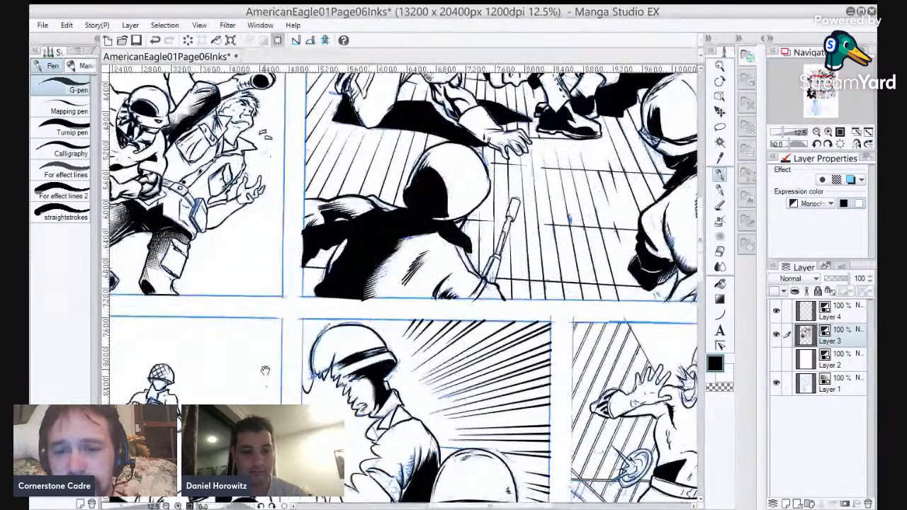
left_click_drag(257, 376, 309, 248)
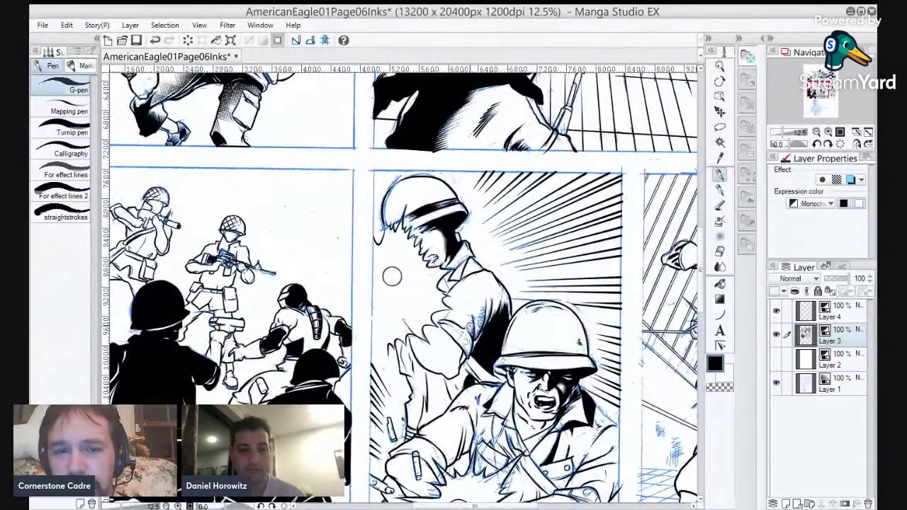
left_click_drag(233, 316, 375, 252)
mouse_move(586, 285)
left_mouse_down()
mouse_move(495, 204)
mouse_move(374, 385)
left_mouse_up()
With the G-pen, ink feathered hatching along the sleeve folds of the standing soldier in the middle panel.
scroll(494, 203, "up", 3)
scroll(492, 203, "up", 1)
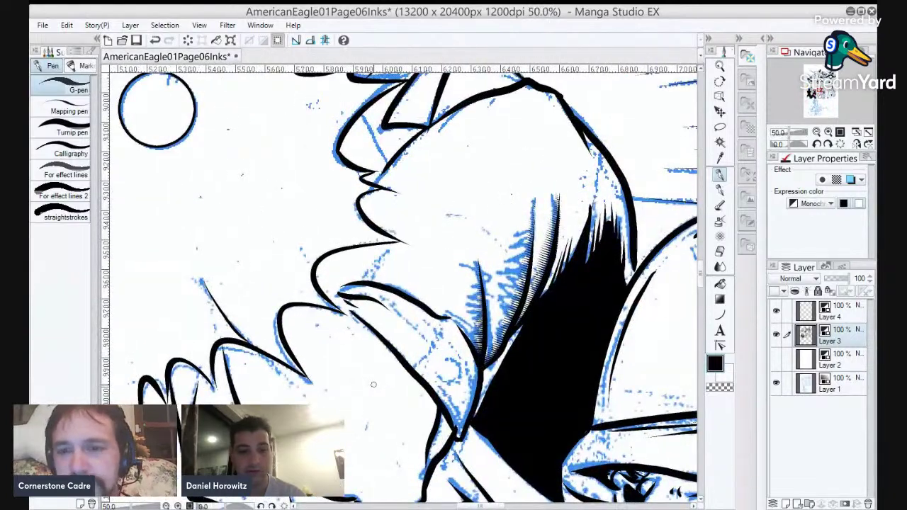
key("minus")
key("minus")
key("minus")
key("minus")
key("minus")
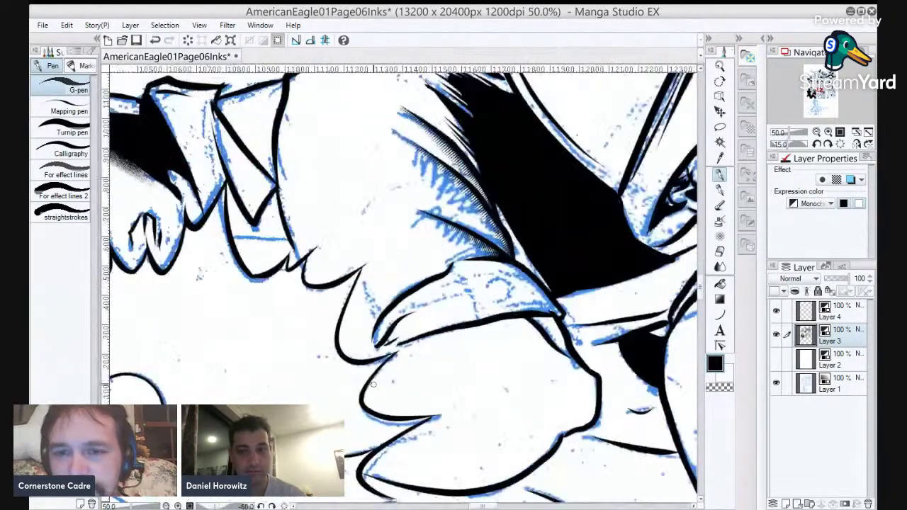
key("p")
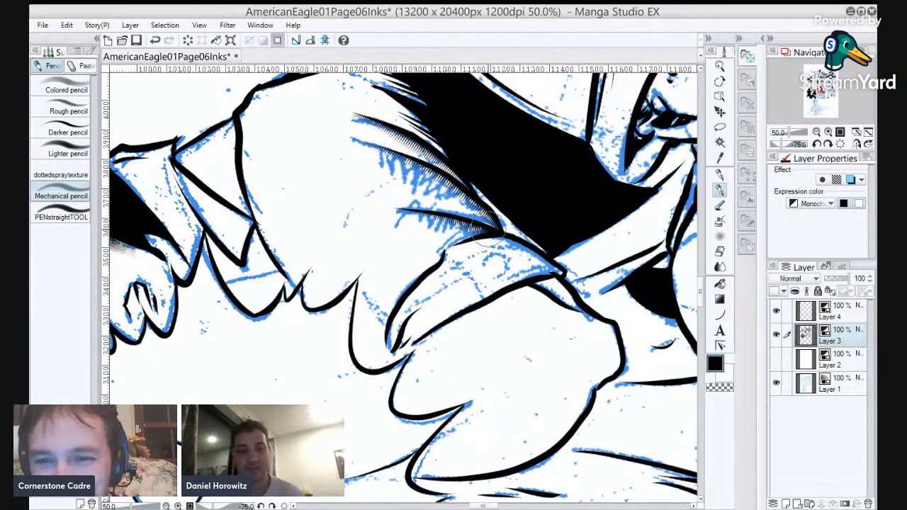
key("p")
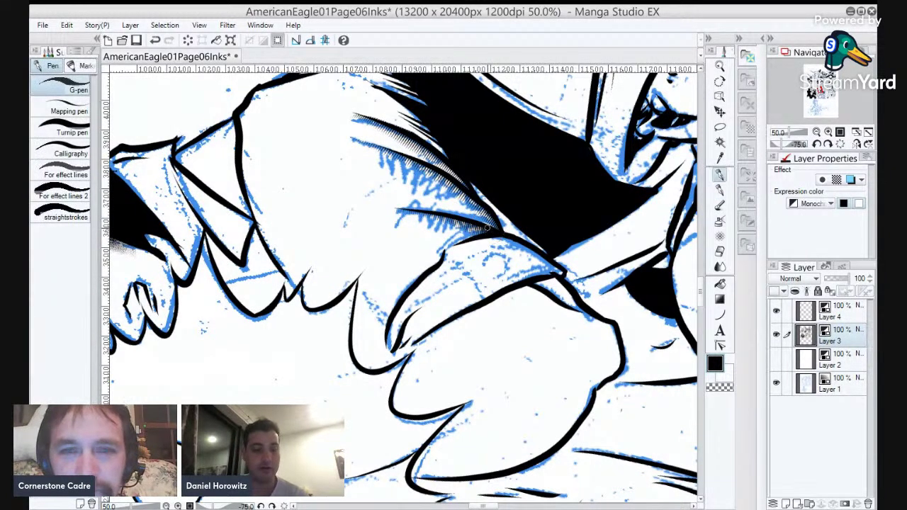
mouse_move(485, 228)
left_mouse_down()
mouse_move(440, 215)
mouse_move(420, 225)
mouse_move(432, 215)
mouse_move(404, 219)
left_mouse_up()
mouse_move(490, 212)
left_mouse_down()
mouse_move(477, 221)
mouse_move(452, 205)
left_mouse_up()
left_click_drag(469, 199, 446, 206)
mouse_move(463, 192)
left_mouse_down()
mouse_move(443, 202)
mouse_move(432, 194)
left_mouse_up()
mouse_move(451, 180)
left_mouse_down()
mouse_move(425, 189)
mouse_move(416, 168)
mouse_move(391, 163)
left_mouse_up()
mouse_move(455, 167)
left_mouse_down()
mouse_move(439, 168)
mouse_move(393, 132)
left_mouse_up()
left_click_drag(406, 141, 387, 132)
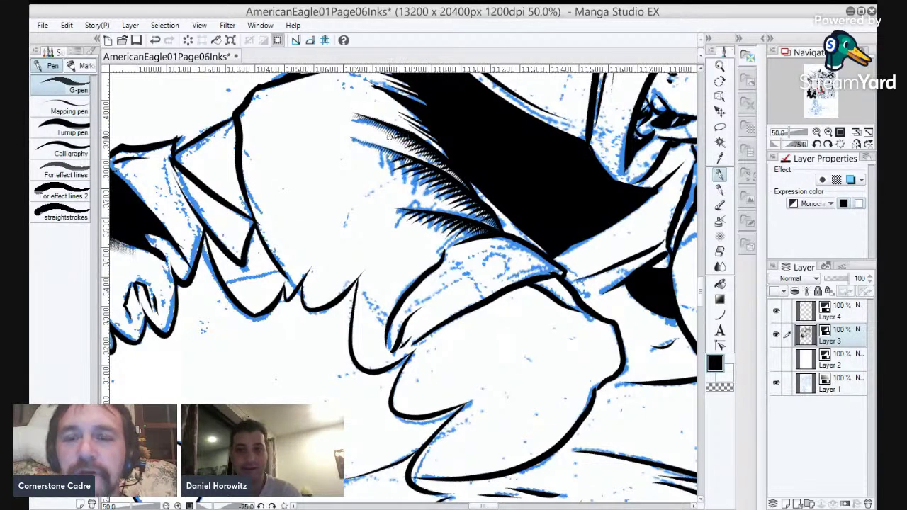
Cross-hatch the sleeve folds next to the black shadow from a rotated canvas angle of -135 degrees.
key("minus")
key("minus")
key("minus")
key("minus")
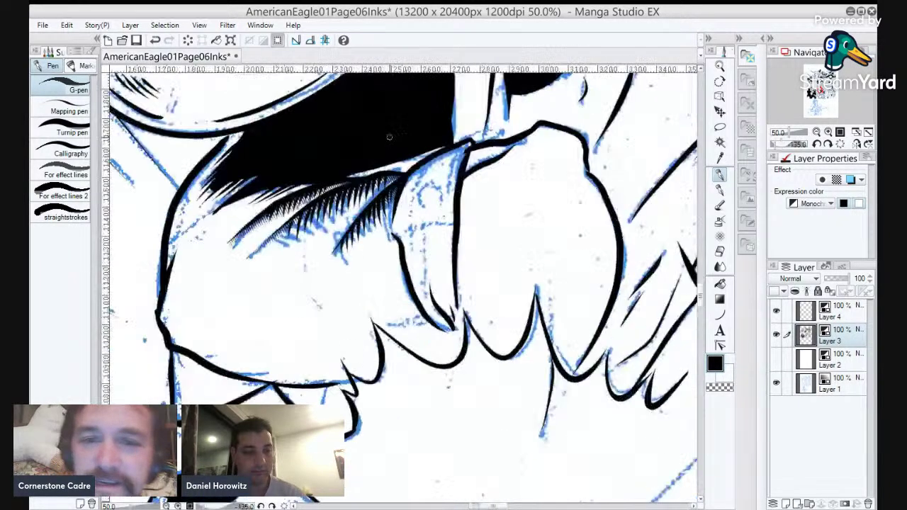
mouse_move(401, 176)
left_mouse_down()
mouse_move(375, 190)
mouse_move(376, 218)
mouse_move(390, 211)
left_mouse_up()
left_click_drag(340, 184, 298, 202)
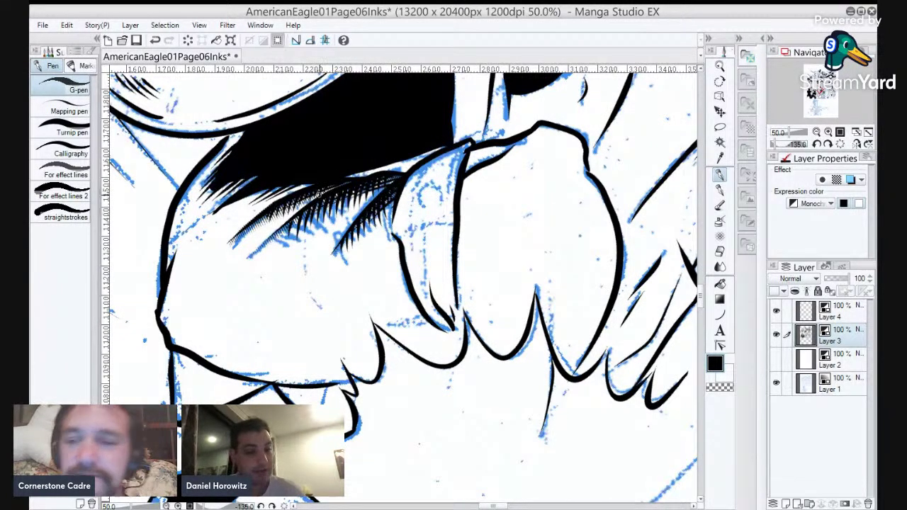
Touch up the sleeve outline beside the black shadow, temporarily showing Layer 2 to mask the blue pencils.
left_click(776, 358)
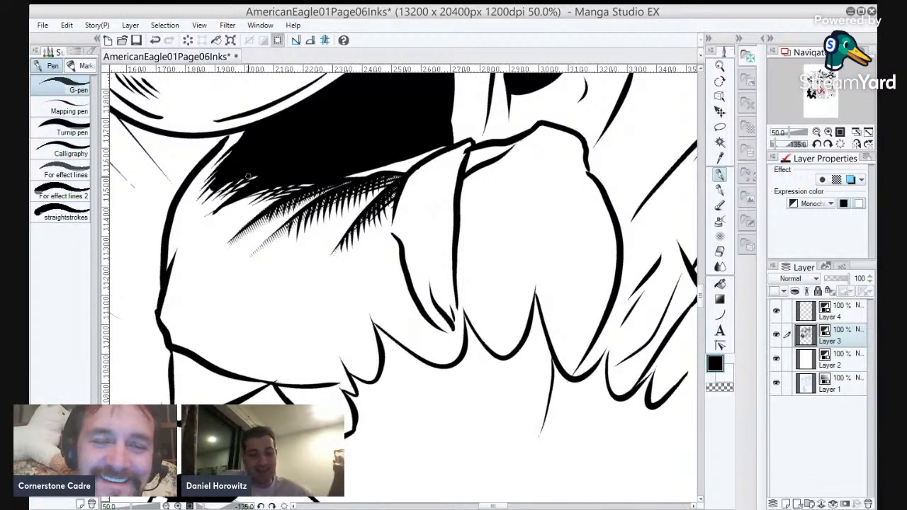
left_click_drag(244, 127, 227, 141)
left_click_drag(244, 127, 226, 140)
key("ctrl+z")
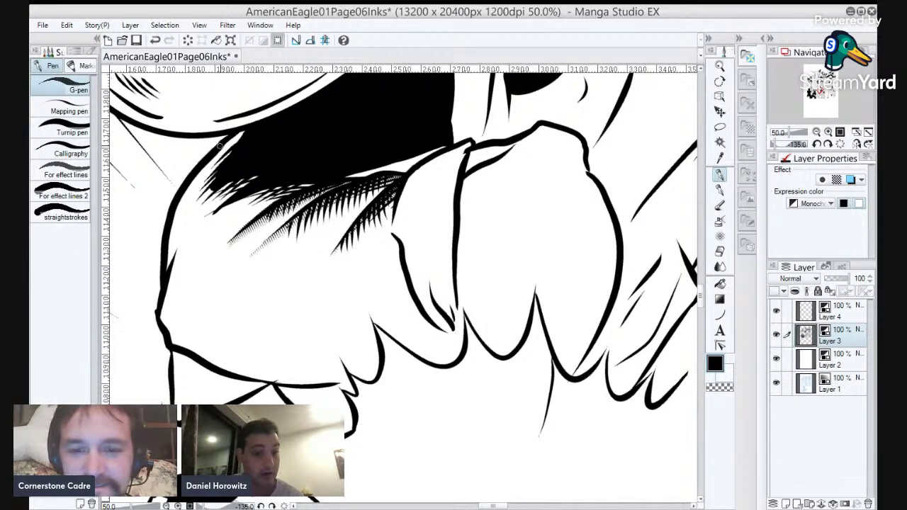
left_click(776, 359)
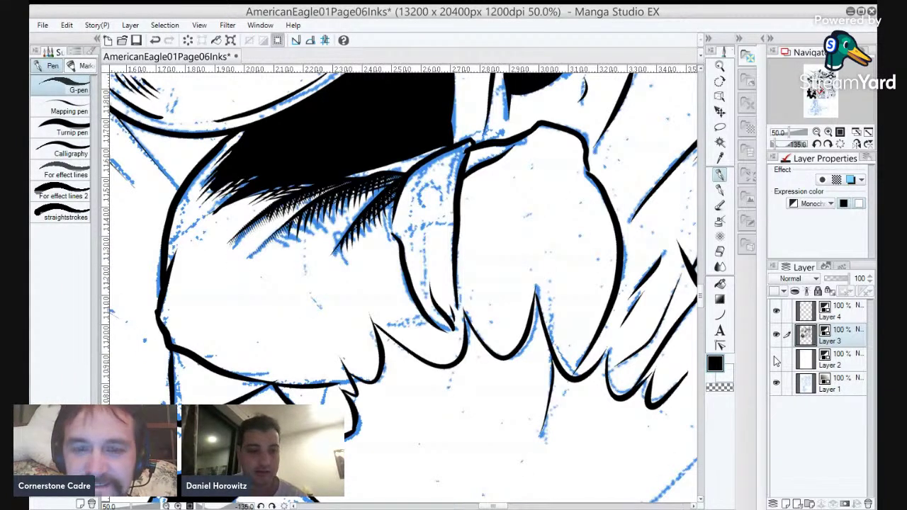
Reset the page view and ink the straight wall edge from the beam's foot to the tiled floor behind the striding hero.
key("ctrl+0")
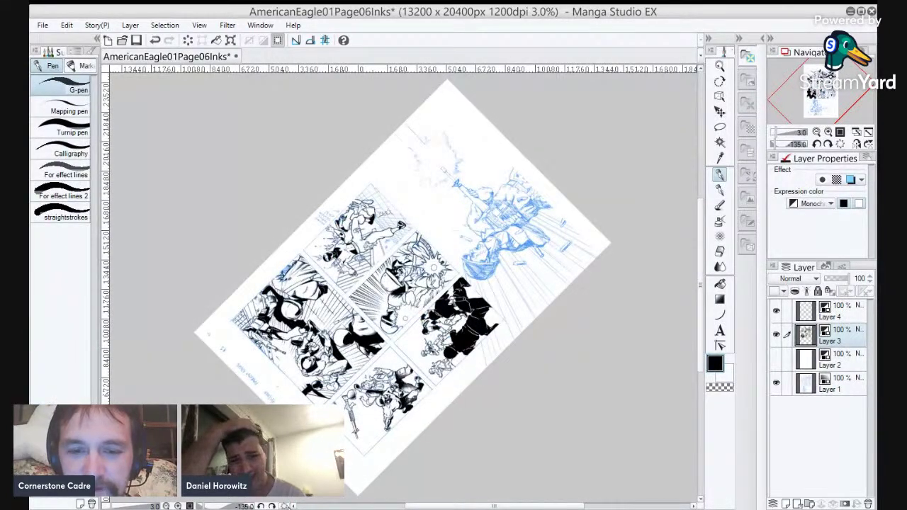
left_click(841, 144)
scroll(487, 284, "up", 3)
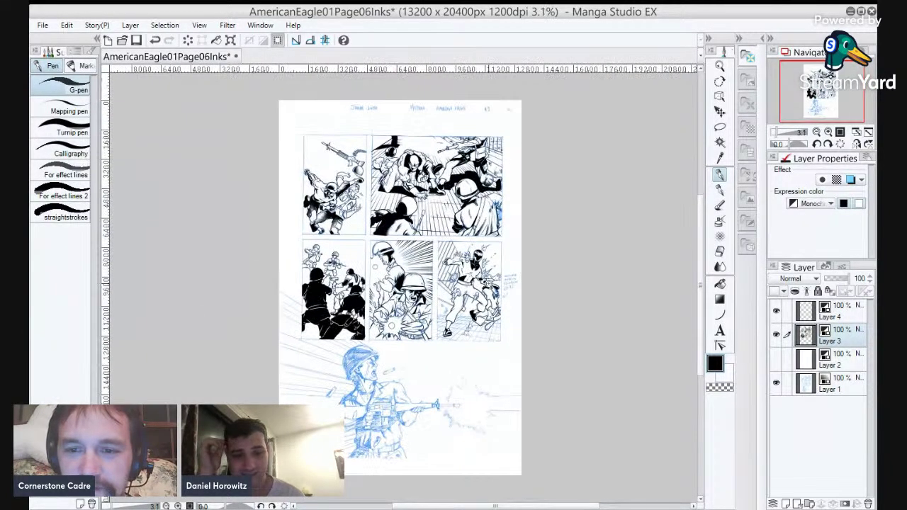
scroll(417, 352, "up", 1)
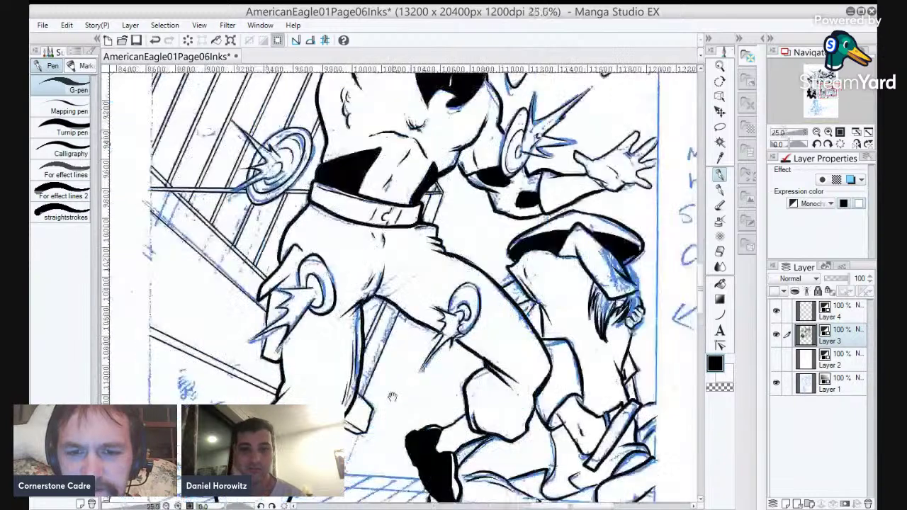
left_click_drag(401, 366, 419, 326)
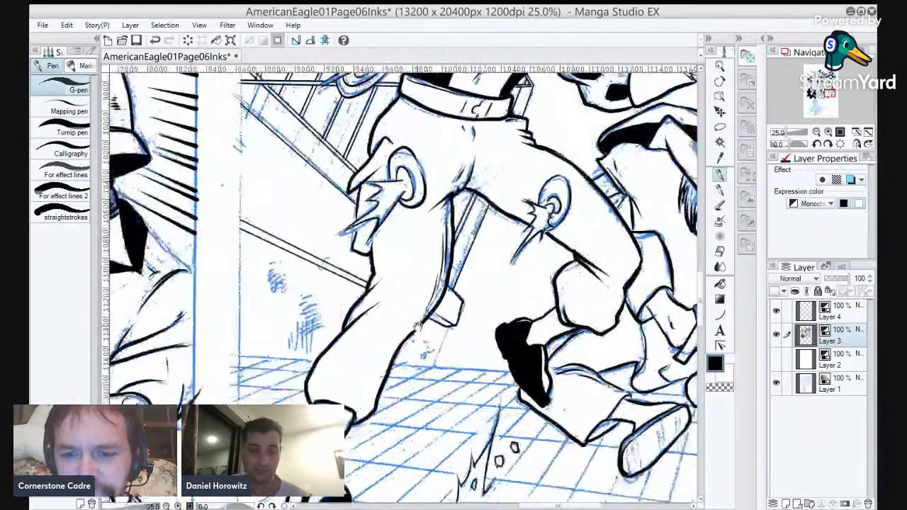
left_click(449, 326)
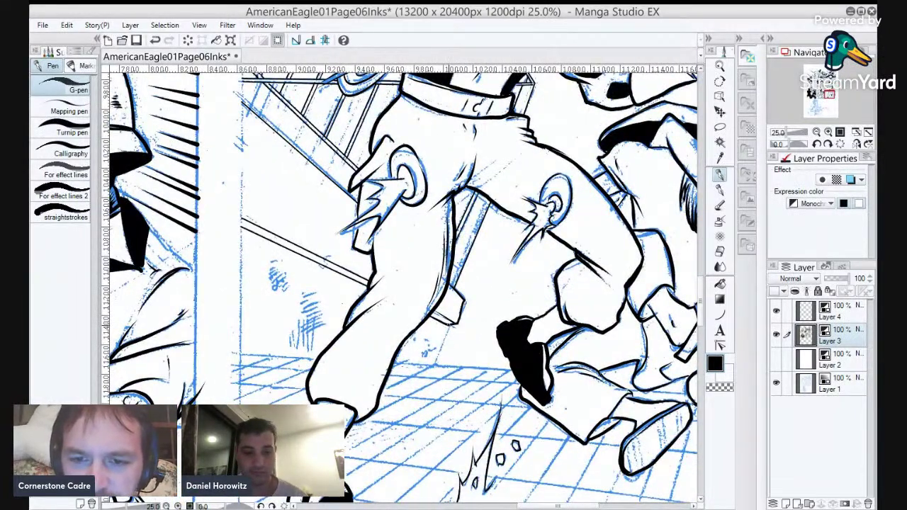
left_click(436, 365, "shift")
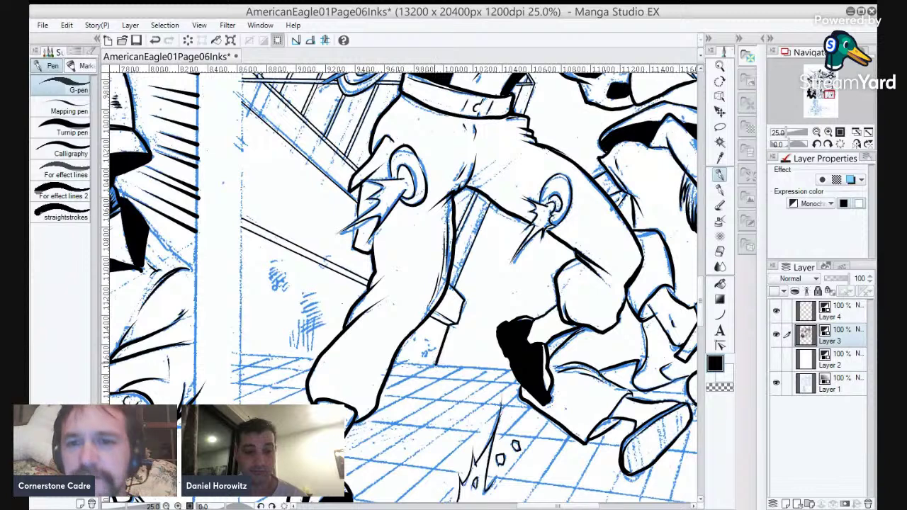
Ink the slanted beam's edge and the straight line where the wall meets the tiled floor behind the striding hero's legs.
left_click(453, 288)
left_click(489, 202, "shift")
mouse_move(461, 296)
left_mouse_down()
mouse_move(488, 262)
mouse_move(490, 269)
left_mouse_up()
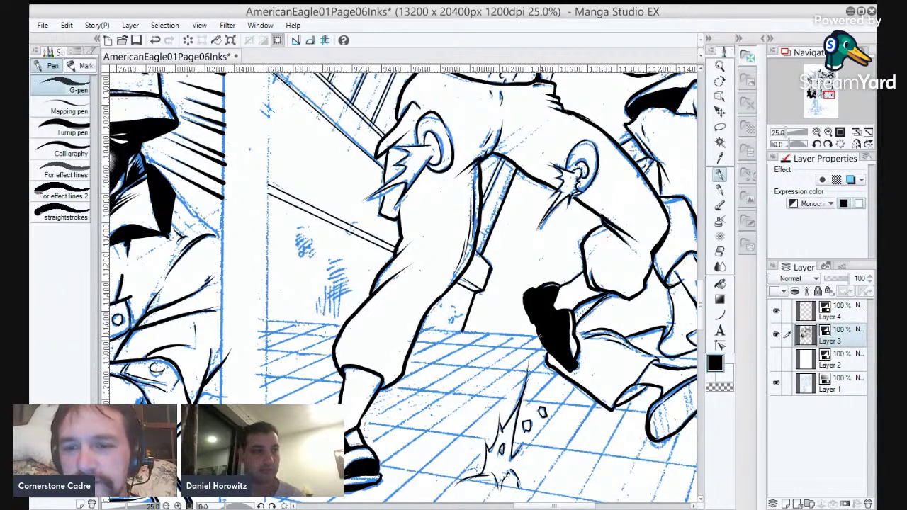
left_click_drag(540, 337, 420, 328)
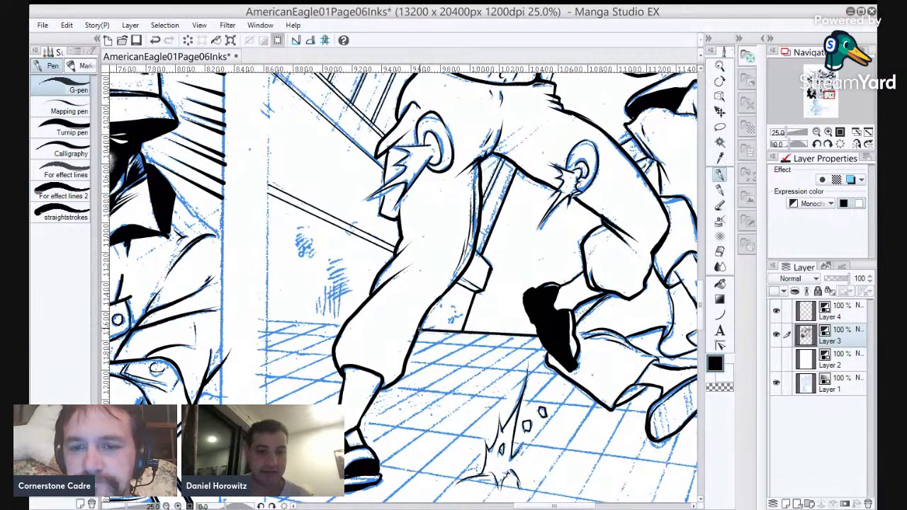
left_click_drag(343, 325, 268, 322)
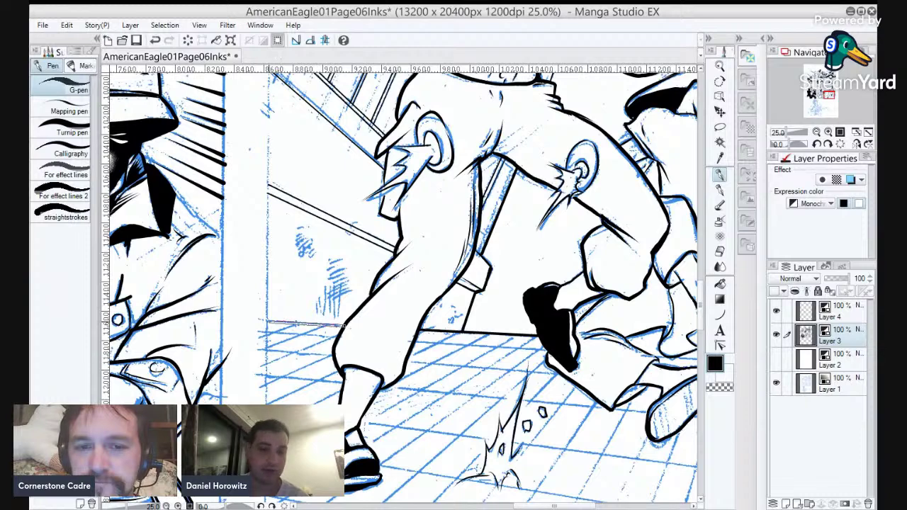
Add a new raster layer above Layer 3 with Monochrome expression colour, and choose the Straight line tool for the floor tiles.
left_click_drag(575, 370, 403, 291)
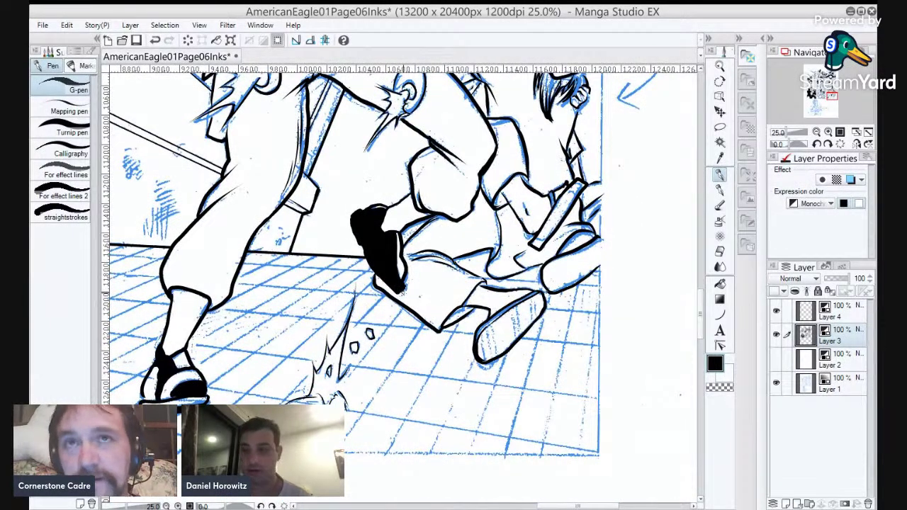
left_click_drag(403, 293, 509, 300)
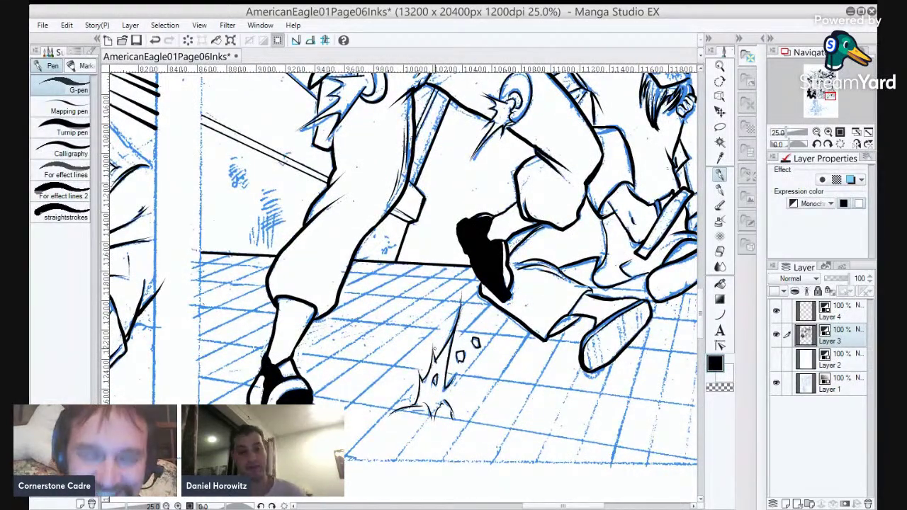
key("u")
left_click(71, 105)
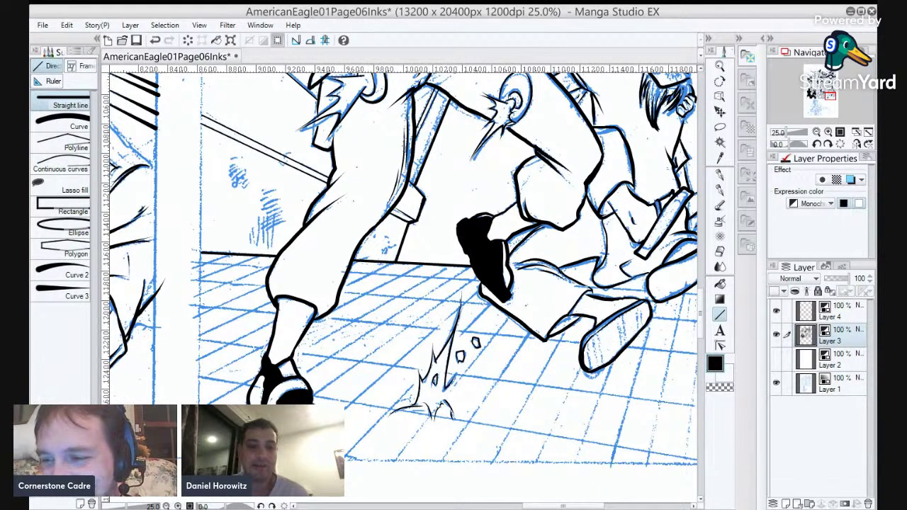
left_click(784, 504)
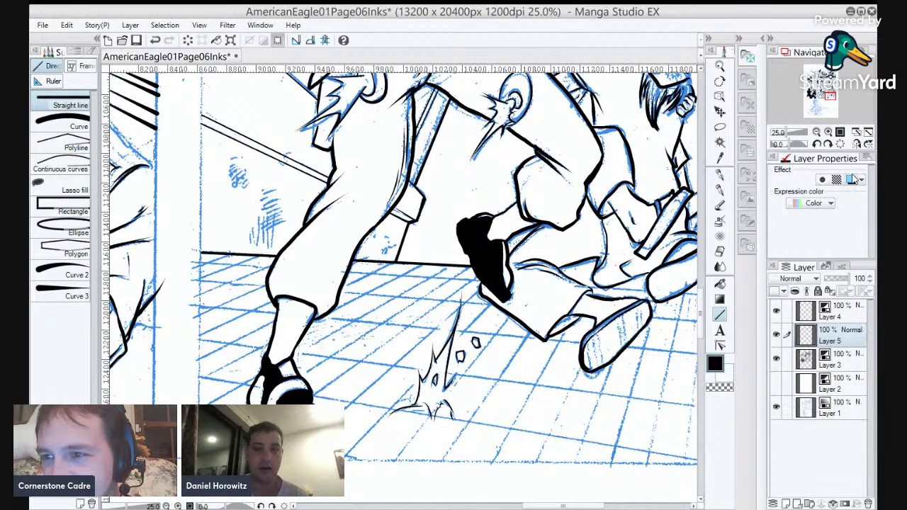
left_click(831, 203)
left_click(814, 250)
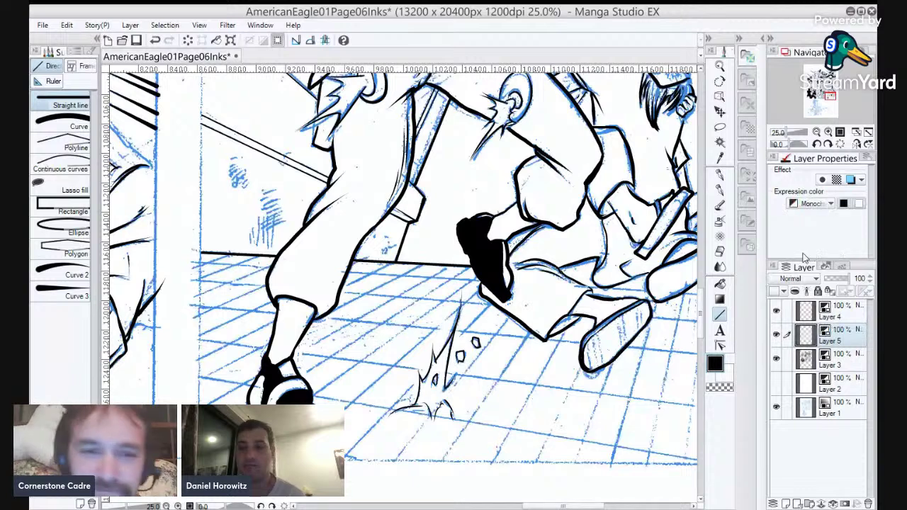
Enlarge the straight-line brush and ink the slanted floor tile lines between the panel's left border and the striding hero's front leg.
left_click_drag(231, 259, 196, 267)
key("ctrl+z")
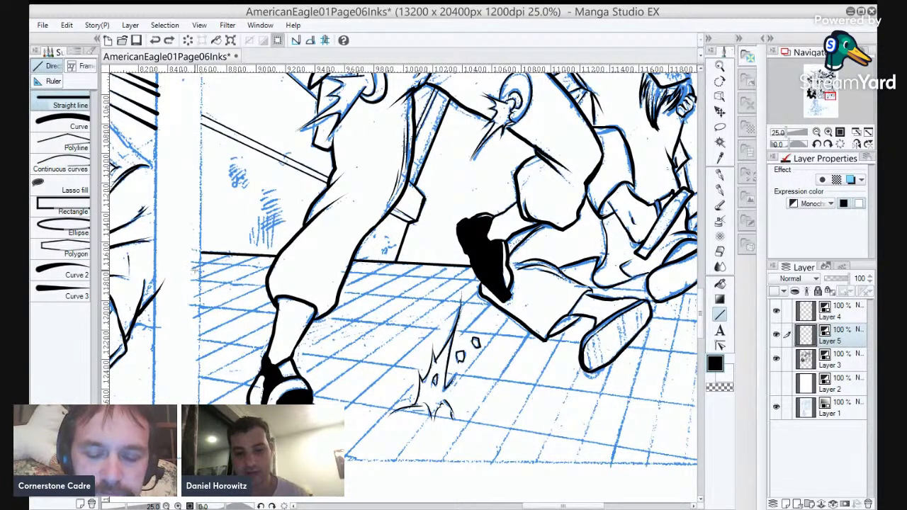
key("bracketright")
key("bracketright")
key("bracketright")
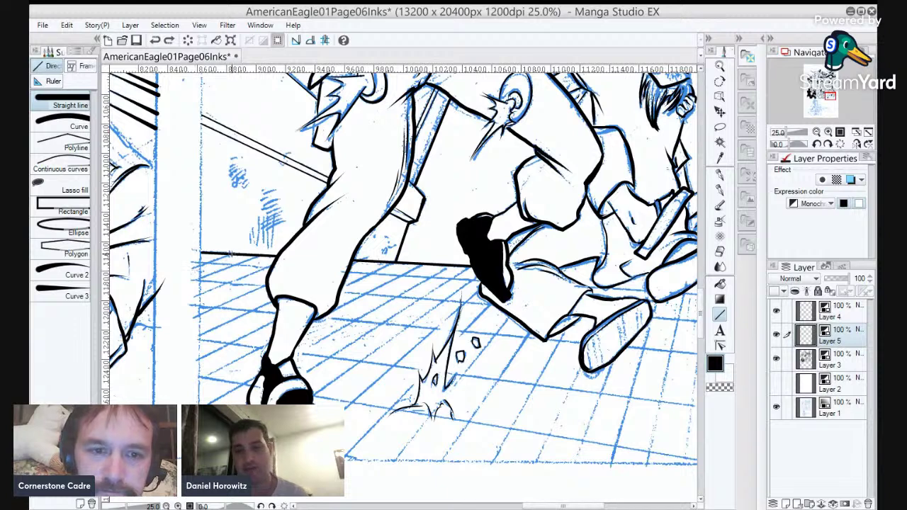
left_click_drag(230, 256, 197, 268)
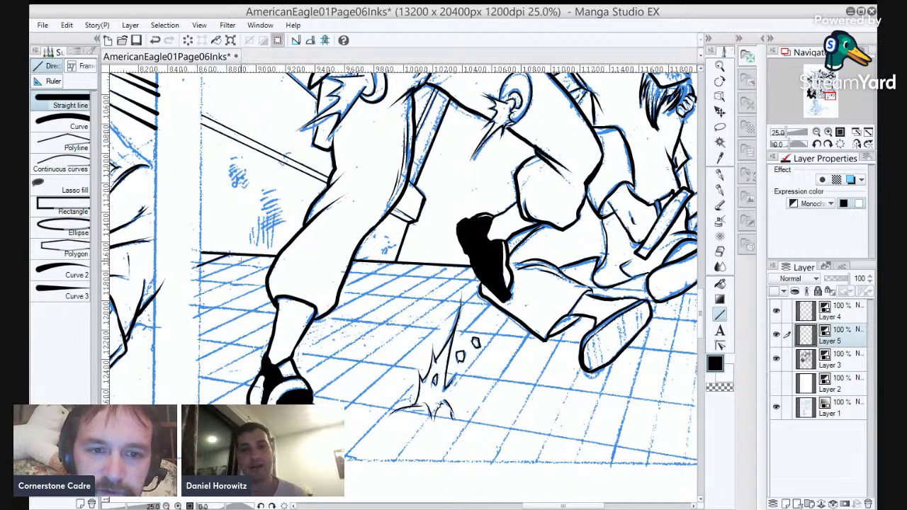
left_click_drag(259, 255, 199, 280)
left_click_drag(273, 265, 191, 299)
left_click_drag(271, 284, 195, 318)
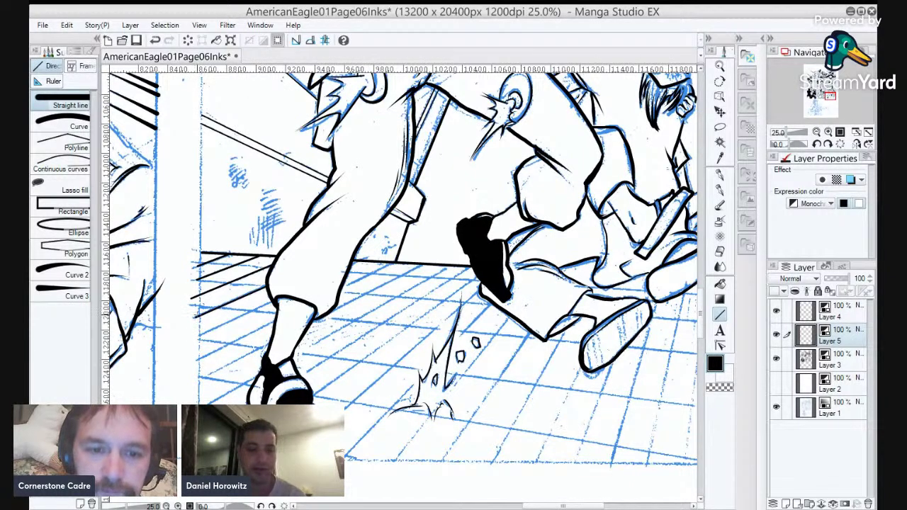
left_click_drag(274, 301, 189, 338)
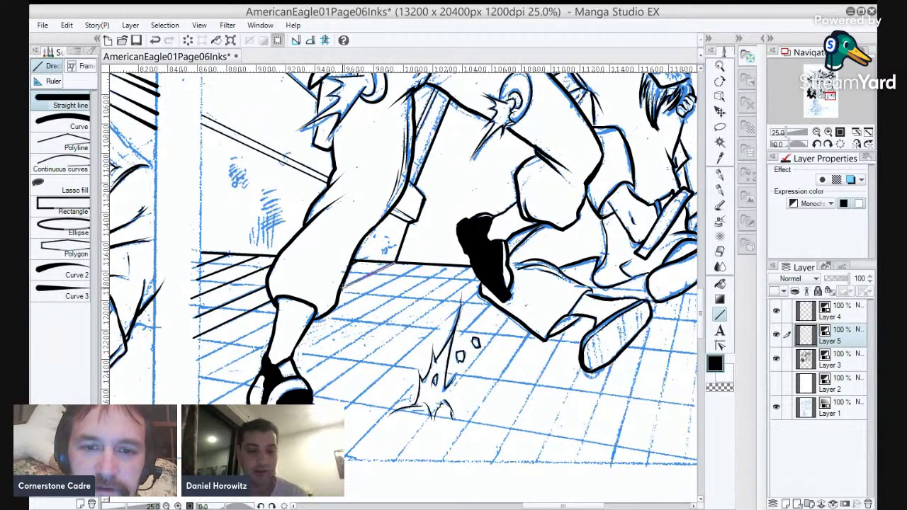
mouse_move(278, 319)
left_mouse_down()
mouse_move(188, 366)
mouse_move(275, 322)
left_mouse_up()
key("ctrl+z")
Ink the receding floor tile lines from behind the striding hero's front foot across to below the fallen figure's legs.
left_click_drag(401, 326, 504, 317)
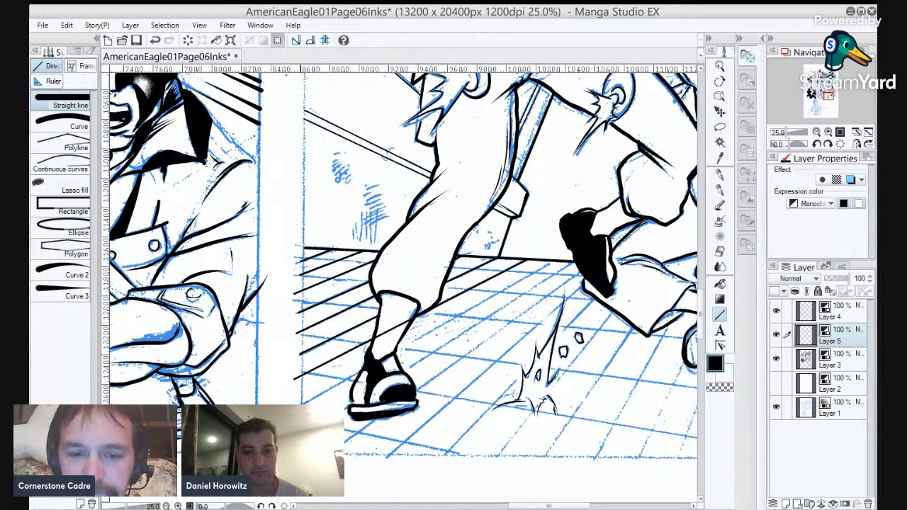
left_click_drag(304, 404, 552, 261)
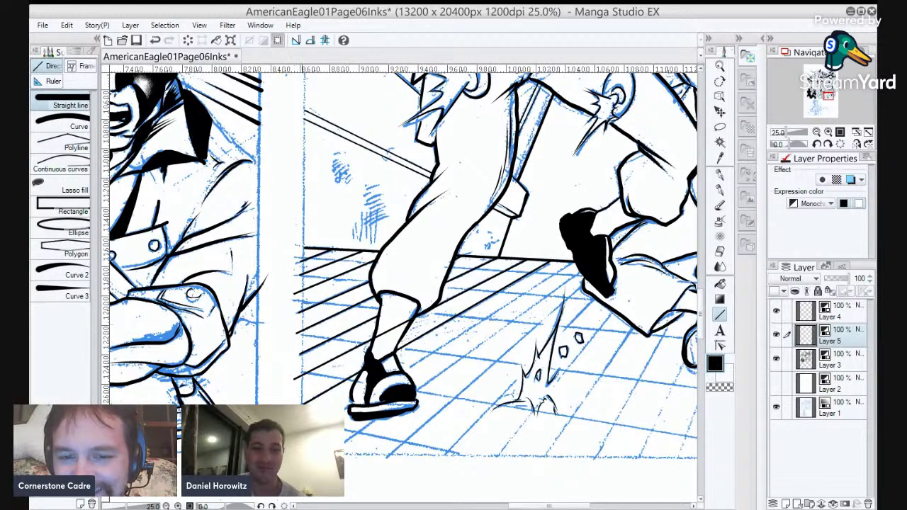
mouse_move(304, 434)
left_mouse_down()
mouse_move(575, 260)
mouse_move(345, 441)
left_mouse_up()
mouse_move(575, 295)
left_mouse_down()
mouse_move(422, 438)
mouse_move(376, 467)
left_mouse_up()
mouse_move(590, 299)
left_mouse_down()
mouse_move(511, 399)
mouse_move(455, 458)
mouse_move(432, 467)
left_mouse_up()
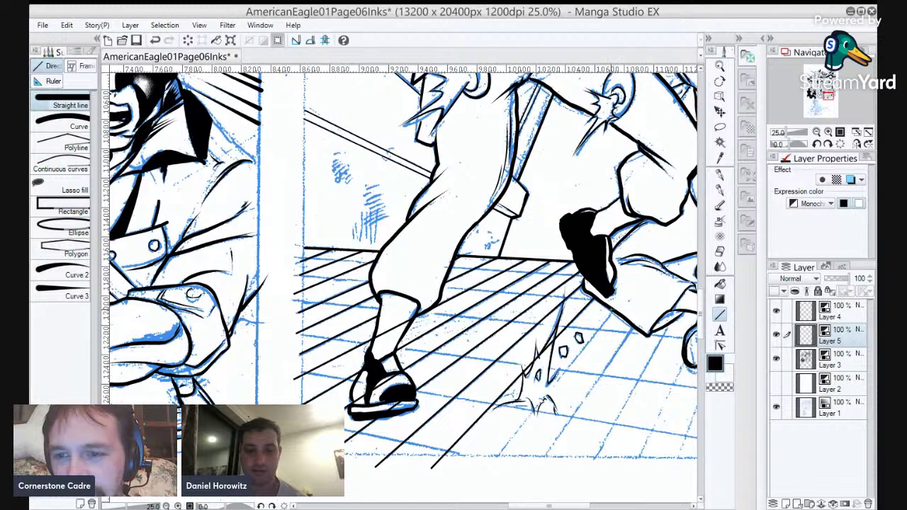
mouse_move(614, 308)
left_mouse_down()
mouse_move(597, 343)
mouse_move(494, 462)
left_mouse_up()
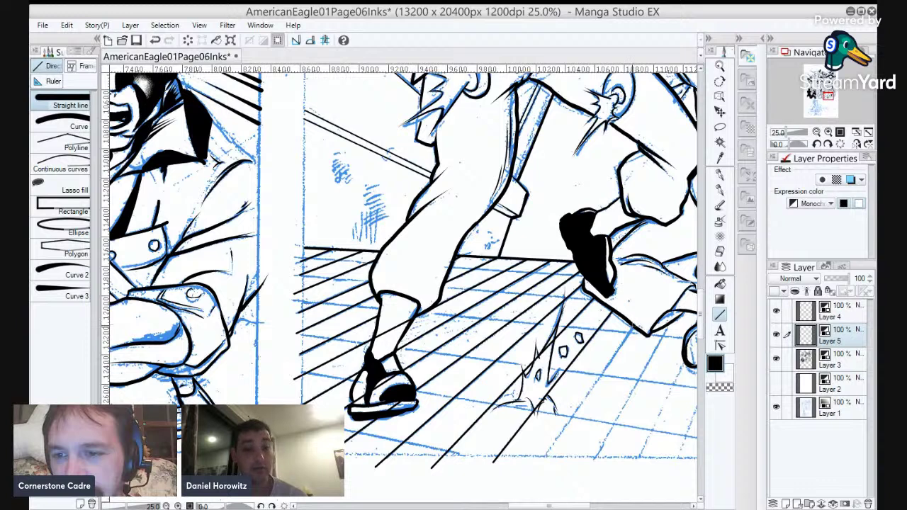
mouse_move(630, 328)
left_mouse_down()
mouse_move(563, 443)
mouse_move(540, 460)
left_mouse_up()
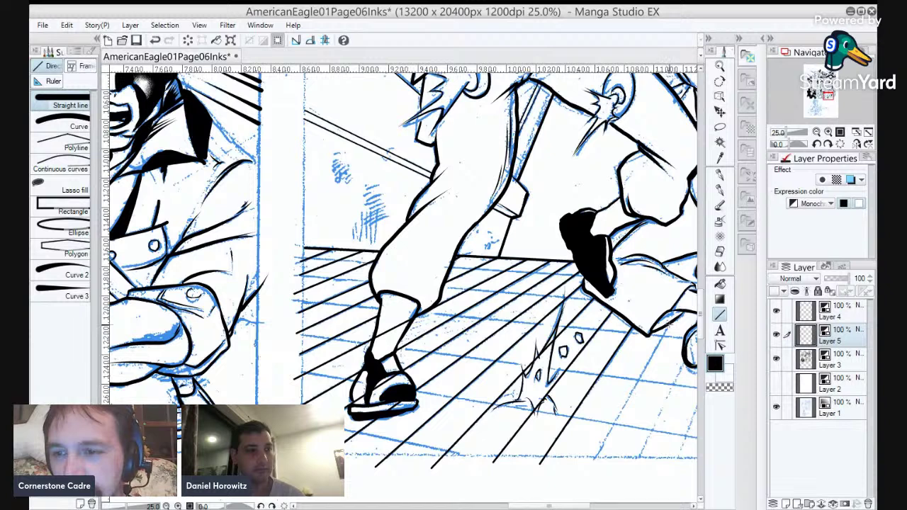
mouse_move(668, 323)
left_mouse_down()
mouse_move(617, 434)
mouse_move(592, 460)
left_mouse_up()
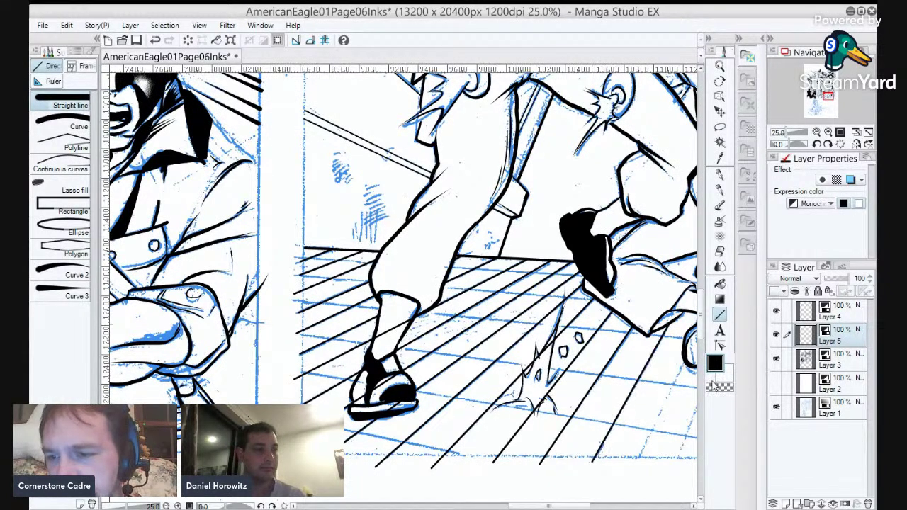
Ink the remaining steep receding tile lines beneath the fallen figure's shoe, up to the panel's right border.
mouse_move(686, 360)
left_mouse_down()
mouse_move(636, 462)
mouse_move(608, 441)
mouse_move(507, 444)
left_mouse_up()
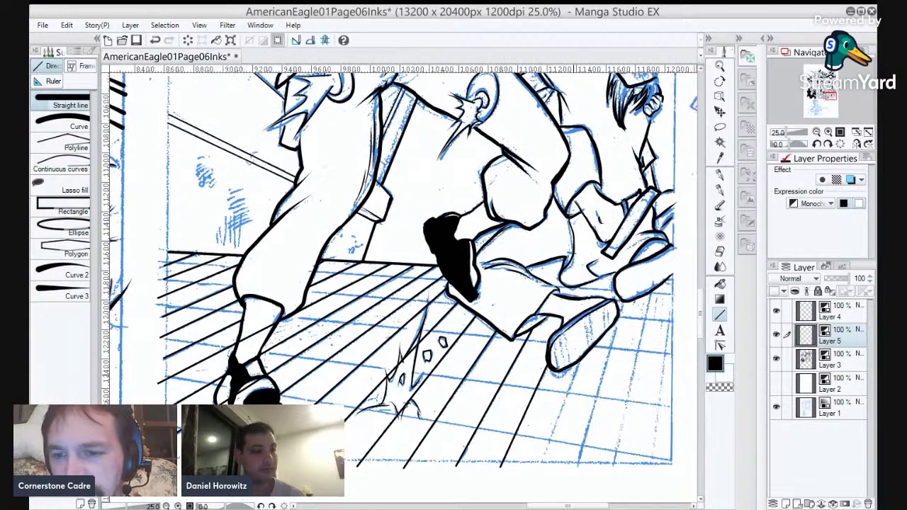
left_click_drag(579, 361, 540, 469)
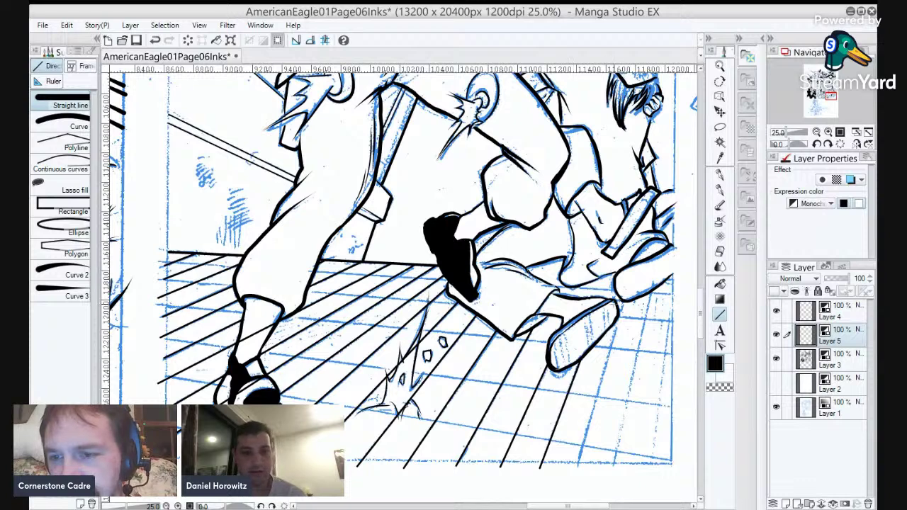
left_click_drag(623, 309, 580, 466)
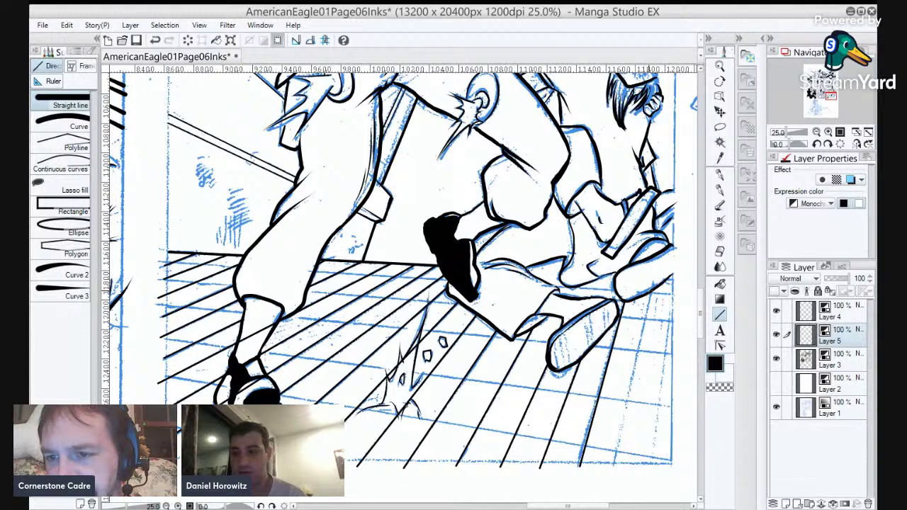
mouse_move(652, 291)
left_mouse_down()
mouse_move(634, 420)
mouse_move(615, 468)
left_mouse_up()
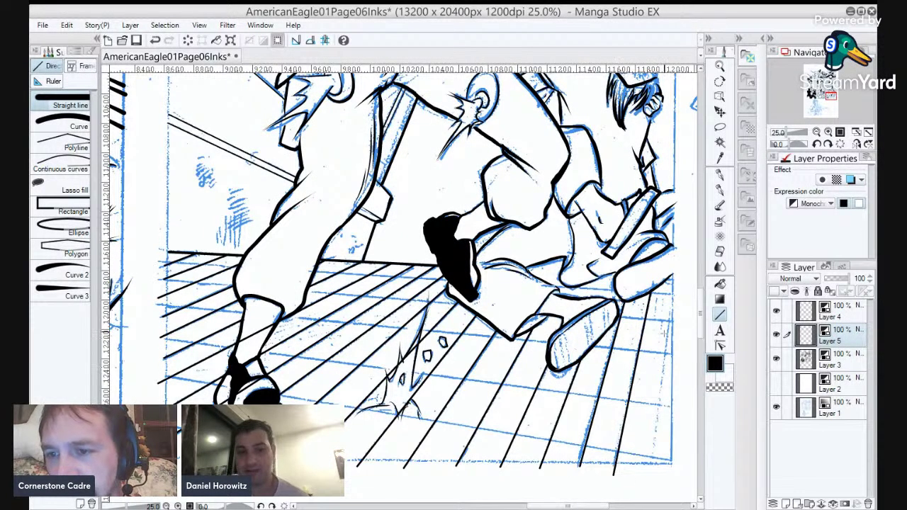
mouse_move(670, 303)
left_mouse_down()
mouse_move(664, 413)
mouse_move(649, 475)
left_mouse_up()
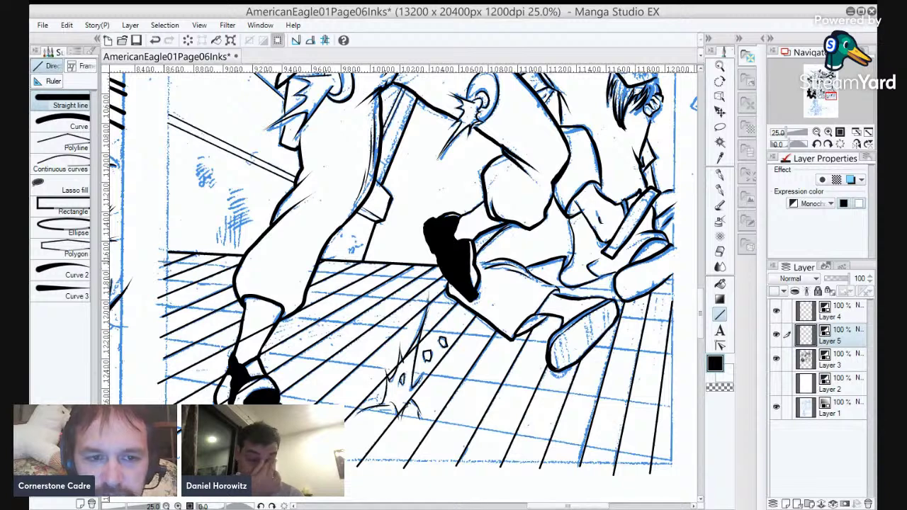
Ink the crosswise floor tile lines over the full panel width, following the blue pencils to complete the perspective grid.
left_click_drag(163, 261, 686, 296)
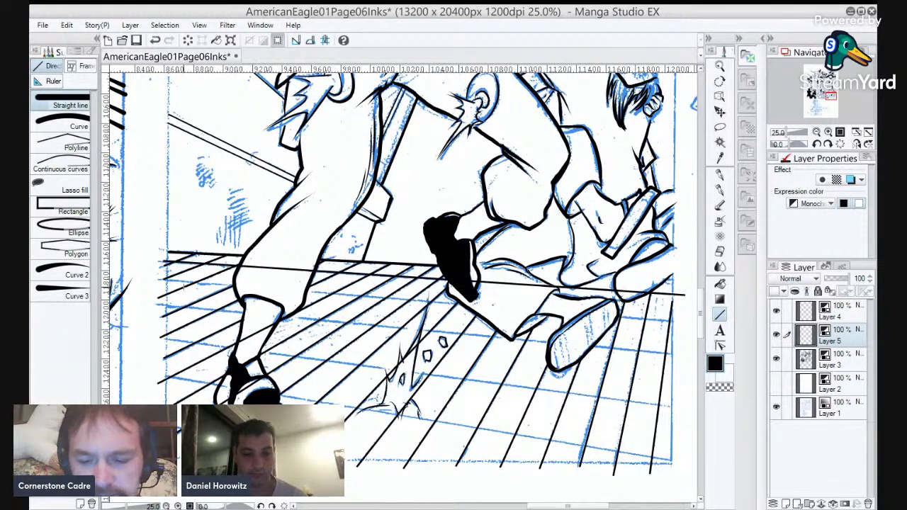
left_click_drag(163, 279, 688, 321)
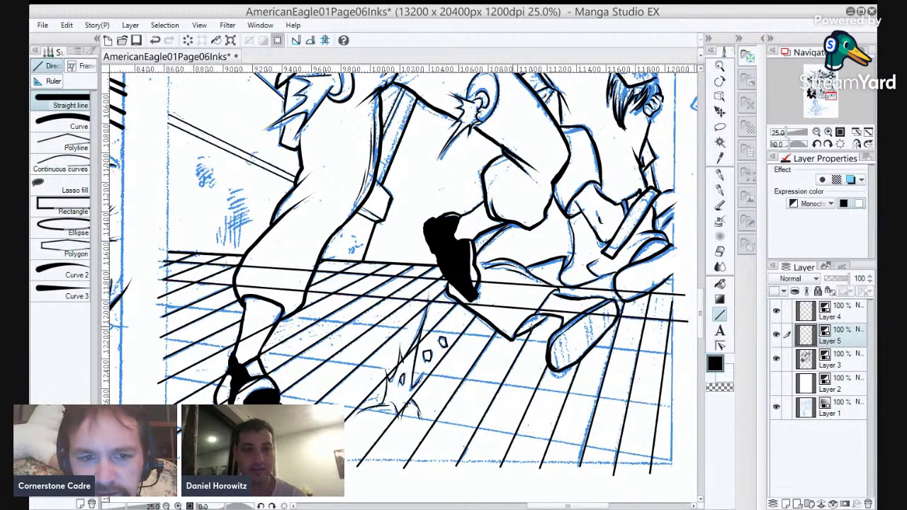
left_click_drag(163, 305, 680, 356)
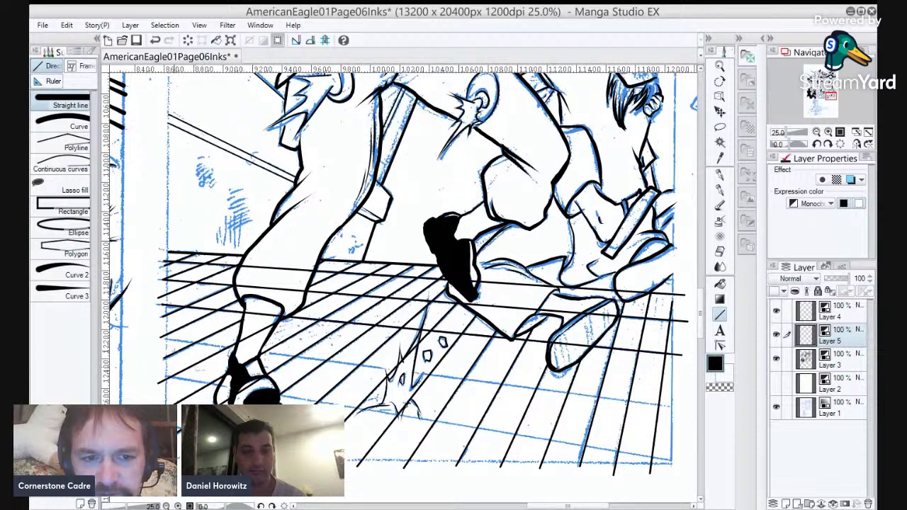
left_click_drag(168, 338, 686, 410)
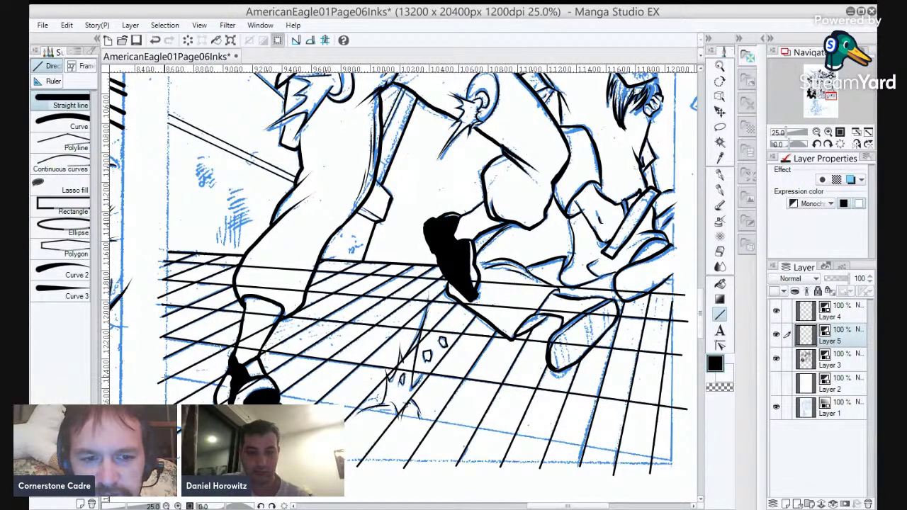
left_click_drag(161, 376, 307, 396)
left_click_drag(609, 440, 684, 464)
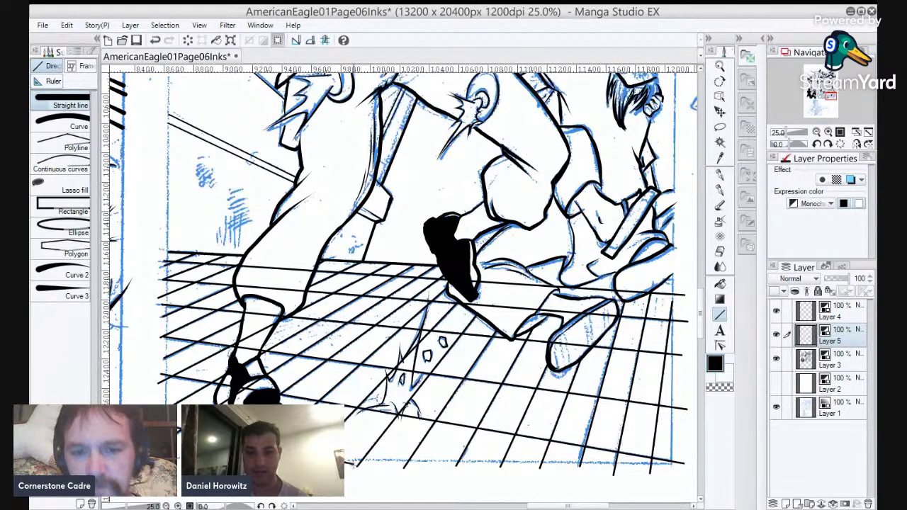
Erase the floor tile lines that run across the striding hero's front trouser leg, ankle and shoe.
key("e")
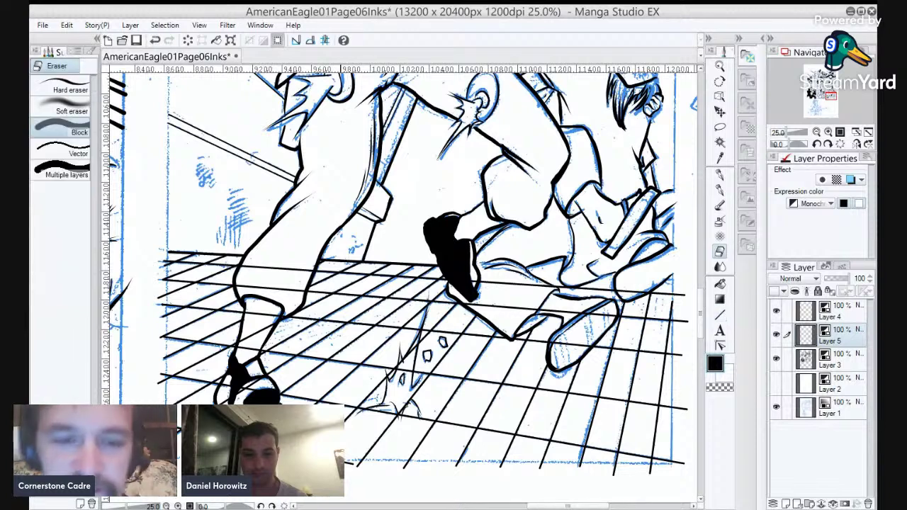
left_click_drag(277, 294, 275, 270)
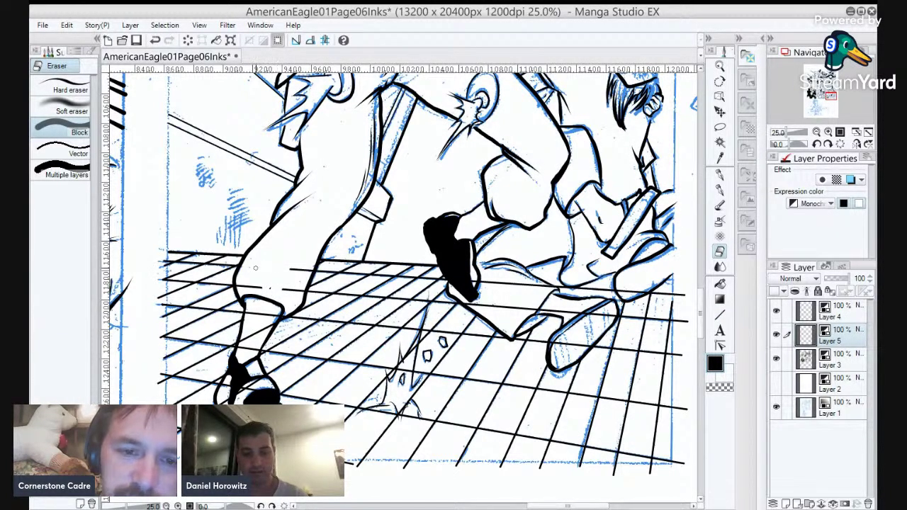
mouse_move(264, 268)
left_mouse_down()
mouse_move(312, 269)
mouse_move(301, 295)
mouse_move(235, 287)
mouse_move(267, 293)
left_mouse_up()
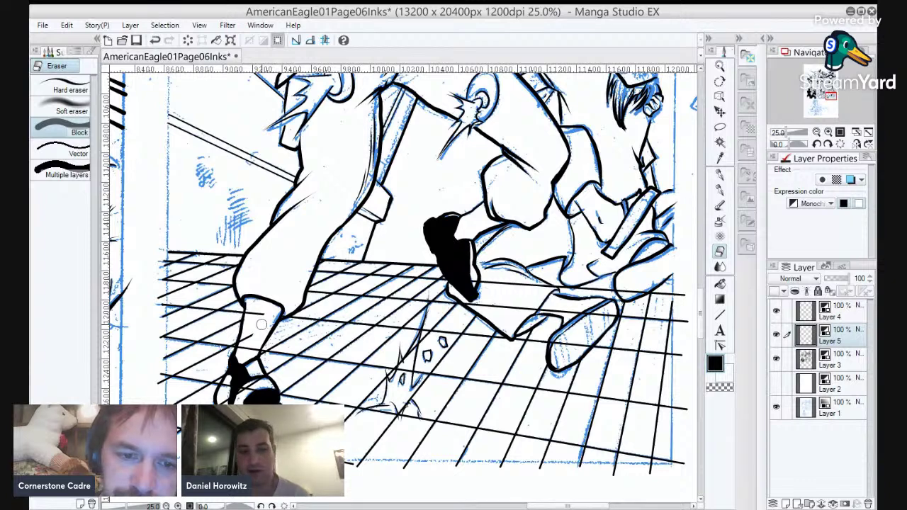
mouse_move(244, 347)
left_mouse_down()
mouse_move(245, 336)
mouse_move(246, 346)
left_mouse_up()
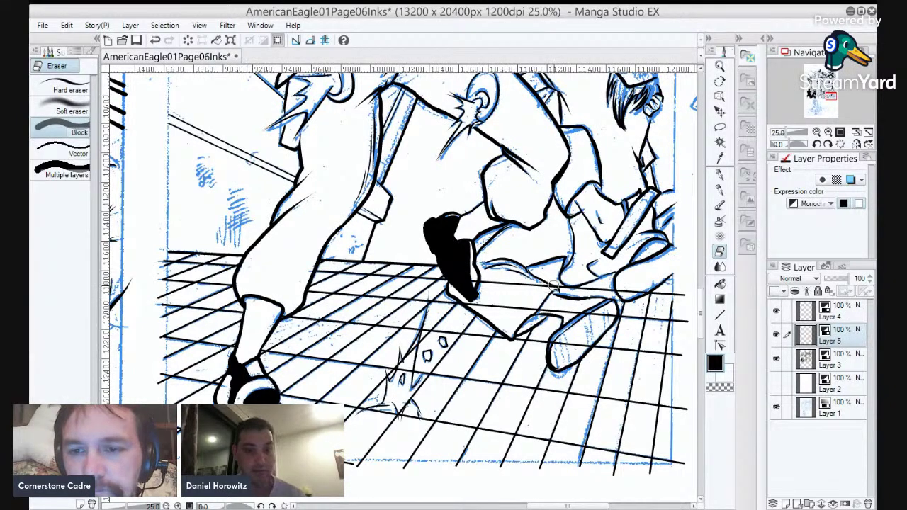
Erase the floor tile lines overlapping the fallen figure's legs and shoe sole, and those inside the impact spikes on the floor.
left_click_drag(469, 301, 611, 315)
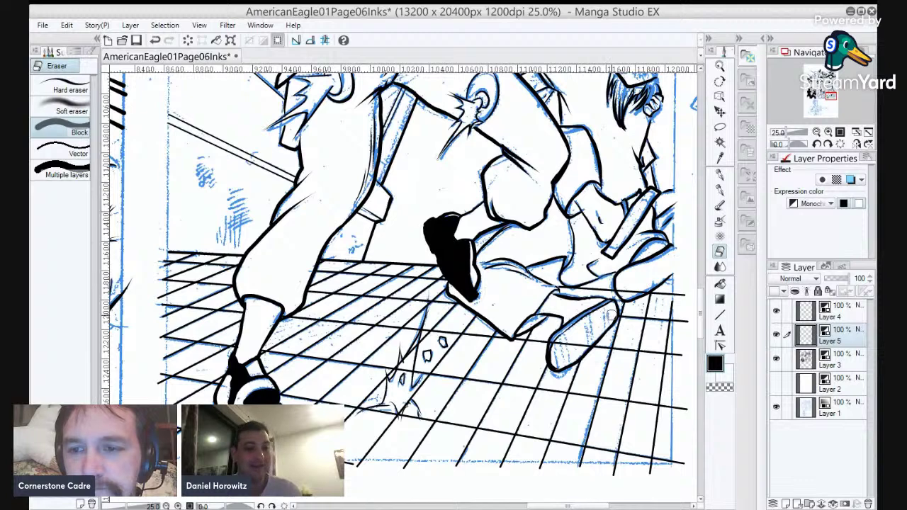
mouse_move(581, 349)
left_mouse_down()
mouse_move(565, 349)
mouse_move(574, 338)
mouse_move(428, 368)
left_mouse_up()
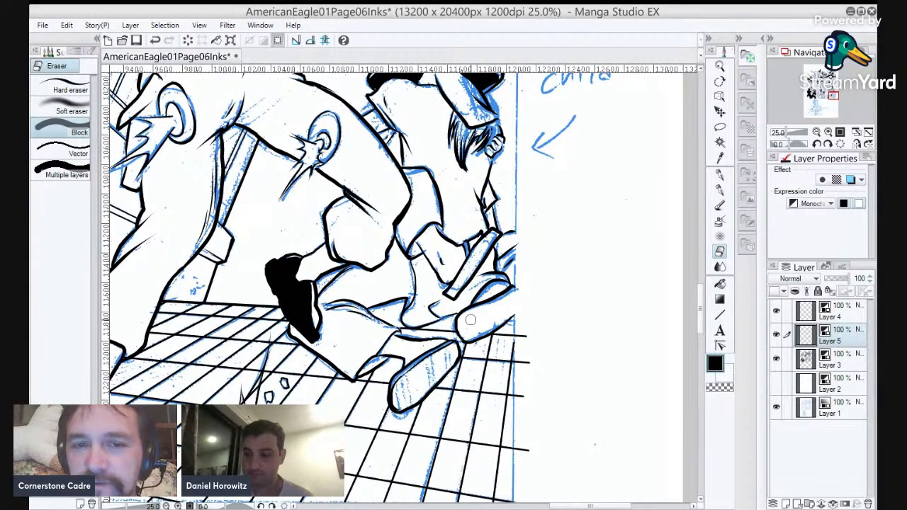
scroll(471, 320, "down", 2)
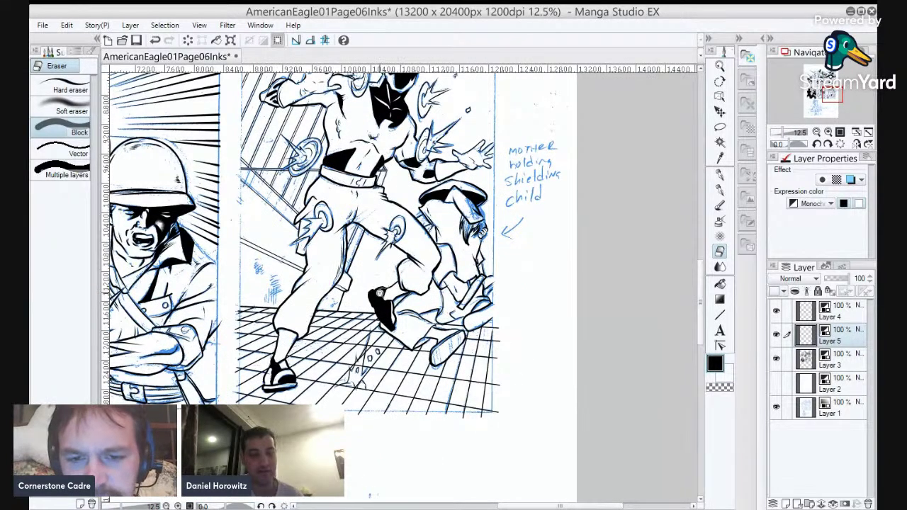
scroll(368, 358, "up", 2)
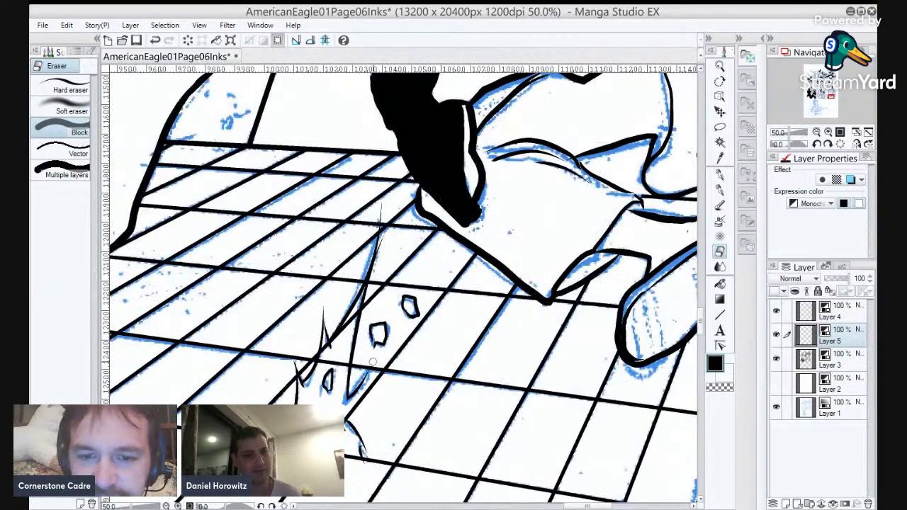
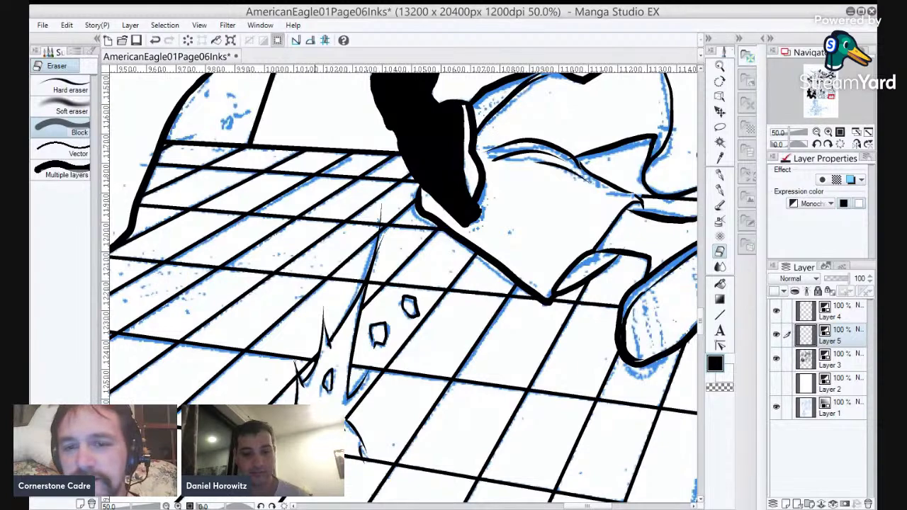
scroll(319, 419, "down", 2)
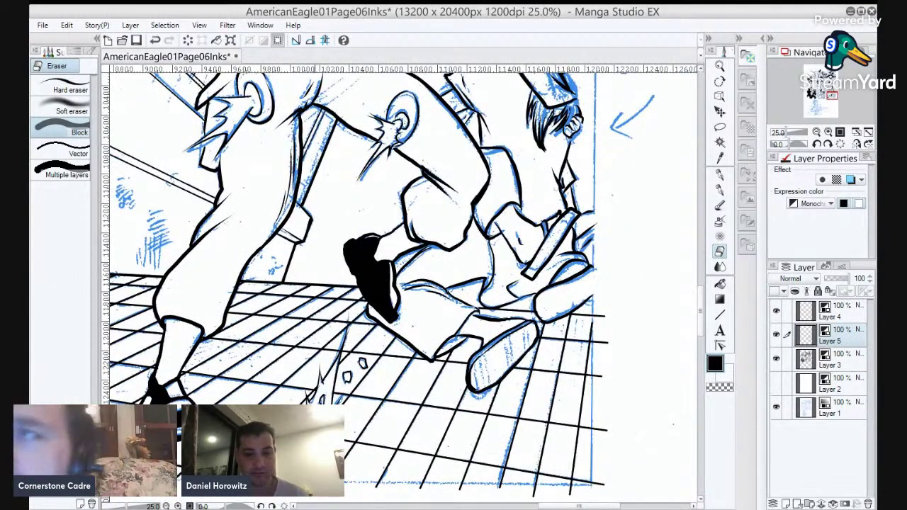
On Layer 3, ink the curved tread lines across the fallen figure's shoe sole with the G-pen, following the blue pencils.
left_click(853, 366)
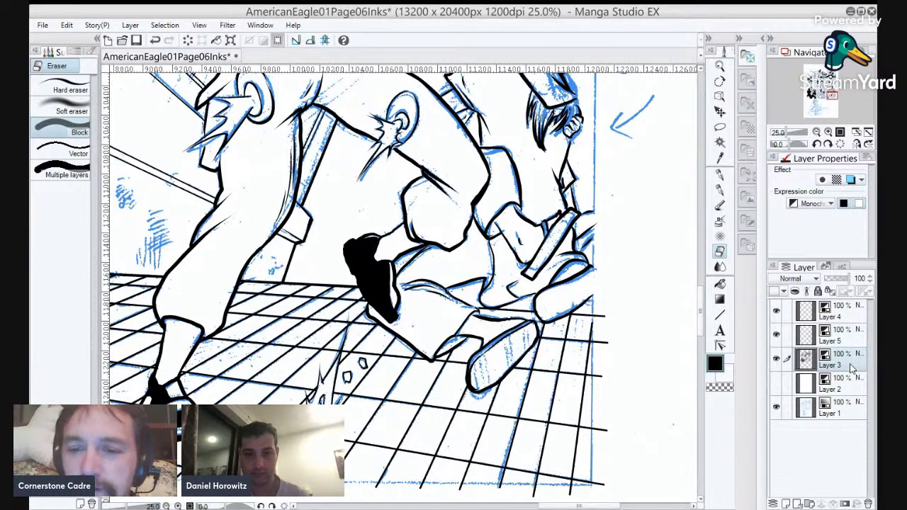
scroll(506, 360, "up", 2)
scroll(507, 360, "up", 3)
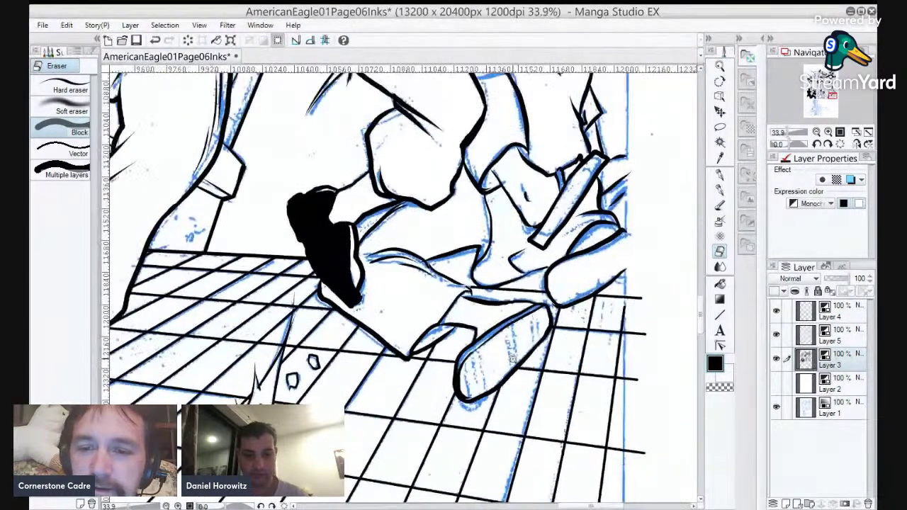
left_click_drag(517, 360, 431, 338)
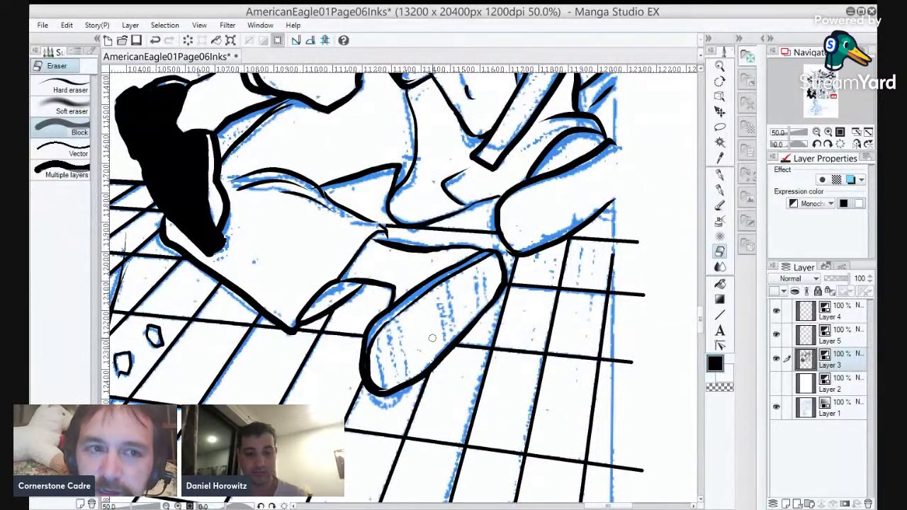
key("p")
left_click_drag(383, 389, 376, 338)
left_click_drag(399, 382, 394, 317)
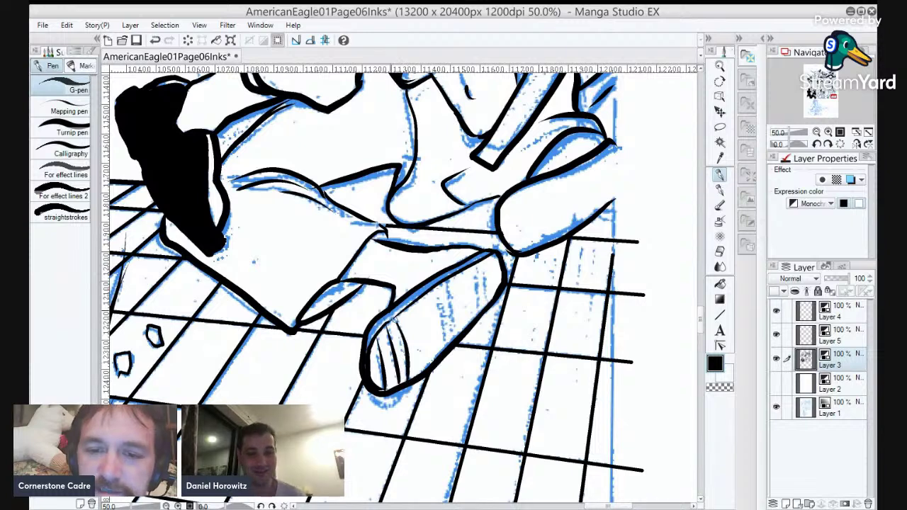
left_click_drag(444, 345, 444, 287)
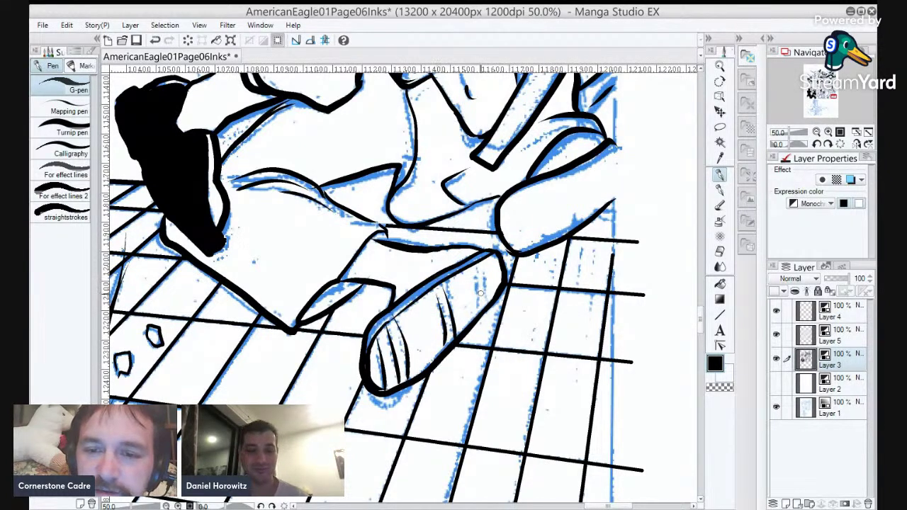
mouse_move(483, 309)
left_mouse_down()
mouse_move(501, 275)
mouse_move(501, 290)
mouse_move(494, 258)
left_mouse_up()
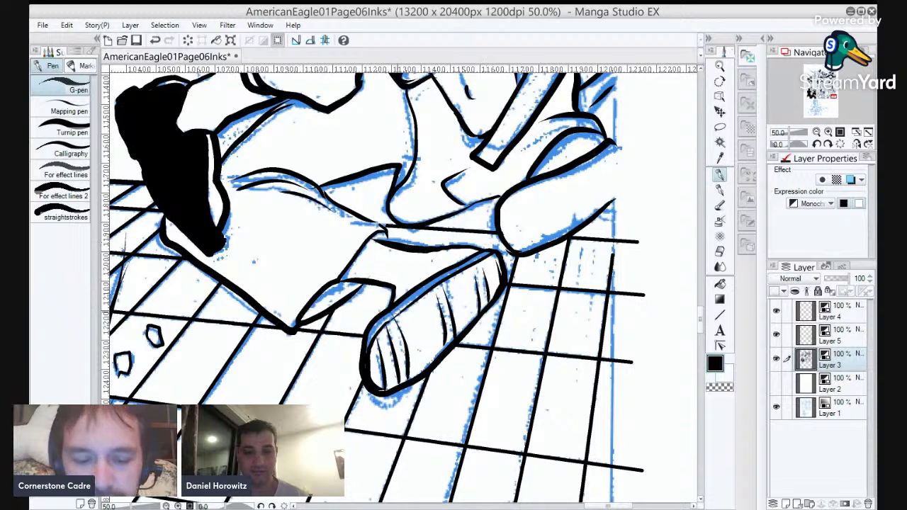
key("c")
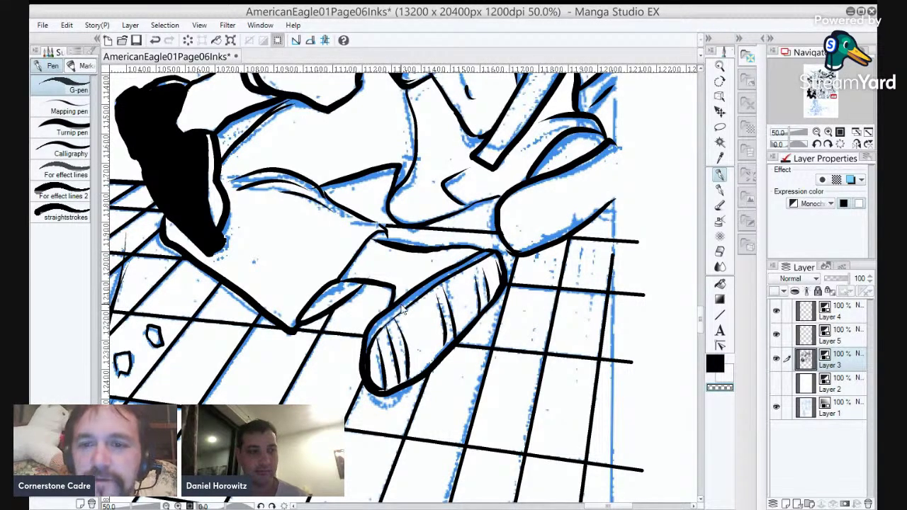
Ink short curved contour lines at both ends of the narrow slanted bar near the panel's right border with the G-pen.
scroll(401, 307, "down", 2)
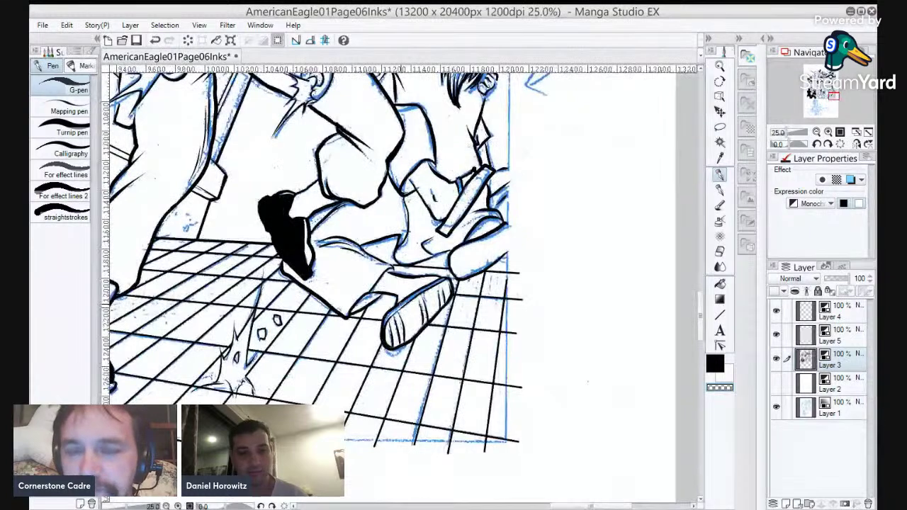
scroll(402, 308, "down", 2)
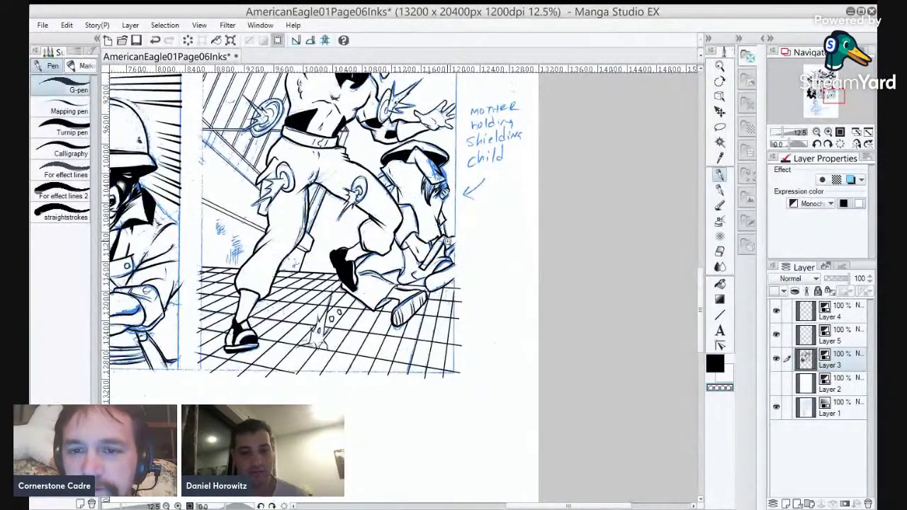
scroll(446, 243, "up", 4)
scroll(447, 243, "up", 1)
key("p")
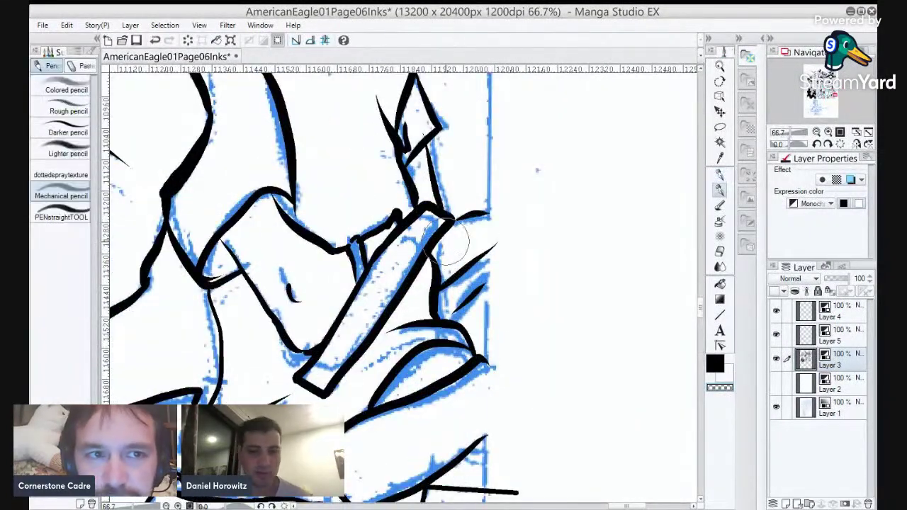
key("p")
key("c")
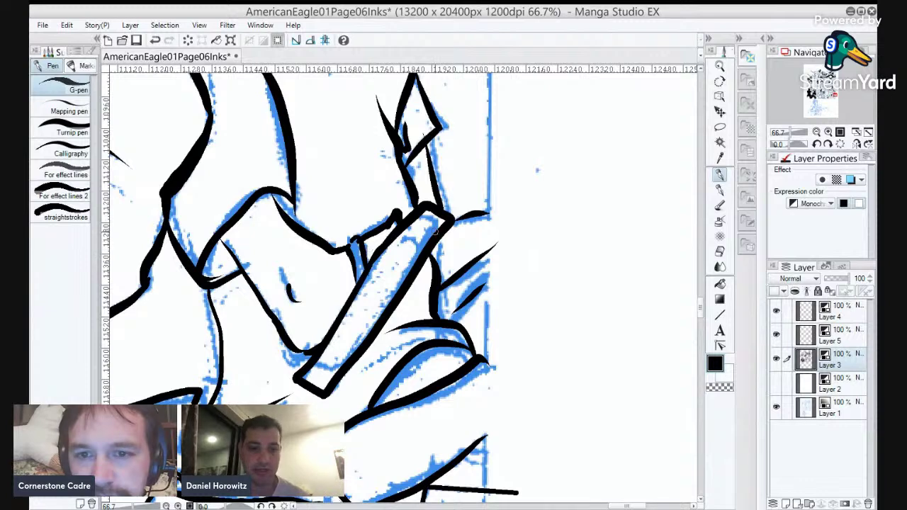
mouse_move(430, 236)
left_mouse_down()
mouse_move(415, 230)
mouse_move(401, 240)
left_mouse_up()
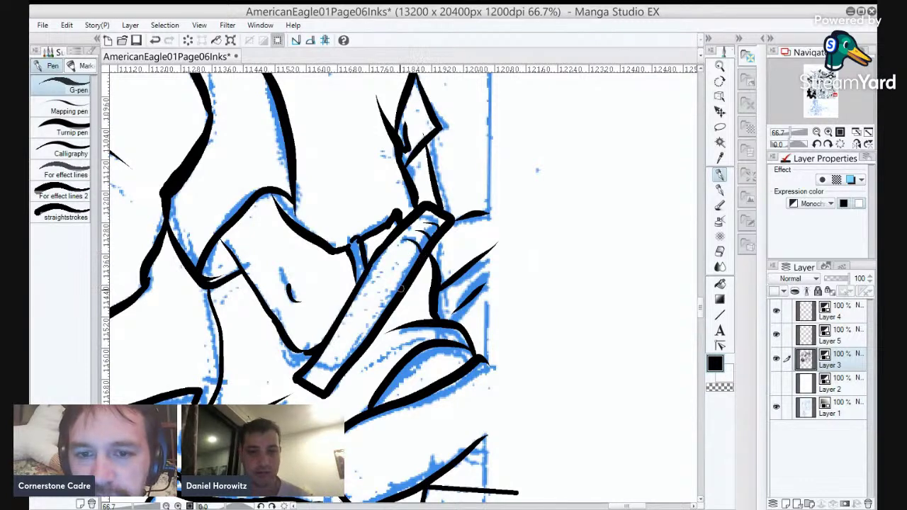
mouse_move(334, 387)
left_mouse_down()
mouse_move(320, 354)
mouse_move(338, 371)
mouse_move(333, 377)
mouse_move(338, 340)
mouse_move(332, 367)
left_mouse_up()
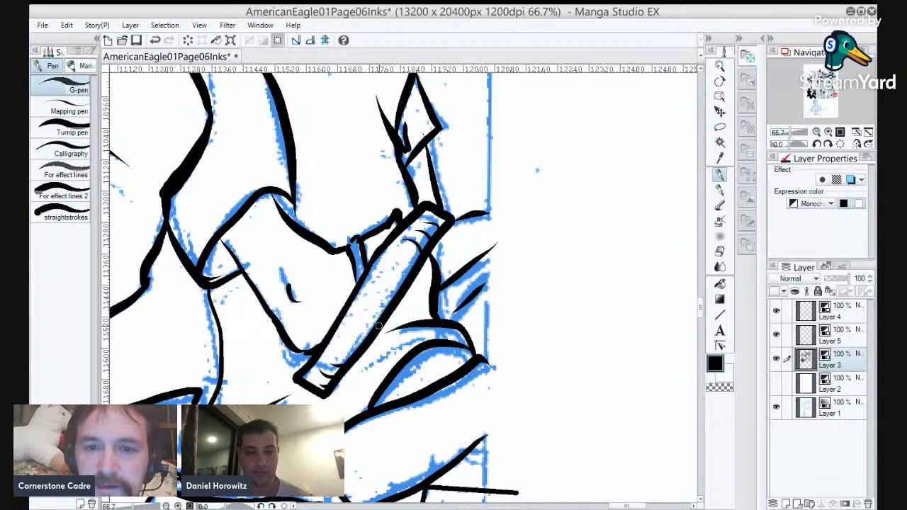
Finish the outline of the small strip beside the slanted bar, select its interior and shade it with a reduced hatching brush, then deselect.
left_click_drag(358, 240, 347, 248)
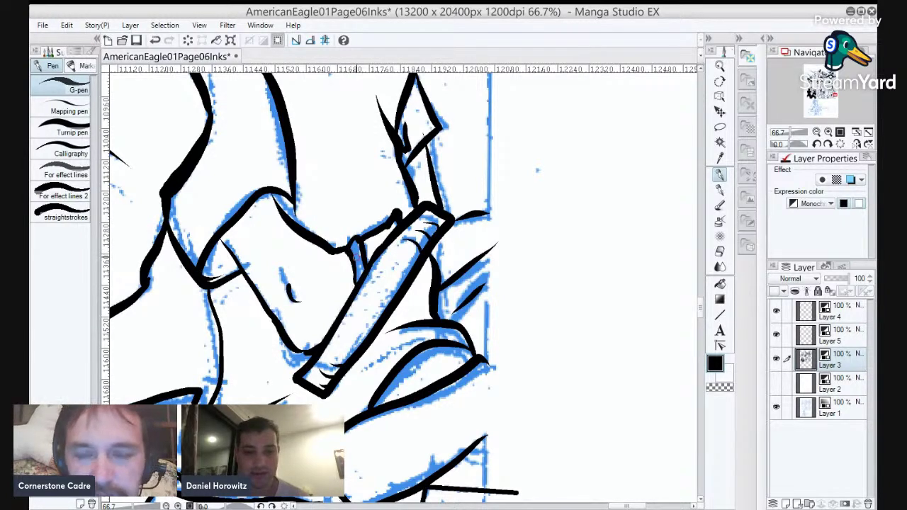
key("w")
left_click(359, 267)
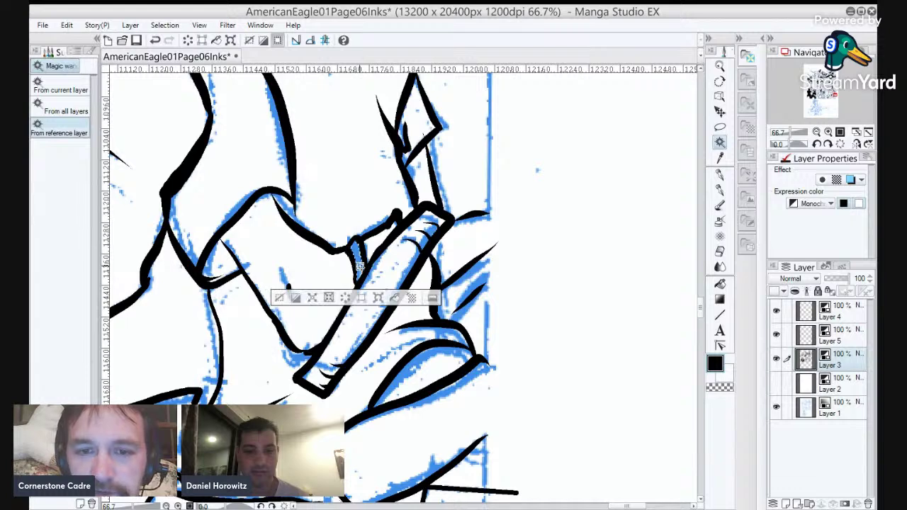
key("b")
key("b")
key("b")
key("bracketleft")
key("bracketleft")
key("bracketleft")
key("bracketleft")
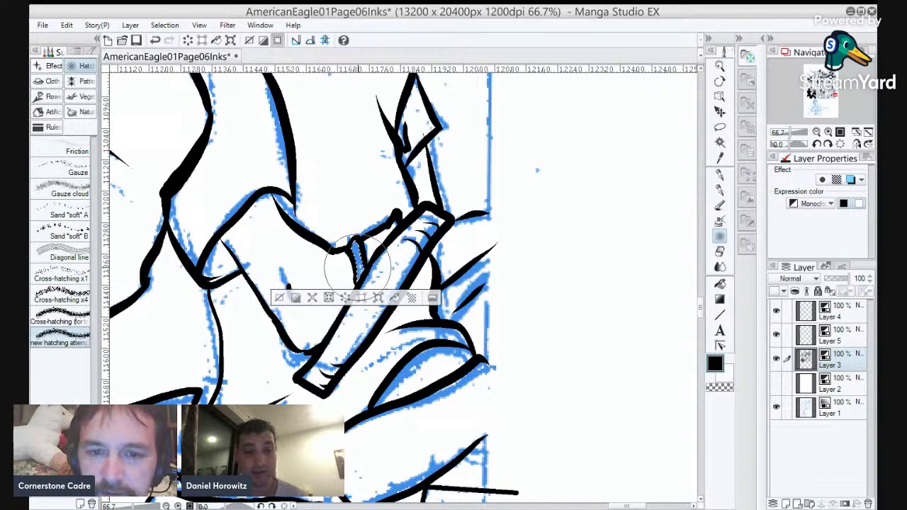
left_click_drag(316, 336, 392, 247)
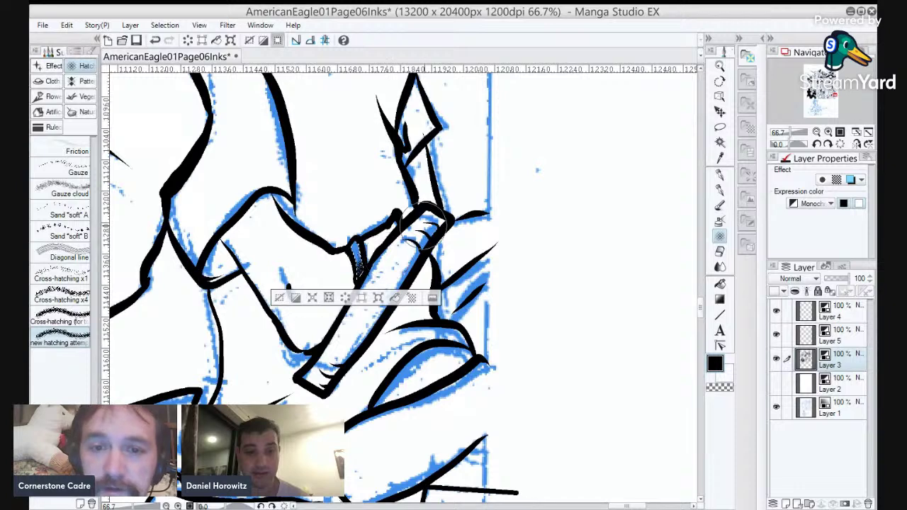
key("ctrl+d")
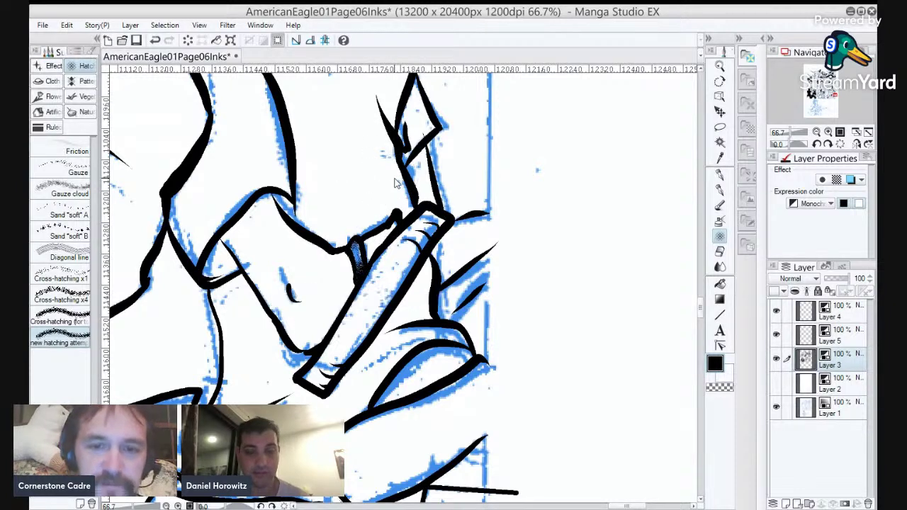
Switch from the hatching brush back to the G-pen for inking on Layer 3.
key("p")
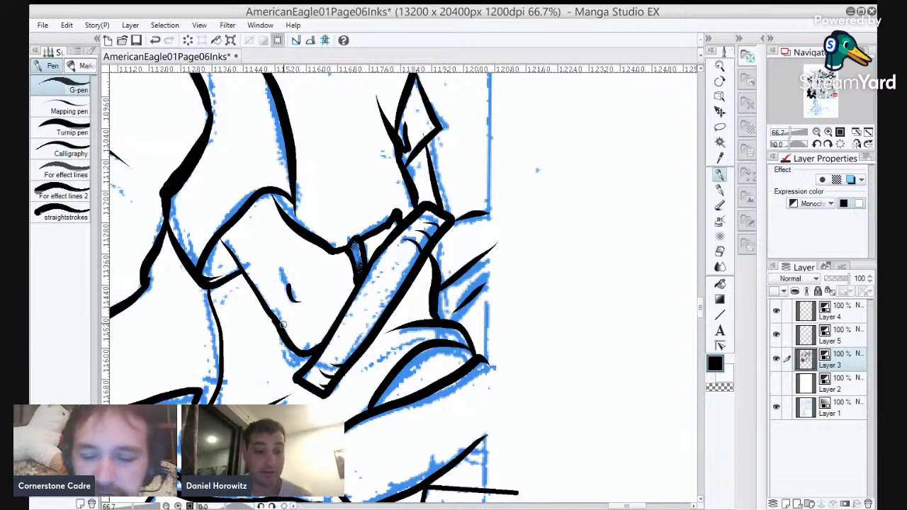
scroll(283, 326, "down", 3)
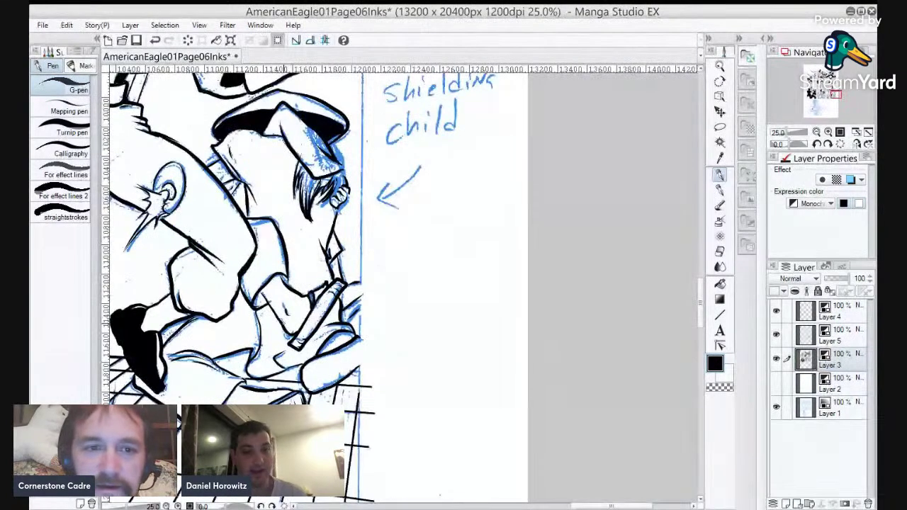
left_click_drag(283, 326, 435, 410)
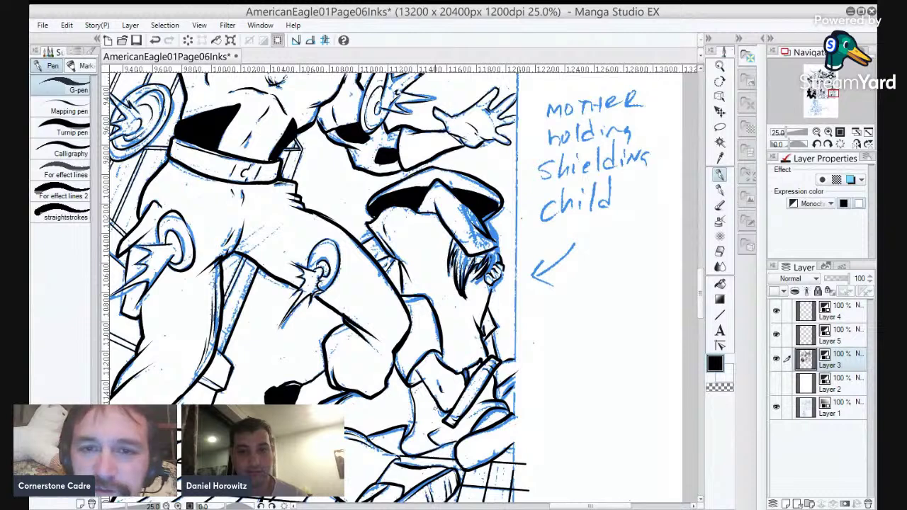
Feather the upper edge of the black elbow patch and the end of the upper-arm shadow on the masked figure's lowered arm.
scroll(400, 147, "up", 4)
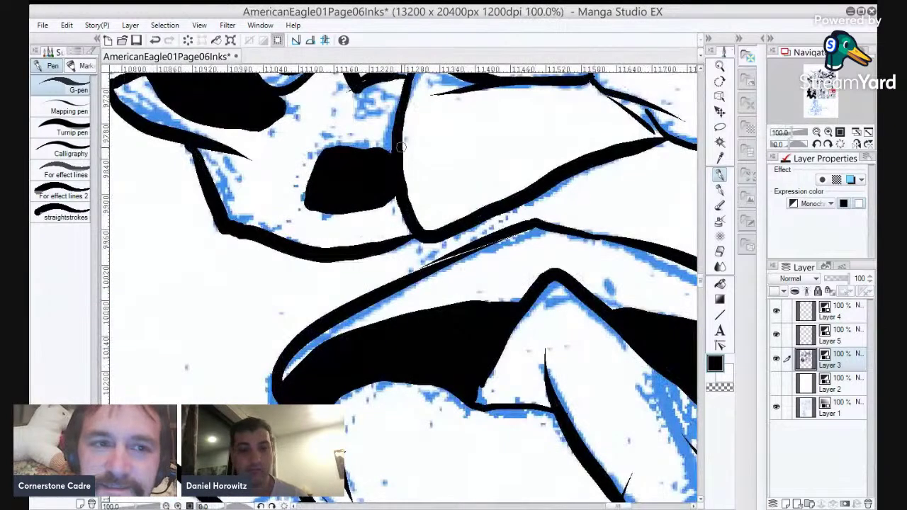
mouse_move(332, 162)
left_mouse_down()
mouse_move(320, 138)
mouse_move(334, 129)
mouse_move(385, 132)
left_mouse_up()
left_click_drag(388, 163, 389, 124)
left_click_drag(350, 167, 368, 295)
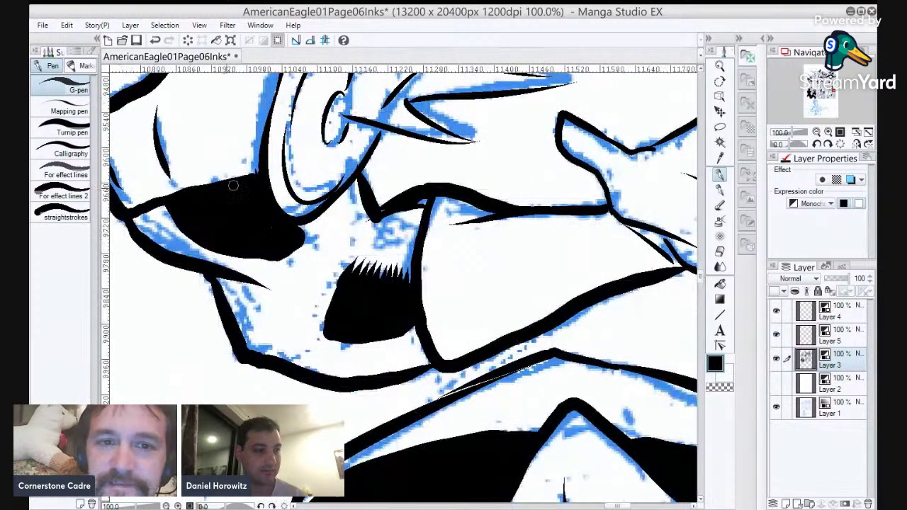
left_click_drag(301, 233, 323, 218)
left_click_drag(292, 245, 319, 232)
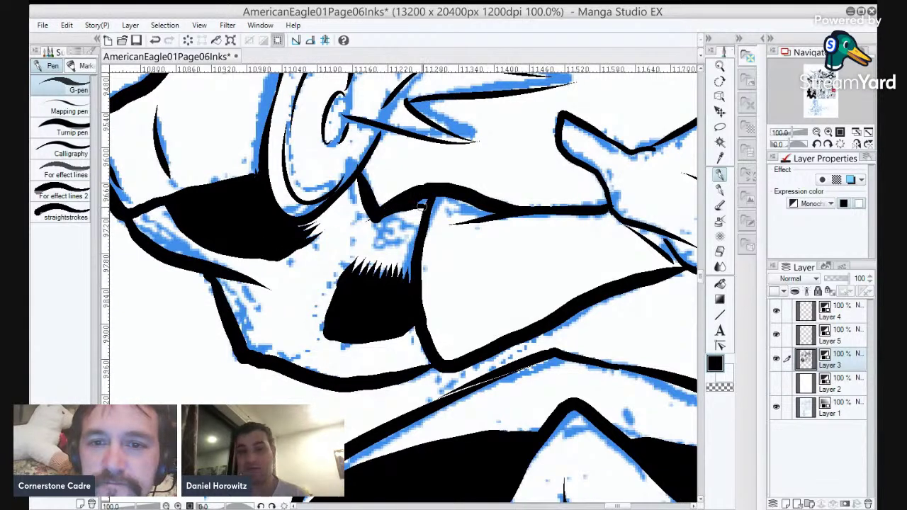
Ink a curved muscle contour and thin tapering lines toward the wrist on the masked figure's forearm.
left_click_drag(465, 324, 556, 267)
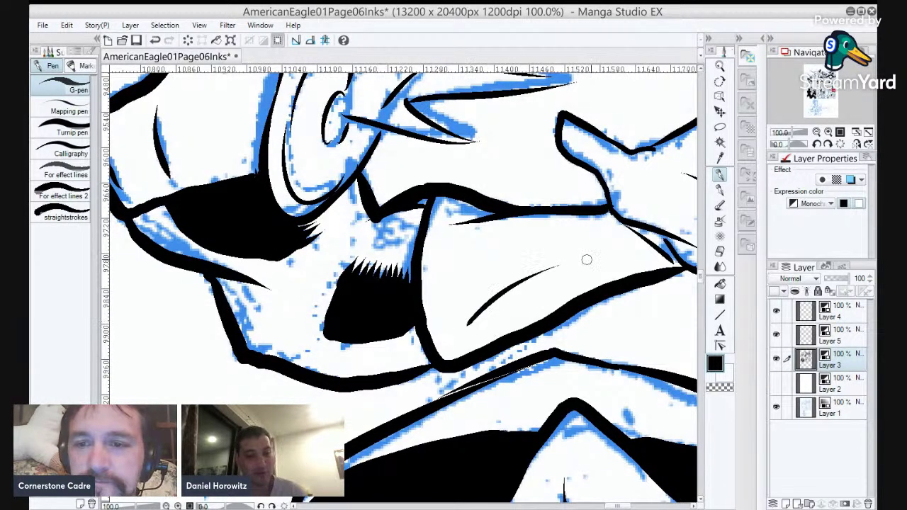
left_click_drag(657, 252, 595, 262)
key("ctrl+z")
left_click_drag(648, 238, 530, 257)
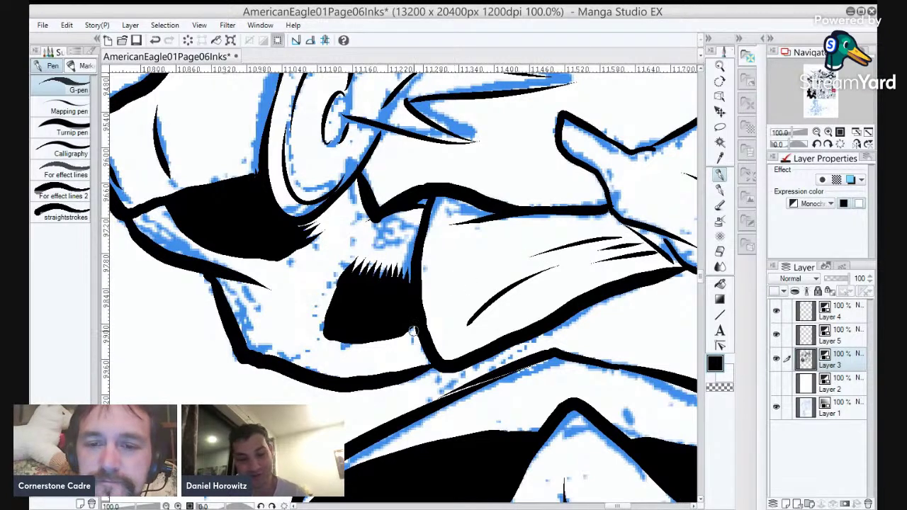
Add strokes along the lower edges of the black elbow patch and the upper-arm shadow.
left_click_drag(421, 335, 332, 344)
left_click_drag(429, 342, 352, 354)
left_click_drag(230, 252, 307, 245)
Ink a short connecting line between the masked figure's chest and upper arm at the armpit.
scroll(318, 235, "down", 4)
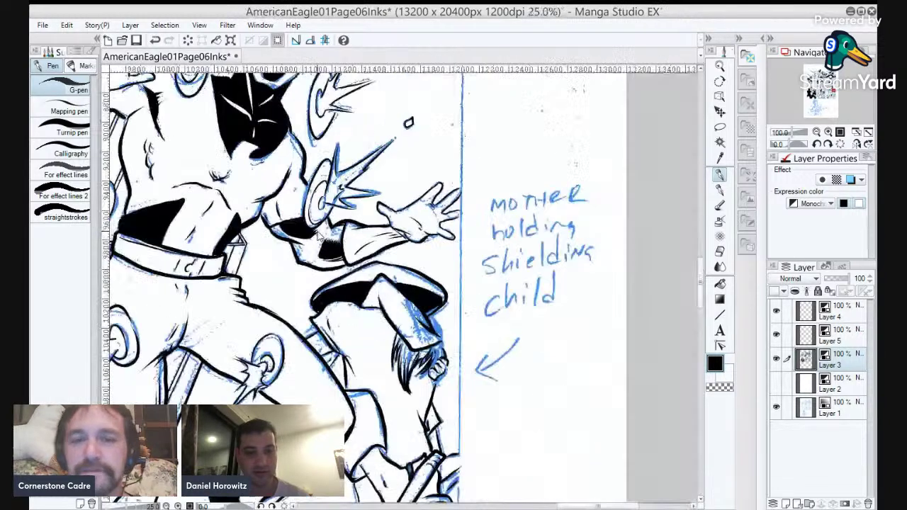
left_click_drag(316, 231, 454, 312)
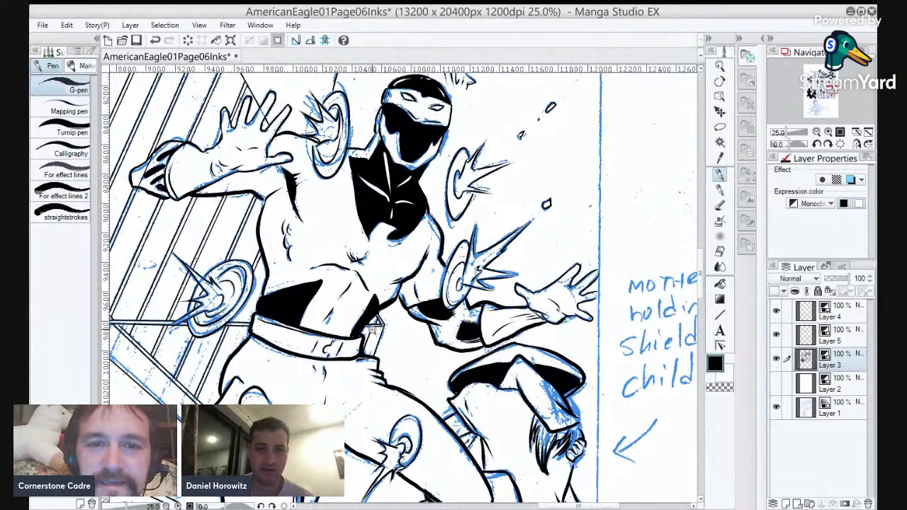
scroll(296, 176, "up", 2)
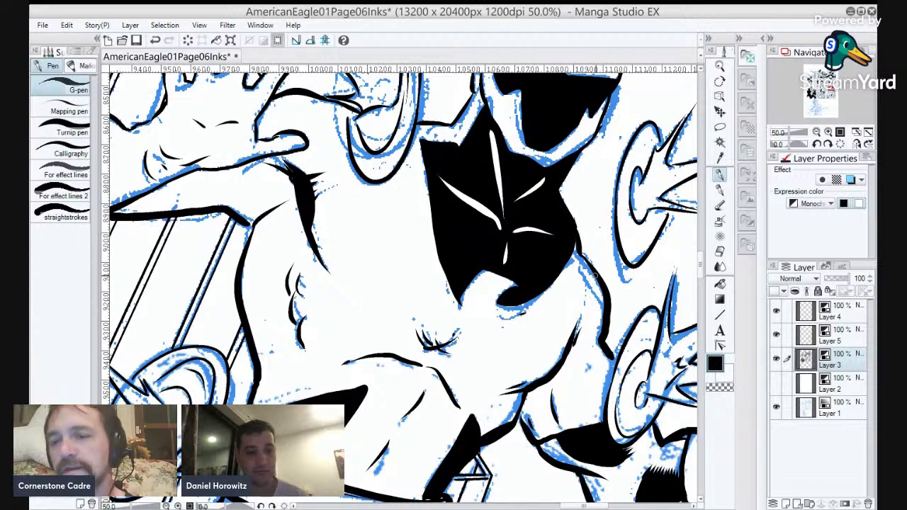
left_click_drag(602, 343, 577, 338)
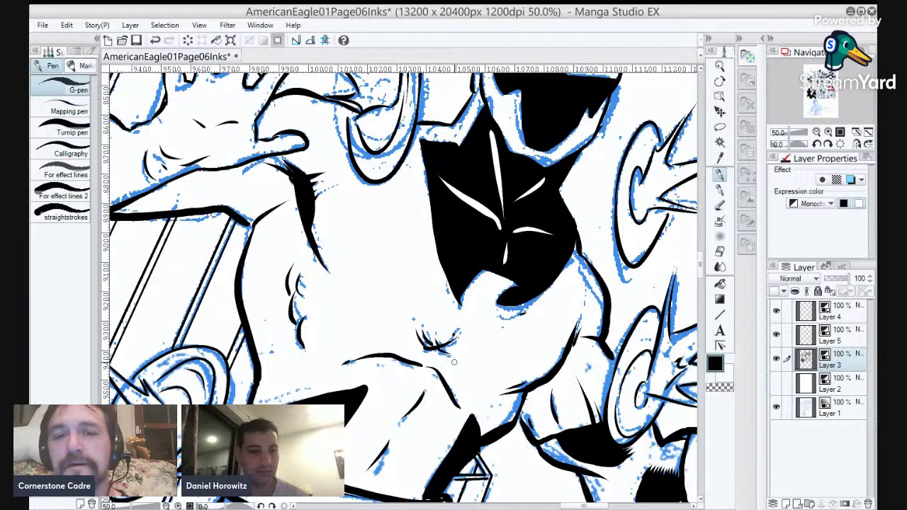
Hatch the lower wall texture patch behind the masked figure's leg with slanted tapering strokes over the blue pencils.
scroll(455, 362, "down", 2)
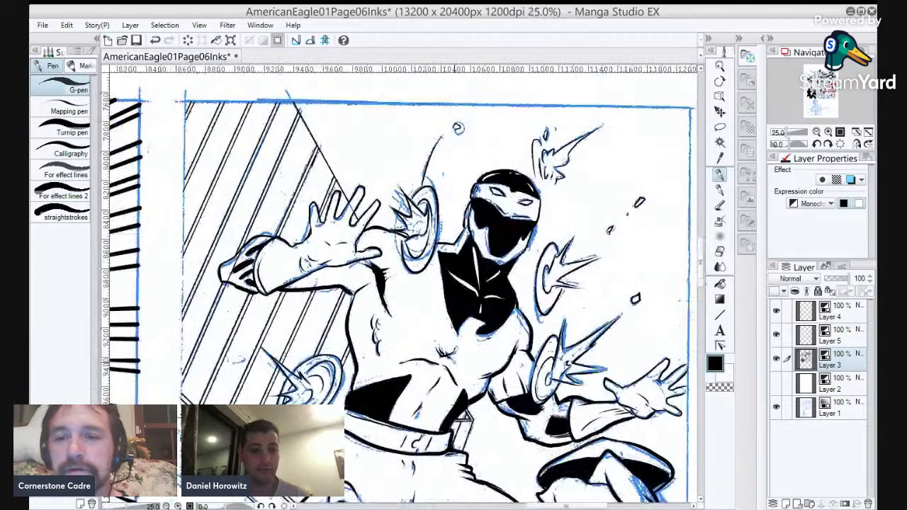
scroll(172, 312, "down", 1)
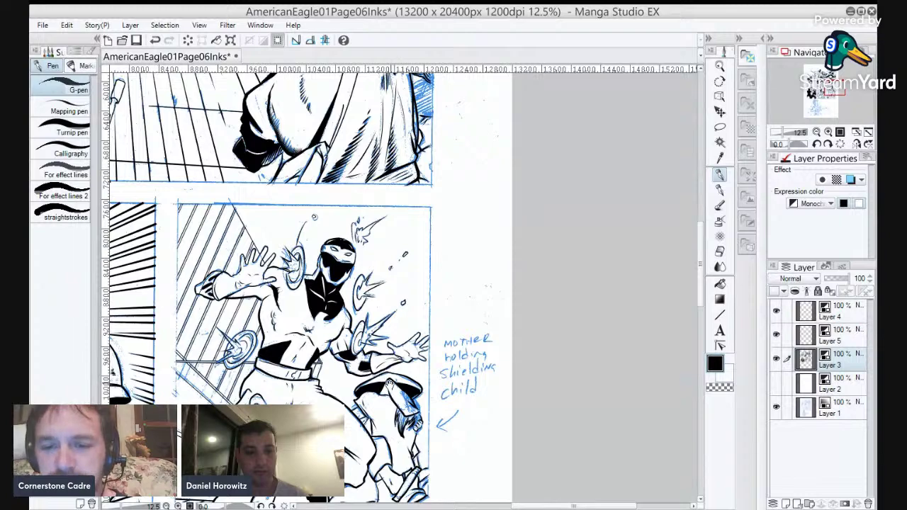
left_click_drag(386, 398, 429, 268)
left_click_drag(261, 360, 469, 318)
scroll(419, 238, "up", 4)
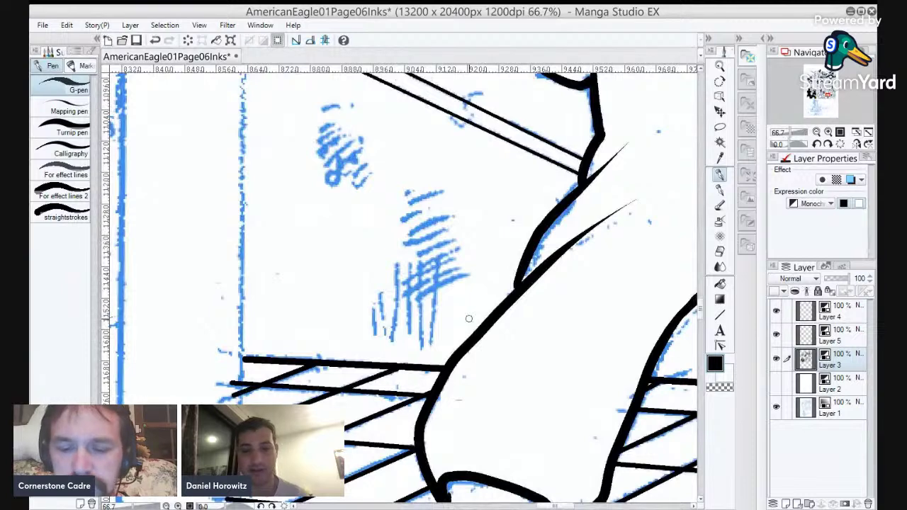
mouse_move(404, 307)
left_mouse_down()
mouse_move(482, 266)
mouse_move(418, 287)
mouse_move(470, 261)
left_mouse_up()
mouse_move(398, 287)
left_mouse_down()
mouse_move(496, 243)
mouse_move(473, 247)
left_mouse_up()
mouse_move(411, 263)
left_mouse_down()
mouse_move(480, 235)
mouse_move(461, 236)
left_mouse_up()
mouse_move(405, 248)
left_mouse_down()
mouse_move(469, 224)
mouse_move(457, 214)
left_mouse_up()
mouse_move(394, 231)
left_mouse_down()
mouse_move(441, 212)
mouse_move(449, 202)
mouse_move(438, 195)
mouse_move(459, 189)
mouse_move(445, 188)
left_mouse_up()
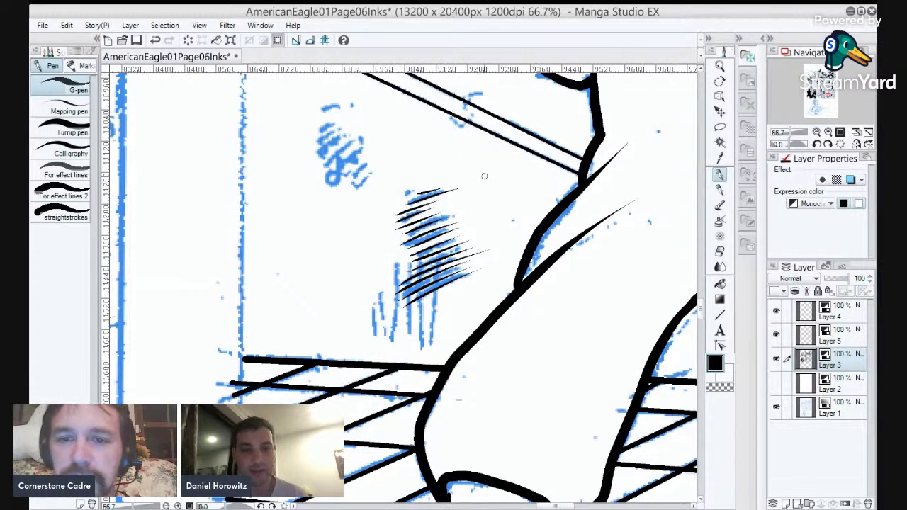
Cross-hatch the lower wall texture patch with near-vertical strokes, extending them below the slanted hatching.
mouse_move(442, 248)
left_mouse_down()
mouse_move(434, 328)
mouse_move(424, 337)
left_mouse_up()
left_click_drag(422, 282, 414, 342)
mouse_move(419, 257)
left_mouse_down()
mouse_move(406, 340)
mouse_move(394, 332)
left_mouse_up()
left_click_drag(393, 288, 380, 341)
left_click_drag(376, 303, 372, 338)
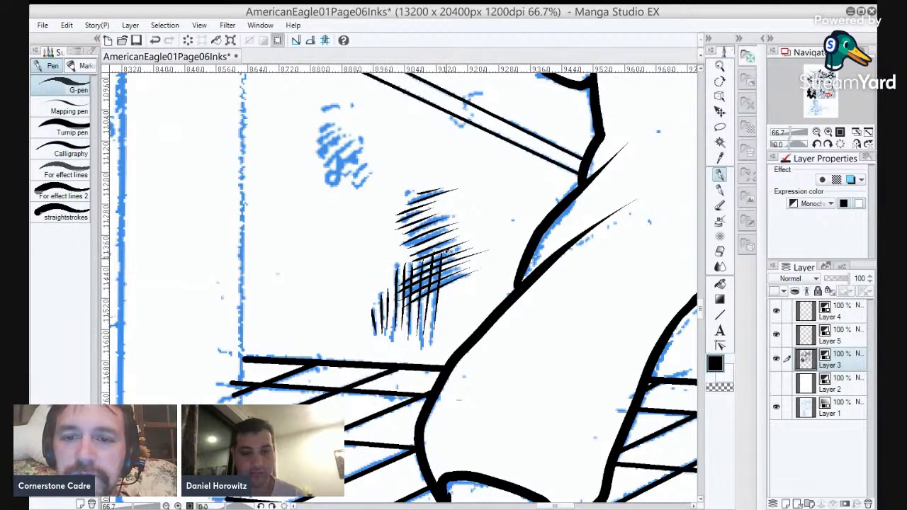
left_click_drag(419, 196, 421, 241)
Ink the upper wall texture patch with diagonal hatching crossed by steeper strokes.
mouse_move(377, 187)
left_mouse_down()
mouse_move(378, 270)
mouse_move(370, 259)
mouse_move(386, 244)
left_mouse_up()
mouse_move(354, 269)
left_mouse_down()
mouse_move(383, 237)
mouse_move(343, 271)
left_mouse_up()
mouse_move(391, 212)
left_mouse_down()
mouse_move(334, 268)
mouse_move(327, 262)
left_mouse_up()
left_click_drag(389, 193, 328, 242)
mouse_move(360, 207)
left_mouse_down()
mouse_move(322, 244)
mouse_move(315, 234)
left_mouse_up()
mouse_move(359, 190)
left_mouse_down()
mouse_move(320, 210)
mouse_move(328, 257)
left_mouse_up()
left_click_drag(331, 208, 337, 265)
left_click_drag(341, 225, 346, 254)
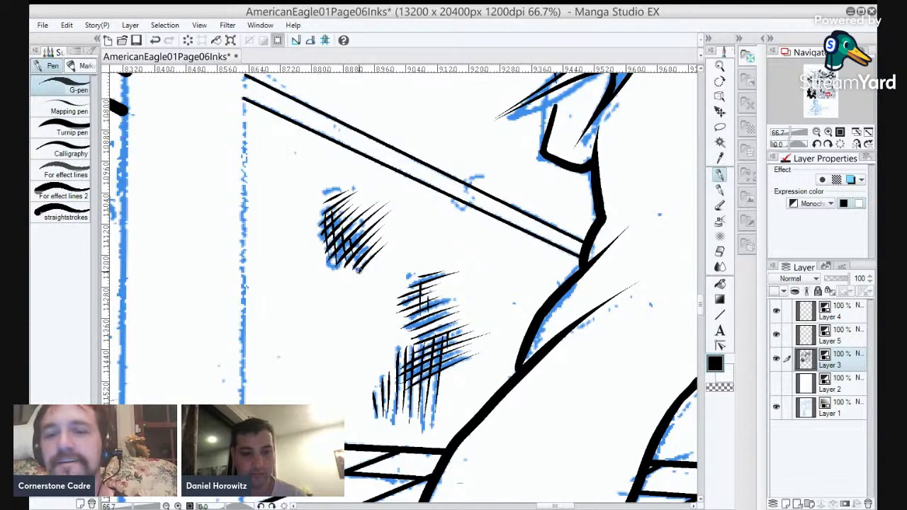
Close the gap in the outline beneath the impact spikes beside the masked figure's leg, joining it to the spike above.
scroll(360, 276, "down", 2)
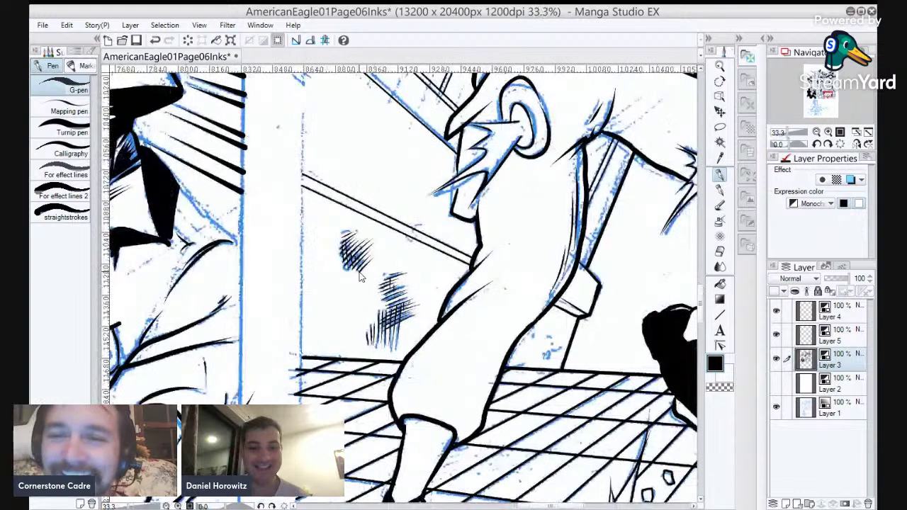
left_click_drag(455, 191, 510, 214)
scroll(508, 213, "up", 2)
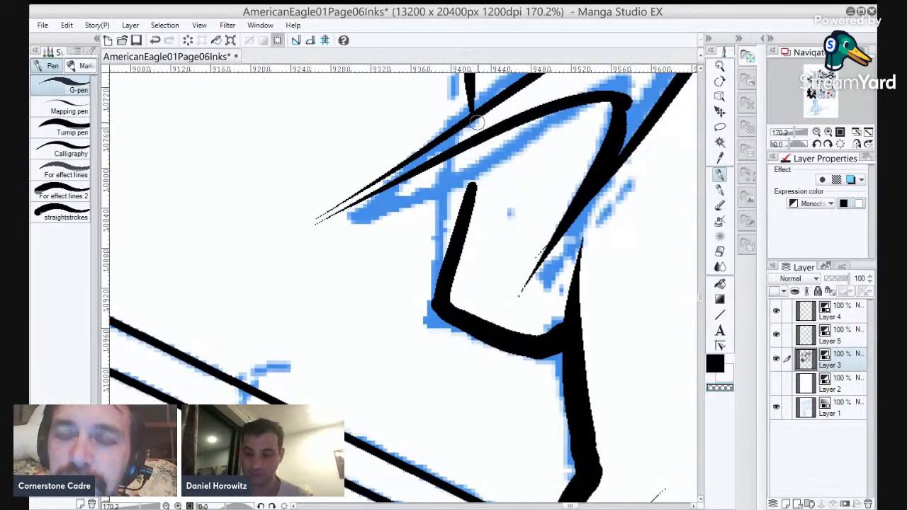
left_click_drag(478, 146, 466, 199)
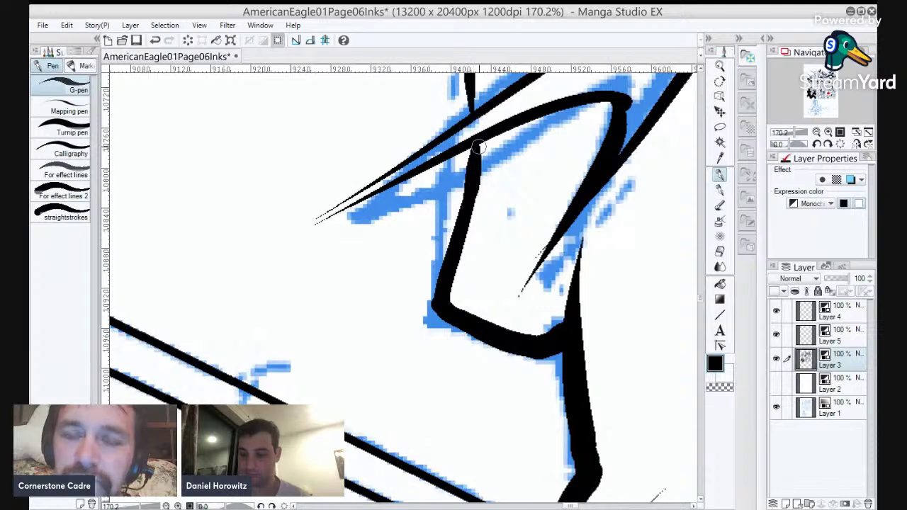
Ink the profile of the shouting soldier's nose in the bottom panel, from the tip up along the bridge to the brow.
scroll(480, 151, "down", 6)
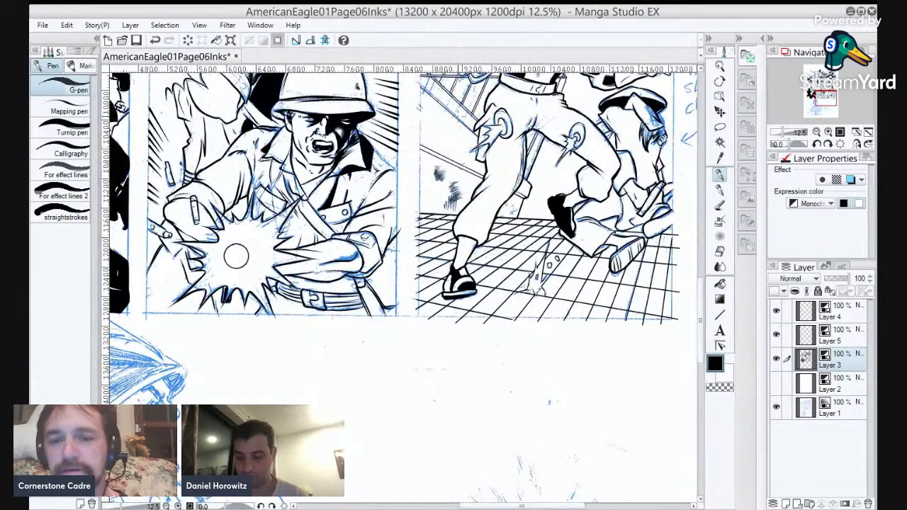
left_click_drag(272, 371, 432, 207)
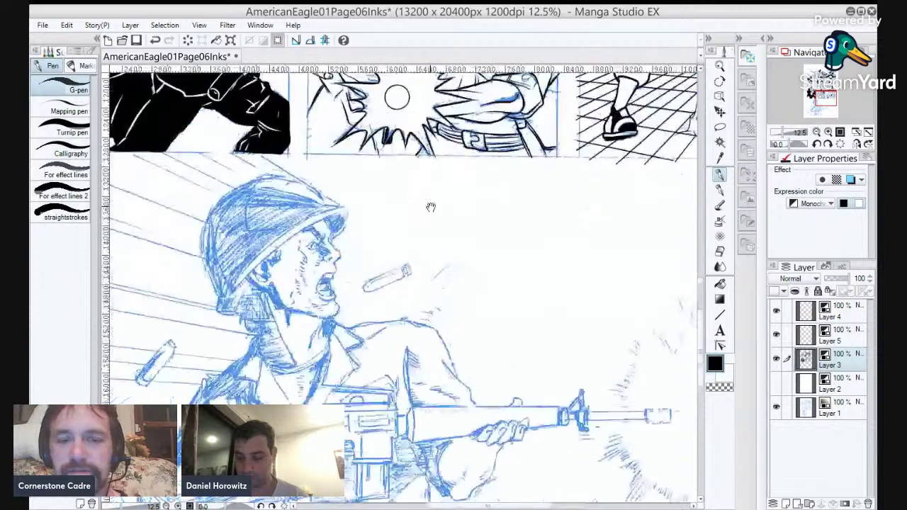
left_click_drag(278, 228, 377, 253)
scroll(366, 252, "up", 1)
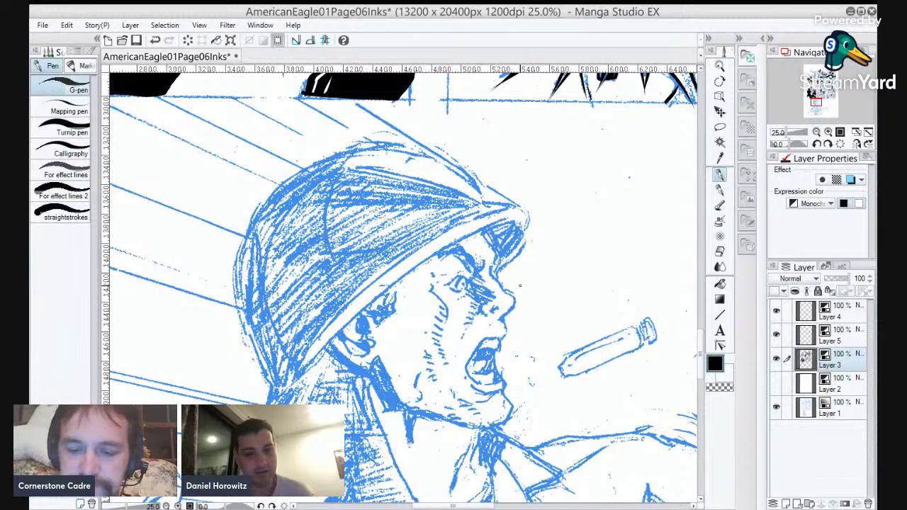
scroll(521, 291, "up", 1)
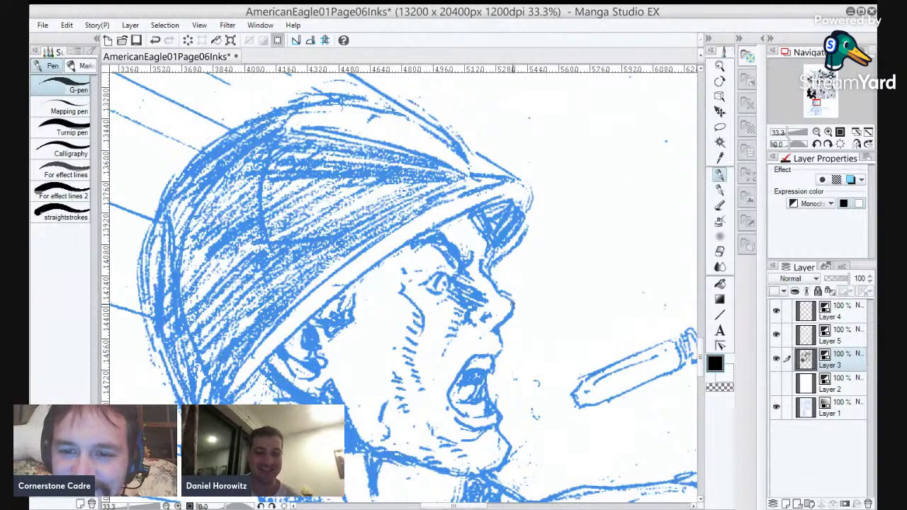
mouse_move(514, 303)
left_mouse_down()
mouse_move(492, 330)
mouse_move(514, 302)
mouse_move(493, 217)
mouse_move(445, 184)
mouse_move(492, 287)
left_mouse_up()
key("ctrl+z")
left_click(493, 288, "ctrl")
scroll(492, 287, "up", 2)
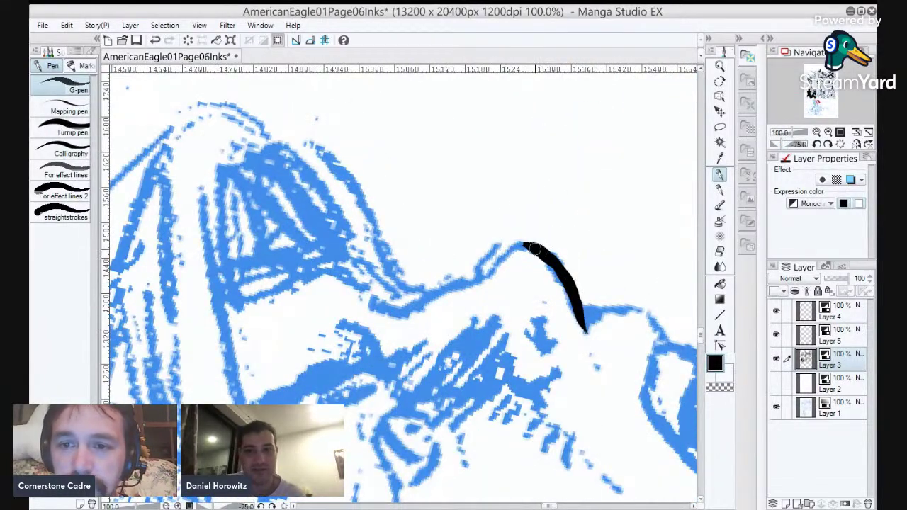
left_click_drag(530, 245, 490, 271)
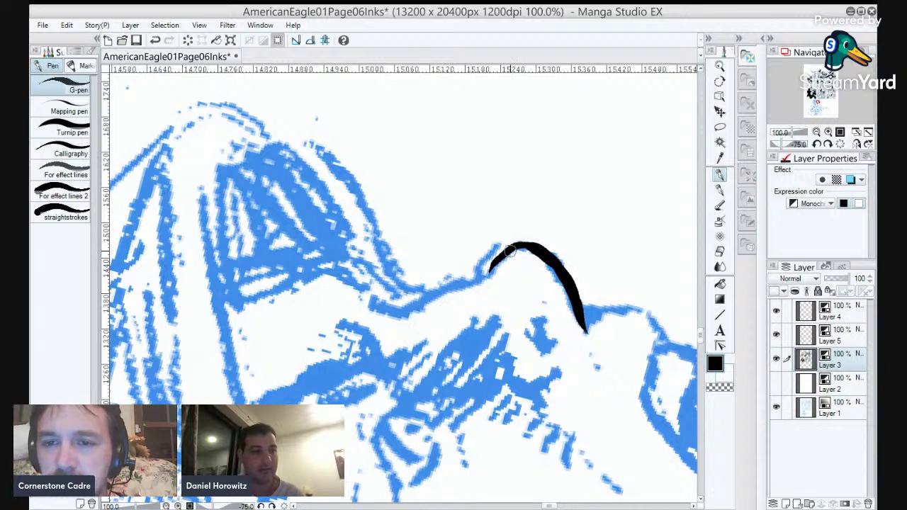
mouse_move(502, 260)
left_mouse_down()
mouse_move(402, 318)
mouse_move(436, 292)
mouse_move(406, 312)
mouse_move(358, 316)
left_mouse_up()
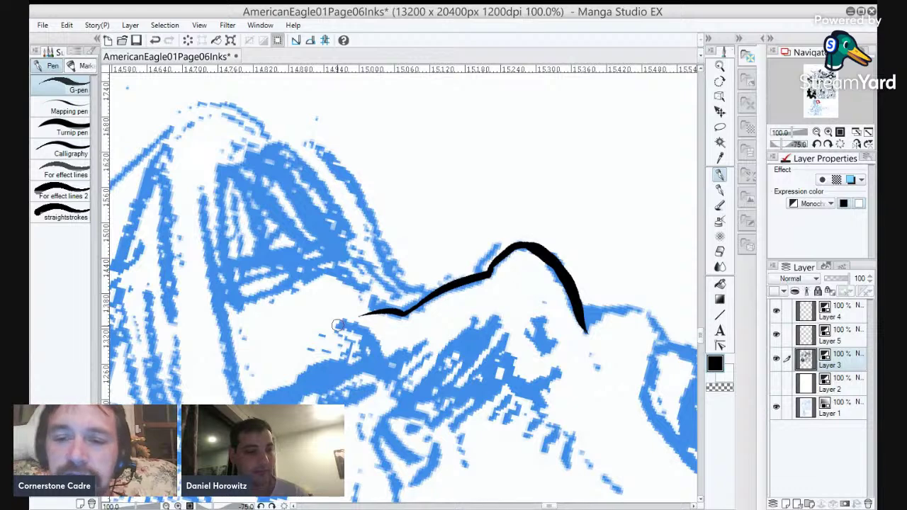
Ink the soldier's nostril and the curved wing of the nose around it.
mouse_move(547, 317)
left_mouse_down()
mouse_move(540, 344)
mouse_move(553, 333)
left_mouse_up()
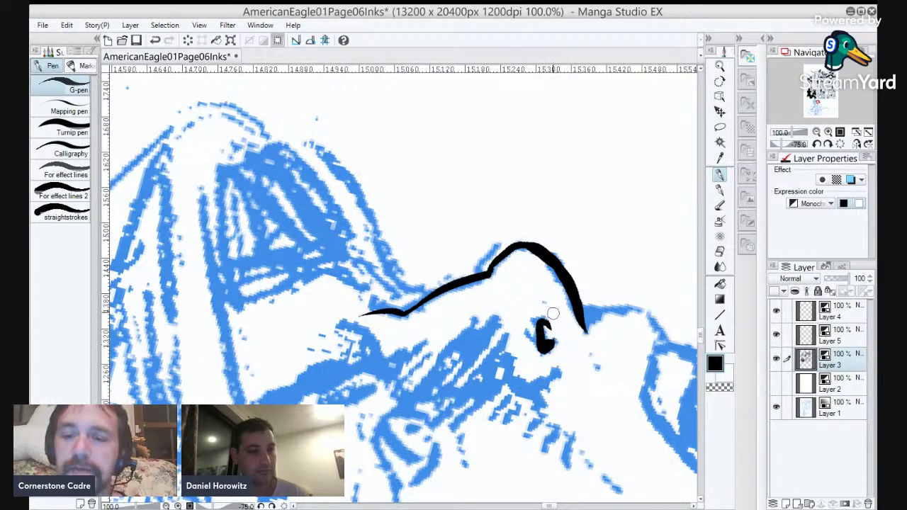
scroll(553, 313, "down", 1)
mouse_move(502, 330)
left_mouse_down()
mouse_move(524, 358)
mouse_move(570, 328)
left_mouse_up()
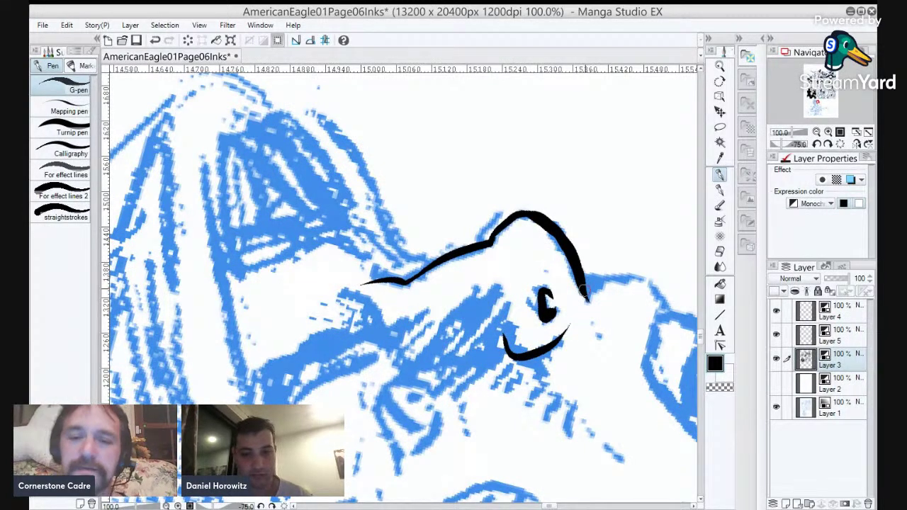
Ink the frown crease above the soldier's nose and the long curved line along the underside of his eyebrow.
left_click_drag(383, 324, 330, 292)
mouse_move(394, 310)
left_mouse_down()
mouse_move(468, 272)
mouse_move(505, 279)
left_mouse_up()
key("r")
key("p")
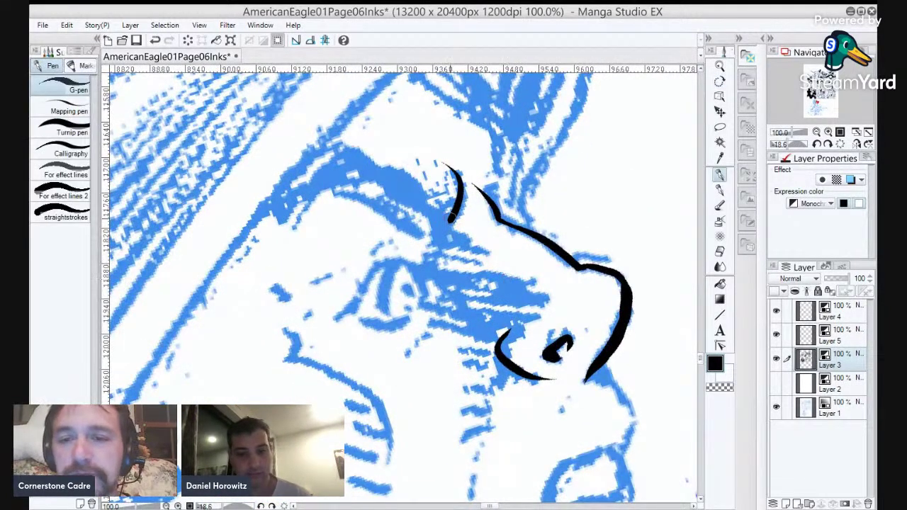
mouse_move(453, 213)
left_mouse_down()
mouse_move(426, 231)
mouse_move(273, 218)
left_mouse_up()
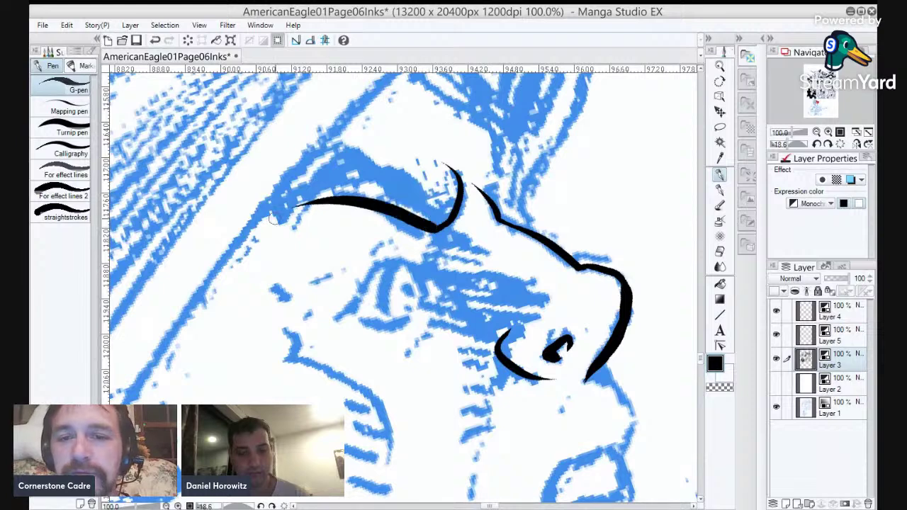
Outline the soldier's eyebrow with feathered hair strokes and an inner lower contour, and fill the enclosed shape with black.
mouse_move(459, 206)
left_mouse_down()
mouse_move(429, 205)
mouse_move(444, 201)
mouse_move(344, 166)
mouse_move(367, 149)
mouse_move(327, 165)
left_mouse_up()
mouse_move(350, 153)
left_mouse_down()
mouse_move(320, 167)
mouse_move(277, 221)
mouse_move(331, 196)
left_mouse_up()
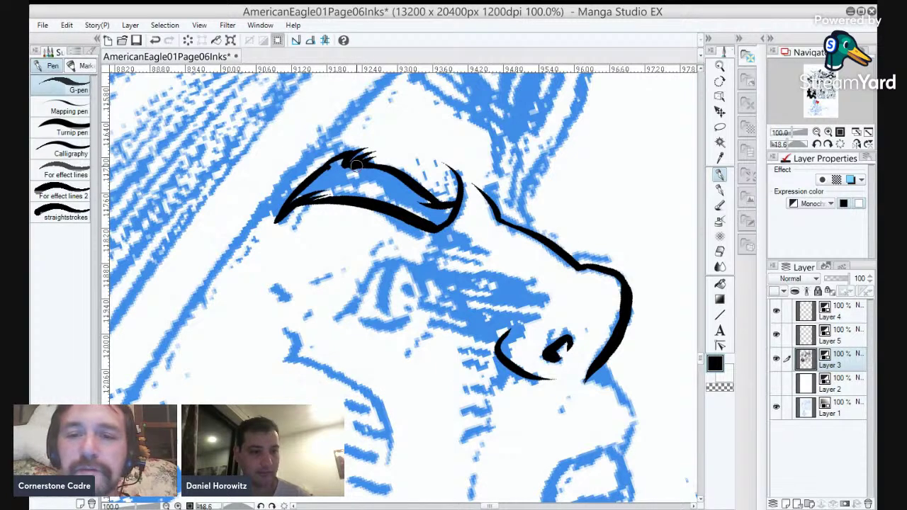
mouse_move(453, 214)
left_mouse_down()
mouse_move(329, 188)
mouse_move(315, 195)
left_mouse_up()
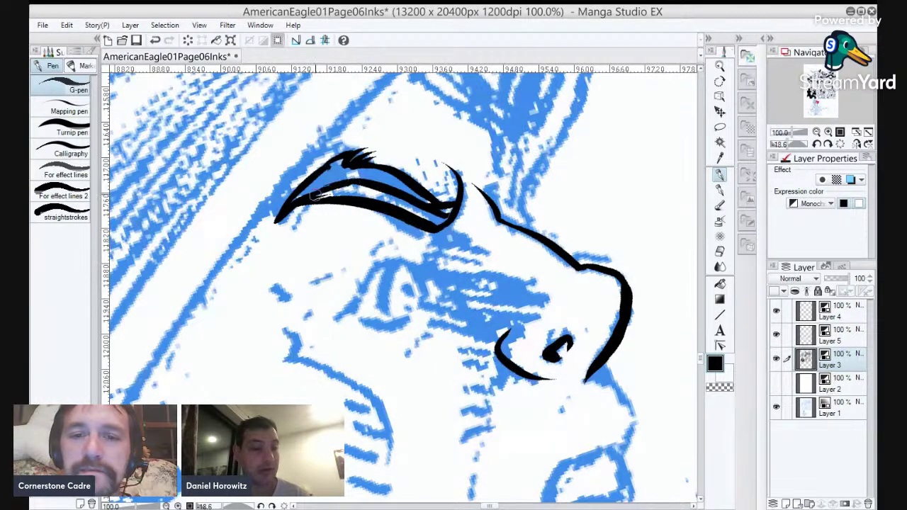
key("g")
left_click(387, 174)
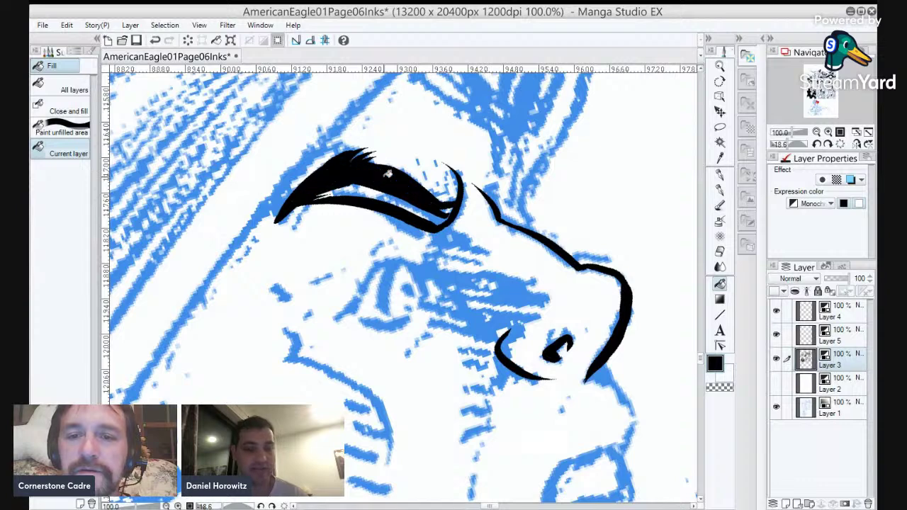
Ink the soldier's eye with the G-pen: the almond outline, the curved iris edge, the pupil and a short tick at the inner corner.
key("p")
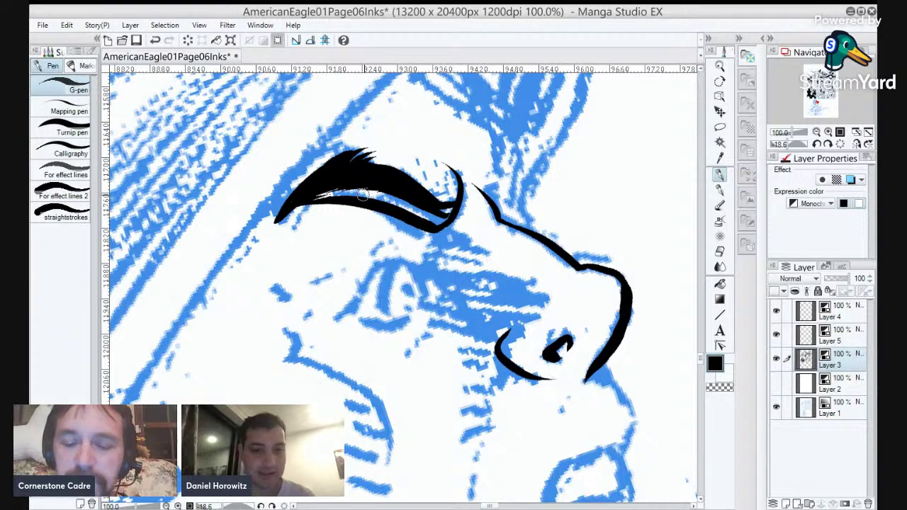
mouse_move(426, 268)
left_mouse_down()
mouse_move(403, 258)
mouse_move(352, 294)
mouse_move(331, 329)
mouse_move(415, 319)
left_mouse_up()
mouse_move(421, 266)
left_mouse_down()
mouse_move(402, 312)
mouse_move(419, 308)
left_mouse_up()
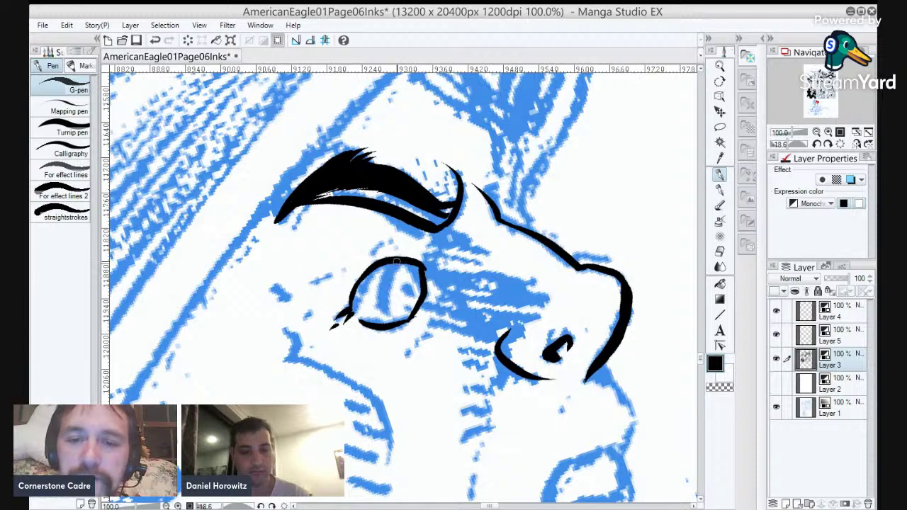
left_click_drag(394, 261, 391, 318)
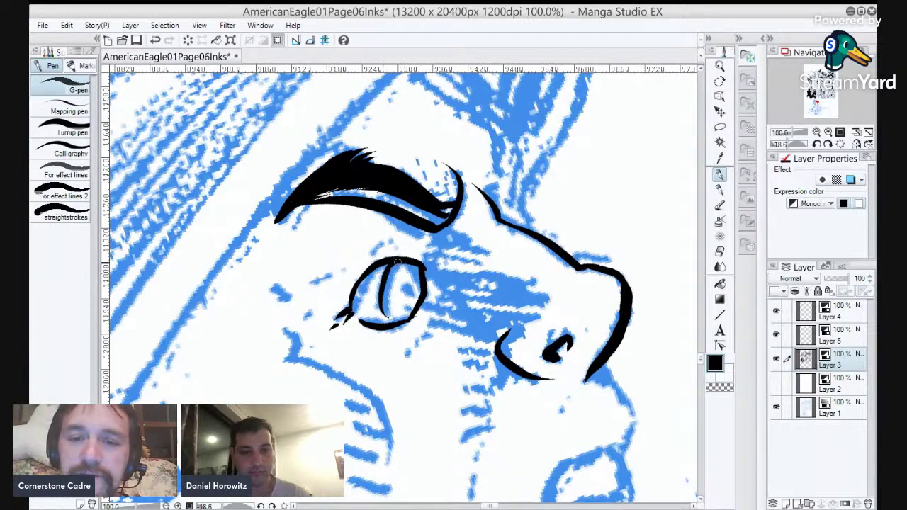
left_click_drag(410, 285, 411, 290)
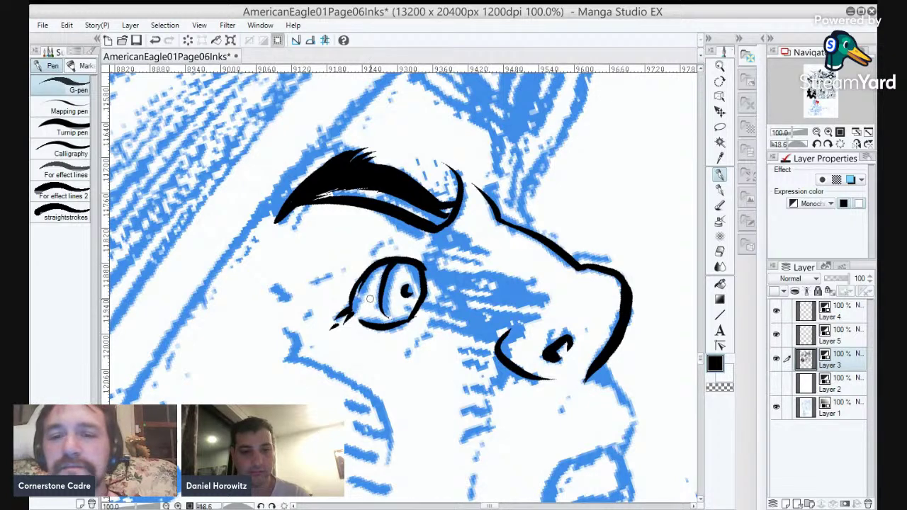
left_click_drag(422, 268, 435, 262)
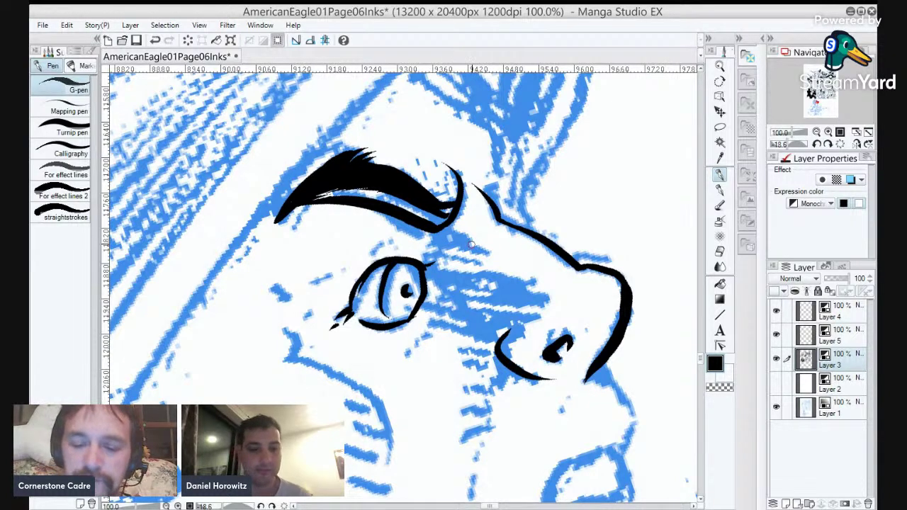
Hatch the shadow between the soldier's eye and nose with long tapered strokes running from beneath the brow toward the nostril wing.
left_click(783, 144)
mouse_move(396, 232)
left_mouse_down()
mouse_move(451, 204)
mouse_move(458, 216)
left_mouse_up()
left_click_drag(409, 255, 486, 210)
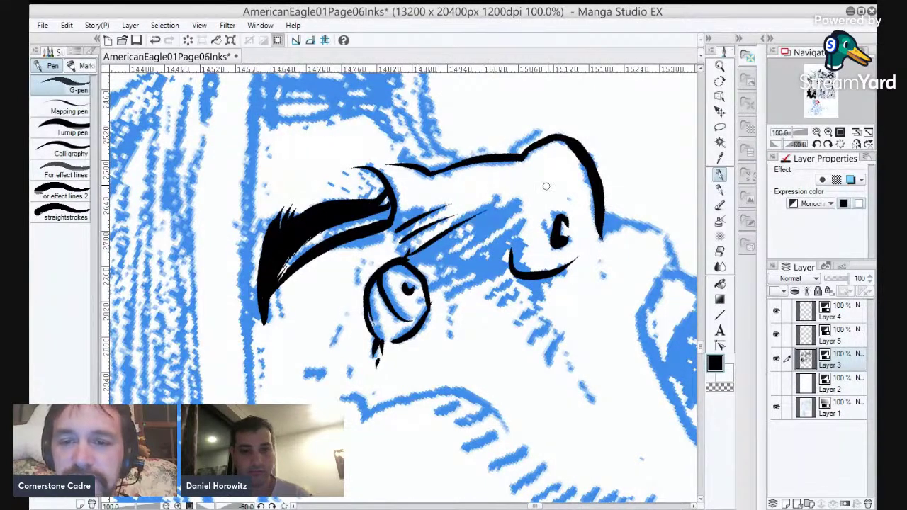
left_click_drag(418, 258, 509, 210)
left_click_drag(438, 262, 521, 217)
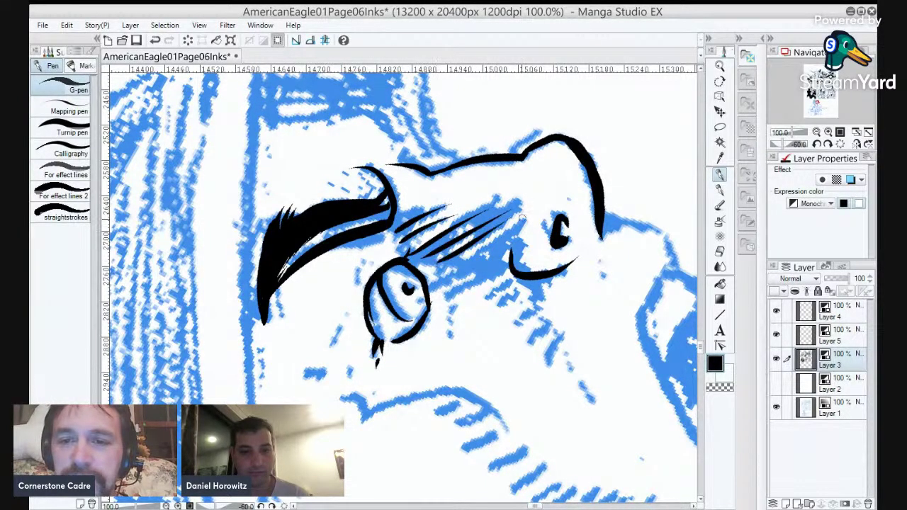
mouse_move(459, 268)
left_mouse_down()
mouse_move(526, 222)
mouse_move(532, 232)
left_mouse_up()
mouse_move(432, 288)
left_mouse_down()
mouse_move(509, 263)
mouse_move(455, 287)
left_mouse_up()
left_click_drag(420, 263, 476, 250)
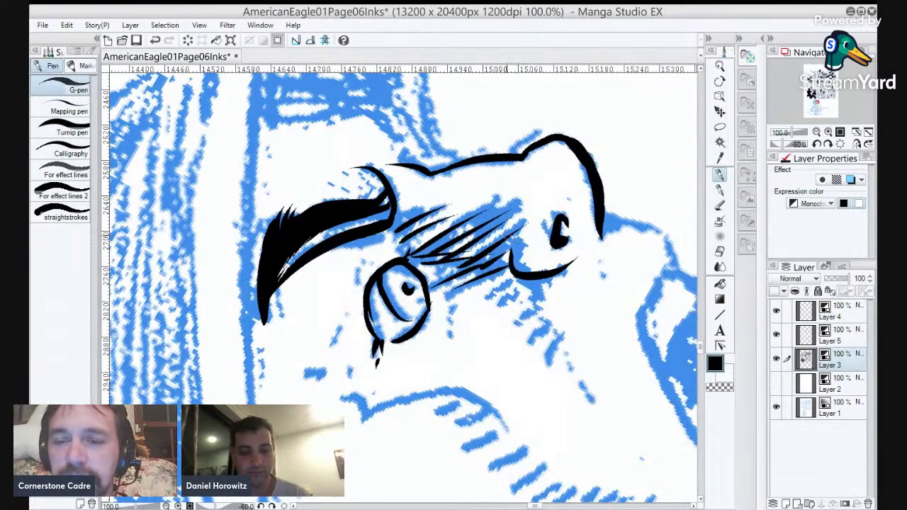
Ink a descending row of short hatch ticks on the cheek below the wing of the soldier's nose.
key("r")
left_click_drag(577, 260, 533, 208)
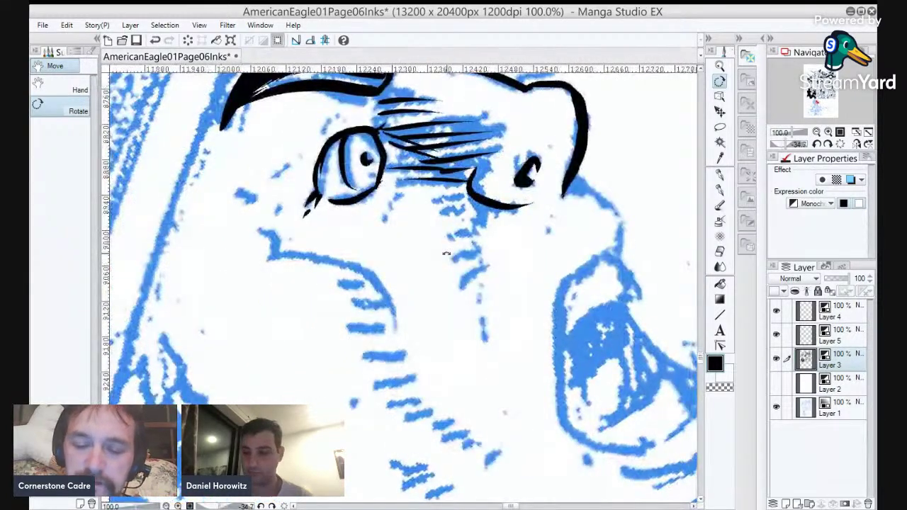
key("p")
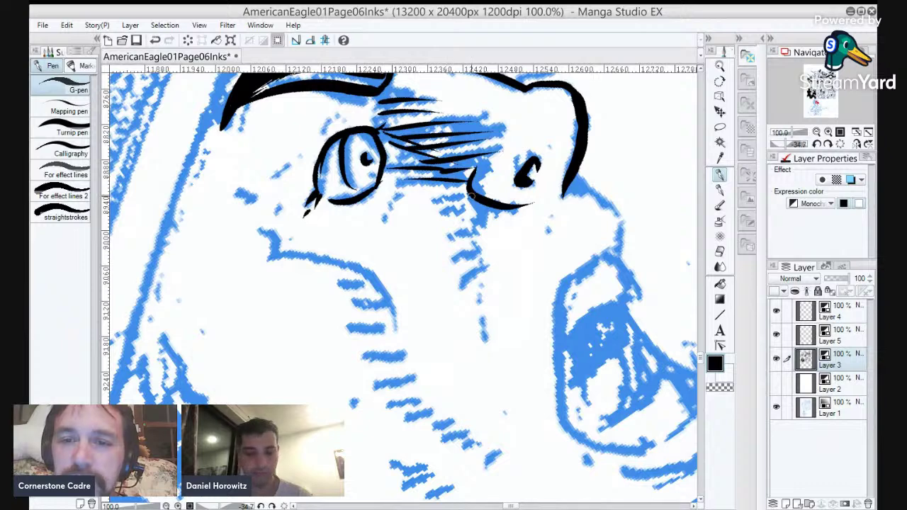
mouse_move(470, 197)
left_mouse_down()
mouse_move(432, 208)
mouse_move(448, 263)
left_mouse_up()
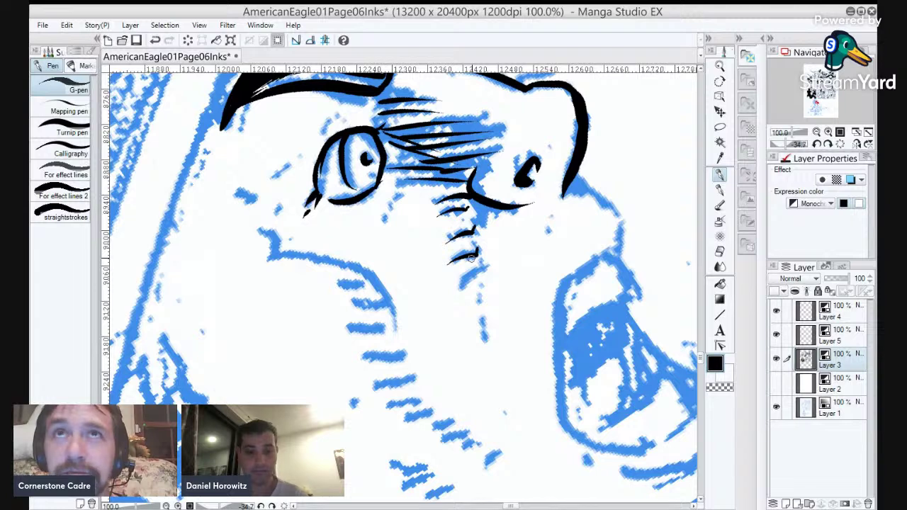
left_click_drag(486, 259, 460, 285)
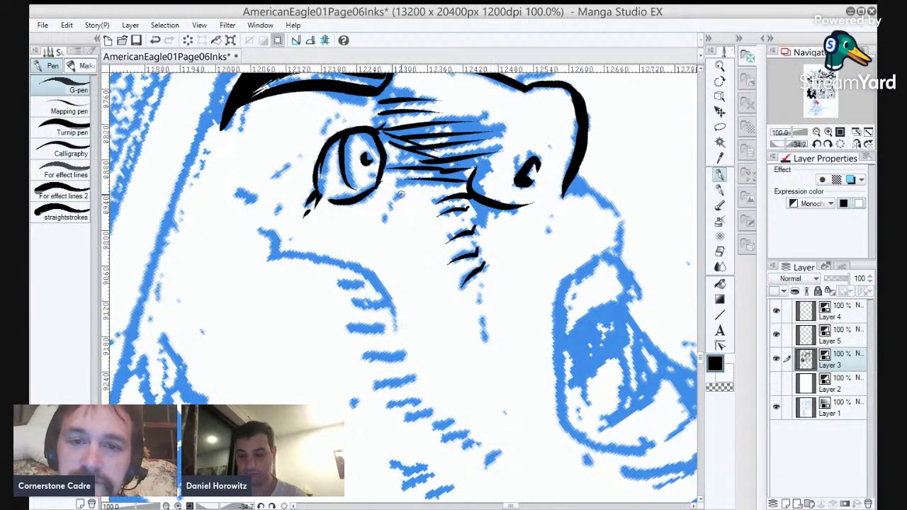
Ink the cheek crease below the nose hatching and short wrinkle marks below, above and behind the soldier's eye.
left_click_drag(401, 194, 394, 199)
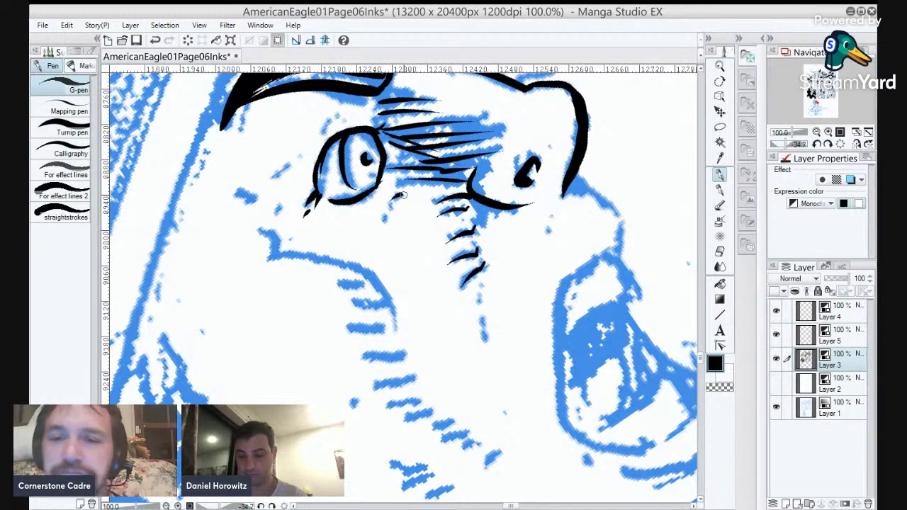
left_click_drag(479, 284, 489, 362)
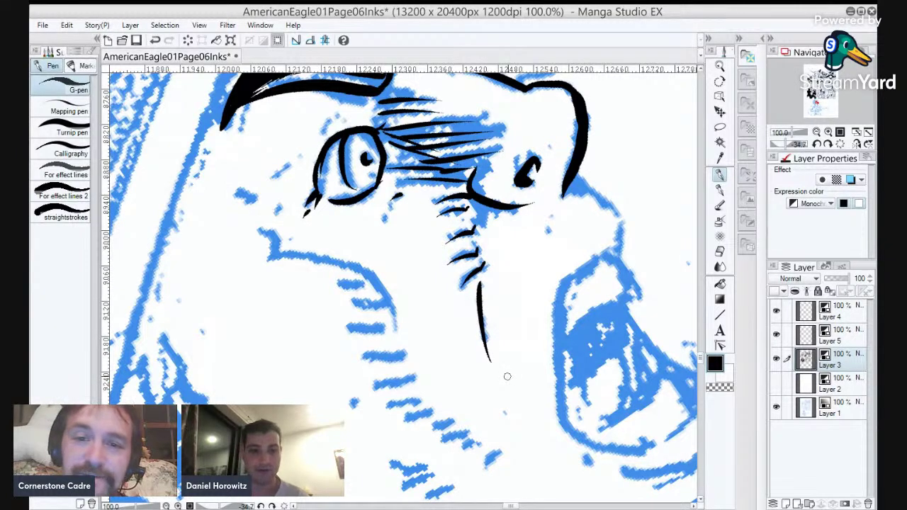
left_click_drag(388, 203, 383, 229)
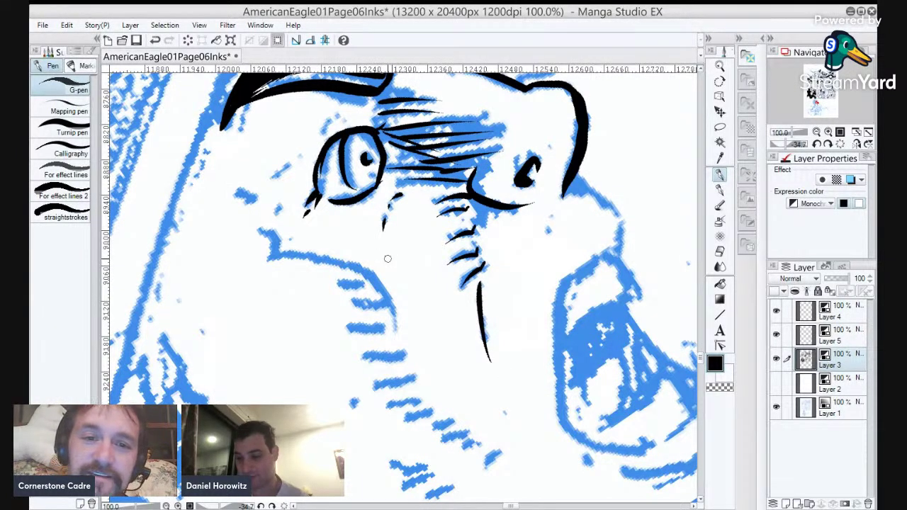
left_click_drag(287, 168, 267, 182)
left_click_drag(337, 117, 324, 134)
left_click_drag(258, 201, 236, 191)
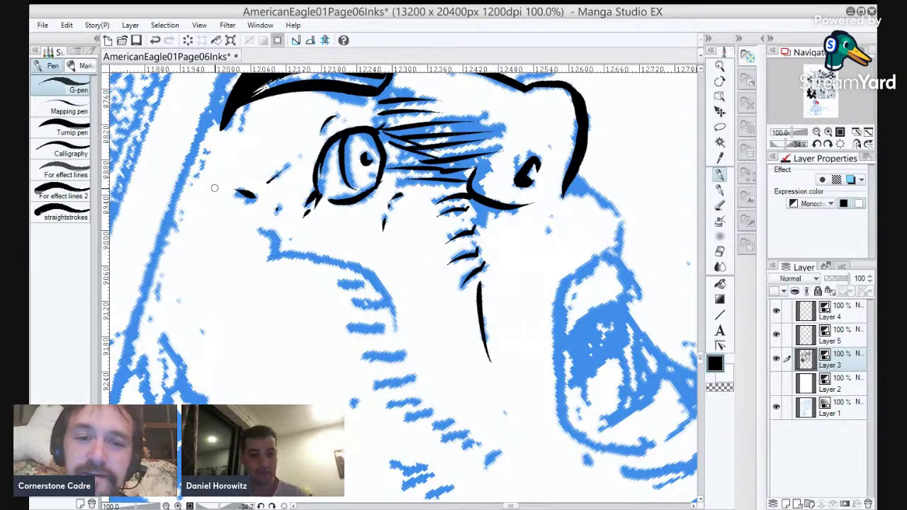
Ink the soldier's cheekbone contour, from the small hook behind the eye along the long curve down the cheek.
left_click_drag(276, 253, 253, 229)
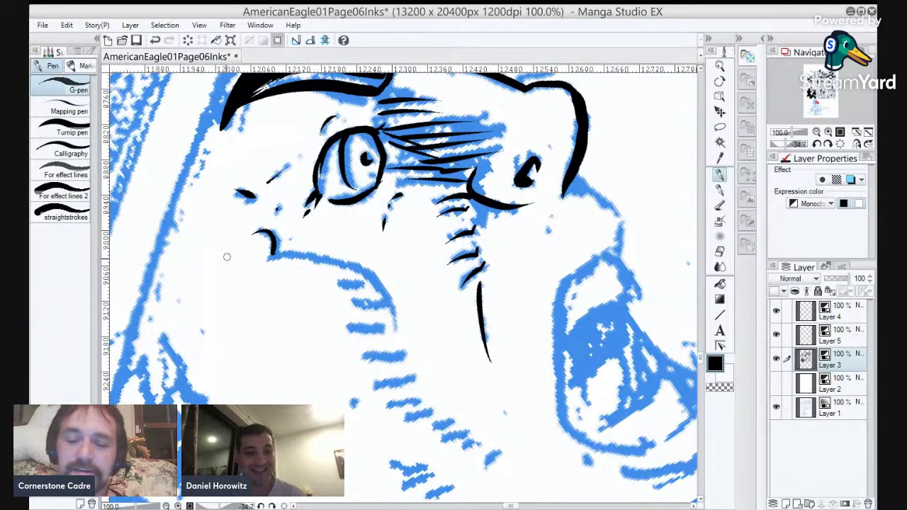
key("r")
left_click_drag(593, 226, 522, 392)
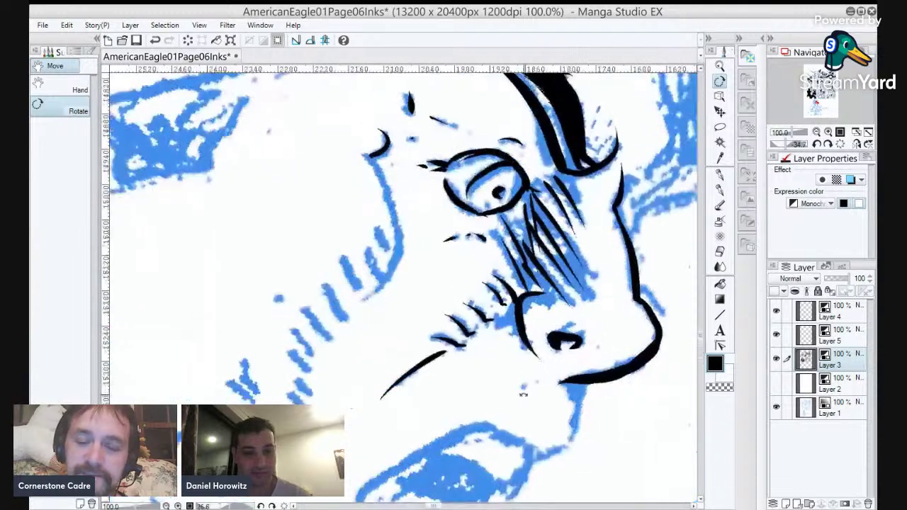
key("p")
mouse_move(369, 154)
left_mouse_down()
mouse_move(392, 201)
mouse_move(374, 301)
left_mouse_up()
Ink the two short curved contours at the back of the soldier's jaw, one above the other.
left_click_drag(315, 353, 475, 193)
left_click_drag(308, 317, 366, 260)
left_click_drag(316, 335, 284, 375)
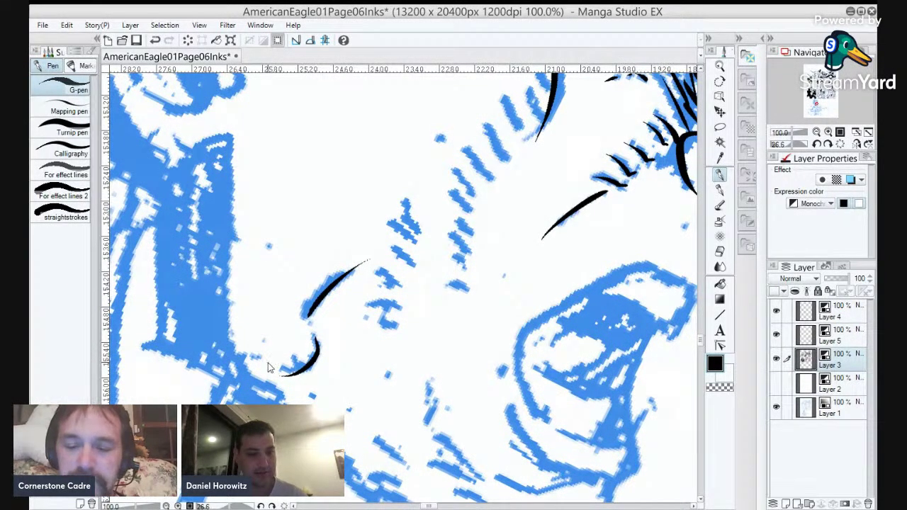
scroll(268, 363, "down", 1)
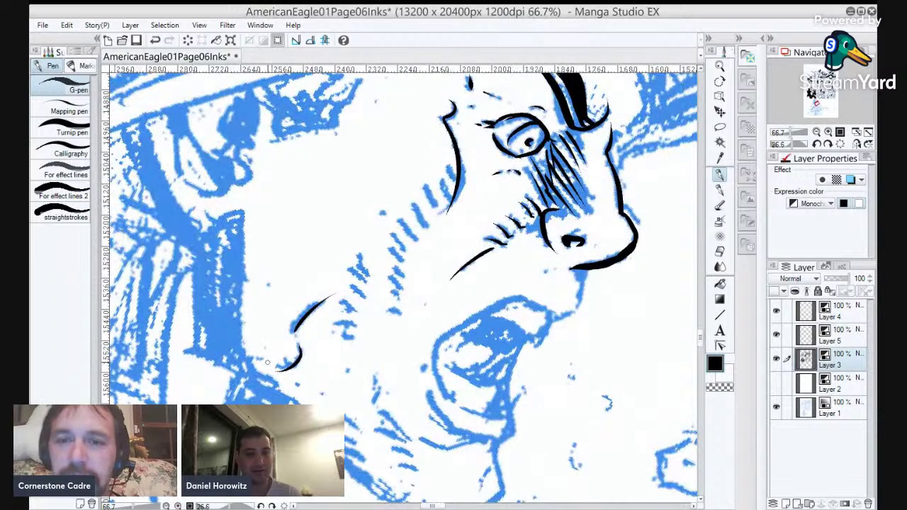
Ink the soldier's profile from beneath the nose down to the upper lip and along the lip's top edge.
scroll(589, 287, "up", 2)
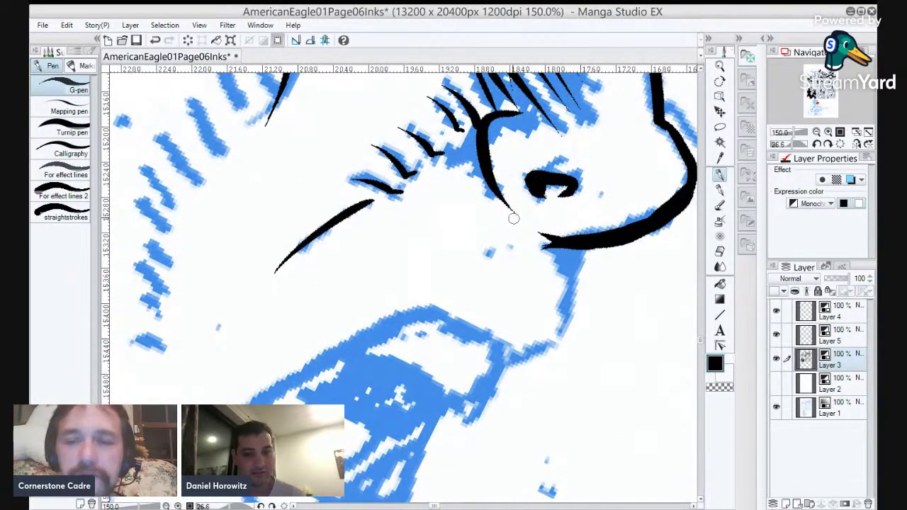
left_click_drag(578, 245, 558, 336)
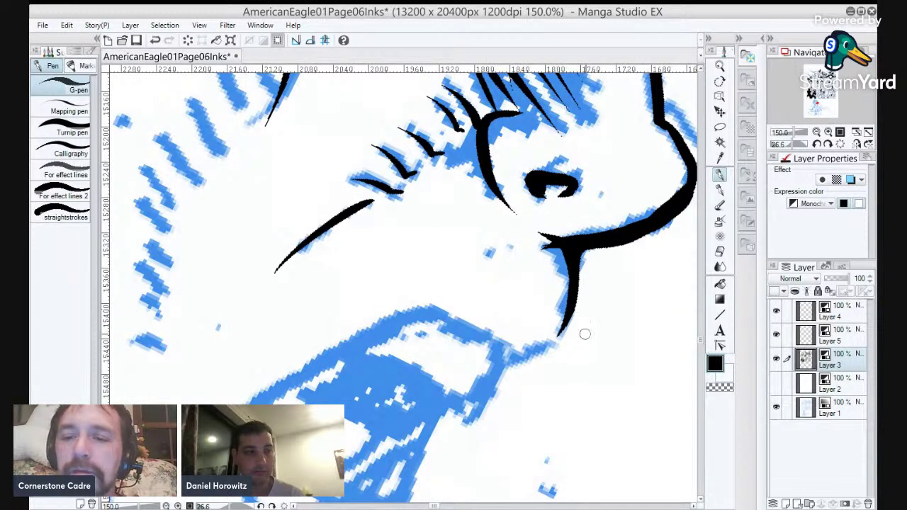
left_click_drag(587, 324, 665, 320)
left_click_drag(582, 354, 635, 335)
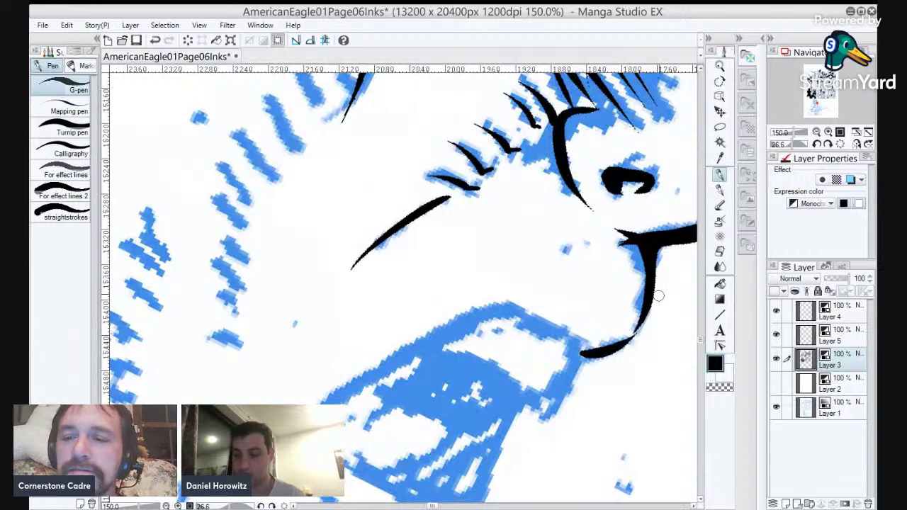
mouse_move(586, 353)
left_mouse_down()
mouse_move(549, 326)
mouse_move(474, 315)
left_mouse_up()
Ink the open mouth's outline around its back corner, the upper teeth's edge, and the top and front edges of the lower teeth.
left_click_drag(439, 339, 532, 288)
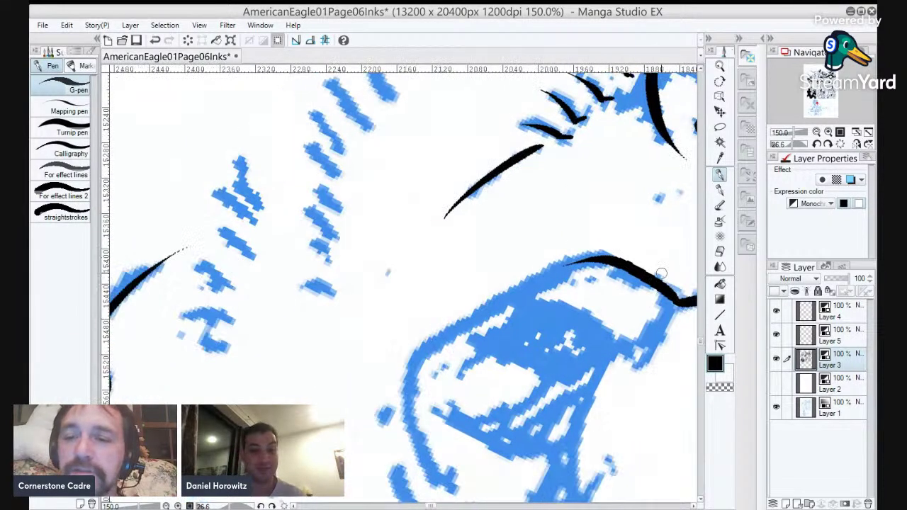
mouse_move(618, 262)
left_mouse_down()
mouse_move(499, 305)
mouse_move(429, 343)
mouse_move(483, 284)
mouse_move(487, 262)
mouse_move(459, 405)
mouse_move(469, 404)
mouse_move(382, 436)
left_mouse_up()
mouse_move(595, 237)
left_mouse_down()
mouse_move(511, 264)
mouse_move(439, 236)
left_mouse_up()
left_click_drag(544, 326, 589, 253)
mouse_move(492, 394)
left_mouse_down()
mouse_move(522, 326)
mouse_move(516, 308)
mouse_move(521, 314)
mouse_move(479, 320)
mouse_move(382, 272)
left_mouse_up()
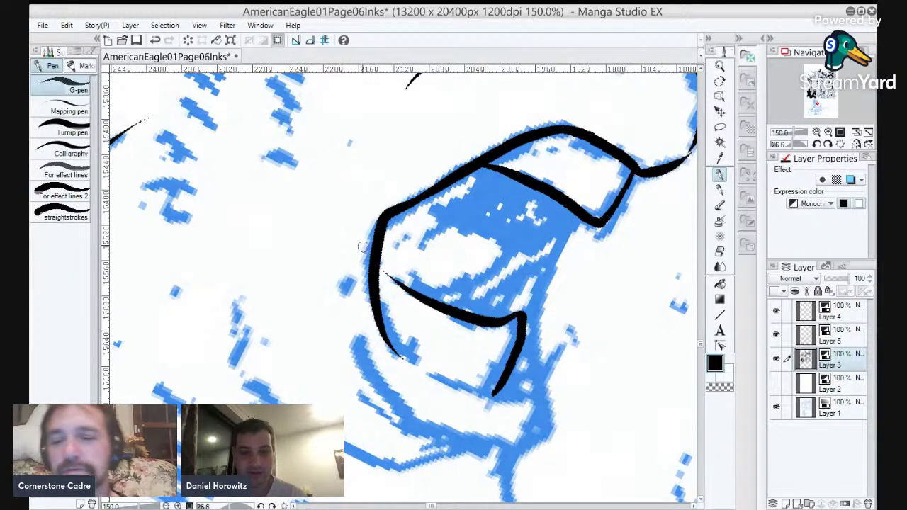
Ink the lower edge of the soldier's bottom teeth, from the front tooth back toward the mouth outline.
key("minus")
key("minus")
key("minus")
key("minus")
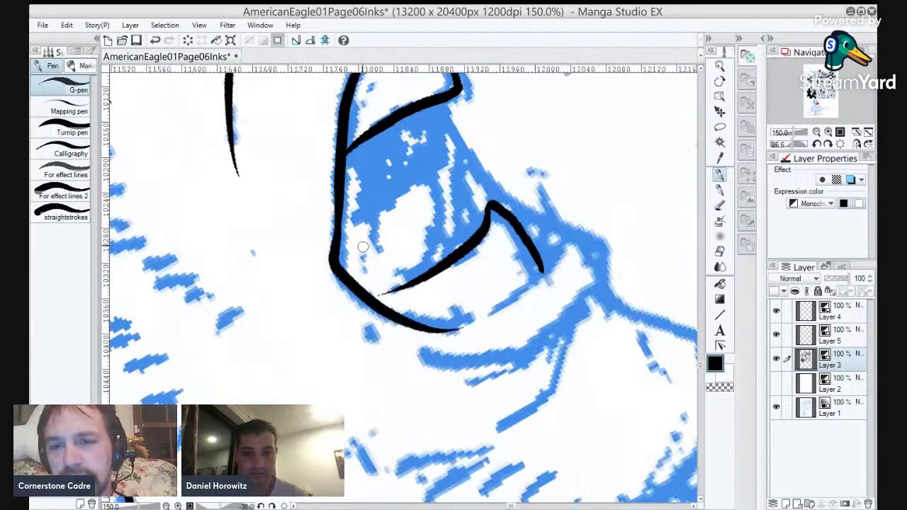
left_click_drag(555, 251, 502, 295)
left_click_drag(548, 262, 476, 320)
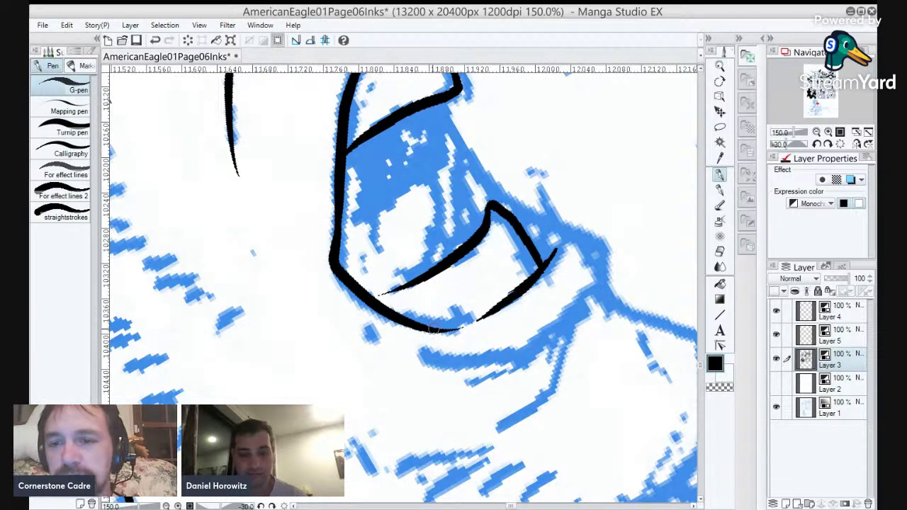
Ink the underside and rounded front of the lower lip, and undo the stroke running from the lip up along the mouth opening.
mouse_move(583, 292)
left_mouse_down()
mouse_move(528, 346)
mouse_move(421, 356)
left_mouse_up()
mouse_move(601, 291)
left_mouse_down()
mouse_move(605, 245)
mouse_move(561, 234)
mouse_move(465, 157)
left_mouse_up()
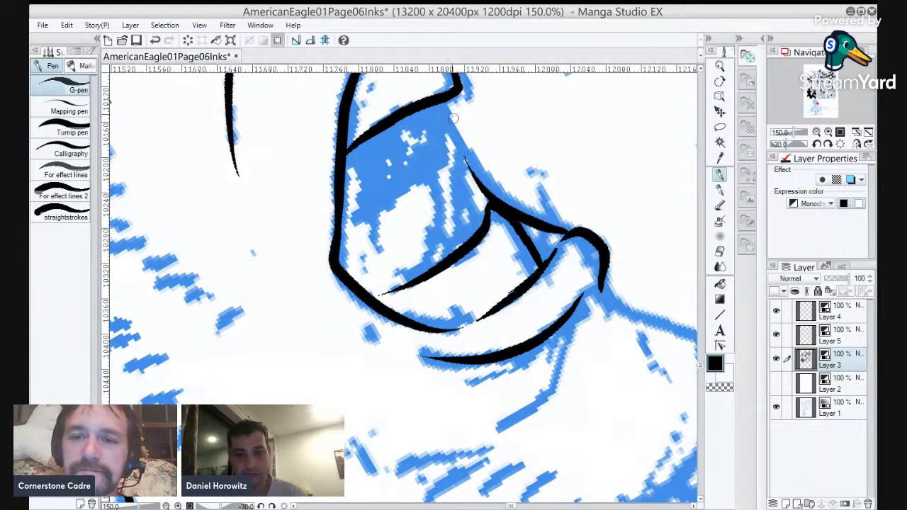
key("ctrl+z")
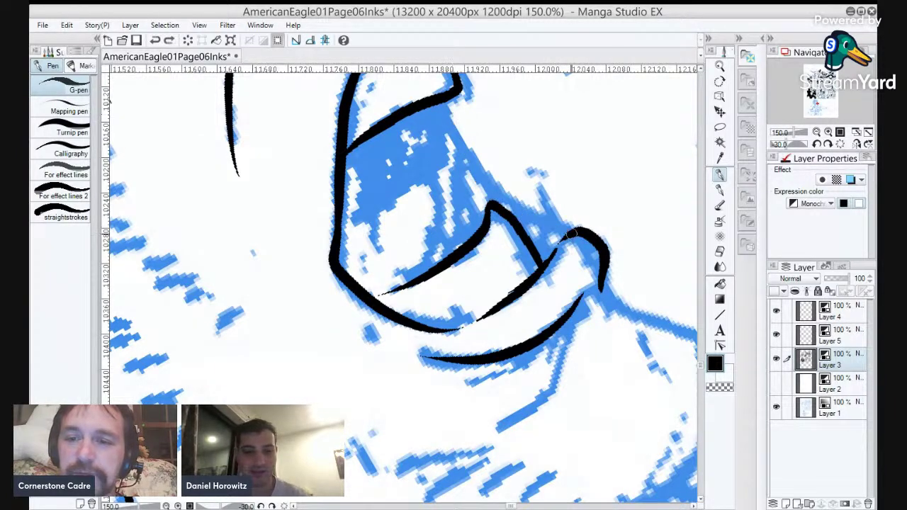
Ink the curved crease below the soldier's lower lip and add fine hatch strokes in the shadow under the lip.
left_click_drag(653, 320, 542, 284)
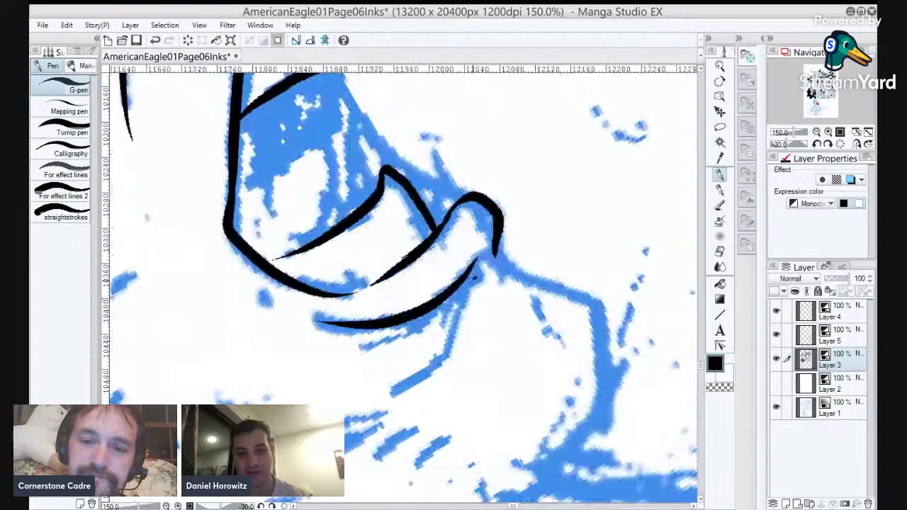
left_click_drag(475, 275, 389, 396)
mouse_move(449, 314)
left_mouse_down()
mouse_move(425, 347)
mouse_move(350, 349)
mouse_move(350, 342)
left_mouse_up()
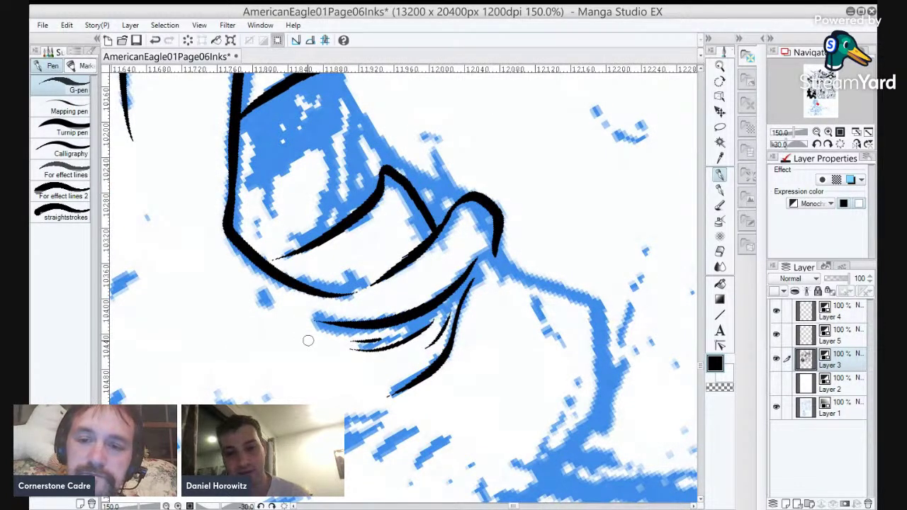
Ink the soldier's chin profile from the lower lip out over the top of the chin and down its front.
mouse_move(496, 241)
left_mouse_down()
mouse_move(518, 271)
mouse_move(584, 286)
left_mouse_up()
mouse_move(608, 379)
left_mouse_down()
mouse_move(593, 294)
mouse_move(524, 285)
left_mouse_up()
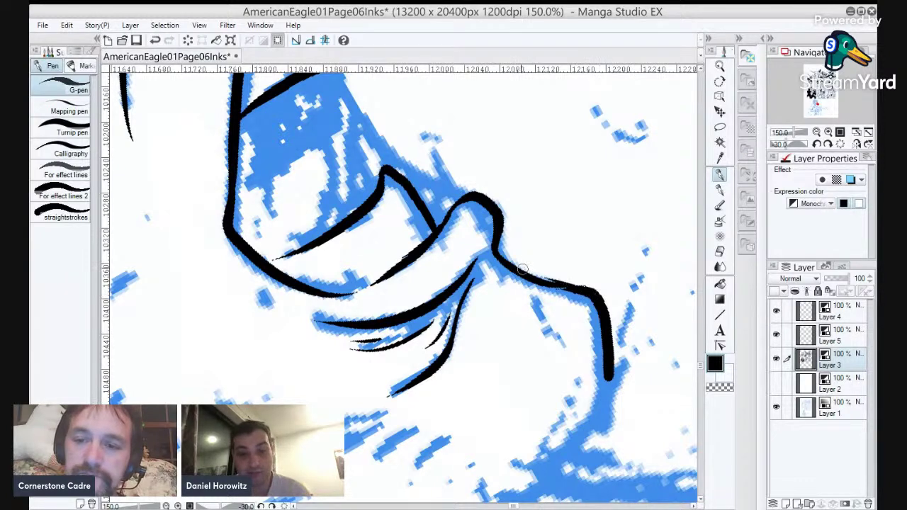
key("ctrl+x")
left_click(513, 201)
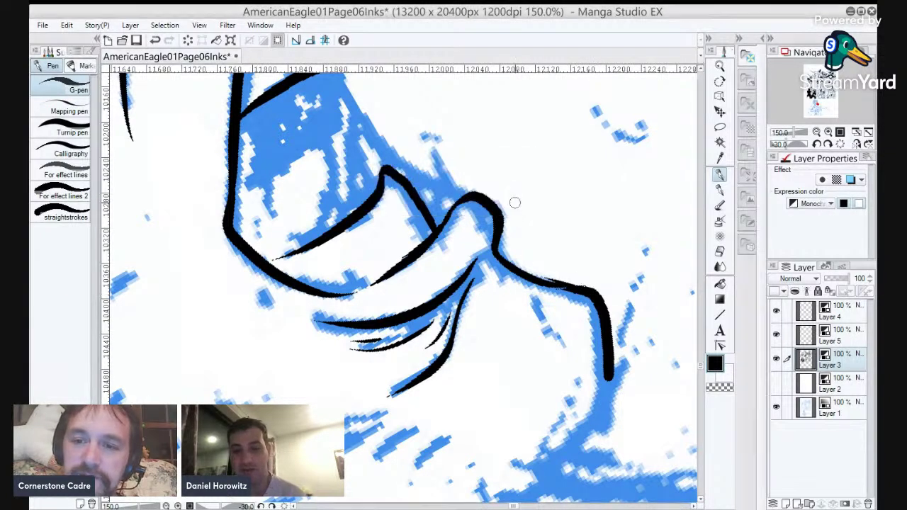
Extend the chin contour around its underside to the neck with thickened, tapered strokes.
scroll(513, 261, "down", 3)
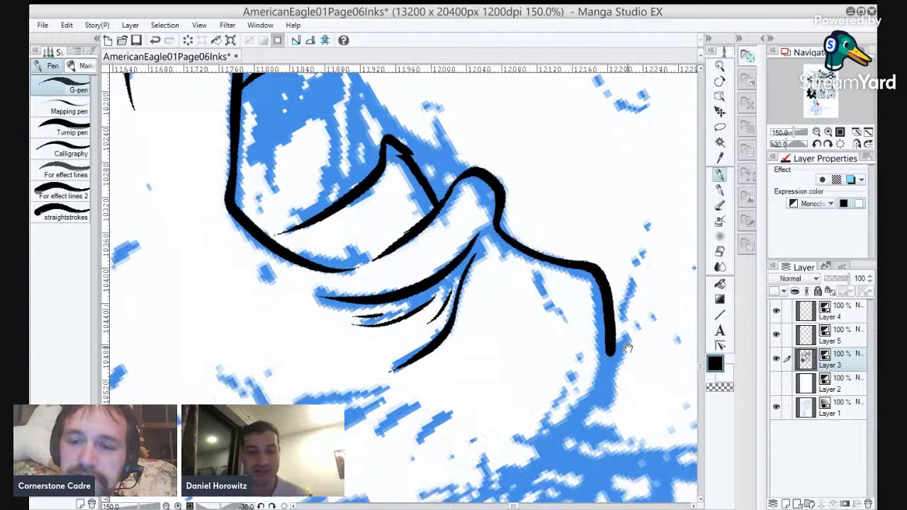
left_click_drag(600, 223, 522, 347)
mouse_move(600, 233)
left_mouse_down()
mouse_move(591, 283)
mouse_move(568, 311)
mouse_move(598, 237)
mouse_move(528, 348)
left_mouse_up()
left_click_drag(578, 296, 509, 364)
left_click_drag(565, 316, 512, 360)
left_click_drag(539, 332, 505, 340)
Ink the short crease on the chin's front, the hatch strokes across the lower chin and the small marks beside them.
left_click_drag(525, 177, 544, 204)
left_click_drag(409, 335, 454, 300)
left_click_drag(367, 331, 409, 297)
left_click_drag(313, 339, 386, 292)
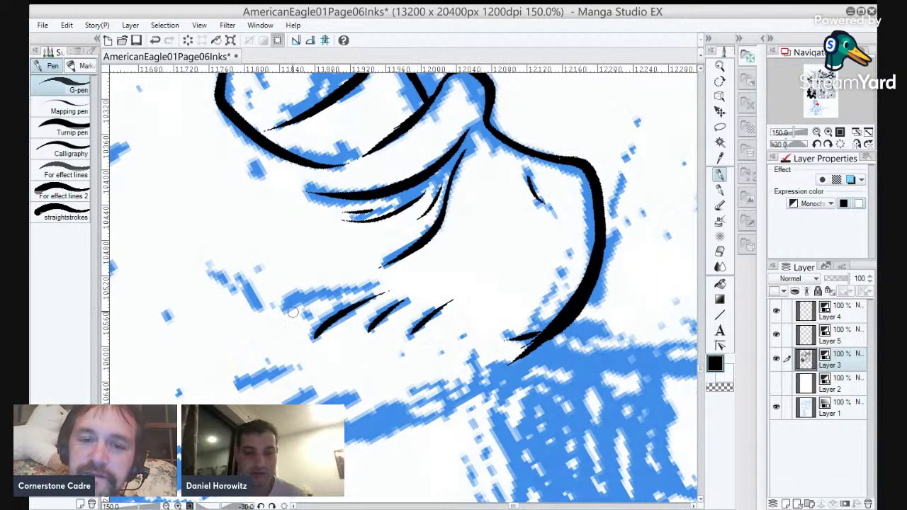
left_click_drag(287, 308, 383, 290)
left_click_drag(302, 295, 395, 285)
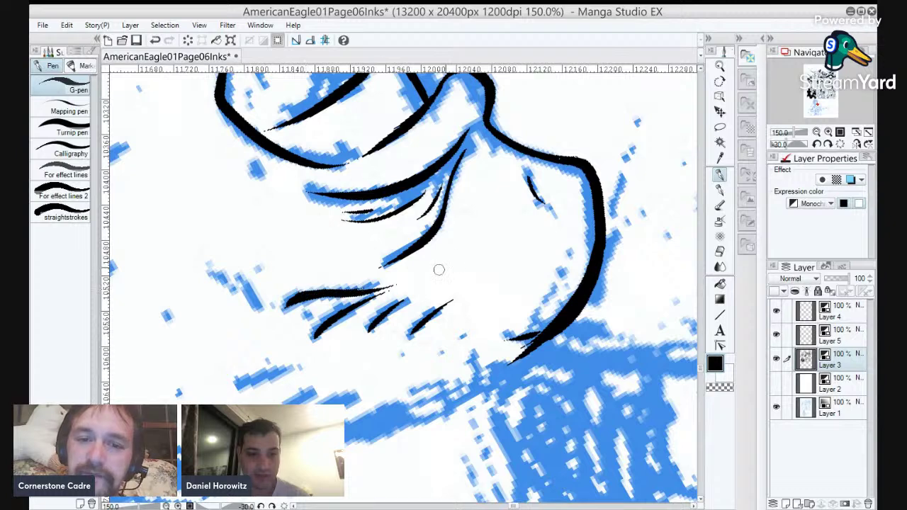
mouse_move(257, 309)
left_mouse_down()
mouse_move(243, 270)
mouse_move(219, 276)
left_mouse_up()
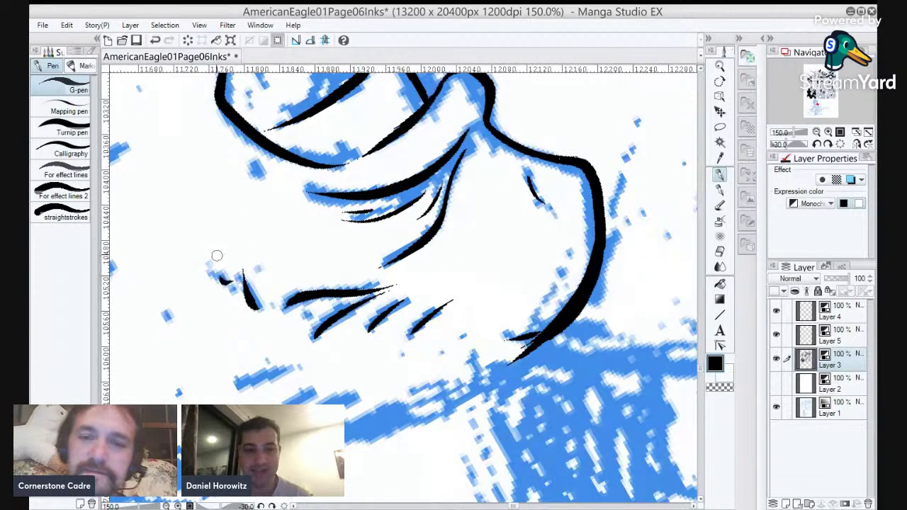
Ink short tick marks inside the lower lip, the lip's far edge and the far side of the open mouth.
left_click_drag(484, 258, 464, 442)
mouse_move(335, 337)
left_mouse_down()
mouse_move(311, 319)
mouse_move(270, 323)
left_mouse_up()
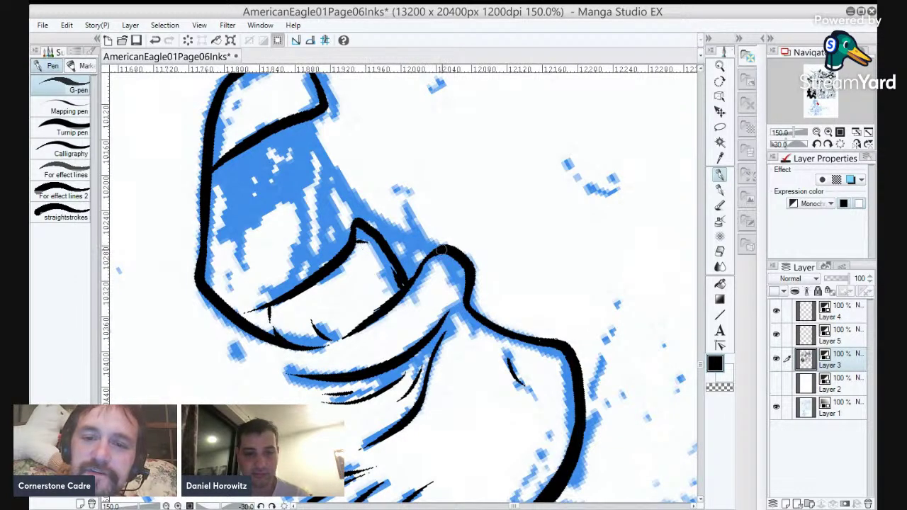
left_click_drag(438, 248, 394, 253)
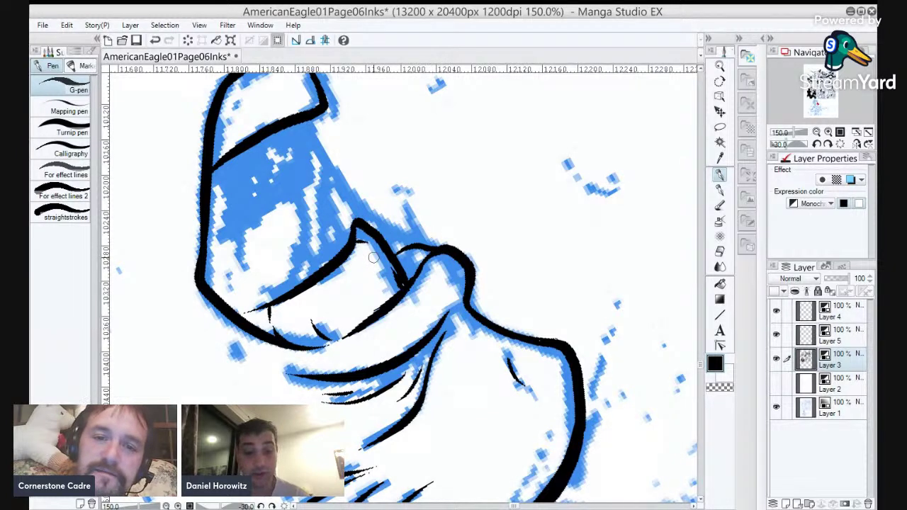
left_click_drag(373, 258, 473, 332)
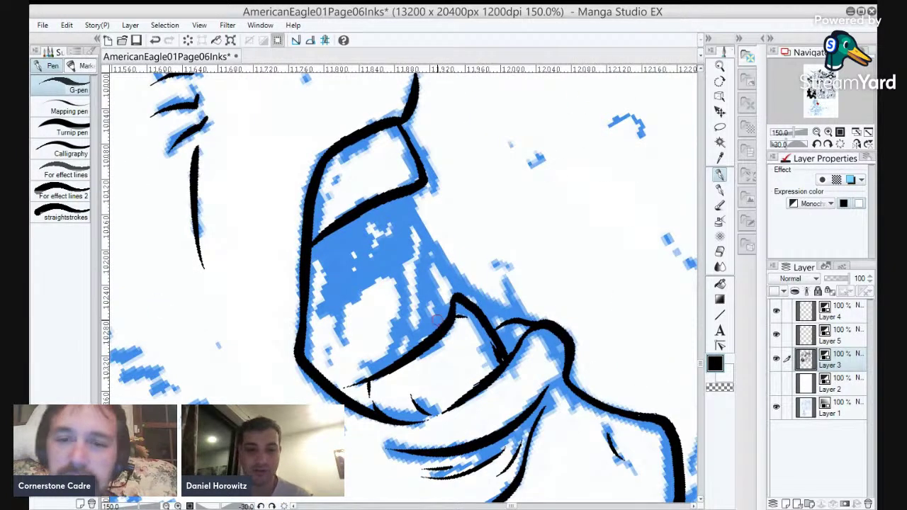
left_click_drag(410, 189, 450, 301)
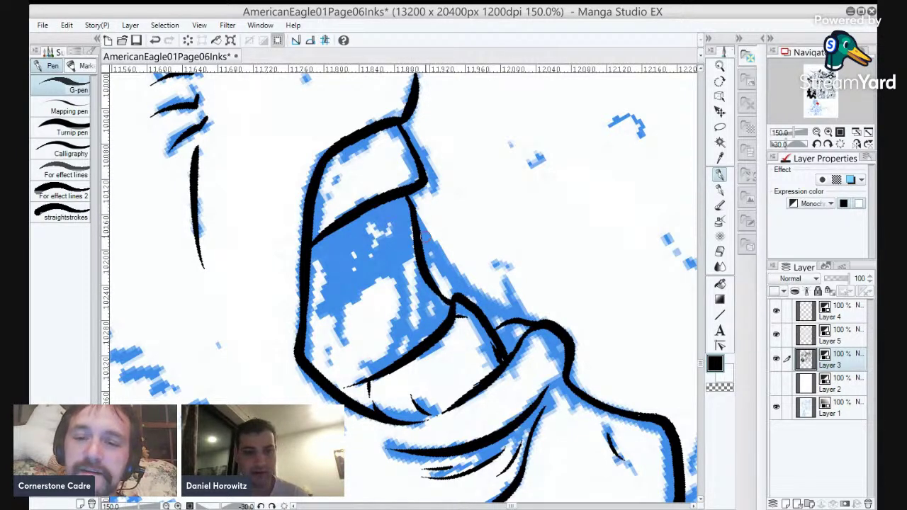
Ink the row of short hatch strokes running from the cheek crease below the eye down across the cheek.
scroll(423, 236, "down", 3)
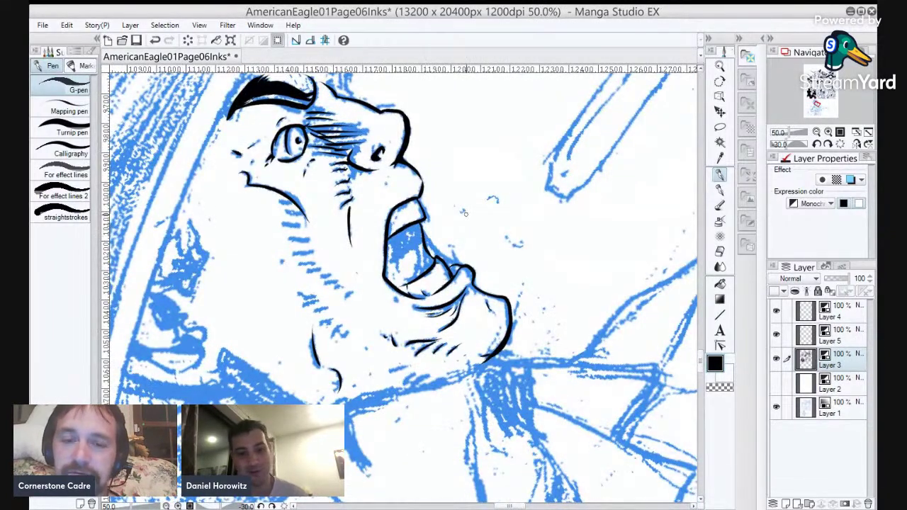
left_click(316, 221, "ctrl")
left_click_drag(317, 222, 408, 283)
key("shift+space")
left_click_drag(496, 257, 464, 168)
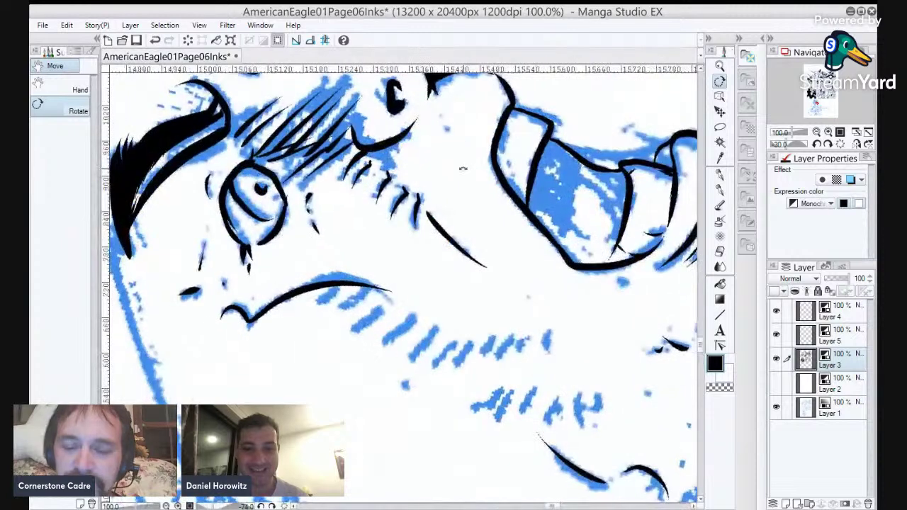
mouse_move(316, 306)
left_mouse_down()
mouse_move(343, 288)
mouse_move(368, 287)
left_mouse_up()
left_click_drag(370, 311, 387, 301)
left_click_drag(353, 330, 387, 303)
left_click_drag(383, 345, 415, 319)
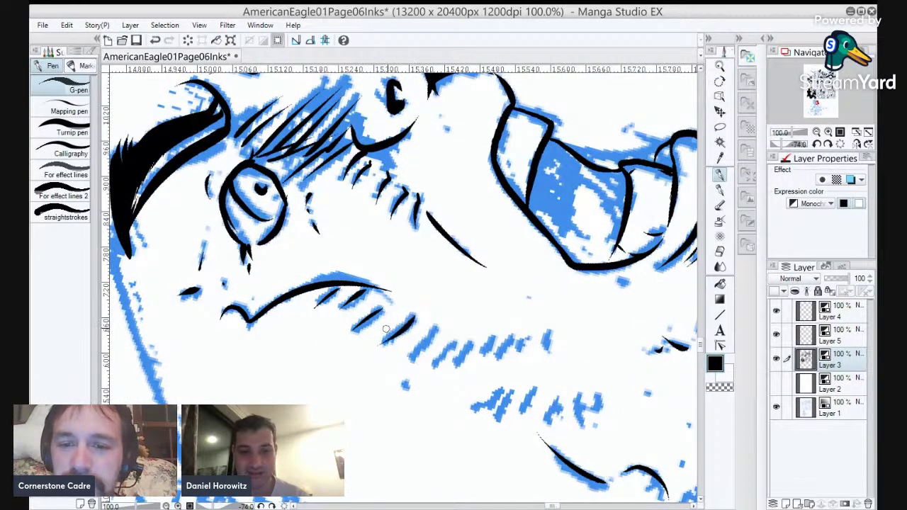
left_click_drag(411, 356, 439, 328)
mouse_move(433, 367)
left_mouse_down()
mouse_move(458, 338)
mouse_move(550, 329)
left_mouse_up()
Ink the second cluster of short hatch strokes on the lower cheek, above the jaw crease.
left_click_drag(596, 352, 529, 272)
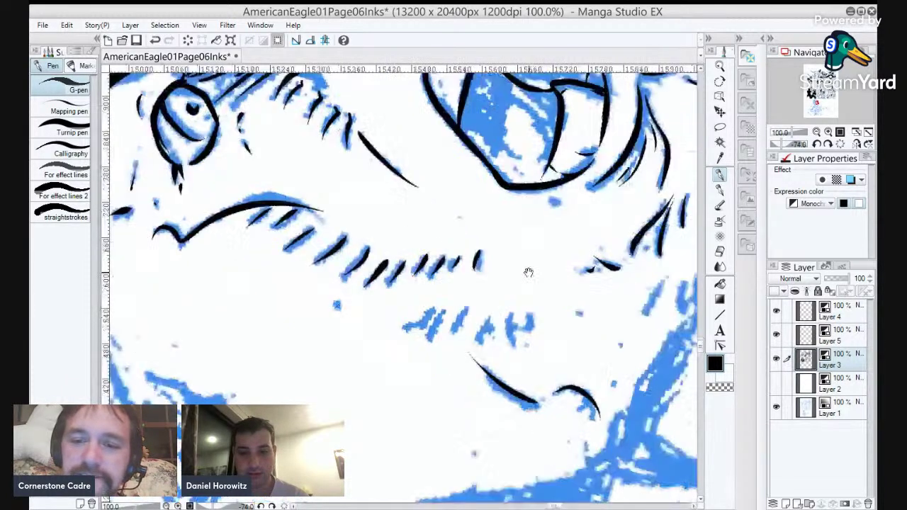
mouse_move(533, 335)
left_mouse_down()
mouse_move(526, 308)
mouse_move(509, 310)
left_mouse_up()
left_click_drag(486, 347, 497, 304)
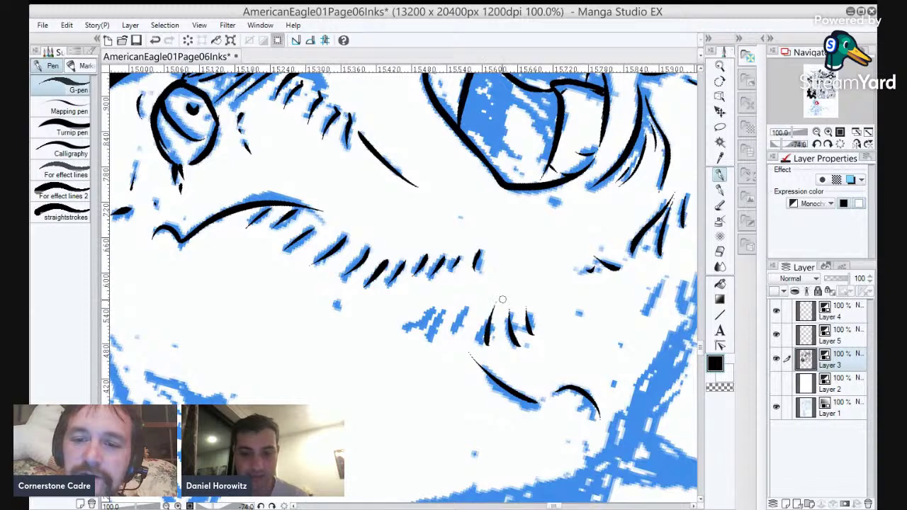
left_click_drag(455, 343, 463, 313)
left_click_drag(426, 347, 445, 306)
left_click_drag(402, 336, 437, 307)
Ink hatch strokes under the chin and the jaw's underside contour, feathering the line where it meets the chin.
left_click_drag(613, 345, 430, 372)
left_click_drag(459, 342, 481, 302)
mouse_move(496, 342)
left_mouse_down()
mouse_move(502, 298)
mouse_move(525, 287)
left_mouse_up()
left_click_drag(585, 234, 440, 447)
left_click_drag(537, 311, 571, 231)
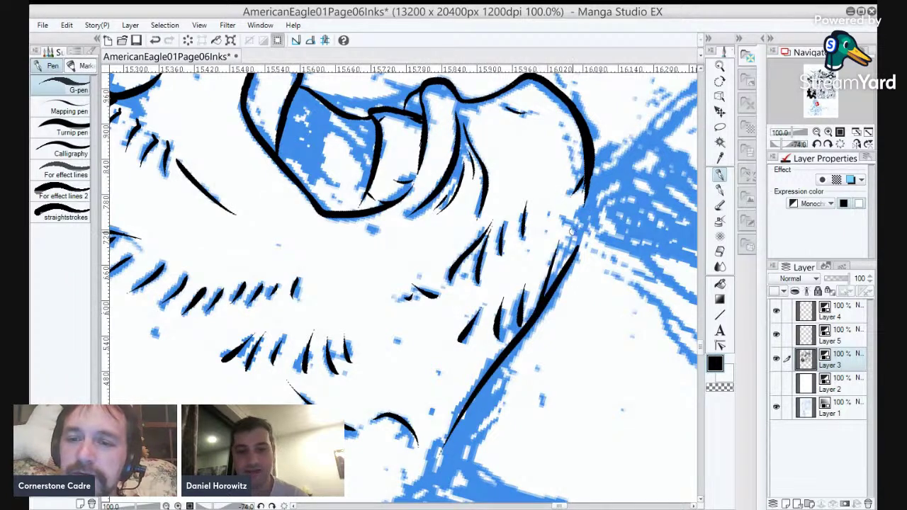
left_click_drag(549, 289, 569, 245)
left_click_drag(564, 125, 575, 178)
Ink the back of the jawline from the underside up around the jaw corner to the earlobe, thickening the joined lines.
left_click_drag(544, 350, 589, 223)
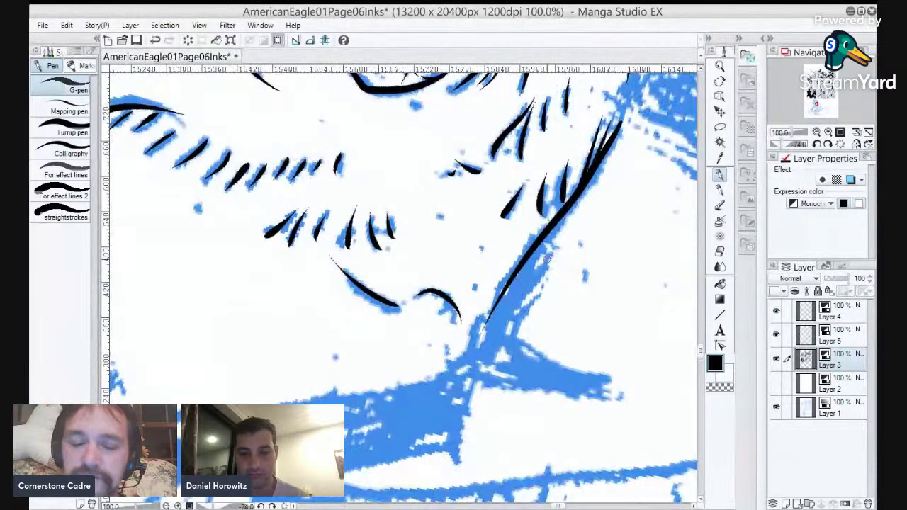
key("shift+space")
left_click_drag(614, 255, 516, 430)
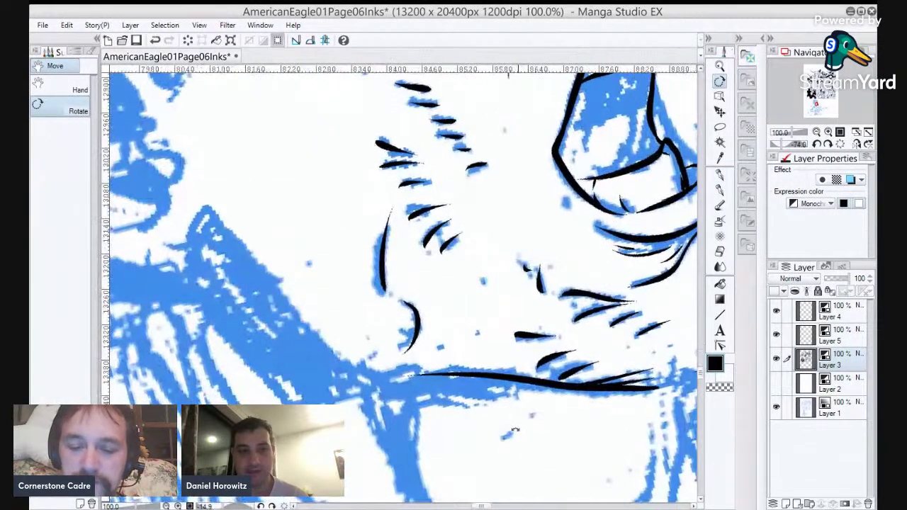
mouse_move(269, 279)
left_mouse_down()
mouse_move(310, 340)
mouse_move(446, 353)
left_mouse_up()
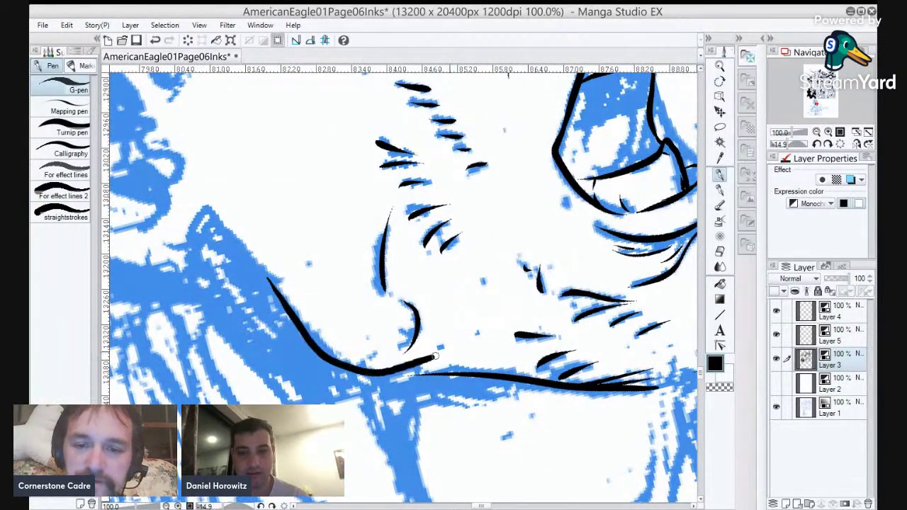
mouse_move(386, 376)
left_mouse_down()
mouse_move(475, 376)
mouse_move(351, 367)
left_mouse_up()
mouse_move(467, 372)
left_mouse_down()
mouse_move(537, 278)
mouse_move(429, 281)
left_mouse_up()
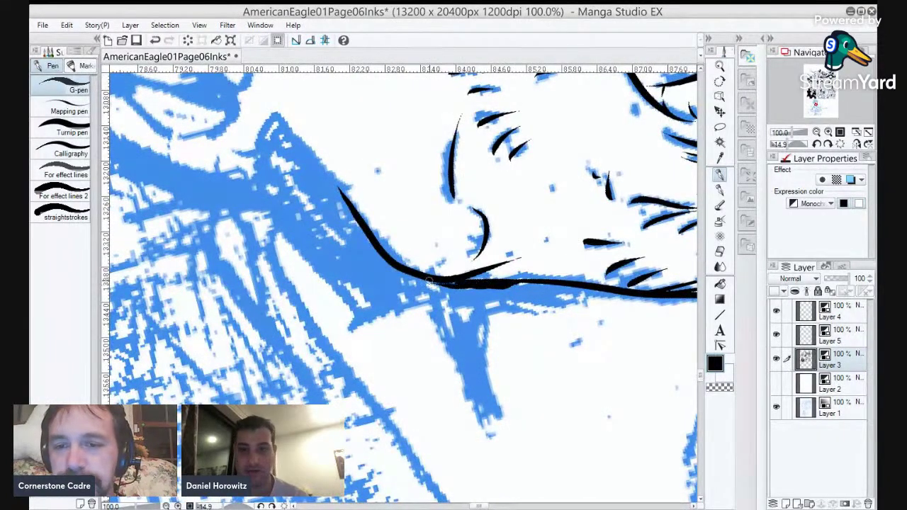
mouse_move(492, 285)
left_mouse_down()
mouse_move(612, 287)
mouse_move(695, 387)
left_mouse_up()
mouse_move(316, 209)
left_mouse_down()
mouse_move(347, 257)
mouse_move(399, 294)
left_mouse_up()
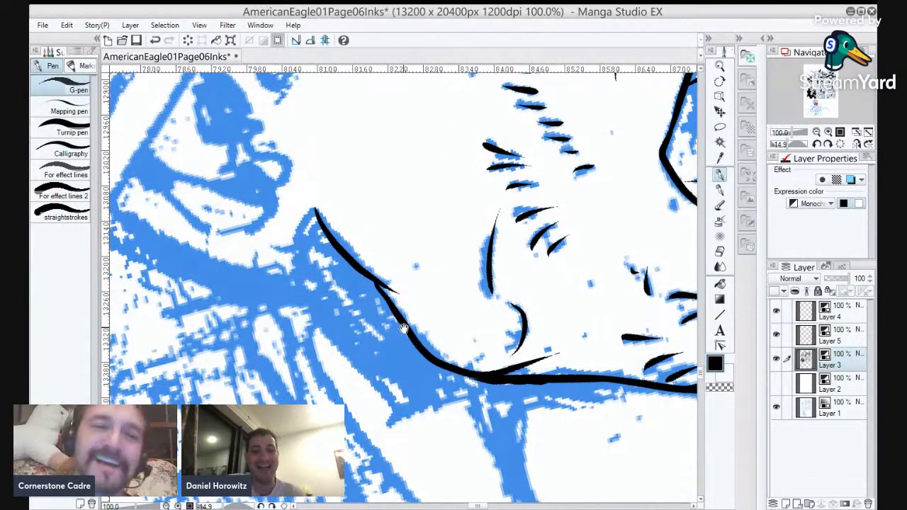
Ink the ear's inner folds and closed shadow shapes, plus the earlobe contour from the jaw around to the helmet rim.
left_click_drag(402, 328, 488, 445)
left_click_drag(281, 170, 365, 303)
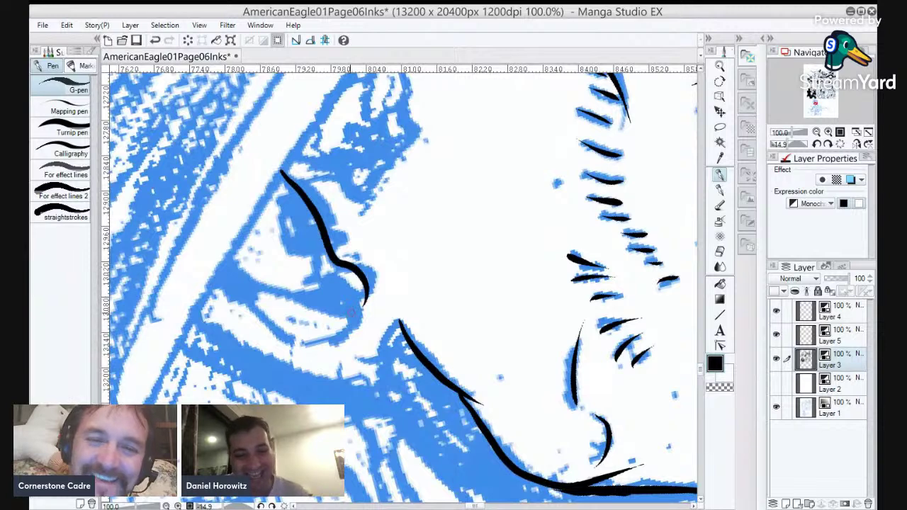
left_click_drag(328, 249, 291, 176)
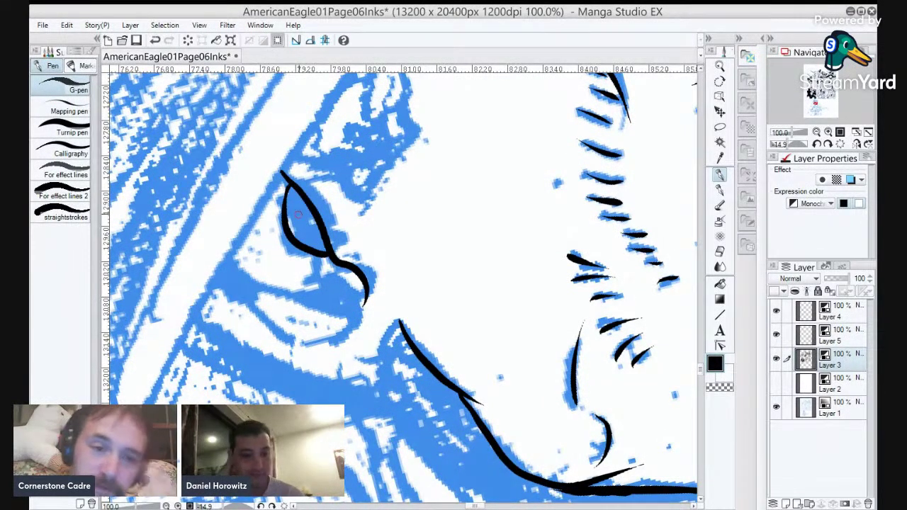
left_click_drag(228, 261, 311, 303)
mouse_move(214, 281)
left_mouse_down()
mouse_move(238, 294)
mouse_move(267, 289)
left_mouse_up()
mouse_move(229, 261)
left_mouse_down()
mouse_move(212, 277)
mouse_move(236, 292)
left_mouse_up()
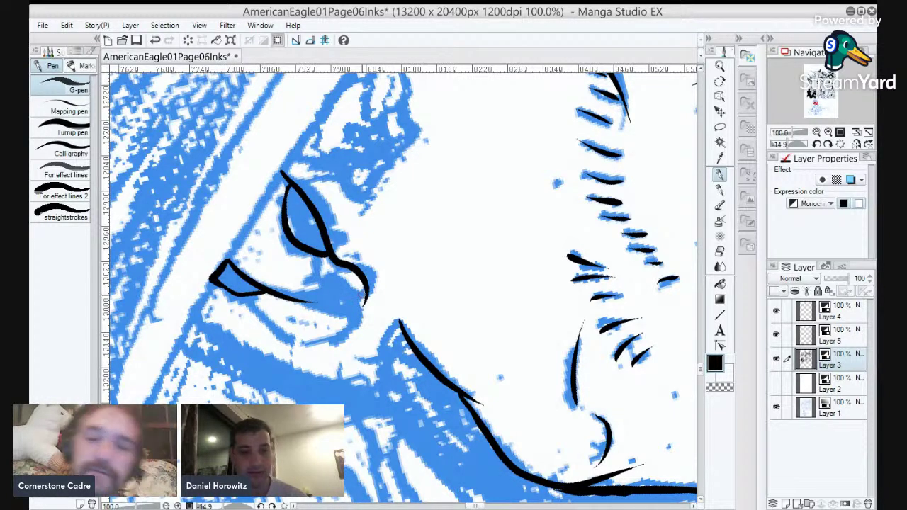
left_click_drag(401, 323, 394, 362)
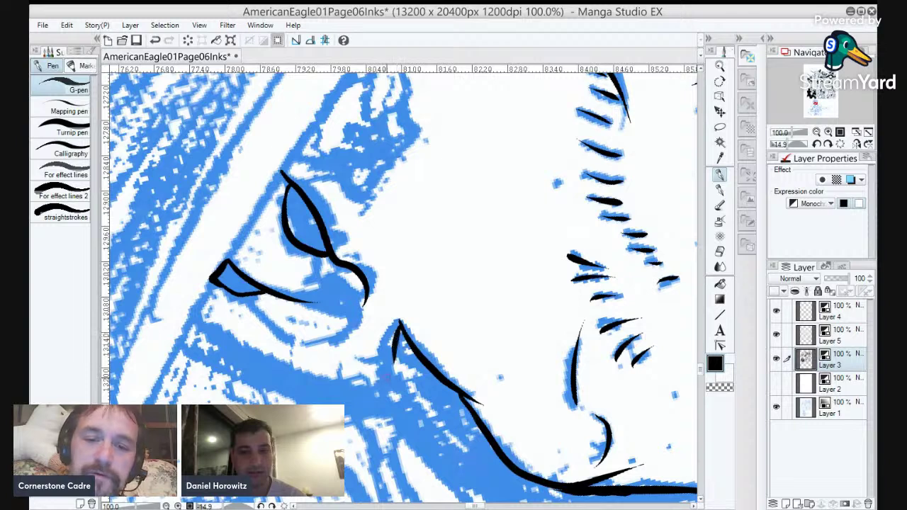
mouse_move(400, 325)
left_mouse_down()
mouse_move(394, 348)
mouse_move(276, 390)
mouse_move(207, 328)
mouse_move(245, 352)
left_mouse_up()
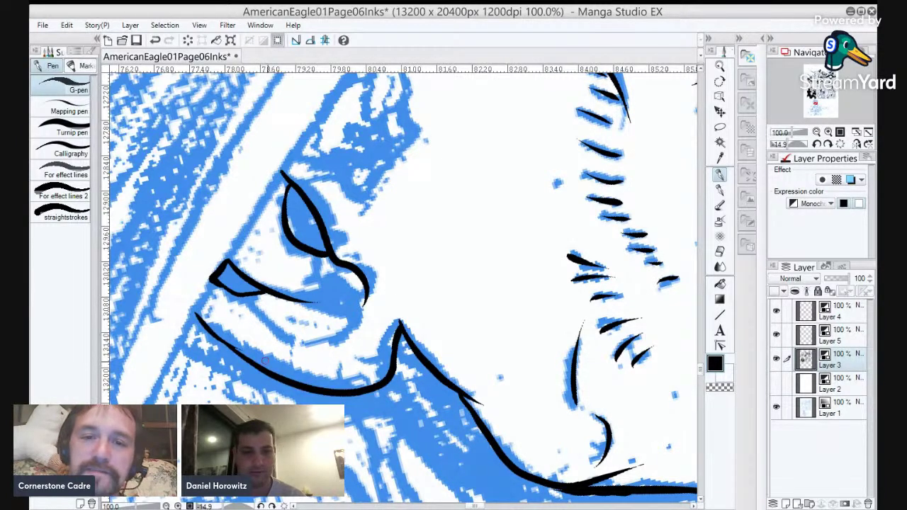
Ink the sideburn's lower edge and front edge above the ear with tapered hair strokes and small flecks.
scroll(396, 302, "up", 3)
left_click_drag(312, 275, 376, 326)
mouse_move(423, 259)
left_mouse_down()
mouse_move(379, 325)
mouse_move(425, 267)
left_mouse_up()
mouse_move(398, 338)
left_mouse_down()
mouse_move(428, 273)
mouse_move(423, 190)
left_mouse_up()
mouse_move(410, 207)
left_mouse_down()
mouse_move(423, 177)
mouse_move(404, 172)
left_mouse_up()
left_click_drag(388, 179, 393, 175)
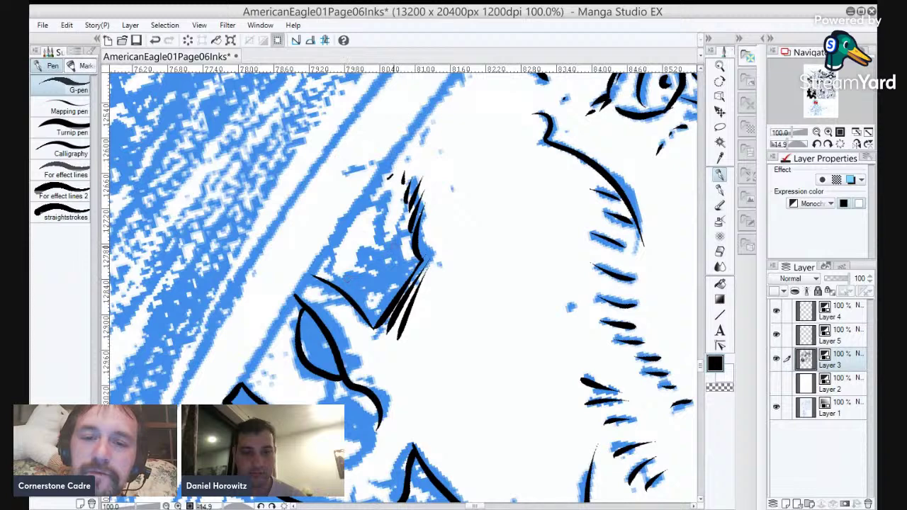
Hatch the sideburn with long diagonal strokes and cross-hatch its lower part.
mouse_move(329, 288)
left_mouse_down()
mouse_move(400, 202)
mouse_move(401, 214)
left_mouse_up()
mouse_move(353, 282)
left_mouse_down()
mouse_move(406, 222)
mouse_move(411, 228)
left_mouse_up()
mouse_move(381, 289)
left_mouse_down()
mouse_move(412, 241)
mouse_move(418, 256)
left_mouse_up()
left_click_drag(349, 270, 358, 301)
left_click_drag(359, 250, 364, 315)
mouse_move(367, 270)
left_mouse_down()
mouse_move(376, 328)
mouse_move(382, 316)
left_mouse_up()
mouse_move(379, 257)
left_mouse_down()
mouse_move(388, 316)
mouse_move(399, 288)
mouse_move(383, 310)
mouse_move(383, 276)
left_mouse_up()
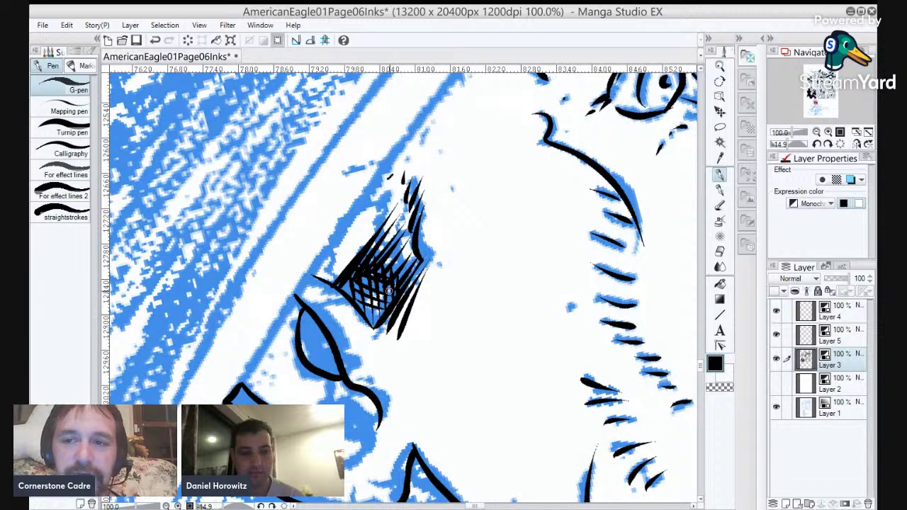
Add a short crease stroke below the eye corner, darken the sideburn's cross-hatching and feather hair strokes along its back edge.
key("p")
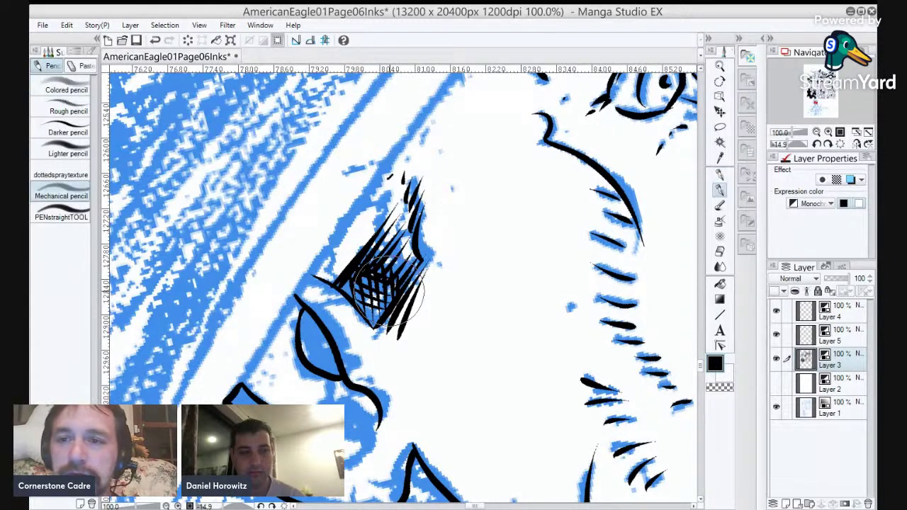
key("p")
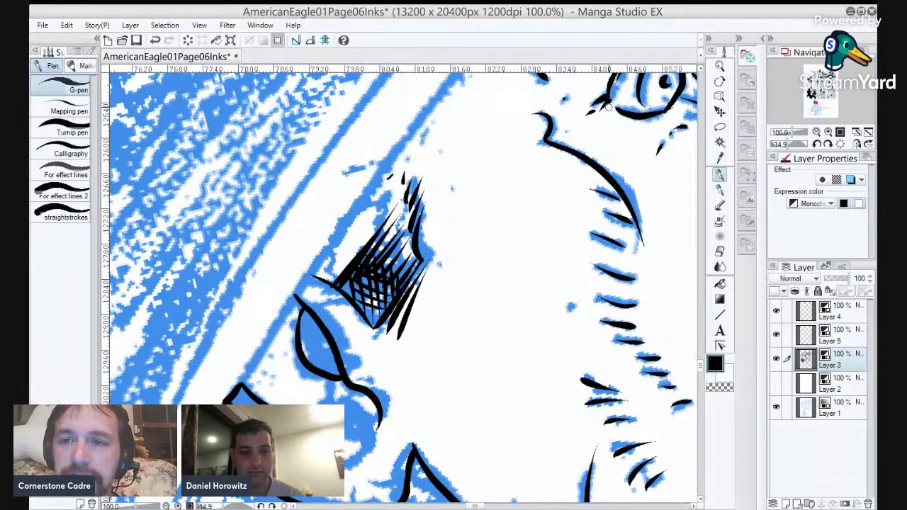
left_click_drag(600, 115, 583, 133)
left_click_drag(375, 323, 385, 286)
mouse_move(377, 323)
left_mouse_down()
mouse_move(389, 285)
mouse_move(392, 293)
mouse_move(366, 301)
mouse_move(374, 272)
left_mouse_up()
left_click_drag(349, 299, 377, 232)
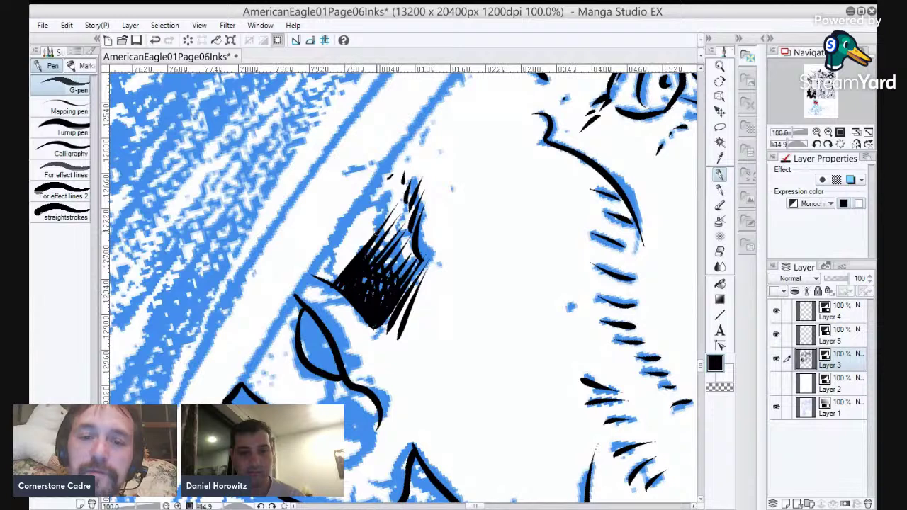
left_click_drag(334, 288, 350, 241)
left_click_drag(323, 272, 335, 251)
left_click_drag(388, 192, 385, 248)
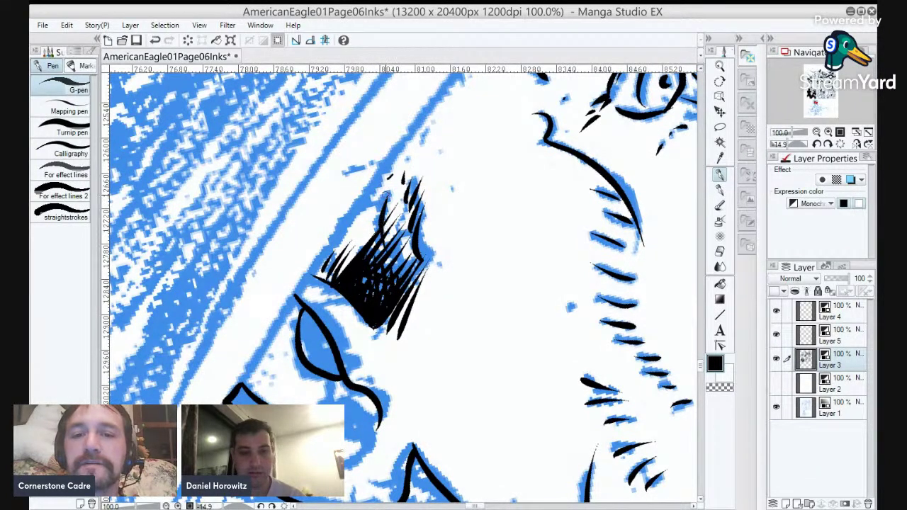
Fill the two closed shadow shapes inside the ear with black.
key("ctrl+minus")
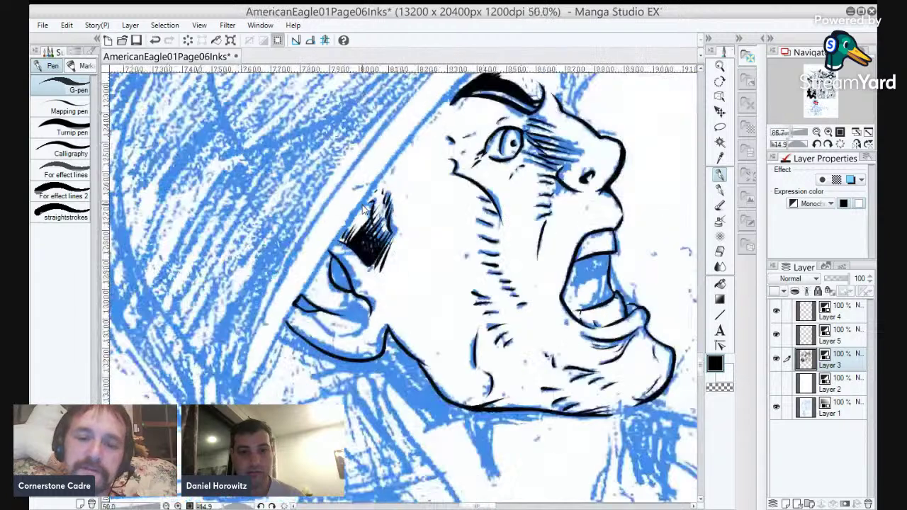
key("g")
key("g")
left_click(306, 305)
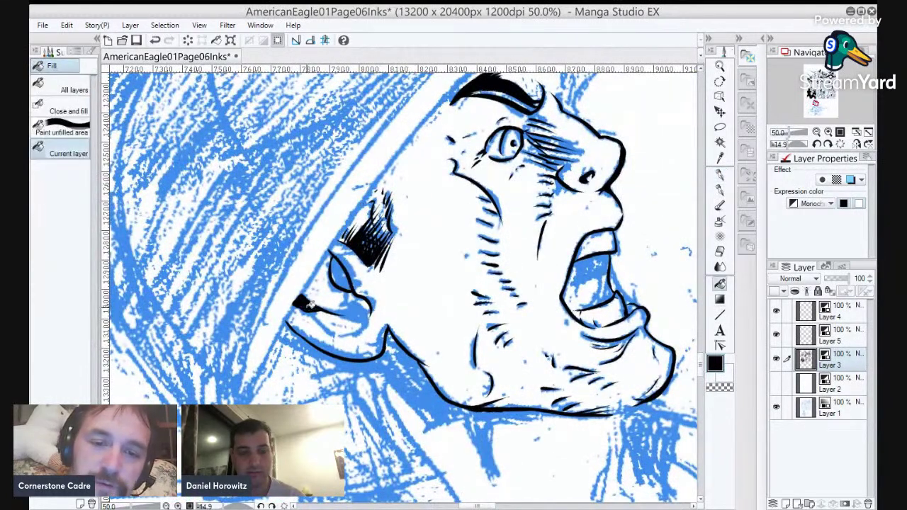
left_click(338, 273)
left_click(345, 276)
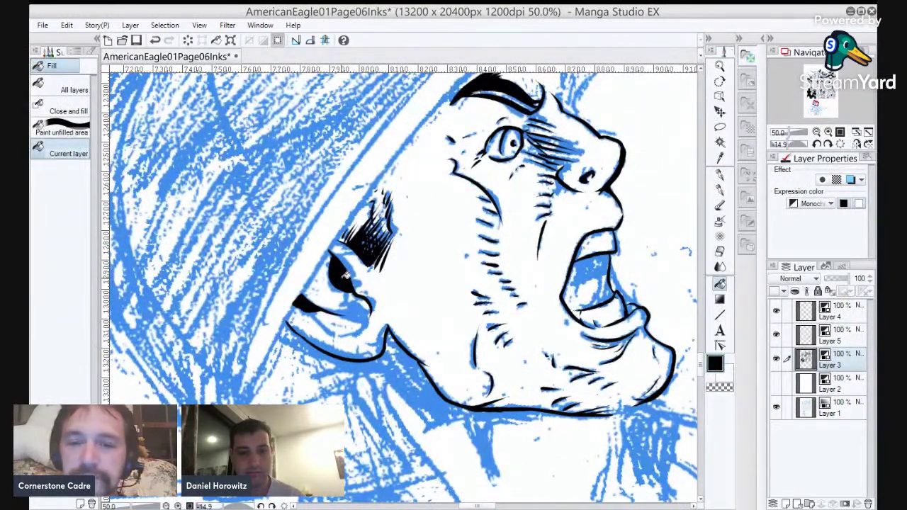
Ink the remaining inner contours of the lower ear and fill the enclosed shadow with black.
key("p")
mouse_move(312, 311)
left_mouse_down()
mouse_move(341, 334)
mouse_move(370, 317)
mouse_move(323, 305)
mouse_move(342, 315)
left_mouse_up()
key("g")
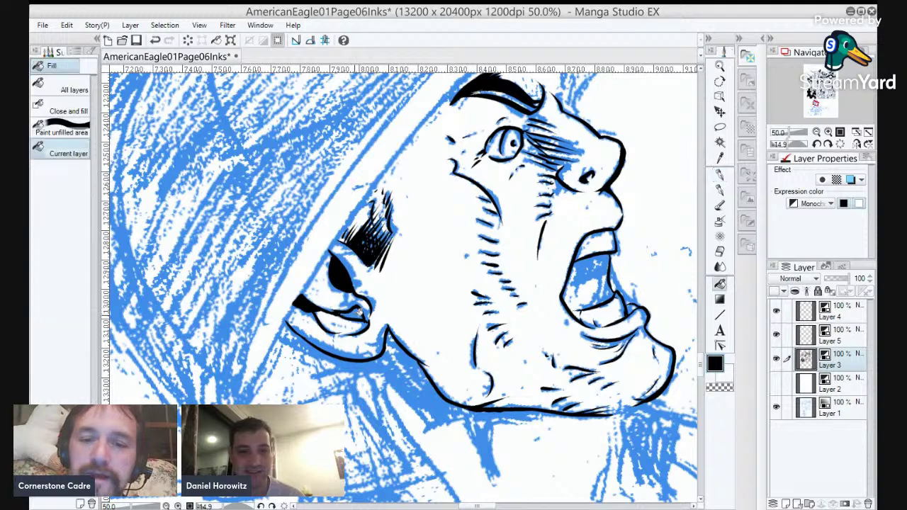
Outline the shadow shape beneath the jaw corner and earlobe, from the jaw's underside back to the helmet rim.
key("p")
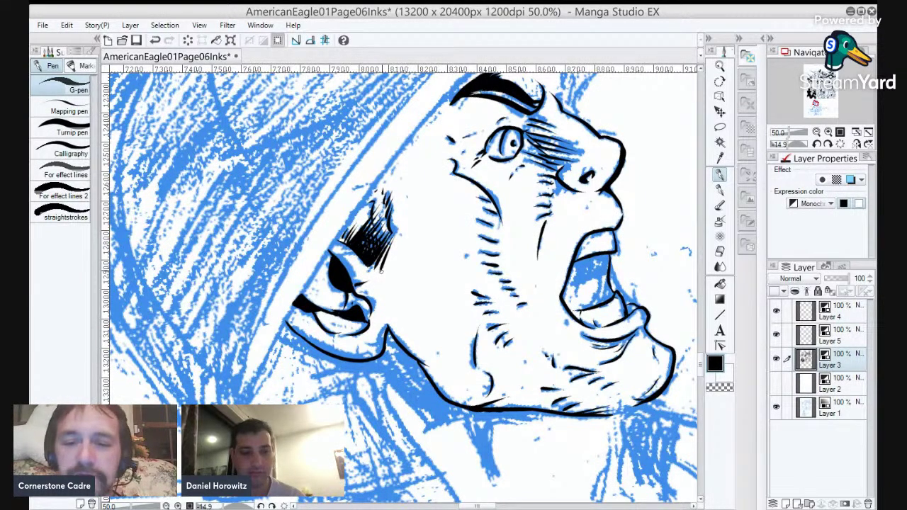
mouse_move(473, 415)
left_mouse_down()
mouse_move(425, 424)
mouse_move(375, 360)
mouse_move(287, 324)
left_mouse_up()
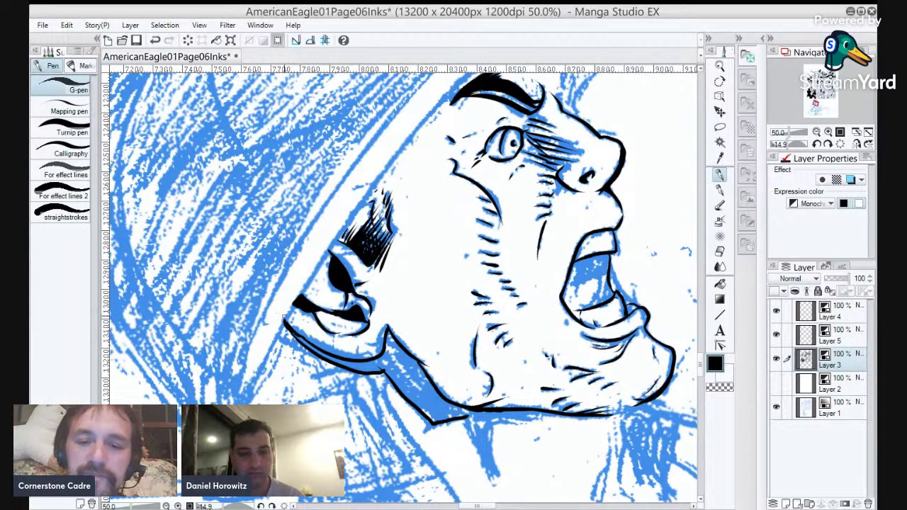
Thicken the jaw's underside, outline a tapering shadow down the neck, and fill the jaw and neck shadows with black.
left_click_drag(533, 378, 498, 288)
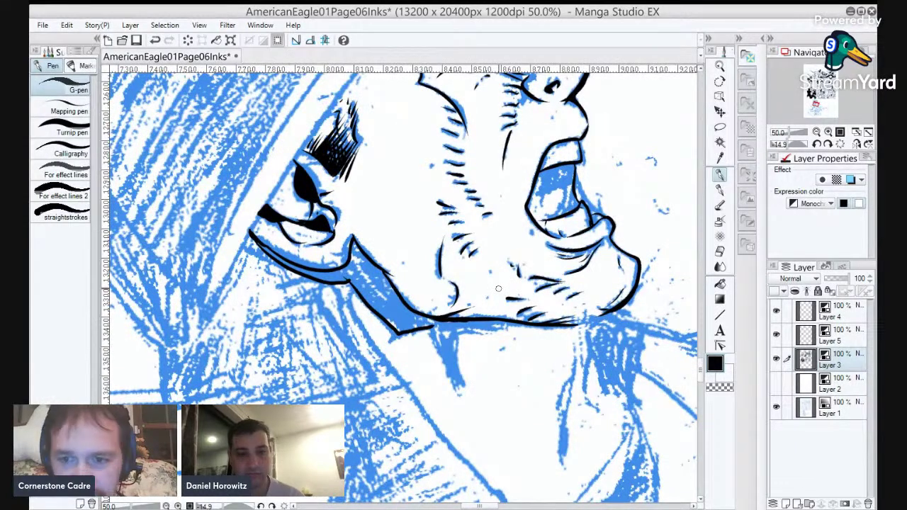
mouse_move(538, 323)
left_mouse_down()
mouse_move(454, 325)
mouse_move(598, 323)
left_mouse_up()
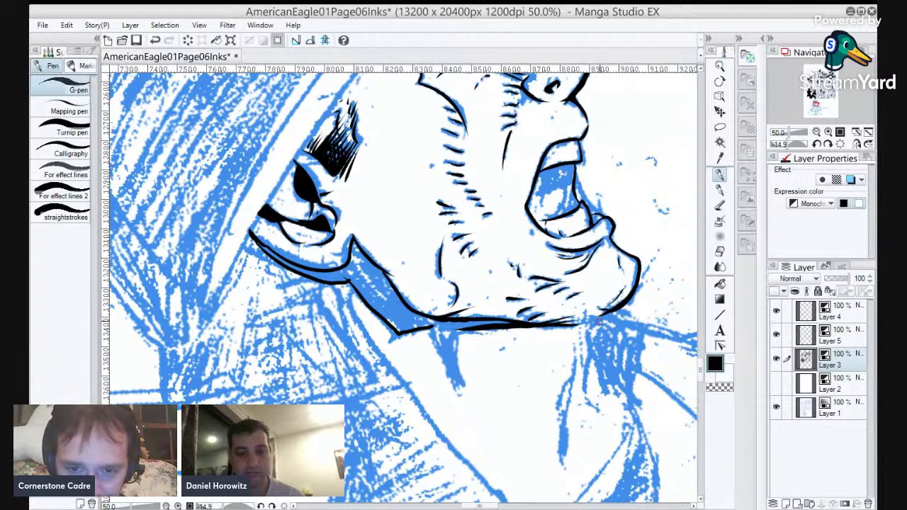
left_click_drag(429, 328, 489, 411)
left_click_drag(453, 331, 512, 441)
left_click_drag(472, 390, 506, 432)
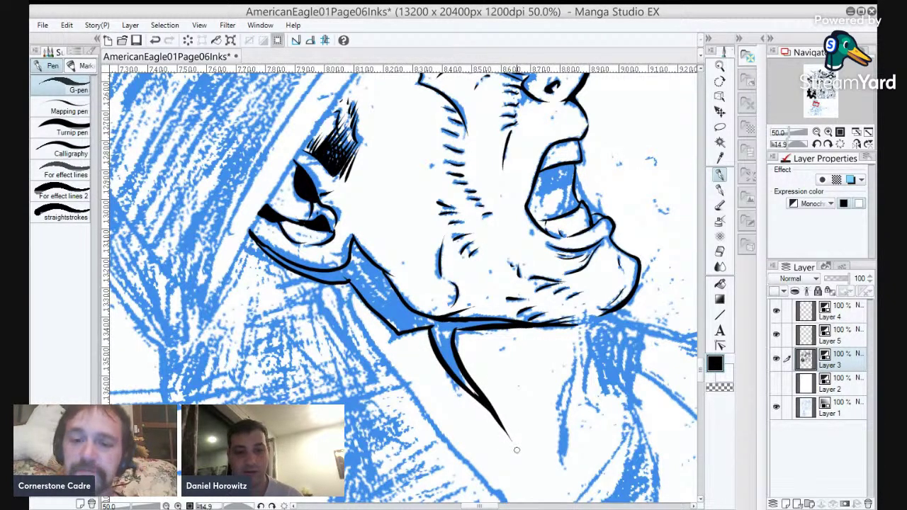
key("g")
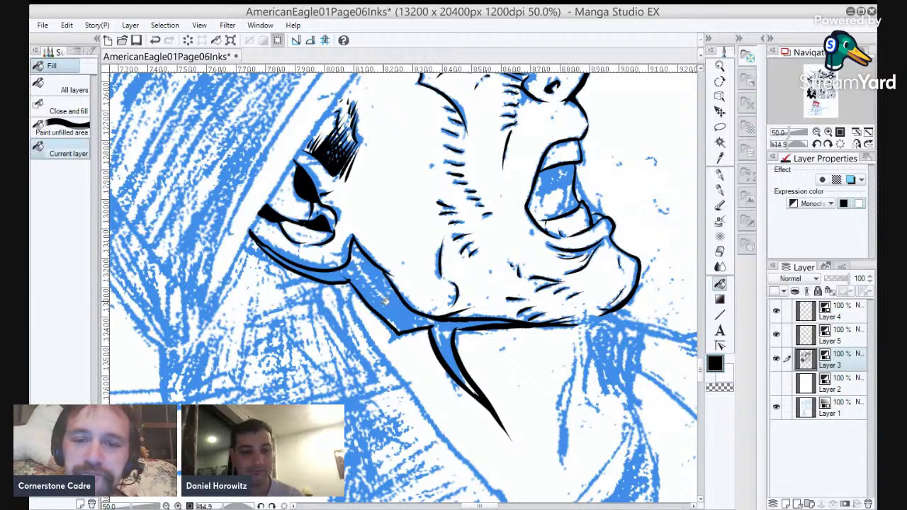
left_click(385, 302)
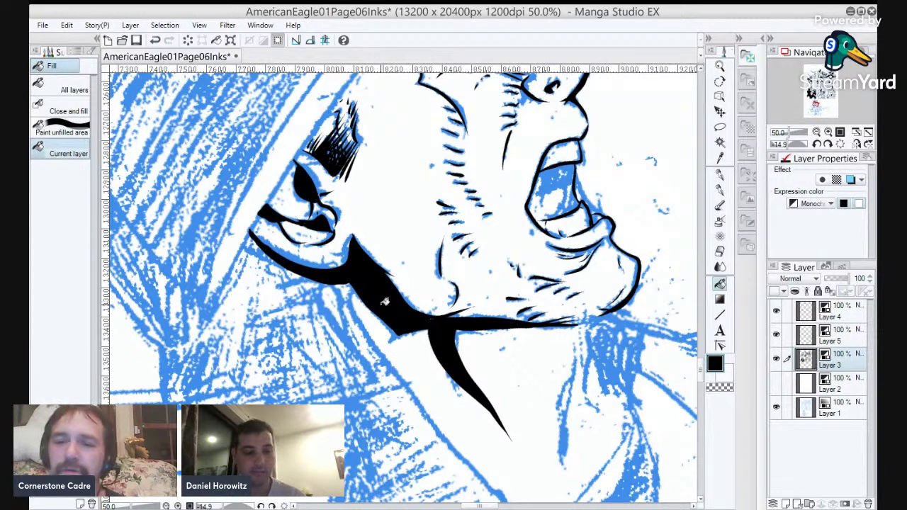
Ink the front throat line below the chin and the tapering tendon strokes branching down the neck.
key("p")
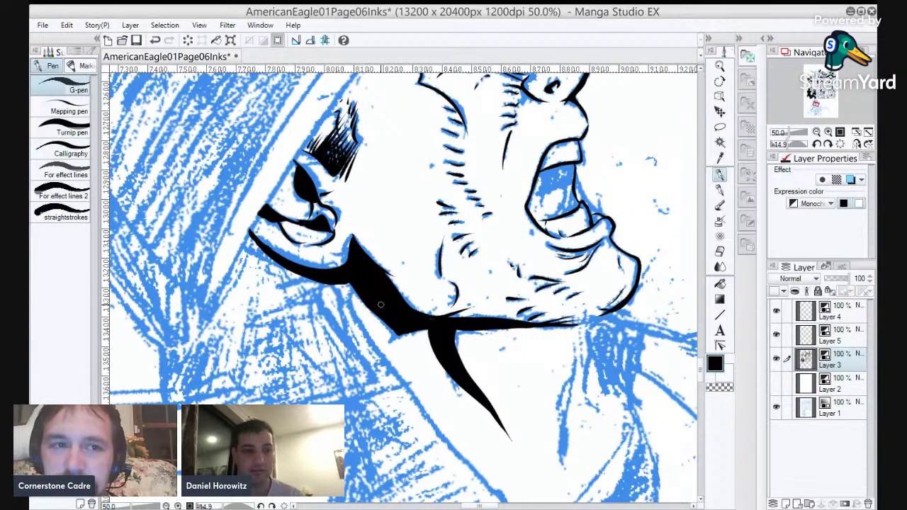
mouse_move(613, 312)
left_mouse_down()
mouse_move(592, 328)
mouse_move(581, 404)
left_mouse_up()
left_click_drag(573, 365, 568, 449)
left_click_drag(597, 319, 543, 313)
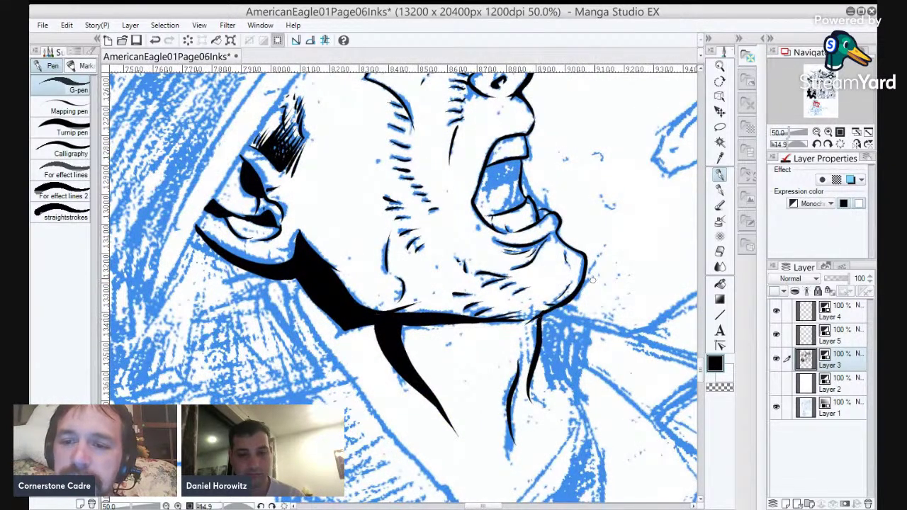
left_click_drag(539, 343, 553, 403)
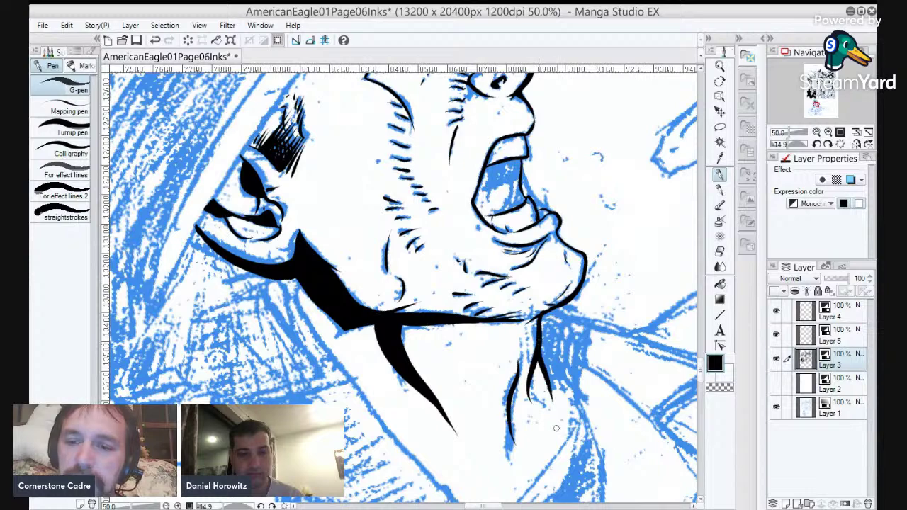
Ink the undershirt neckline as a curved double band around the base of the neck, with inner fold lines.
mouse_move(594, 379)
left_mouse_down()
mouse_move(587, 273)
mouse_move(564, 271)
mouse_move(473, 418)
mouse_move(450, 428)
mouse_move(590, 327)
left_mouse_up()
mouse_move(584, 236)
left_mouse_down()
mouse_move(584, 267)
mouse_move(563, 323)
mouse_move(450, 425)
left_mouse_up()
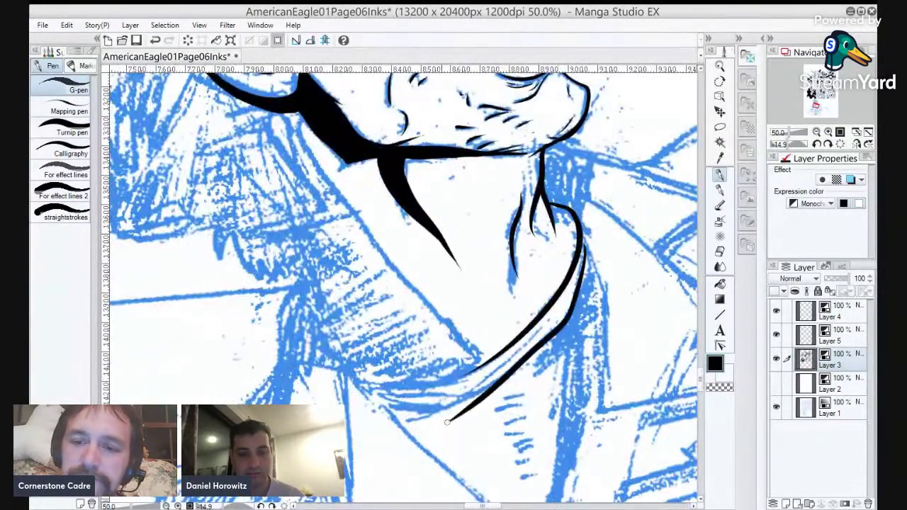
key("ctrl+z")
mouse_move(581, 255)
left_mouse_down()
mouse_move(571, 313)
mouse_move(525, 358)
mouse_move(411, 421)
left_mouse_up()
left_click_drag(556, 309, 469, 389)
mouse_move(393, 392)
left_mouse_down()
mouse_move(469, 347)
mouse_move(532, 346)
left_mouse_up()
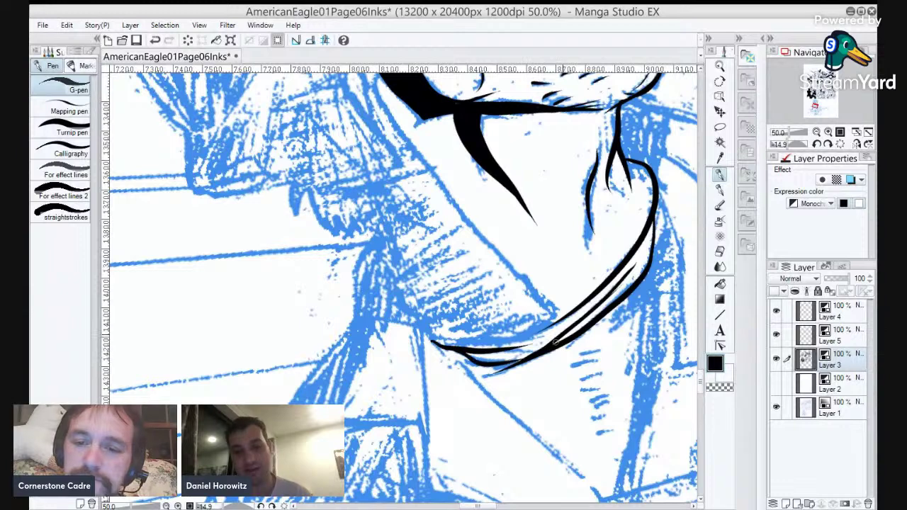
mouse_move(434, 344)
left_mouse_down()
mouse_move(460, 368)
mouse_move(509, 368)
mouse_move(433, 338)
mouse_move(490, 343)
mouse_move(599, 300)
left_mouse_up()
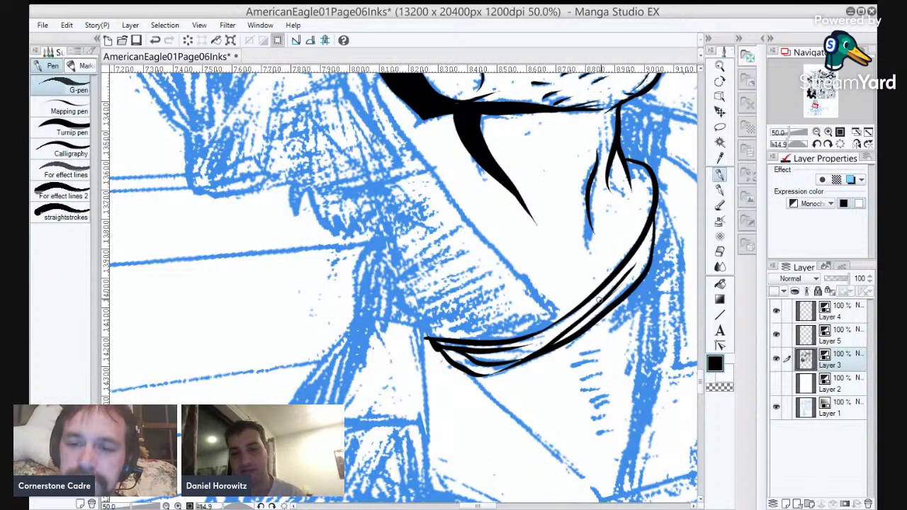
Thicken and smooth the corner where the neck shadow meets the jaw's underside with short pen strokes.
scroll(599, 299, "down", 2)
left_click_drag(587, 286, 481, 414)
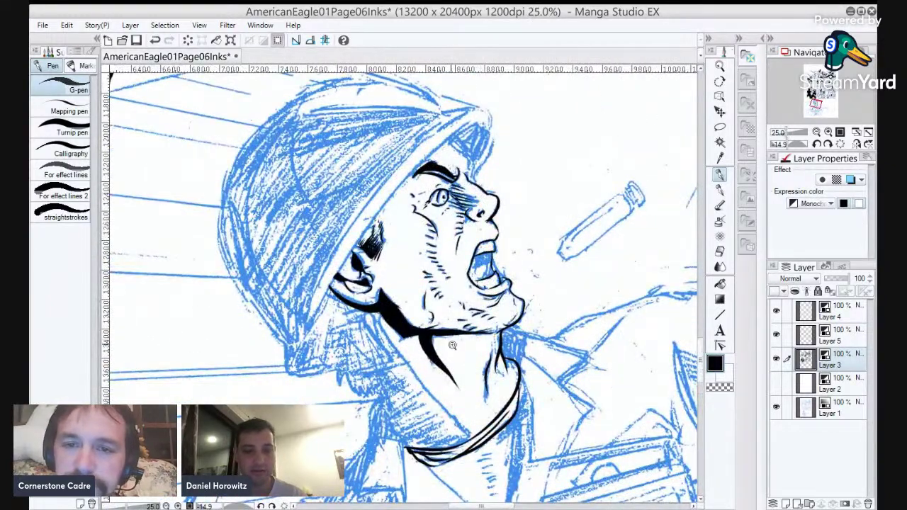
scroll(455, 337, "up", 3)
key("minus")
key("minus")
key("minus")
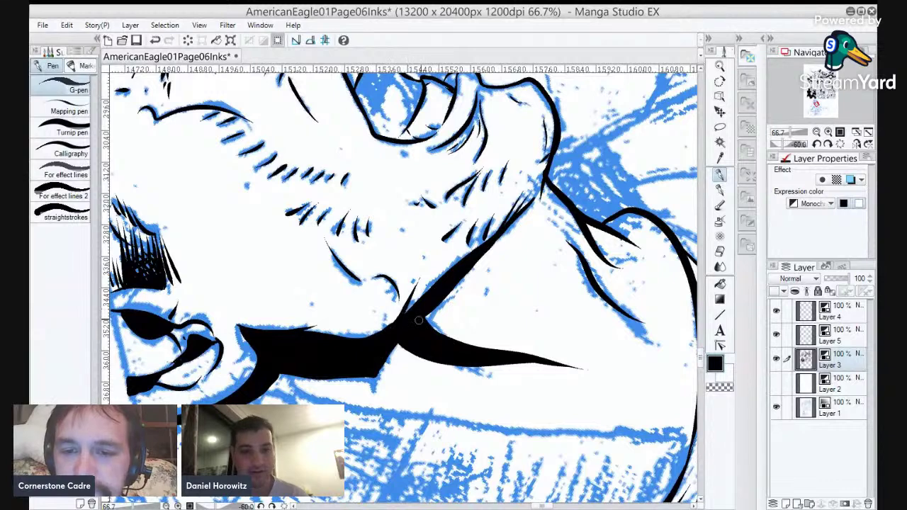
left_click_drag(439, 313, 450, 302)
mouse_move(428, 333)
left_mouse_down()
mouse_move(466, 304)
mouse_move(451, 336)
left_mouse_up()
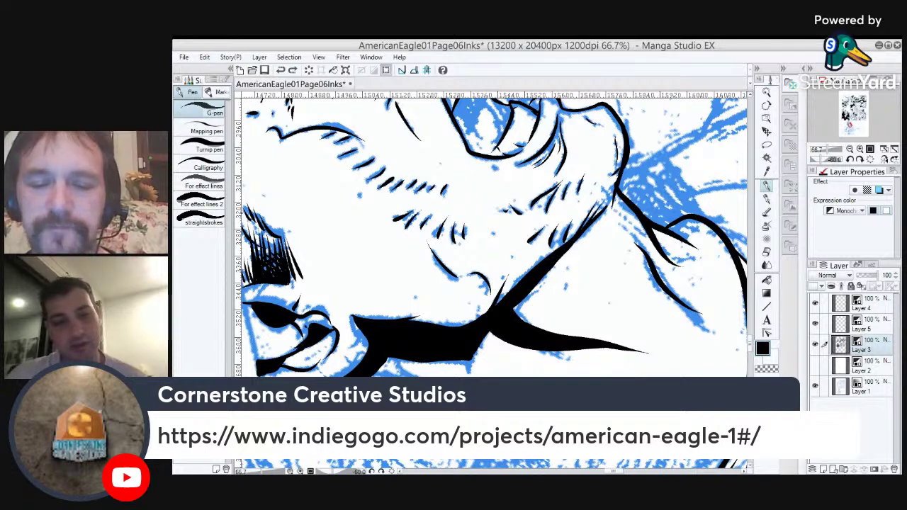
Feather the front edge of the neck shadow with a narrow band of inkhatch 3 brush hatching.
key("r")
mouse_move(589, 197)
left_mouse_down()
mouse_move(626, 334)
mouse_move(643, 269)
left_mouse_up()
key("b")
mouse_move(496, 315)
left_mouse_down()
mouse_move(499, 323)
mouse_move(510, 307)
mouse_move(531, 358)
left_mouse_up()
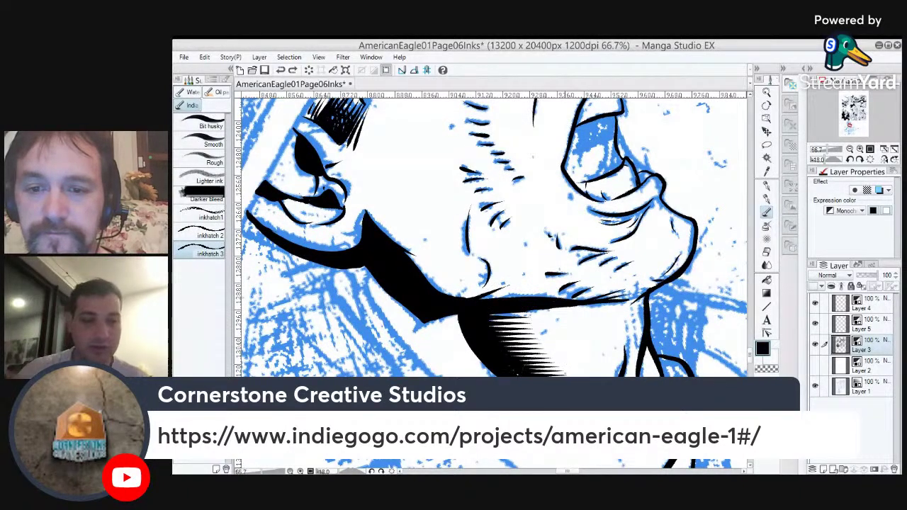
key("ctrl+z")
mouse_move(496, 298)
left_mouse_down()
mouse_move(501, 335)
mouse_move(540, 376)
left_mouse_up()
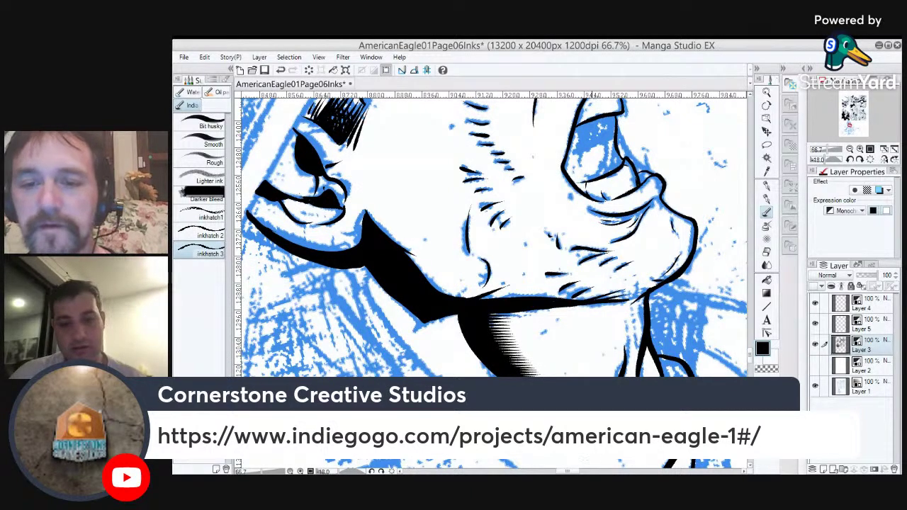
Erase the excess black along the back edge of the hatched neck shadow to taper its lower end.
left_click_drag(559, 374, 533, 266)
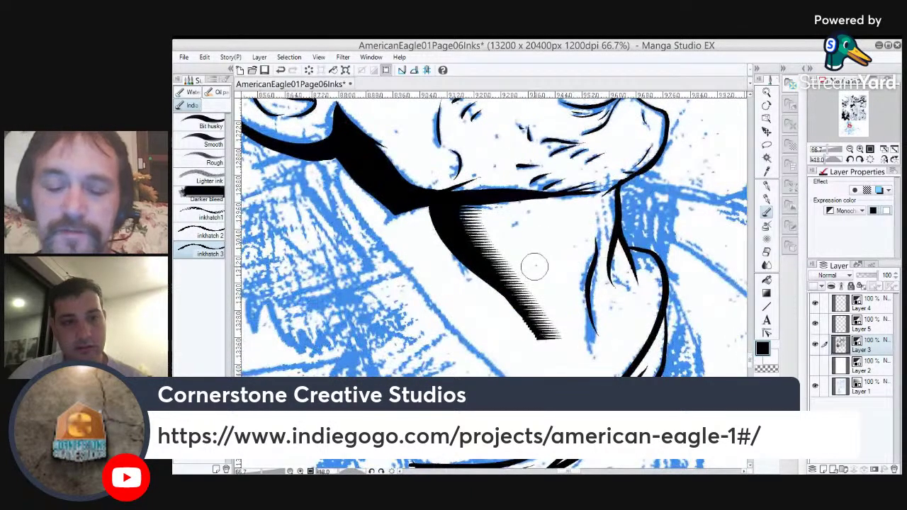
key("minus")
key("minus")
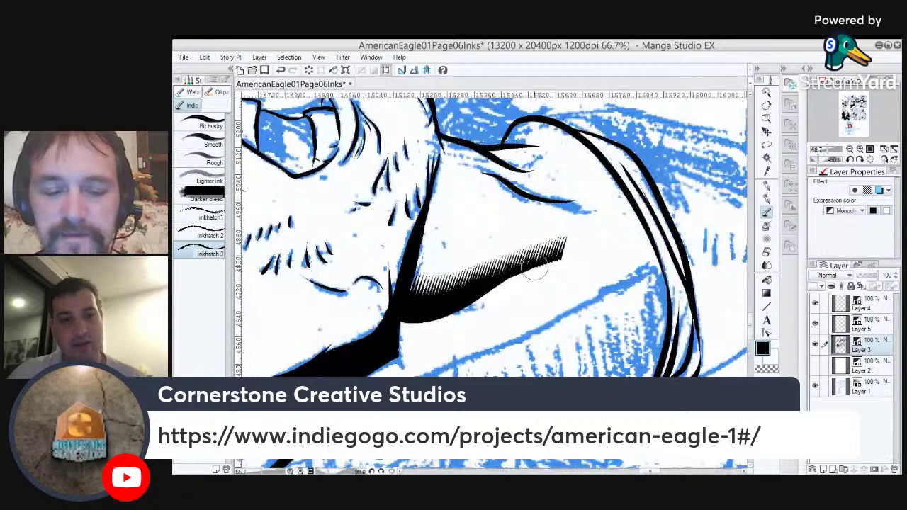
key("e")
left_click_drag(534, 267, 521, 281)
left_click_drag(591, 249, 479, 304)
left_click_drag(590, 240, 551, 260)
mouse_move(591, 233)
left_mouse_down()
mouse_move(494, 256)
mouse_move(565, 238)
mouse_move(511, 253)
left_mouse_up()
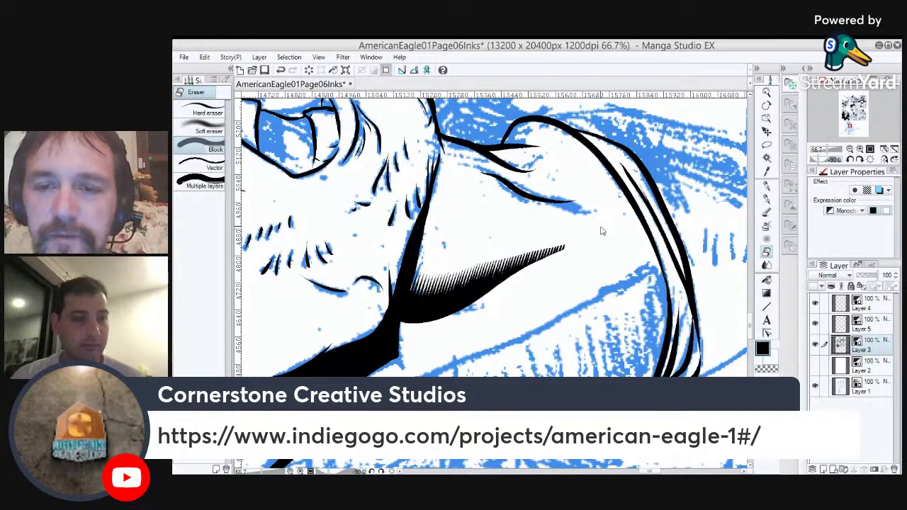
key("ctrl+z")
left_click_drag(522, 247, 500, 253)
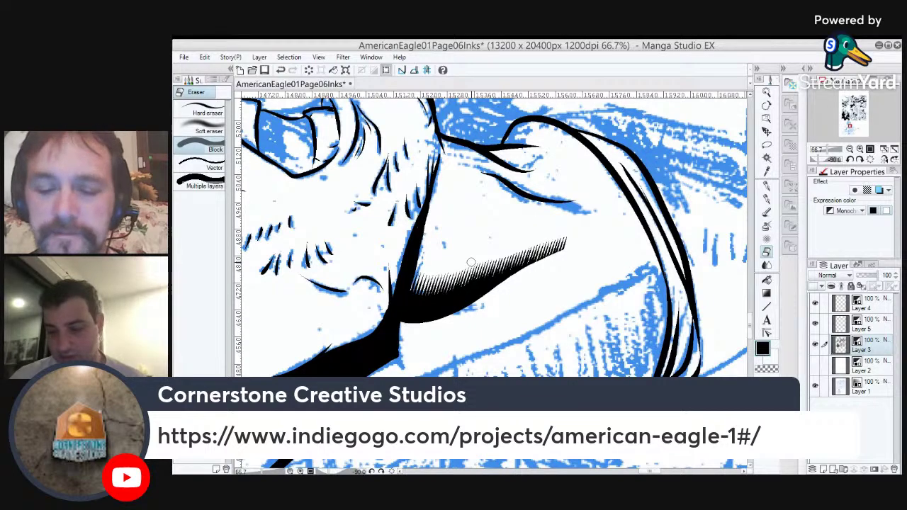
Ink the back contour of the neck down to the neckline and the jagged edge at the nape below the helmet.
key("r")
left_click_drag(554, 197, 574, 330)
scroll(546, 296, "down", 3)
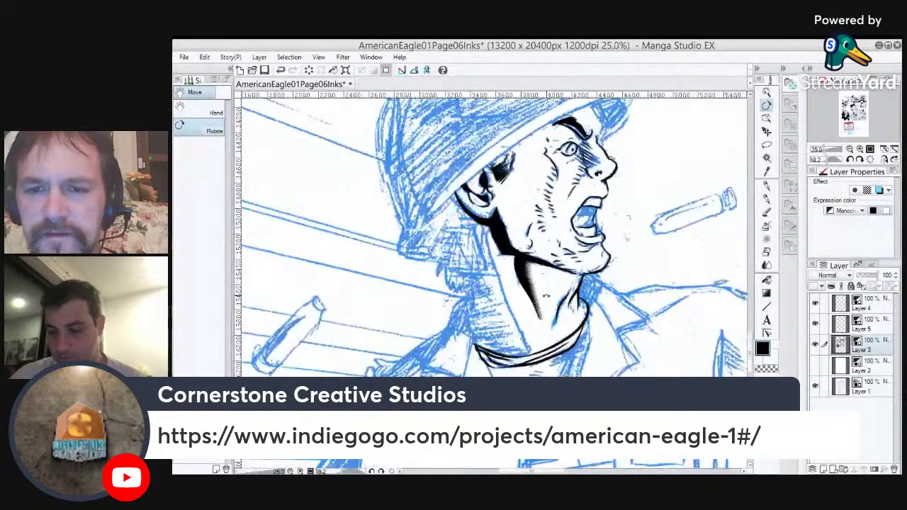
key("p")
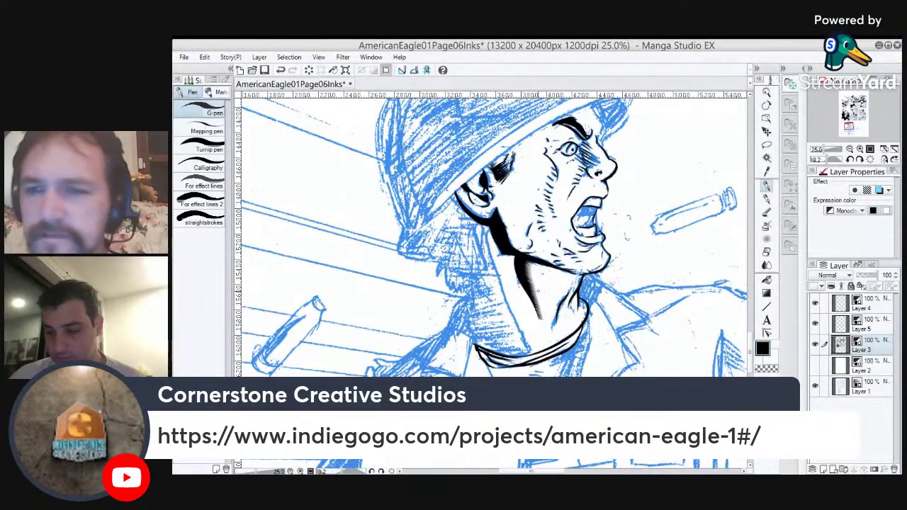
mouse_move(488, 226)
left_mouse_down()
mouse_move(525, 344)
mouse_move(508, 312)
mouse_move(486, 227)
mouse_move(504, 303)
mouse_move(530, 351)
left_mouse_up()
key("ctrl+z")
key("ctrl+z")
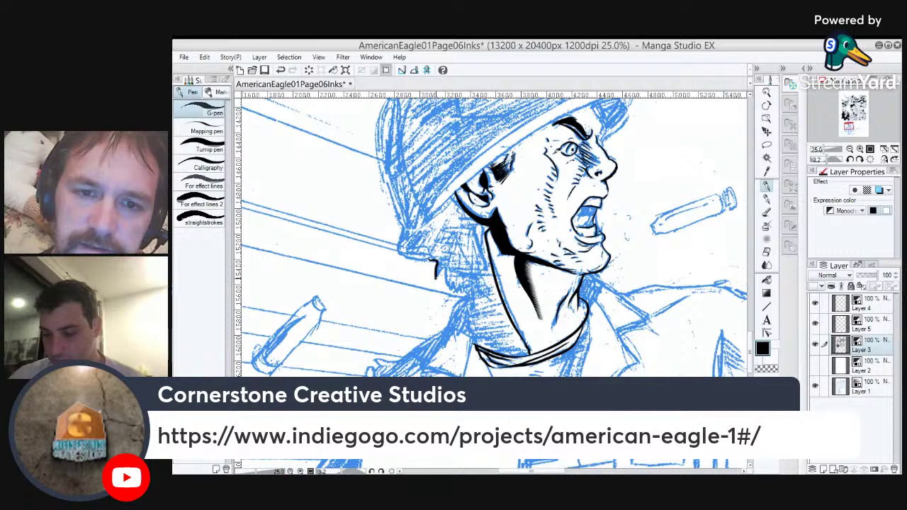
mouse_move(441, 267)
left_mouse_down()
mouse_move(450, 291)
mouse_move(465, 294)
mouse_move(449, 324)
mouse_move(478, 345)
left_mouse_up()
Ink the helmet's lower rim as a double line sweeping from behind the ear to the front peak.
mouse_move(458, 192)
left_mouse_down()
mouse_move(424, 225)
mouse_move(550, 105)
mouse_move(506, 173)
mouse_move(579, 151)
mouse_move(402, 274)
mouse_move(567, 160)
mouse_move(517, 181)
left_mouse_up()
key("ctrl+z")
key("ctrl+z")
left_click_drag(572, 161, 506, 186)
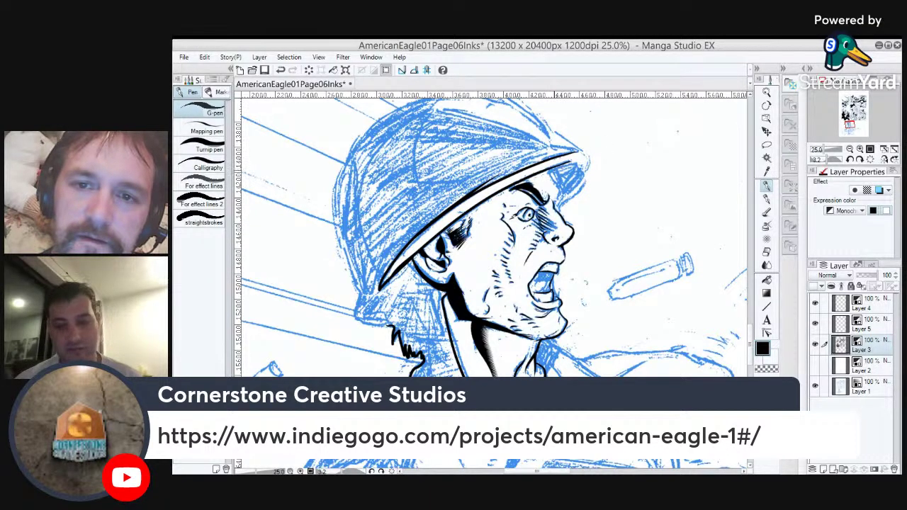
Outline the underside of the helmet's front brim above the forehead and fill it with black.
left_click_drag(555, 167, 556, 188)
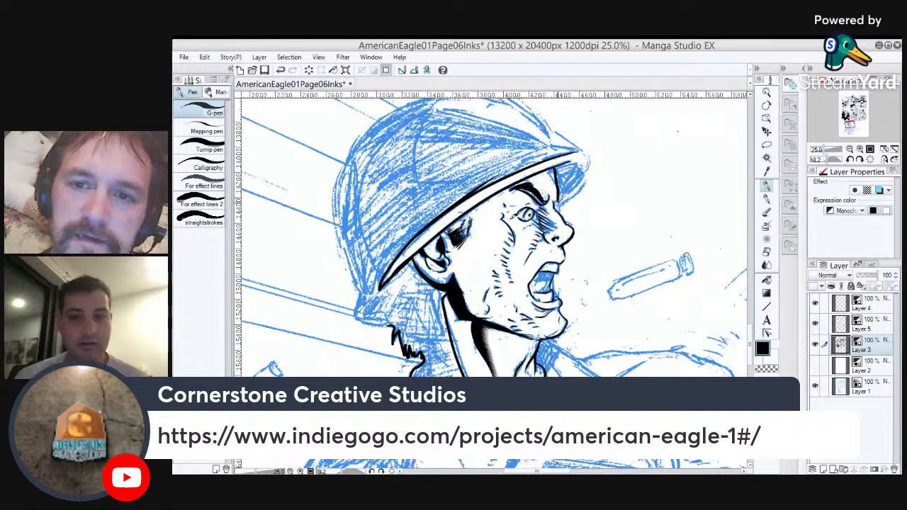
key("ctrl+z")
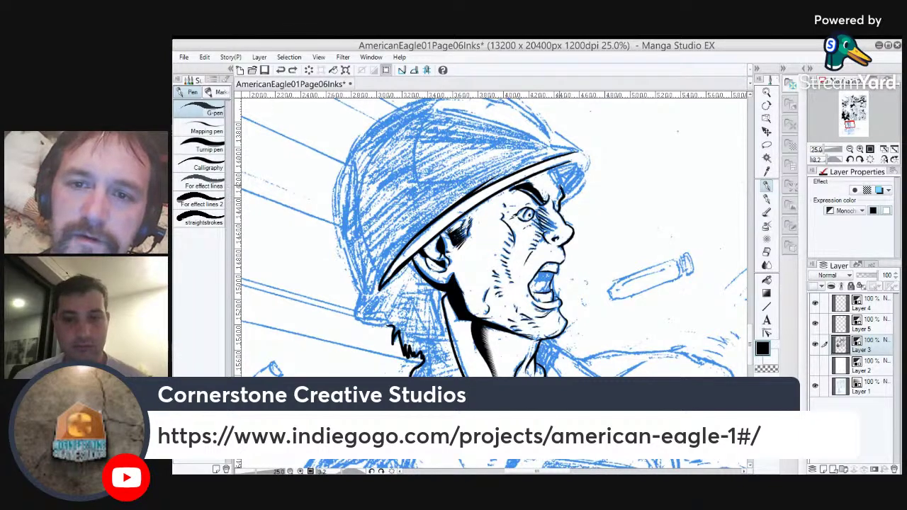
left_click_drag(556, 168, 557, 185)
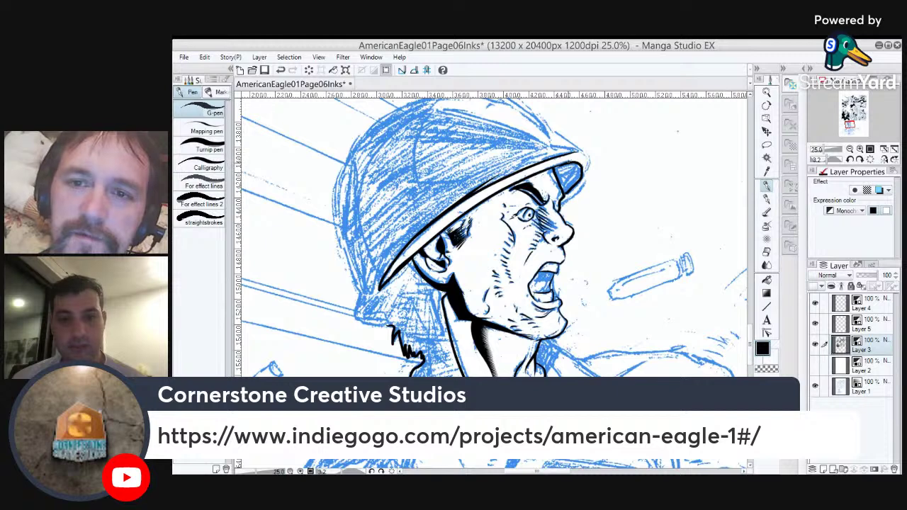
key("g")
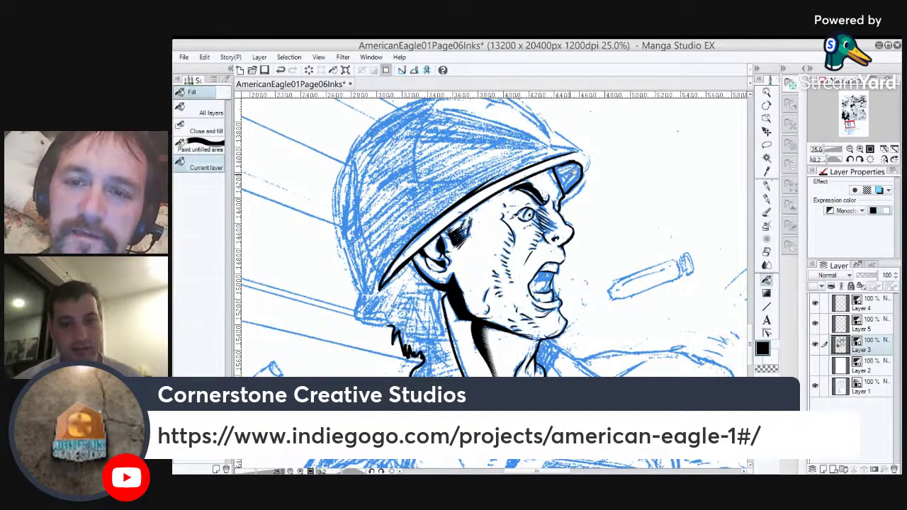
left_click(571, 170)
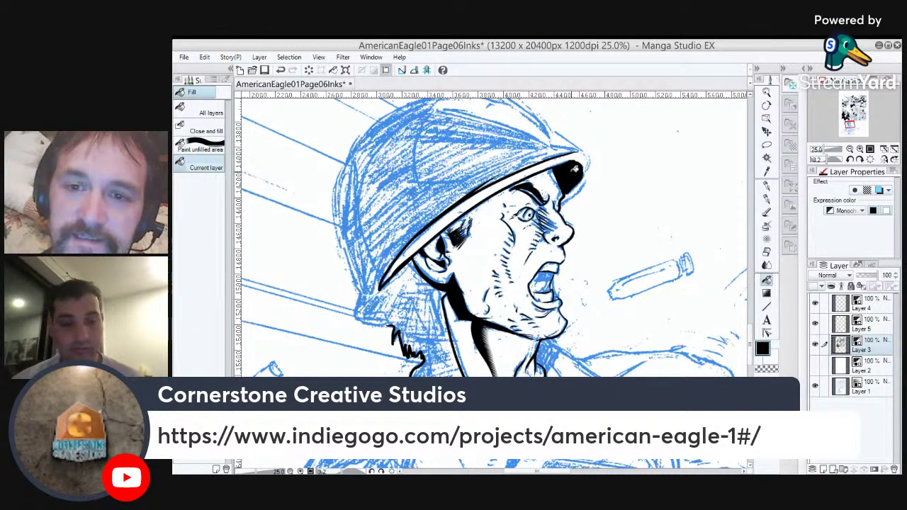
Ink the back outline of the helmet from the jagged nape edge up and around toward the crown.
key("p")
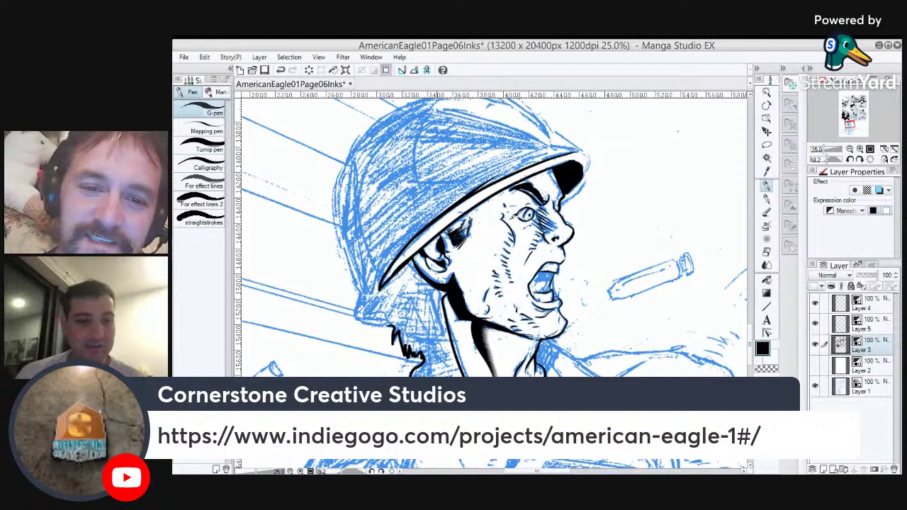
mouse_move(394, 328)
left_mouse_down()
mouse_move(357, 319)
mouse_move(360, 293)
mouse_move(344, 263)
mouse_move(356, 129)
left_mouse_up()
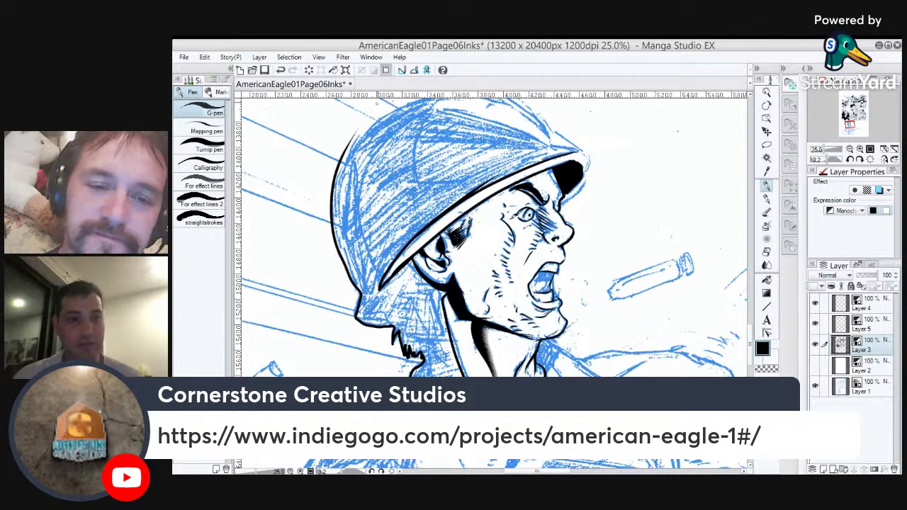
key("ctrl+z")
mouse_move(393, 328)
left_mouse_down()
mouse_move(356, 306)
mouse_move(354, 136)
mouse_move(346, 277)
mouse_move(350, 166)
mouse_move(391, 117)
left_mouse_up()
key("ctrl+z")
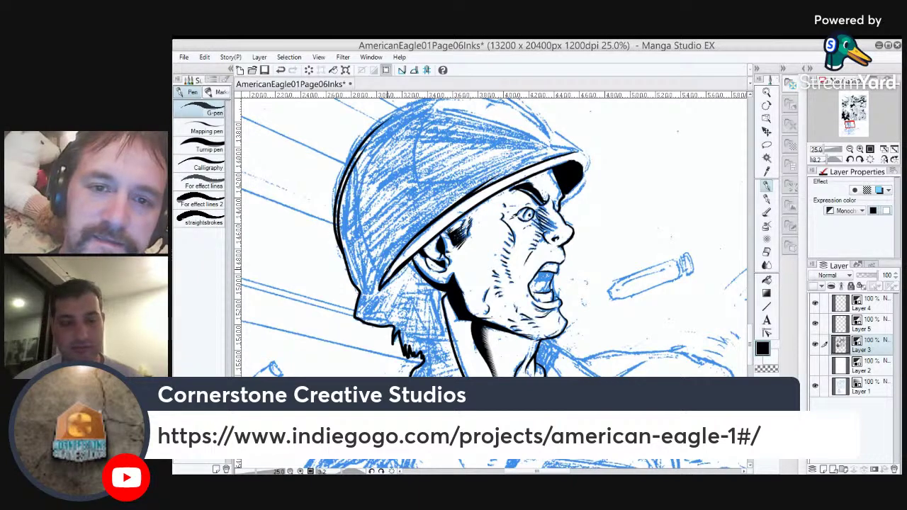
Ink the helmet's upper contour from the front peak to the crown, add the crown notch, and thicken the back outline.
mouse_move(573, 151)
left_mouse_down()
mouse_move(568, 165)
mouse_move(547, 164)
mouse_move(486, 134)
mouse_move(406, 131)
left_mouse_up()
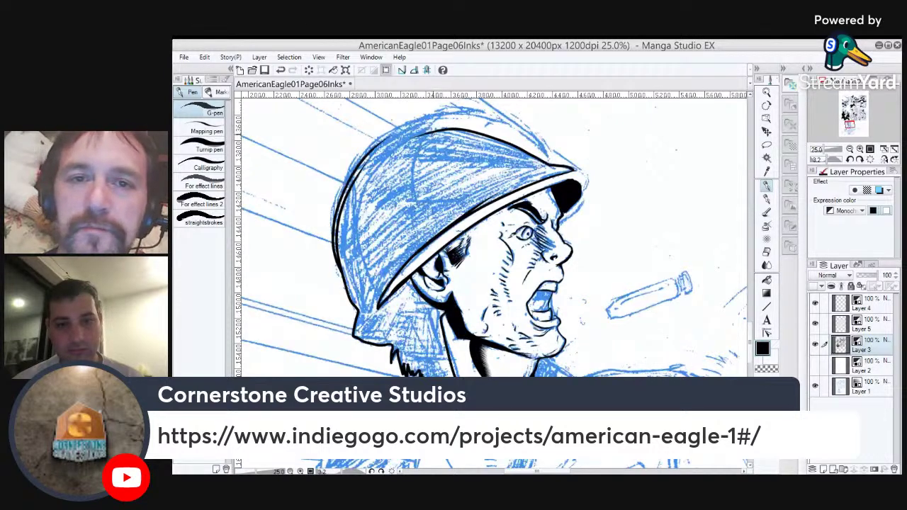
left_click_drag(426, 132, 457, 112)
left_click_drag(454, 112, 343, 182)
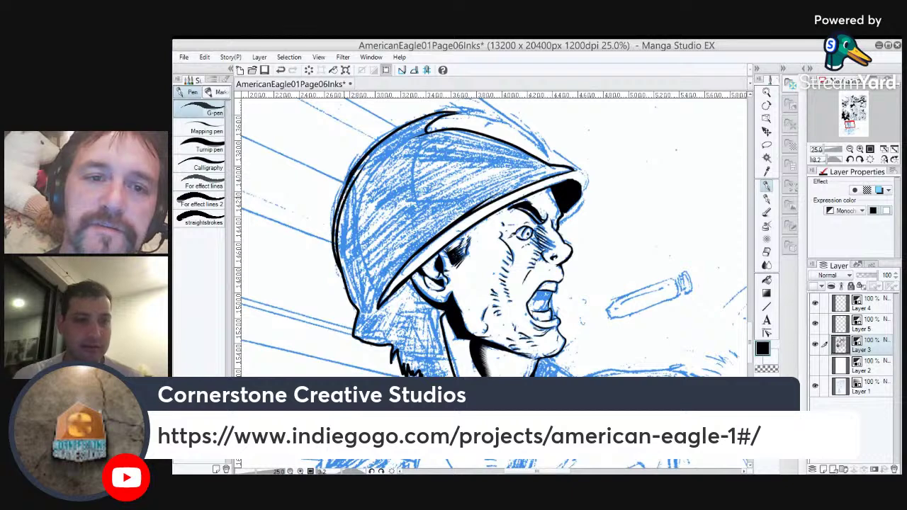
left_click_drag(343, 193, 336, 233)
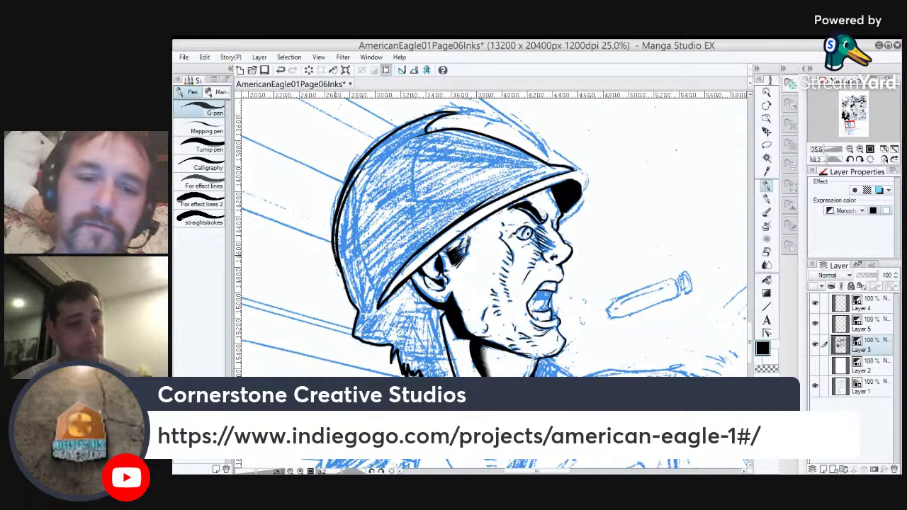
Fill the helmet's side and the nape hair with solid black, and touch up the helmet's upper back edge with the pen.
key("w")
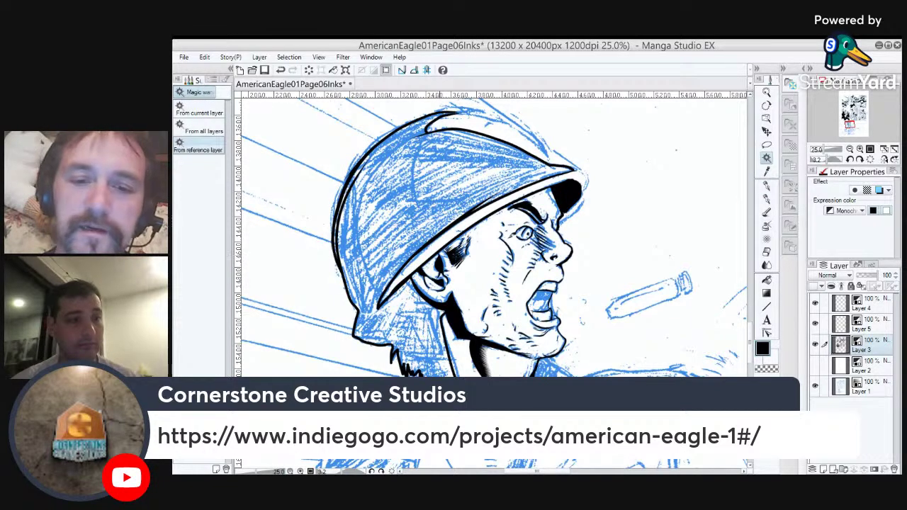
left_click(438, 191)
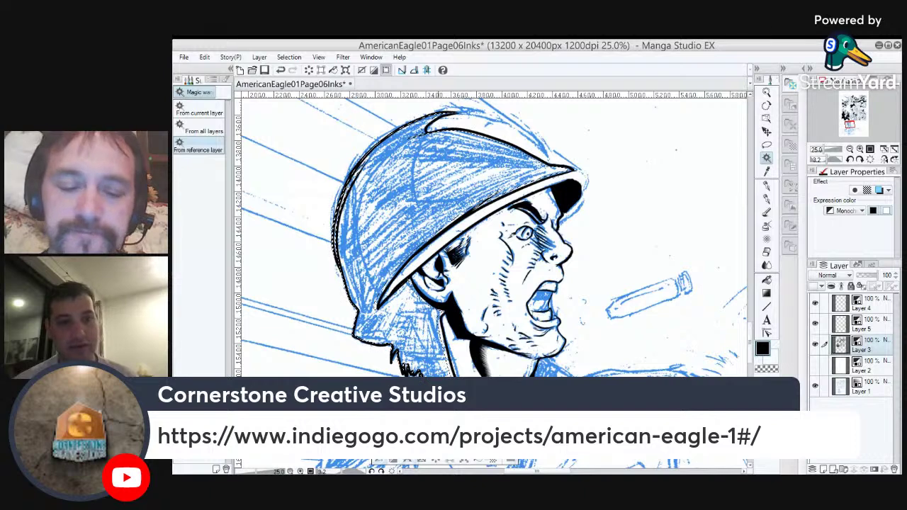
key("g")
left_click(426, 337)
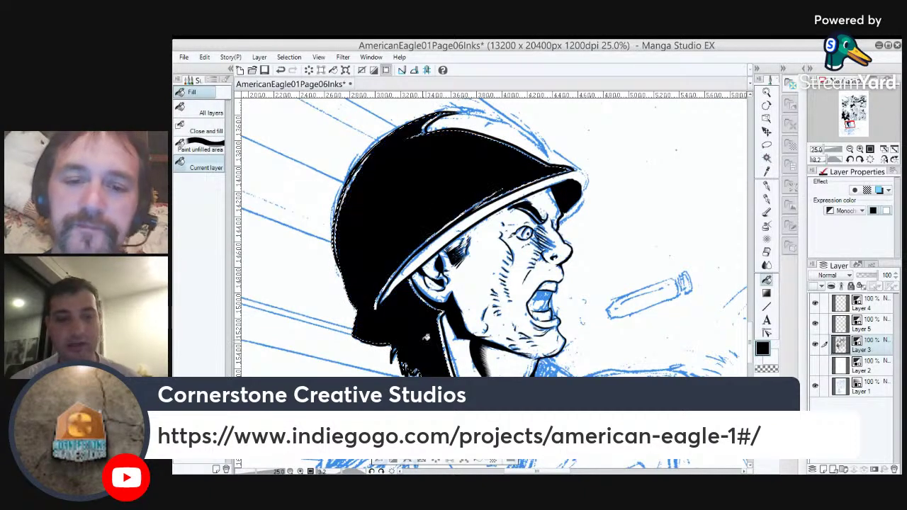
key("ctrl+d")
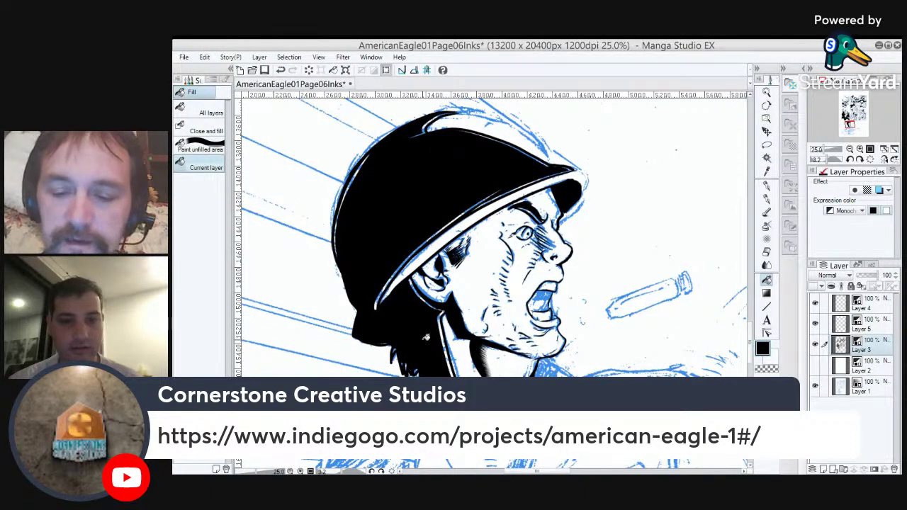
key("p")
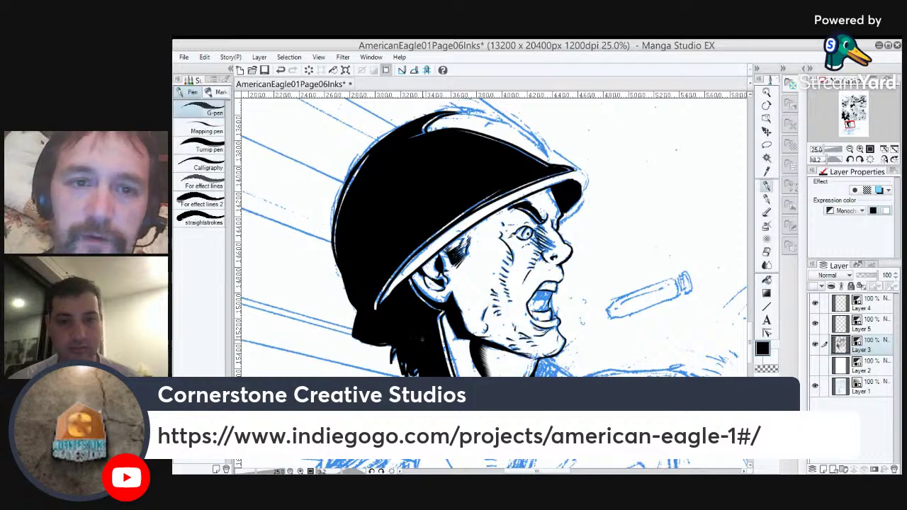
left_click_drag(369, 153, 339, 209)
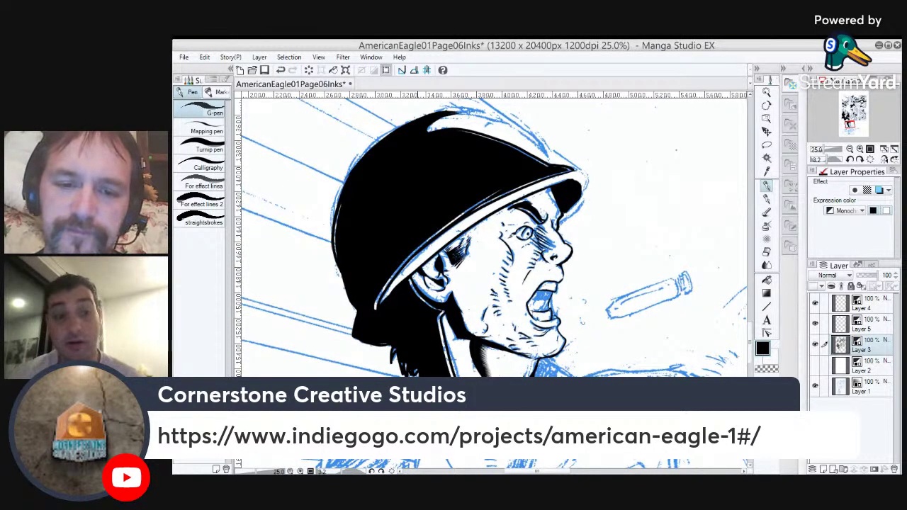
Fill the leftover white gaps in the hair tufts at the nape with black.
scroll(419, 385, "up", 3)
key("g")
key("g")
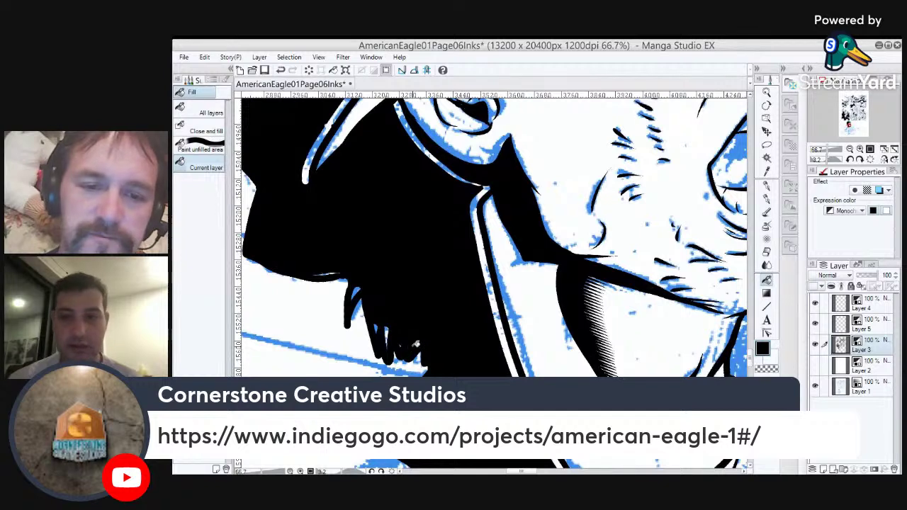
left_click(390, 330)
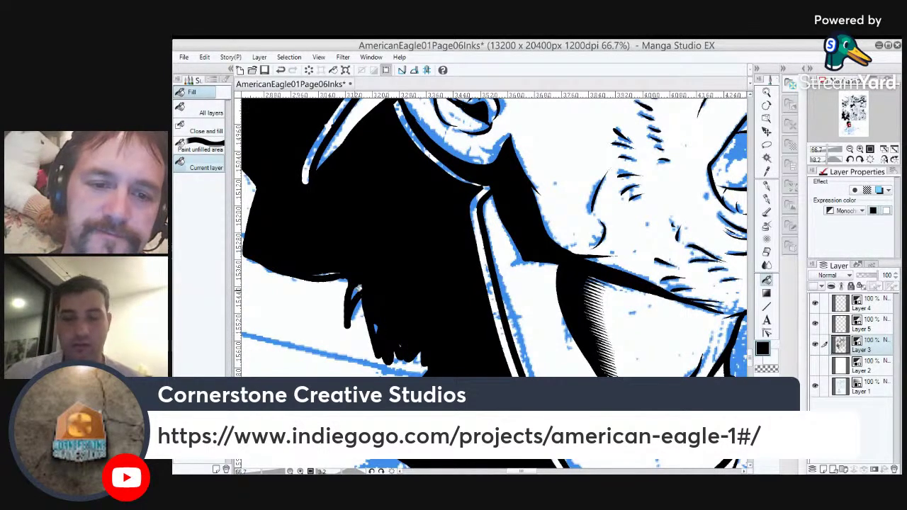
left_click(359, 289)
Ink tapered, pointed hair strands along the ragged nape edge below the helmet.
key("p")
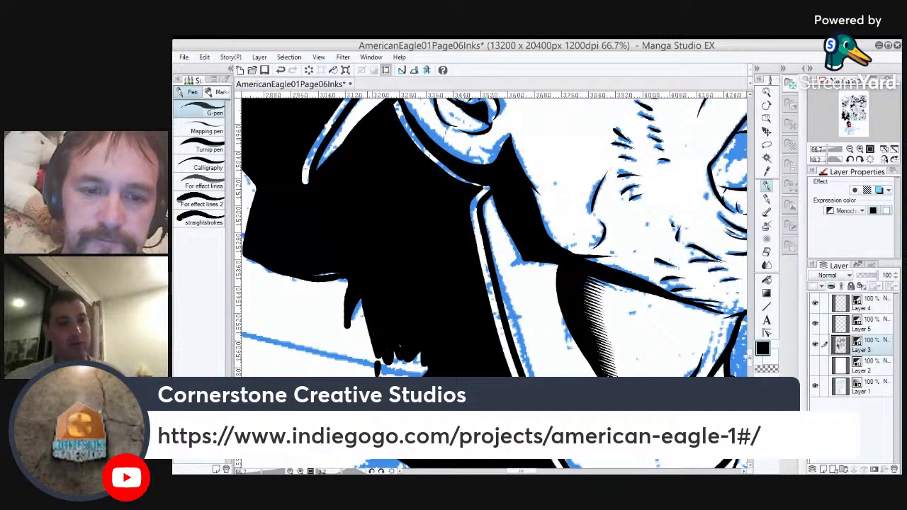
mouse_move(380, 331)
left_mouse_down()
mouse_move(515, 333)
mouse_move(486, 365)
left_mouse_up()
key("ctrl+z")
left_click_drag(502, 332, 499, 365)
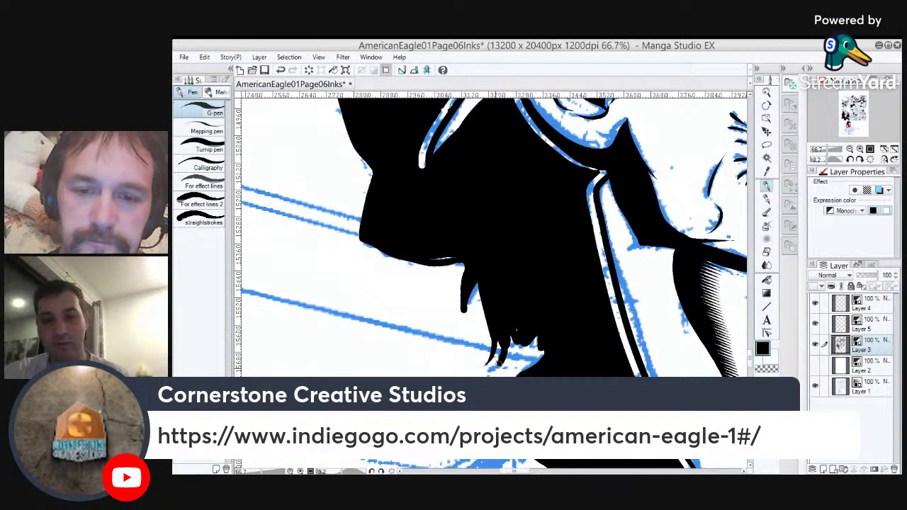
mouse_move(509, 332)
left_mouse_down()
mouse_move(506, 358)
mouse_move(517, 349)
mouse_move(515, 359)
left_mouse_up()
left_click_drag(523, 338, 524, 356)
left_click_drag(478, 284, 462, 319)
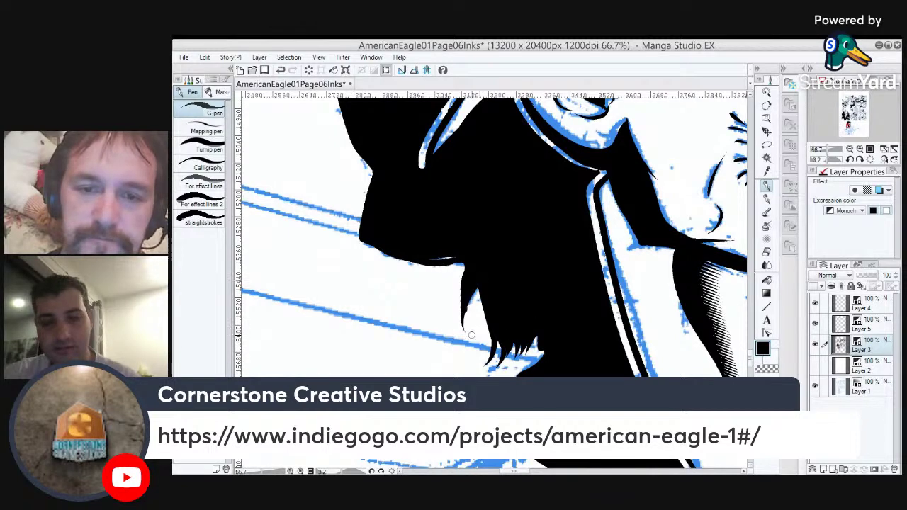
left_click_drag(473, 270, 457, 314)
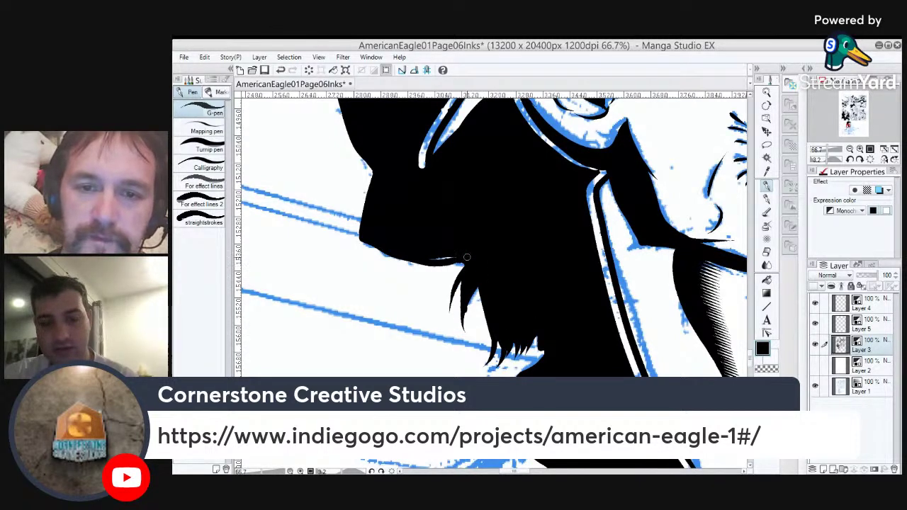
Carve a thin white highlight line along the lower back edge of the black helmet.
key("x")
left_click_drag(458, 255, 394, 250)
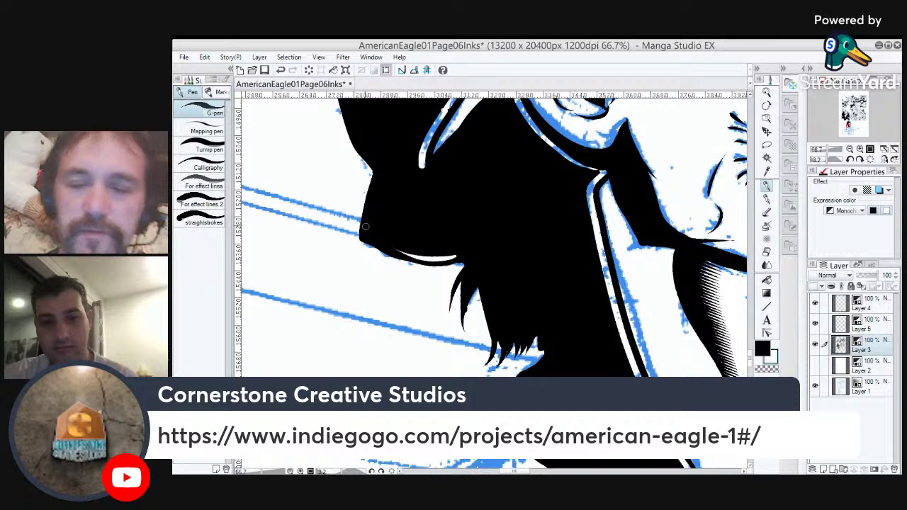
left_click_drag(448, 260, 471, 254)
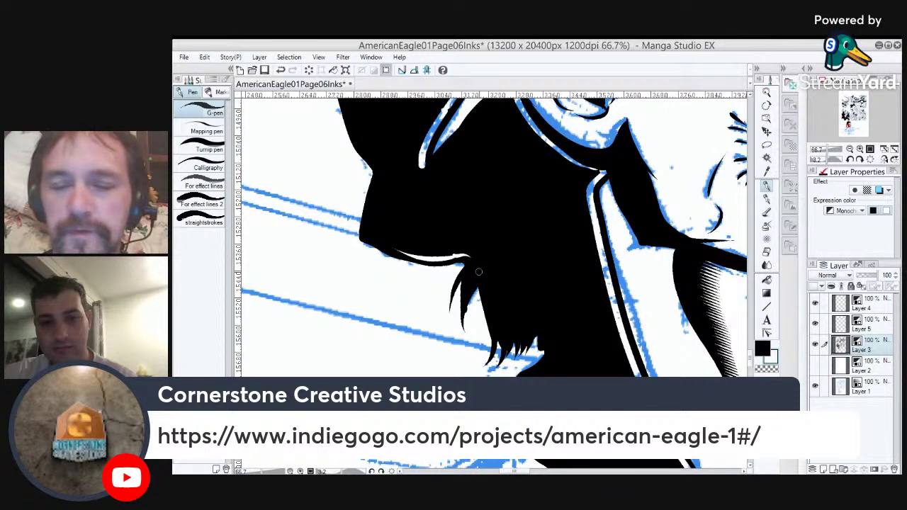
key("x")
Clean up the white separating line behind the ear and at the rear tip of the helmet rim using transparent strokes.
left_click_drag(552, 321, 492, 436)
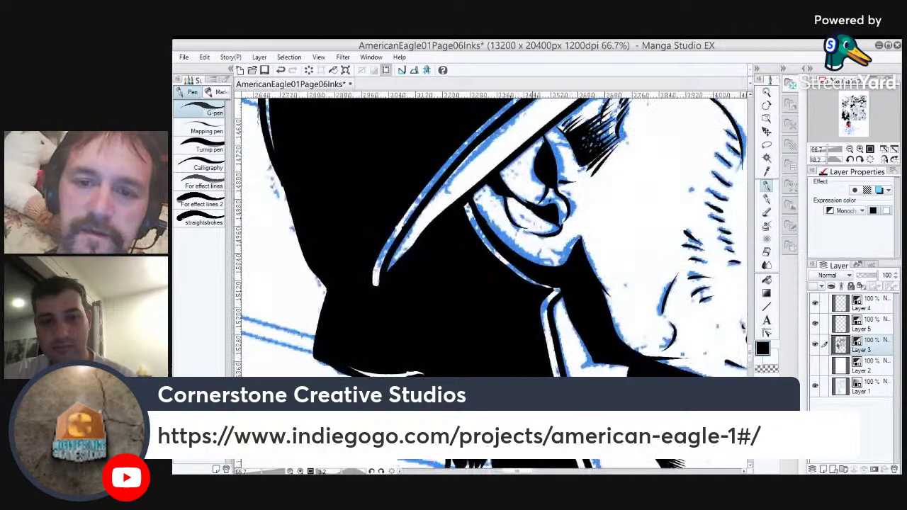
key("c")
left_click_drag(559, 289, 513, 275)
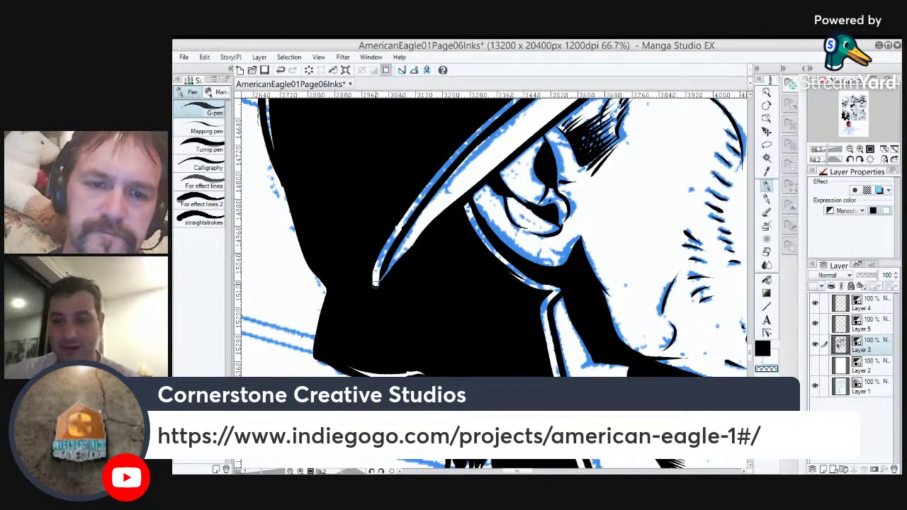
scroll(423, 219, "down", 3)
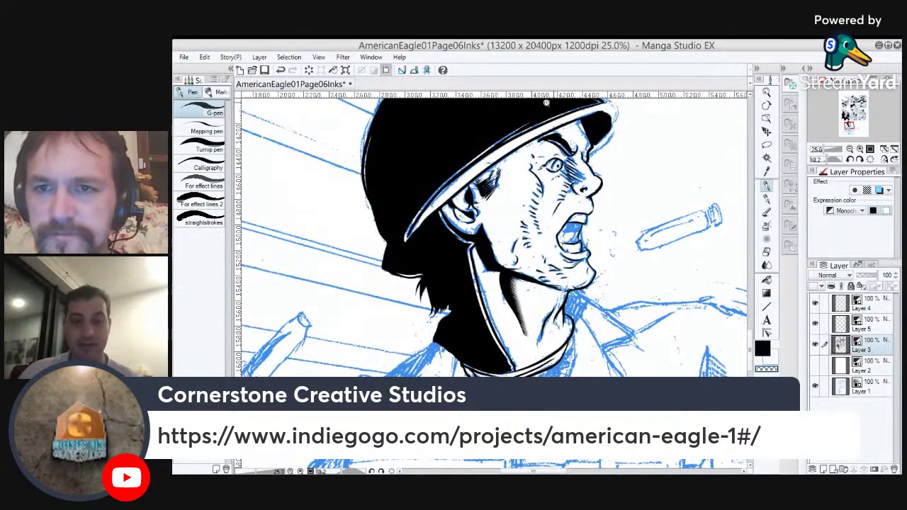
Ink the forehead contour from the helmet rim down to the brow beside the black brim shadow, and thicken its upper part.
key("ctrl+plus")
key("ctrl+plus")
key("ctrl+plus")
key("ctrl+plus")
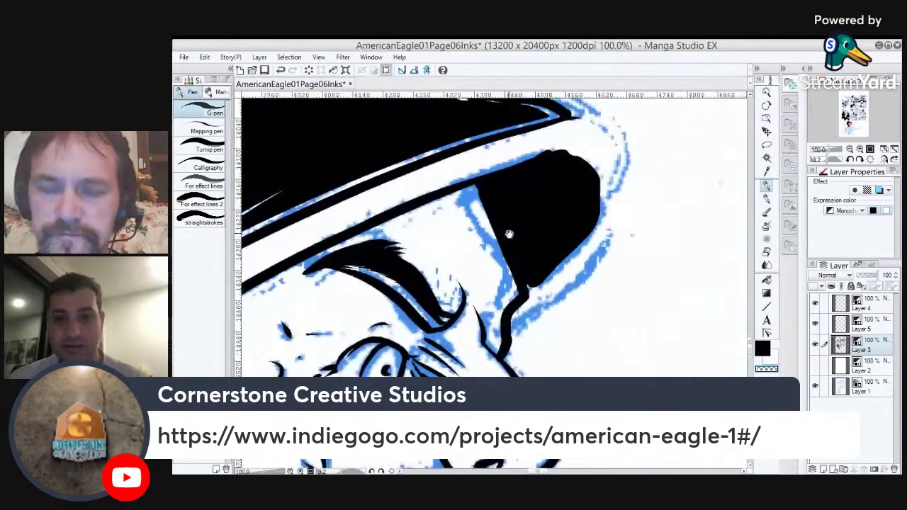
key("r")
left_click_drag(506, 229, 585, 335)
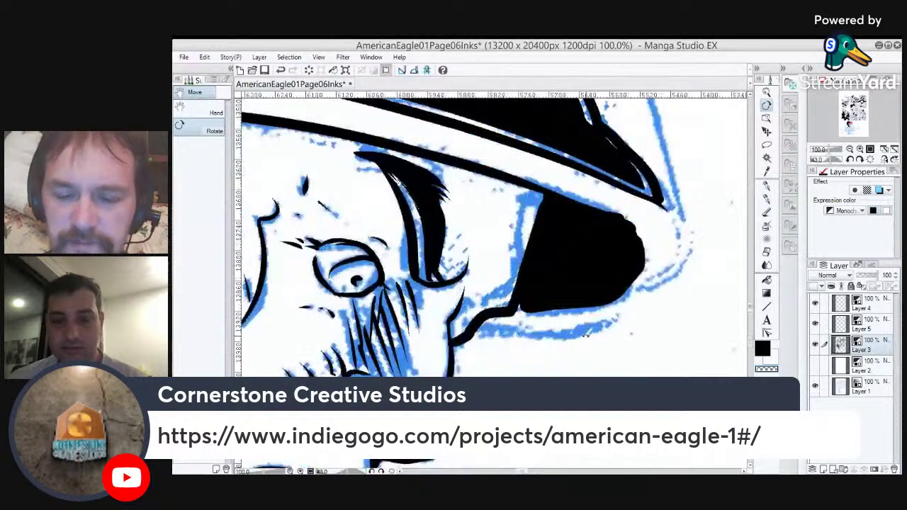
key("p")
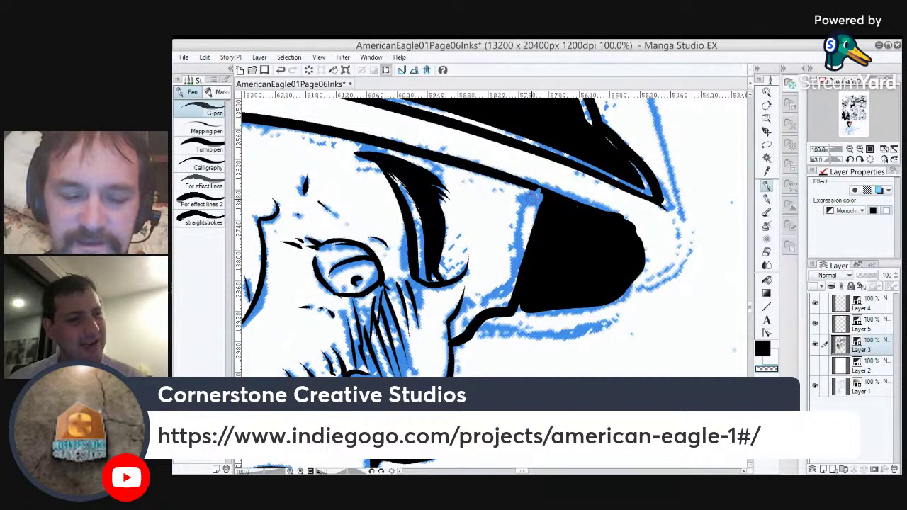
key("c")
mouse_move(537, 188)
left_mouse_down()
mouse_move(520, 265)
mouse_move(494, 303)
mouse_move(459, 310)
left_mouse_up()
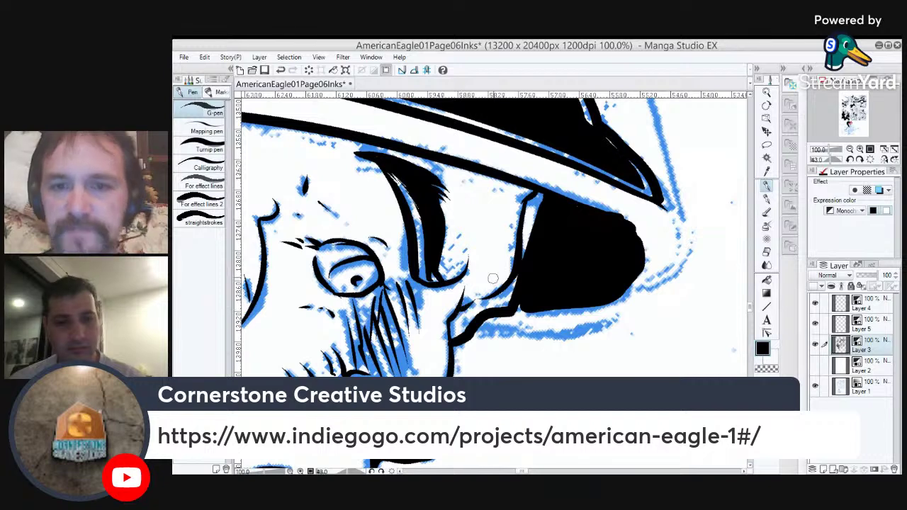
left_click_drag(544, 195, 527, 275)
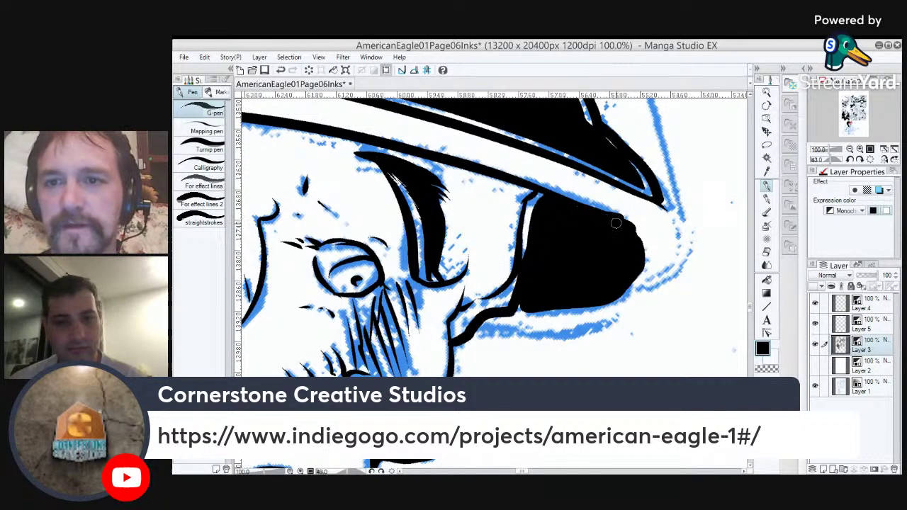
Extend the rim line toward the front peak and feather the top of the black brim shadow with short tapered strokes.
key("minus")
key("minus")
key("minus")
key("minus")
key("minus")
key("minus")
key("minus")
key("minus")
key("minus")
key("minus")
key("minus")
key("minus")
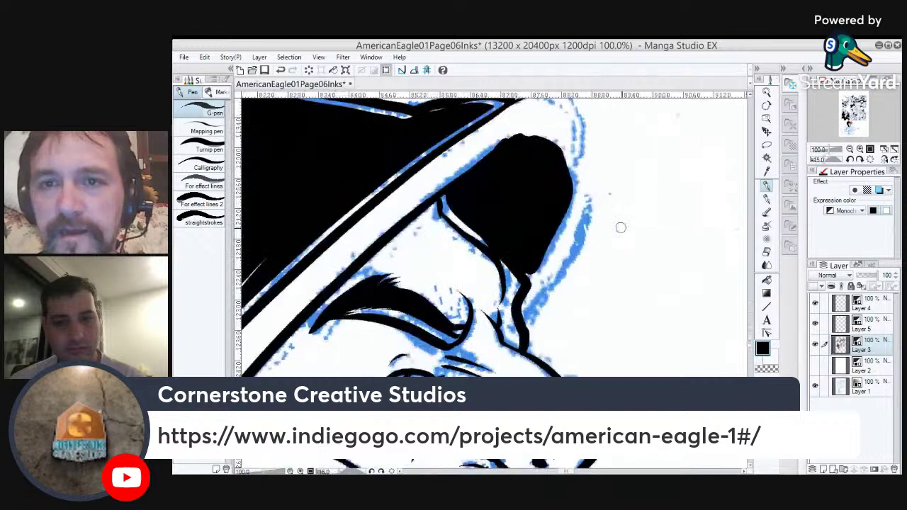
left_click_drag(622, 229, 609, 334)
left_click_drag(429, 300, 533, 216)
key("ctrl+z")
mouse_move(447, 285)
left_mouse_down()
mouse_move(480, 253)
mouse_move(534, 217)
left_mouse_up()
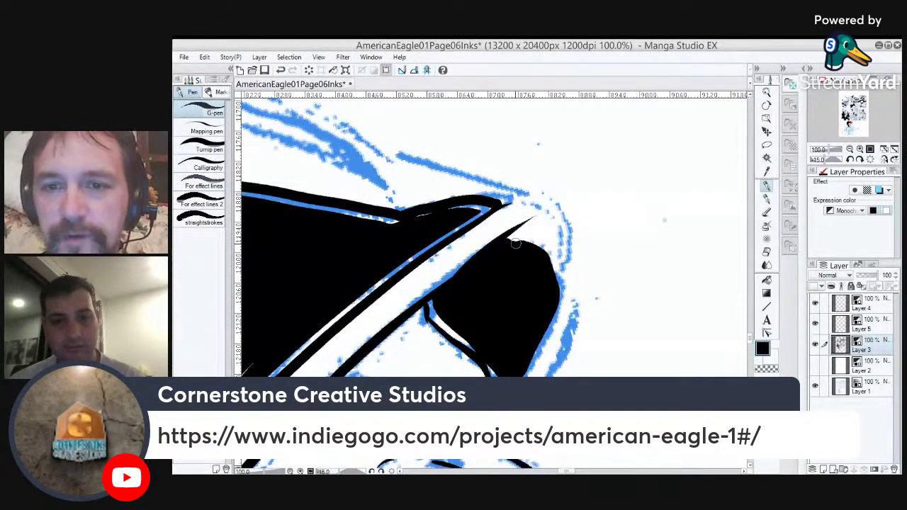
mouse_move(513, 251)
left_mouse_down()
mouse_move(538, 232)
mouse_move(522, 250)
mouse_move(530, 251)
mouse_move(542, 233)
mouse_move(544, 258)
mouse_move(555, 237)
left_mouse_up()
left_click_drag(548, 268, 558, 237)
Ink the outer front contour of the helmet brim and the short curve over its peak.
left_click_drag(583, 336, 596, 248)
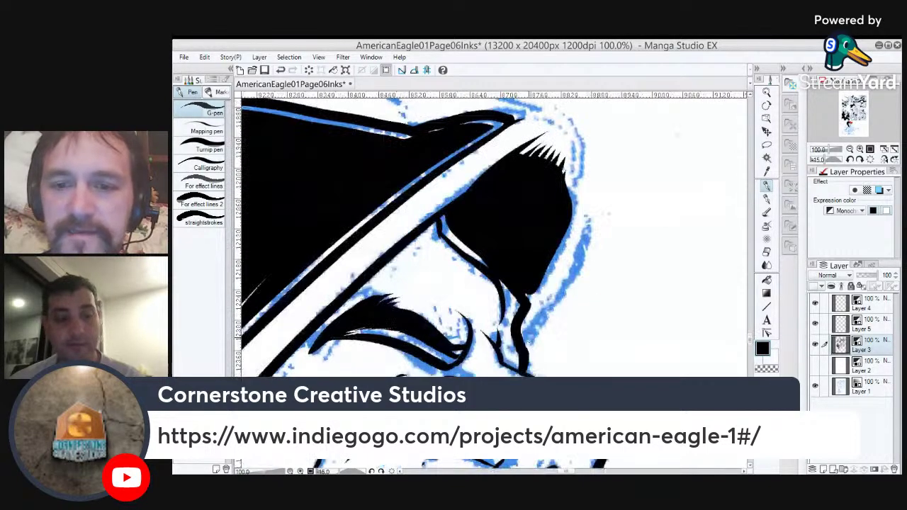
left_click_drag(570, 134, 591, 278)
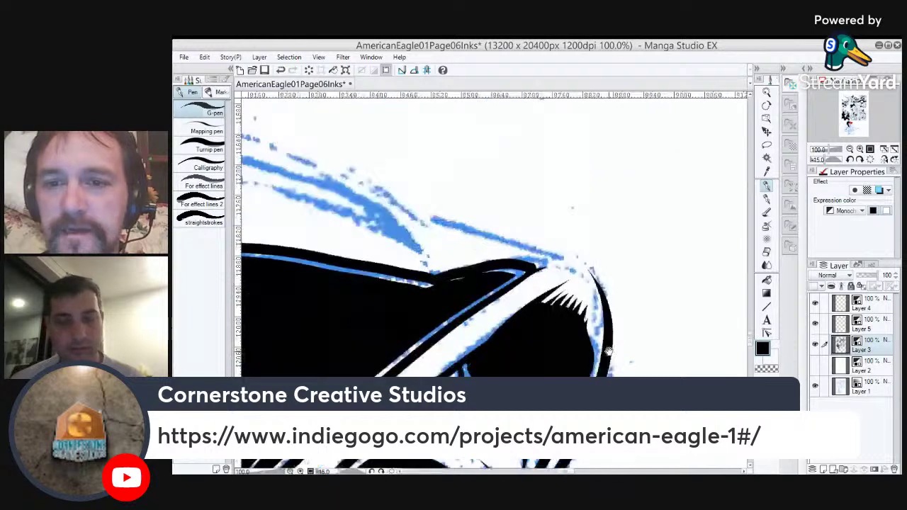
left_click_drag(539, 268, 577, 261)
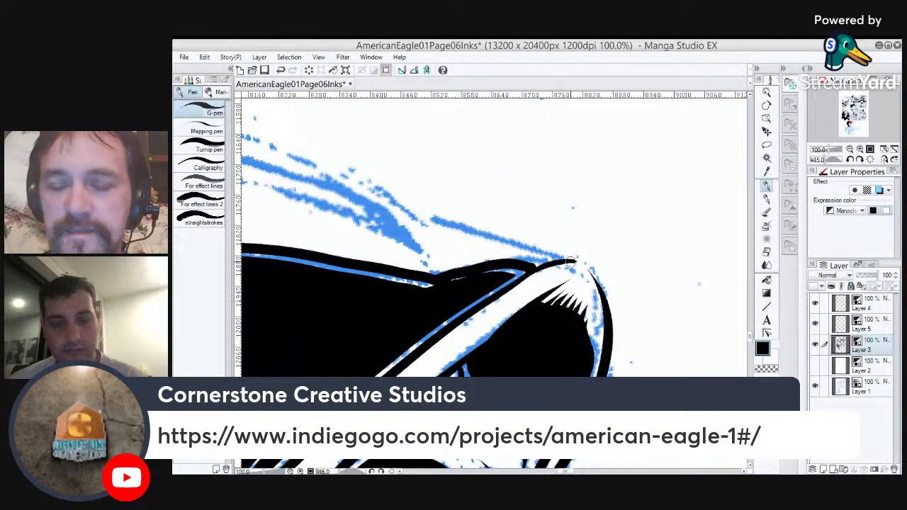
key("ctrl+z")
left_click_drag(525, 270, 573, 261)
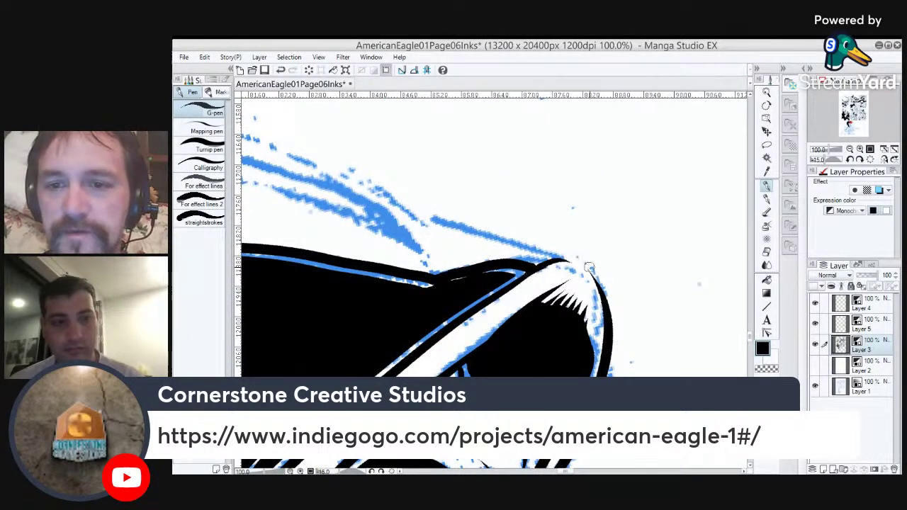
Ink a straight contour line running back from the brim's peak along the helmet's top.
key("minus")
key("minus")
key("minus")
key("minus")
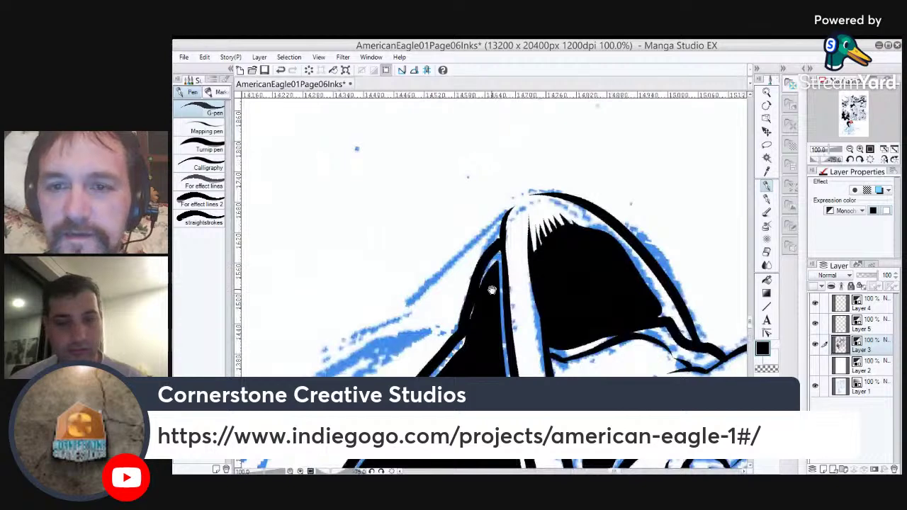
left_click_drag(491, 290, 566, 321)
left_click_drag(586, 240, 484, 336)
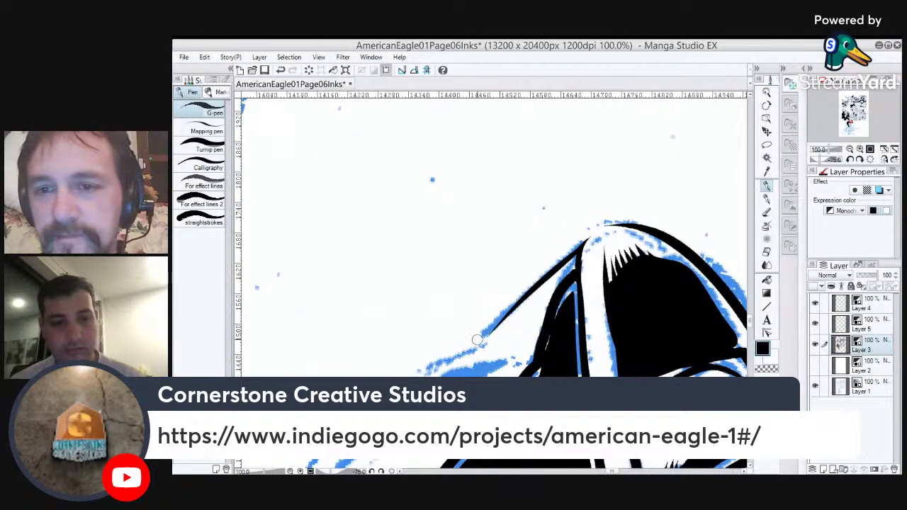
Ink a curved line along the helmet's outer crown, parallel to the edge of the black fill.
mouse_move(560, 300)
left_mouse_down()
mouse_move(707, 212)
mouse_move(701, 102)
left_mouse_up()
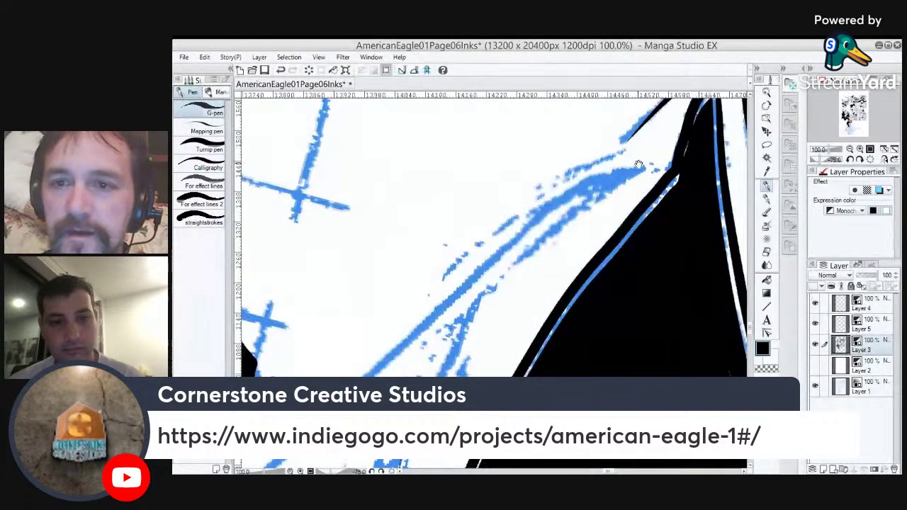
scroll(628, 180, "down", 3)
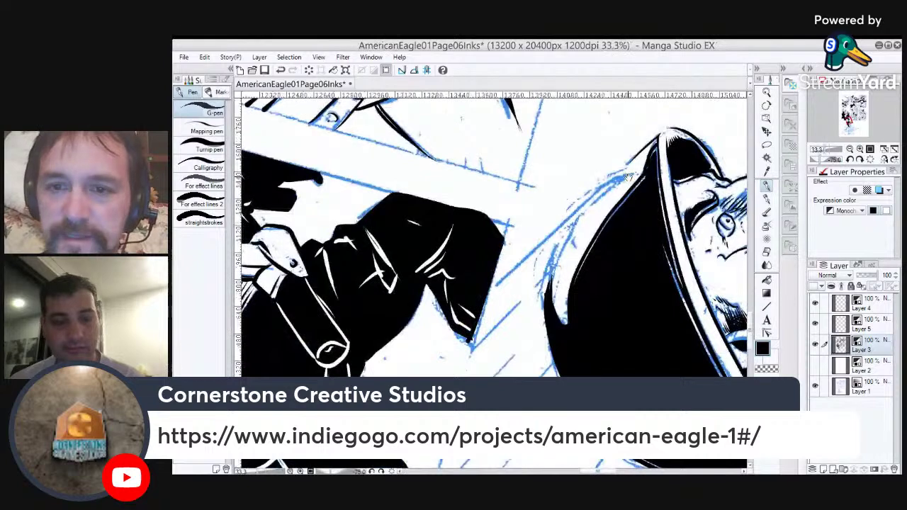
scroll(584, 226, "up", 2)
mouse_move(585, 234)
left_mouse_down()
mouse_move(559, 248)
mouse_move(531, 243)
left_mouse_up()
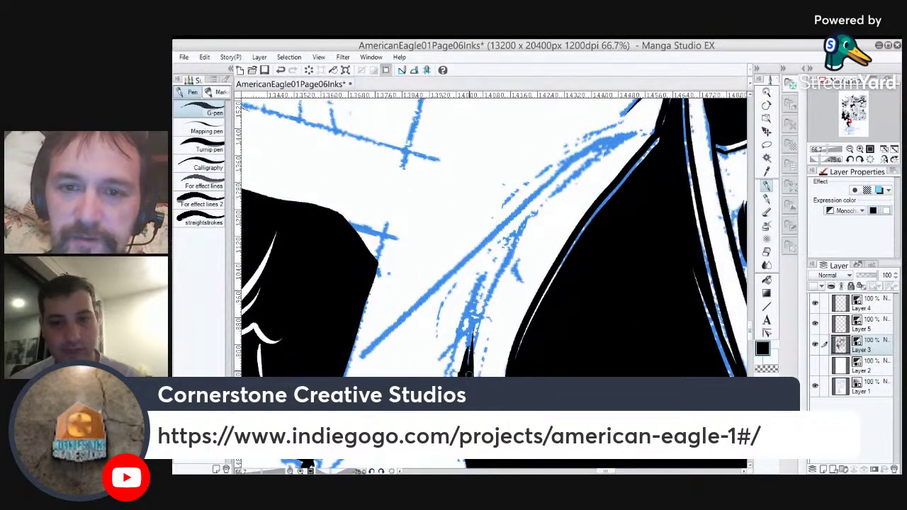
left_click_drag(468, 375, 552, 195)
left_click_drag(629, 136, 508, 250)
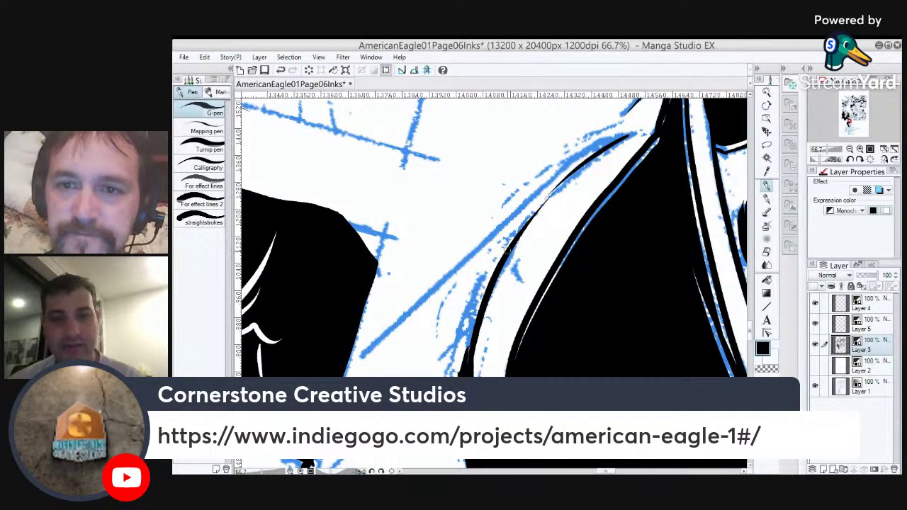
key("ctrl+z")
Add a second outer line beside the helmet's crown curve, joining it near the front, and thicken its rear end.
mouse_move(633, 133)
left_mouse_down()
mouse_move(496, 252)
mouse_move(486, 280)
left_mouse_up()
left_click_drag(458, 375, 532, 199)
key("ctrl+z")
left_click_drag(458, 375, 477, 303)
key("ctrl+z")
left_click_drag(461, 377, 506, 237)
left_click_drag(468, 351, 479, 298)
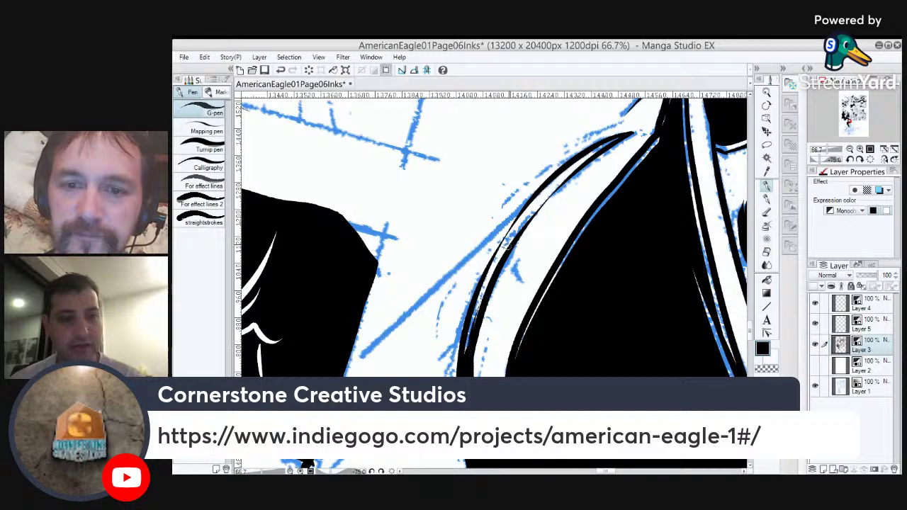
Ink the slanting tongue and inner-cheek lines inside the shouting soldier's open mouth.
mouse_move(594, 165)
left_mouse_down()
mouse_move(550, 242)
mouse_move(599, 166)
left_mouse_up()
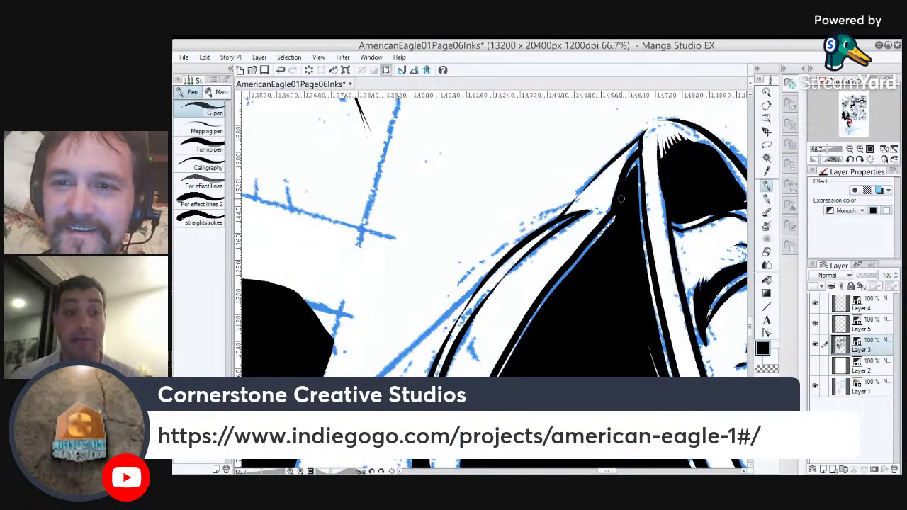
scroll(622, 197, "down", 3)
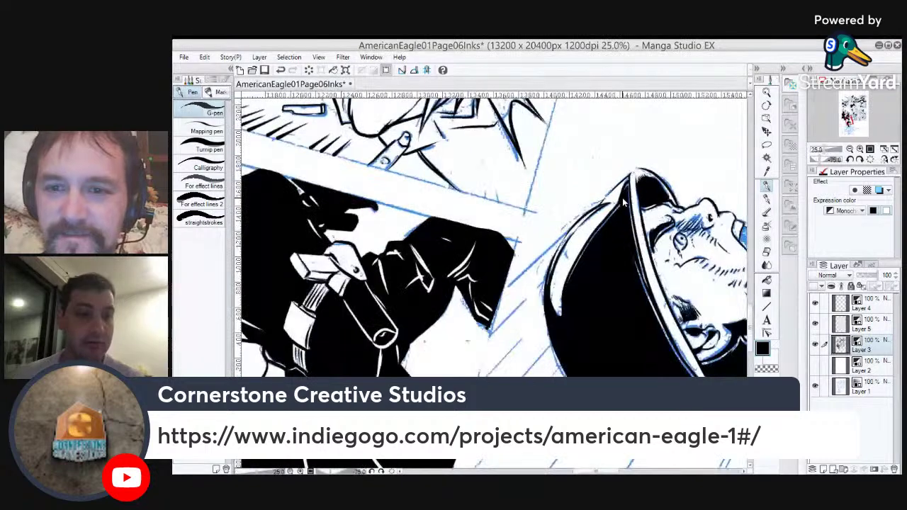
left_click_drag(677, 310, 550, 289)
key("r")
left_click_drag(645, 257, 526, 431)
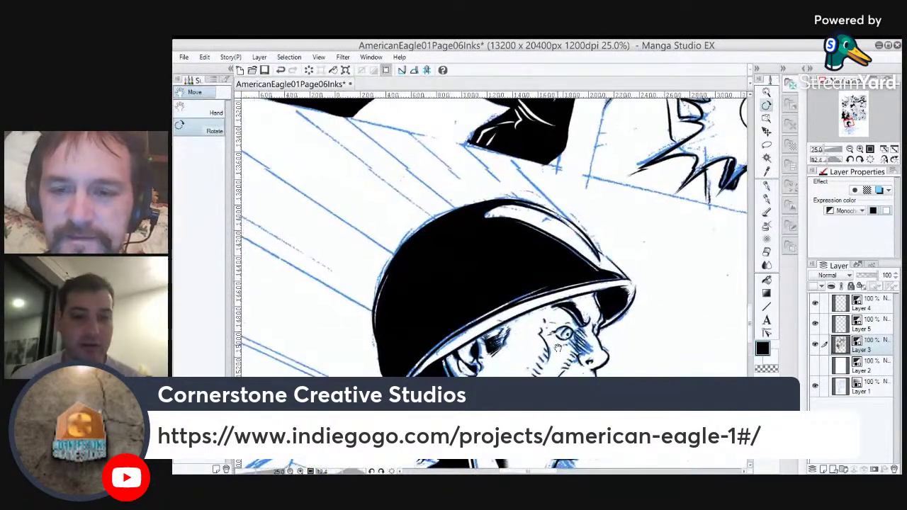
left_click_drag(555, 342, 530, 217)
scroll(554, 267, "up", 4)
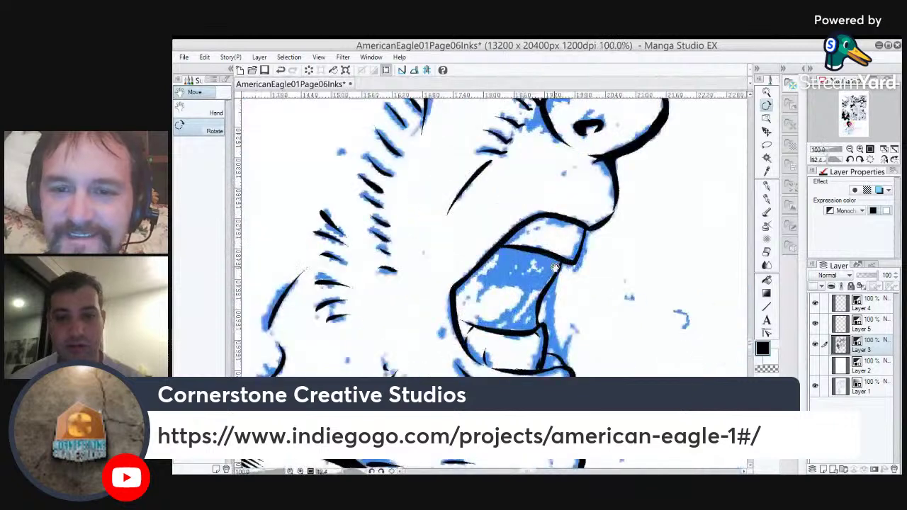
key("p")
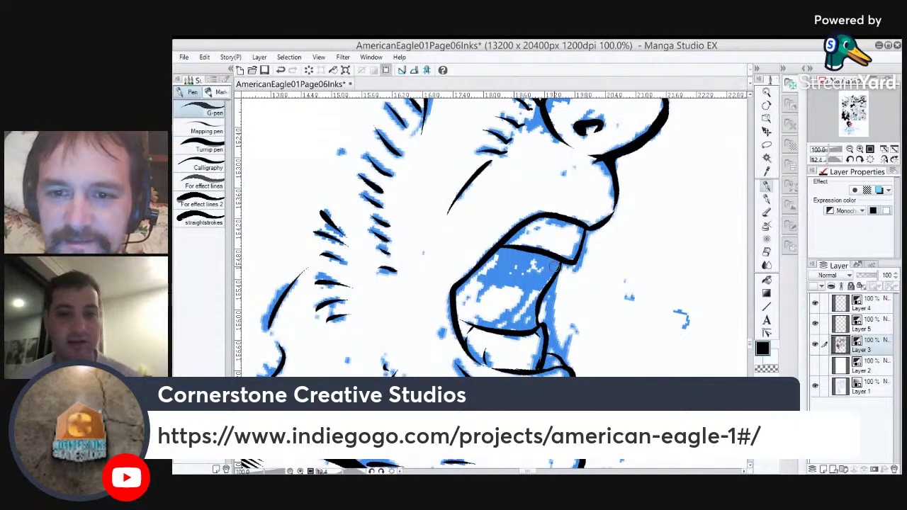
left_click_drag(546, 287, 526, 311)
left_click_drag(536, 301, 494, 335)
left_click_drag(521, 312, 502, 330)
left_click_drag(542, 284, 510, 327)
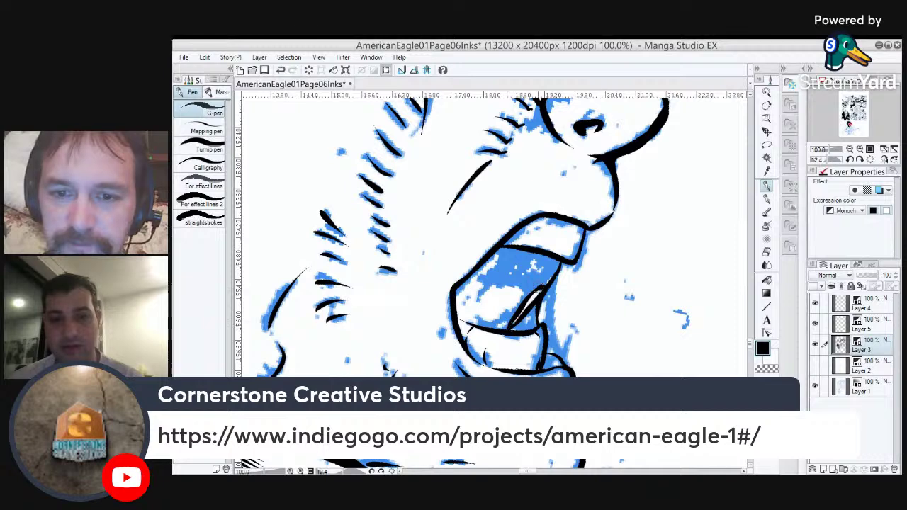
left_click_drag(533, 290, 473, 328)
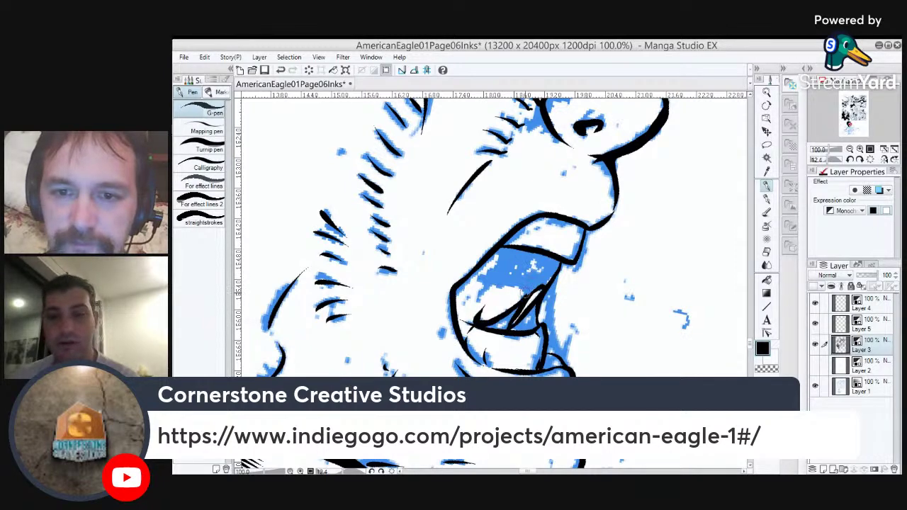
Fill the mouth's dark interior black around the tongue and add fine shading strokes at the inner corner.
mouse_move(523, 293)
left_mouse_down()
mouse_move(476, 319)
mouse_move(503, 280)
mouse_move(477, 304)
mouse_move(491, 268)
left_mouse_up()
key("g")
left_click(523, 319)
left_click(499, 319)
left_click(539, 272)
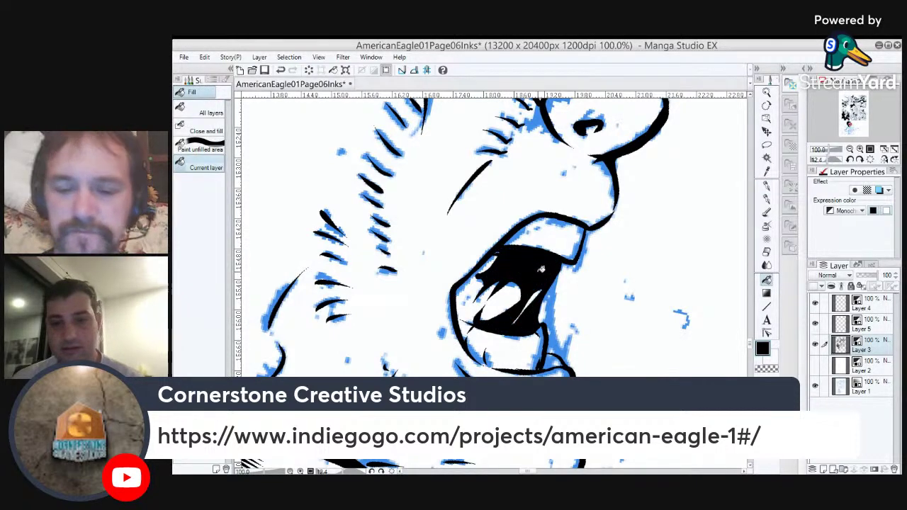
key("p")
mouse_move(462, 317)
left_mouse_down()
mouse_move(474, 278)
mouse_move(501, 303)
left_mouse_up()
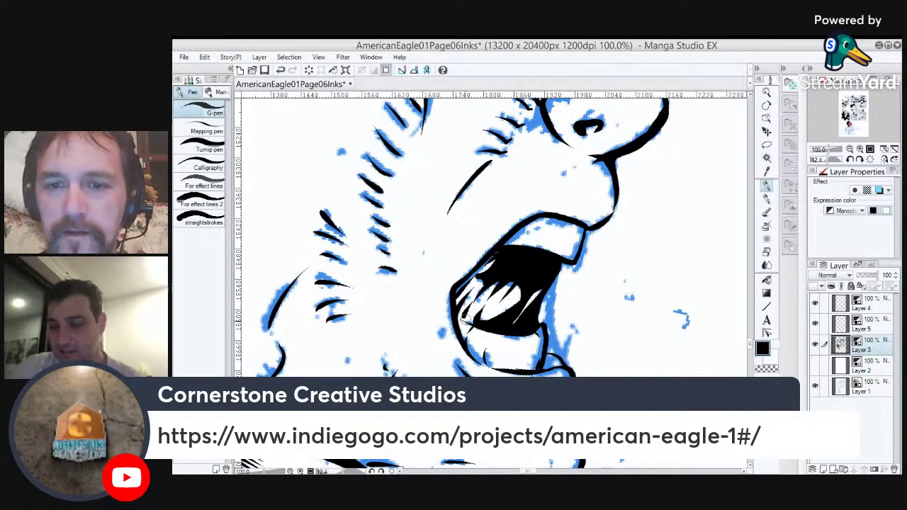
Ink small spit droplets in front of the soldier's mouth and scattered specks beside his chin.
scroll(464, 321, "down", 3)
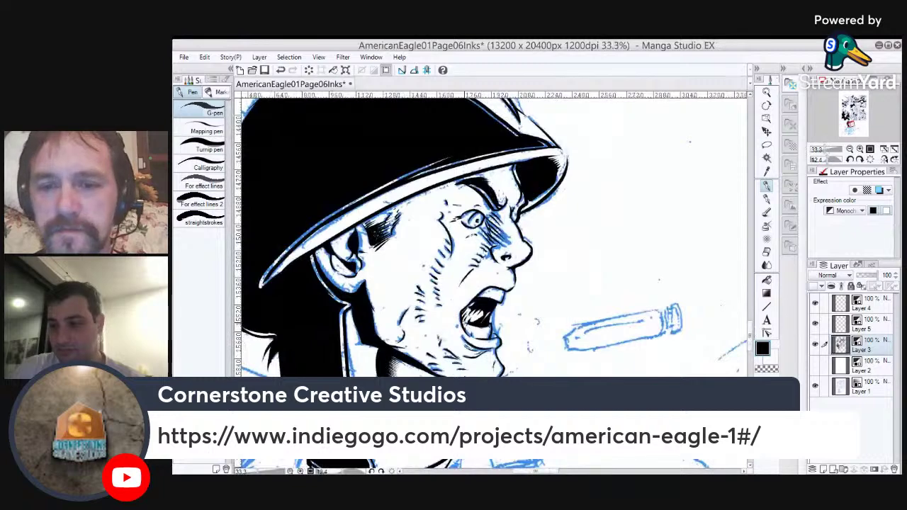
left_click_drag(532, 321, 527, 345)
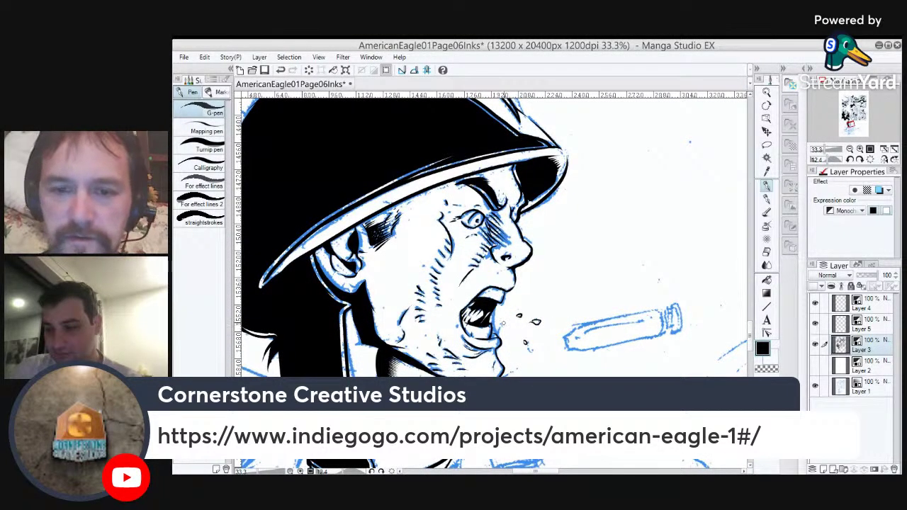
scroll(500, 325, "up", 2)
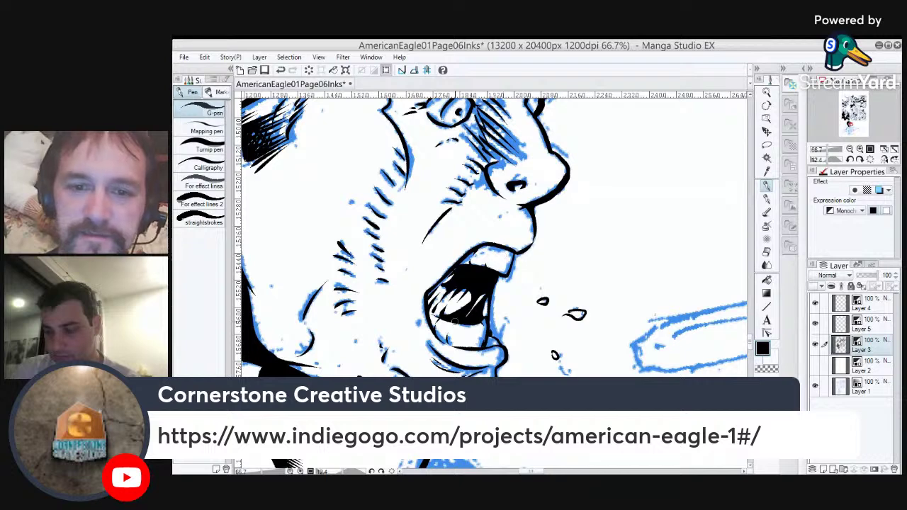
mouse_move(564, 370)
left_mouse_down()
mouse_move(573, 371)
mouse_move(627, 278)
left_mouse_up()
left_click(575, 309)
mouse_move(554, 326)
left_mouse_down()
mouse_move(580, 304)
mouse_move(592, 314)
mouse_move(583, 355)
left_mouse_up()
left_click(583, 310)
left_click(591, 314)
left_click(580, 336)
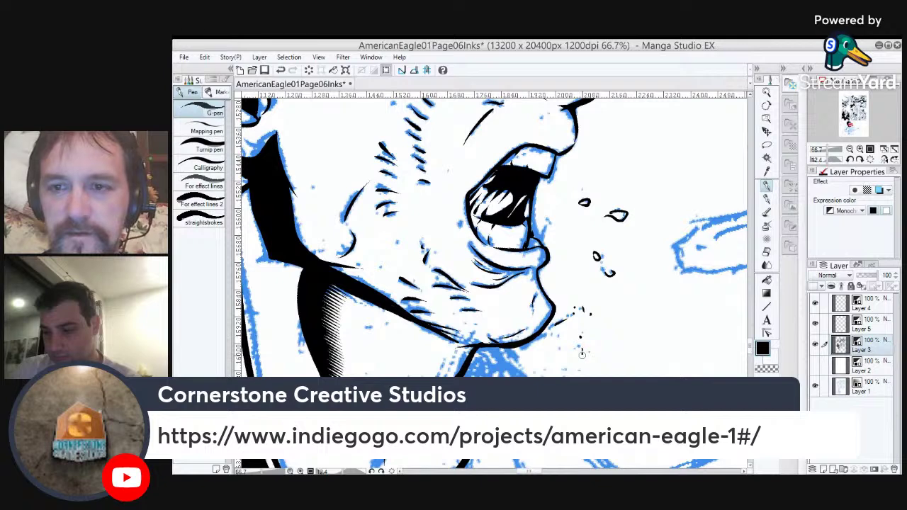
Ink two sweeping curved lines and a cluster of short strokes above the soldier's front shoulder.
left_click_drag(671, 289, 419, 313)
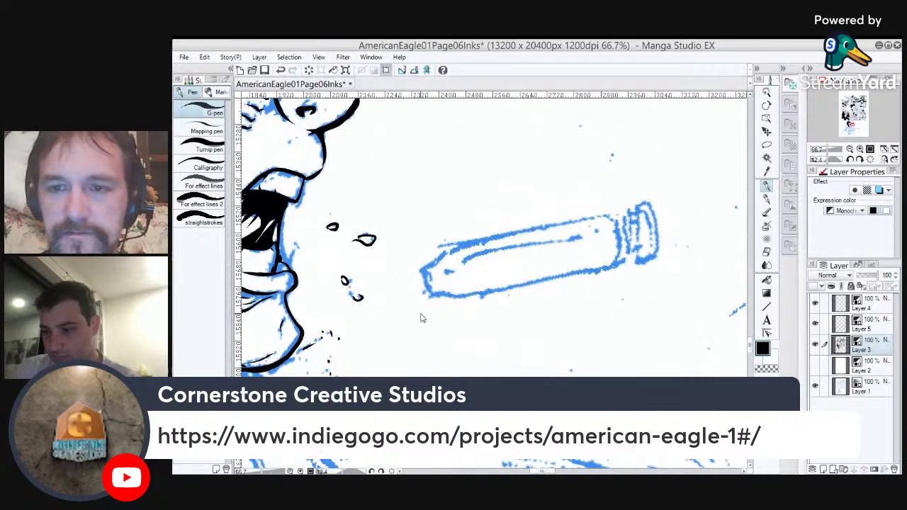
scroll(420, 318, "down", 4)
mouse_move(533, 306)
left_mouse_down()
mouse_move(604, 275)
mouse_move(600, 286)
left_mouse_up()
left_click_drag(590, 324, 640, 267)
mouse_move(579, 308)
left_mouse_down()
mouse_move(552, 293)
mouse_move(571, 298)
left_mouse_up()
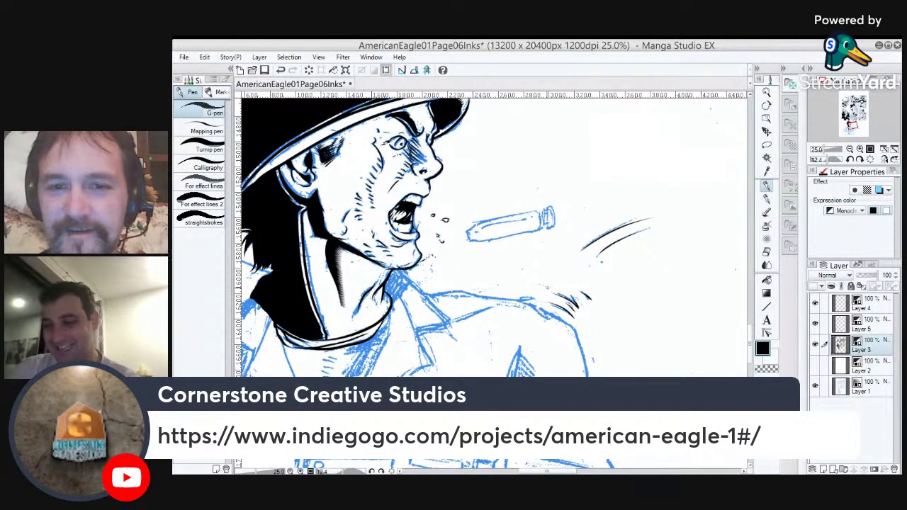
Ink the pointed collar flap and the tapering lapel edge below the black nape shadow.
left_click_drag(434, 303, 668, 250)
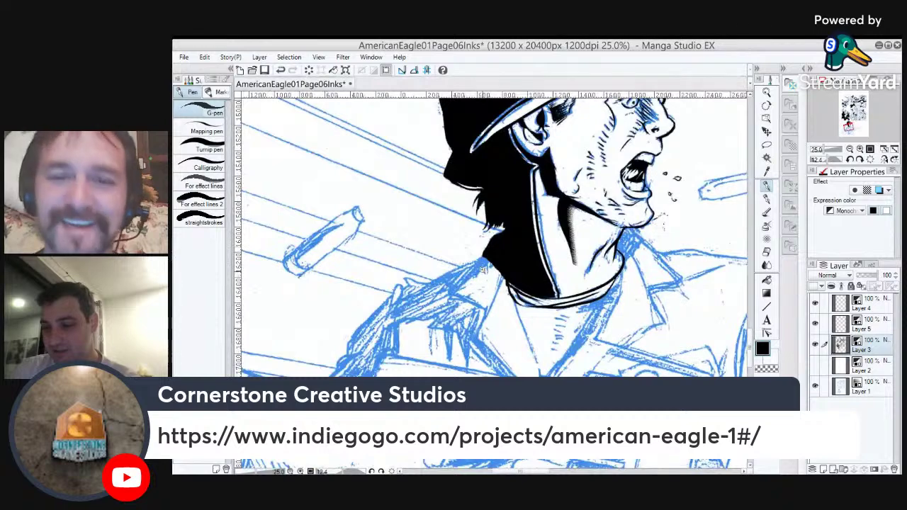
scroll(483, 269, "up", 2)
mouse_move(469, 274)
left_mouse_down()
mouse_move(424, 314)
mouse_move(522, 334)
mouse_move(482, 347)
left_mouse_up()
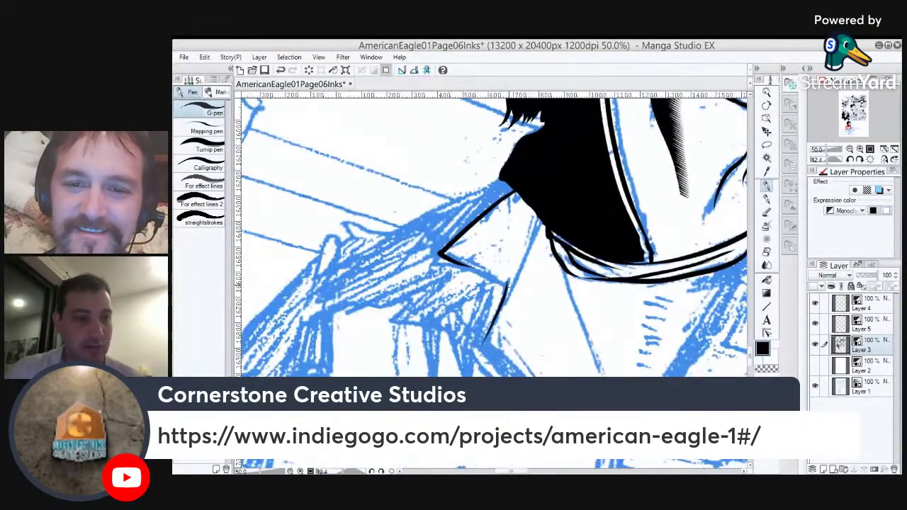
left_click_drag(505, 282, 462, 265)
left_click_drag(542, 220, 480, 357)
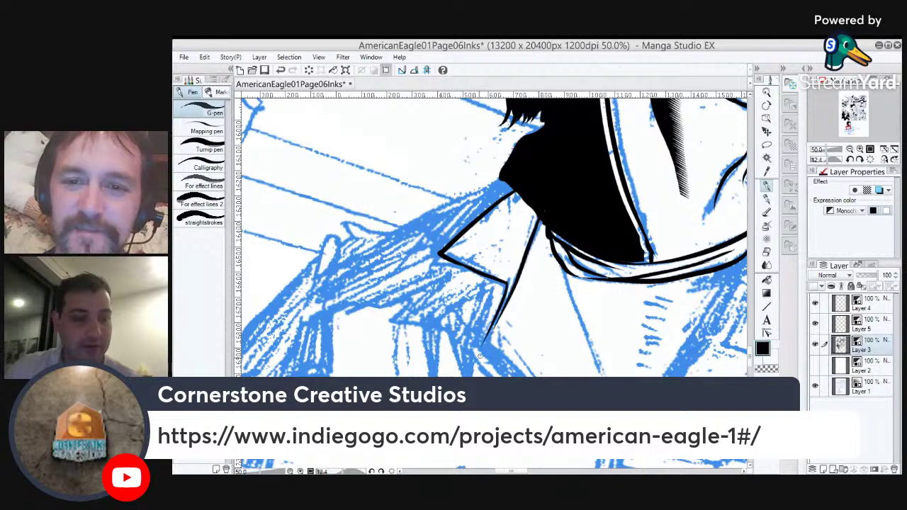
left_click_drag(501, 316, 484, 340)
Ink the jacket's outer contour from the collar over the shoulder and down the back sleeve, including its small folds.
mouse_move(500, 178)
left_mouse_down()
mouse_move(400, 224)
mouse_move(562, 202)
mouse_move(506, 202)
mouse_move(498, 222)
mouse_move(486, 221)
mouse_move(477, 260)
mouse_move(469, 245)
mouse_move(399, 320)
left_mouse_up()
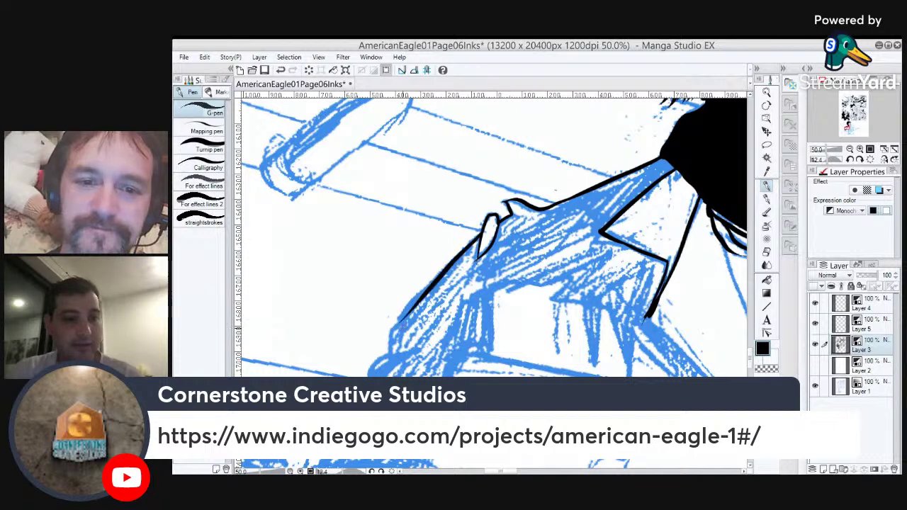
mouse_move(389, 352)
left_mouse_down()
mouse_move(461, 253)
mouse_move(576, 159)
left_mouse_up()
mouse_move(503, 261)
left_mouse_down()
mouse_move(481, 289)
mouse_move(505, 258)
left_mouse_up()
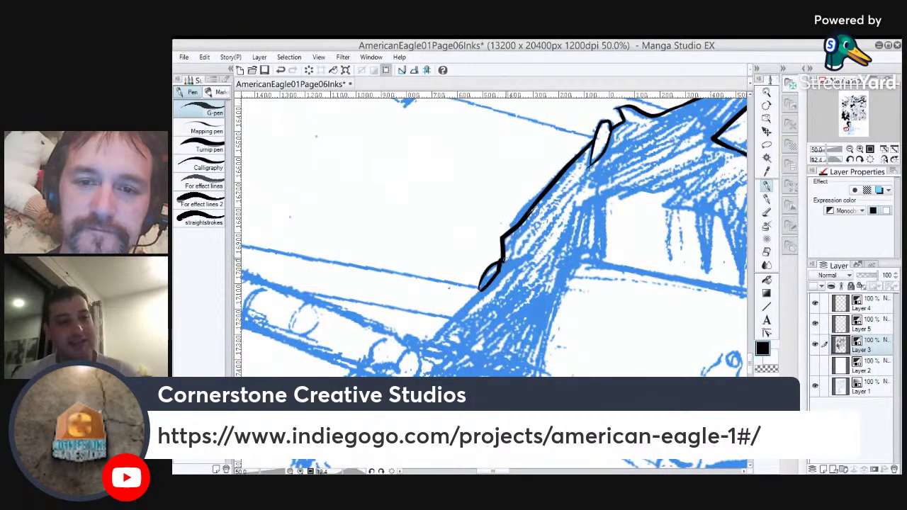
left_click_drag(481, 287, 421, 349)
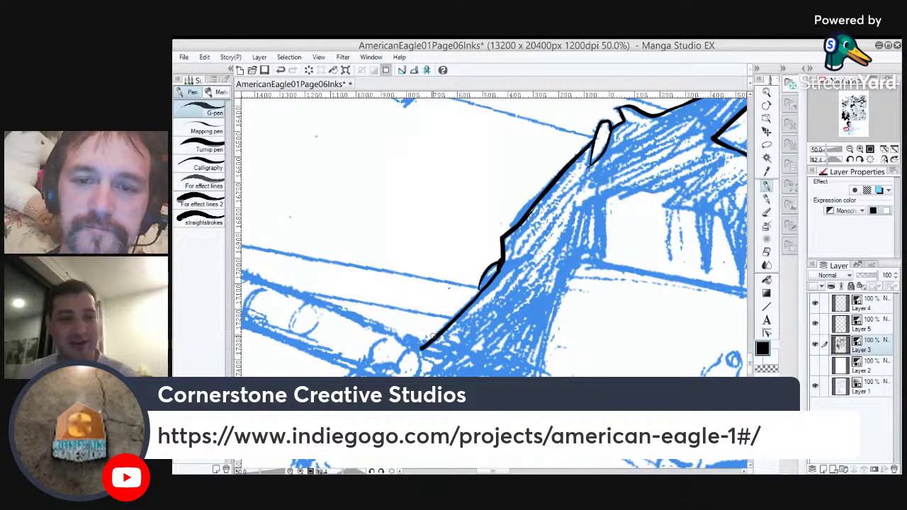
Draw a thin white fold line across the sleeve's shaded area, then restore black as the drawing colour.
key("x")
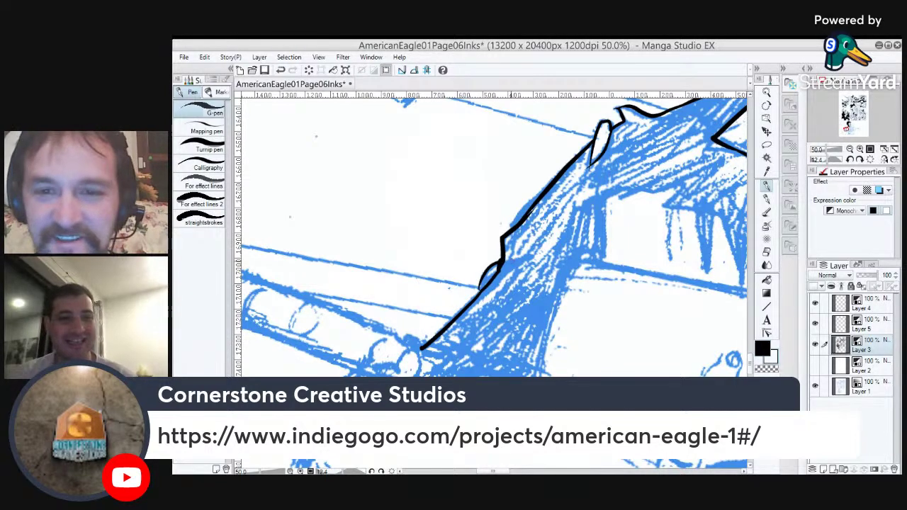
mouse_move(503, 265)
left_mouse_down()
mouse_move(564, 247)
mouse_move(620, 192)
mouse_move(647, 185)
left_mouse_up()
key("x")
Ink the stepped inner edge of the sleeve shadow and the parallel curved lines running down from it.
left_click_drag(643, 235, 616, 187)
mouse_move(573, 213)
left_mouse_down()
mouse_move(559, 212)
mouse_move(537, 246)
mouse_move(504, 347)
mouse_move(550, 228)
left_mouse_up()
left_click_drag(517, 358, 542, 258)
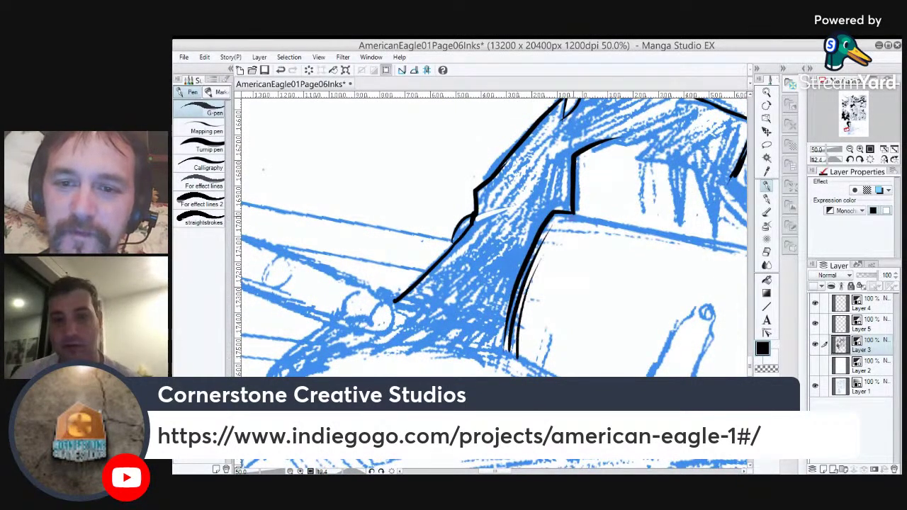
Ink a straight line along the upper edge of the broad shape across the chest and curve its far corner.
left_click_drag(623, 247, 453, 307)
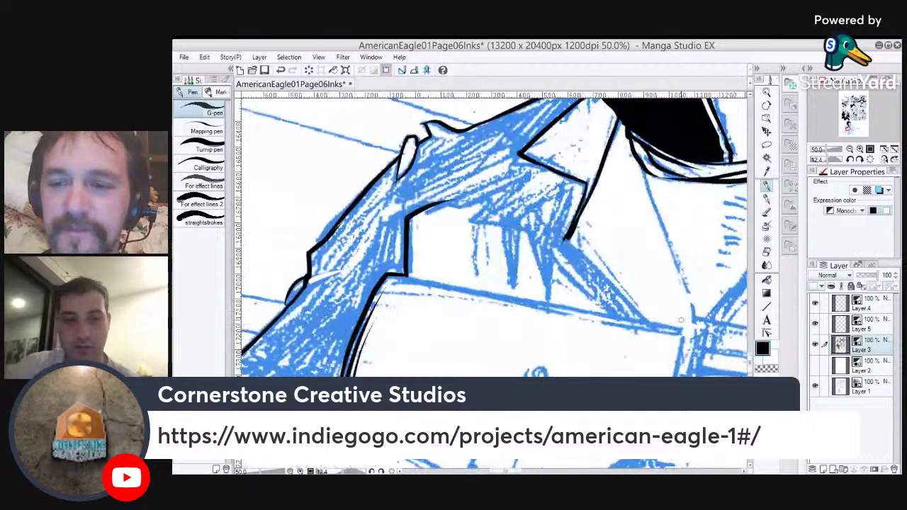
left_click(388, 274, "shift")
left_click_drag(510, 312, 489, 244)
left_click_drag(662, 262, 671, 282)
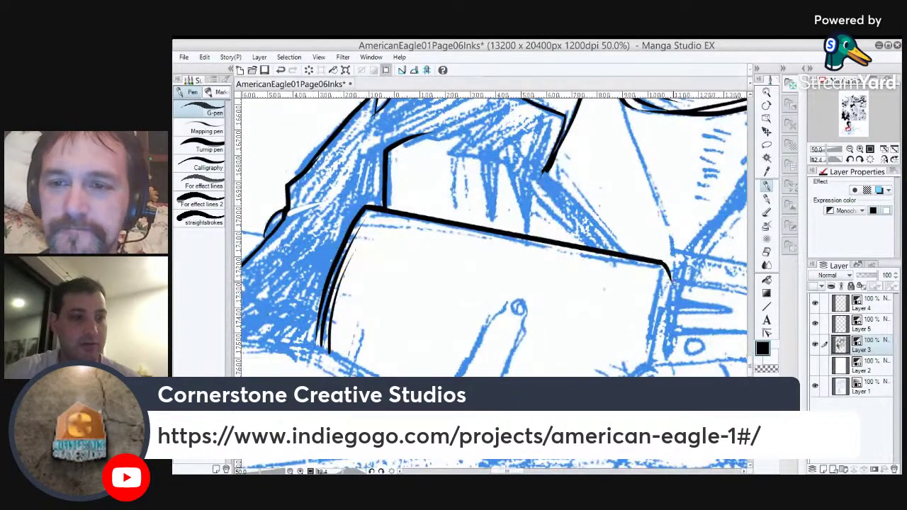
Outline the jacket's jagged fold shadows between the shoulder and the lapel down to the straight chest edge.
left_click_drag(626, 253, 547, 172)
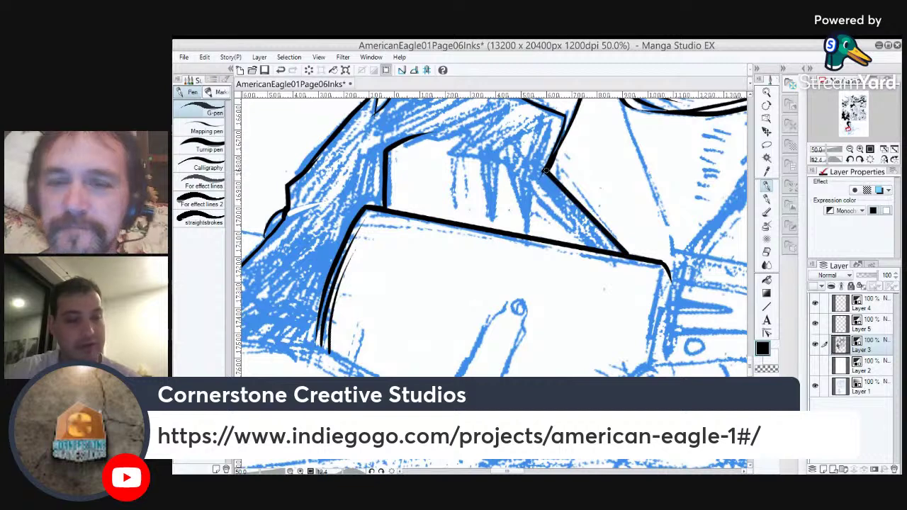
left_click_drag(474, 129, 401, 150)
mouse_move(471, 128)
left_mouse_down()
mouse_move(450, 151)
mouse_move(475, 154)
mouse_move(492, 218)
left_mouse_up()
mouse_move(496, 157)
left_mouse_down()
mouse_move(494, 206)
mouse_move(506, 163)
mouse_move(525, 228)
left_mouse_up()
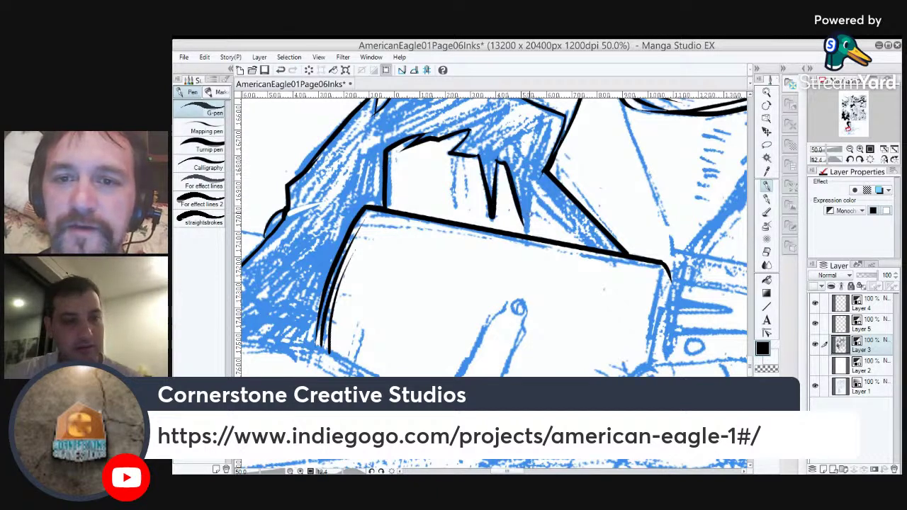
left_click_drag(529, 182, 524, 228)
left_click_drag(528, 181, 585, 245)
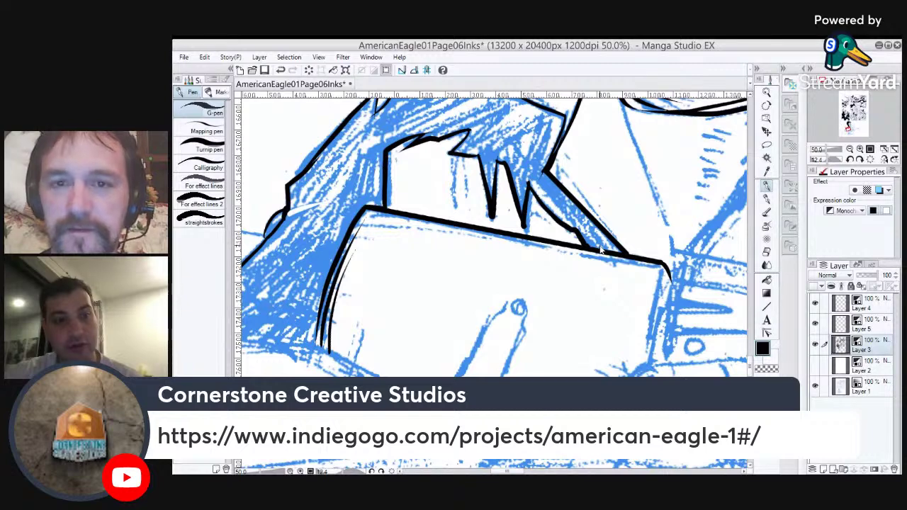
Close the lower end of the sleeve's shadow shape with a line joining its outer and inner contours.
scroll(599, 249, "down", 1)
left_click_drag(469, 268, 623, 261)
scroll(537, 276, "up", 1)
key("minus")
key("minus")
key("minus")
key("minus")
key("minus")
key("minus")
key("minus")
key("minus")
key("minus")
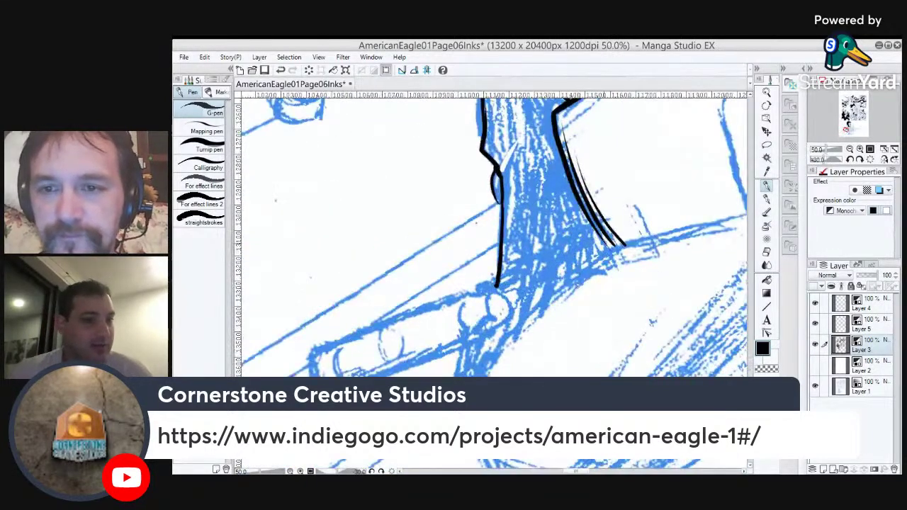
left_click_drag(603, 244, 496, 285)
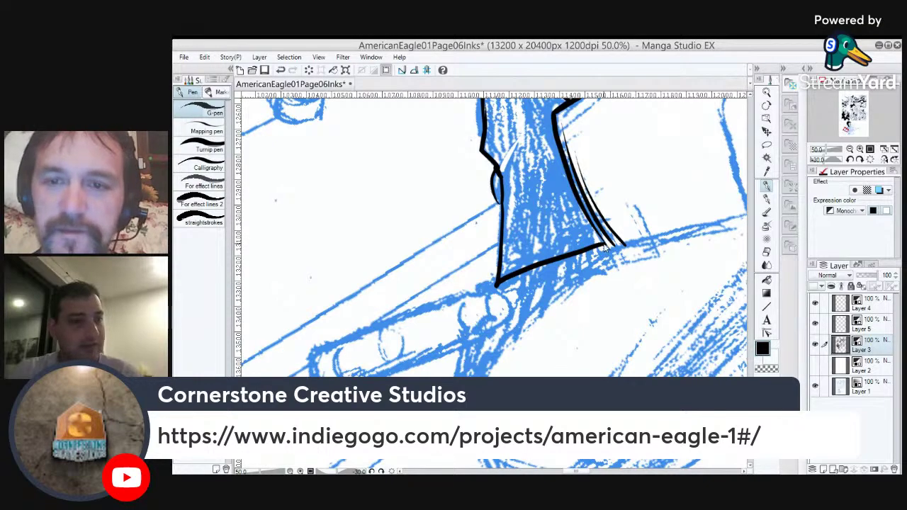
Fill the enclosed jacket and sleeve shadow shapes with solid black.
scroll(614, 248, "down", 2)
left_click_drag(621, 233, 466, 403)
key("g")
left_click(447, 278)
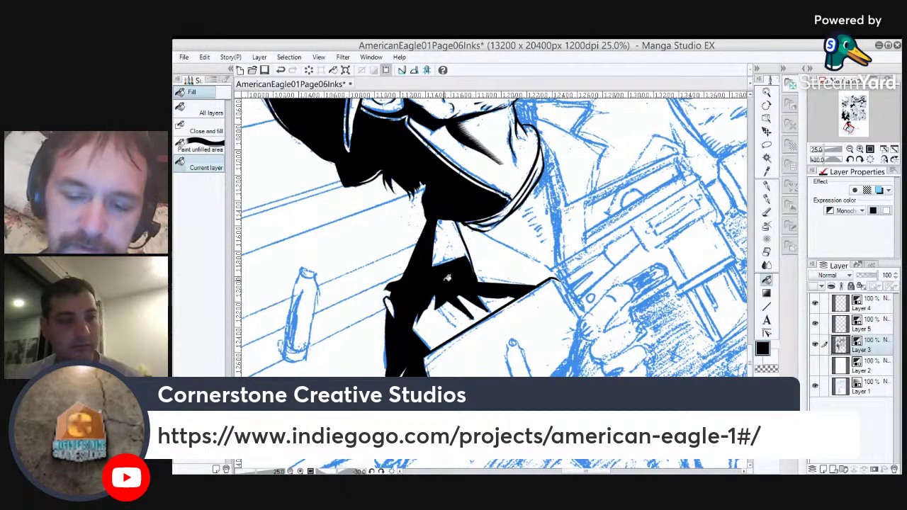
Add thin hatching strokes beside the shadow's jagged spikes and along the lower edge of the collar flap.
key("p")
mouse_move(437, 308)
left_mouse_down()
mouse_move(454, 326)
mouse_move(453, 319)
left_mouse_up()
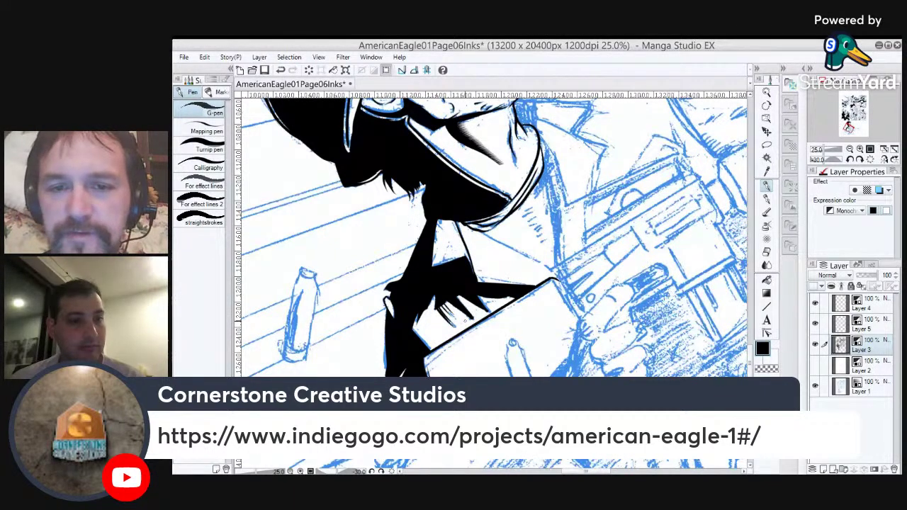
left_click_drag(431, 267, 459, 257)
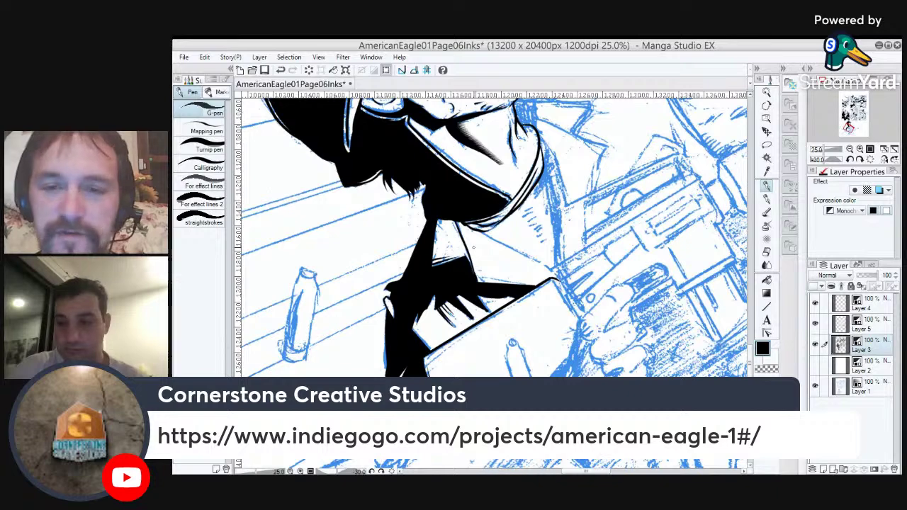
Ink the sides of the shirt's triangular front below the neckband, adding thin accent strokes beside the jacket shadow and near collar flap.
key("r")
left_click_drag(619, 211, 587, 316)
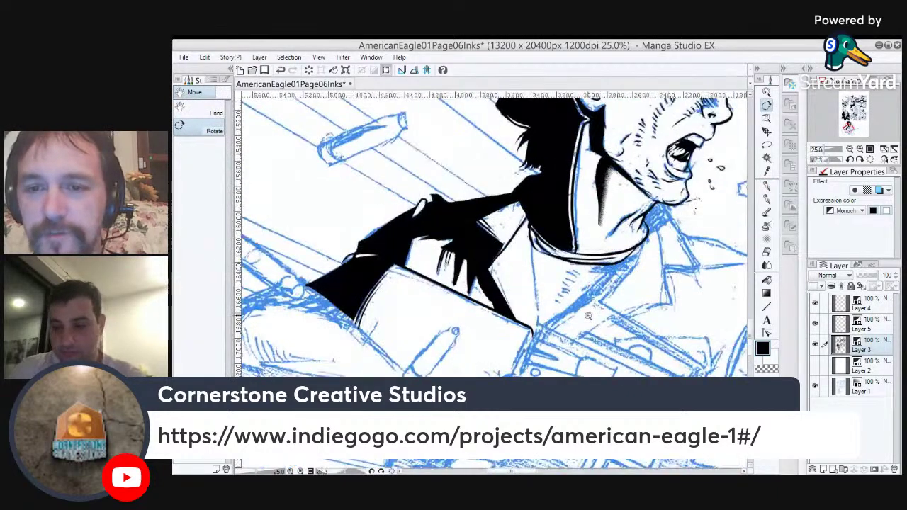
left_click(577, 304)
key("p")
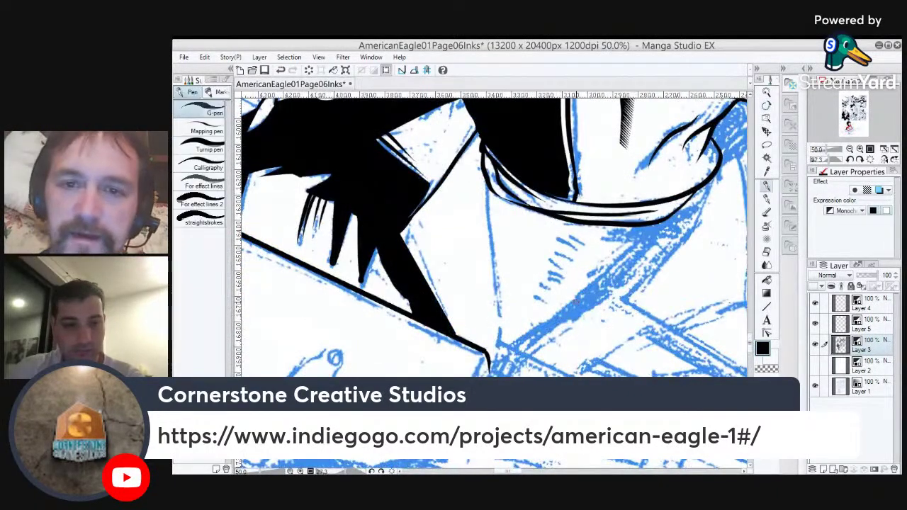
left_click_drag(483, 170, 502, 349)
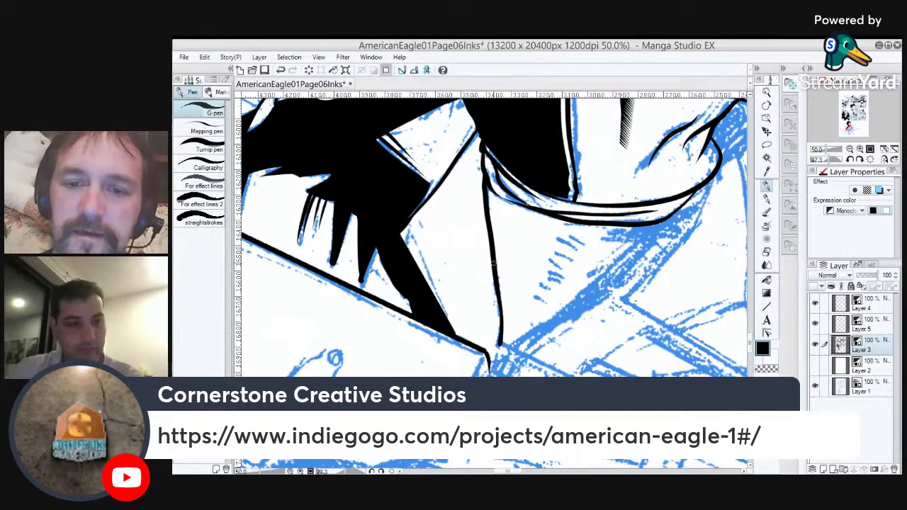
left_click_drag(413, 233, 462, 339)
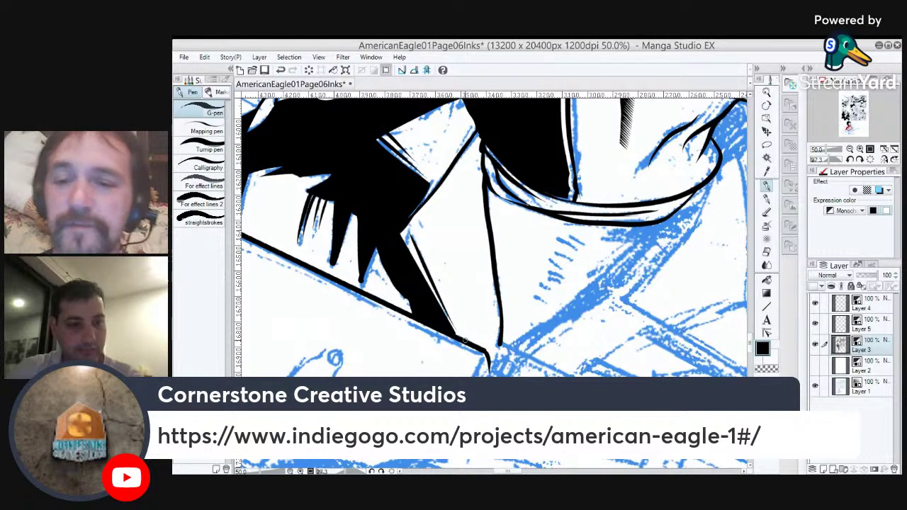
left_click_drag(413, 231, 421, 231)
left_click_drag(413, 228, 422, 215)
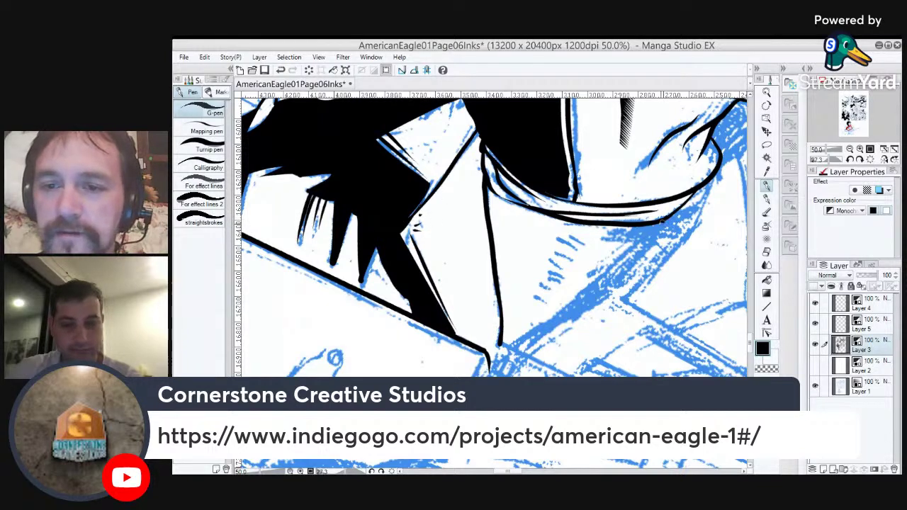
left_click_drag(499, 346, 673, 214)
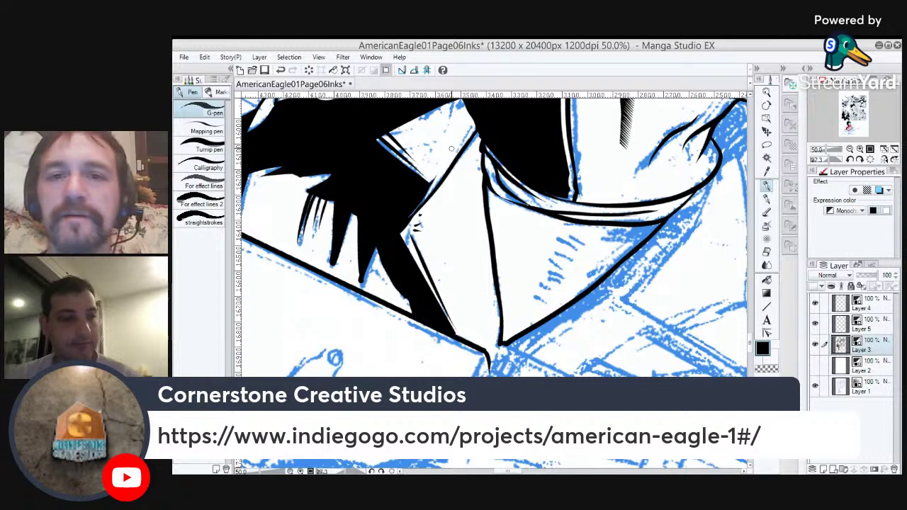
left_click_drag(473, 126, 434, 180)
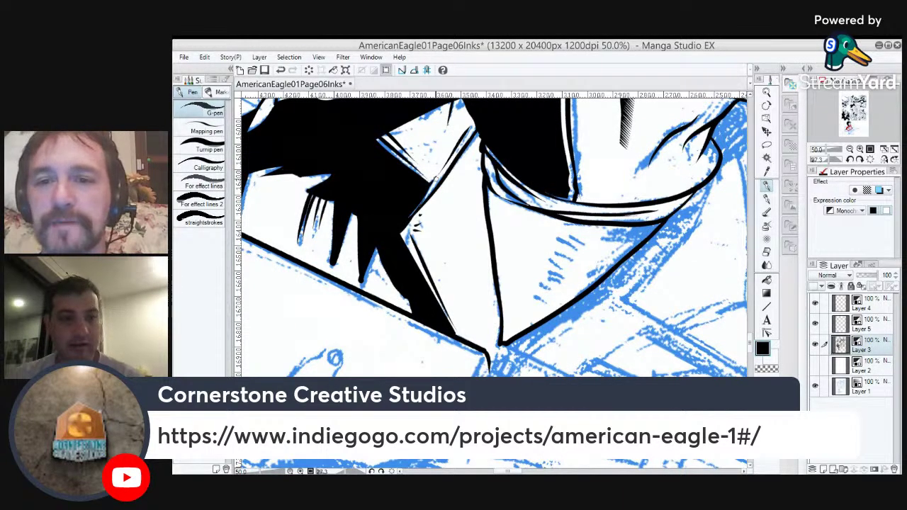
Outline the far lapel and the pointed collar flap, from the neckband and lapel corner up to the chin.
left_click_drag(652, 261, 519, 275)
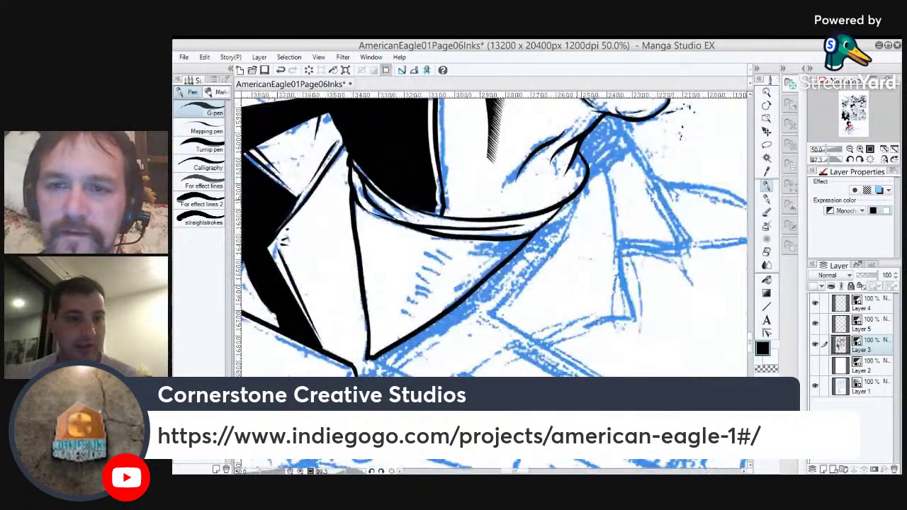
left_click_drag(585, 181, 550, 261)
key("ctrl+z")
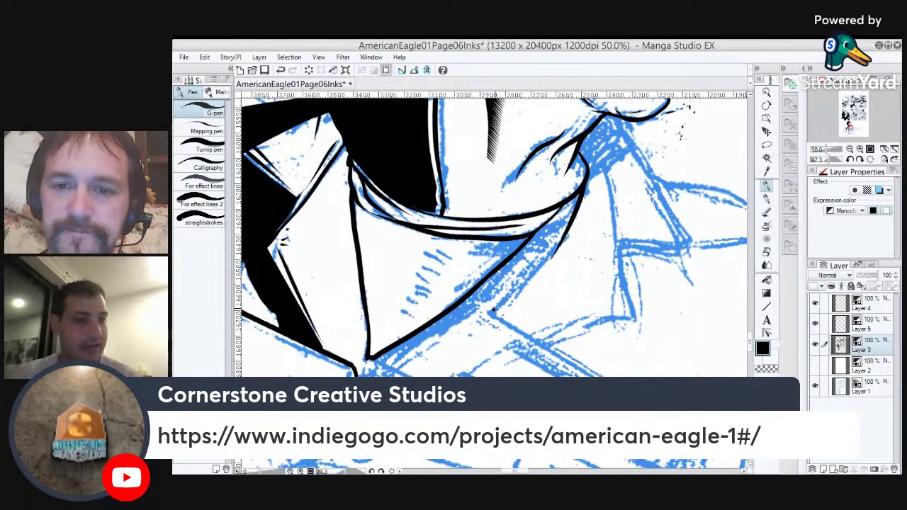
left_click_drag(494, 310, 585, 218)
mouse_move(578, 138)
left_mouse_down()
mouse_move(602, 170)
mouse_move(614, 290)
left_mouse_up()
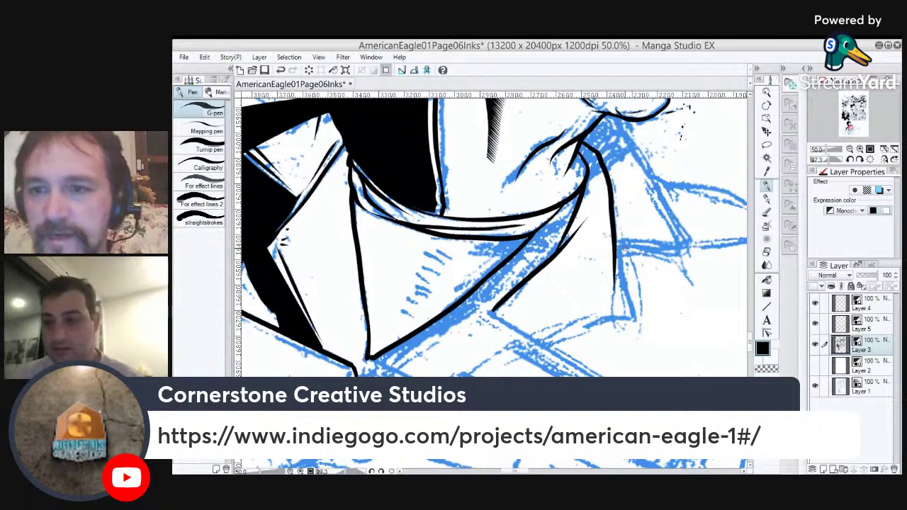
mouse_move(691, 244)
left_mouse_down()
mouse_move(623, 250)
mouse_move(636, 318)
mouse_move(699, 265)
mouse_move(608, 295)
left_mouse_up()
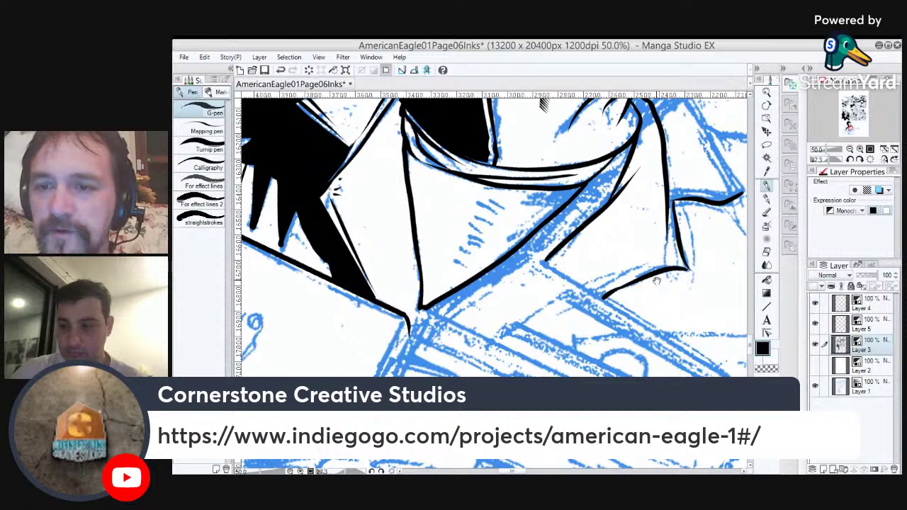
left_click_drag(657, 281, 557, 367)
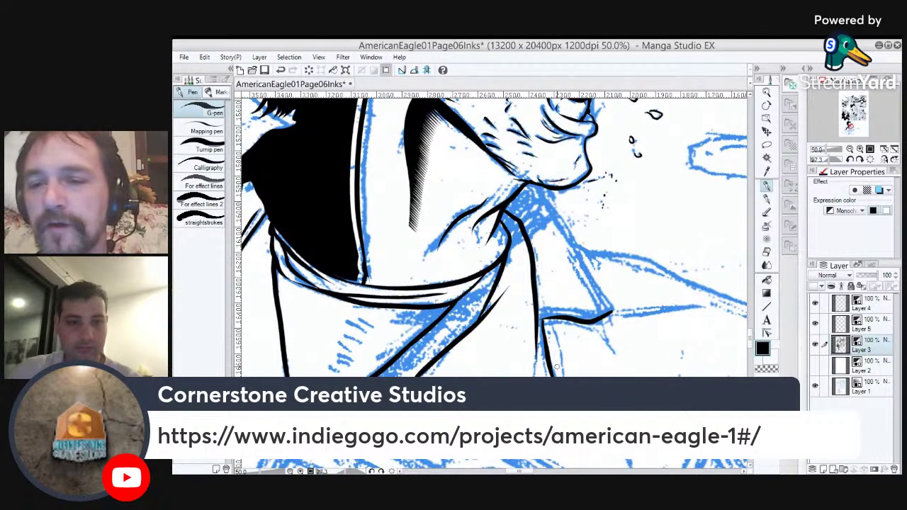
left_click_drag(612, 312, 528, 173)
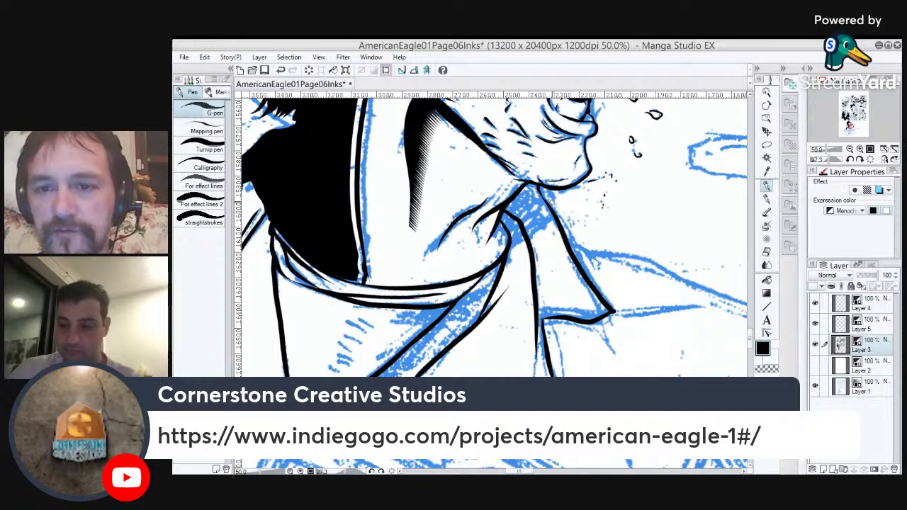
Ink the straight upper edge of the gun from the lapel's lower corner, and add thin accent lines inside the lapel's outer corner.
key("minus")
key("minus")
key("minus")
key("minus")
key("minus")
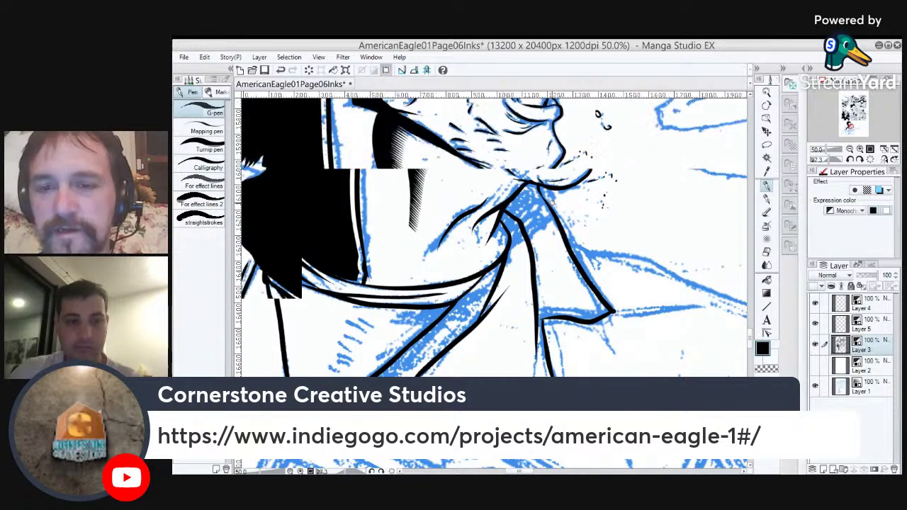
left_click_drag(609, 321, 501, 257)
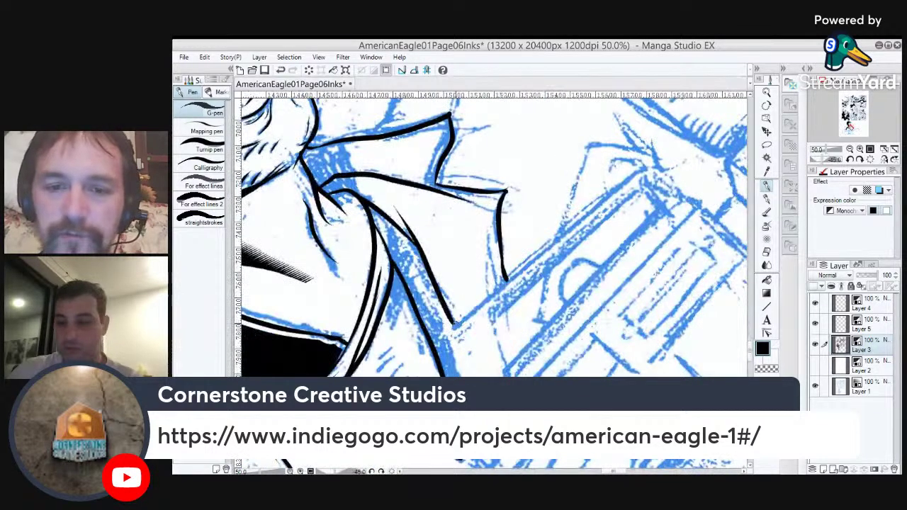
left_click_drag(453, 324, 641, 167)
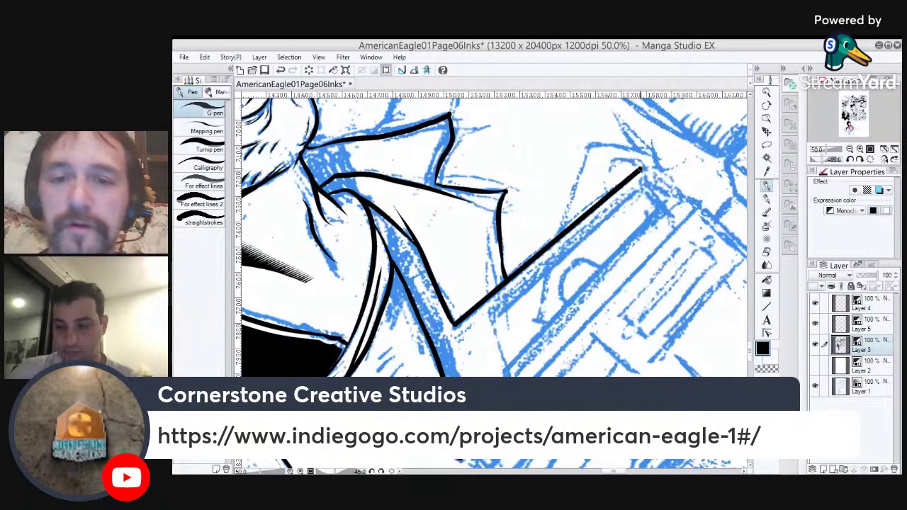
left_click_drag(496, 210, 439, 190)
left_click_drag(493, 210, 492, 250)
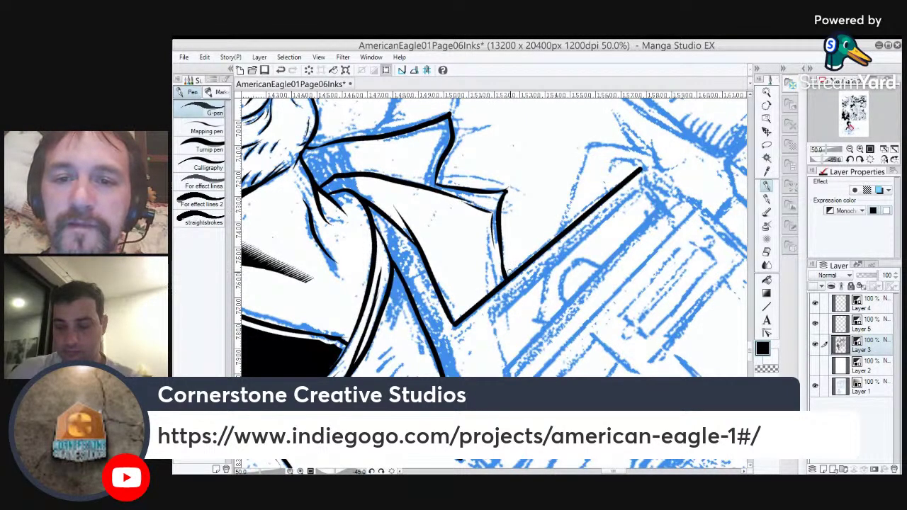
Select the collar flap under the chin and shade its inner end with the hatching brush, dark near the neck.
left_click_drag(448, 208, 568, 282)
key("w")
left_click(473, 231)
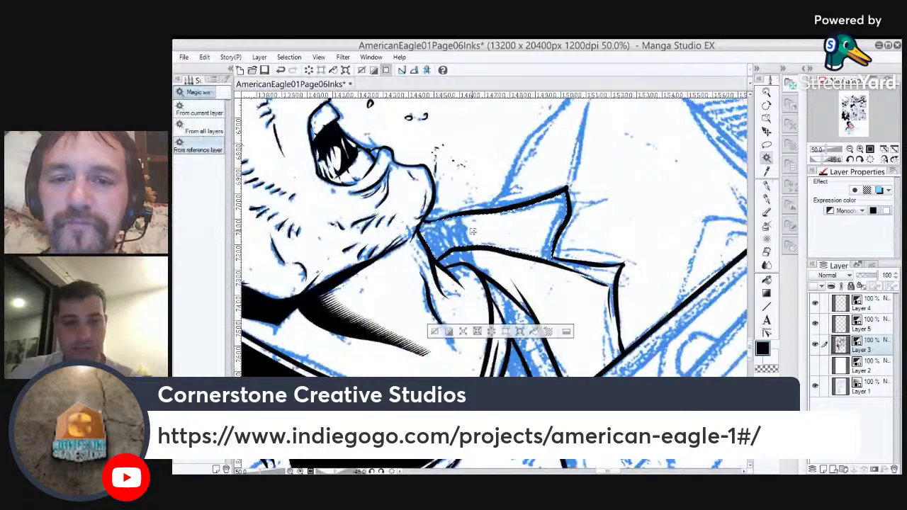
key("b")
key("b")
key("b")
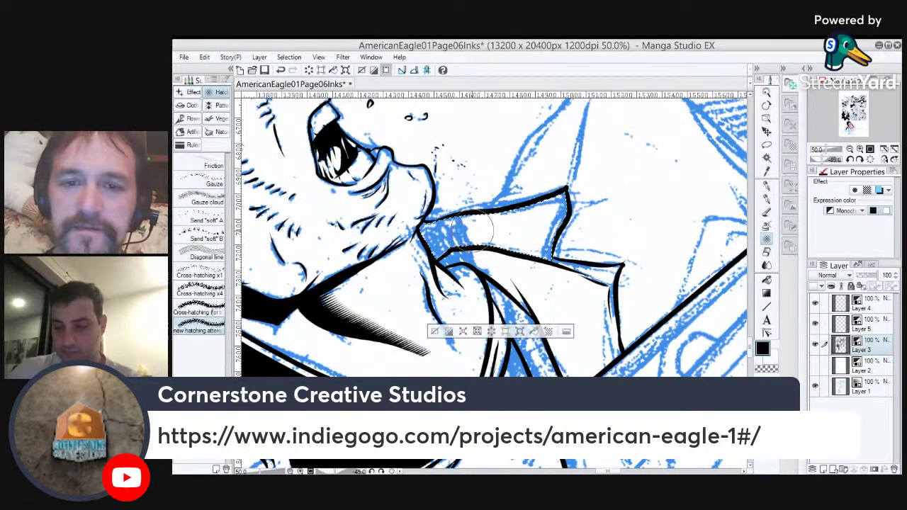
mouse_move(436, 272)
left_mouse_down()
mouse_move(433, 195)
mouse_move(436, 248)
mouse_move(442, 200)
mouse_move(456, 259)
left_mouse_up()
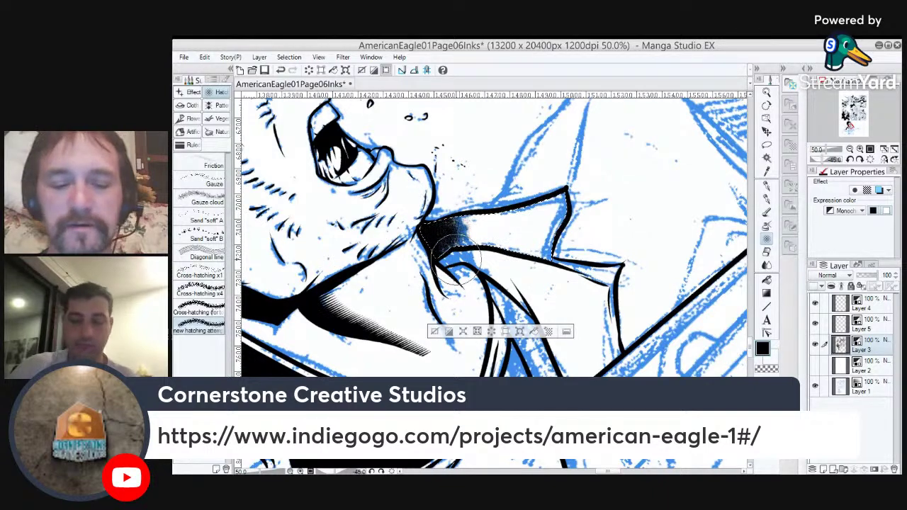
key("ctrl+d")
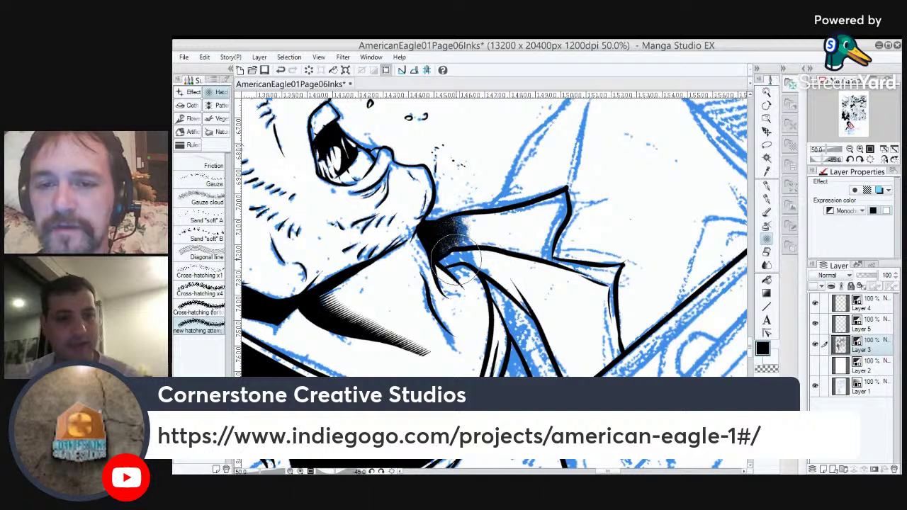
Select the lapel below the collar flap and hatch a fading shadow along its upper edge next to the neck.
key("w")
left_click(579, 327)
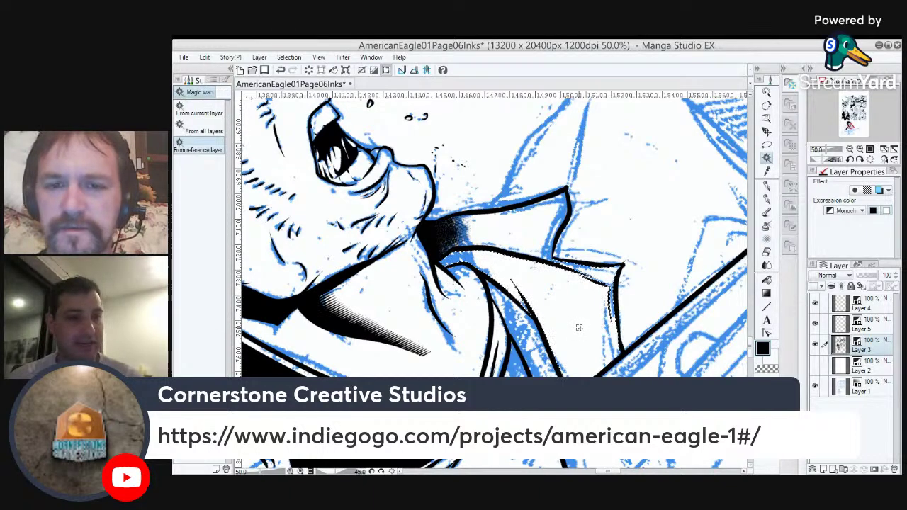
key("b")
key("b")
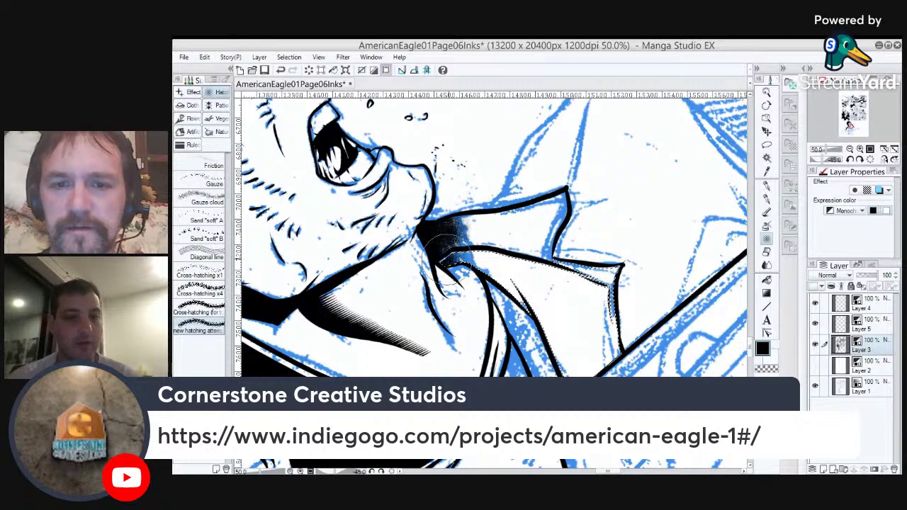
mouse_move(419, 293)
left_mouse_down()
mouse_move(474, 248)
mouse_move(565, 239)
left_mouse_up()
key("ctrl+d")
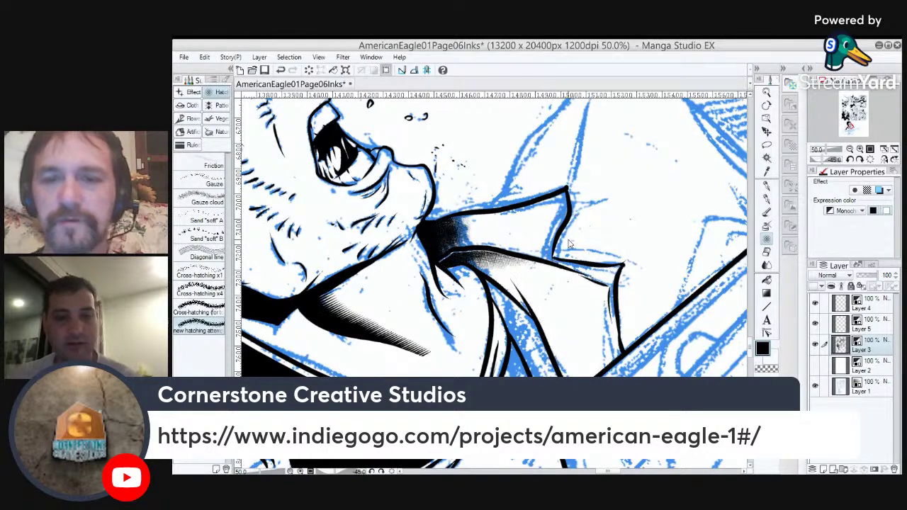
Ink the jacket fold line rising from the collar flap's tip toward the shoulder, using tapered strokes.
scroll(569, 243, "down", 1)
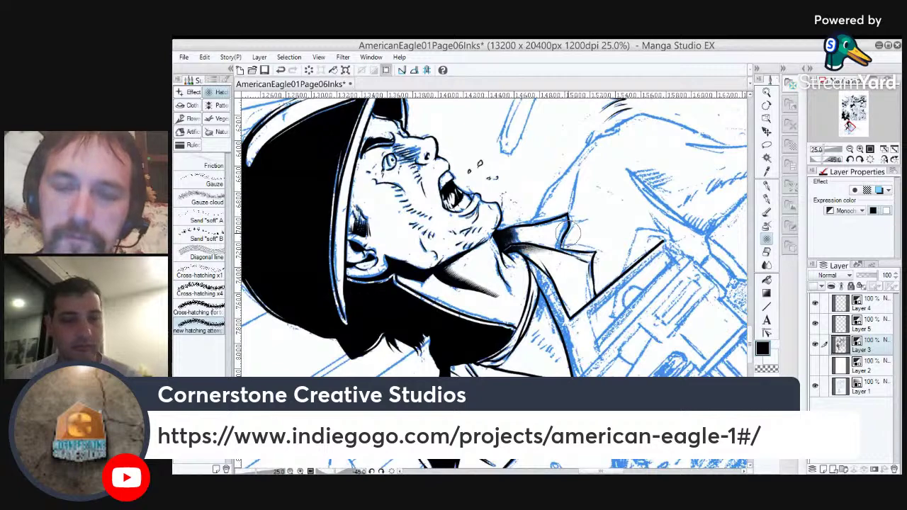
key("p")
scroll(568, 234, "up", 1)
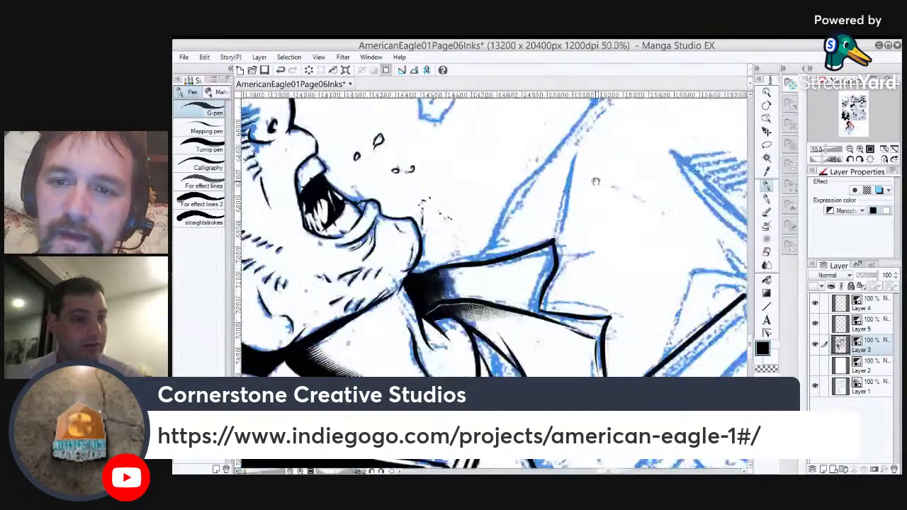
left_click_drag(546, 367, 571, 268)
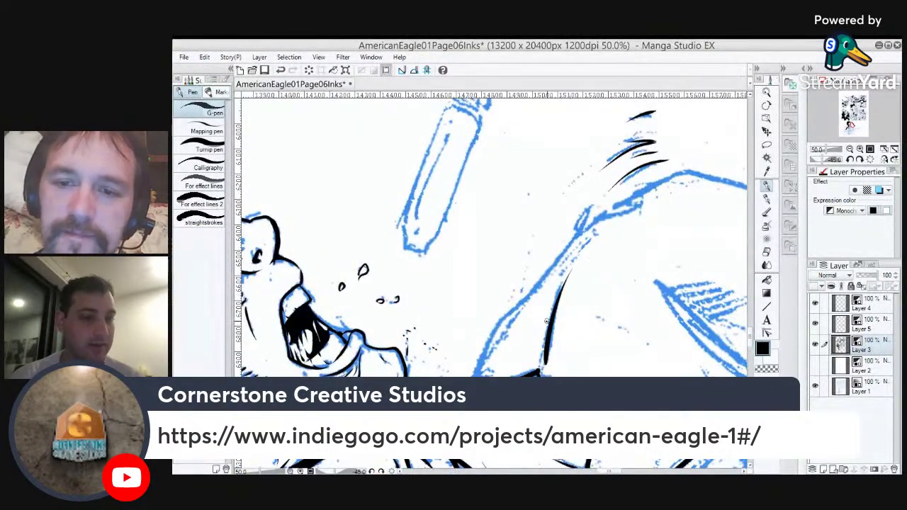
left_click_drag(546, 321, 578, 262)
key("ctrl+z")
left_click_drag(547, 316, 586, 254)
Ink the jacket's shoulder contour from behind the collar up over the top of the shoulder, with thin fold accents.
mouse_move(555, 286)
left_mouse_down()
mouse_move(571, 239)
mouse_move(474, 369)
mouse_move(510, 305)
left_mouse_up()
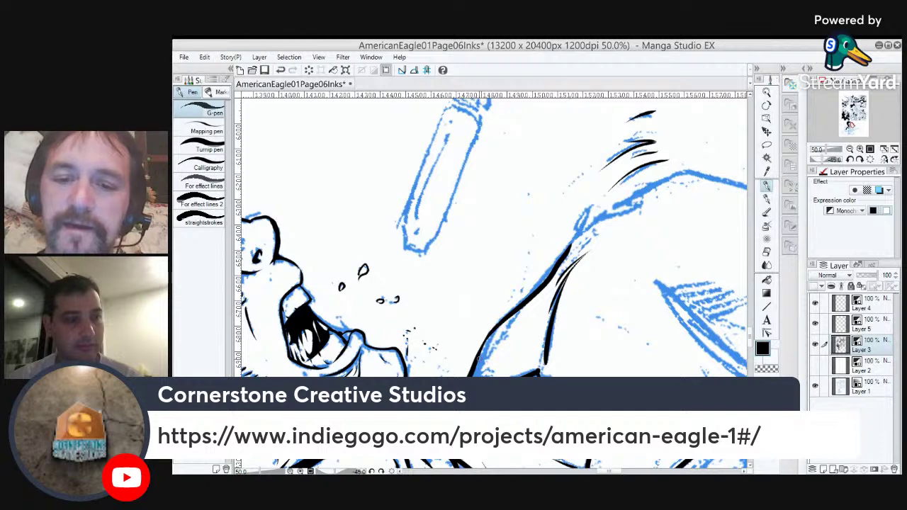
left_click_drag(473, 376, 505, 296)
mouse_move(484, 370)
left_mouse_down()
mouse_move(503, 325)
mouse_move(516, 317)
left_mouse_up()
mouse_move(642, 201)
left_mouse_down()
mouse_move(608, 213)
mouse_move(554, 278)
left_mouse_up()
left_click_drag(631, 229, 571, 296)
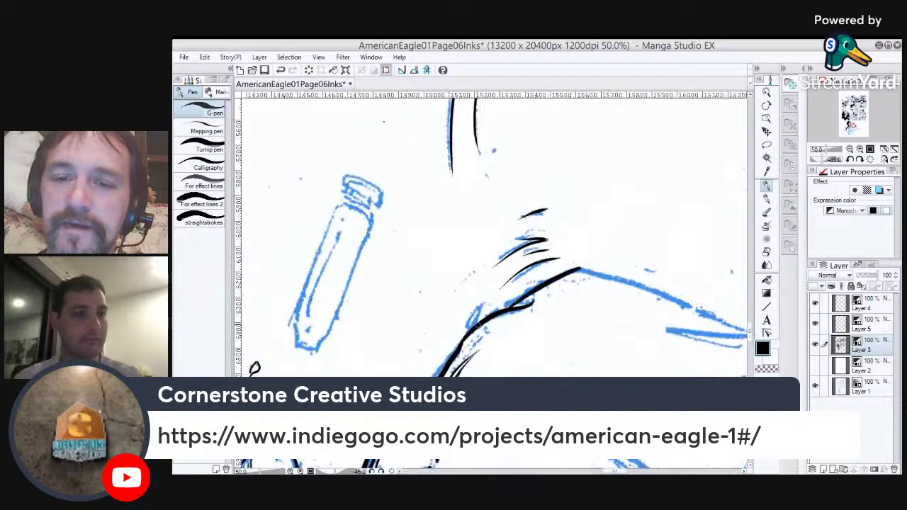
Ink the sleeve's outer contour from the shoulder down the arm, including the forked fold and its thin accent line.
key("minus")
key("minus")
key("minus")
key("minus")
left_click_drag(581, 198, 472, 372)
mouse_move(568, 251)
left_mouse_down()
mouse_move(445, 338)
mouse_move(428, 373)
mouse_move(549, 271)
left_mouse_up()
left_click_drag(613, 202, 560, 274)
mouse_move(588, 238)
left_mouse_down()
mouse_move(573, 262)
mouse_move(537, 277)
mouse_move(496, 375)
left_mouse_up()
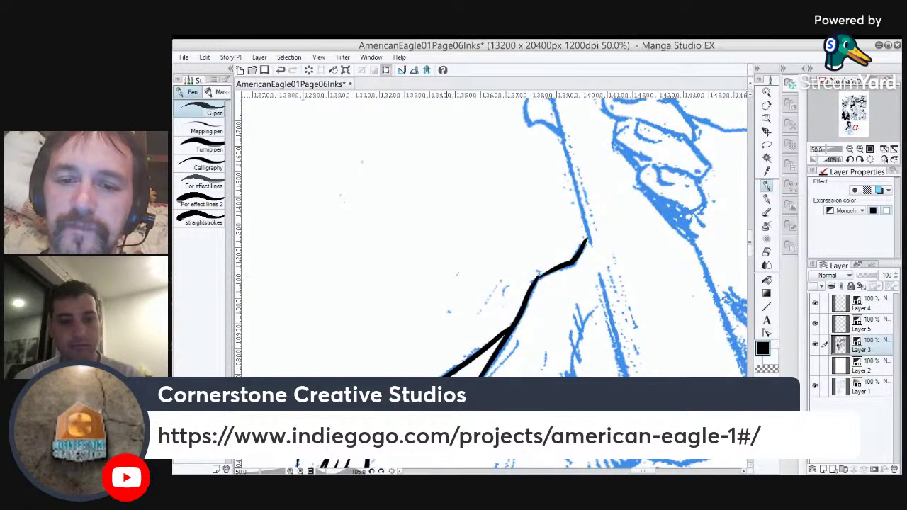
left_click_drag(526, 339, 505, 368)
Ink the sleeve's short curved fold lines and a long crescent-shaped fold, thickening the crescent with strokes inside it.
left_click_drag(565, 267, 556, 206)
mouse_move(585, 248)
left_mouse_down()
mouse_move(565, 352)
mouse_move(581, 213)
left_mouse_up()
mouse_move(651, 282)
left_mouse_down()
mouse_move(528, 342)
mouse_move(459, 347)
mouse_move(648, 285)
mouse_move(502, 334)
left_mouse_up()
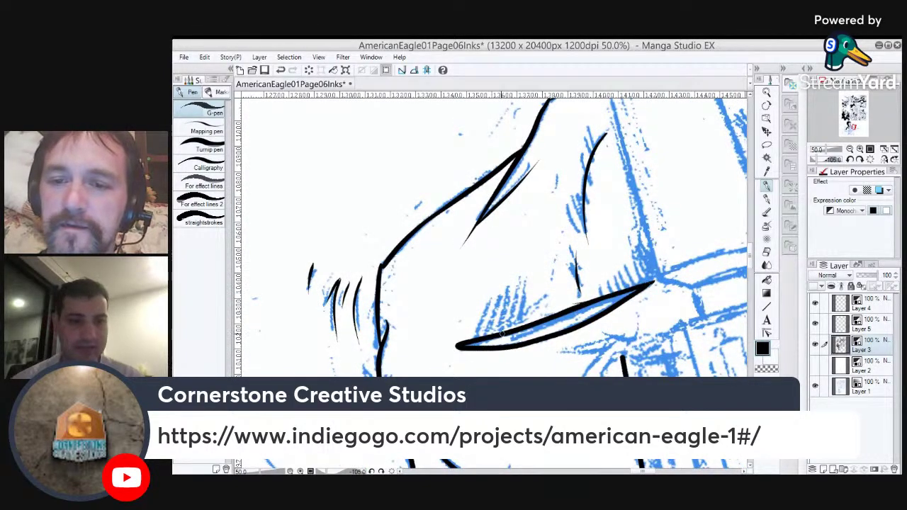
left_click_drag(640, 286, 529, 327)
left_click_drag(644, 287, 533, 333)
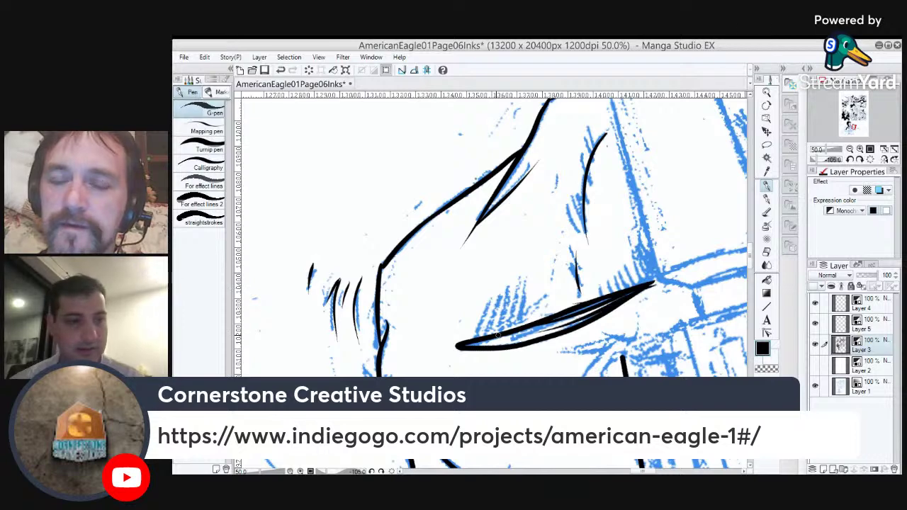
Cross-hatch the sleeve beside the crescent fold's end nearest the shoulder.
mouse_move(476, 337)
left_mouse_down()
mouse_move(489, 300)
mouse_move(484, 337)
left_mouse_up()
left_click_drag(506, 287, 493, 338)
mouse_move(510, 285)
left_mouse_down()
mouse_move(501, 333)
mouse_move(511, 330)
left_mouse_up()
mouse_move(528, 297)
left_mouse_down()
mouse_move(522, 324)
mouse_move(540, 306)
mouse_move(536, 296)
left_mouse_up()
Hatch short tapered strokes along the crescent fold's opposite end, where it meets the sleeve's inner edge.
left_click_drag(601, 295, 606, 277)
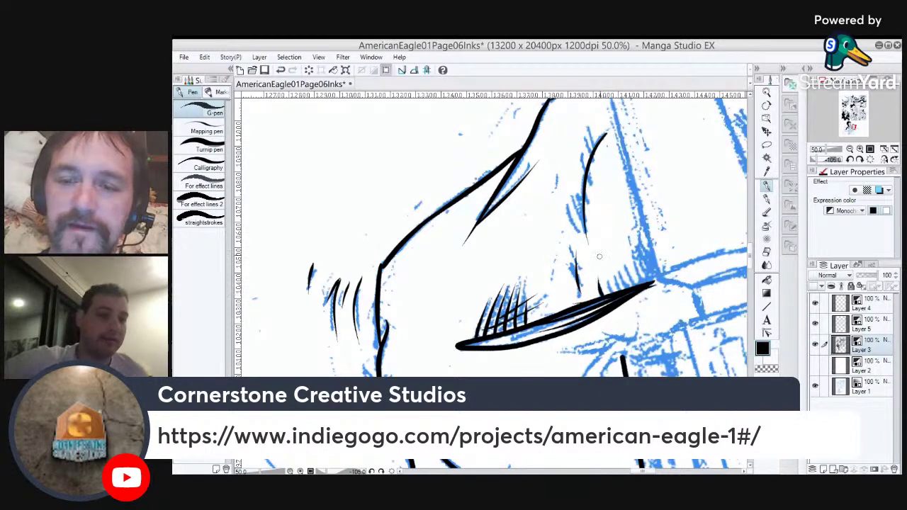
key("r")
left_click_drag(598, 234, 589, 346)
mouse_move(588, 382)
left_mouse_down()
mouse_move(548, 302)
mouse_move(486, 283)
mouse_move(499, 285)
left_mouse_up()
key("p")
mouse_move(486, 319)
left_mouse_down()
mouse_move(508, 283)
mouse_move(515, 289)
left_mouse_up()
mouse_move(497, 330)
left_mouse_down()
mouse_move(523, 296)
mouse_move(517, 307)
left_mouse_up()
left_click_drag(506, 318, 529, 292)
left_click_drag(505, 335, 532, 295)
left_click_drag(521, 326, 536, 302)
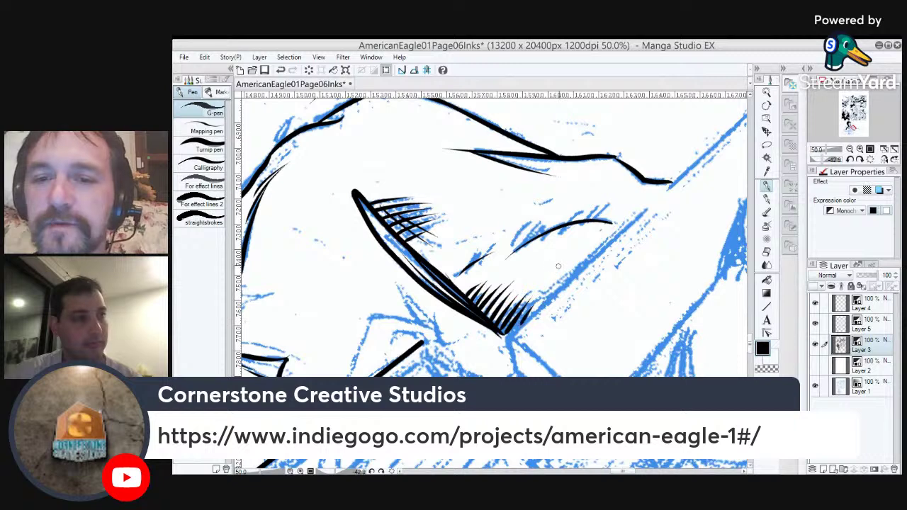
Add short slanted hatching strokes across the curved fold line in the middle of the sleeve.
left_click_drag(507, 248, 526, 228)
left_click_drag(518, 255, 550, 217)
left_click_drag(534, 248, 560, 217)
mouse_move(548, 239)
left_mouse_down()
mouse_move(586, 203)
mouse_move(575, 221)
mouse_move(588, 227)
mouse_move(614, 210)
left_mouse_up()
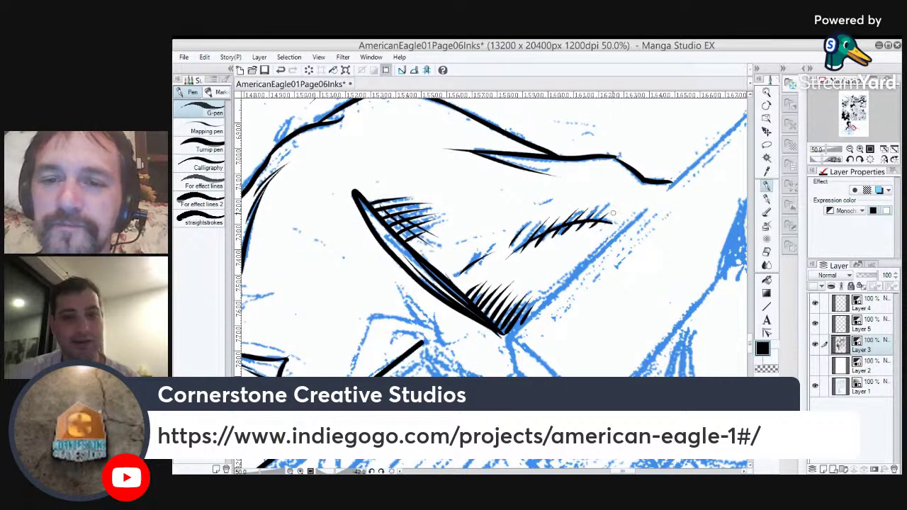
Add the last short hatching strokes on the sleeve and ink its lower edge along the rifle's handguard.
mouse_move(475, 271)
left_mouse_down()
mouse_move(486, 254)
mouse_move(467, 265)
left_mouse_up()
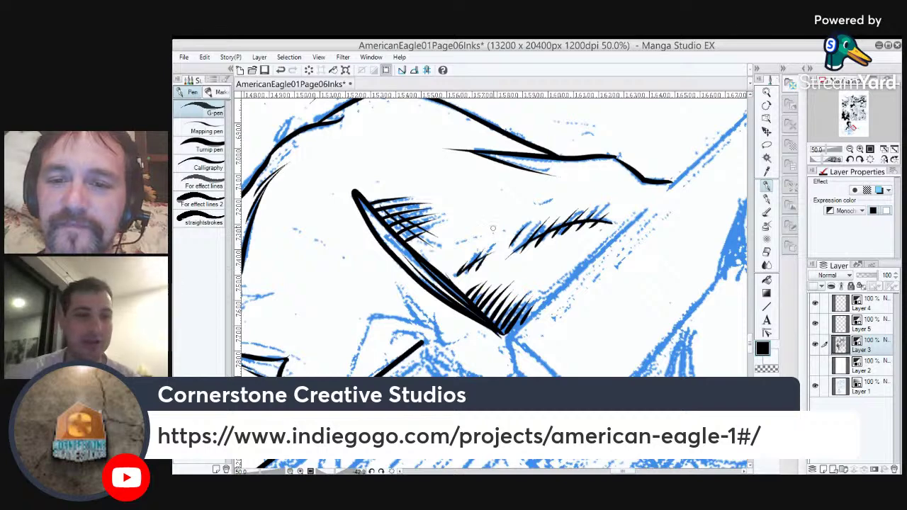
mouse_move(602, 253)
left_mouse_down()
mouse_move(525, 309)
mouse_move(503, 312)
mouse_move(544, 292)
left_mouse_up()
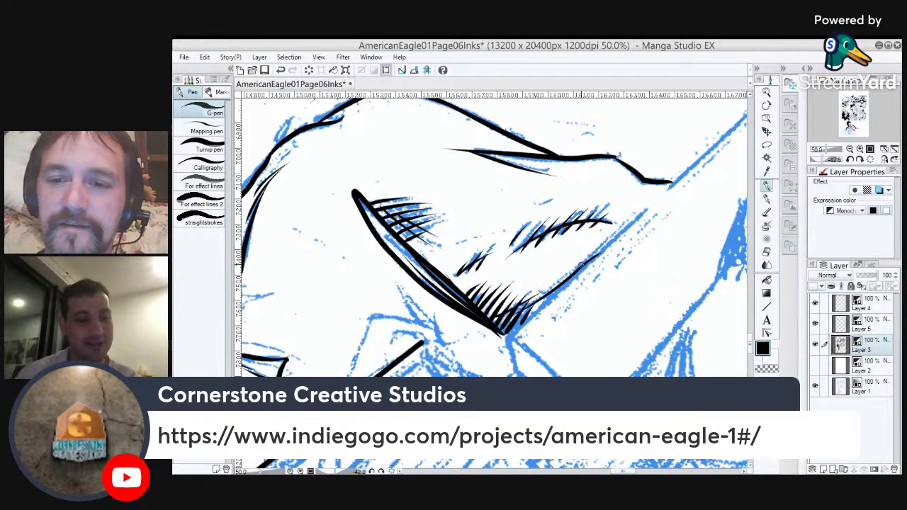
Reset the canvas rotation around the shouting soldier and show Layer 2 to hide the blue pencils.
mouse_move(630, 217)
left_mouse_down()
mouse_move(584, 258)
mouse_move(739, 187)
mouse_move(737, 168)
left_mouse_up()
left_click_drag(607, 293, 620, 203)
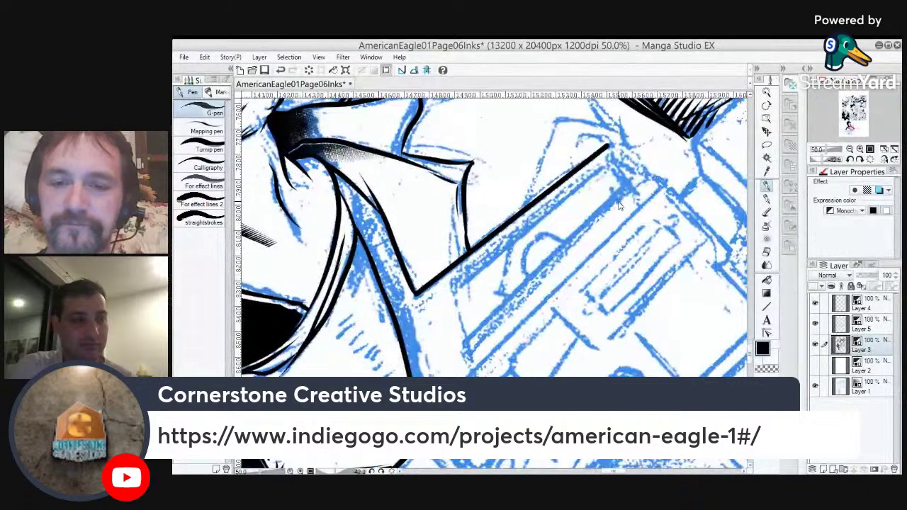
scroll(619, 205, "down", 2)
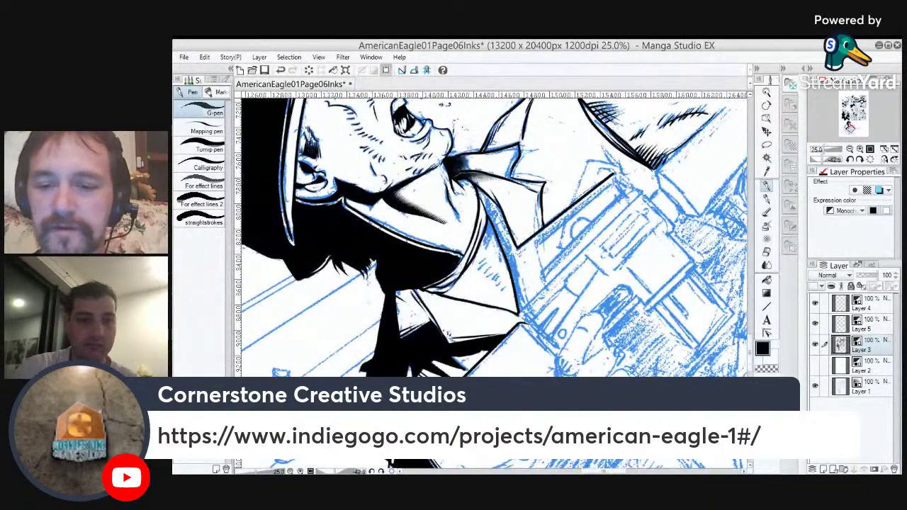
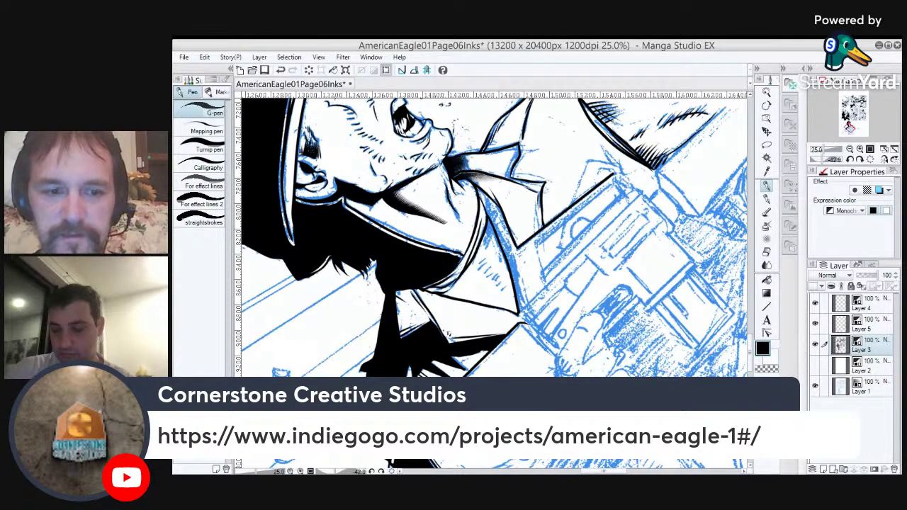
left_click_drag(552, 433, 511, 374)
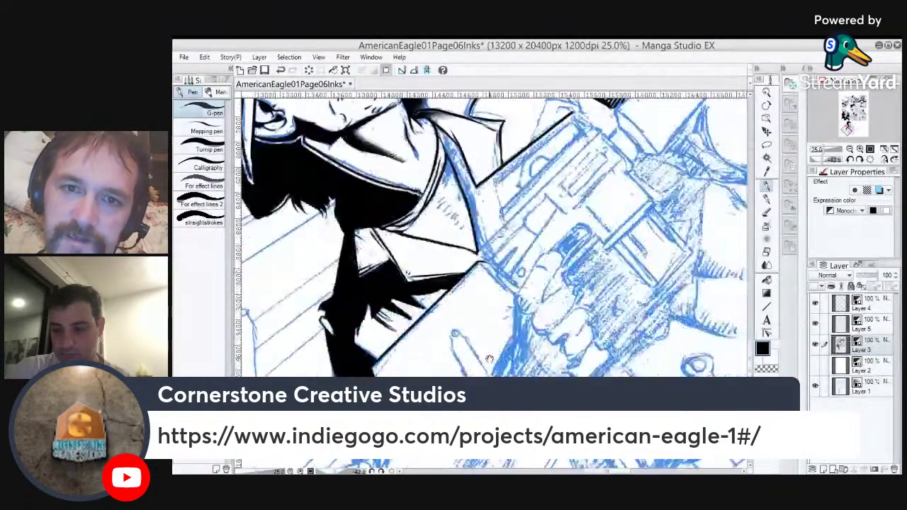
scroll(520, 394, "down", 2)
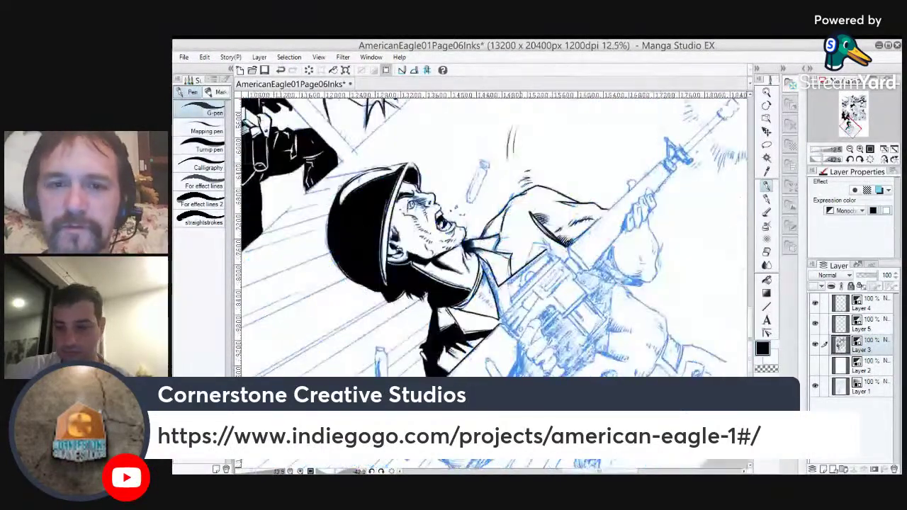
left_click(391, 471)
left_click_drag(585, 280, 599, 297)
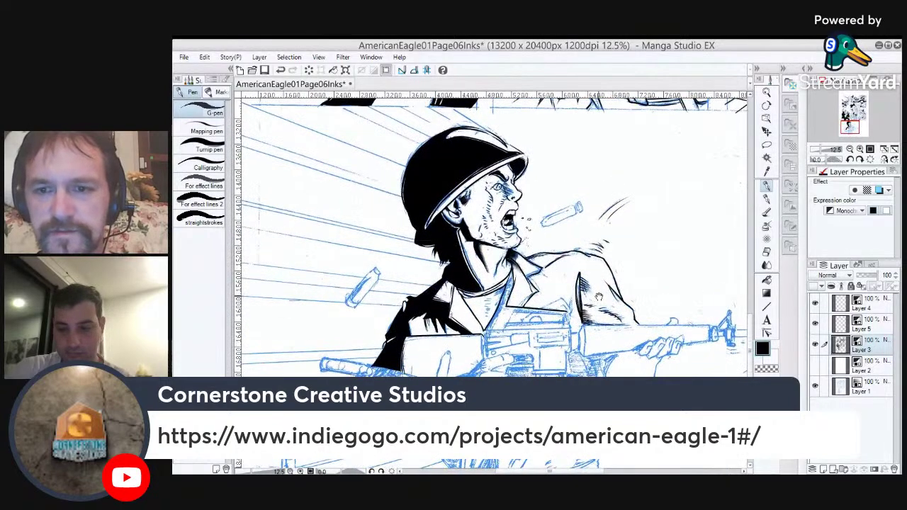
left_click(815, 366)
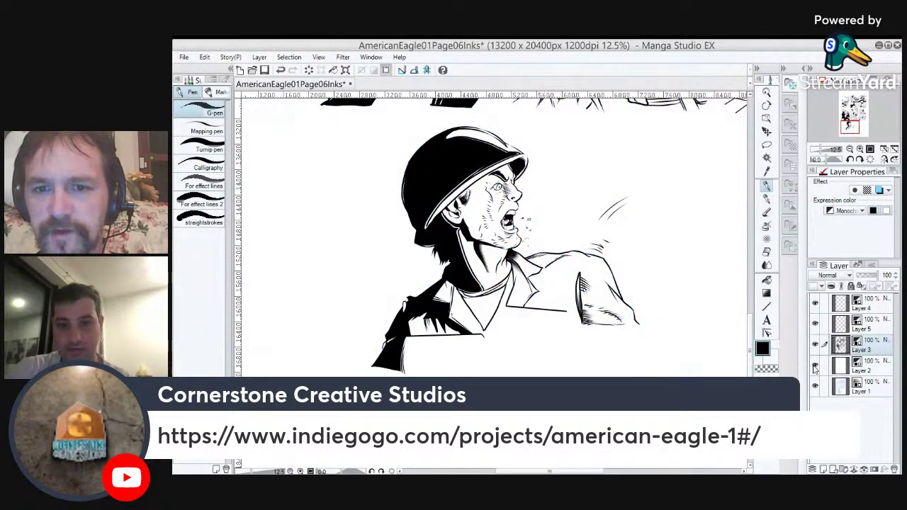
Examine the inked figures and backgrounds across the page's middle and upper panels.
left_click_drag(579, 168, 524, 337)
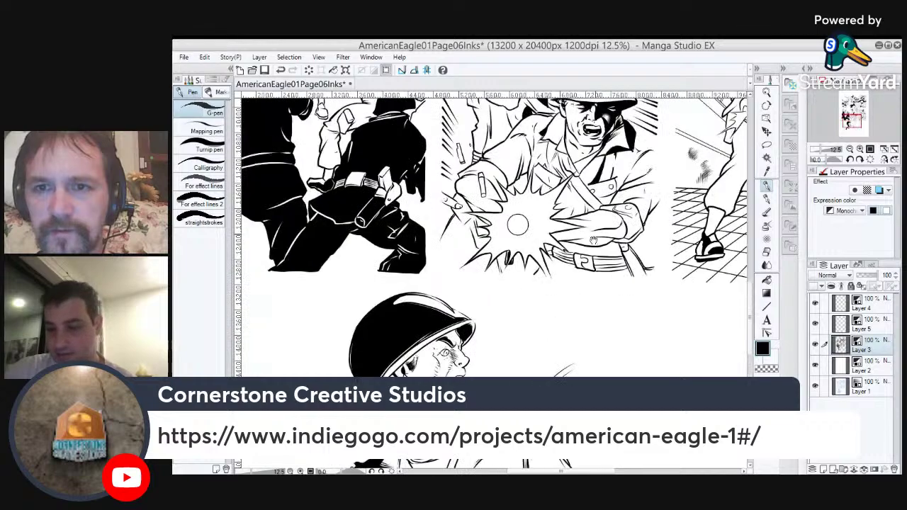
mouse_move(608, 214)
left_mouse_down()
mouse_move(577, 305)
mouse_move(537, 308)
left_mouse_up()
mouse_move(644, 300)
left_mouse_down()
mouse_move(516, 325)
mouse_move(533, 287)
left_mouse_up()
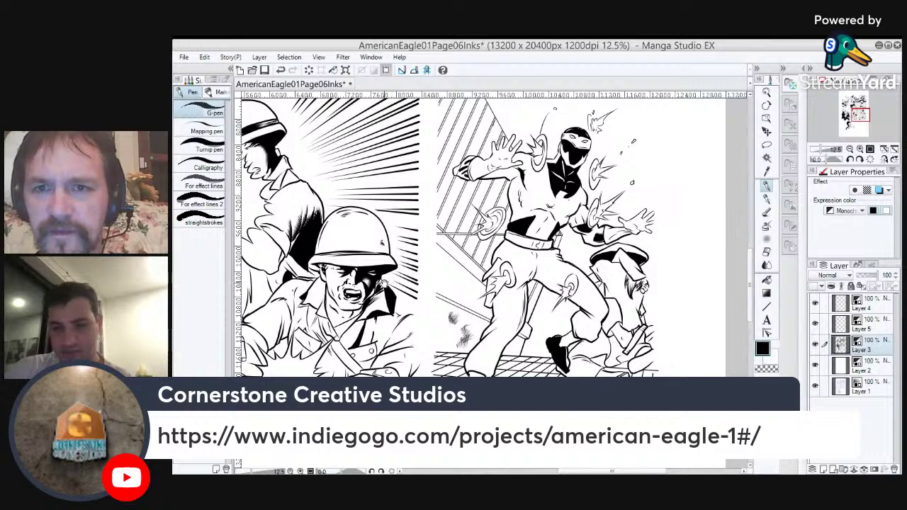
left_click_drag(370, 281, 676, 283)
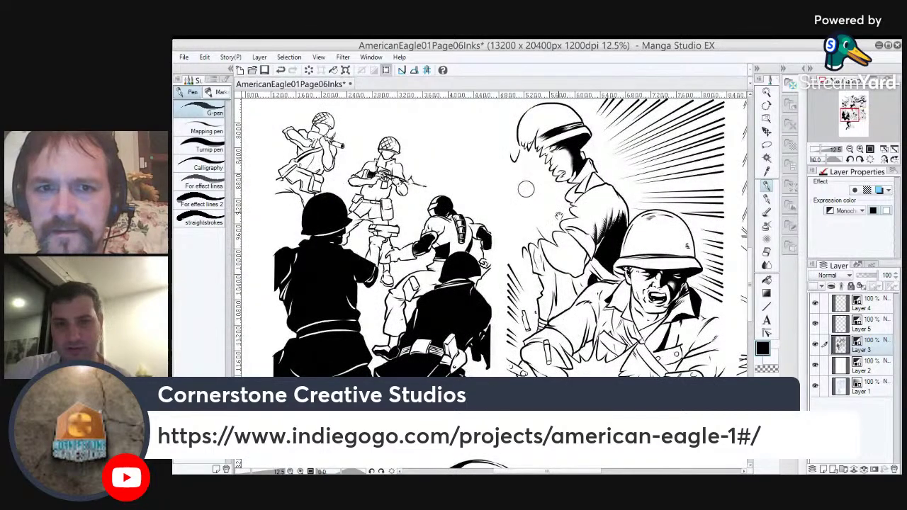
left_click_drag(526, 190, 467, 378)
left_click_drag(633, 197, 528, 311)
left_click_drag(615, 243, 565, 342)
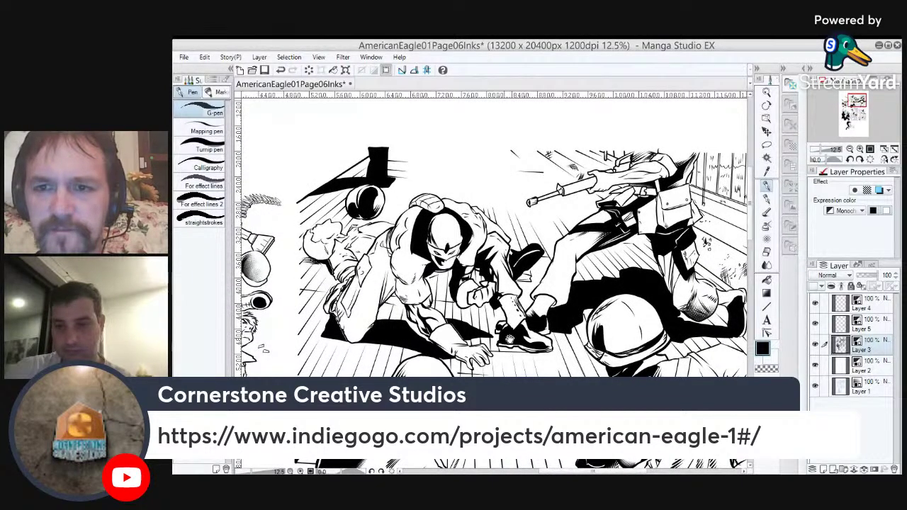
left_click_drag(423, 331, 716, 266)
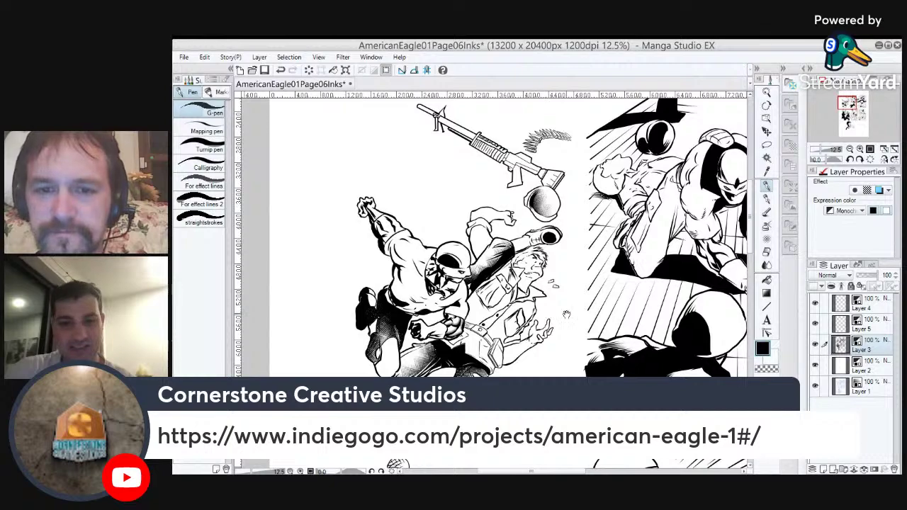
Examine the crosshatching, helmets and shouting faces up close from the first panel to the bottom one, finishing by hiding Layer 2.
scroll(449, 336, "up", 3)
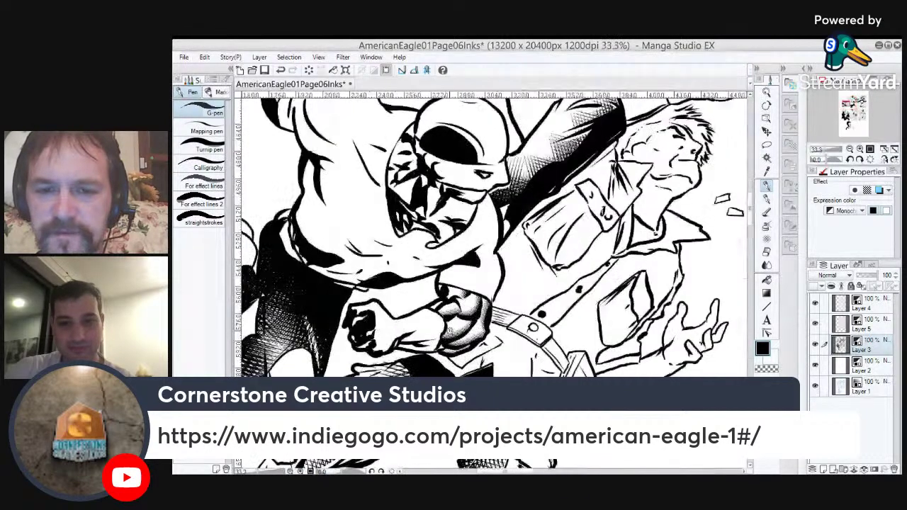
left_click_drag(513, 345, 598, 259)
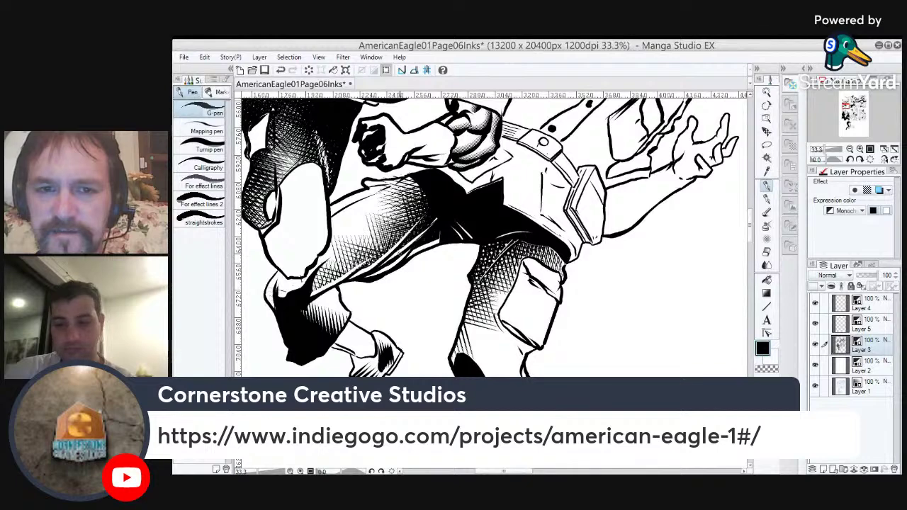
left_click_drag(508, 371, 533, 165)
mouse_move(595, 315)
left_mouse_down()
mouse_move(516, 173)
mouse_move(589, 295)
left_mouse_up()
scroll(590, 296, "right", 3)
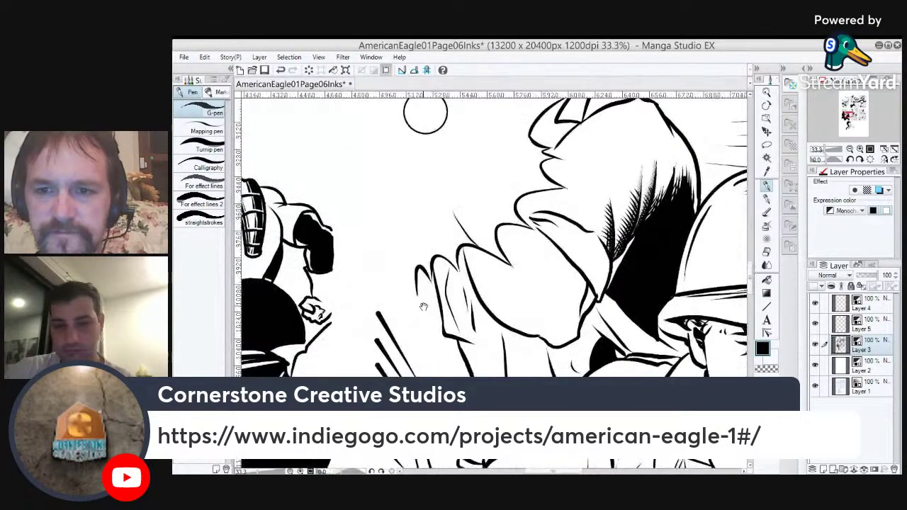
scroll(591, 315, "right", 2)
scroll(591, 315, "down", 6)
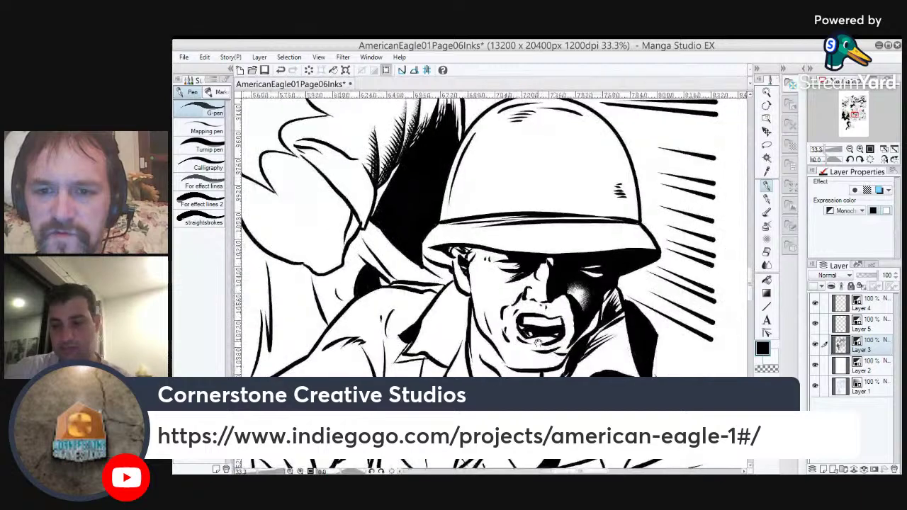
scroll(534, 301, "down", 5)
scroll(475, 307, "left", 1)
left_click_drag(475, 308, 612, 148)
left_click_drag(508, 292, 582, 202)
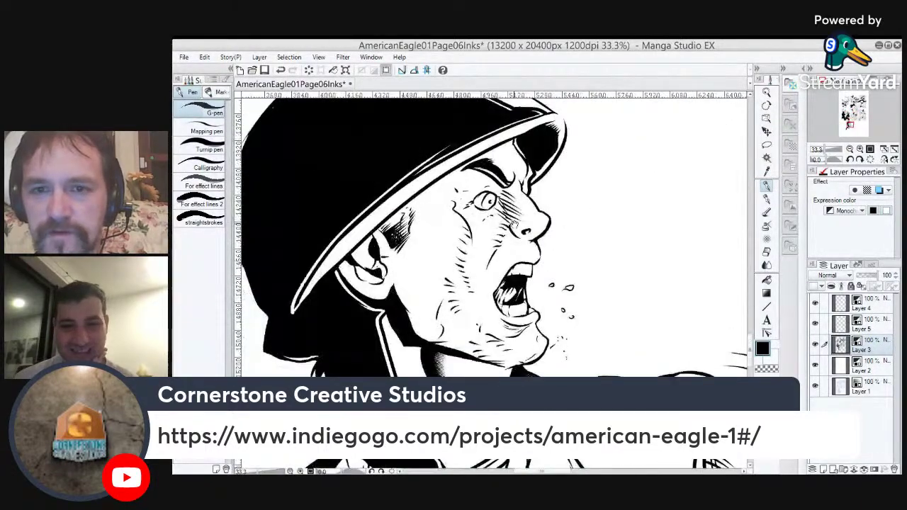
left_click_drag(512, 223, 544, 222)
scroll(543, 222, "down", 1)
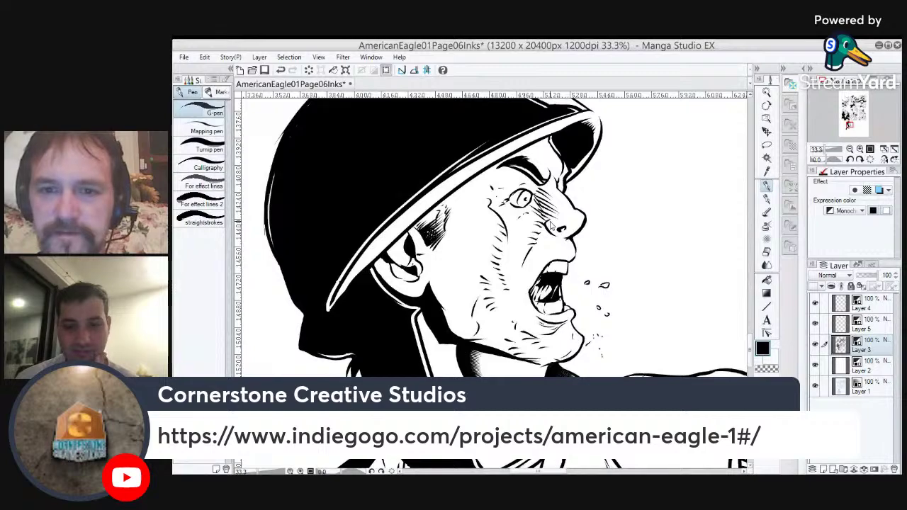
scroll(550, 226, "down", 3)
left_click(815, 365)
Ink the outline of the rifle's handguard around the gripping fingers and the short neck behind it.
left_click_drag(656, 319, 511, 249)
scroll(510, 249, "up", 4)
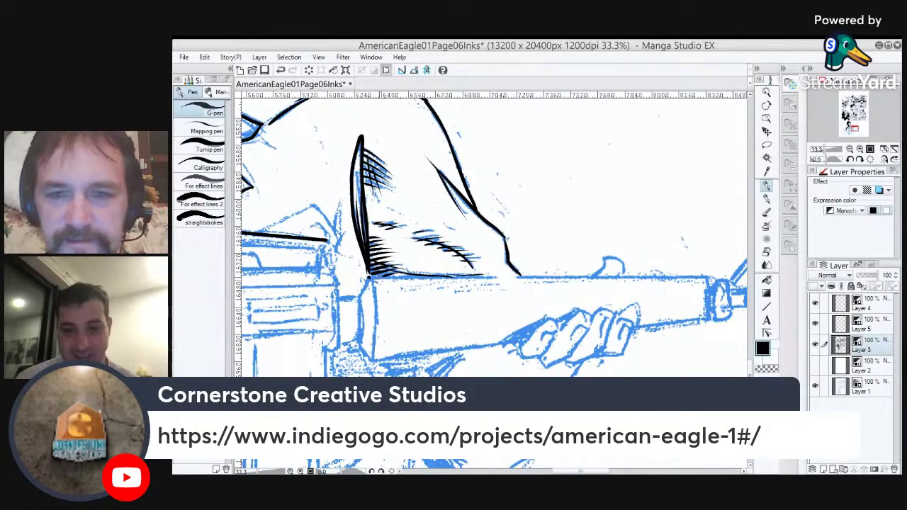
left_click_drag(369, 276, 708, 278)
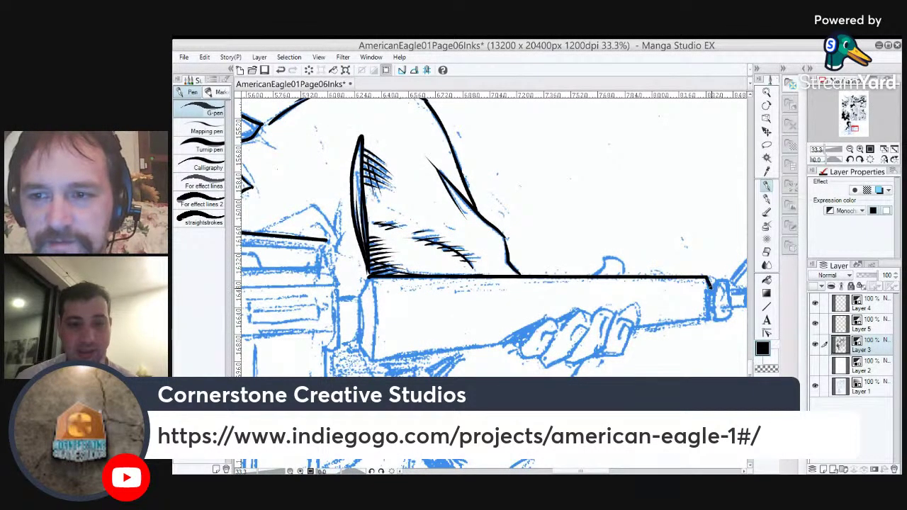
mouse_move(708, 317)
left_mouse_down()
mouse_move(374, 362)
mouse_move(359, 345)
left_mouse_up()
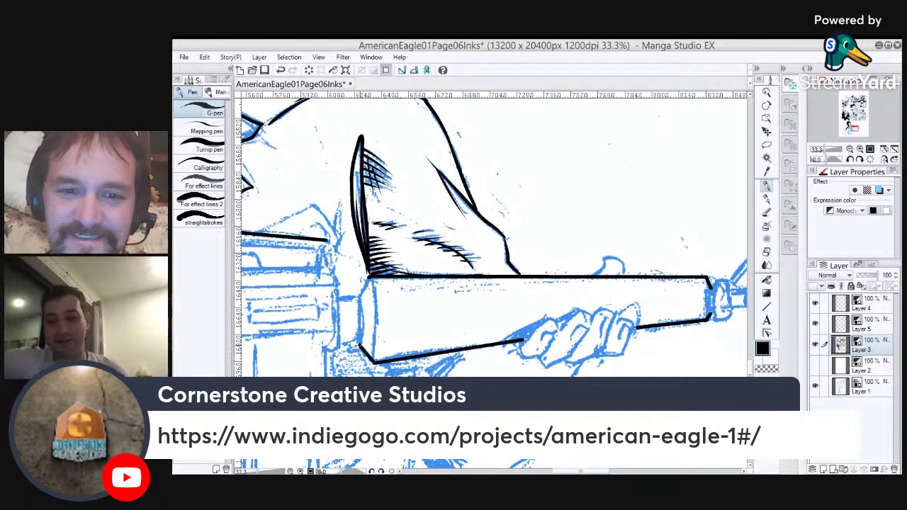
mouse_move(369, 277)
left_mouse_down()
mouse_move(360, 296)
mouse_move(340, 297)
left_mouse_up()
mouse_move(358, 345)
left_mouse_down()
mouse_move(340, 345)
mouse_move(482, 361)
left_mouse_up()
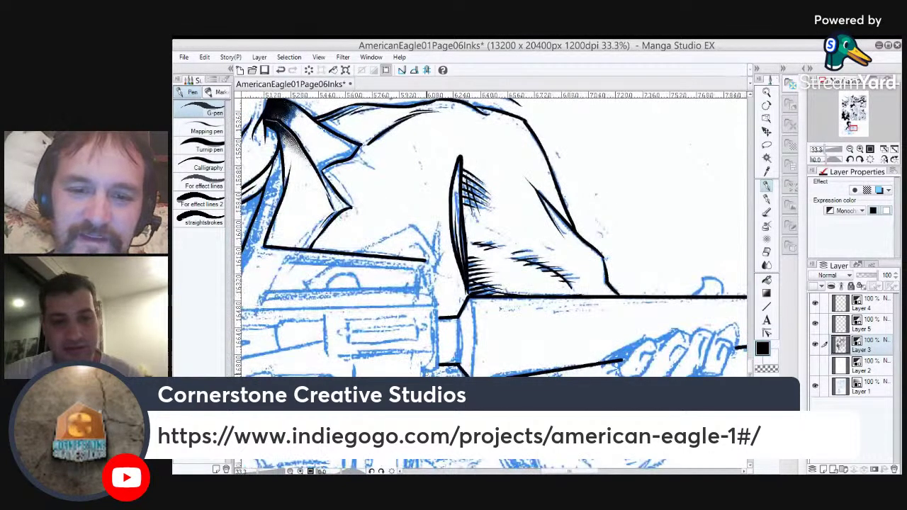
Ink the receiver's front edge and the straight-sided outline of the magazine well below it.
left_click_drag(438, 303, 437, 369)
left_click_drag(425, 375, 465, 306)
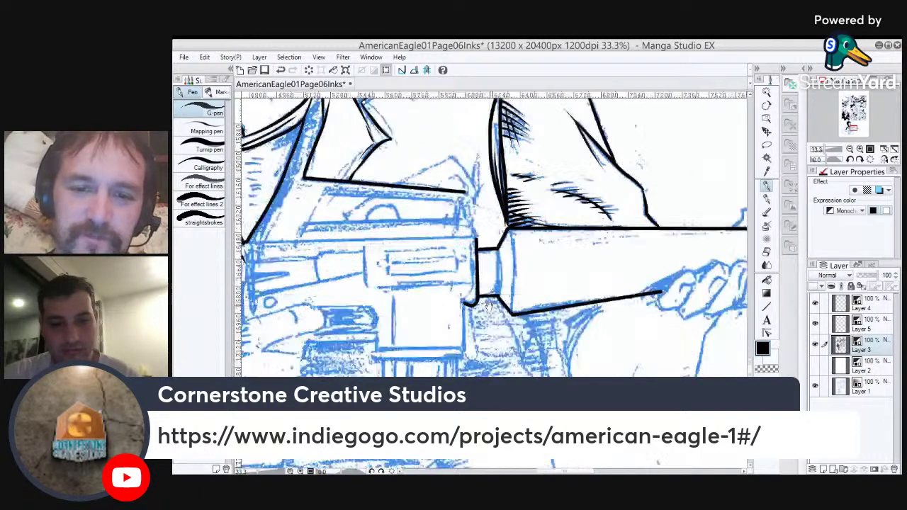
left_click(464, 305)
left_click(464, 351, "shift")
left_click(461, 358, "shift")
left_click(375, 360, "shift")
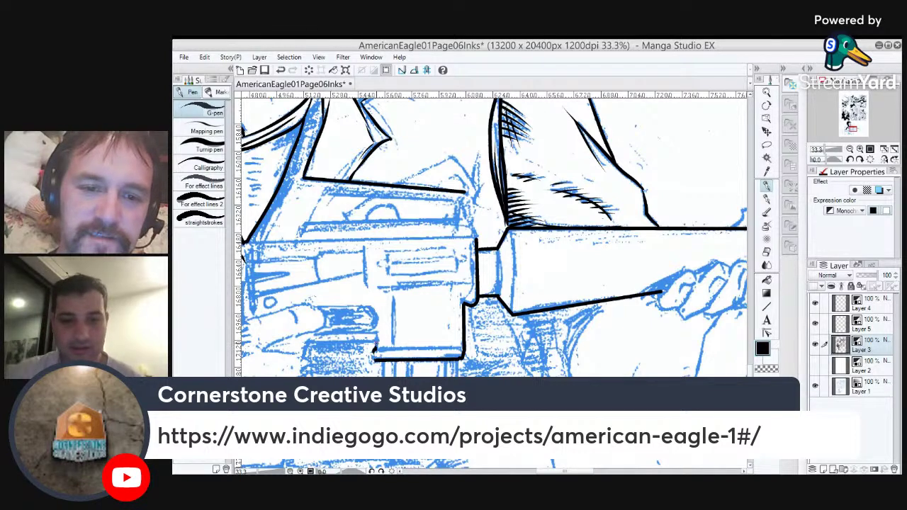
mouse_move(375, 348)
left_mouse_down()
mouse_move(374, 359)
mouse_move(458, 362)
mouse_move(542, 340)
mouse_move(535, 331)
mouse_move(471, 332)
left_mouse_up()
Ink the rounded trigger guard opening beside the hand and the two upright edges where receiver and stock meet.
left_click_drag(528, 319, 477, 322)
mouse_move(533, 304)
left_mouse_down()
mouse_move(536, 320)
mouse_move(478, 295)
left_mouse_up()
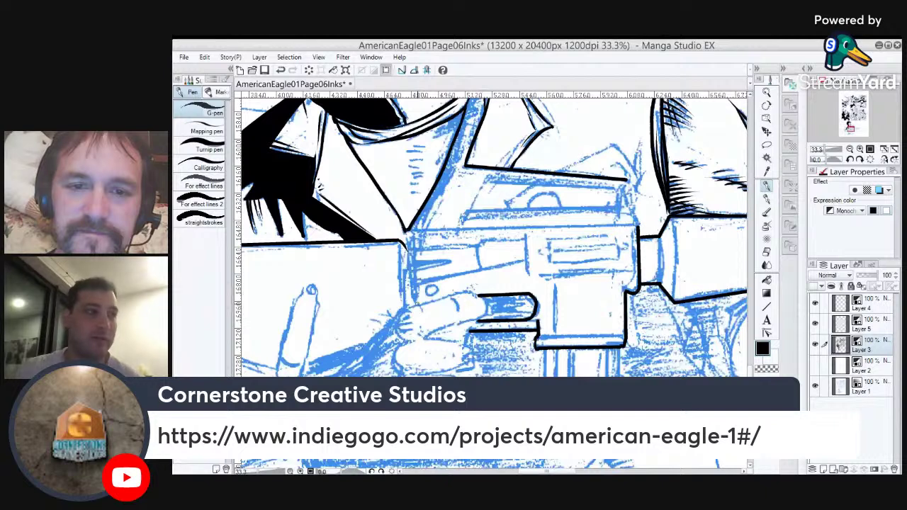
left_click_drag(408, 252, 412, 306)
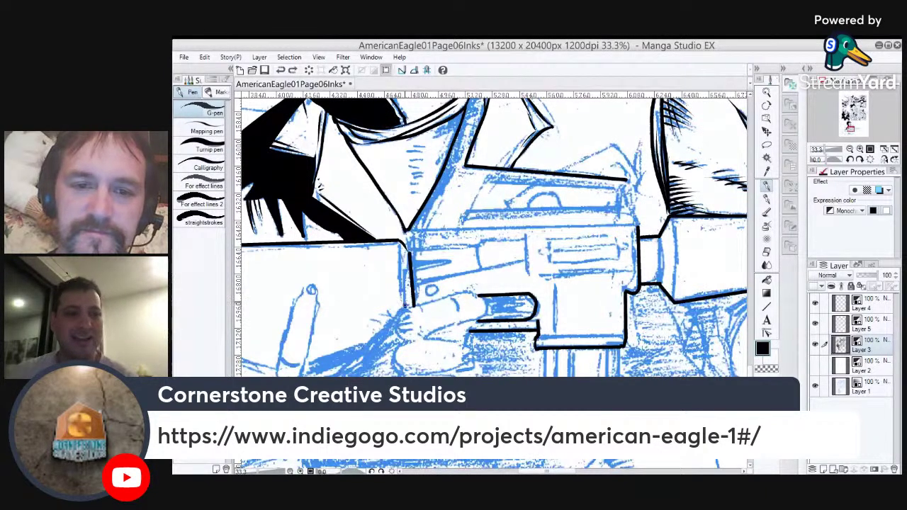
left_click_drag(401, 248, 403, 307)
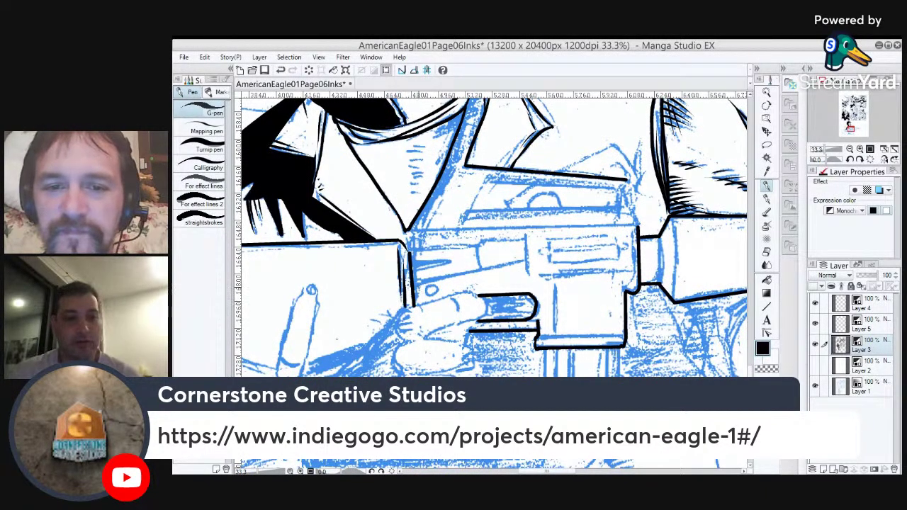
Ink the receiver's upper edge and the angular detail shapes on its side, undoing a stray stroke.
mouse_move(527, 260)
left_mouse_down()
mouse_move(412, 276)
mouse_move(459, 248)
mouse_move(495, 241)
mouse_move(527, 243)
mouse_move(526, 275)
left_mouse_up()
mouse_move(526, 238)
left_mouse_down()
mouse_move(482, 245)
mouse_move(498, 241)
mouse_move(479, 270)
mouse_move(601, 252)
left_mouse_up()
key("ctrl+z")
Ink the long slanted opening in the rifle's carrying handle and the small arched shape inside it.
mouse_move(529, 252)
left_mouse_down()
mouse_move(570, 252)
mouse_move(537, 257)
mouse_move(560, 254)
mouse_move(530, 222)
mouse_move(490, 302)
mouse_move(671, 282)
mouse_move(648, 255)
mouse_move(647, 266)
mouse_move(497, 266)
left_mouse_up()
left_click_drag(519, 238, 499, 267)
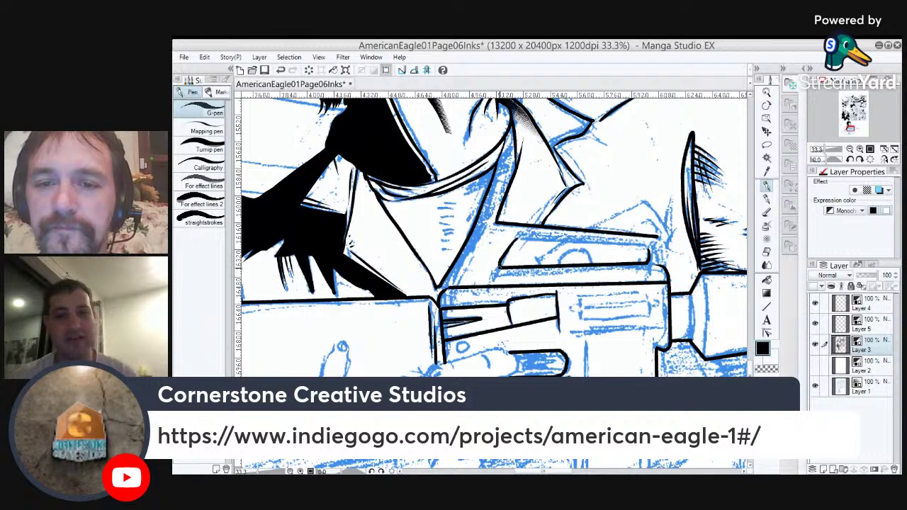
left_click_drag(519, 238, 649, 248)
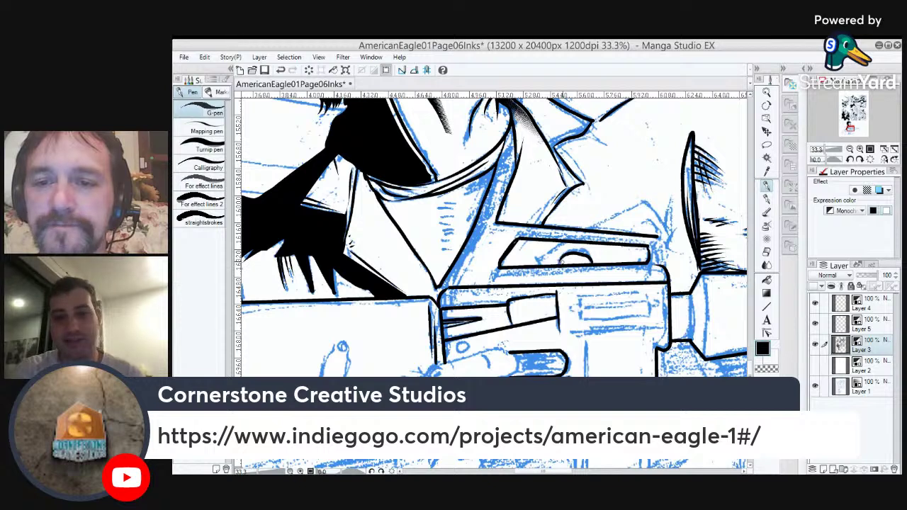
mouse_move(593, 263)
left_mouse_down()
mouse_move(560, 261)
mouse_move(569, 252)
mouse_move(536, 258)
mouse_move(544, 262)
left_mouse_up()
Ink the peaked jacket fold above the carrying handle and the lines around the handle's front end.
mouse_move(585, 230)
left_mouse_down()
mouse_move(650, 202)
mouse_move(584, 227)
left_mouse_up()
key("ctrl+z")
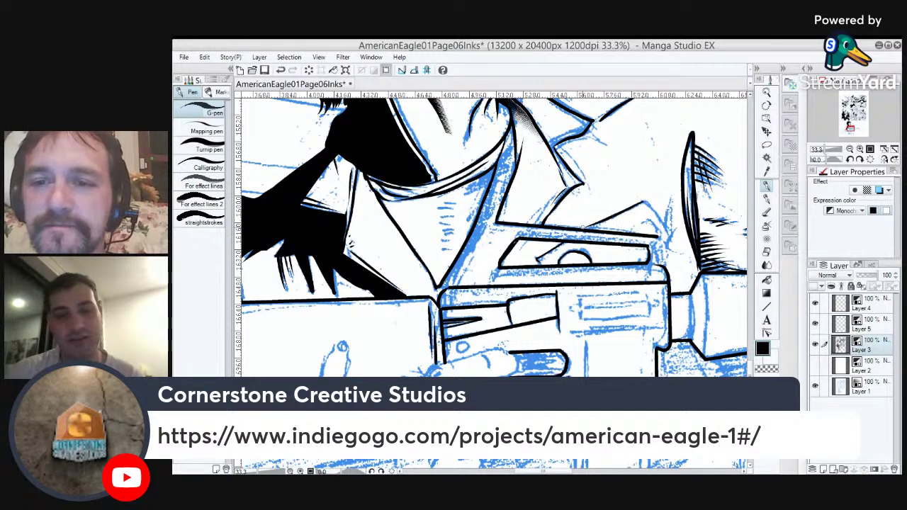
mouse_move(656, 232)
left_mouse_down()
mouse_move(635, 221)
mouse_move(670, 236)
mouse_move(614, 261)
mouse_move(599, 301)
mouse_move(612, 226)
left_mouse_up()
left_click_drag(610, 261, 612, 228)
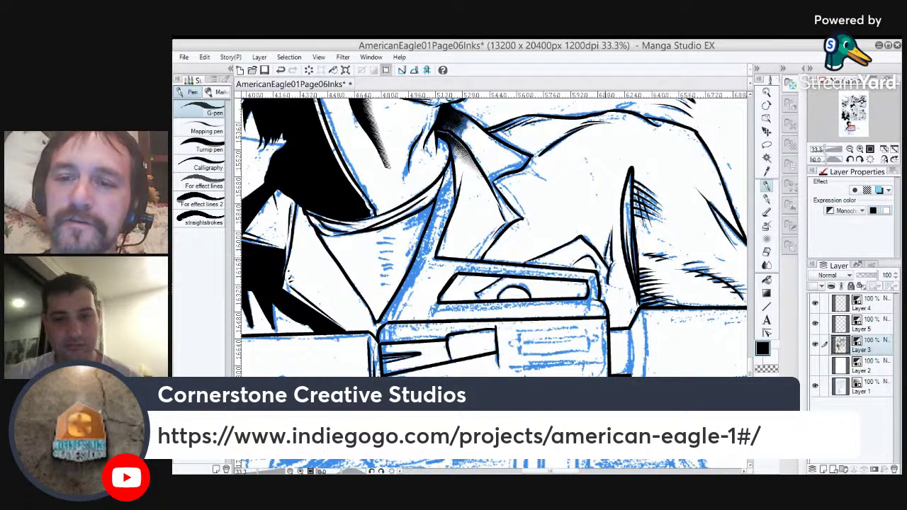
Ink the curved rear edge of the handguard where it meets the neck.
mouse_move(610, 283)
left_mouse_down()
mouse_move(602, 297)
mouse_move(607, 242)
left_mouse_up()
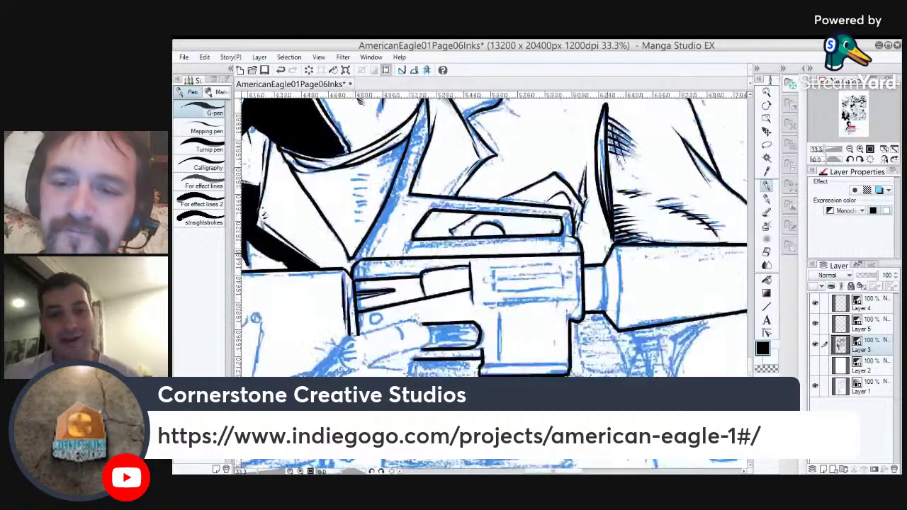
left_click_drag(605, 311, 607, 267)
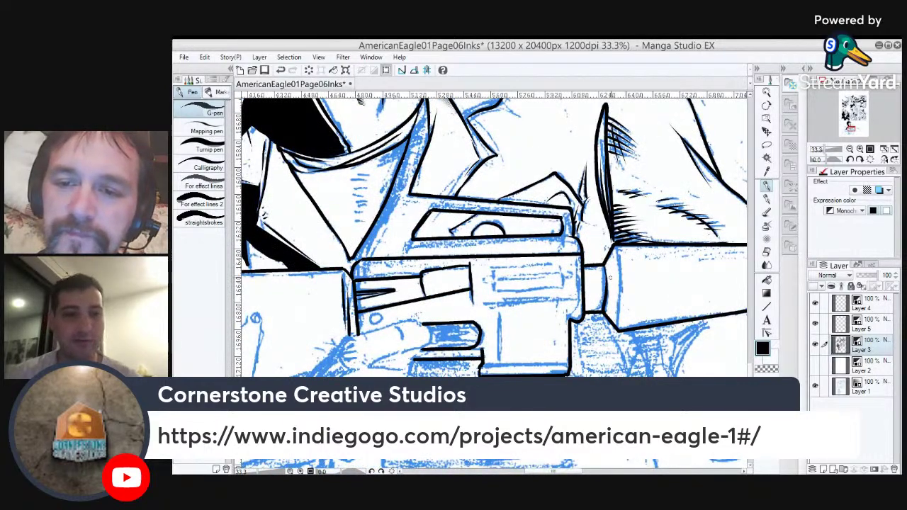
Ink the thumb tip above the handguard and the fingers gripping its underside, with the dark shadow beside them.
mouse_move(618, 331)
left_mouse_down()
mouse_move(620, 246)
mouse_move(568, 299)
mouse_move(348, 297)
left_mouse_up()
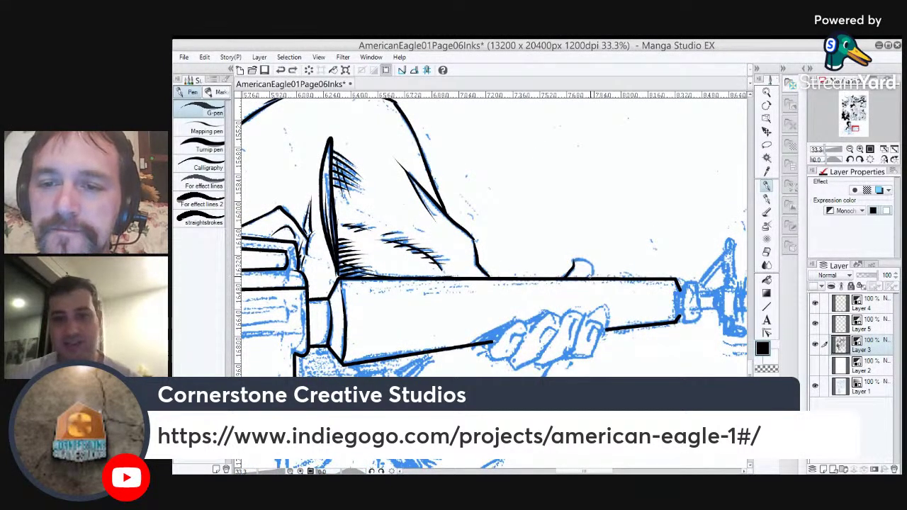
left_click_drag(593, 276, 573, 268)
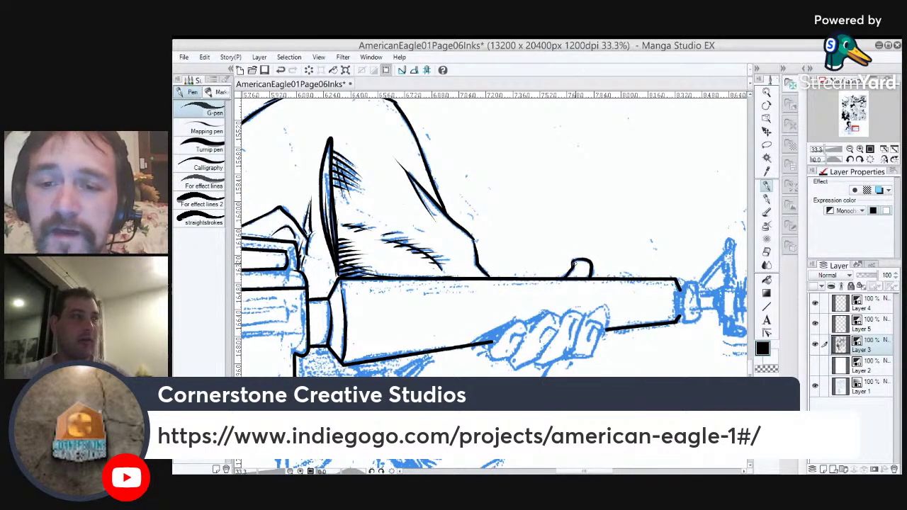
mouse_move(483, 344)
left_mouse_down()
mouse_move(509, 362)
mouse_move(525, 334)
mouse_move(484, 350)
mouse_move(496, 329)
mouse_move(519, 325)
mouse_move(515, 362)
mouse_move(533, 366)
mouse_move(520, 338)
mouse_move(547, 327)
mouse_move(547, 345)
mouse_move(558, 319)
mouse_move(524, 337)
mouse_move(554, 310)
mouse_move(581, 318)
mouse_move(569, 331)
mouse_move(572, 350)
mouse_move(542, 367)
mouse_move(584, 359)
mouse_move(584, 336)
left_mouse_up()
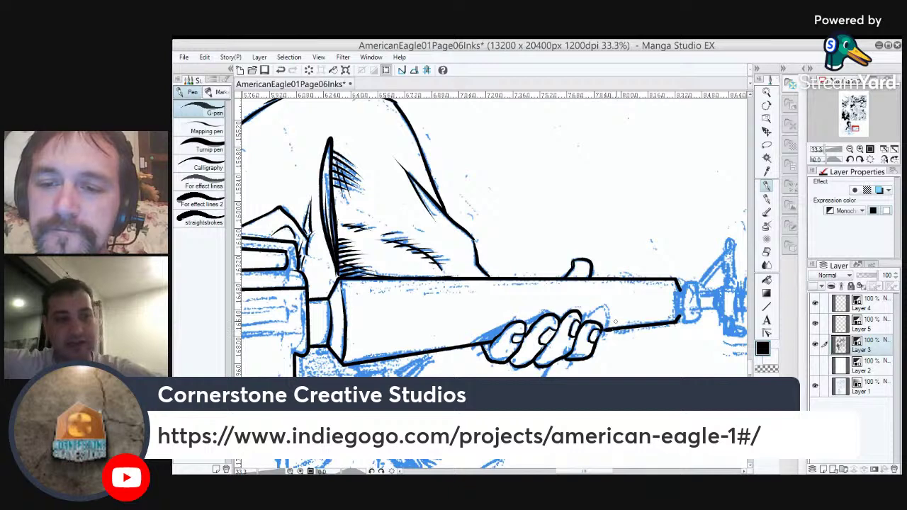
left_click_drag(551, 316, 486, 341)
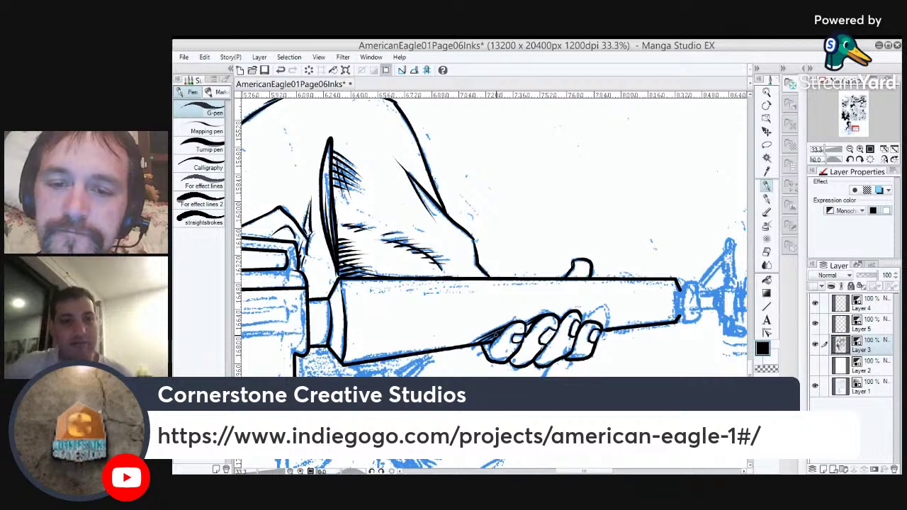
left_click_drag(534, 323, 525, 330)
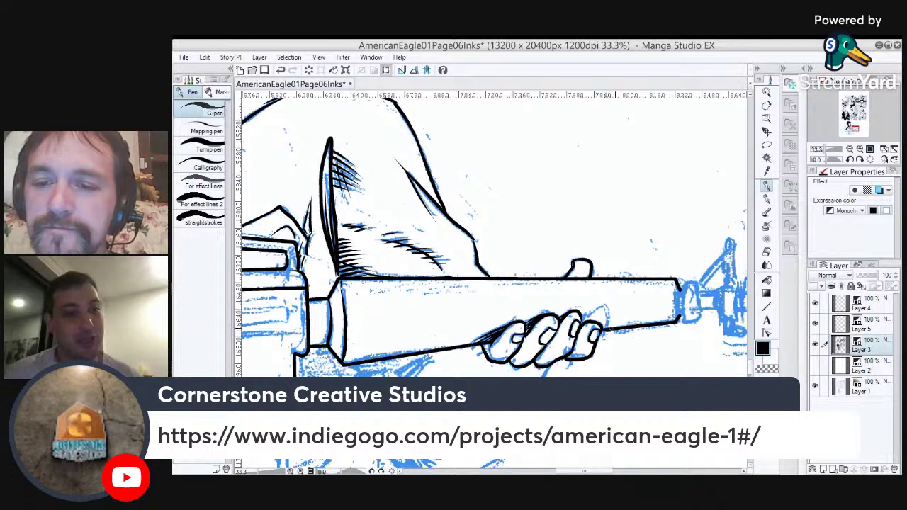
key("ctrl+z")
left_click_drag(602, 330, 676, 322)
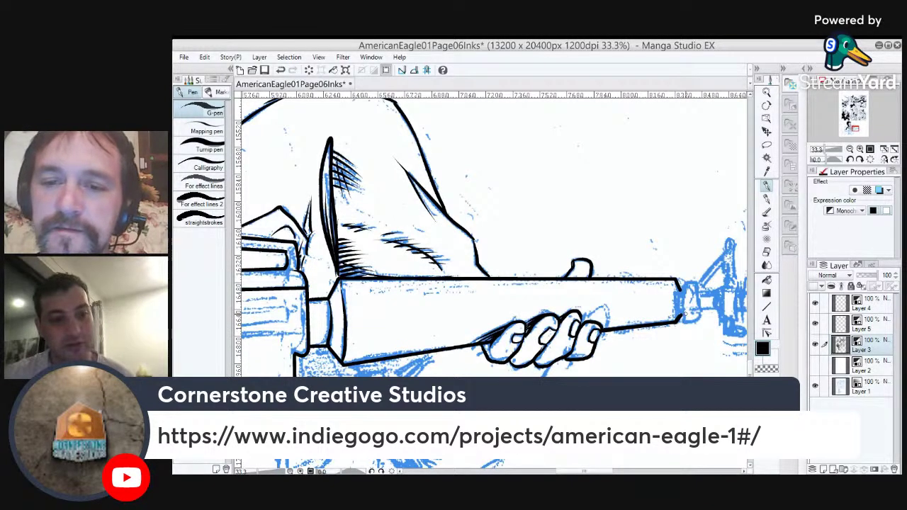
Ink the rounded sleeve edge beneath the handguard and hatch the shadow along its curve.
left_click_drag(500, 305, 621, 198)
mouse_move(559, 245)
left_mouse_down()
mouse_move(526, 298)
mouse_move(525, 336)
left_mouse_up()
left_click_drag(550, 257, 525, 307)
mouse_move(523, 264)
left_mouse_down()
mouse_move(524, 324)
mouse_move(549, 255)
mouse_move(560, 253)
left_mouse_up()
key("shift+space")
left_click_drag(653, 314, 592, 468)
left_click_drag(483, 333, 468, 375)
mouse_move(479, 338)
left_mouse_down()
mouse_move(473, 376)
mouse_move(486, 376)
left_mouse_up()
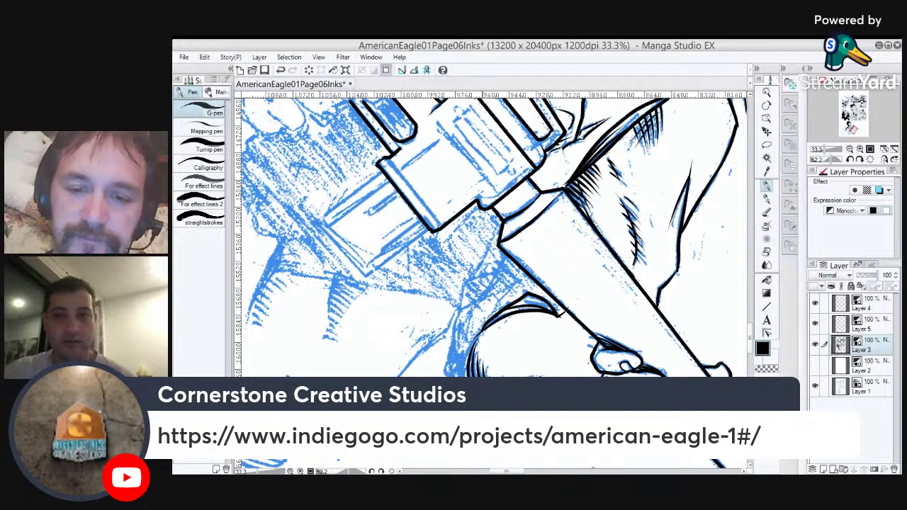
left_click_drag(460, 376, 490, 327)
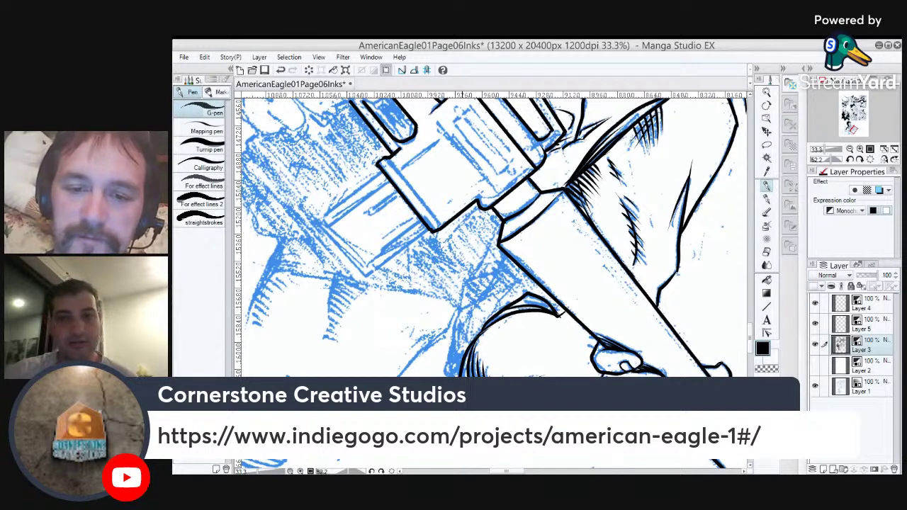
Ink the bunched fold lines between the handguard's rear end and the rounded sleeve, and close the sleeve's upper corner.
mouse_move(449, 377)
left_mouse_down()
mouse_move(447, 366)
mouse_move(463, 355)
mouse_move(453, 324)
mouse_move(504, 283)
left_mouse_up()
mouse_move(462, 315)
left_mouse_down()
mouse_move(466, 280)
mouse_move(500, 269)
mouse_move(509, 251)
left_mouse_up()
left_click_drag(490, 300, 543, 368)
mouse_move(551, 319)
left_mouse_down()
mouse_move(529, 347)
mouse_move(537, 376)
left_mouse_up()
left_click_drag(551, 342, 539, 372)
key("ctrl+z")
mouse_move(566, 342)
left_mouse_down()
mouse_move(557, 375)
mouse_move(605, 299)
mouse_move(565, 357)
left_mouse_up()
left_click_drag(557, 321, 561, 356)
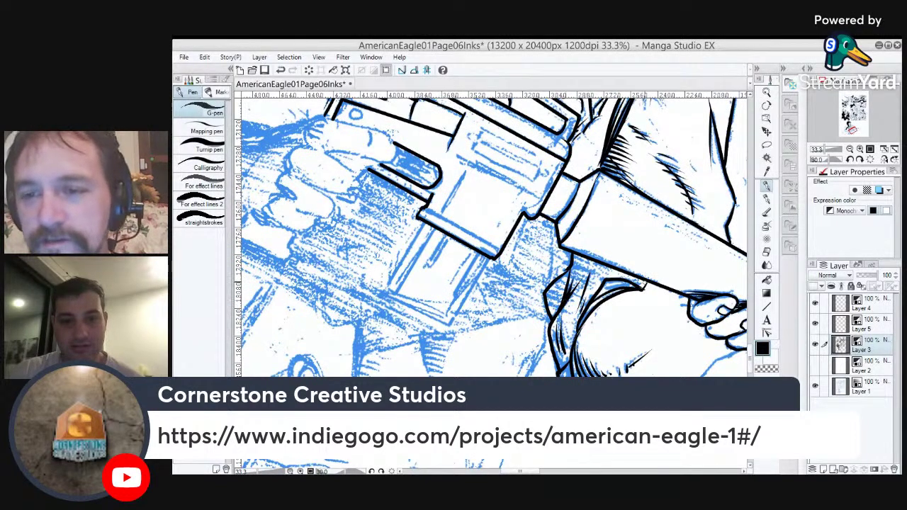
left_click_drag(648, 284, 635, 289)
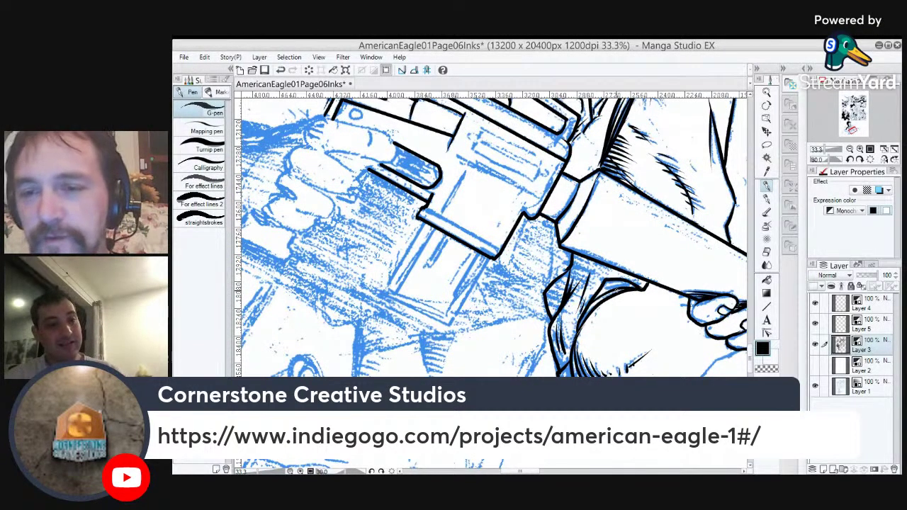
mouse_move(635, 283)
left_mouse_down()
mouse_move(601, 291)
mouse_move(654, 313)
left_mouse_up()
Ink the long slanted jacket edge running from the sleeve folds and the dark wedge-shaped crease hanging from it, redoing stray strokes.
mouse_move(628, 314)
left_mouse_down()
mouse_move(461, 347)
mouse_move(507, 374)
left_mouse_up()
key("ctrl+z")
left_click_drag(500, 340, 508, 375)
key("ctrl+z")
mouse_move(500, 338)
left_mouse_down()
mouse_move(509, 375)
mouse_move(502, 346)
left_mouse_up()
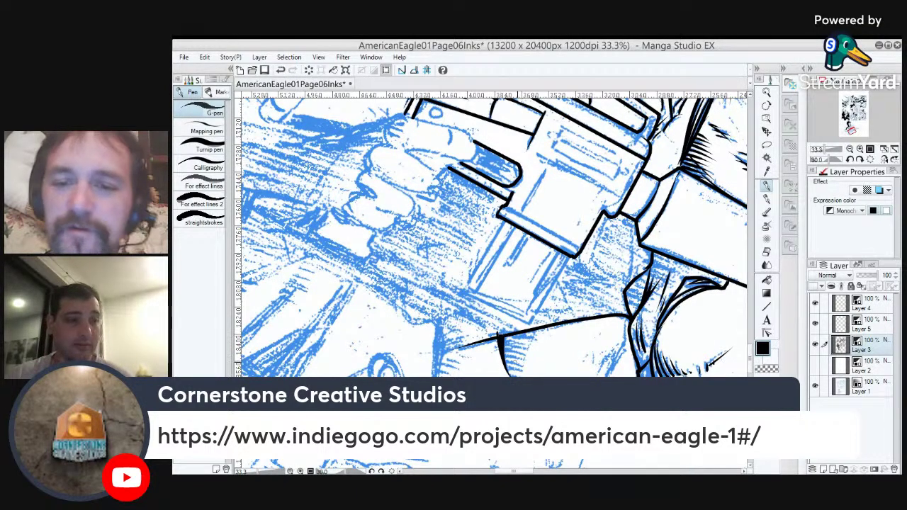
Ink the short fold at the far end of the slanted jacket edge and redo the line joining it to the crease.
left_click_drag(440, 322, 436, 376)
key("ctrl+z")
mouse_move(437, 320)
left_mouse_down()
mouse_move(433, 376)
mouse_move(488, 339)
left_mouse_up()
key("minus")
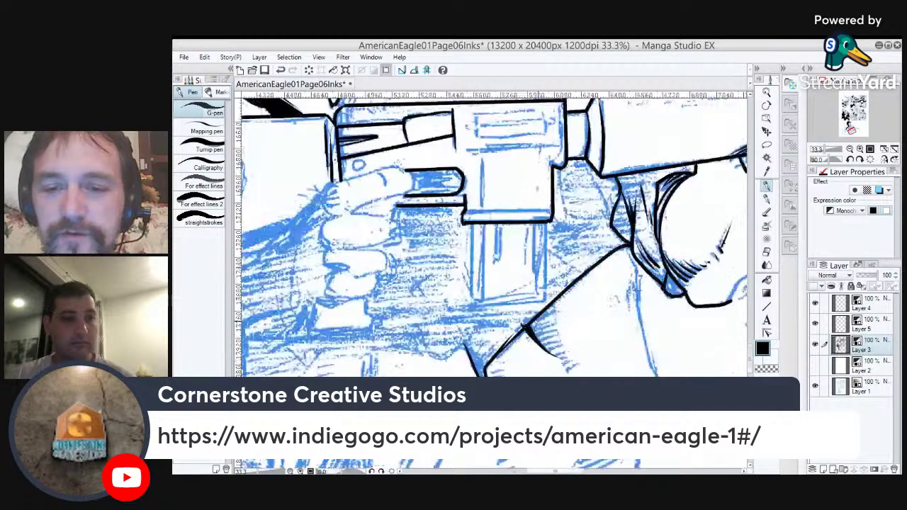
key("ctrl+z")
mouse_move(489, 364)
left_mouse_down()
mouse_move(485, 370)
mouse_move(509, 342)
left_mouse_up()
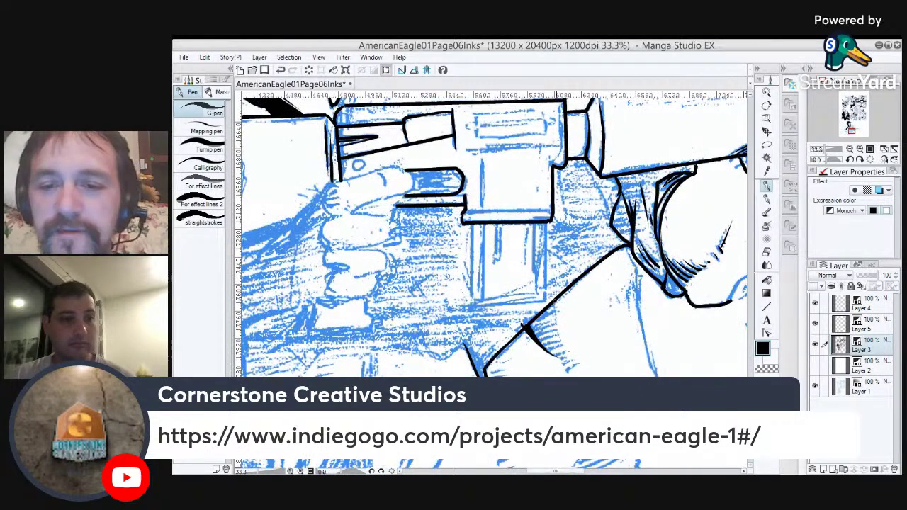
Ink the two sides and bottom edge of the rifle's magazine.
left_click_drag(638, 320, 565, 292)
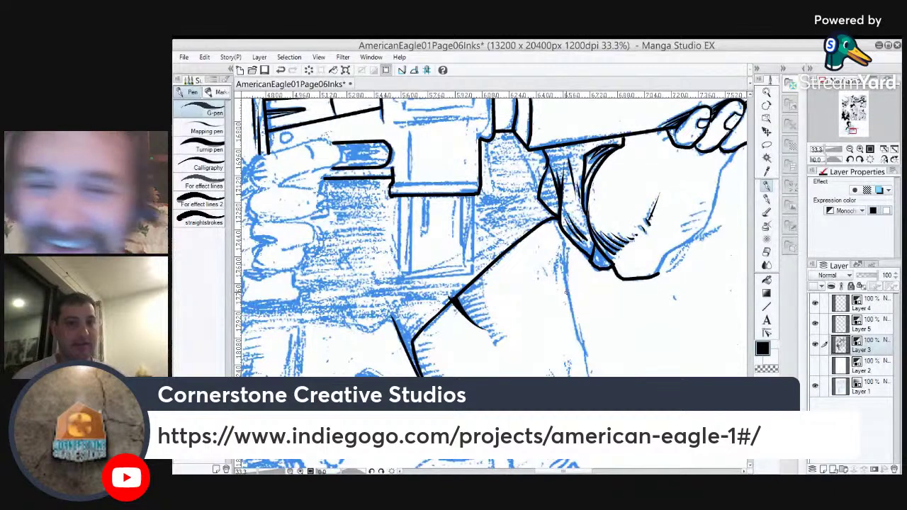
left_click_drag(494, 282, 510, 369)
left_click_drag(490, 278, 490, 365)
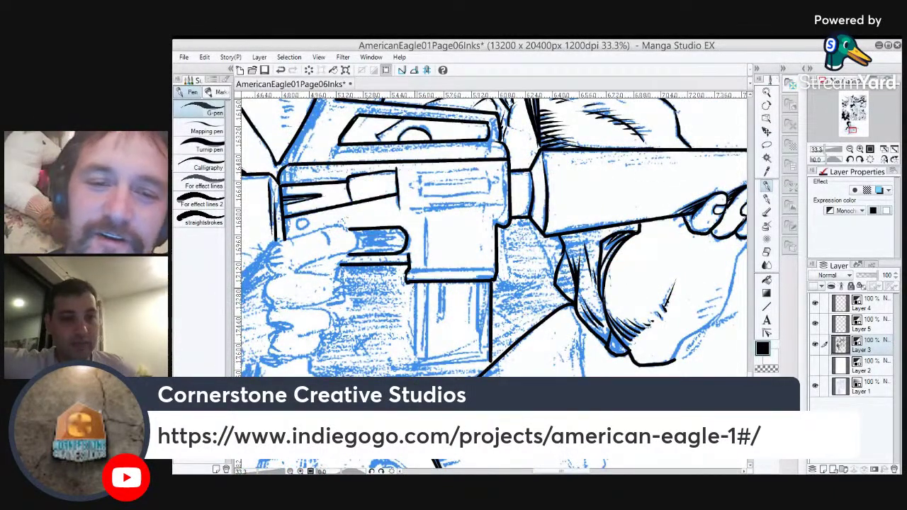
mouse_move(414, 283)
left_mouse_down()
mouse_move(414, 357)
mouse_move(426, 366)
mouse_move(488, 363)
left_mouse_up()
left_click_drag(422, 365, 492, 361)
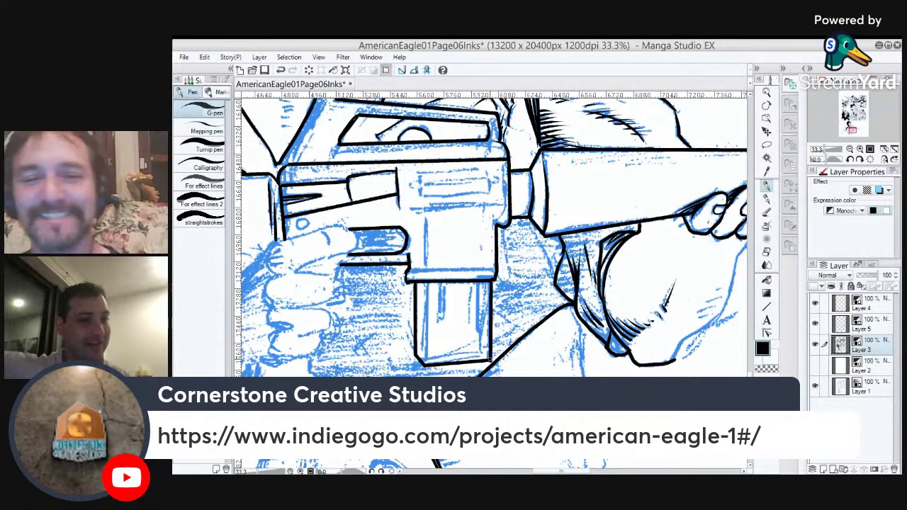
Ink the index finger reaching to the trigger and fill the trigger guard opening with solid black.
left_click_drag(490, 360, 638, 367)
left_click_drag(490, 260, 443, 279)
mouse_move(497, 260)
left_mouse_down()
mouse_move(506, 250)
mouse_move(496, 238)
mouse_move(459, 234)
mouse_move(428, 253)
mouse_move(467, 236)
mouse_move(475, 252)
left_mouse_up()
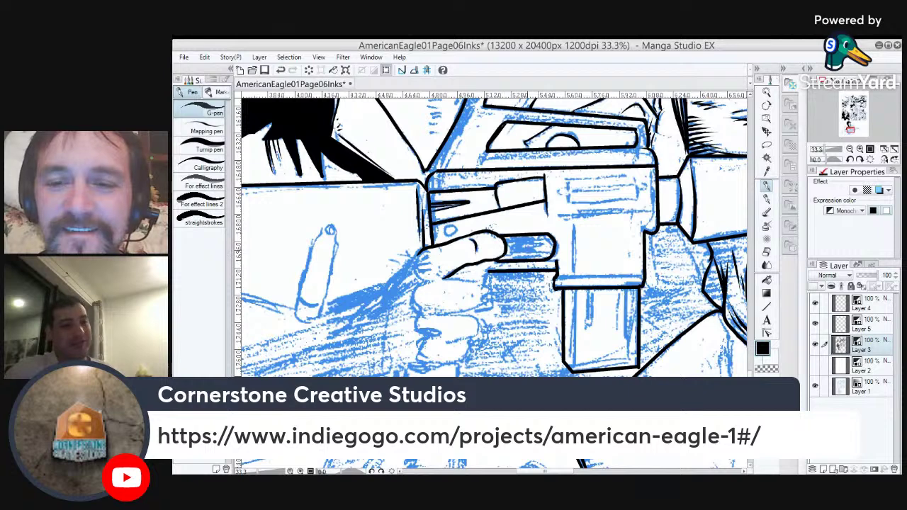
key("g")
left_click(529, 249)
key("p")
mouse_move(491, 271)
left_mouse_down()
mouse_move(528, 266)
mouse_move(522, 278)
left_mouse_up()
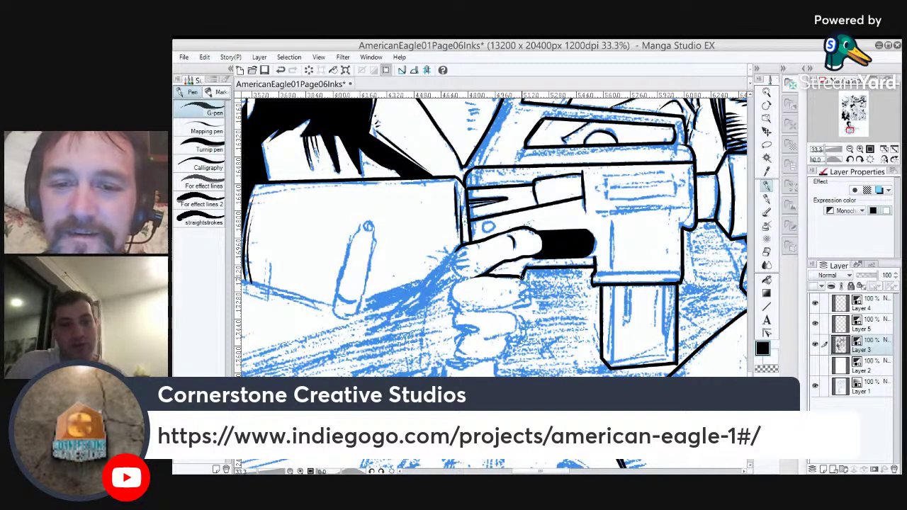
Ink the remaining fingers around the pistol grip, the wrist line behind them and the grip's exposed lower edge.
left_click_drag(523, 277, 471, 311)
mouse_move(520, 297)
left_mouse_down()
mouse_move(513, 306)
mouse_move(567, 282)
left_mouse_up()
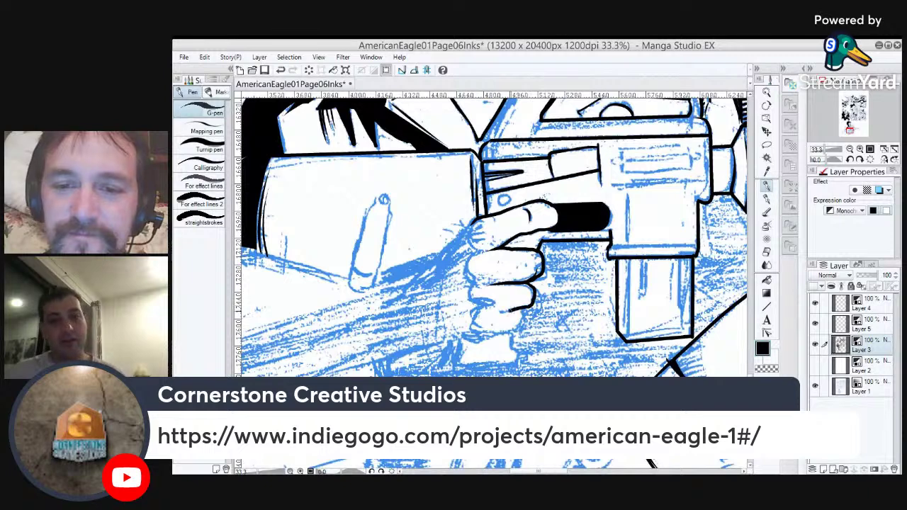
mouse_move(526, 310)
left_mouse_down()
mouse_move(521, 327)
mouse_move(477, 339)
mouse_move(472, 224)
mouse_move(404, 286)
left_mouse_up()
left_click_drag(554, 300, 613, 256)
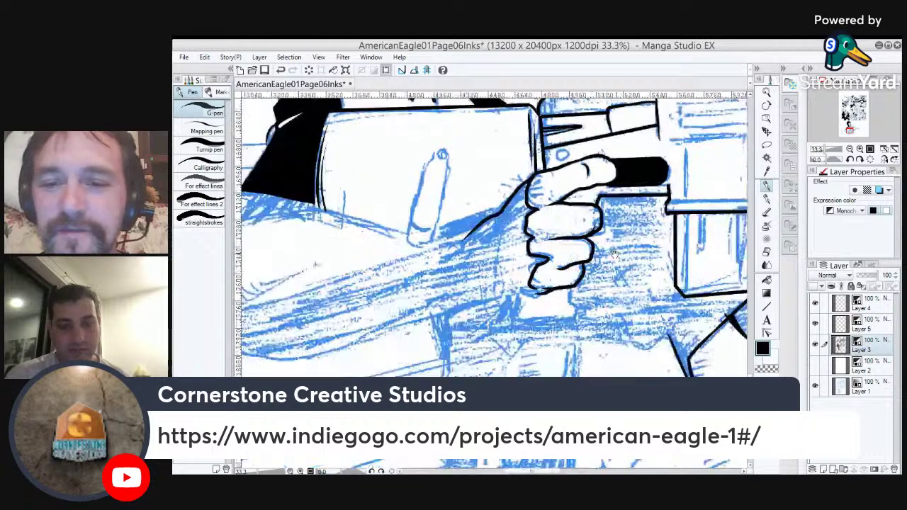
left_click_drag(544, 293, 524, 288)
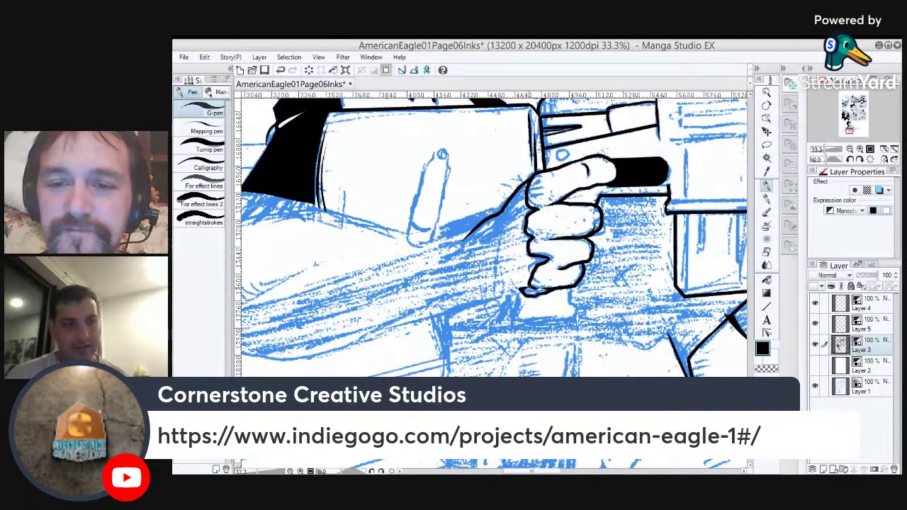
mouse_move(569, 287)
left_mouse_down()
mouse_move(576, 319)
mouse_move(567, 289)
left_mouse_up()
Ink the upper and side edges of the jacket panel below the pistol grip and the long curved folds beside it.
mouse_move(639, 285)
left_mouse_down()
mouse_move(611, 298)
mouse_move(552, 290)
left_mouse_up()
left_click_drag(607, 321, 615, 245)
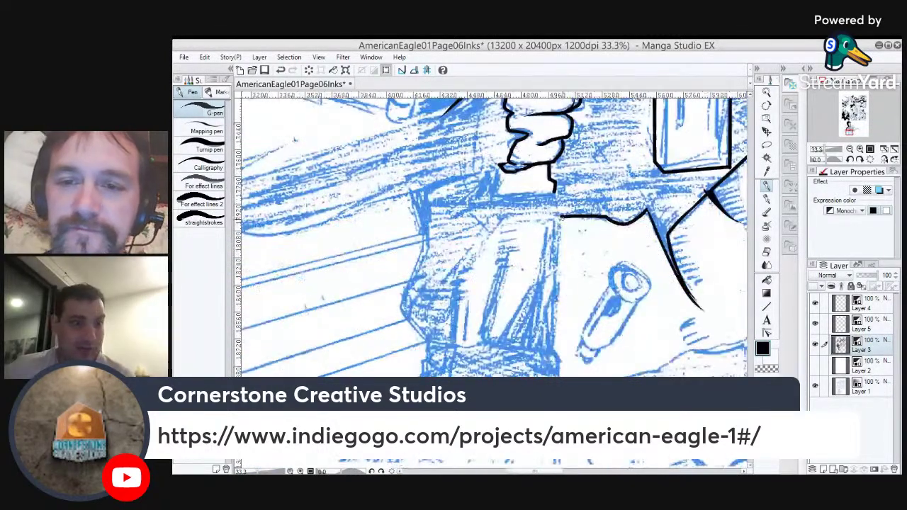
mouse_move(559, 216)
left_mouse_down()
mouse_move(559, 376)
mouse_move(534, 372)
left_mouse_up()
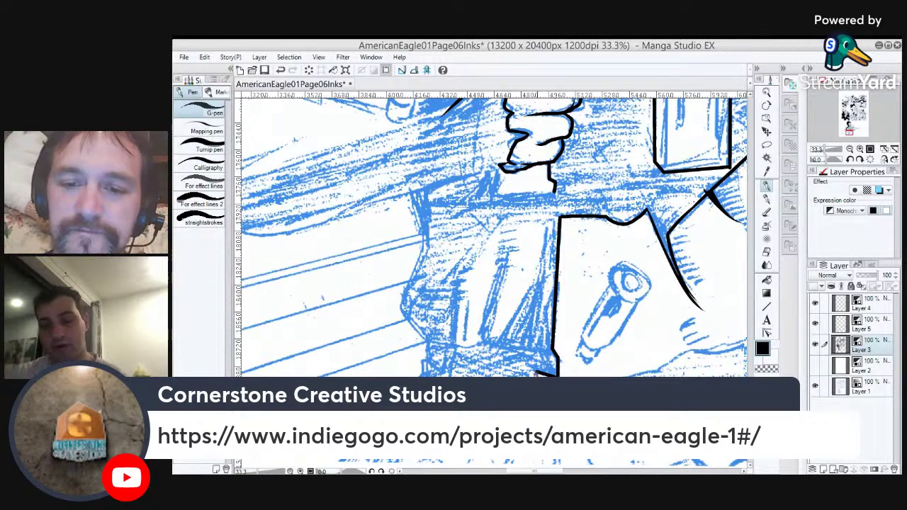
left_click_drag(506, 214, 449, 349)
mouse_move(506, 211)
left_mouse_down()
mouse_move(483, 331)
mouse_move(511, 235)
mouse_move(479, 337)
mouse_move(523, 298)
mouse_move(549, 218)
mouse_move(514, 213)
mouse_move(542, 265)
left_mouse_up()
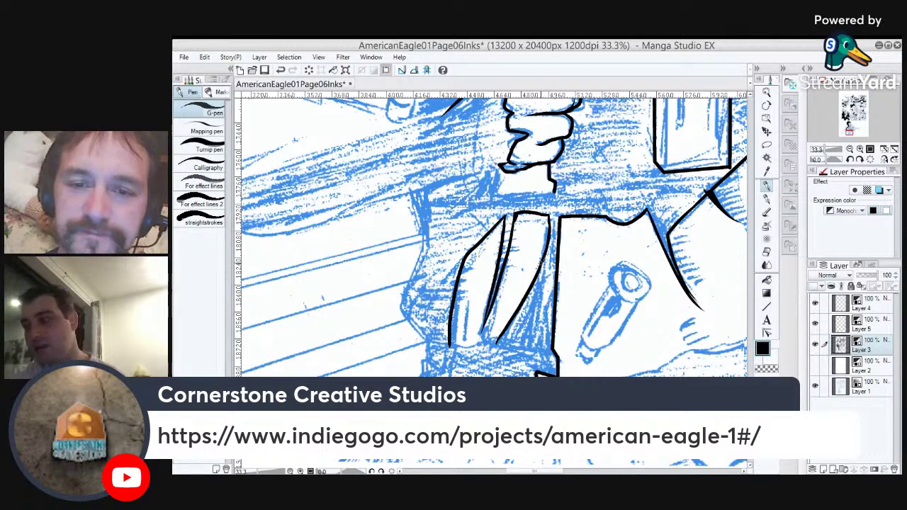
Ink the closed lower ends of the two narrow shirt folds and add thin white highlight lines in the shading beneath them.
mouse_move(483, 340)
left_mouse_down()
mouse_move(450, 347)
mouse_move(485, 337)
mouse_move(505, 288)
left_mouse_up()
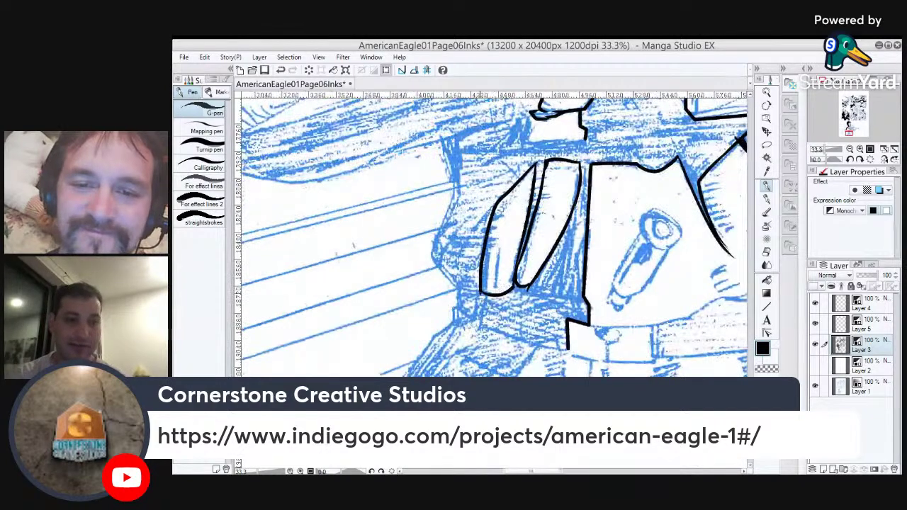
key("x")
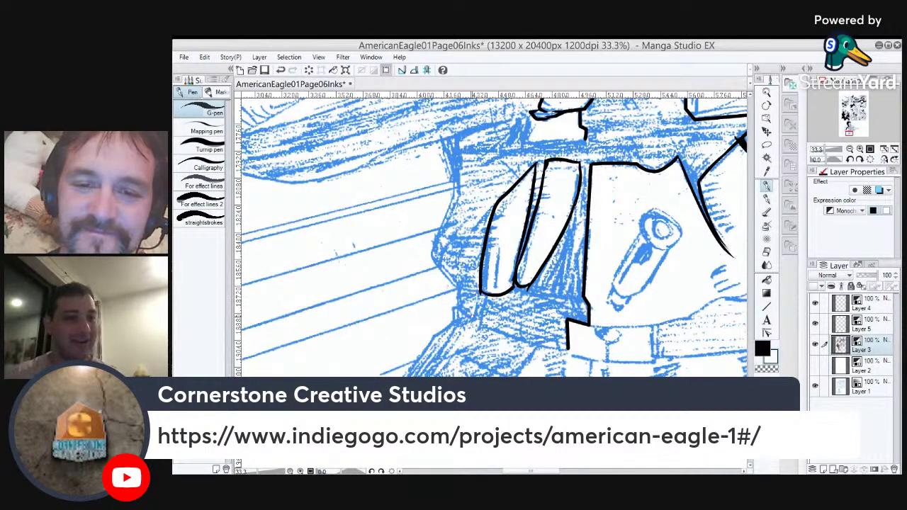
mouse_move(488, 298)
left_mouse_down()
mouse_move(480, 327)
mouse_move(536, 339)
left_mouse_up()
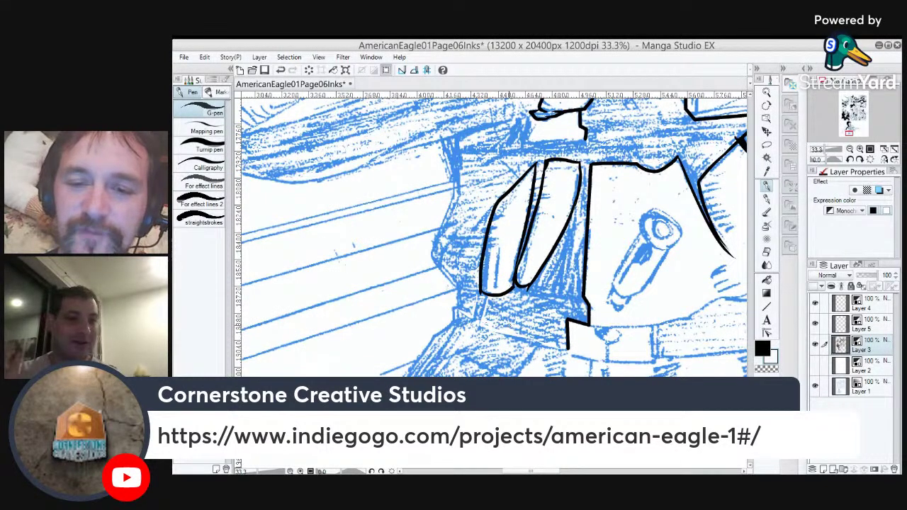
key("x")
key("x")
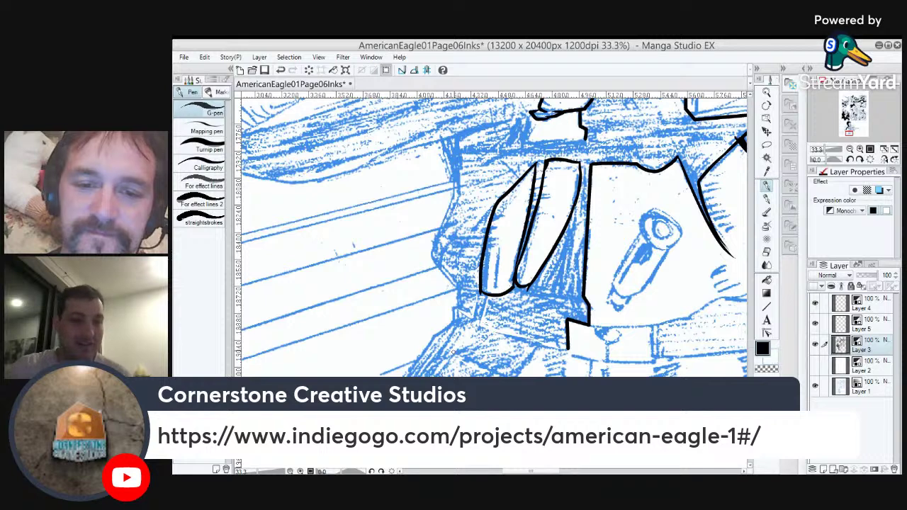
Ink the outer contour of the shaded torso from under the arm to the page's lower edge, plus the jagged hip edge.
mouse_move(459, 306)
left_mouse_down()
mouse_move(433, 336)
mouse_move(407, 376)
left_mouse_up()
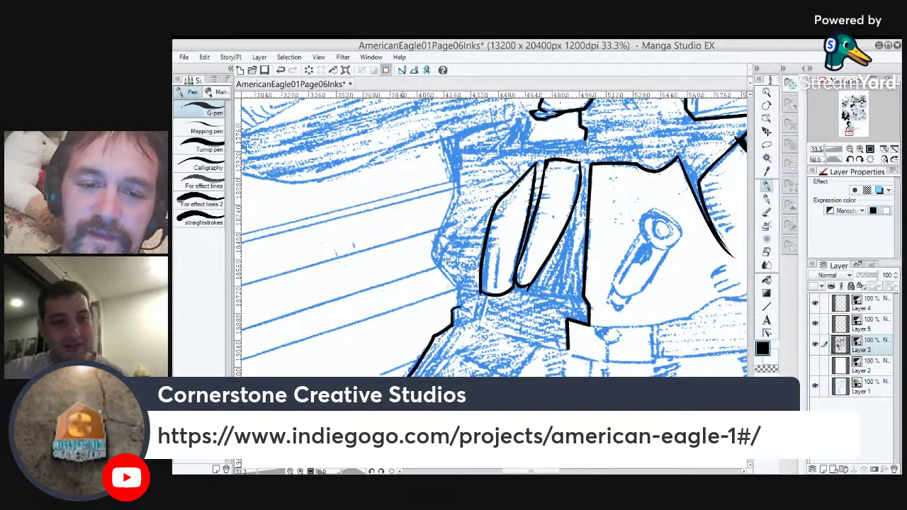
mouse_move(512, 377)
left_mouse_down()
mouse_move(528, 299)
mouse_move(558, 271)
mouse_move(586, 273)
mouse_move(563, 396)
left_mouse_up()
mouse_move(455, 357)
left_mouse_down()
mouse_move(445, 327)
mouse_move(448, 234)
left_mouse_up()
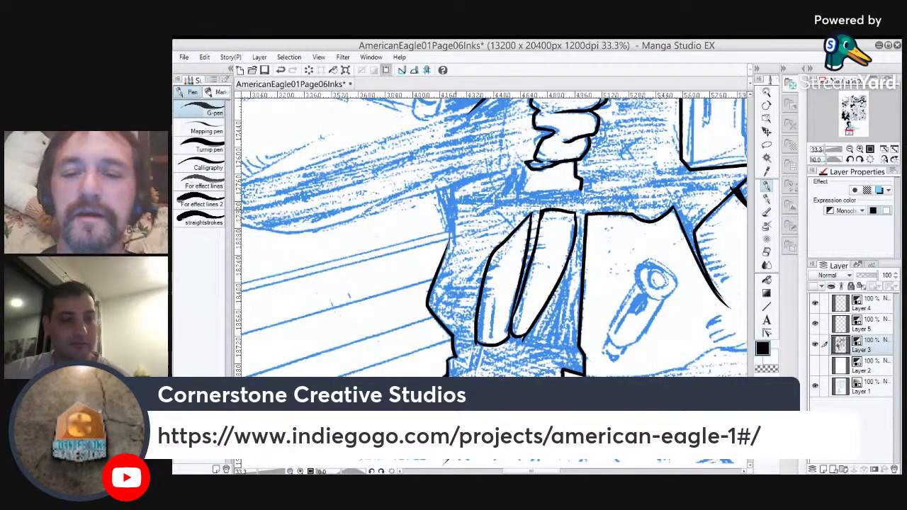
mouse_move(455, 210)
left_mouse_down()
mouse_move(487, 293)
mouse_move(477, 338)
left_mouse_up()
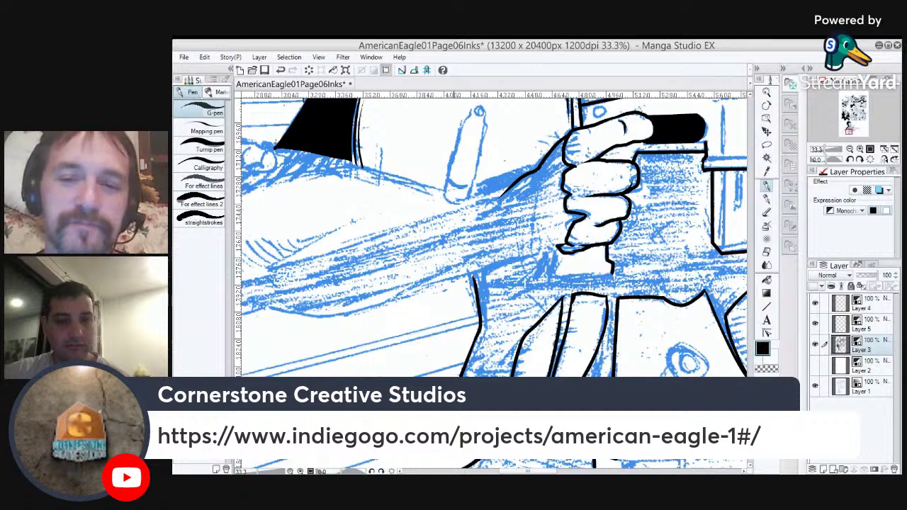
Add white crease highlights across the shading where the forearm meets the torso, and ink the base of the rifle's pistol grip in black.
key("x")
mouse_move(478, 274)
left_mouse_down()
mouse_move(539, 256)
mouse_move(535, 280)
mouse_move(547, 279)
left_mouse_up()
mouse_move(490, 286)
left_mouse_down()
mouse_move(592, 278)
mouse_move(558, 285)
left_mouse_up()
key("x")
mouse_move(613, 273)
left_mouse_down()
mouse_move(555, 274)
mouse_move(566, 255)
left_mouse_up()
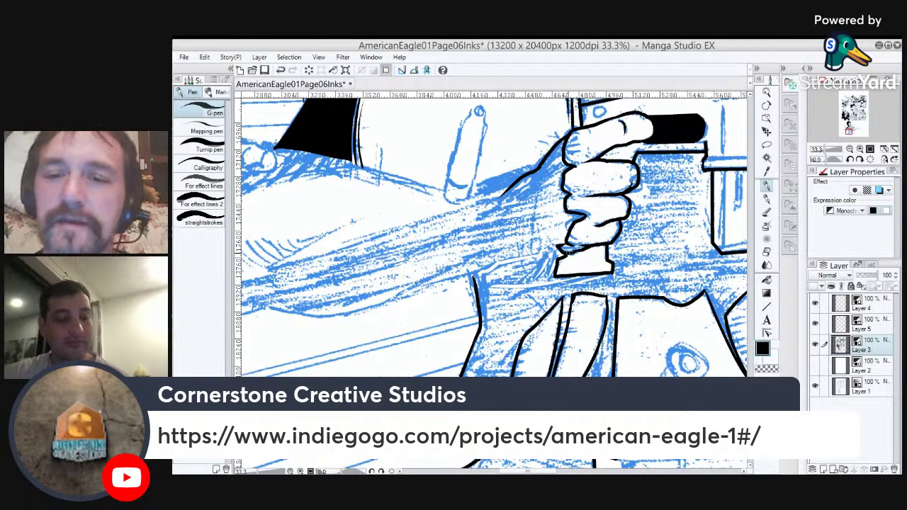
left_click_drag(565, 255, 561, 259)
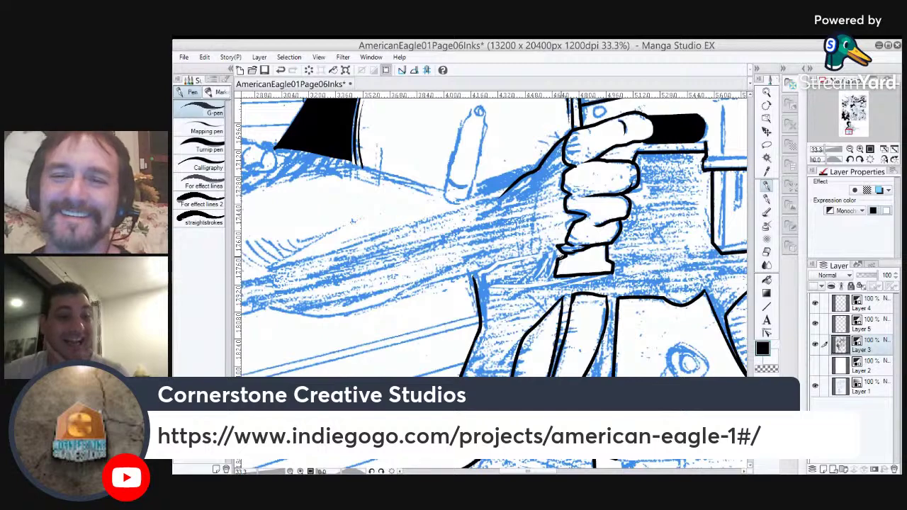
Ink the upper edge of the forearm shadow from the wrist to the elbow, including the short crease line and the elbow tip.
mouse_move(458, 291)
left_mouse_down()
mouse_move(608, 302)
mouse_move(590, 323)
left_mouse_up()
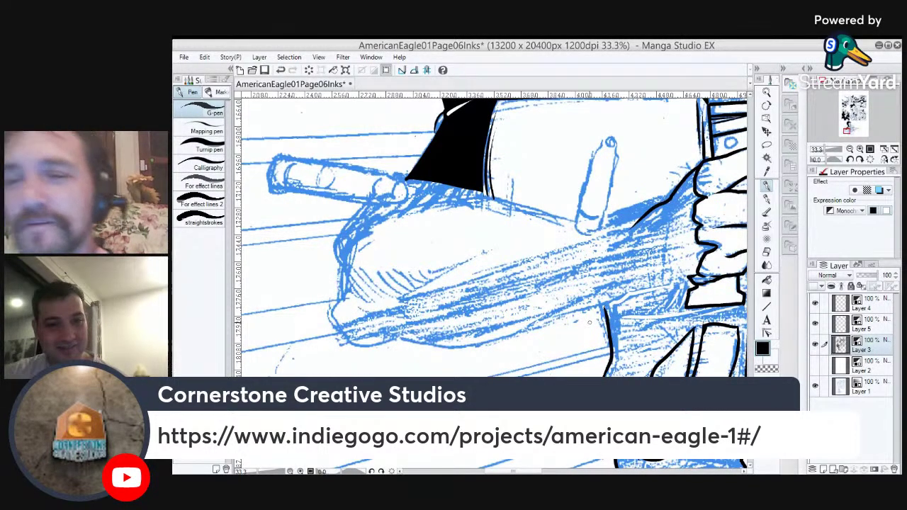
left_click_drag(641, 221, 405, 306)
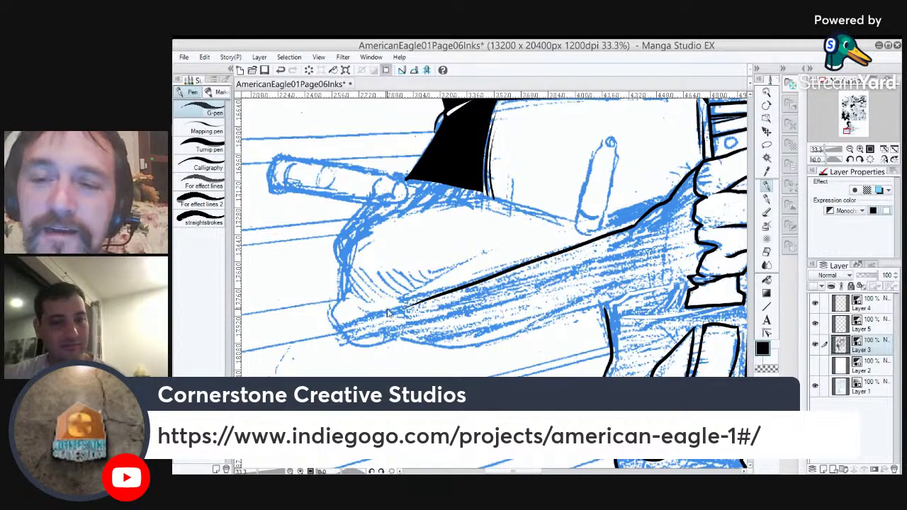
key("ctrl+z")
mouse_move(642, 217)
left_mouse_down()
mouse_move(626, 230)
mouse_move(415, 290)
left_mouse_up()
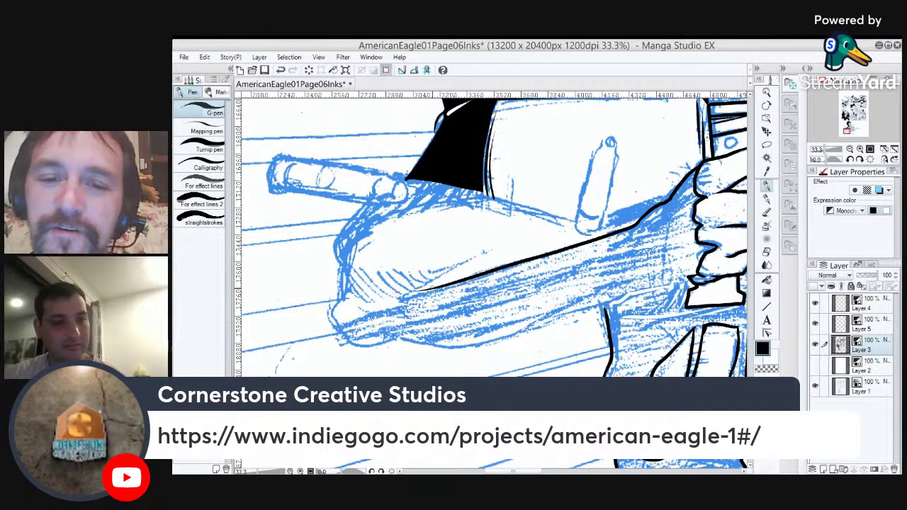
mouse_move(471, 261)
left_mouse_down()
mouse_move(414, 292)
mouse_move(463, 262)
left_mouse_up()
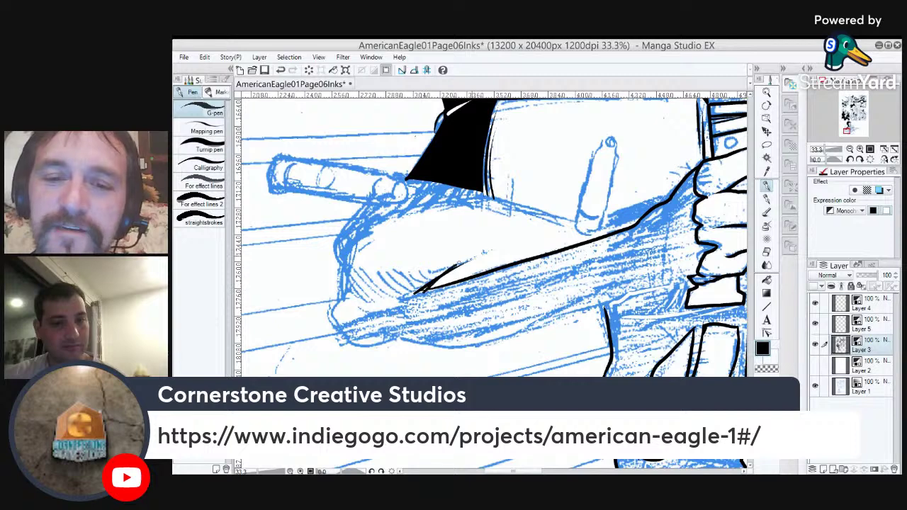
key("ctrl+z")
left_click_drag(424, 290, 483, 256)
mouse_move(428, 286)
left_mouse_down()
mouse_move(406, 298)
mouse_move(557, 255)
mouse_move(478, 281)
mouse_move(497, 297)
mouse_move(553, 292)
left_mouse_up()
left_click_drag(666, 288, 519, 290)
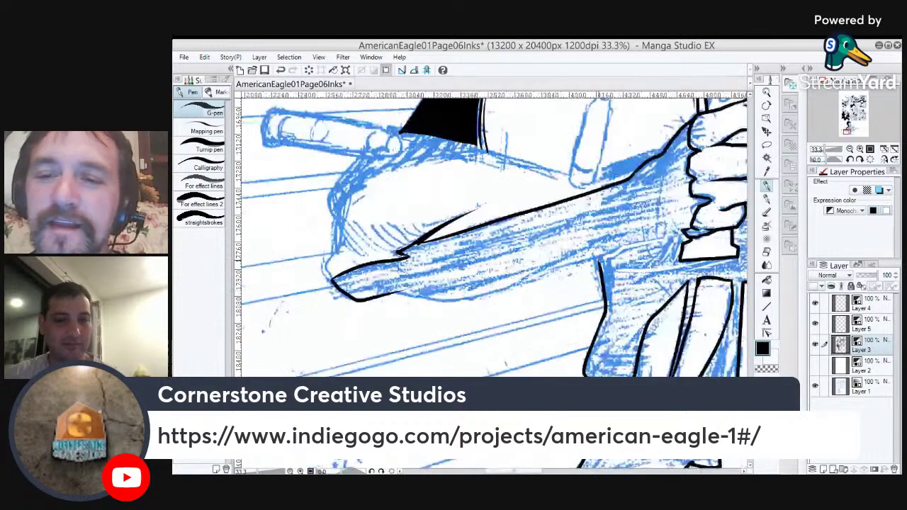
Ink the underside of the forearm from the torso to the elbow, with a second tapering line along the sleeve's lower edge.
left_click_drag(601, 259, 468, 297)
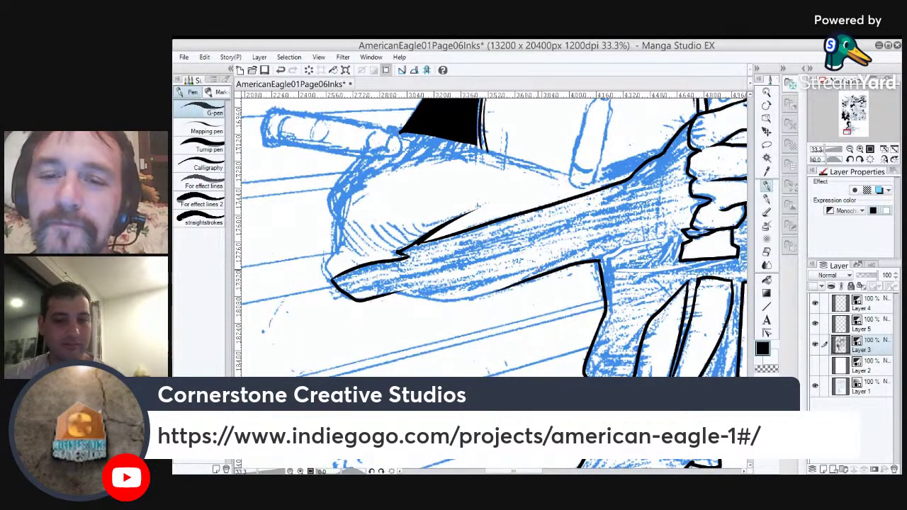
left_click_drag(584, 253, 504, 286)
mouse_move(577, 253)
left_mouse_down()
mouse_move(403, 298)
mouse_move(447, 299)
mouse_move(550, 275)
mouse_move(509, 290)
left_mouse_up()
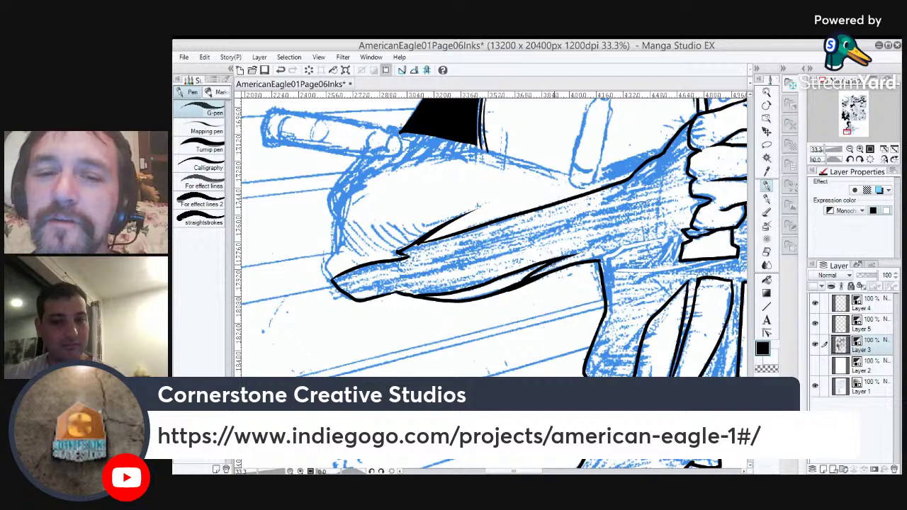
key("x")
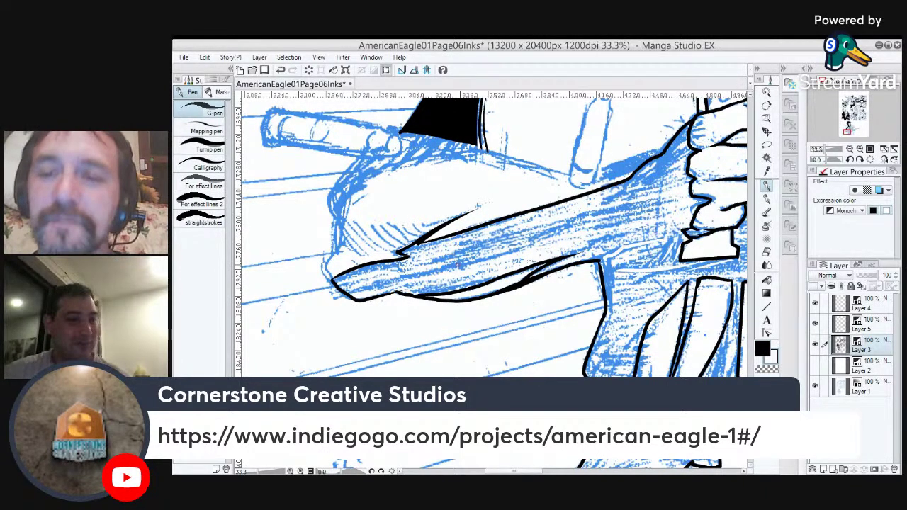
key("x")
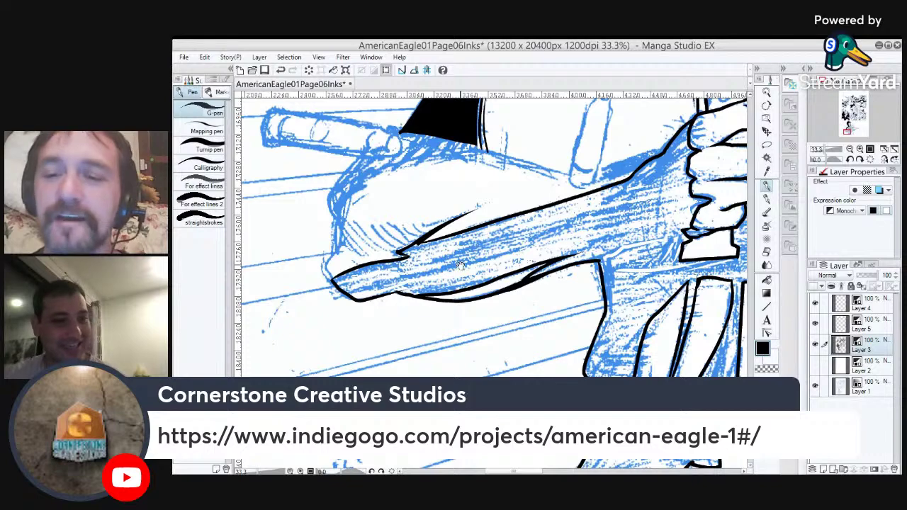
Close the bottom of the torso shadow shape with a black line along the page's lower edge, joining both side contours.
left_click_drag(585, 365, 446, 295)
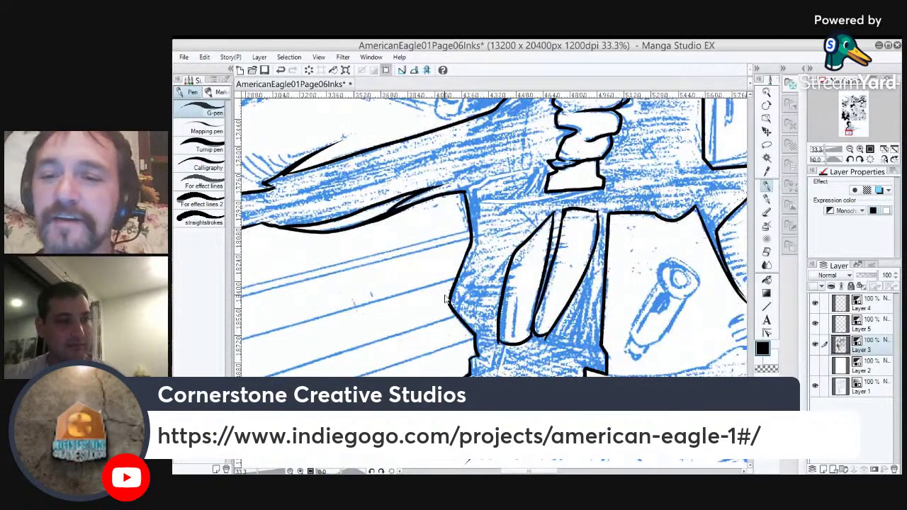
scroll(447, 299, "down", 3)
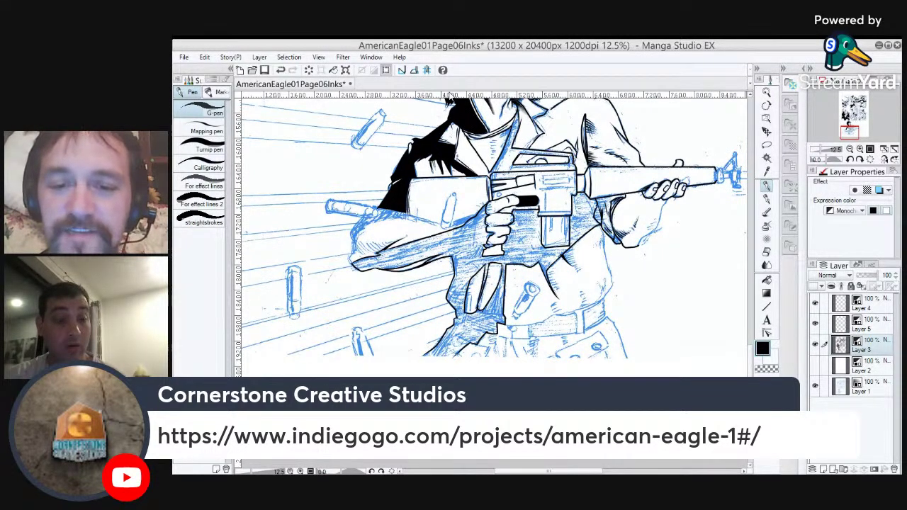
scroll(446, 352, "up", 4)
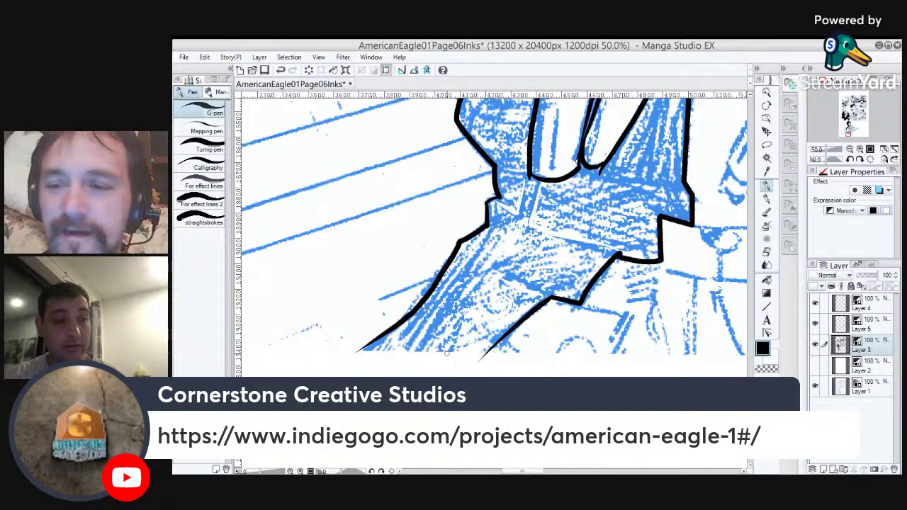
left_click_drag(488, 351, 357, 352)
left_click_drag(487, 351, 535, 307)
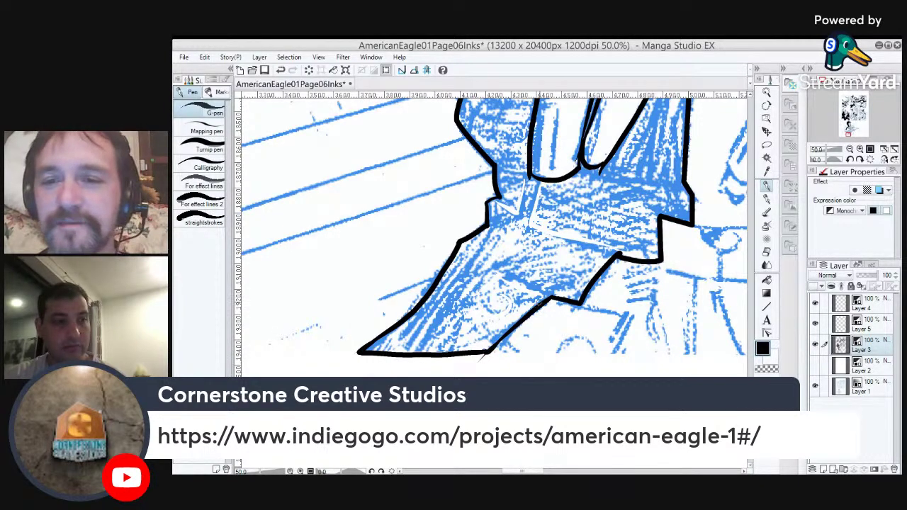
scroll(540, 304, "down", 2)
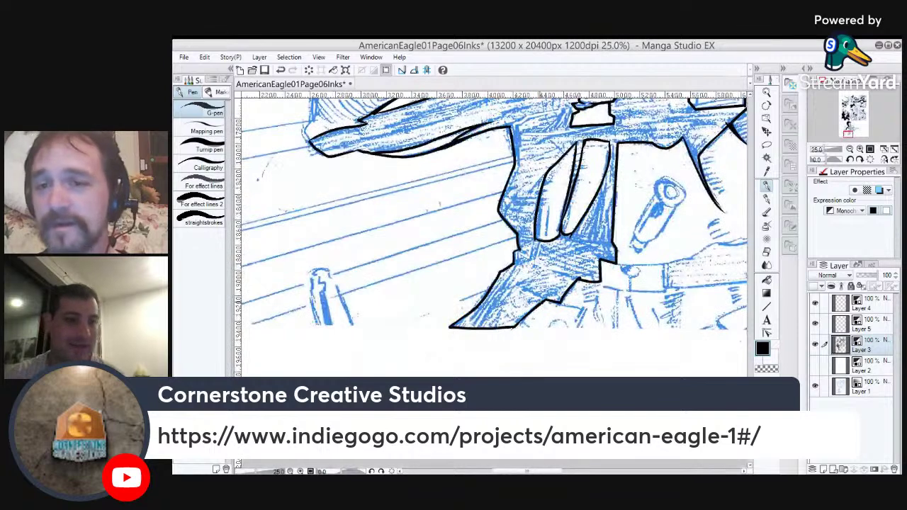
Fill the enclosed forearm and torso shadow area with solid black on the current layer.
left_click_drag(563, 243, 506, 358)
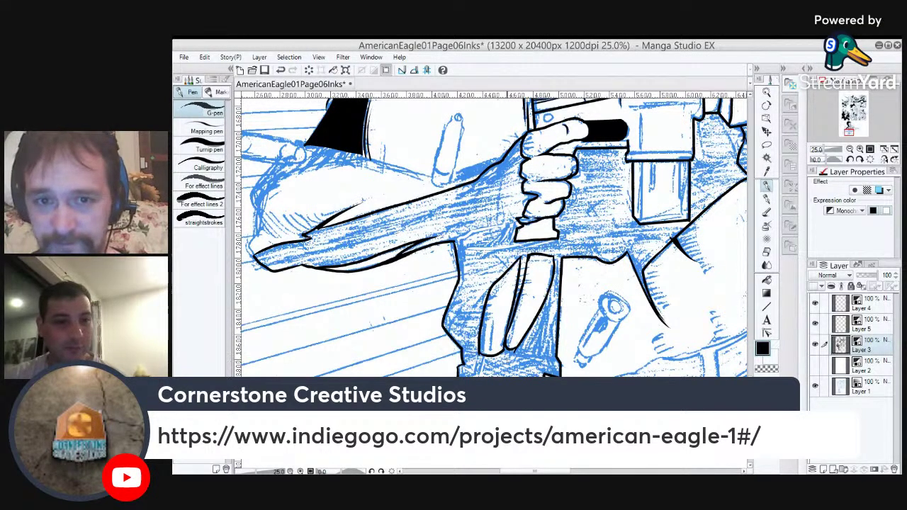
key("g")
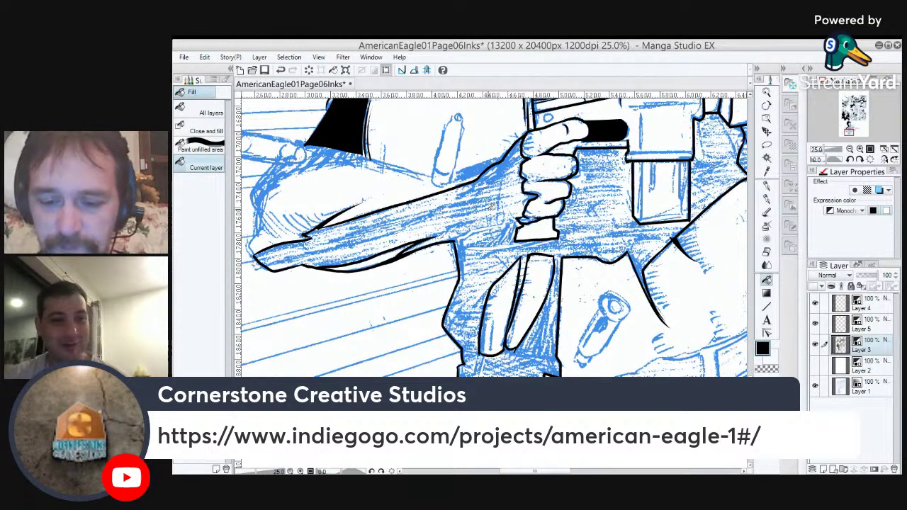
key("p")
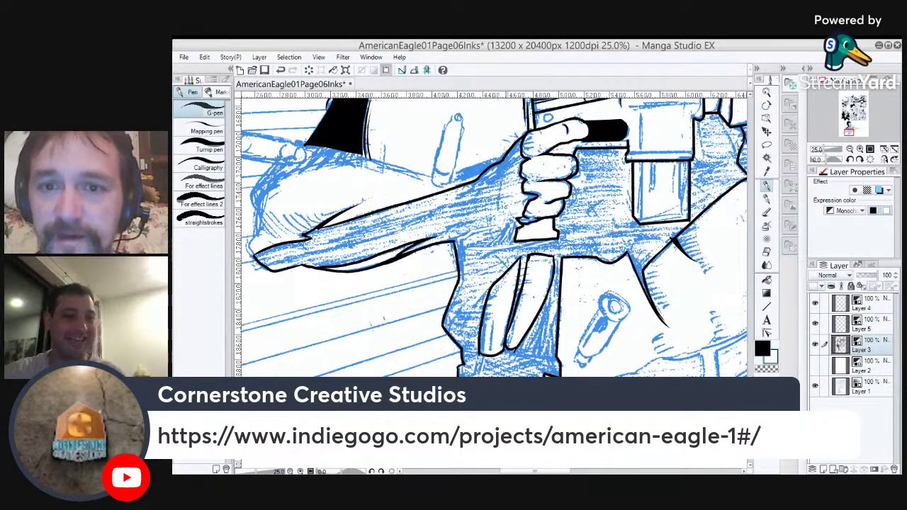
key("g")
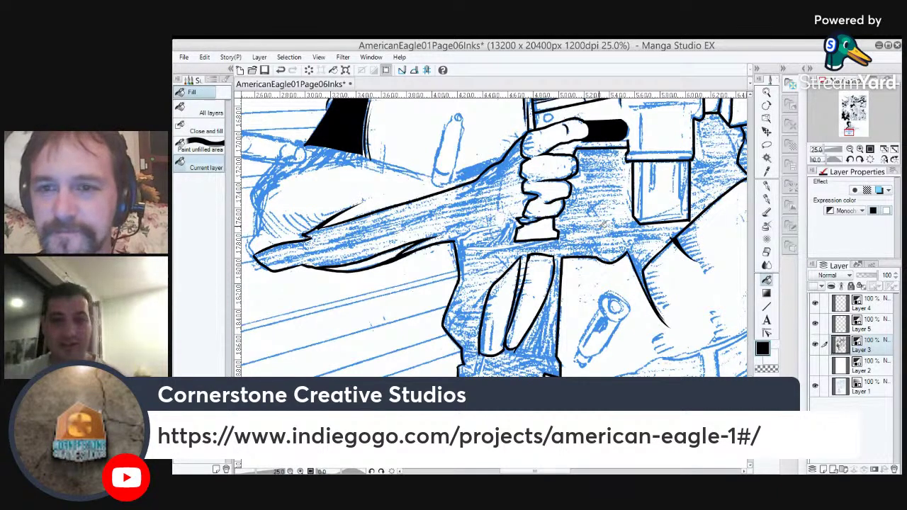
left_click(627, 265)
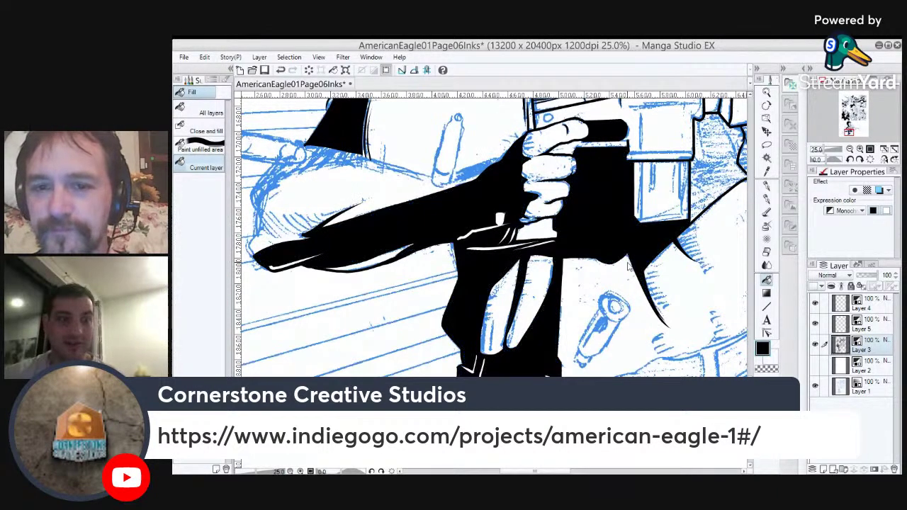
scroll(628, 265, "down", 2)
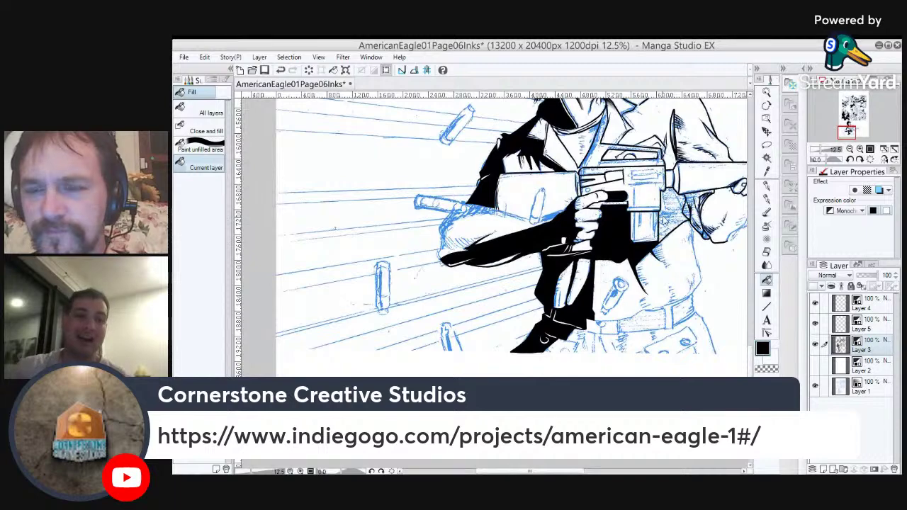
Draw curved white highlight strokes in the shaded gap between the rifle's magazine and the supporting arm, then fill that gap with black.
scroll(666, 214, "up", 3)
left_click_drag(669, 214, 583, 290)
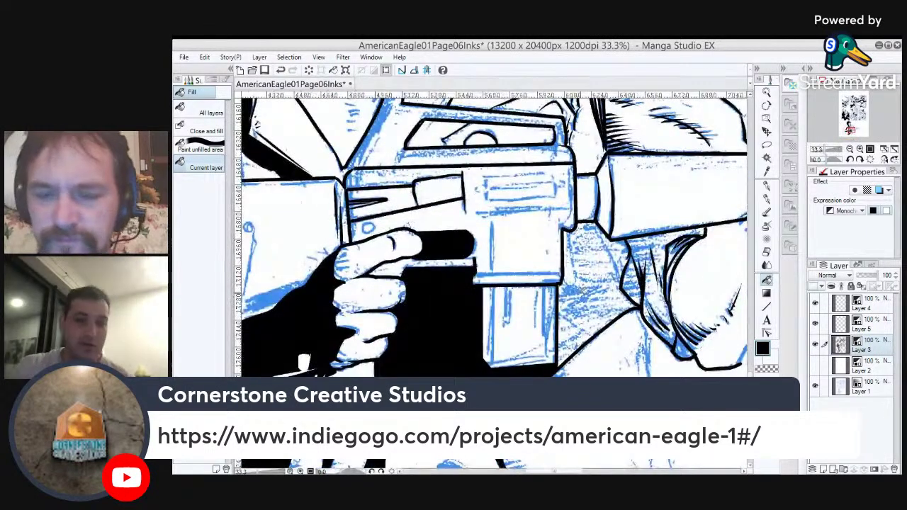
key("p")
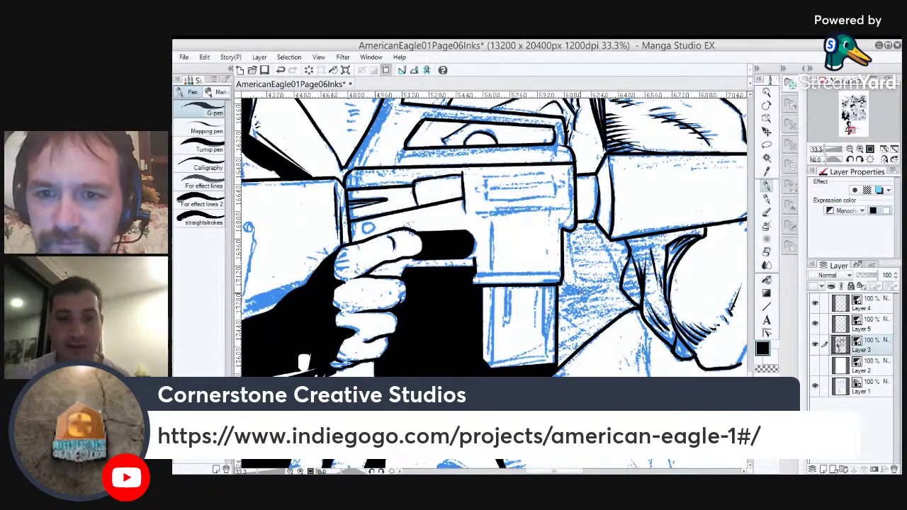
left_click_drag(569, 231, 572, 285)
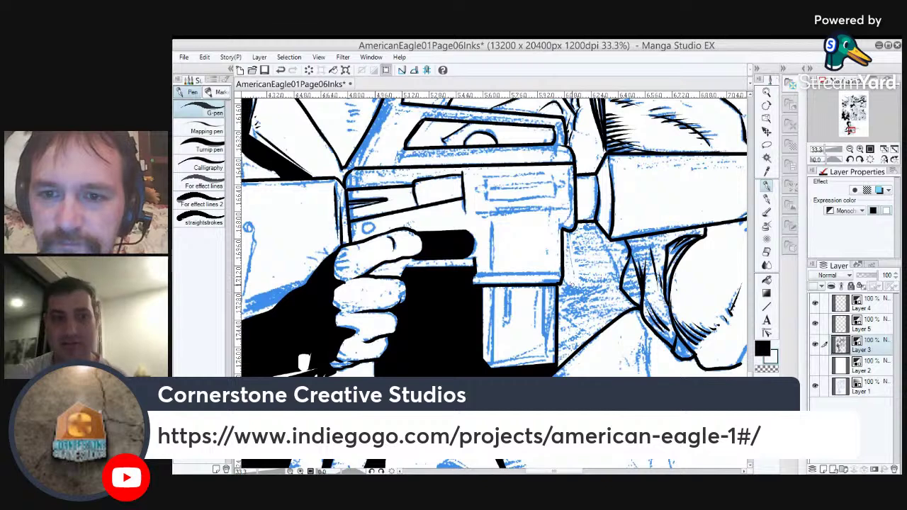
left_click_drag(597, 229, 614, 278)
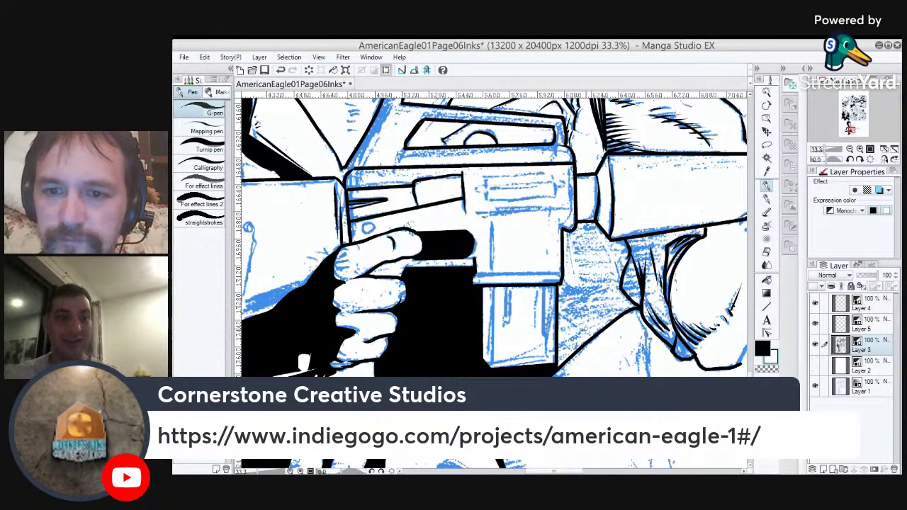
key("x")
key("g")
key("g")
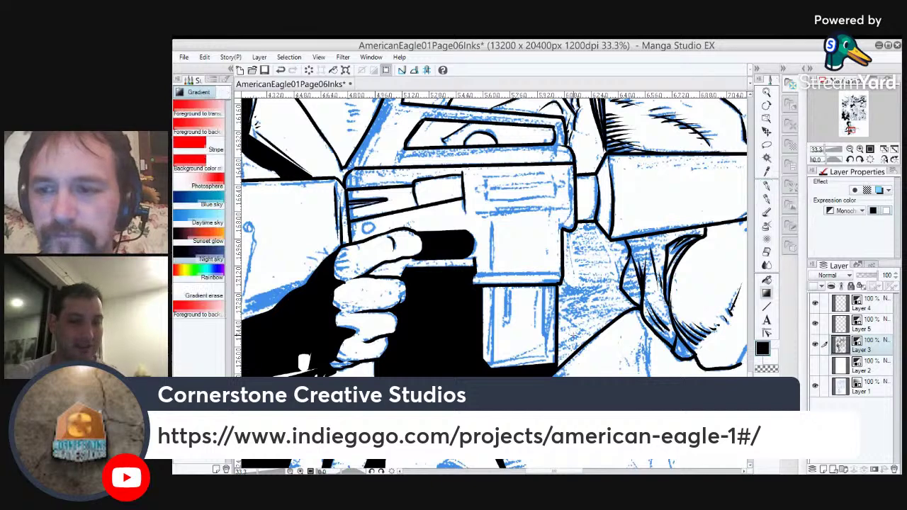
left_click(597, 302)
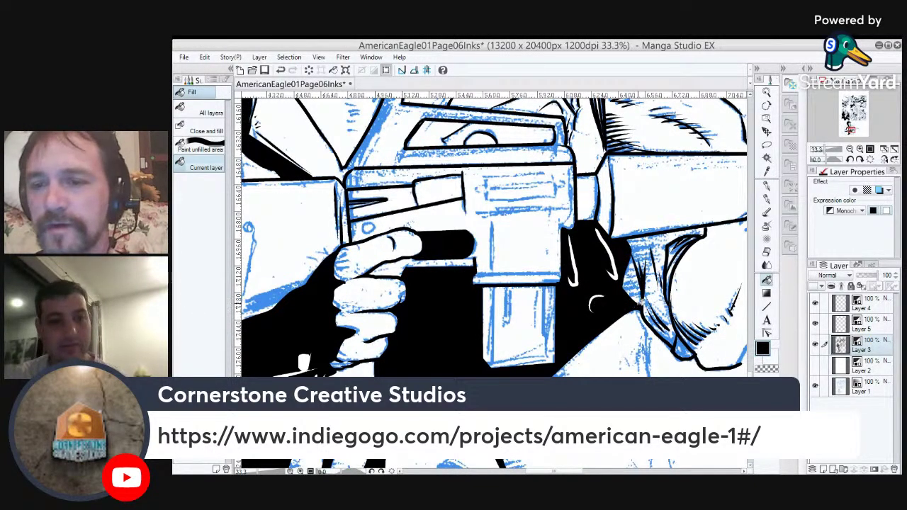
Select the inked sleeve folds below the handguard and invert them, filling the area with black around white fold lines.
left_click_drag(623, 299, 546, 338)
key("m")
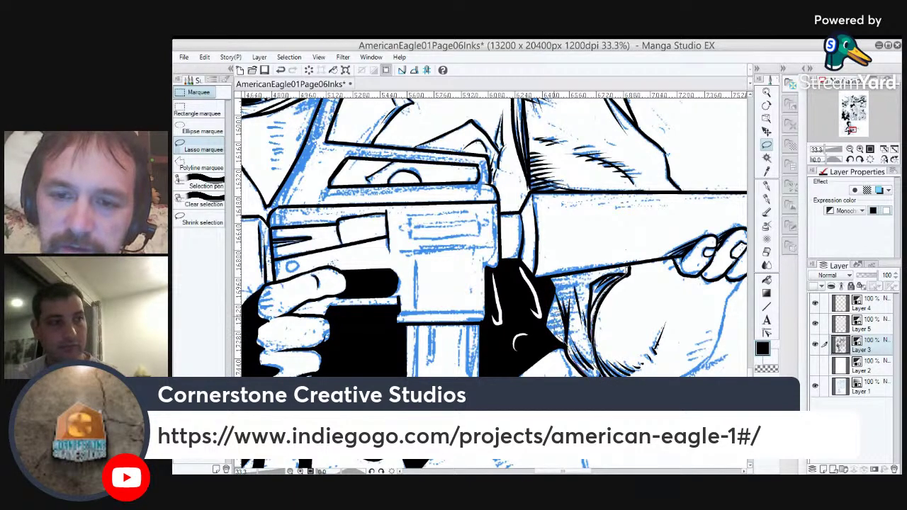
key("w")
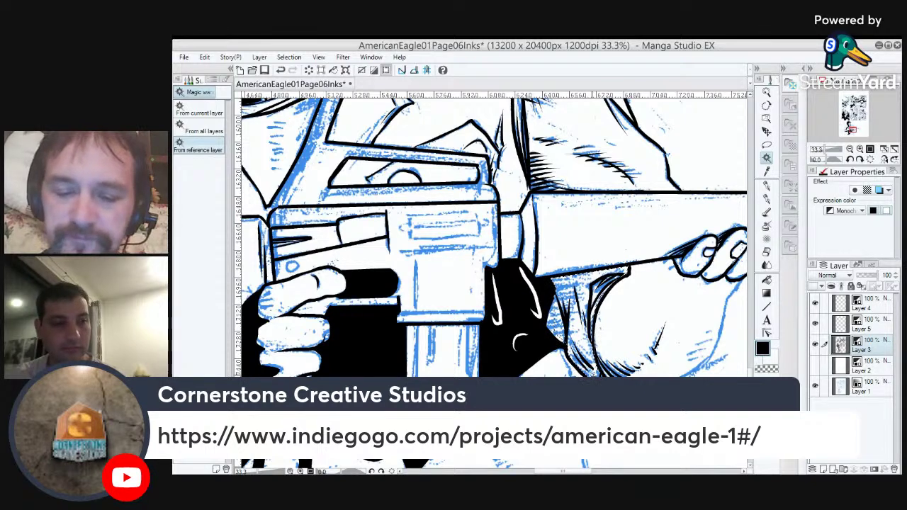
key("m")
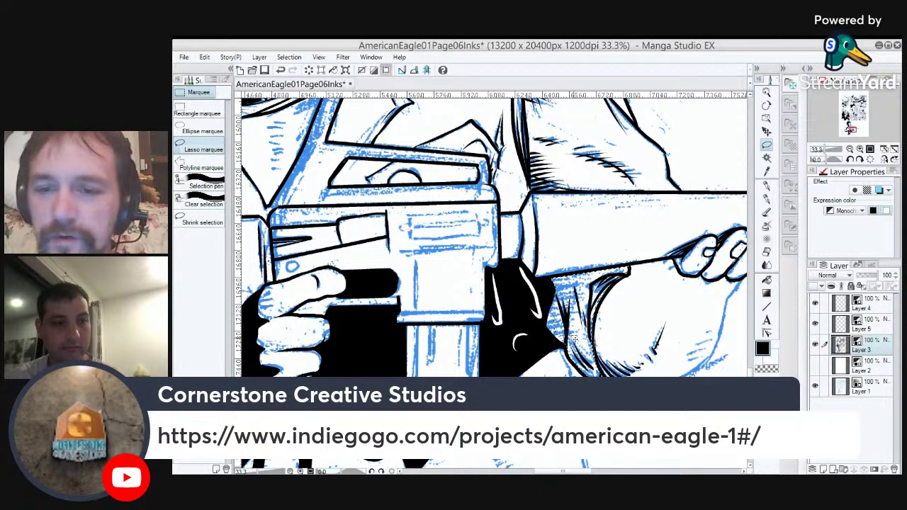
key("w")
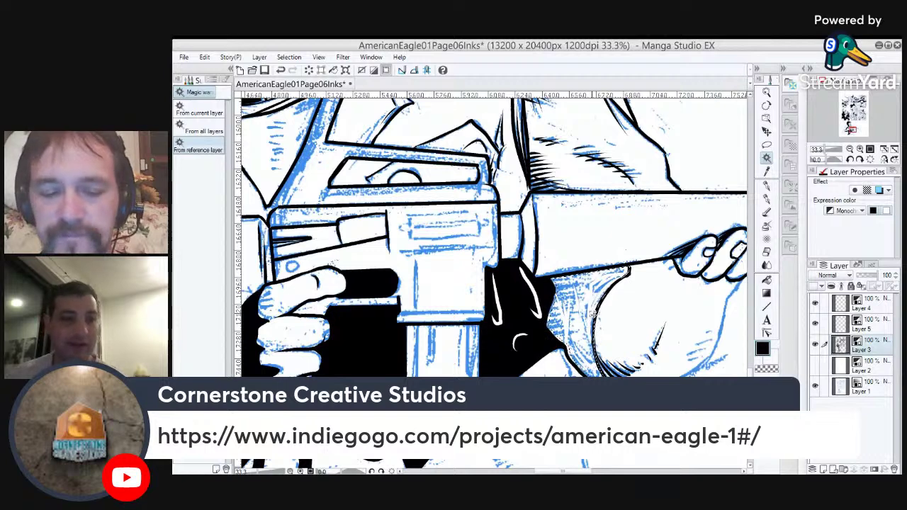
key("g")
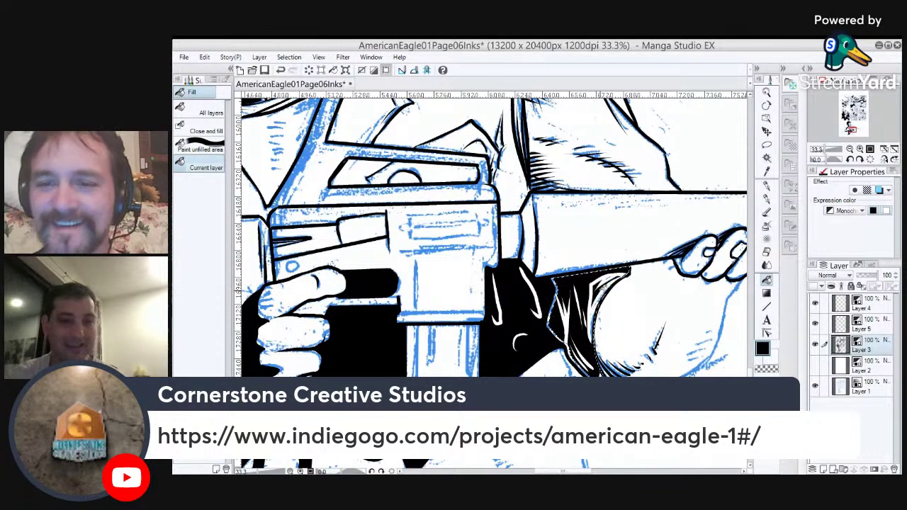
key("ctrl+d")
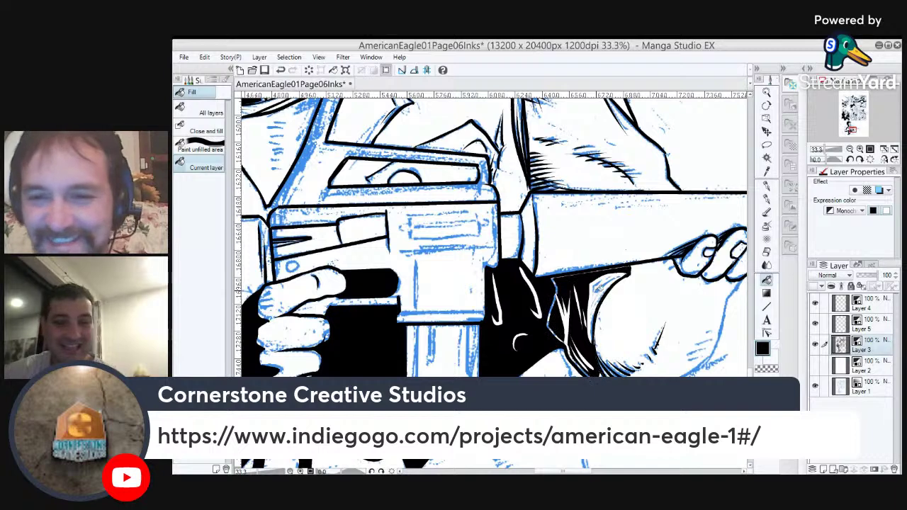
Hide the blue pencil layer, check the inks against the white backing, and fill leftover transparent slivers in the sleeve folds with black.
left_click(816, 386)
left_click(815, 365)
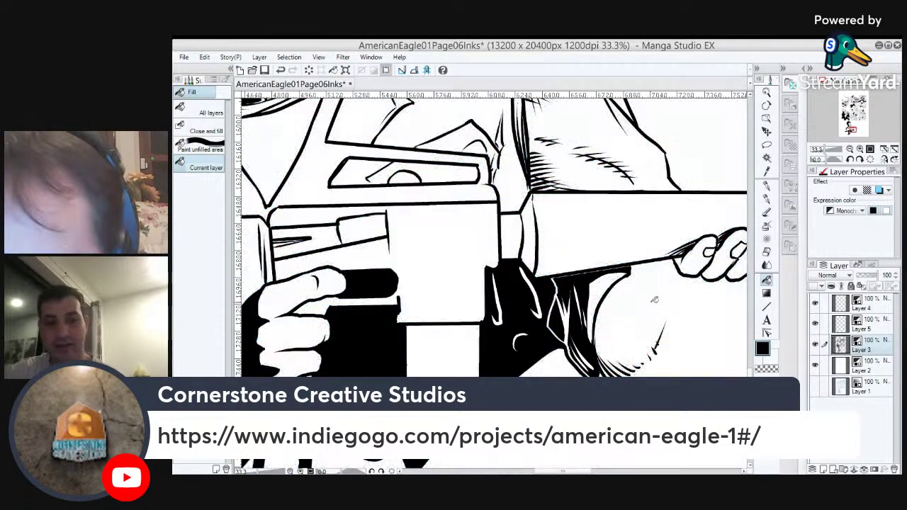
left_click(815, 365)
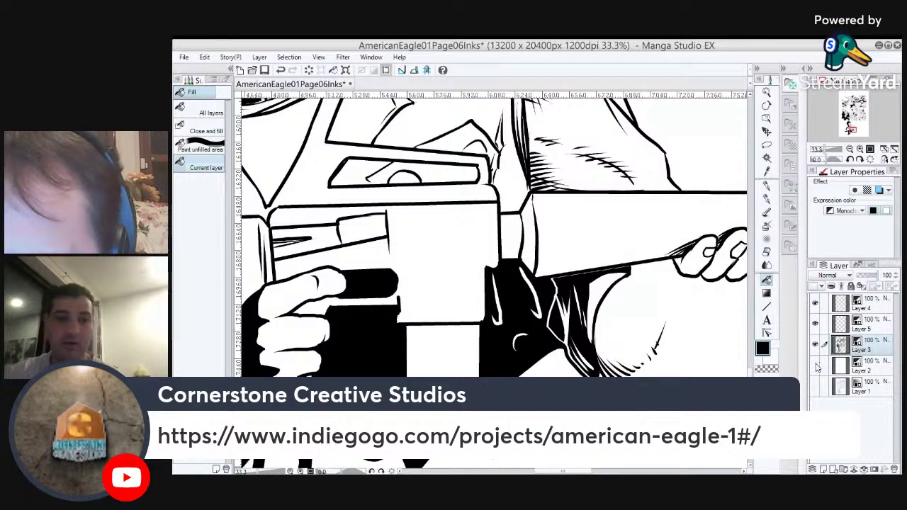
scroll(569, 289, "up", 6)
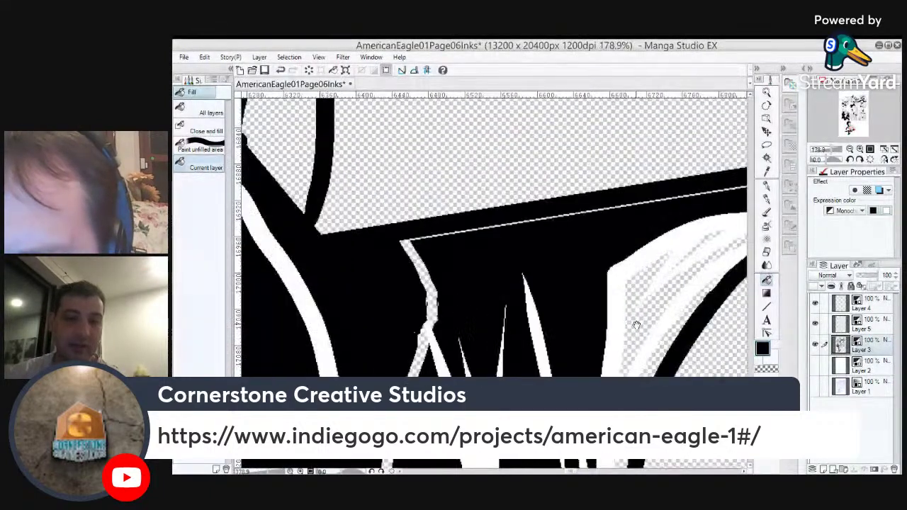
left_click(547, 282)
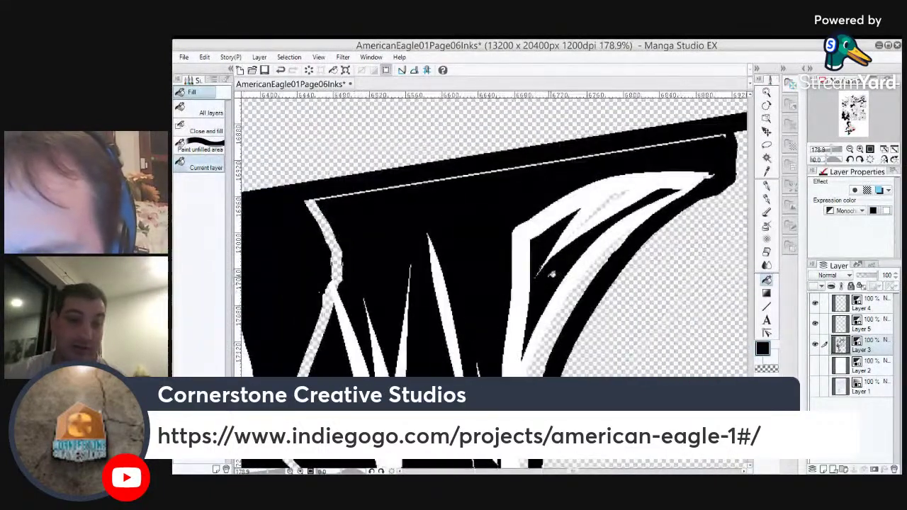
left_click(567, 312)
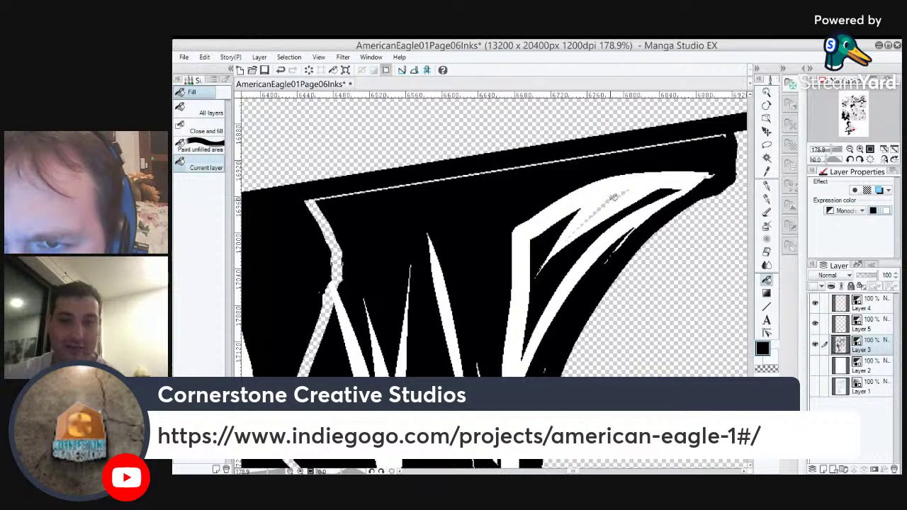
left_click(610, 224)
left_click_drag(593, 369, 588, 220)
left_click_drag(550, 358, 614, 288)
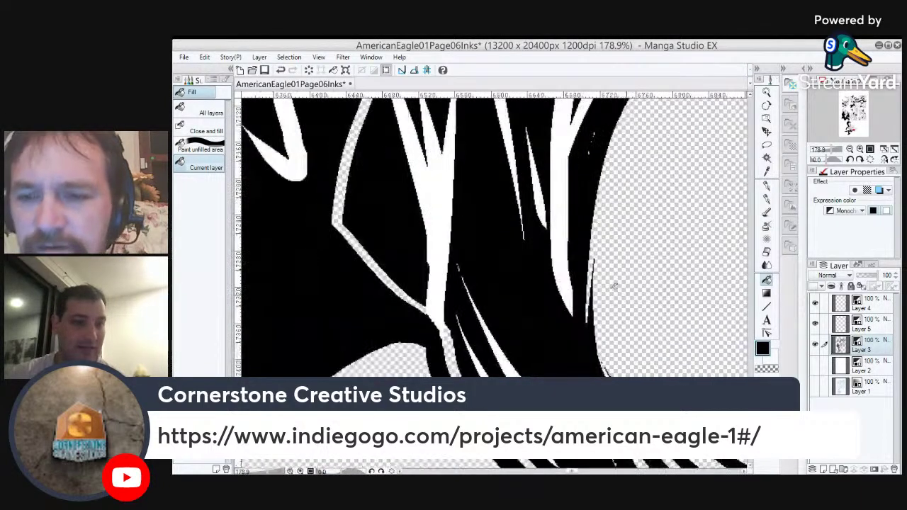
Show the blue pencil layer again and check the whole rifle-wielding figure with and without the white backing layer.
left_click_drag(807, 363, 806, 362)
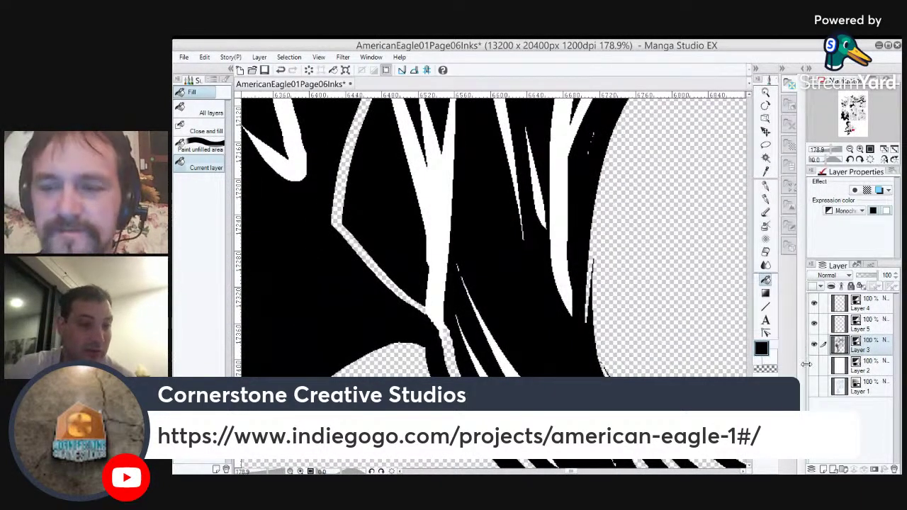
key("ctrl+minus")
key("ctrl+minus")
key("ctrl+minus")
key("ctrl+minus")
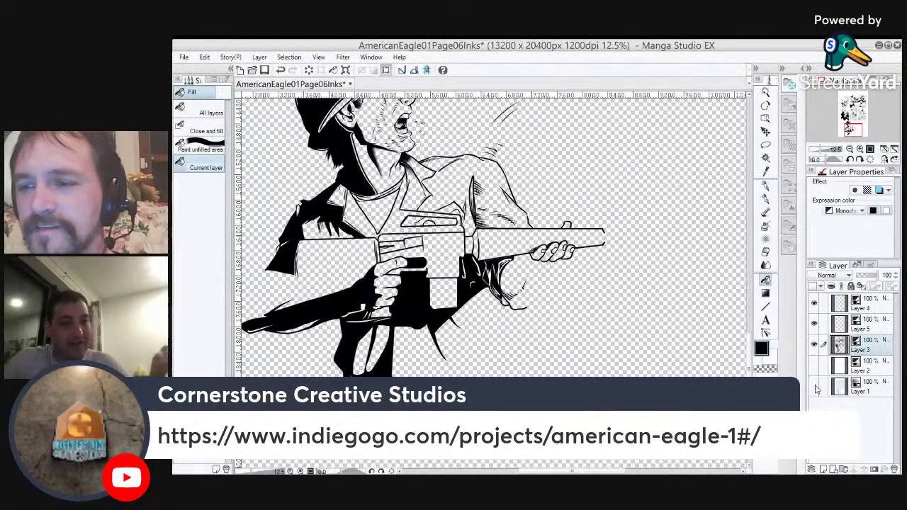
left_click(814, 385)
left_click(814, 365)
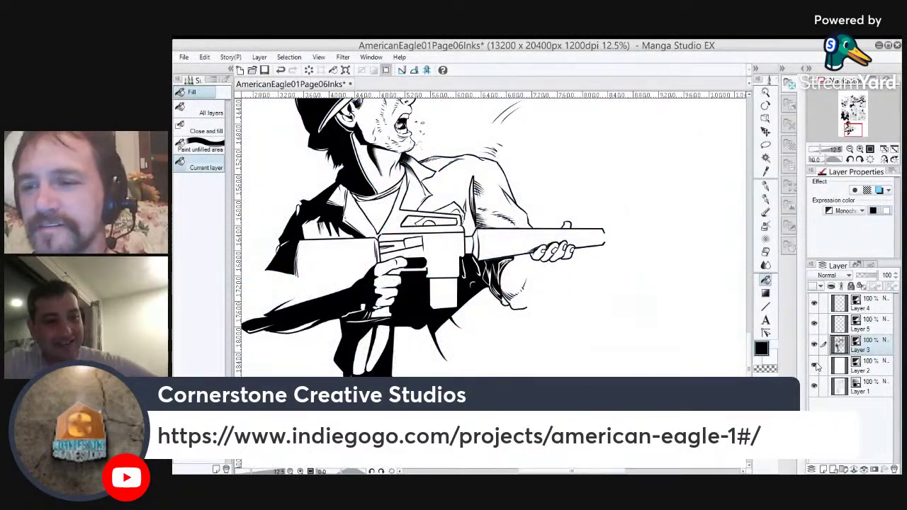
left_click(814, 365)
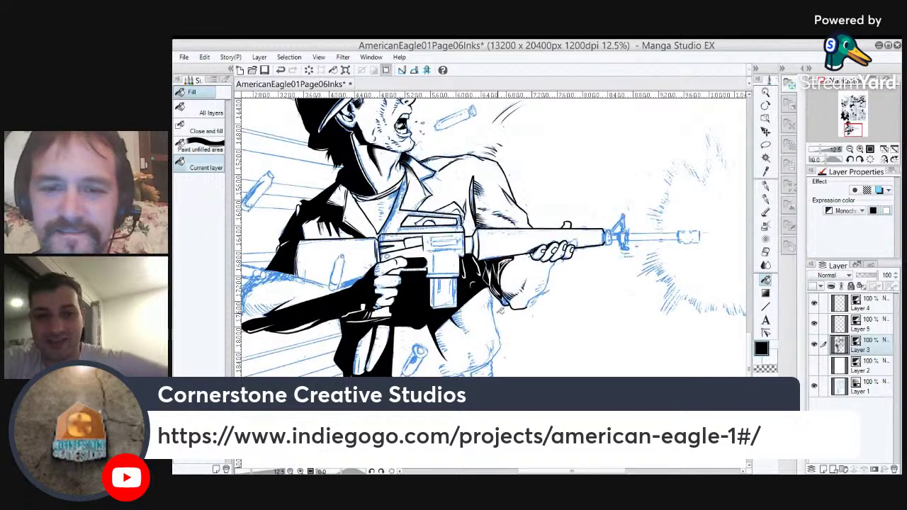
Ink the rounded elbow contour with the G-pen, from the forearm's upper edge down to the black underside shadow.
left_click_drag(322, 278, 496, 234)
scroll(369, 335, "up", 3)
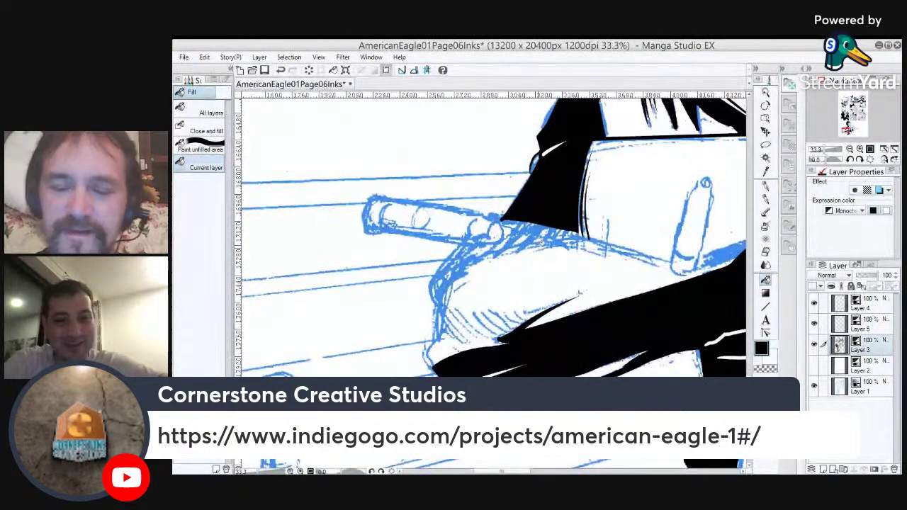
key("p")
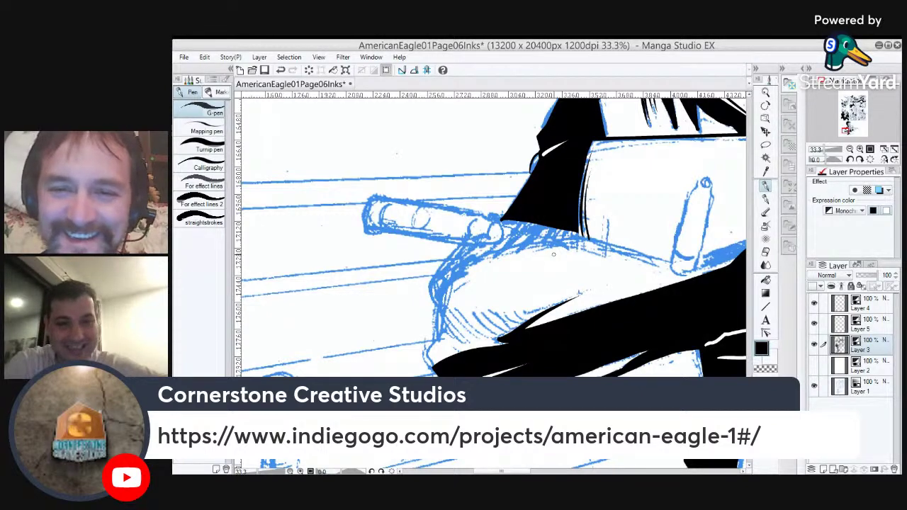
mouse_move(536, 246)
left_mouse_down()
mouse_move(445, 281)
mouse_move(440, 326)
left_mouse_up()
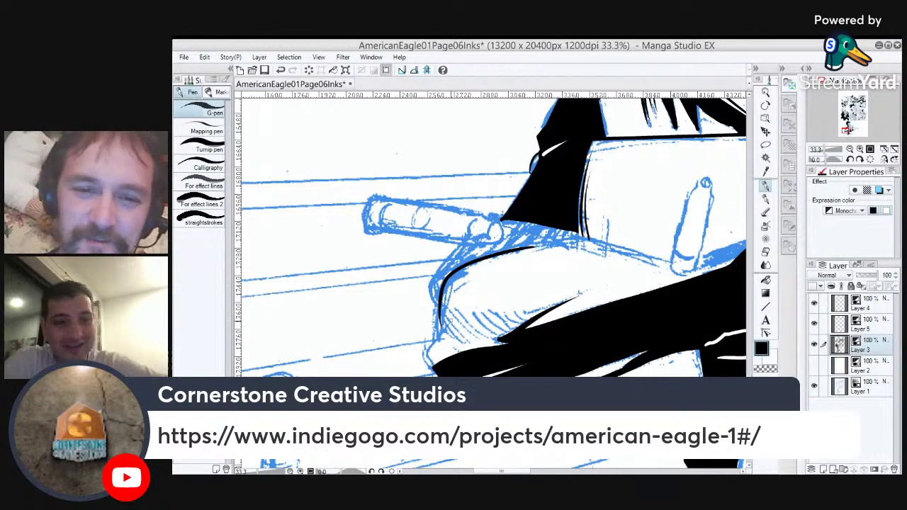
left_click_drag(442, 288, 437, 334)
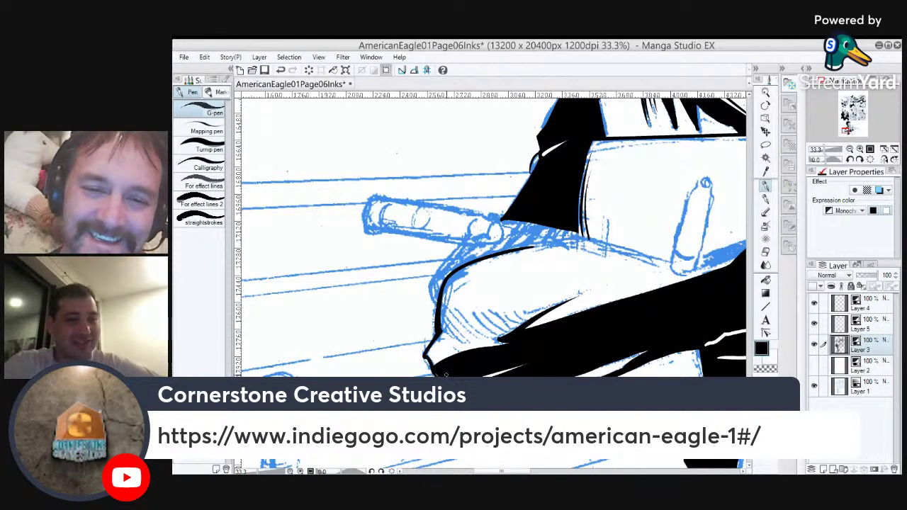
Hatch short tapering strokes inward from the elbow's back edge to build its shadow.
mouse_move(436, 371)
left_mouse_down()
mouse_move(438, 337)
mouse_move(471, 305)
left_mouse_up()
left_click_drag(437, 336, 469, 303)
left_click_drag(436, 330, 470, 295)
mouse_move(438, 321)
left_mouse_down()
mouse_move(467, 294)
mouse_move(450, 302)
mouse_move(464, 292)
mouse_move(455, 294)
left_mouse_up()
key("ctrl+z")
left_click_drag(441, 327, 447, 308)
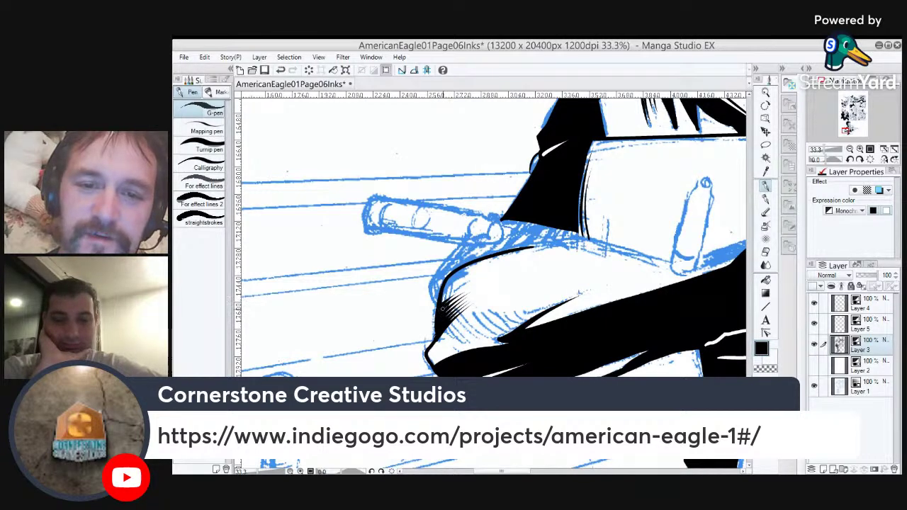
Add shading along the elbow's upper curve and ink the outer fold contour behind it, up to the penciled shell casing.
mouse_move(449, 277)
left_mouse_down()
mouse_move(445, 319)
mouse_move(430, 286)
mouse_move(489, 253)
left_mouse_up()
left_click_drag(431, 283, 462, 244)
left_click_drag(435, 280, 464, 245)
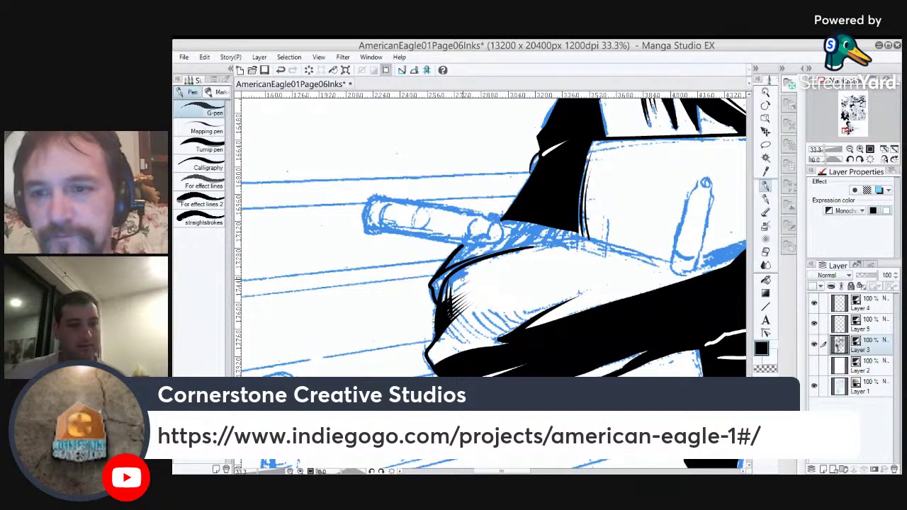
Ink the forearm's top contour from the elbow past the rifle stock to the second shell casing, thickening it with overlapping strokes.
left_click_drag(598, 305, 498, 351)
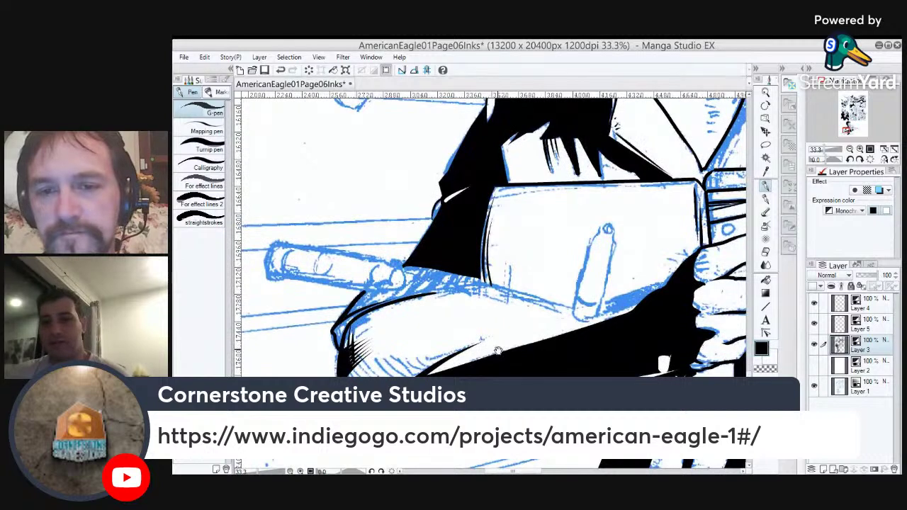
left_click_drag(516, 303, 615, 273)
left_click_drag(671, 279, 580, 256)
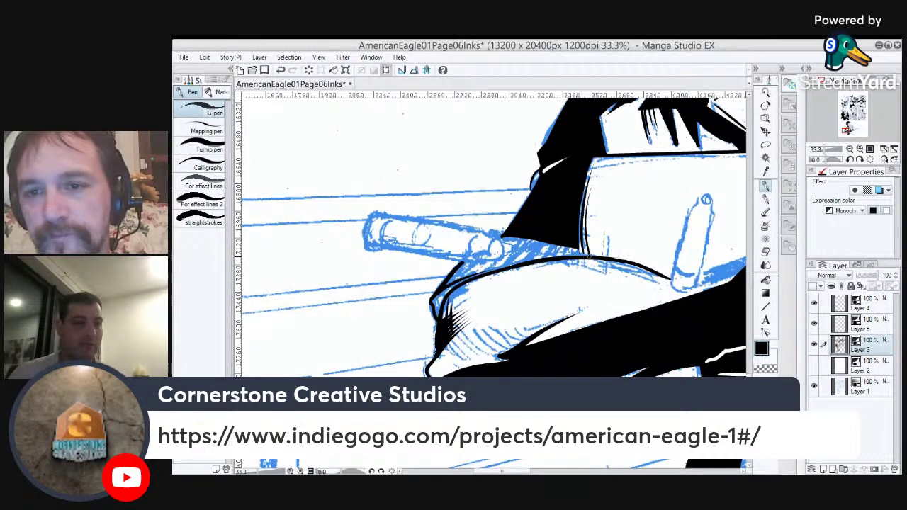
mouse_move(546, 242)
left_mouse_down()
mouse_move(594, 253)
mouse_move(528, 240)
left_mouse_up()
left_click_drag(627, 269, 567, 261)
left_click_drag(660, 283, 624, 271)
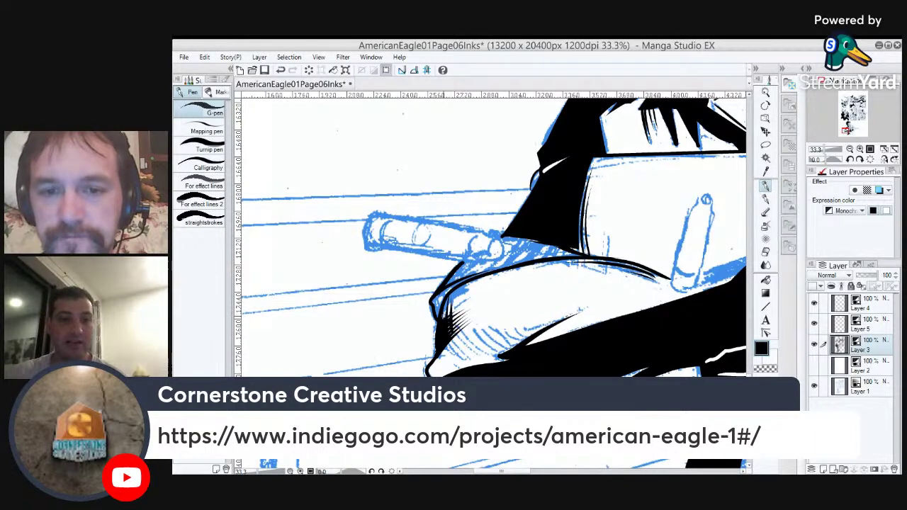
Rotate the canvas and cross-hatch the elbow's shaded side down to the black forearm shadow.
left_click_drag(530, 314, 490, 432)
key("r")
key("p")
mouse_move(485, 281)
left_mouse_down()
mouse_move(484, 317)
mouse_move(456, 325)
left_mouse_up()
left_click_drag(483, 302, 462, 317)
mouse_move(458, 309)
left_mouse_down()
mouse_move(501, 279)
mouse_move(457, 289)
left_mouse_up()
mouse_move(485, 268)
left_mouse_down()
mouse_move(462, 283)
mouse_move(456, 275)
mouse_move(470, 267)
mouse_move(459, 270)
left_mouse_up()
left_click_drag(482, 254, 461, 266)
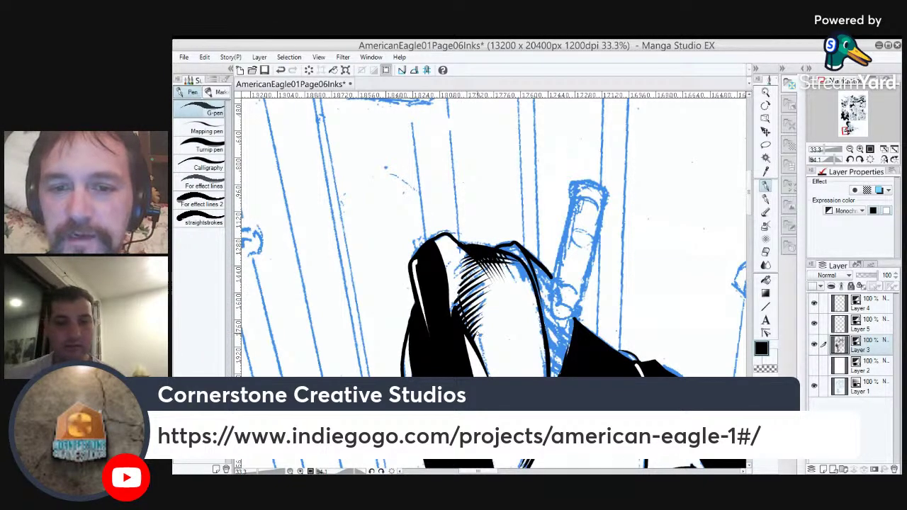
left_click_drag(471, 260, 468, 307)
left_click_drag(476, 262, 466, 281)
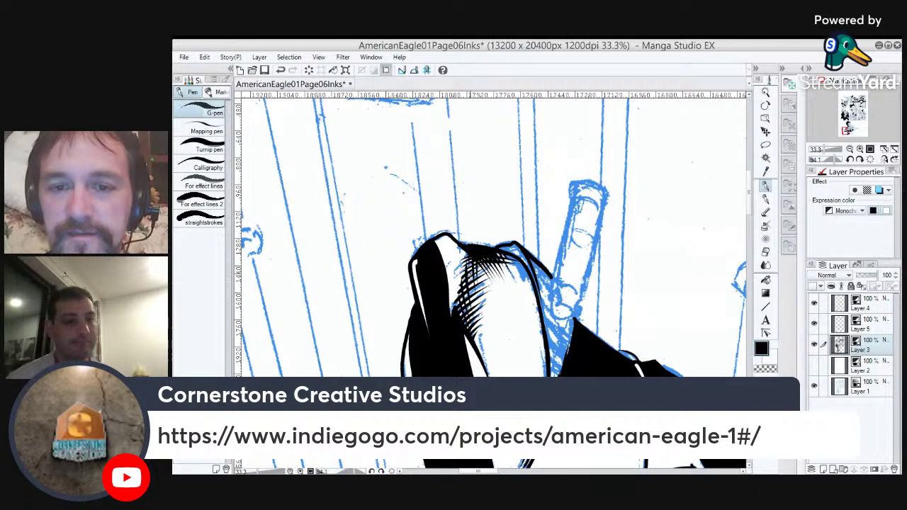
left_click_drag(474, 333, 480, 354)
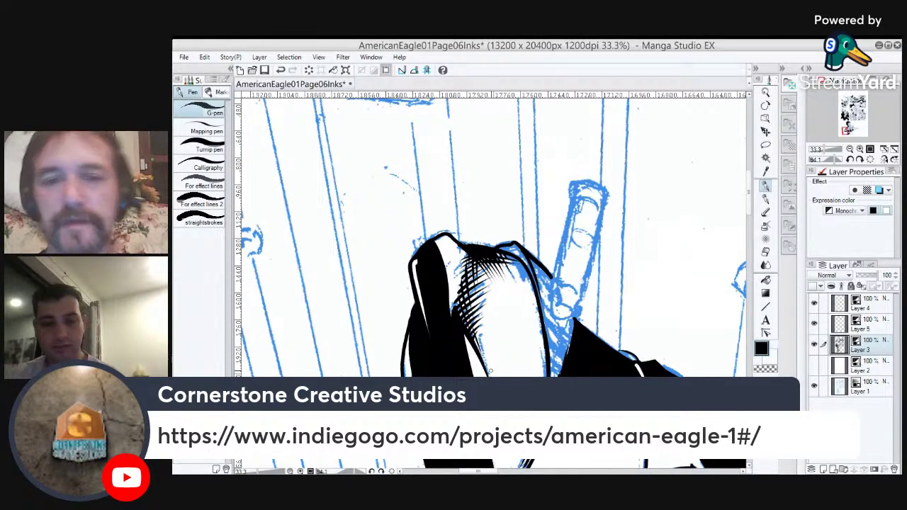
left_click_drag(441, 243, 455, 300)
Return the canvas to its upright angle and ink long tapering strokes along the upper edge of the black forearm shadow.
key("minus")
key("minus")
key("minus")
key("minus")
key("minus")
key("minus")
key("minus")
key("minus")
key("minus")
key("minus")
key("minus")
key("minus")
key("minus")
key("minus")
key("minus")
key("minus")
key("minus")
key("minus")
key("minus")
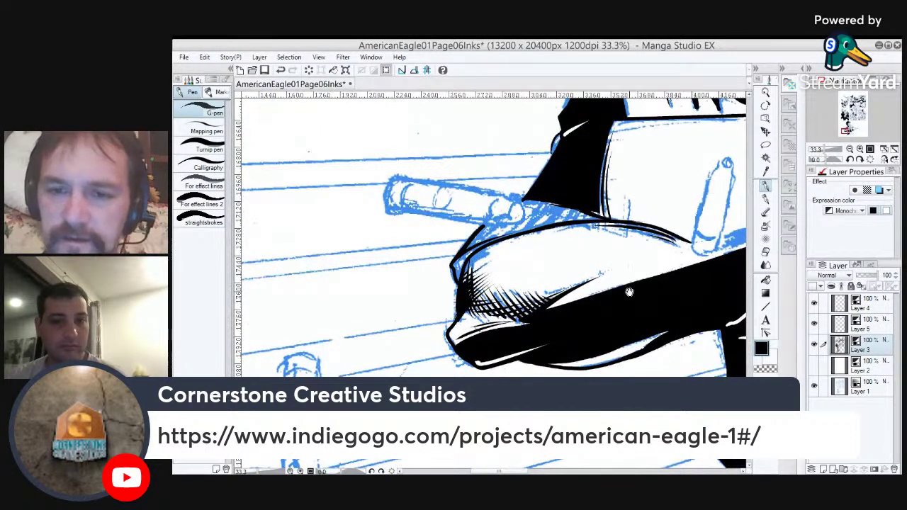
left_click_drag(600, 273, 525, 236)
left_click_drag(470, 271, 593, 234)
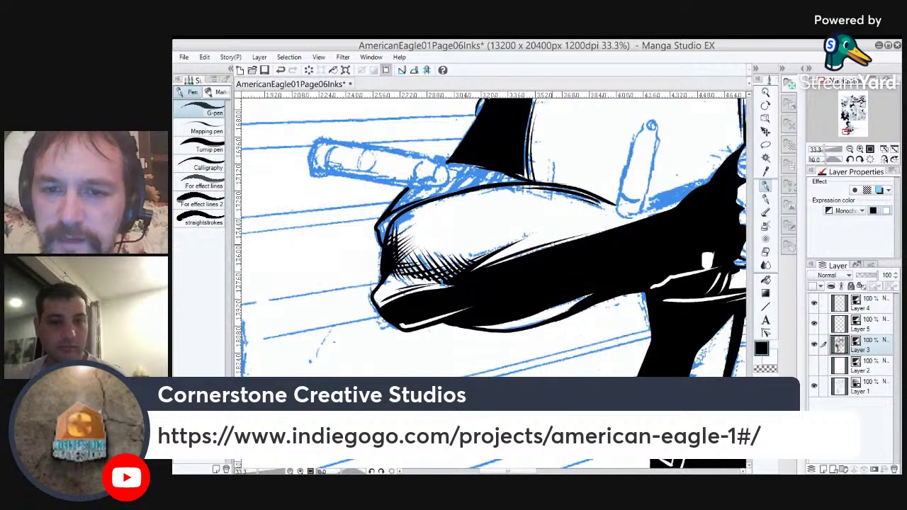
left_click_drag(473, 272, 624, 223)
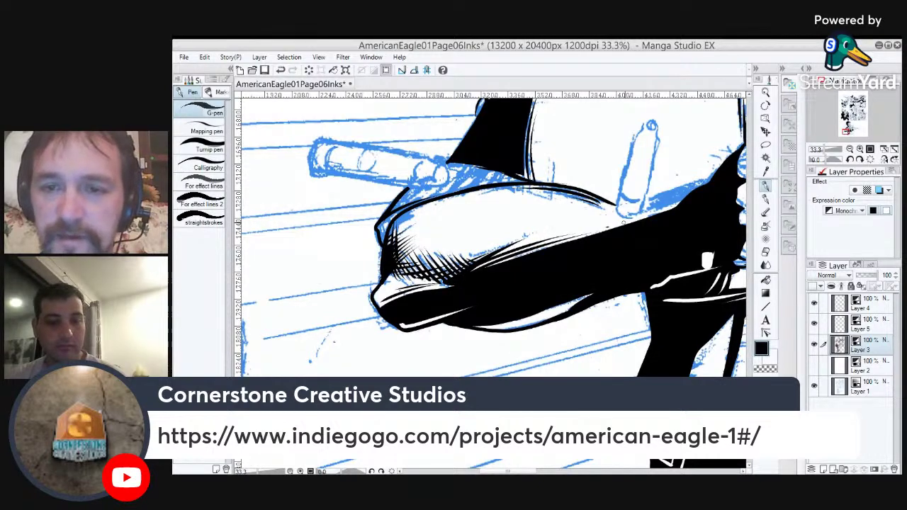
Add fine curved hatching strokes inside the elbow's upper contour and darken the small fold at its back edge.
left_click_drag(392, 227, 451, 202)
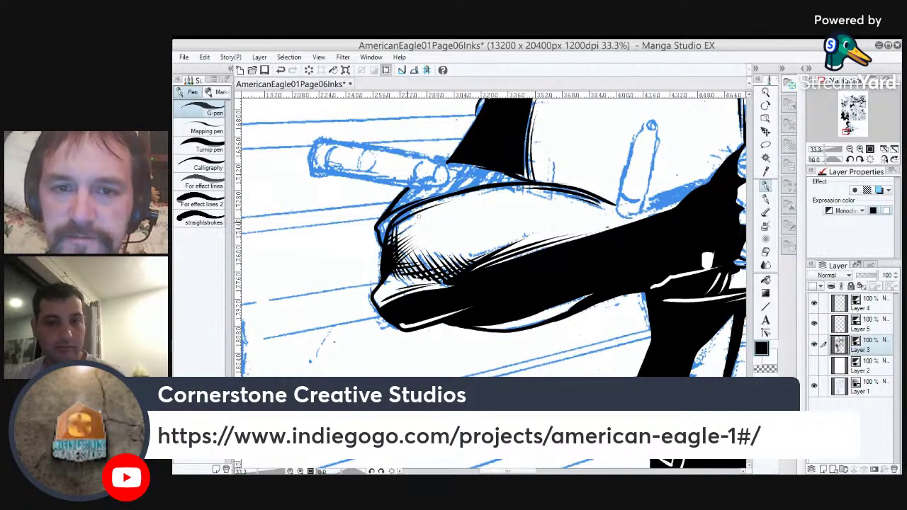
left_click_drag(387, 235, 447, 205)
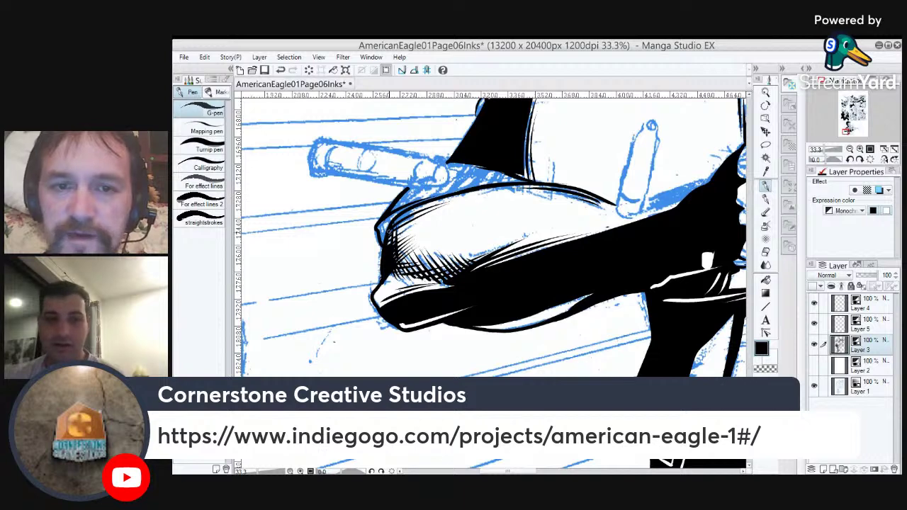
mouse_move(387, 239)
left_mouse_down()
mouse_move(393, 219)
mouse_move(383, 233)
left_mouse_up()
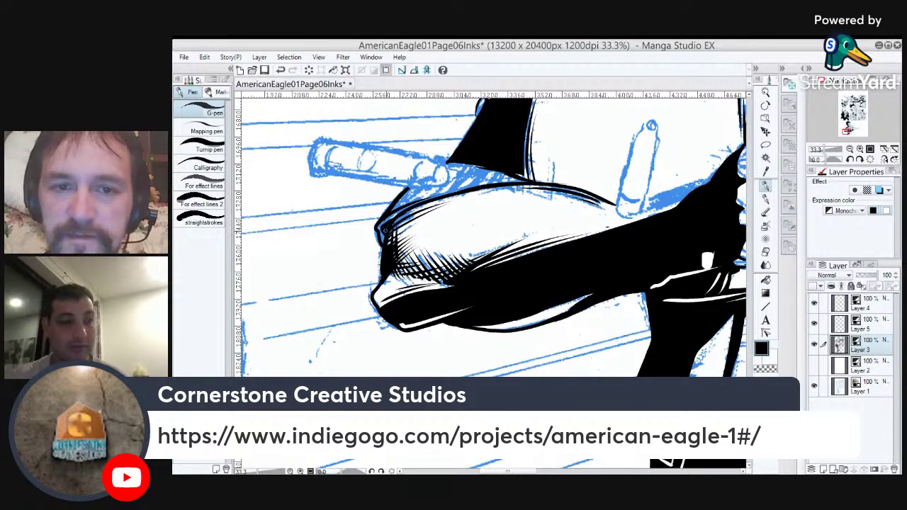
left_click_drag(464, 228, 469, 295)
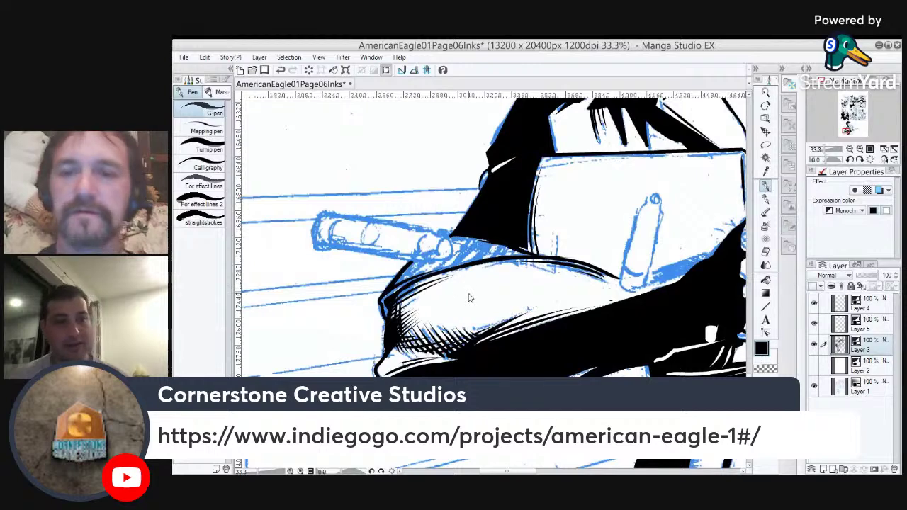
Outline the shadow wedge between the upright shell casing and the black forearm shadow, and fill it solid black.
scroll(469, 297, "down", 3)
scroll(549, 283, "up", 4)
mouse_move(618, 250)
left_mouse_down()
mouse_move(517, 283)
mouse_move(506, 297)
mouse_move(613, 259)
left_mouse_up()
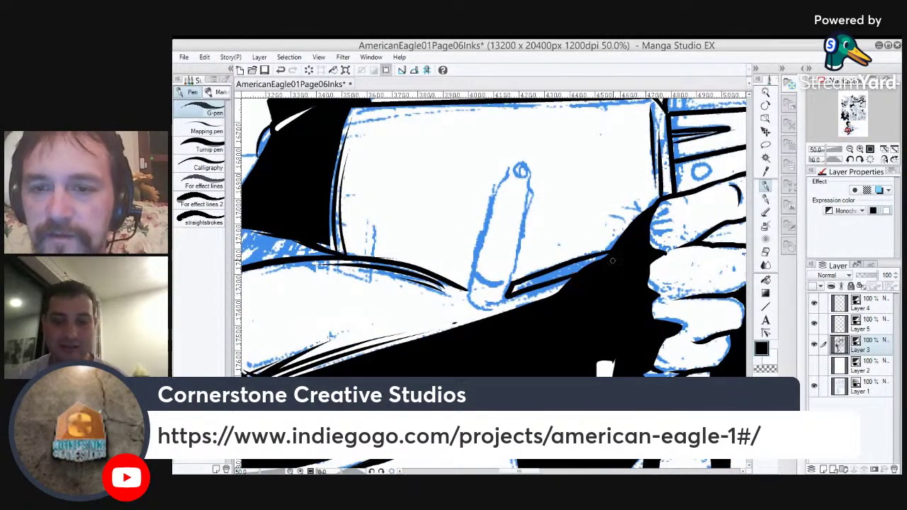
key("g")
left_click(570, 268)
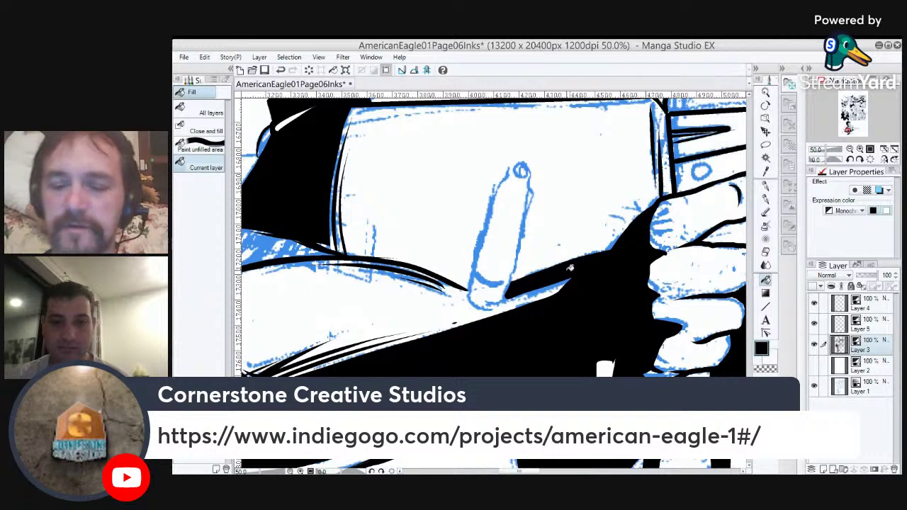
Ink the small round pin on the rifle's receiver above the index finger with the Ellipse tool.
scroll(566, 270, "down", 1)
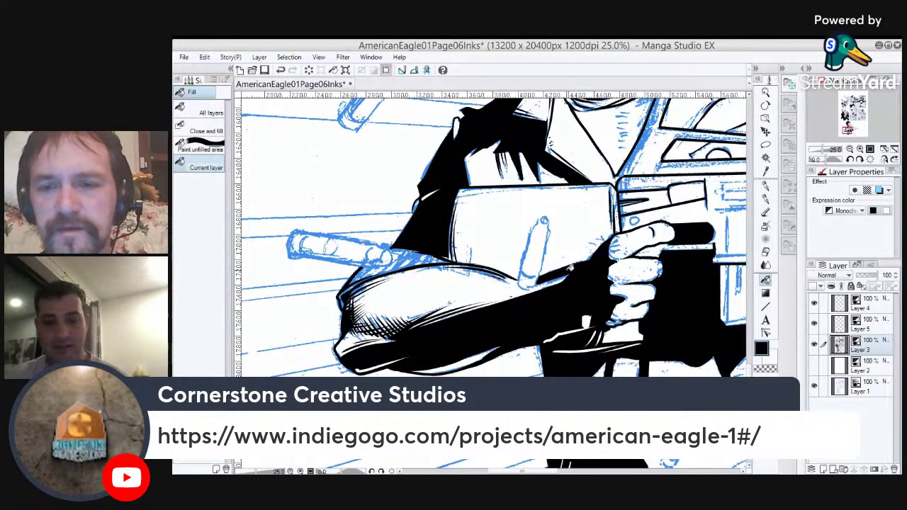
left_click_drag(606, 270, 547, 305)
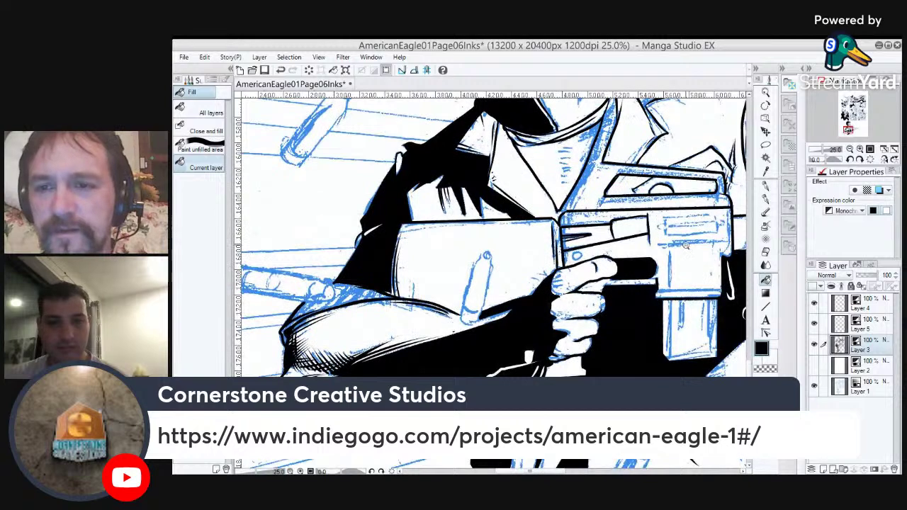
scroll(685, 247, "up", 1)
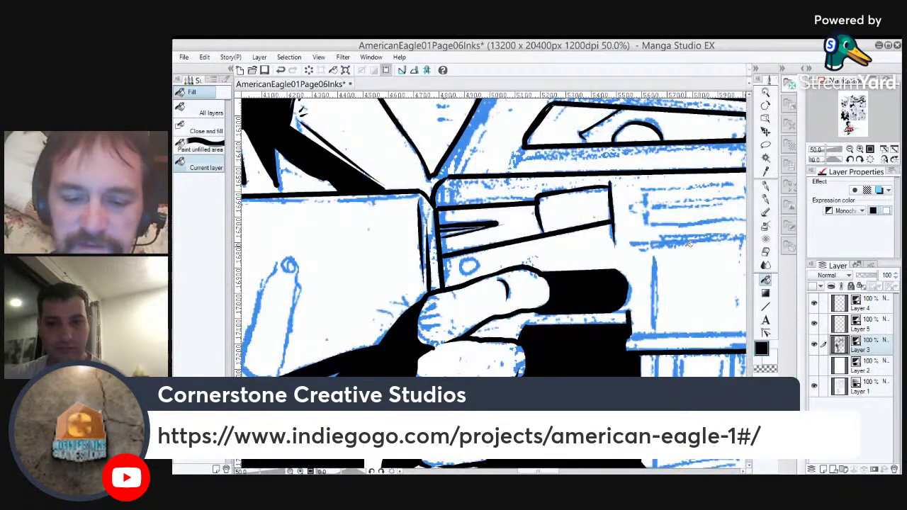
key("u")
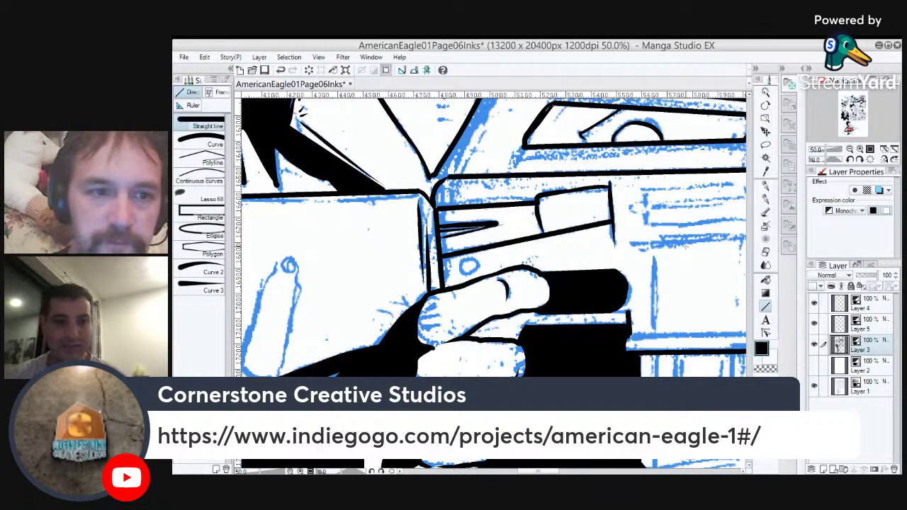
left_click(212, 235)
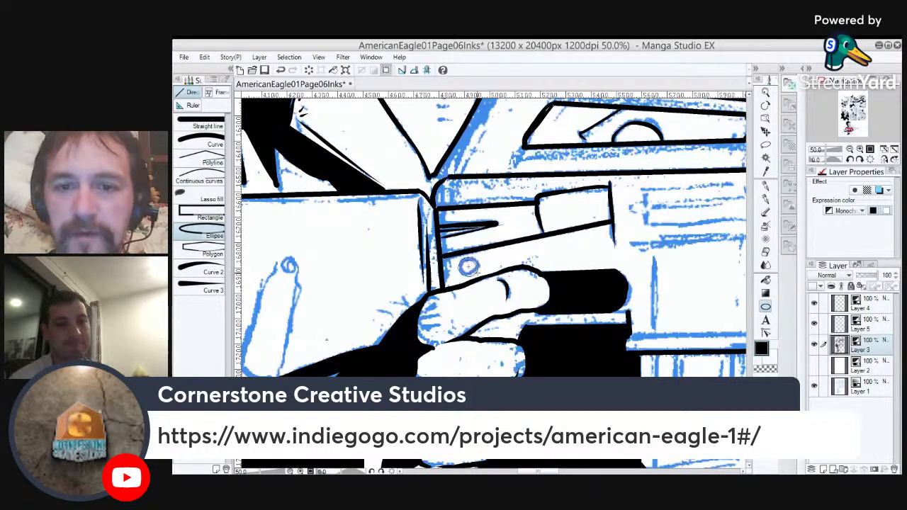
left_click_drag(461, 260, 476, 273)
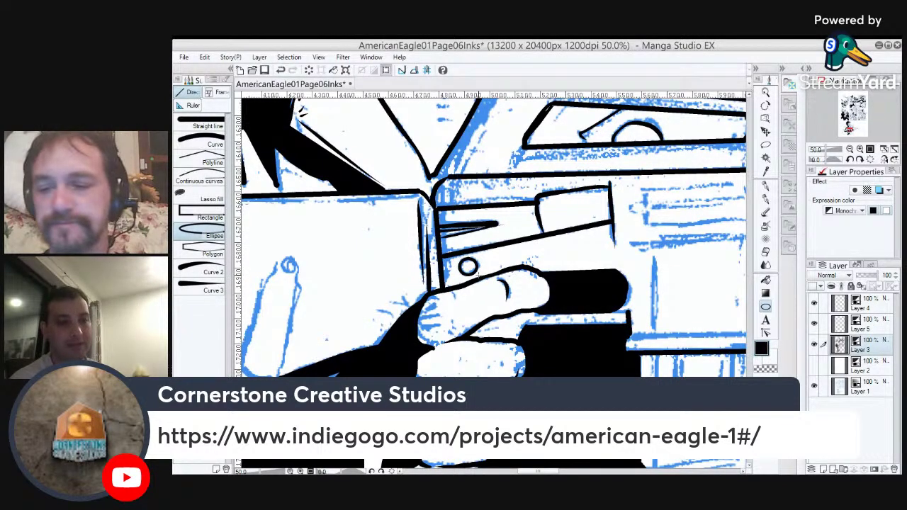
Select the gripping fingers with the magic wand, feather their shadowed knuckle edge using the inkhatch 3 brush, and deselect.
key("ctrl+minus")
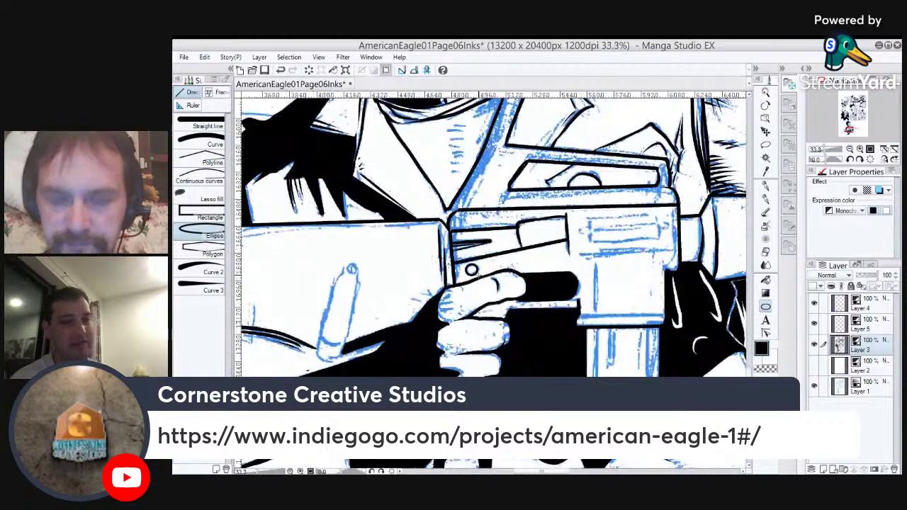
key("w")
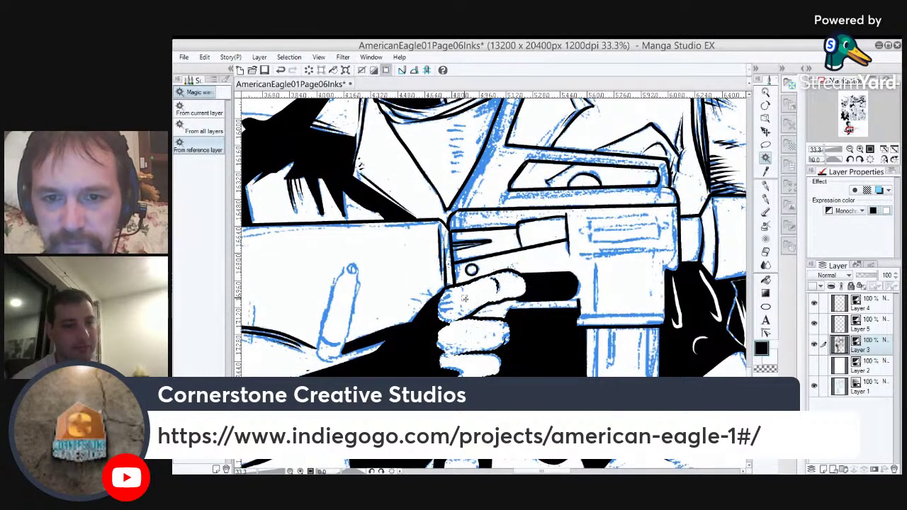
key("b")
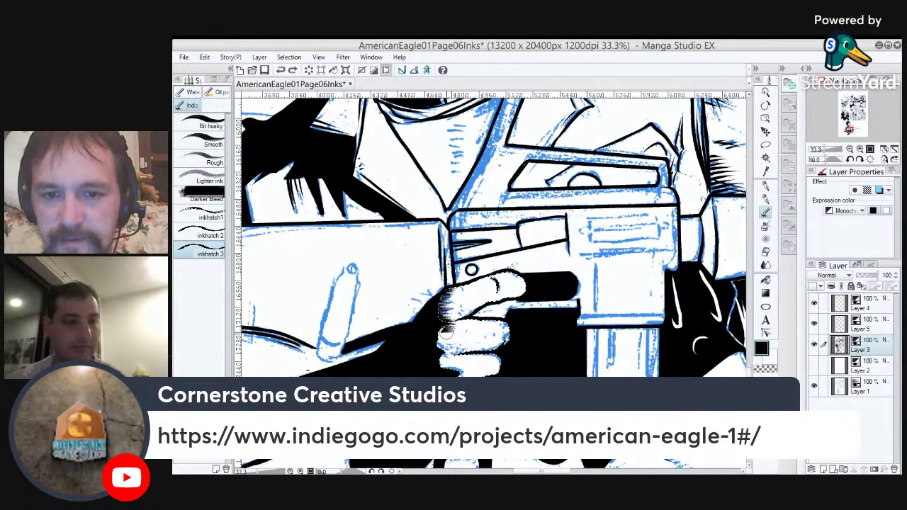
key("ctrl+z")
left_click_drag(444, 365, 450, 285)
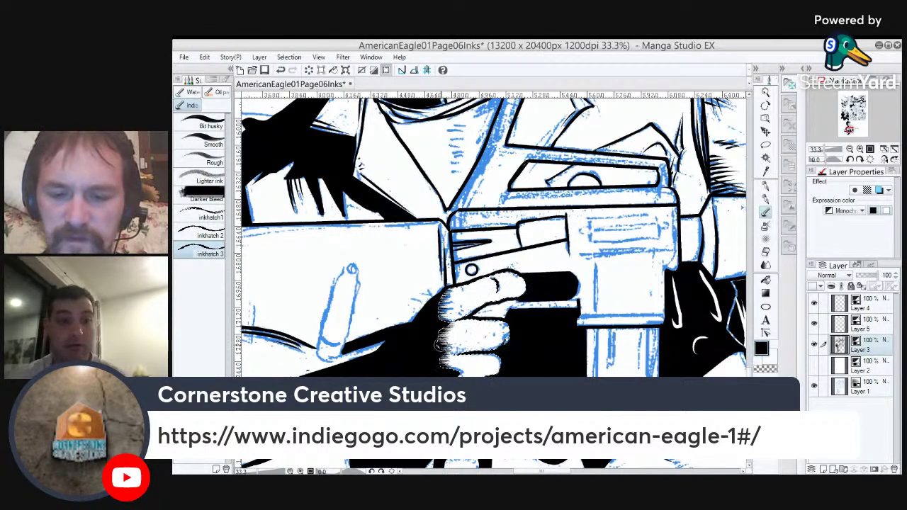
key("p")
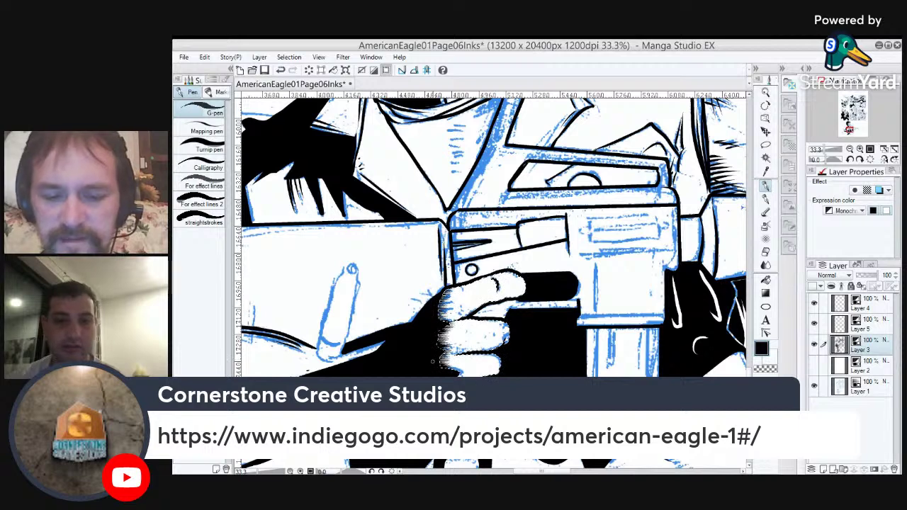
key("b")
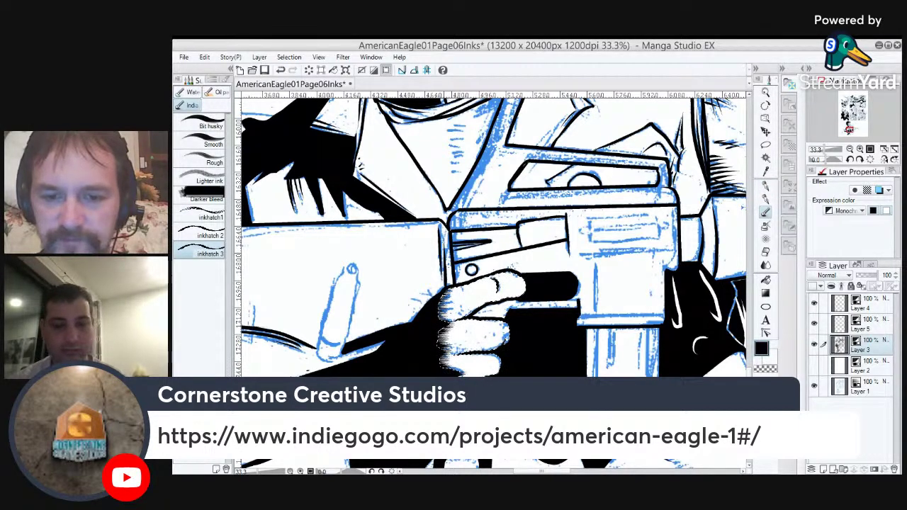
key("ctrl+d")
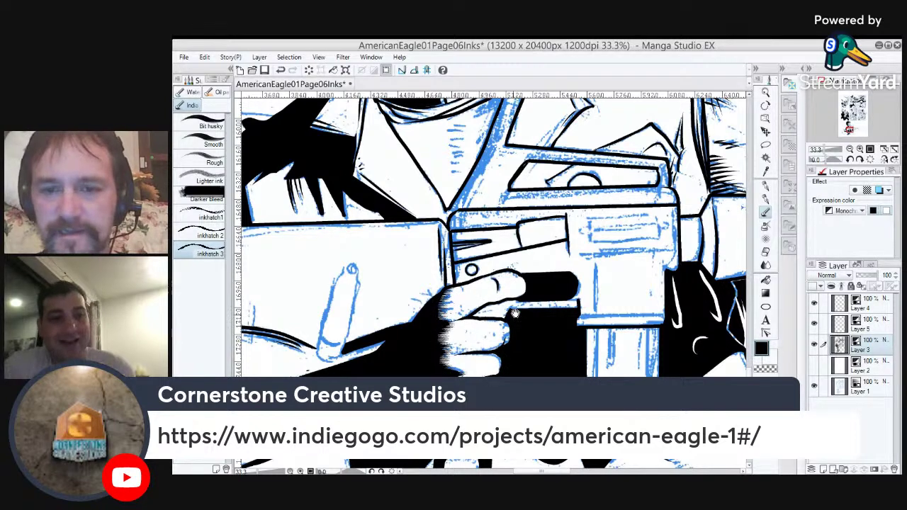
Ink the rectangular ejection port on the rifle's receiver with the G-pen, adding small end knobs and thin inner lines.
left_click_drag(500, 284, 479, 329)
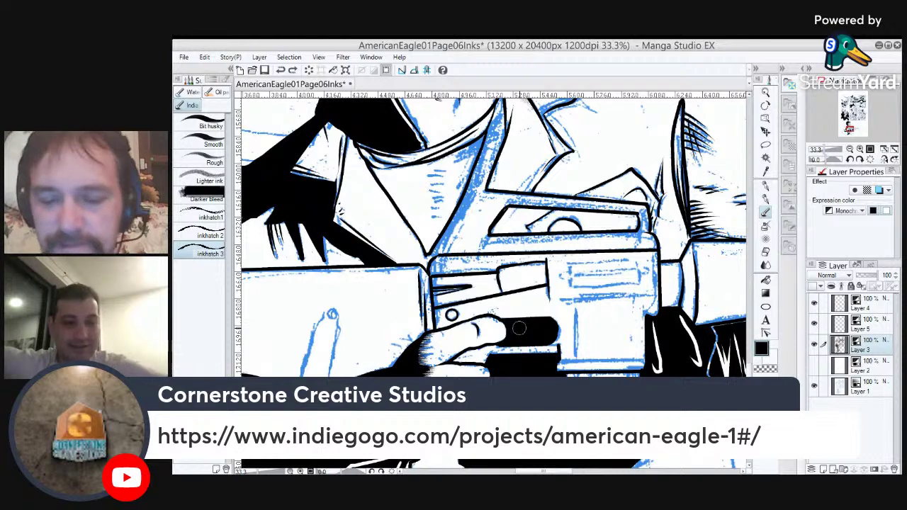
key("p")
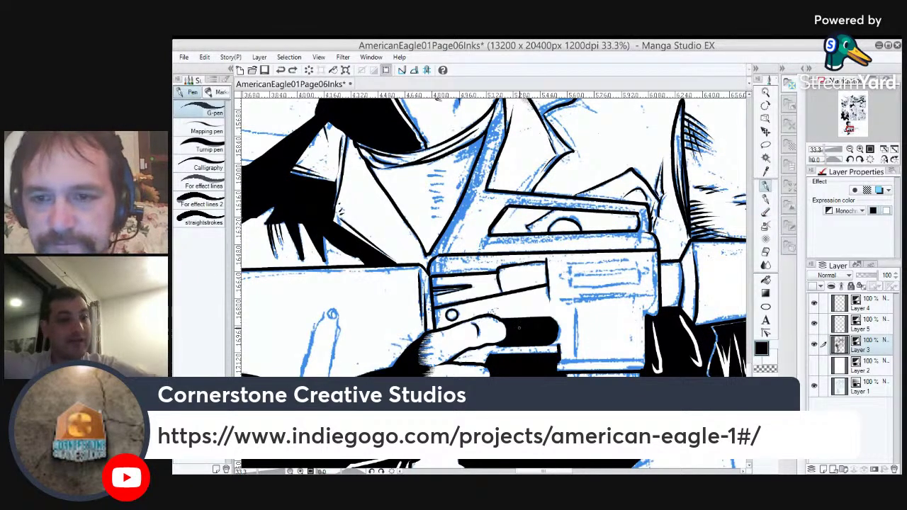
mouse_move(568, 262)
left_mouse_down()
mouse_move(639, 261)
mouse_move(640, 284)
left_mouse_up()
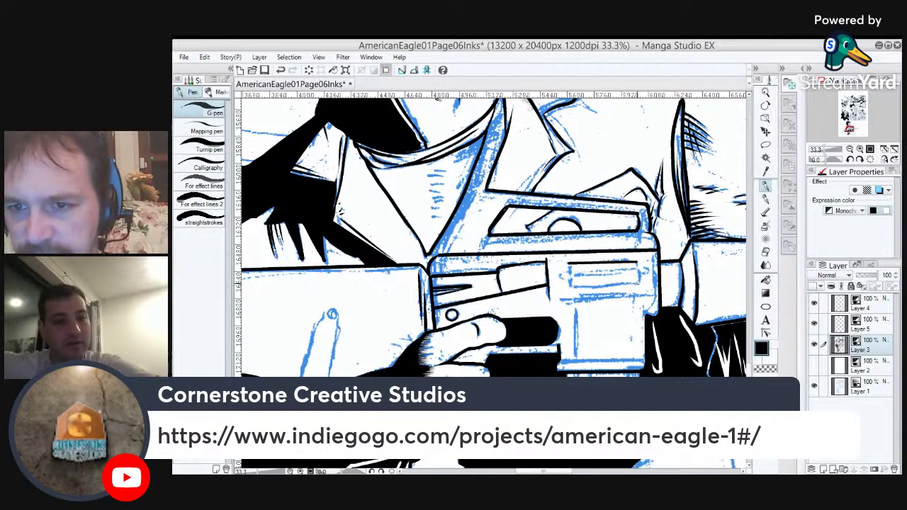
mouse_move(640, 261)
left_mouse_down()
mouse_move(637, 286)
mouse_move(570, 286)
left_mouse_up()
mouse_move(639, 286)
left_mouse_down()
mouse_move(570, 286)
mouse_move(561, 276)
left_mouse_up()
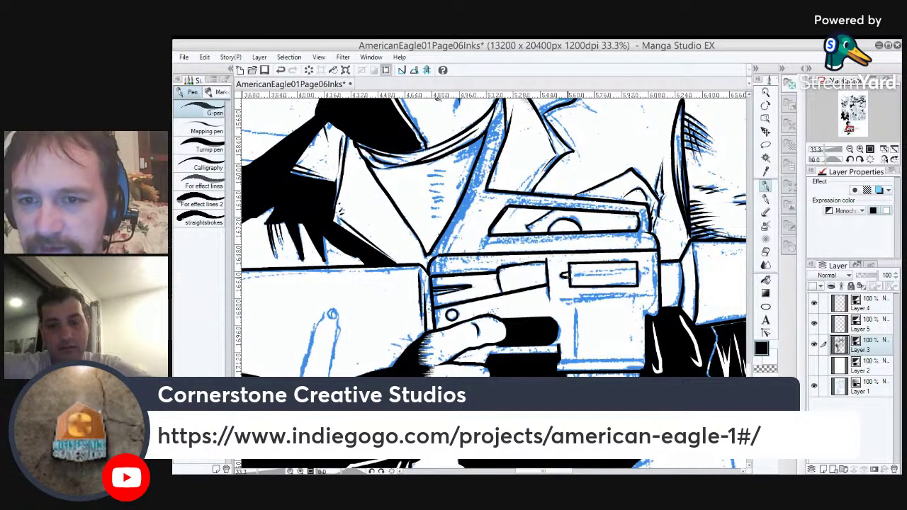
left_click_drag(636, 269, 645, 276)
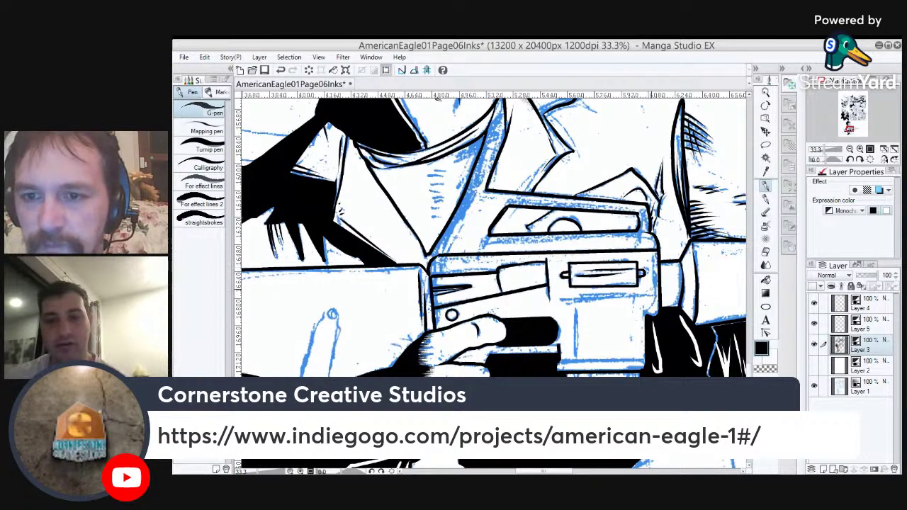
Ink the magazine well below the ejection port, with its horizontal top edge, vertical sides and lower rim line.
mouse_move(652, 293)
left_mouse_down()
mouse_move(564, 297)
mouse_move(575, 359)
left_mouse_up()
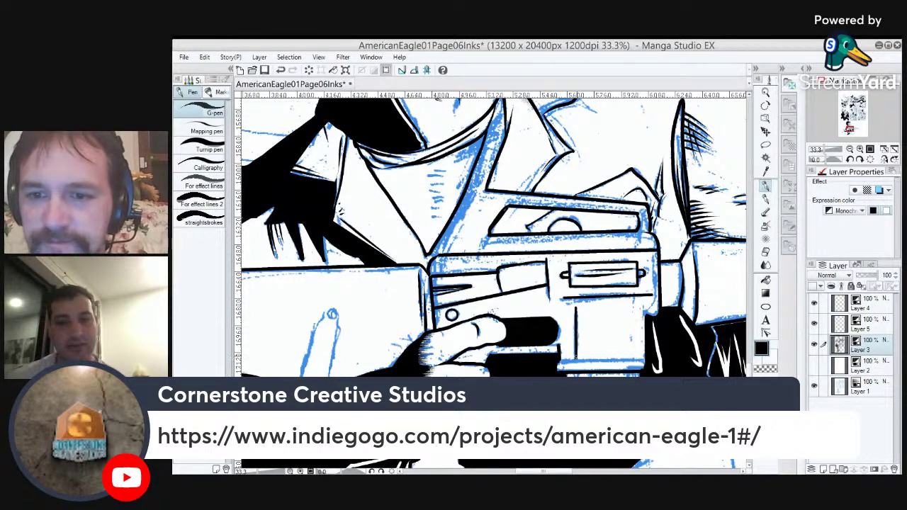
mouse_move(634, 306)
left_mouse_down()
mouse_move(633, 354)
mouse_move(561, 362)
mouse_move(645, 361)
mouse_move(664, 326)
left_mouse_up()
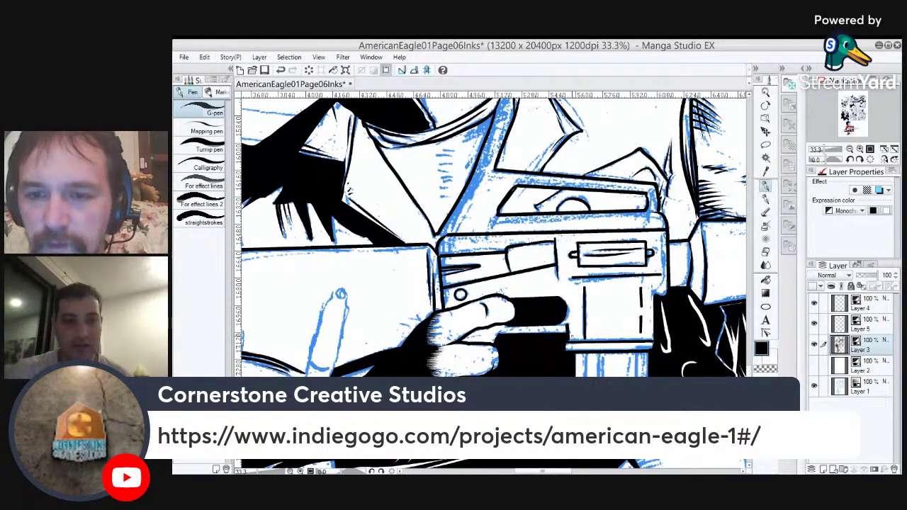
left_click_drag(569, 341, 653, 339)
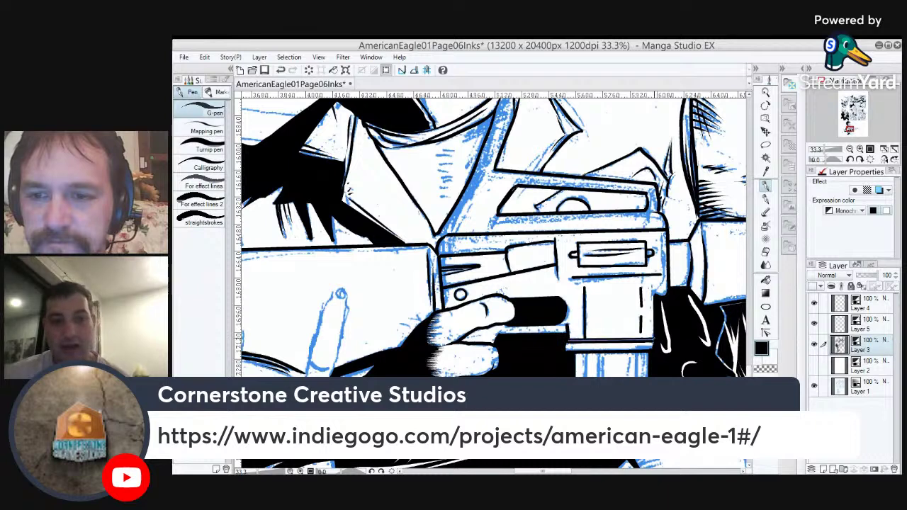
Ink the rifle magazine's side and bottom edges and add short vertical accent strokes down its face.
mouse_move(587, 362)
left_mouse_down()
mouse_move(565, 321)
mouse_move(564, 379)
left_mouse_up()
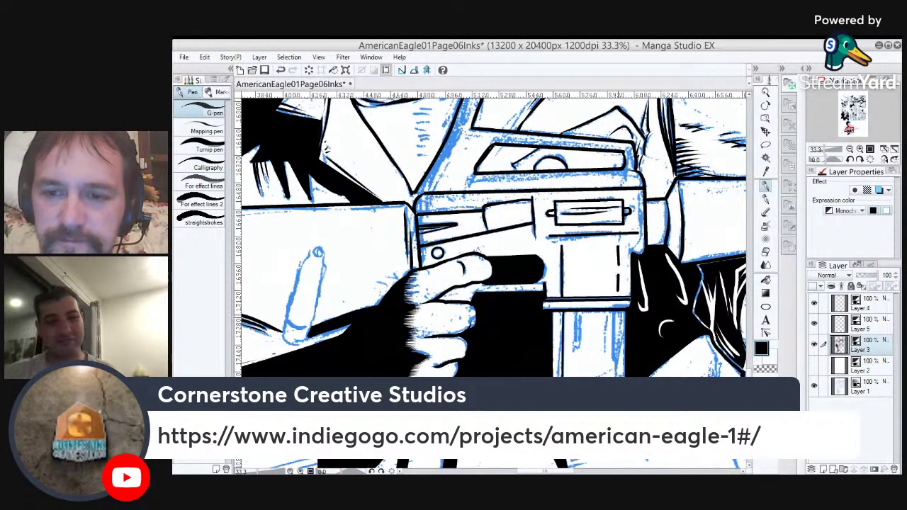
left_click_drag(628, 353, 618, 322)
mouse_move(603, 282)
left_mouse_down()
mouse_move(603, 338)
mouse_move(608, 284)
left_mouse_up()
left_click_drag(566, 327, 570, 283)
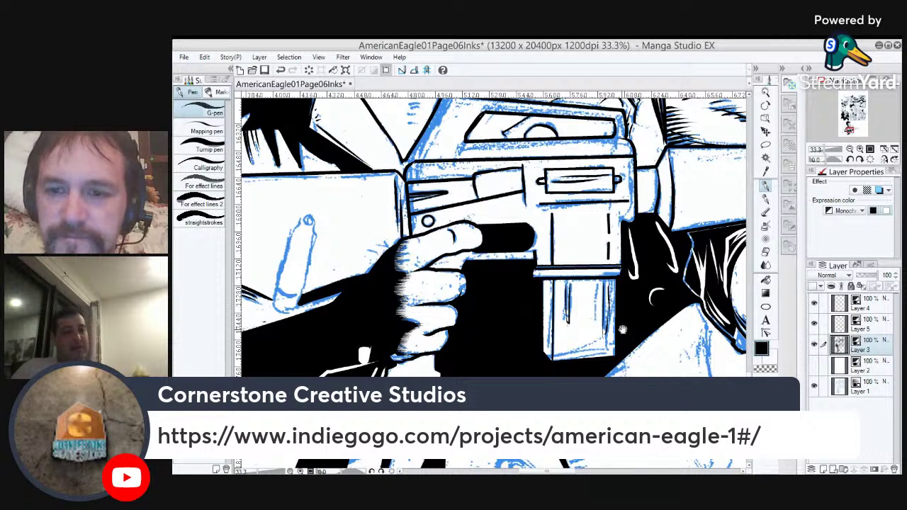
left_click_drag(637, 311, 673, 268)
left_click_drag(590, 312, 643, 309)
left_click_drag(582, 258, 585, 311)
mouse_move(651, 239)
left_mouse_down()
mouse_move(649, 290)
mouse_move(632, 285)
left_mouse_up()
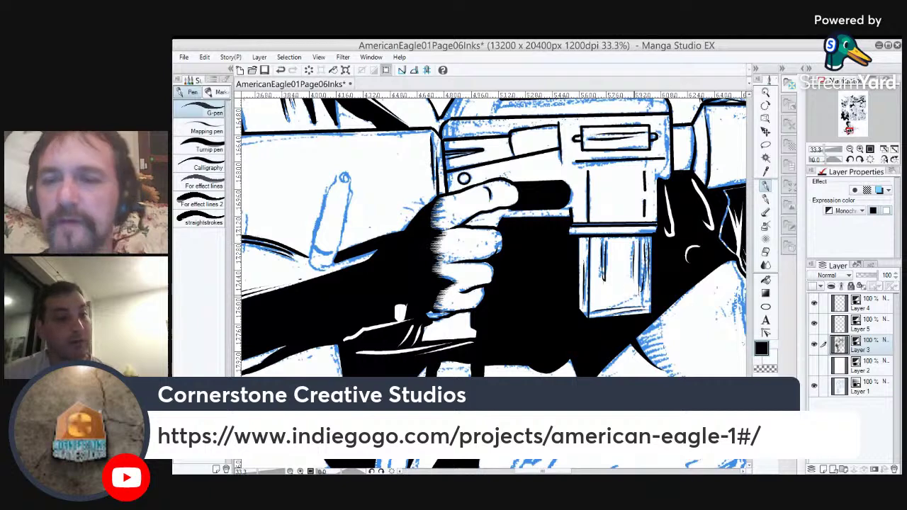
Ink the edge of the strap running from the collar down to the rifle, and add thin lines along its length.
left_click_drag(556, 247, 494, 347)
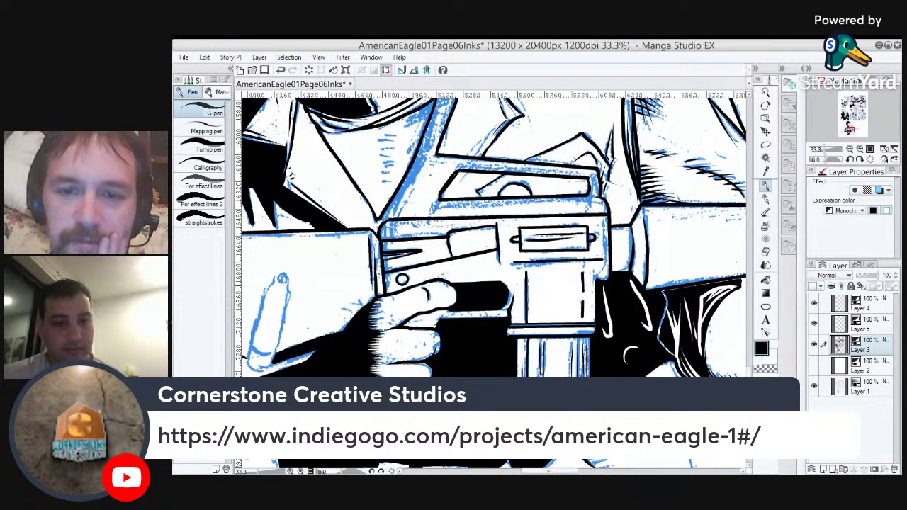
left_click_drag(515, 280, 511, 309)
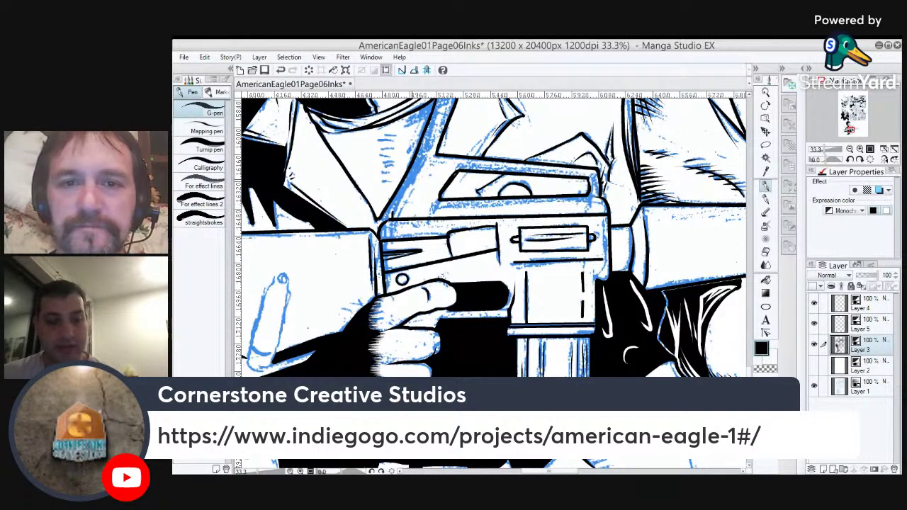
left_click_drag(478, 187, 499, 308)
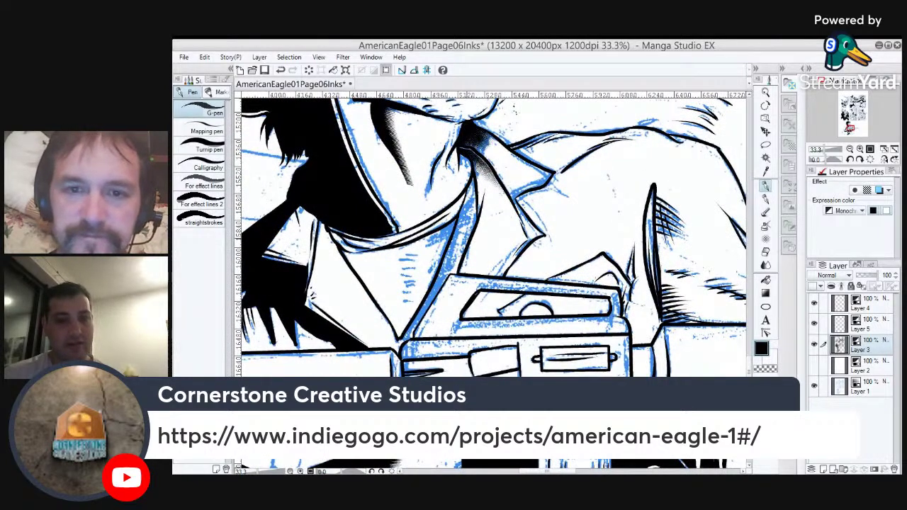
left_click_drag(474, 181, 437, 290)
left_click_drag(472, 205, 452, 259)
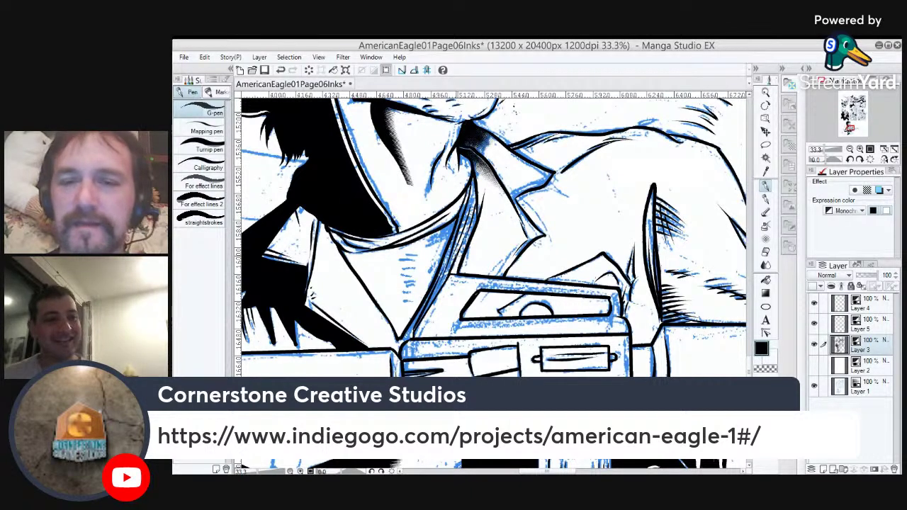
Shade the chest beside the strap with black fill and tapering hatching, and ink the short horizontal strokes at its center.
left_click_drag(457, 260, 516, 240)
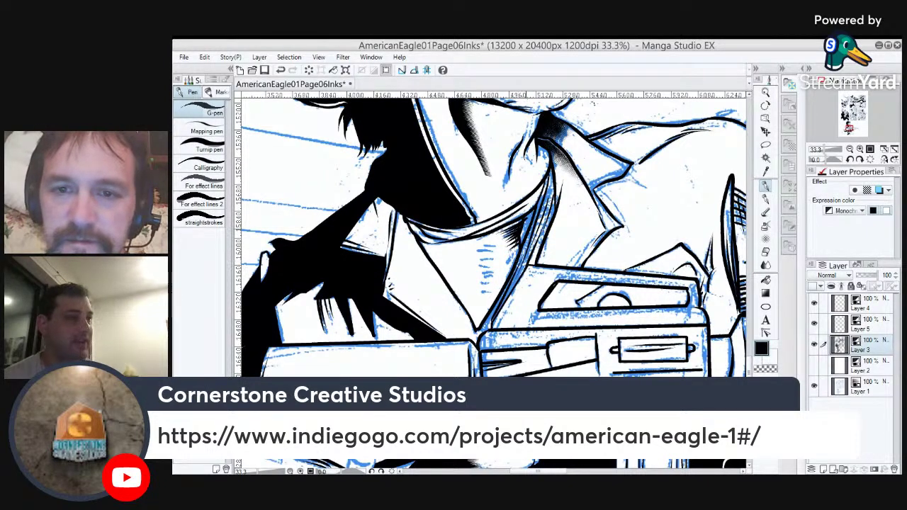
key("g")
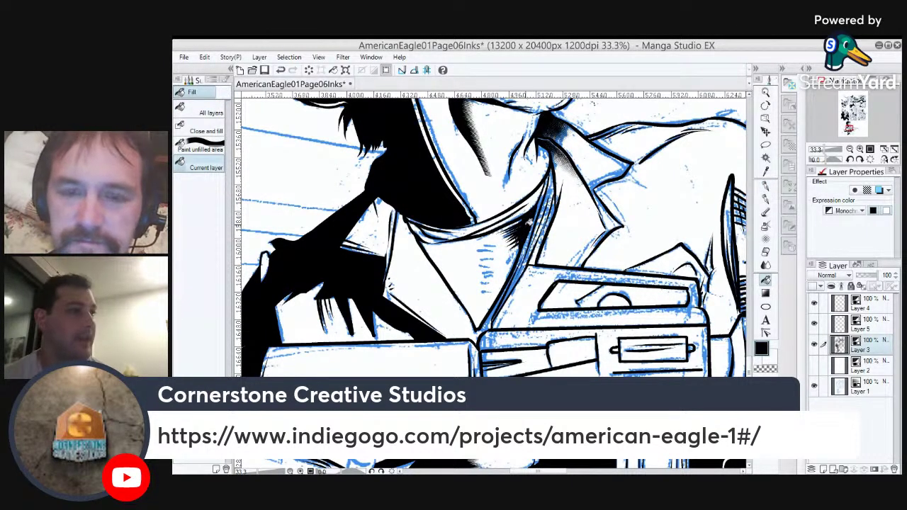
key("p")
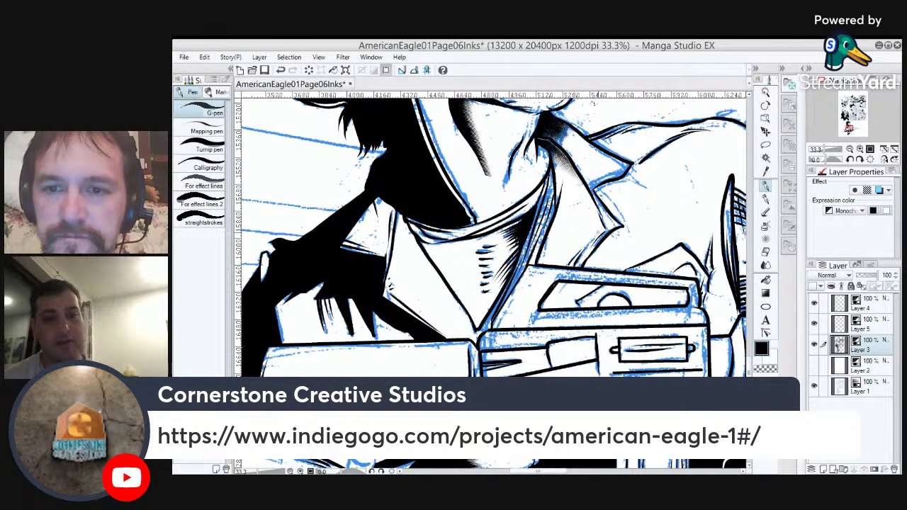
Ink the horizontal base line of the rifle's carry handle just above the receiver.
left_click_drag(587, 253, 509, 333)
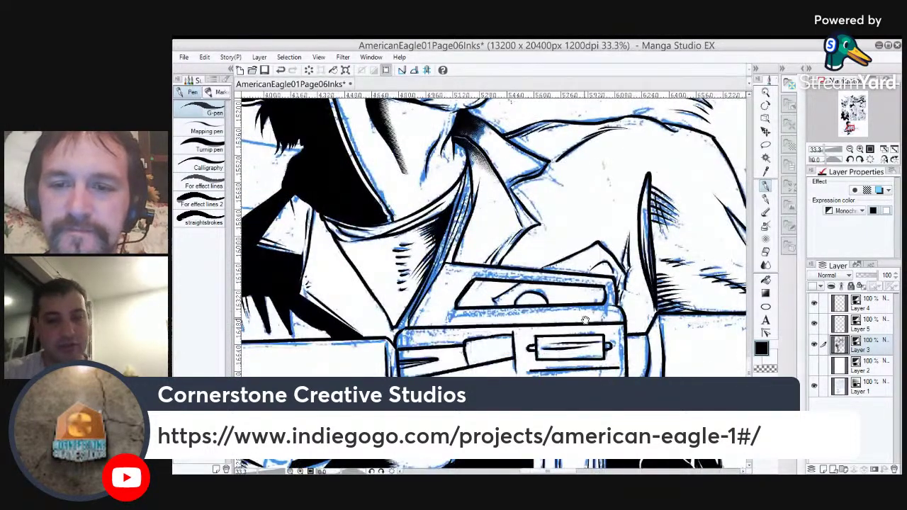
left_click_drag(569, 244, 605, 201)
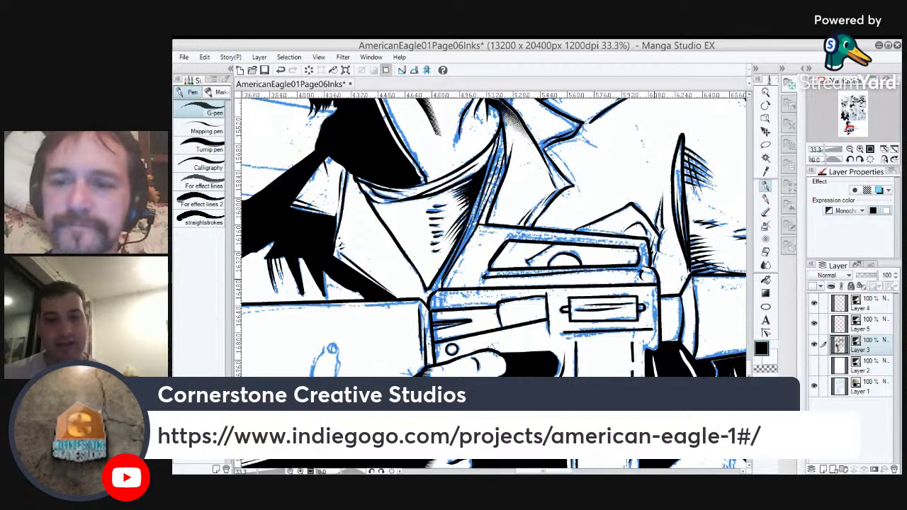
Ink the outline of the supporting forearm from beneath the gripping hand down to the rolled sleeve, redrawing the upper stretch.
scroll(659, 317, "down", 3)
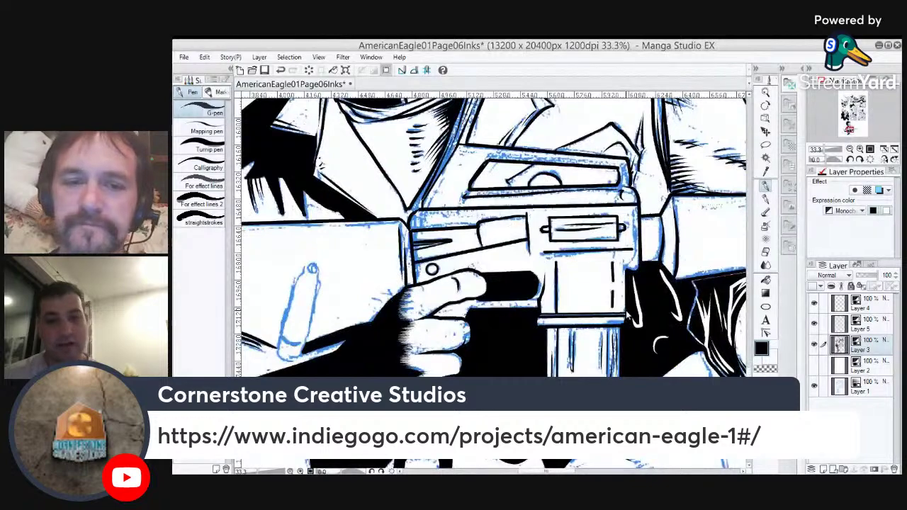
scroll(627, 315, "down", 3)
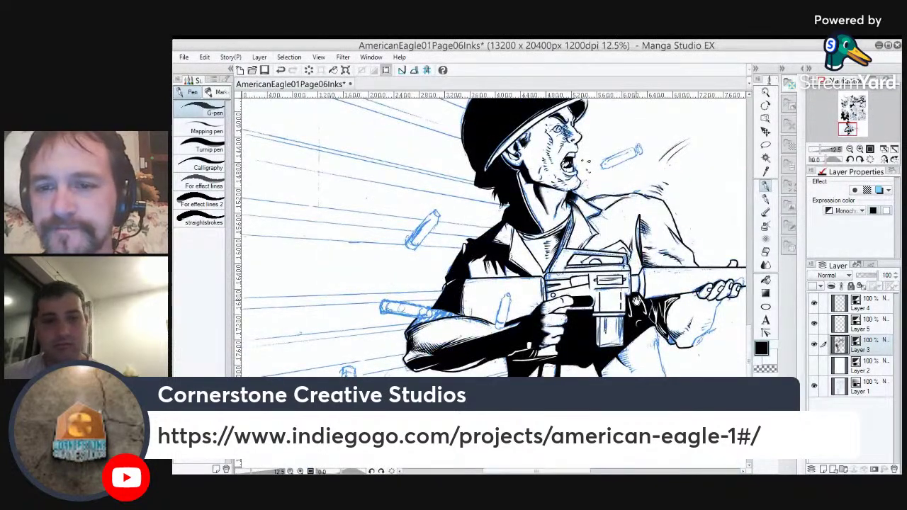
left_click_drag(636, 302, 549, 327)
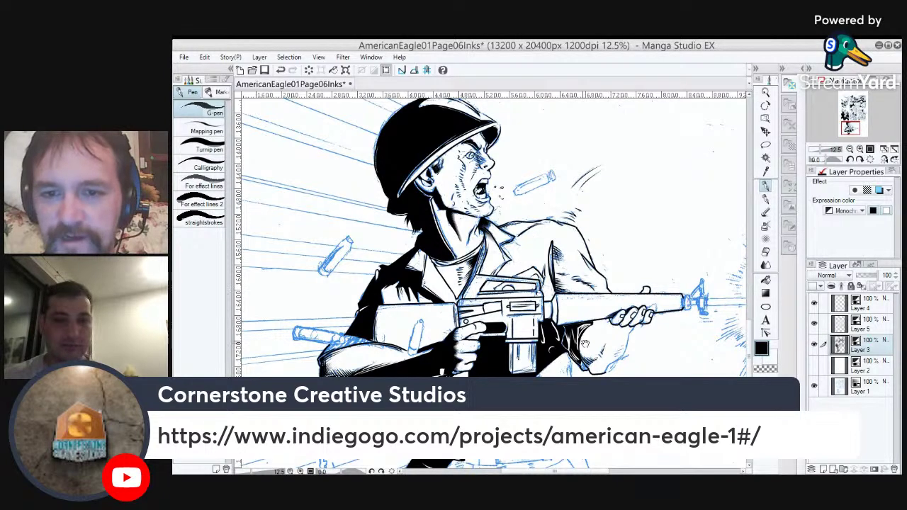
left_click_drag(546, 347, 525, 283)
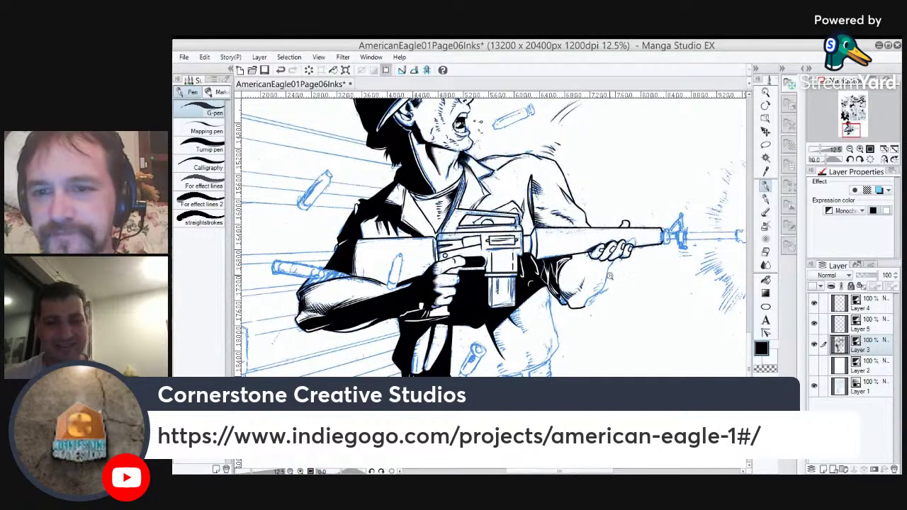
scroll(609, 276, "up", 3)
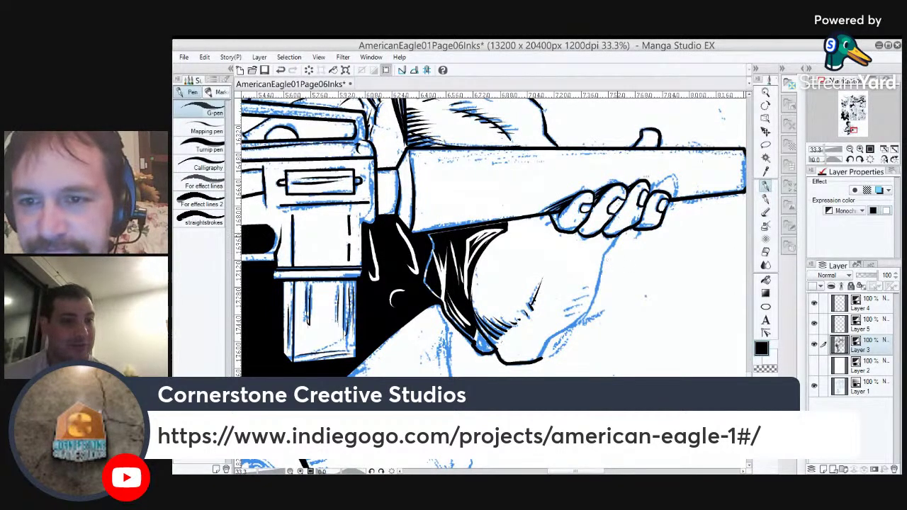
left_click_drag(617, 235, 603, 258)
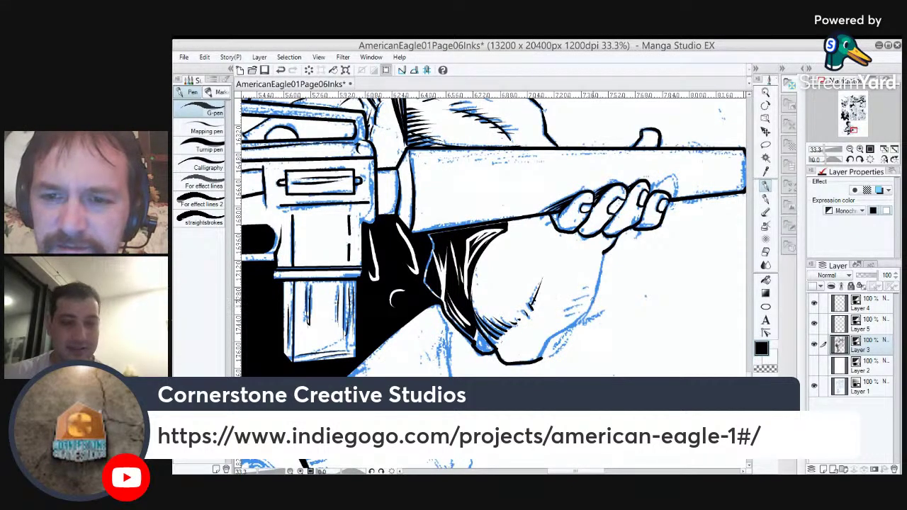
mouse_move(589, 309)
left_mouse_down()
mouse_move(551, 337)
mouse_move(537, 362)
mouse_move(510, 367)
mouse_move(481, 338)
mouse_move(489, 350)
left_mouse_up()
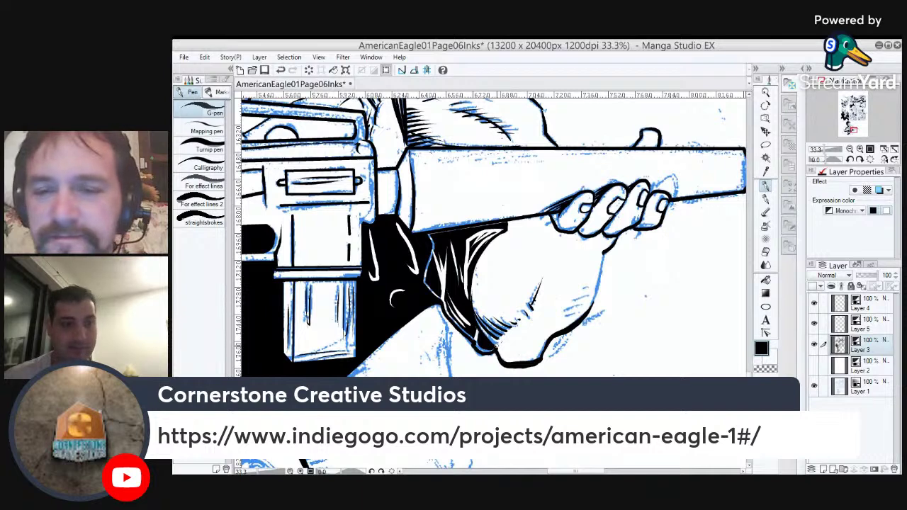
mouse_move(605, 255)
left_mouse_down()
mouse_move(587, 310)
mouse_move(603, 255)
left_mouse_up()
key("ctrl+z")
key("ctrl+z")
mouse_move(586, 314)
left_mouse_down()
mouse_move(603, 255)
mouse_move(602, 272)
left_mouse_up()
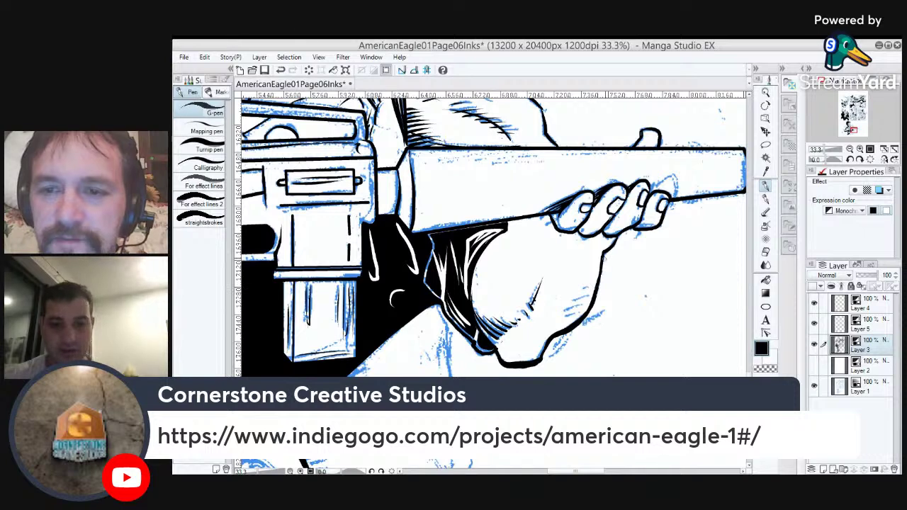
left_click_drag(616, 240, 604, 254)
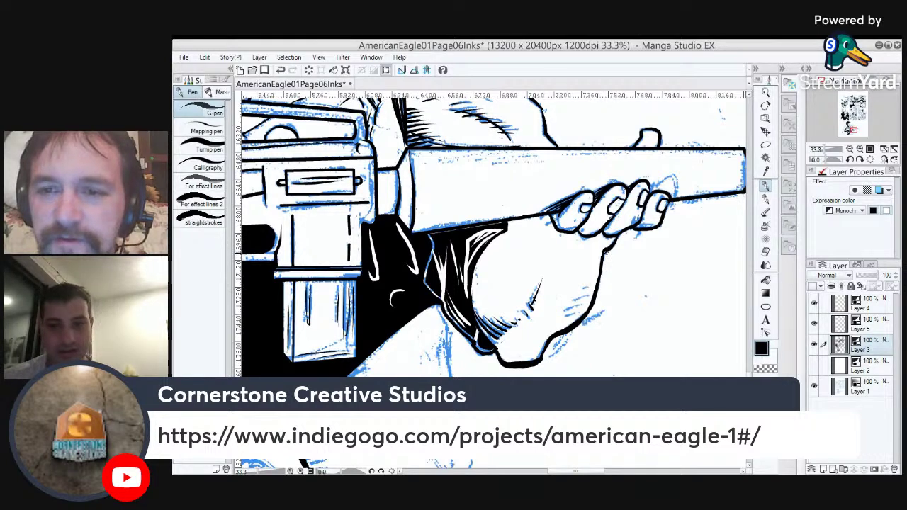
Add tapering hatching along both sides of the supporting forearm and short accent strokes where the hand meets the handguard.
mouse_move(565, 320)
left_mouse_down()
mouse_move(598, 290)
mouse_move(571, 302)
mouse_move(604, 268)
mouse_move(581, 290)
left_mouse_up()
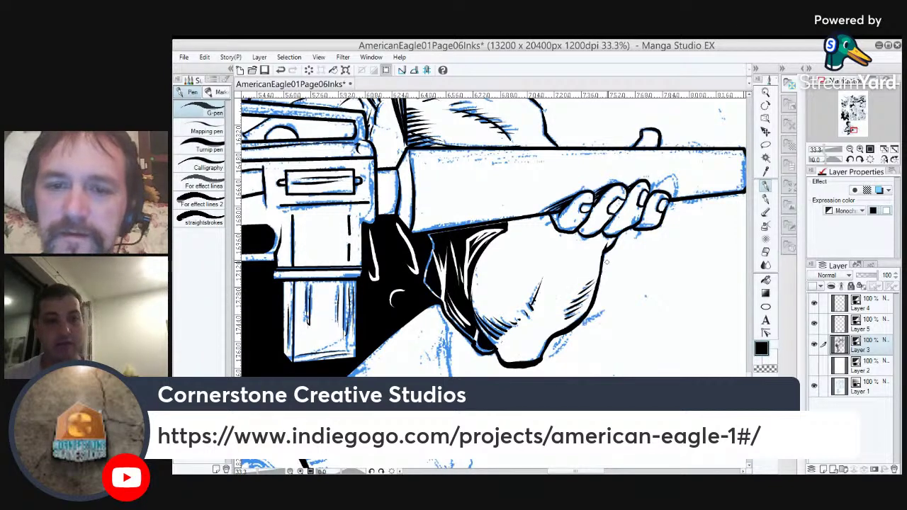
left_click_drag(476, 285, 488, 251)
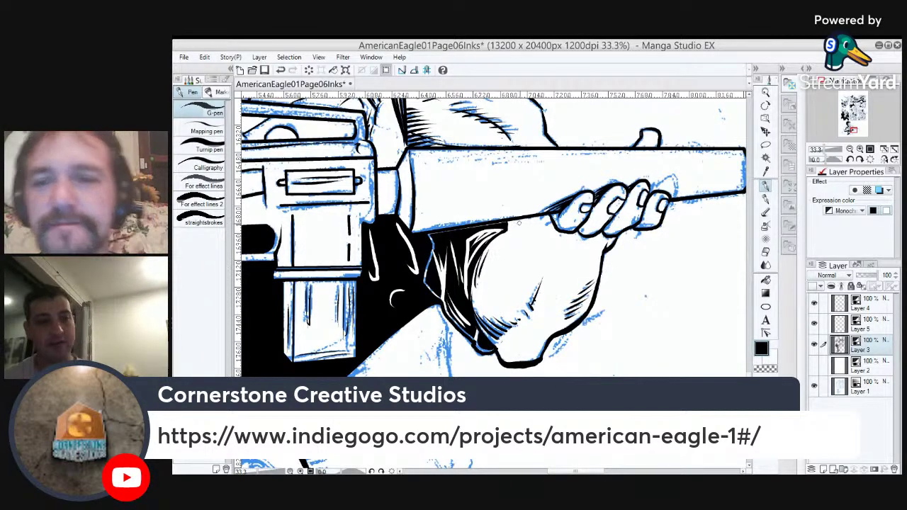
key("ctrl+z")
mouse_move(553, 219)
left_mouse_down()
mouse_move(533, 231)
mouse_move(545, 222)
left_mouse_up()
left_click_drag(550, 215, 538, 220)
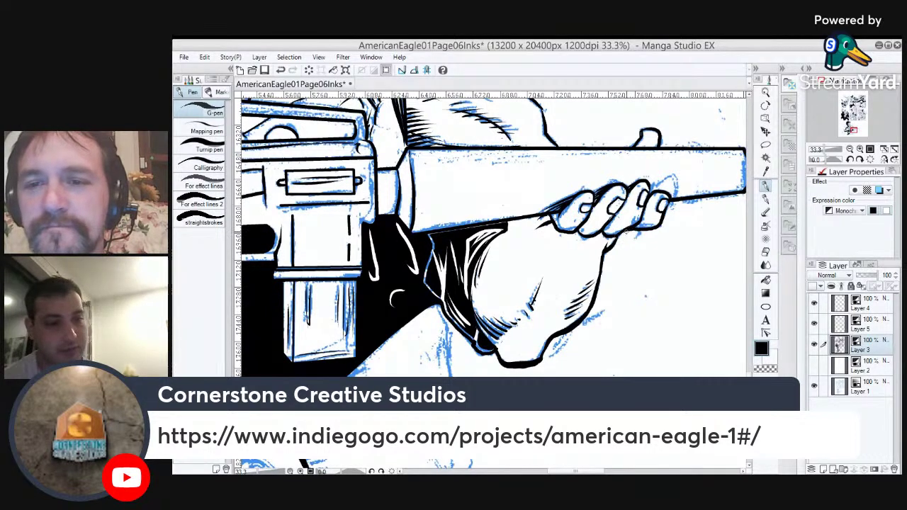
Ink the front end of the rifle's handguard so that its outline is fully closed.
left_click_drag(627, 232, 560, 273)
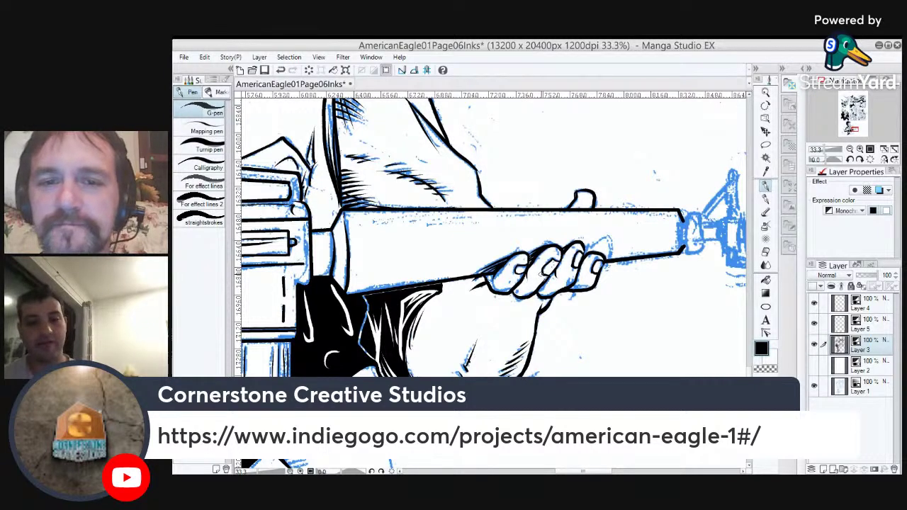
left_click_drag(562, 251, 639, 248)
key("w")
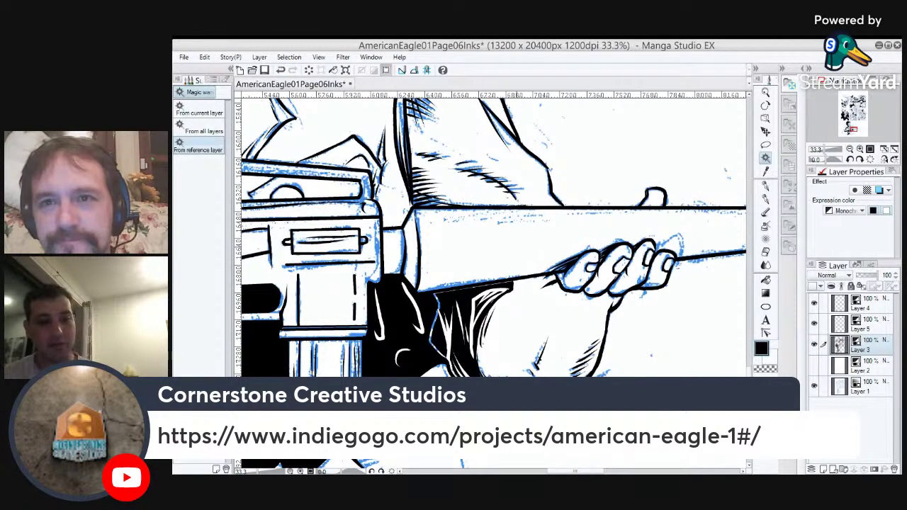
left_click(489, 244)
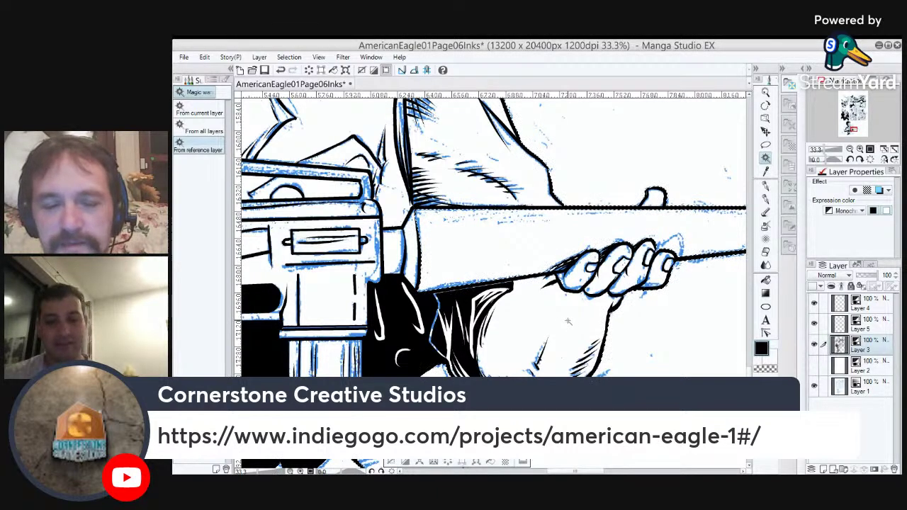
left_click_drag(570, 285, 474, 305)
key("ctrl+d")
key("p")
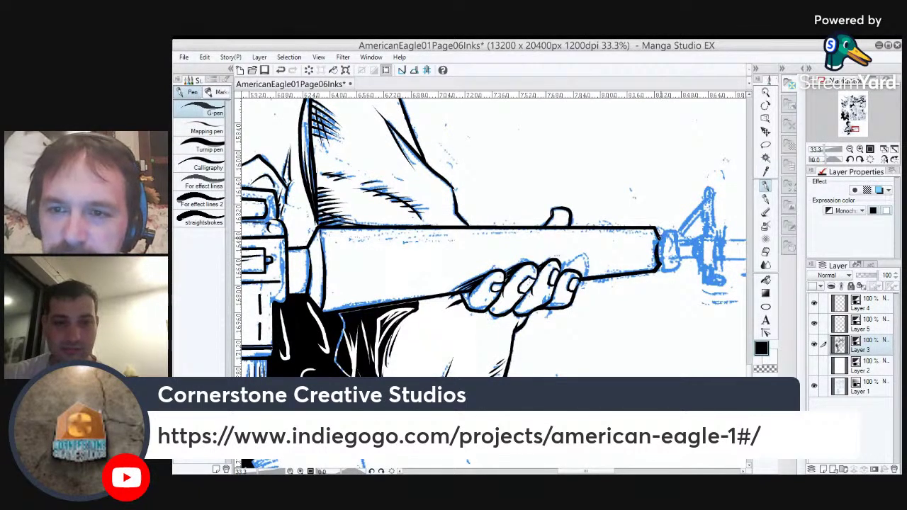
Select the handguard's enclosed interior with the Magic wand, including the narrow gaps between the ink lines beside the fingers.
key("w")
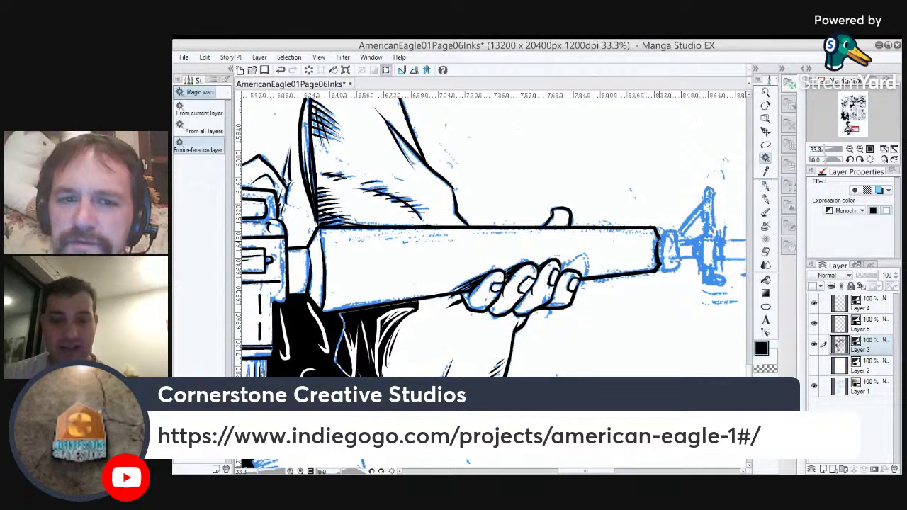
left_click(610, 255)
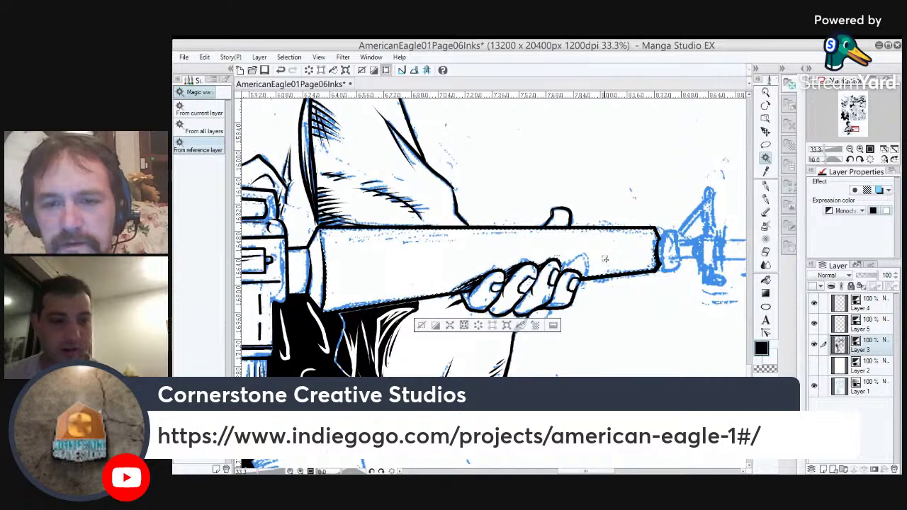
left_click_drag(483, 276, 523, 284)
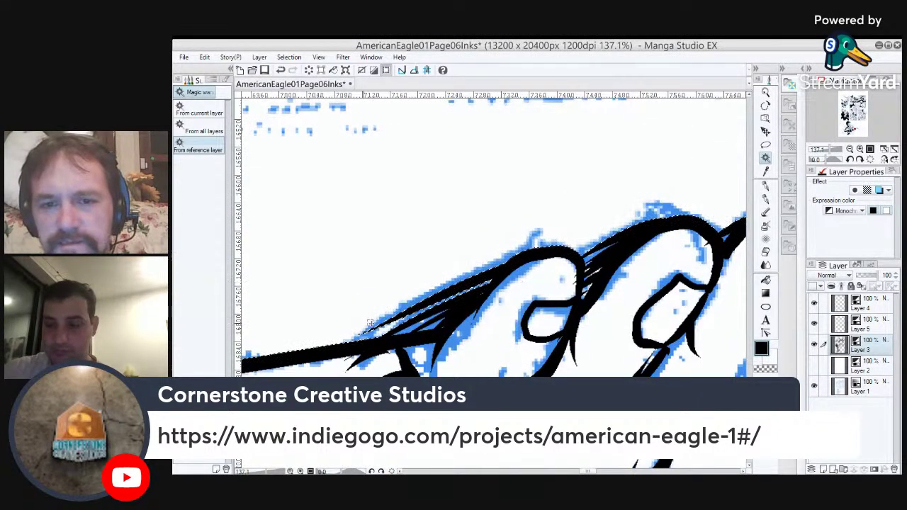
left_click_drag(313, 340, 583, 265)
scroll(576, 282, "down", 4)
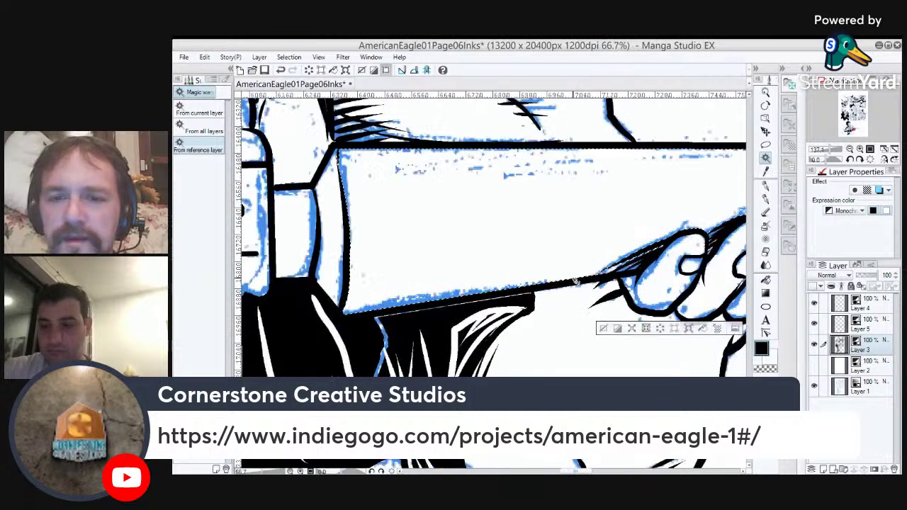
scroll(578, 268, "down", 2)
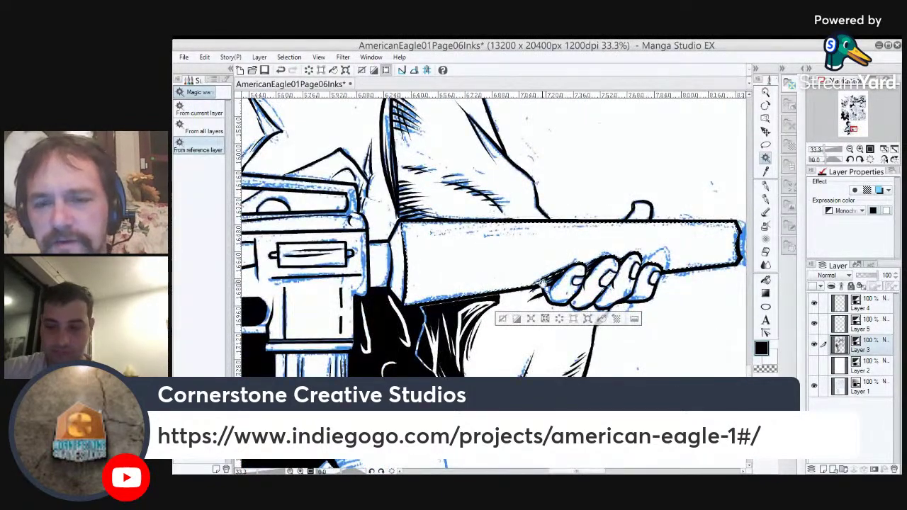
left_click_drag(553, 280, 514, 288)
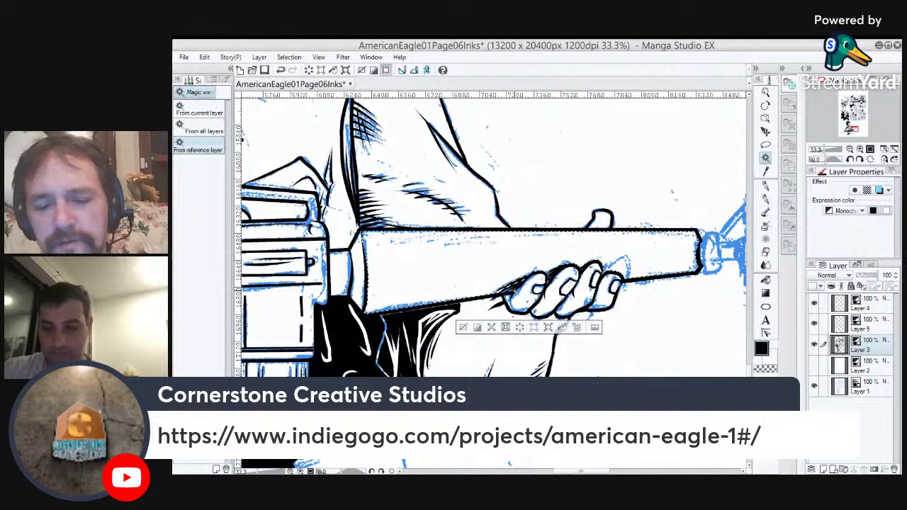
Shade the selected handguard with the custom new hatching brush, dark along both long edges with a lighter band between, and deselect.
key("b")
key("b")
key("b")
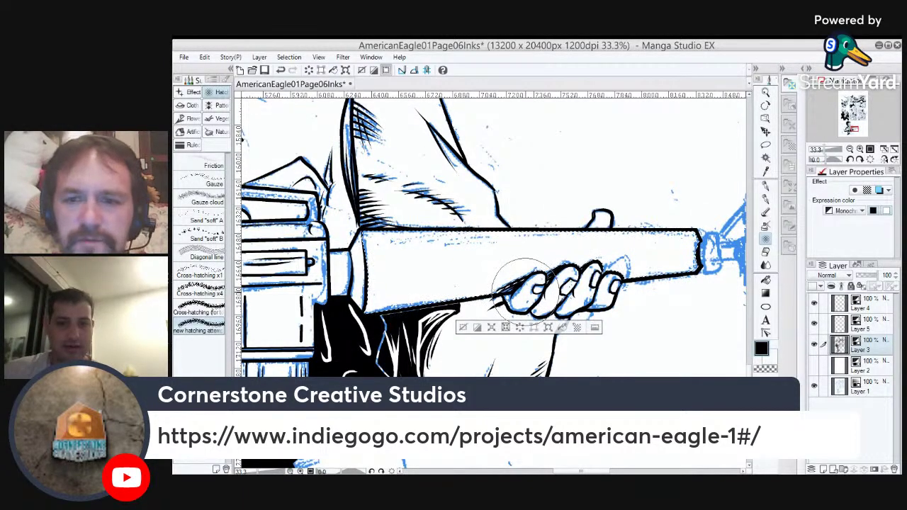
left_click_drag(706, 261, 280, 318)
key("ctrl+z")
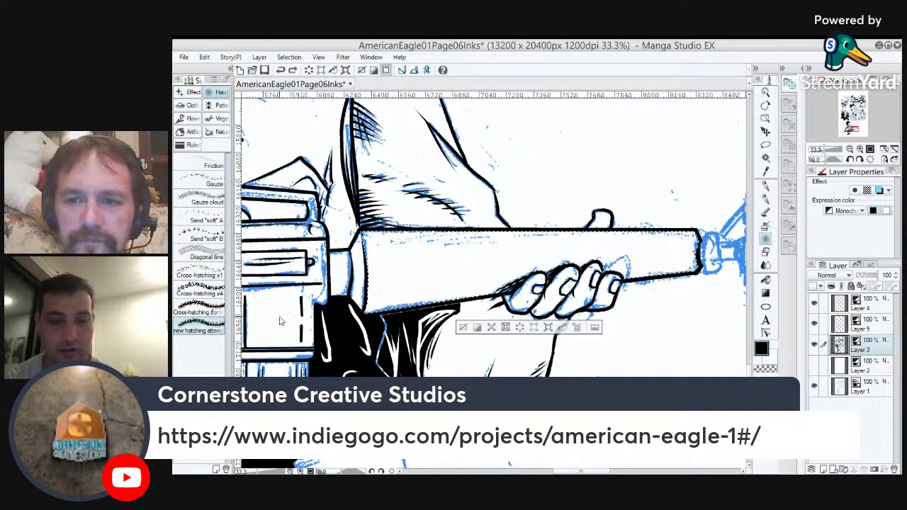
mouse_move(708, 267)
left_mouse_down()
mouse_move(462, 286)
mouse_move(278, 317)
left_mouse_up()
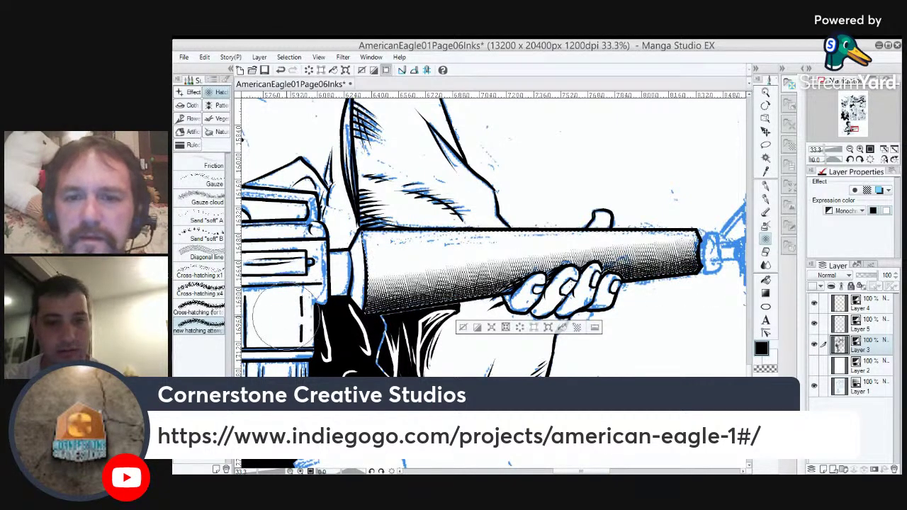
key("ctrl+z")
mouse_move(709, 275)
left_mouse_down()
mouse_move(521, 270)
mouse_move(282, 303)
left_mouse_up()
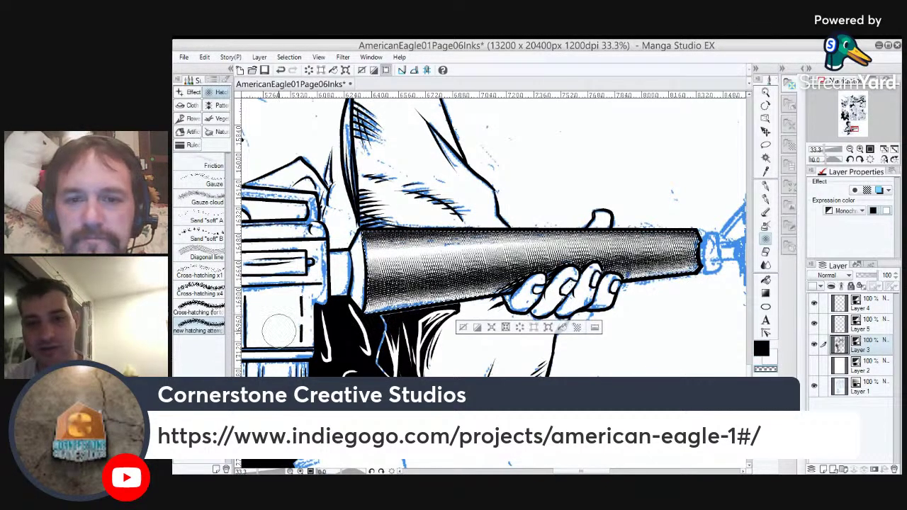
key("ctrl+d")
Show Layer 2 to hide the blue pencils, inspect the handguard's hatching in clean ink, and hide that layer again.
key("ctrl+minus")
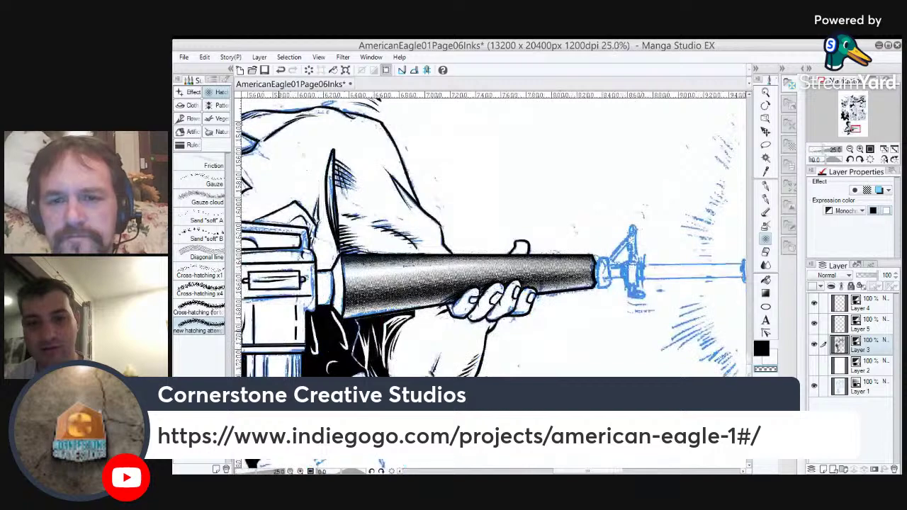
left_click(815, 365)
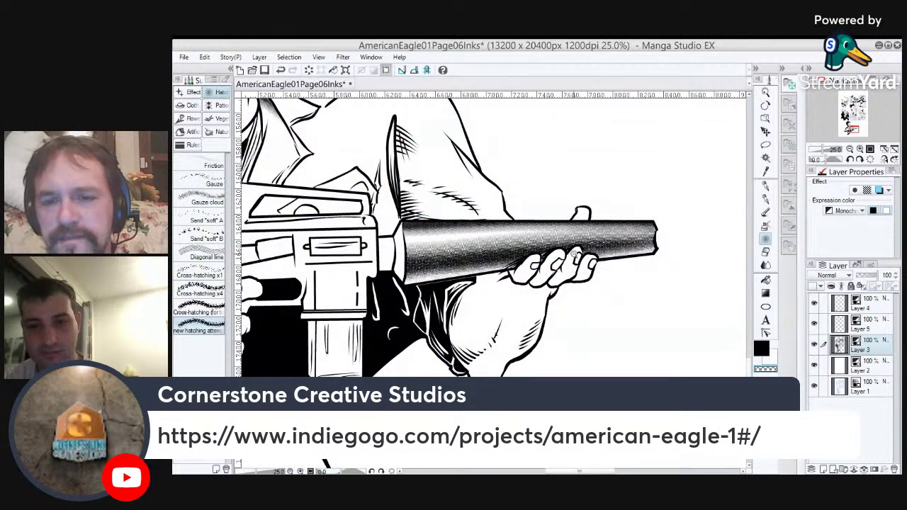
scroll(575, 255, "up", 2)
left_click_drag(467, 276, 532, 280)
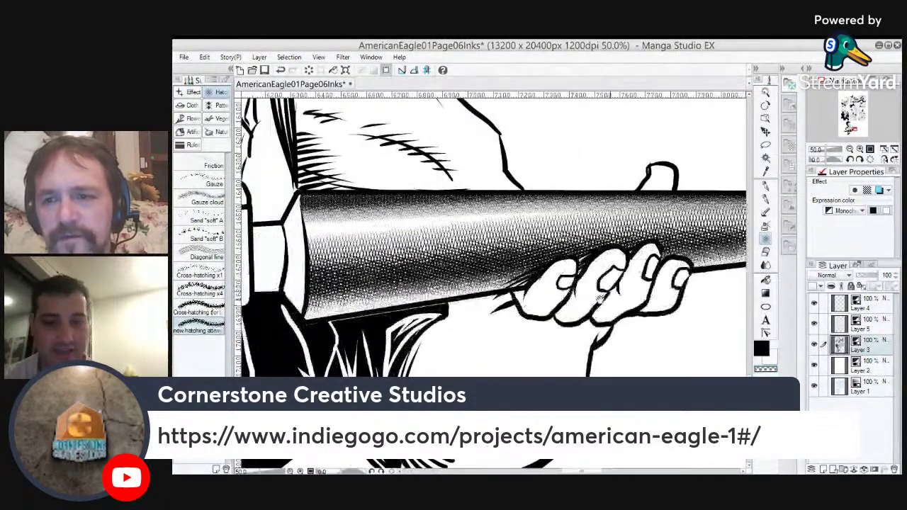
left_click(815, 363)
scroll(521, 305, "left", 5)
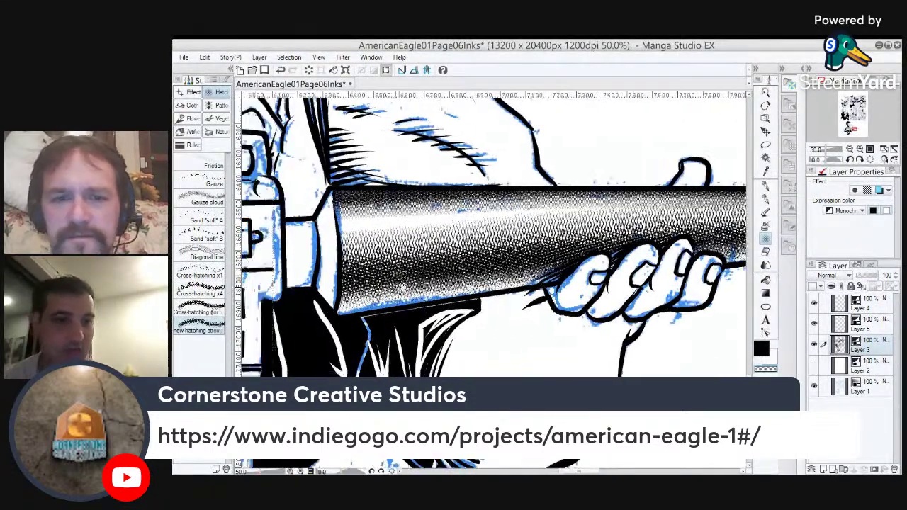
Select the hatched handguard with the Magic wand, copy it onto a new layer above Layer 3, and make Layer 3 active.
left_click_drag(523, 304, 536, 312)
left_click(765, 158)
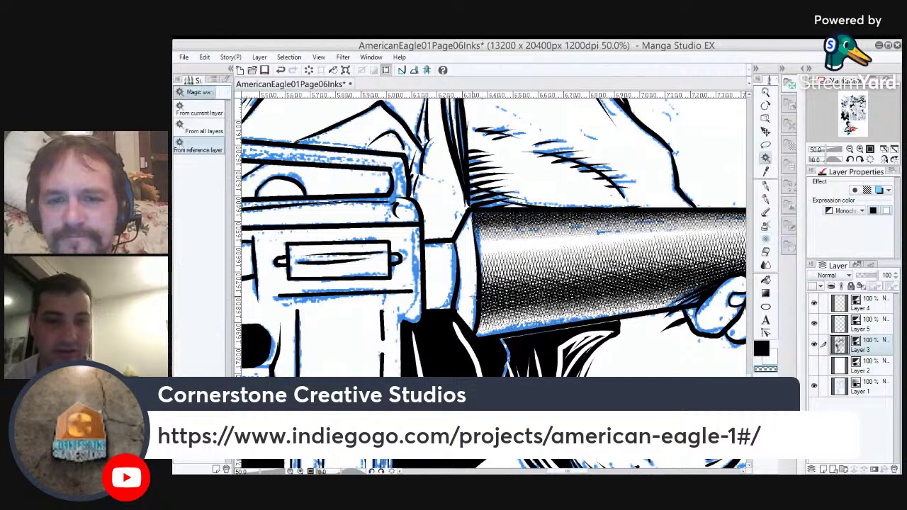
left_click(618, 303)
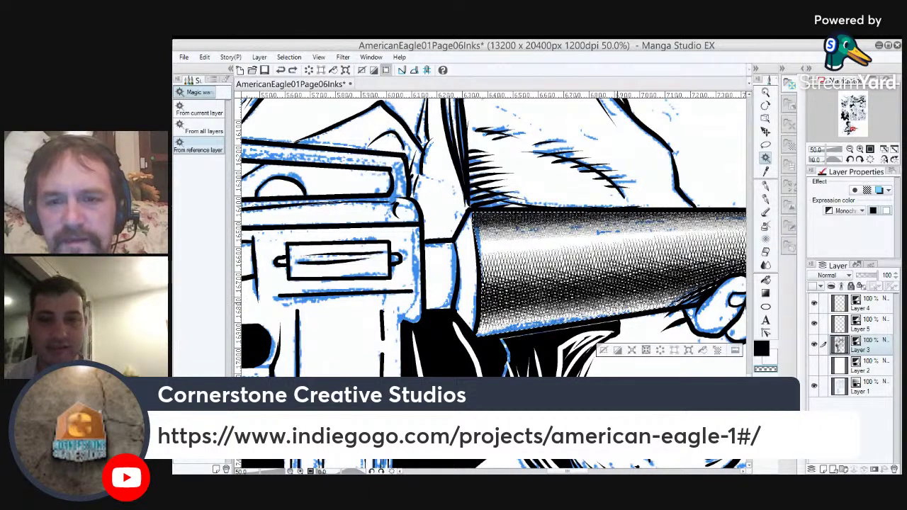
key("ctrl+c")
key("ctrl+v")
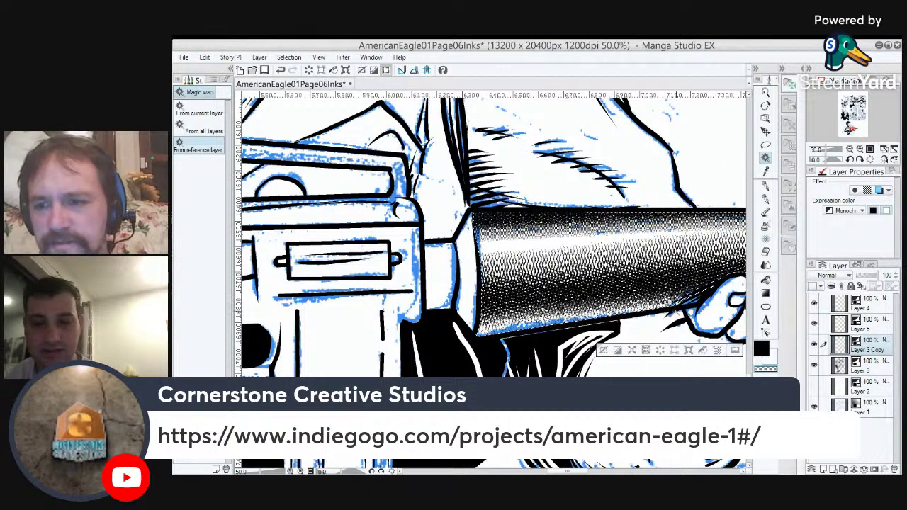
left_click(856, 365)
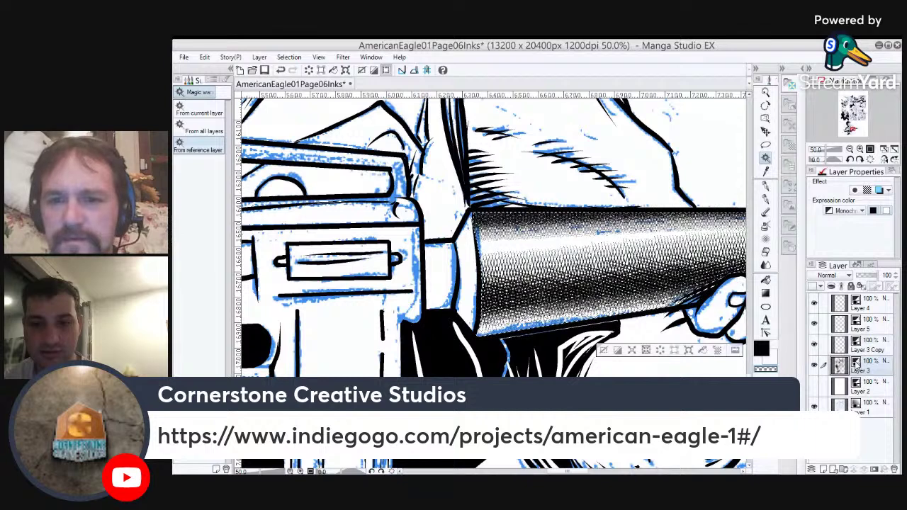
left_click(814, 344)
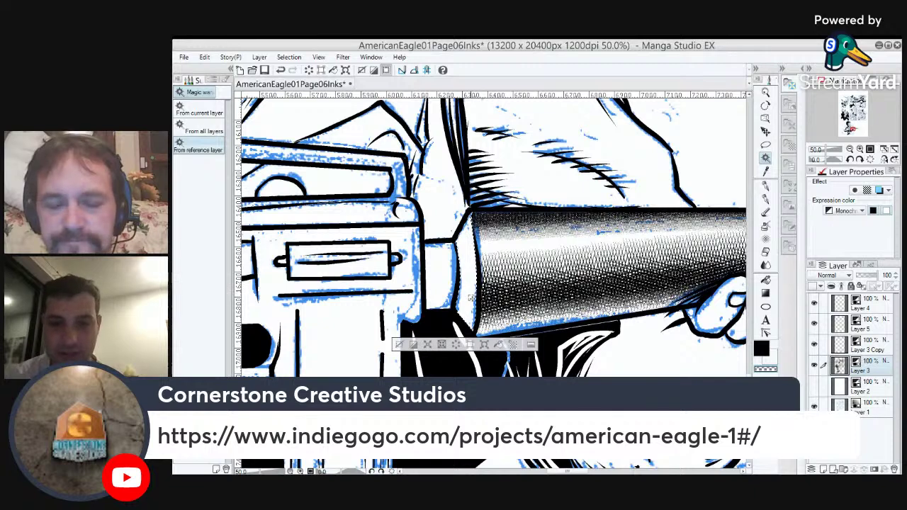
Shade the tapered ring at the handguard's rear end on Layer 3 Copy with the custom new hatching brush.
left_click(861, 345)
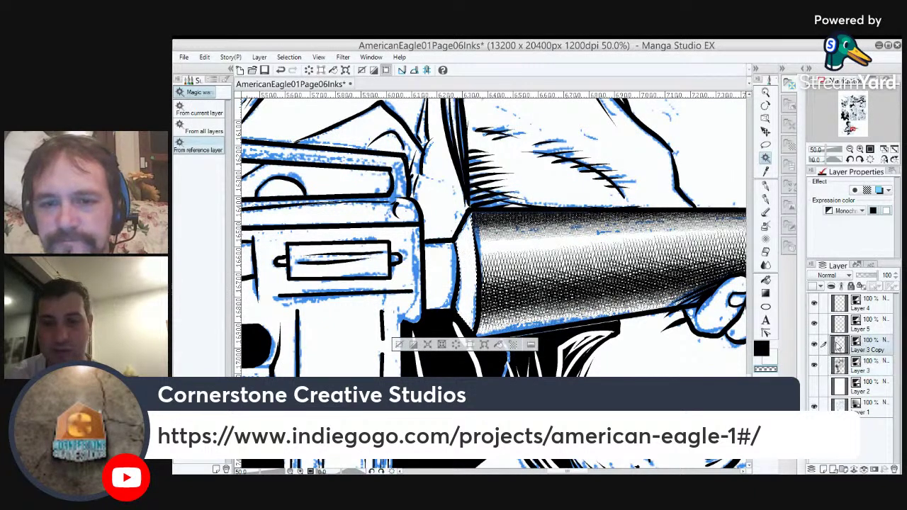
left_click(765, 225)
key("b")
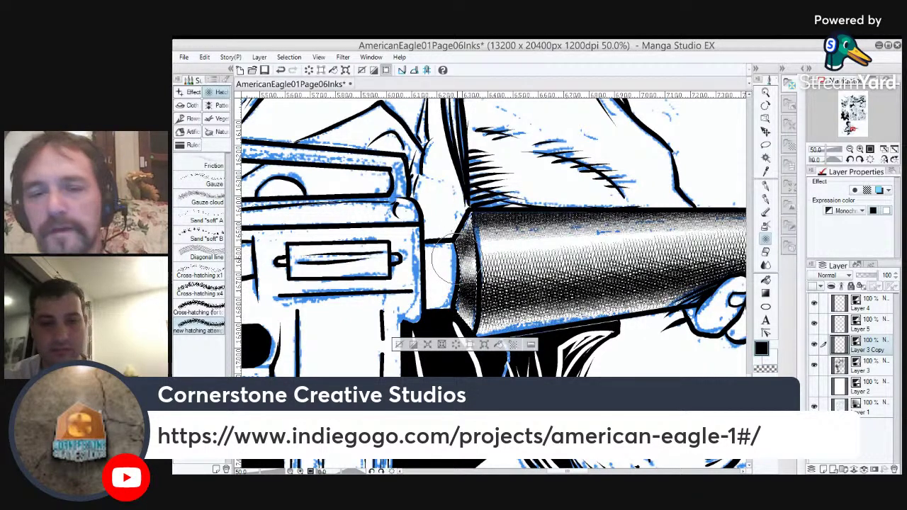
Select the short collar between the receiver and the handguard with the Magic wand on Layer 3 and shade it with the new hatching brush.
left_click(861, 365)
key("w")
left_click(441, 281)
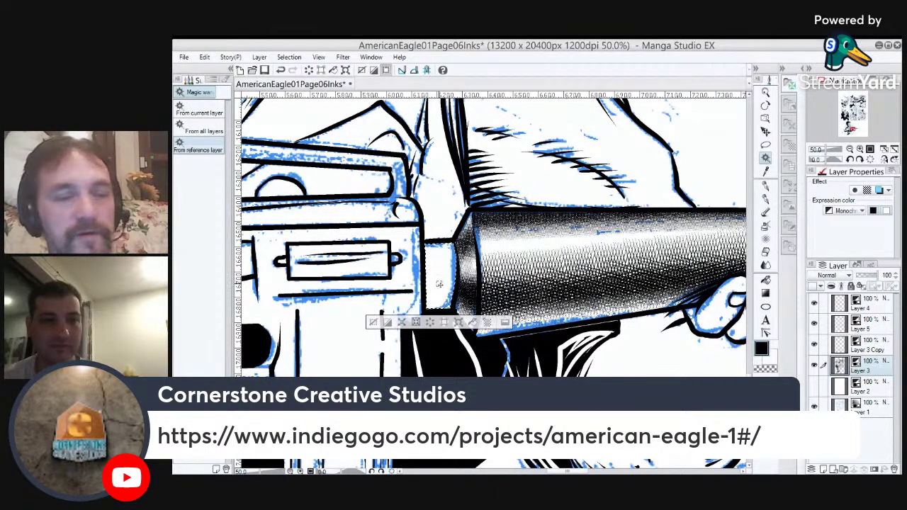
key("b")
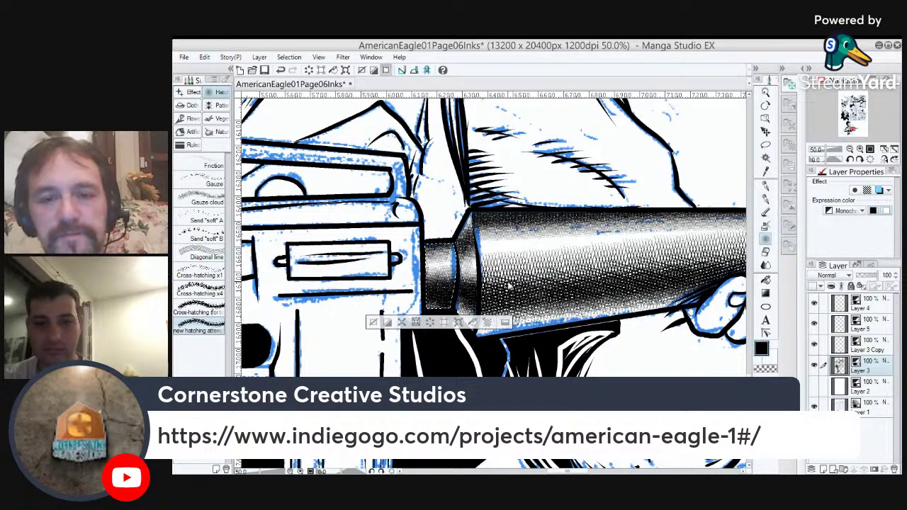
Copy the hatched collar onto a new layer, merge it into Layer 3 Copy, make Layer 3 active again, and clear the selection.
key("ctrl+d")
key("ctrl+z")
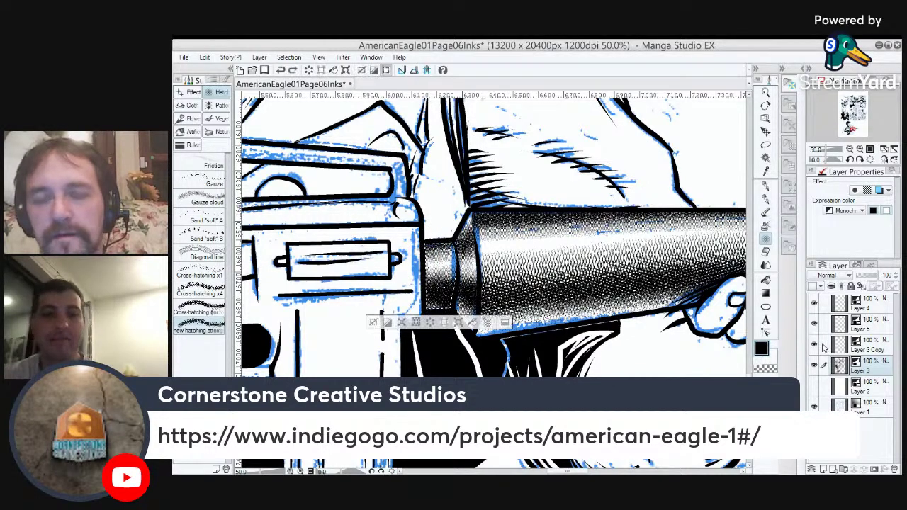
left_click(869, 347)
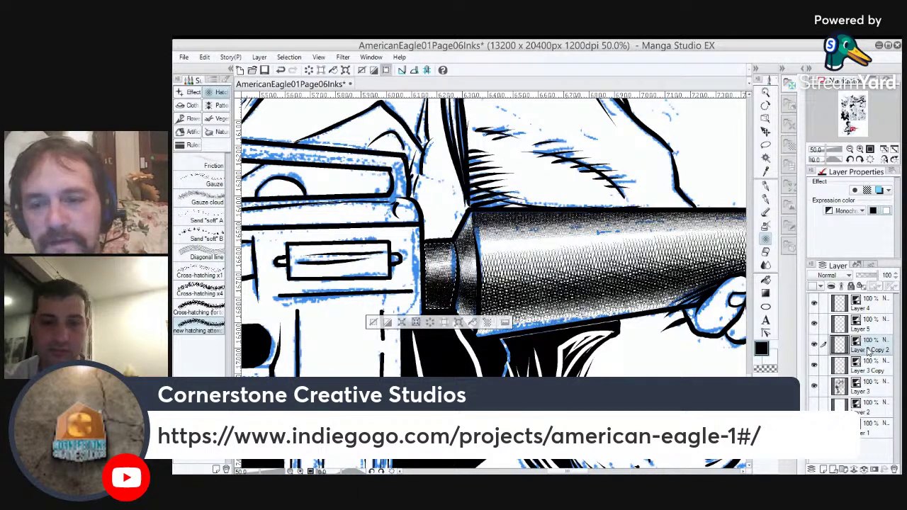
left_click(866, 367)
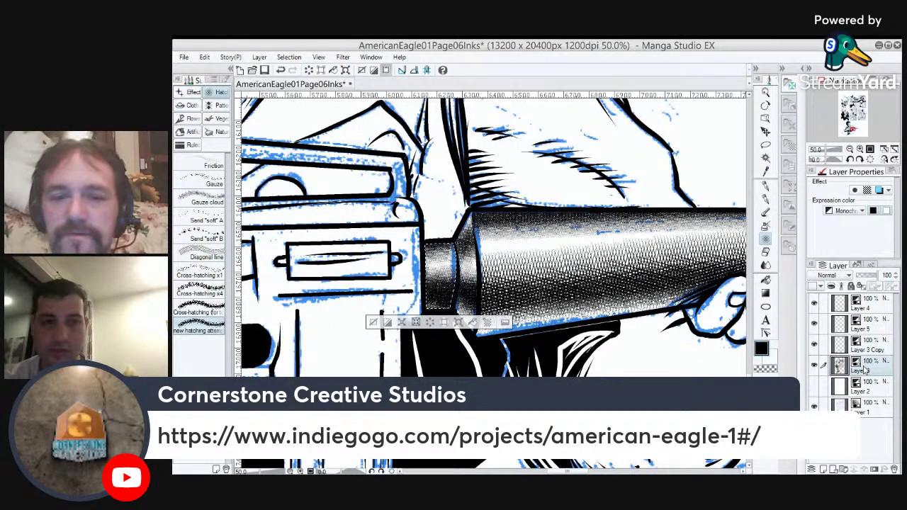
key("ctrl+d")
Ink the two long straight sides of the shell casing in front of the rifle stock with the G-pen.
key("ctrl+minus")
key("ctrl+minus")
key("ctrl+minus")
key("ctrl+minus")
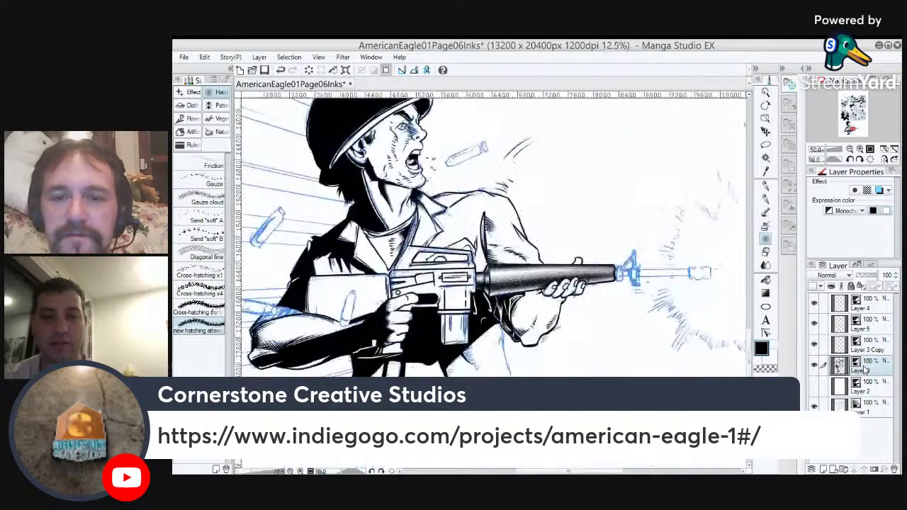
left_click(370, 301, "ctrl")
left_click(370, 301, "ctrl")
left_click_drag(370, 300, 494, 321)
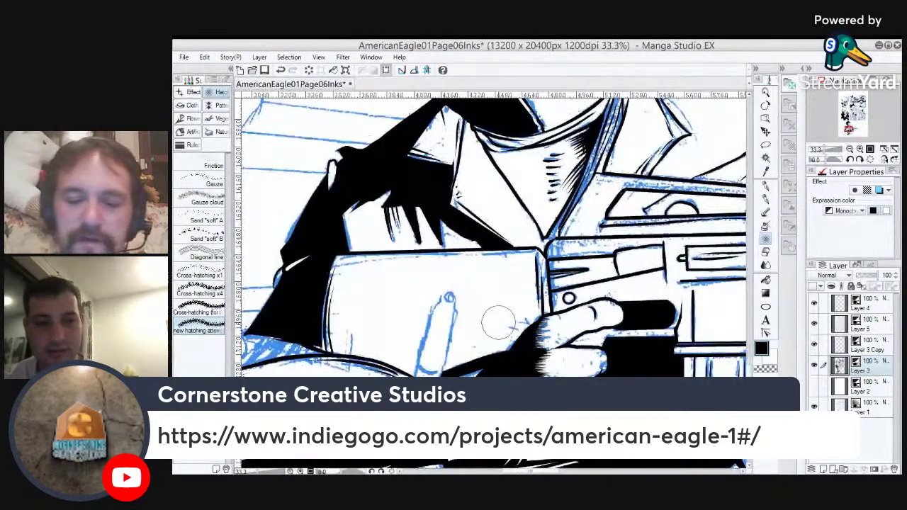
key("p")
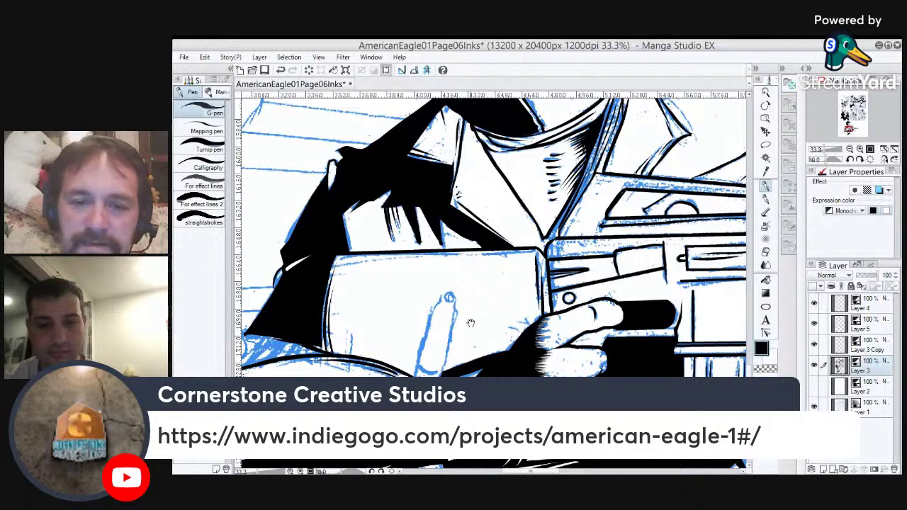
left_click_drag(471, 323, 502, 269)
left_click_drag(473, 326, 487, 257)
key("ctrl+z")
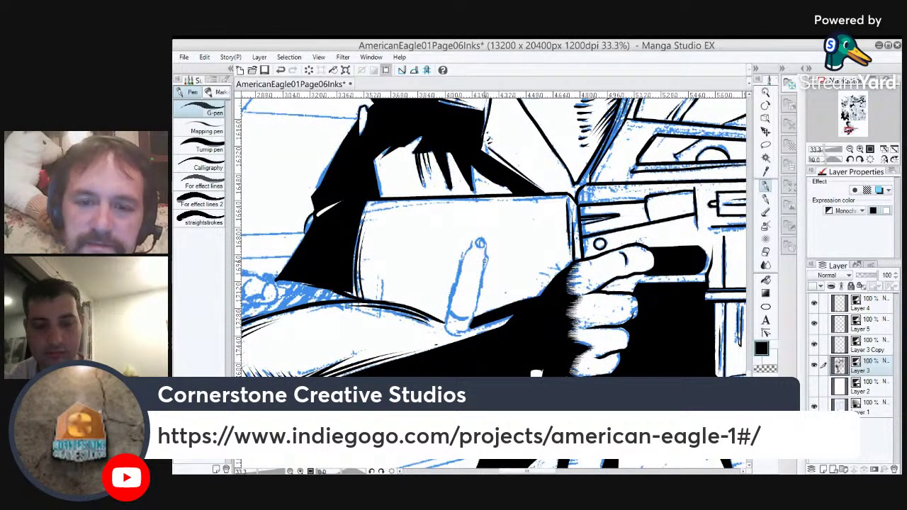
left_click_drag(470, 327, 486, 260)
key("ctrl+z")
left_click_drag(469, 327, 487, 260)
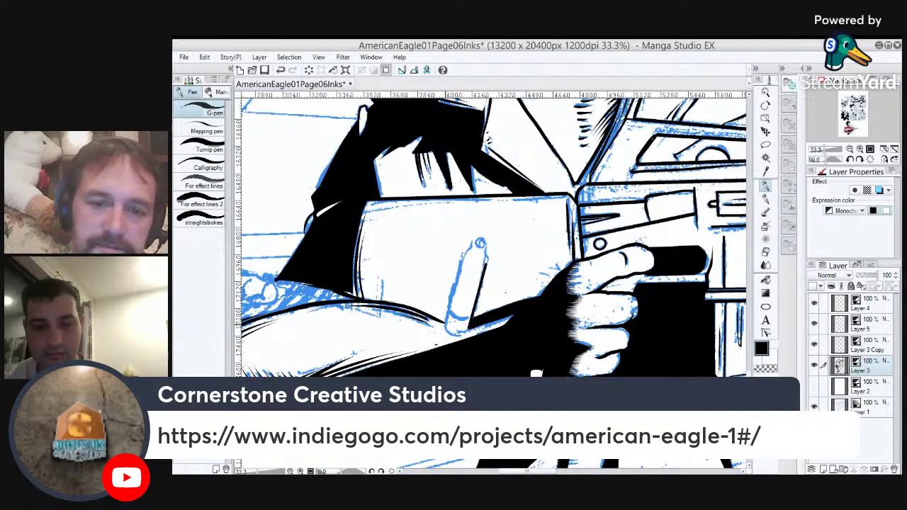
left_click_drag(445, 325, 464, 260)
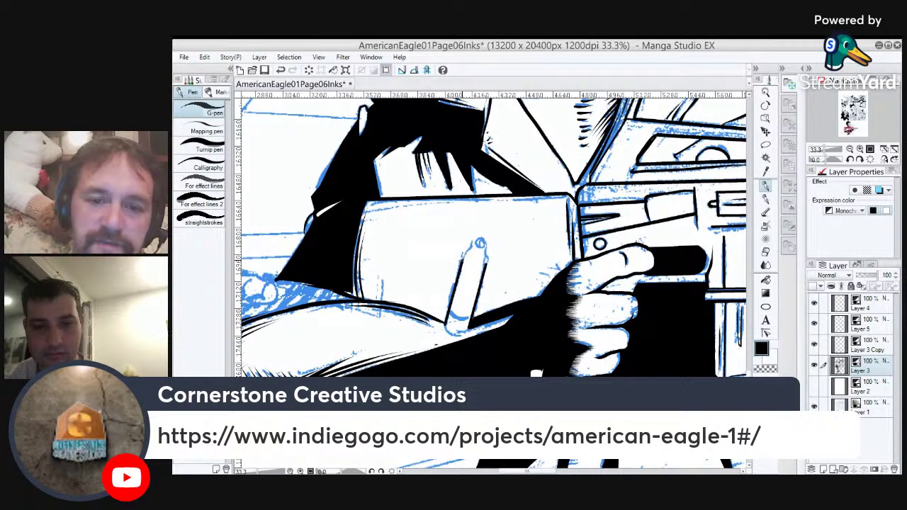
Ink the casing's rounded lower end to join its two sides, and add the curved rim line just above it.
left_click_drag(446, 324, 465, 334)
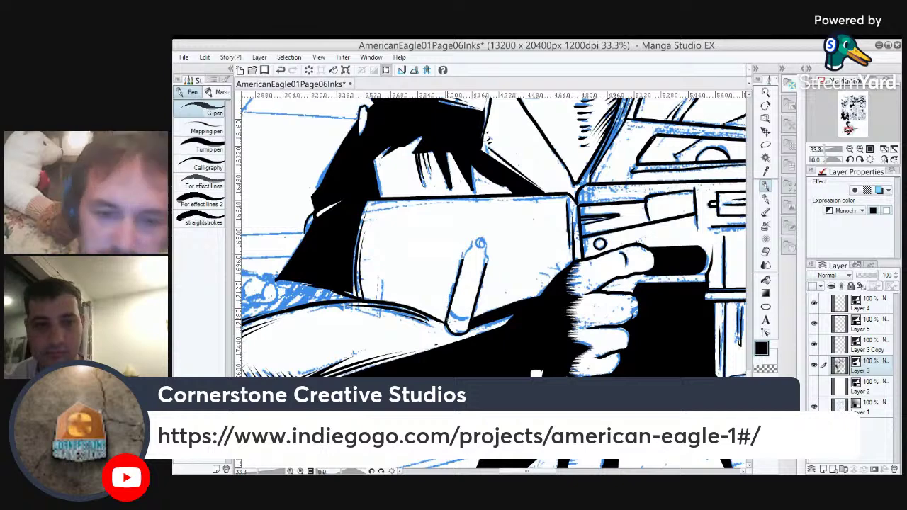
scroll(500, 322, "up", 3)
key("ctrl+z")
left_click_drag(481, 328, 586, 227)
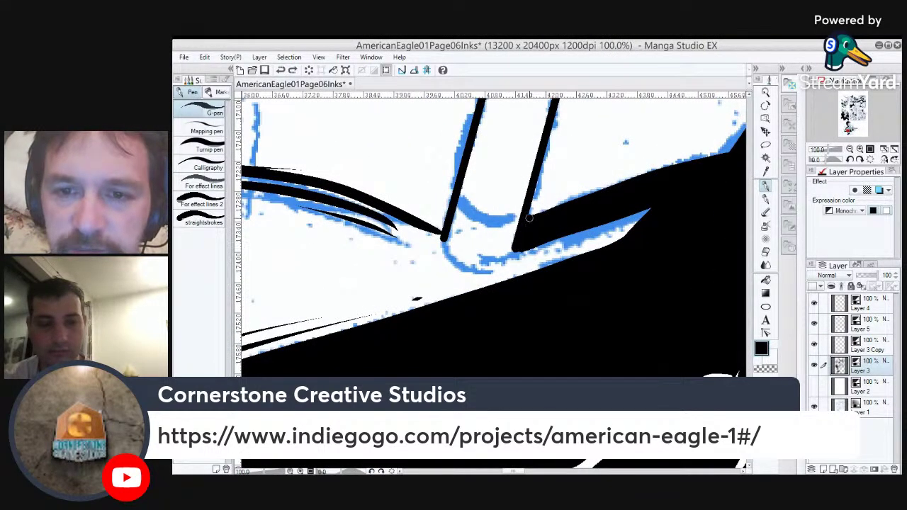
mouse_move(516, 245)
left_mouse_down()
mouse_move(479, 271)
mouse_move(445, 233)
mouse_move(453, 260)
mouse_move(509, 255)
mouse_move(487, 271)
mouse_move(458, 266)
left_mouse_up()
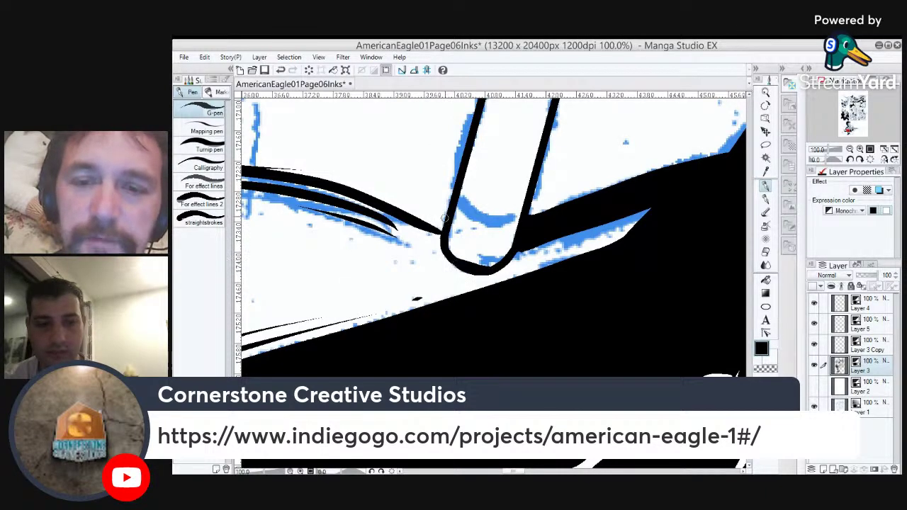
left_click_drag(517, 251, 505, 303)
left_click_drag(442, 248, 504, 267)
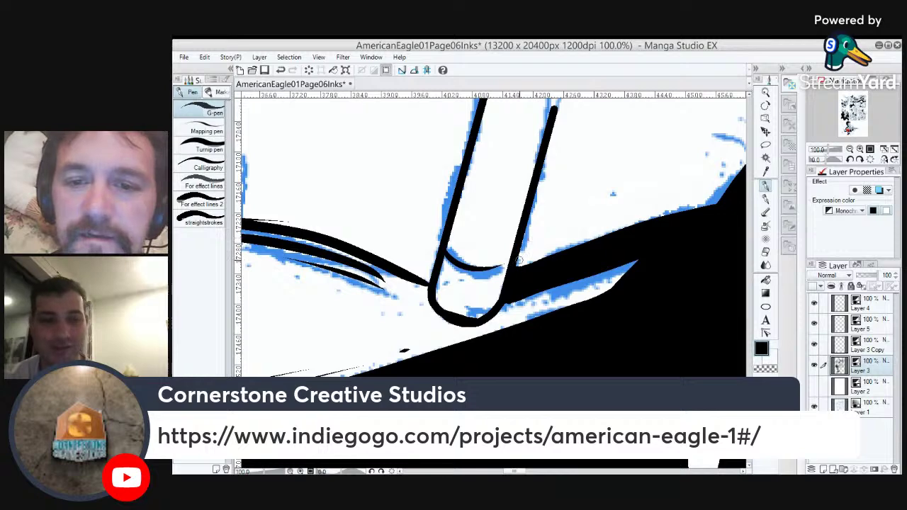
Ink the casing's narrowed neck and rounded tip, with the small circular opening inside it.
left_click_drag(543, 225, 503, 359)
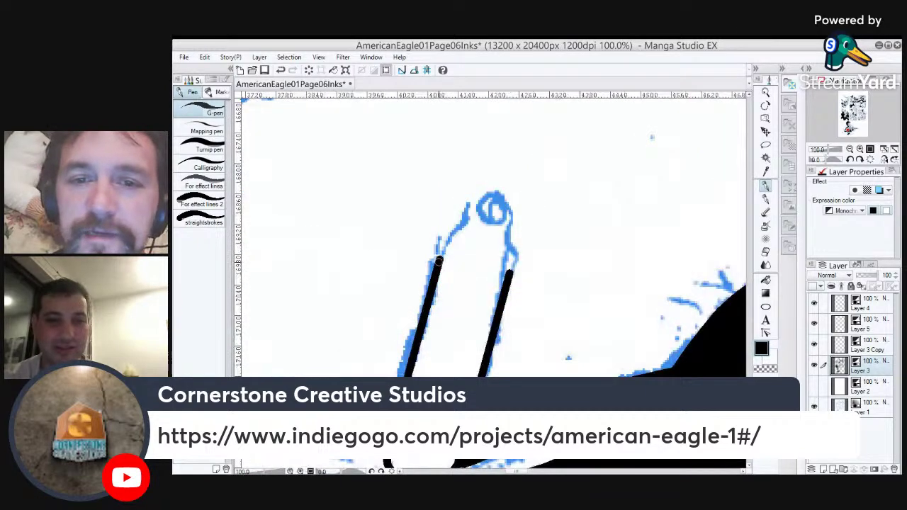
left_click_drag(438, 265, 487, 198)
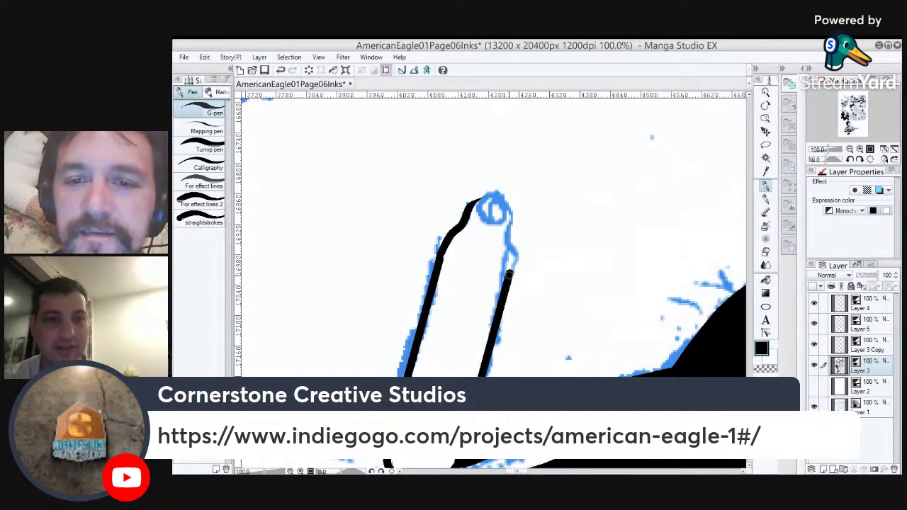
mouse_move(509, 274)
left_mouse_down()
mouse_move(506, 204)
mouse_move(465, 217)
mouse_move(488, 201)
mouse_move(482, 206)
left_mouse_up()
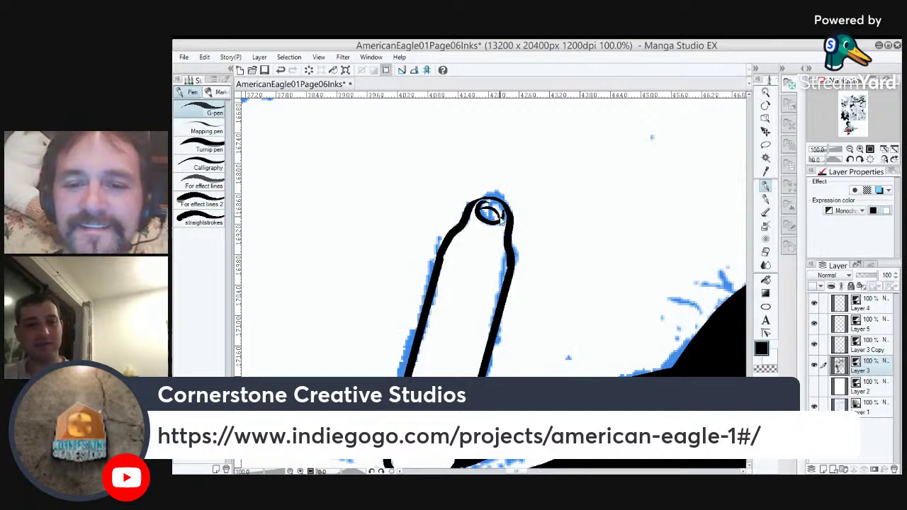
scroll(501, 214, "down", 3)
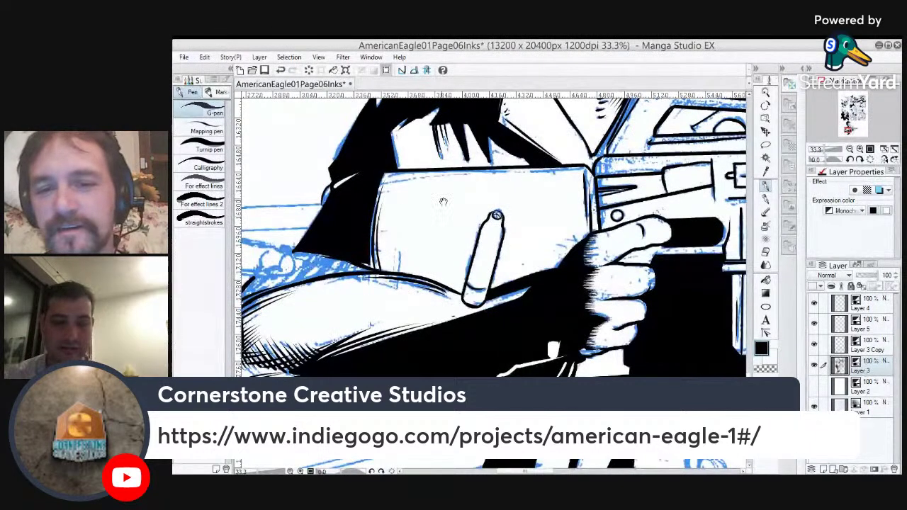
Hatch the shadowed edges of the two light strips below the trigger hand's wrist with the inkhatch 3 brush.
left_click_drag(425, 272, 526, 242)
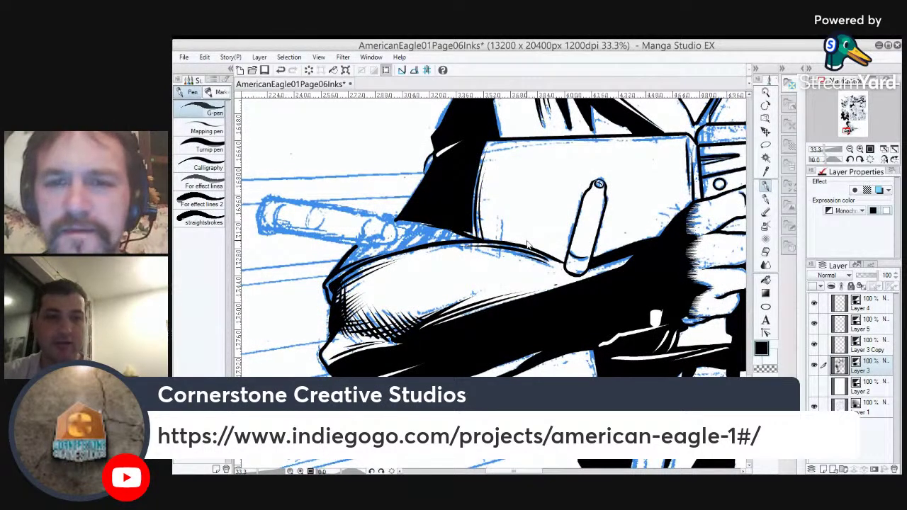
scroll(527, 244, "down", 3)
left_click_drag(608, 233, 506, 245)
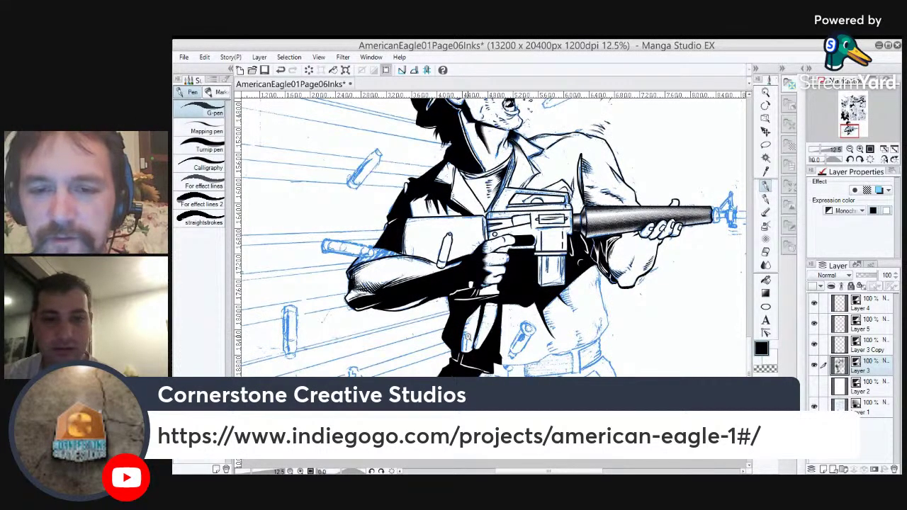
scroll(467, 337, "up", 3)
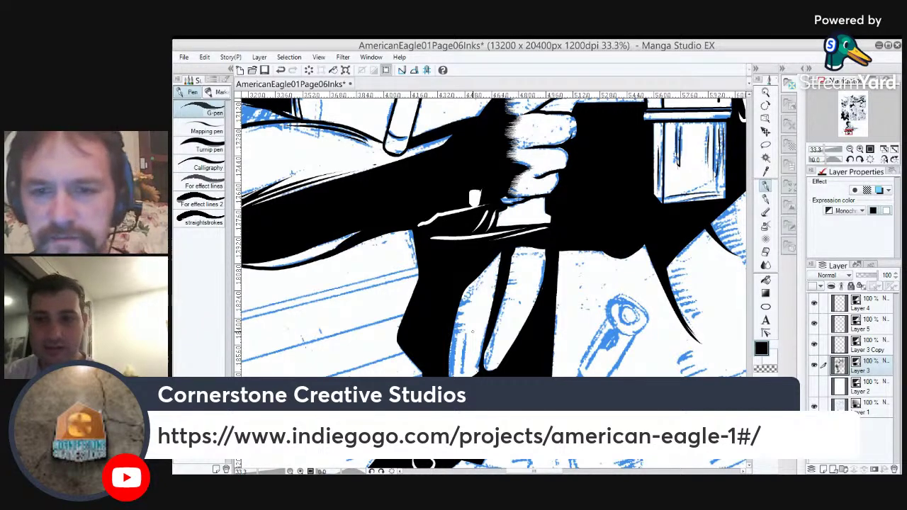
key("b")
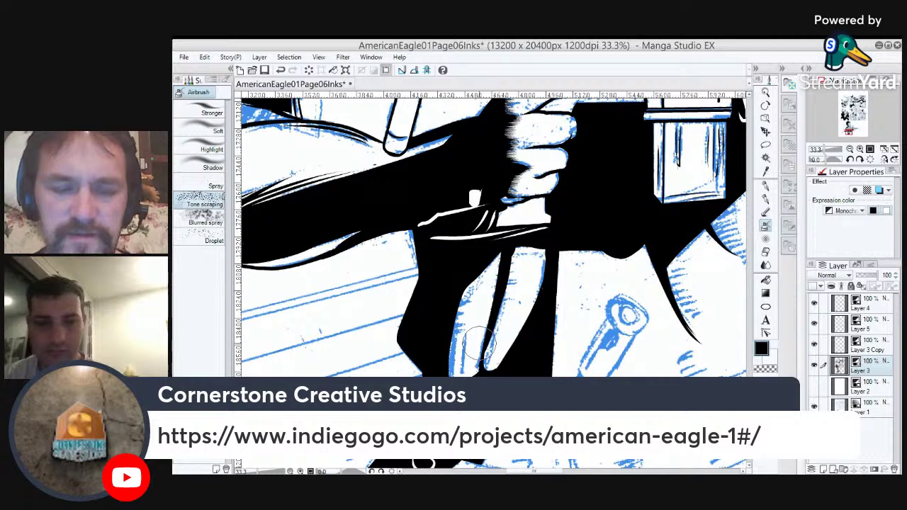
key("b")
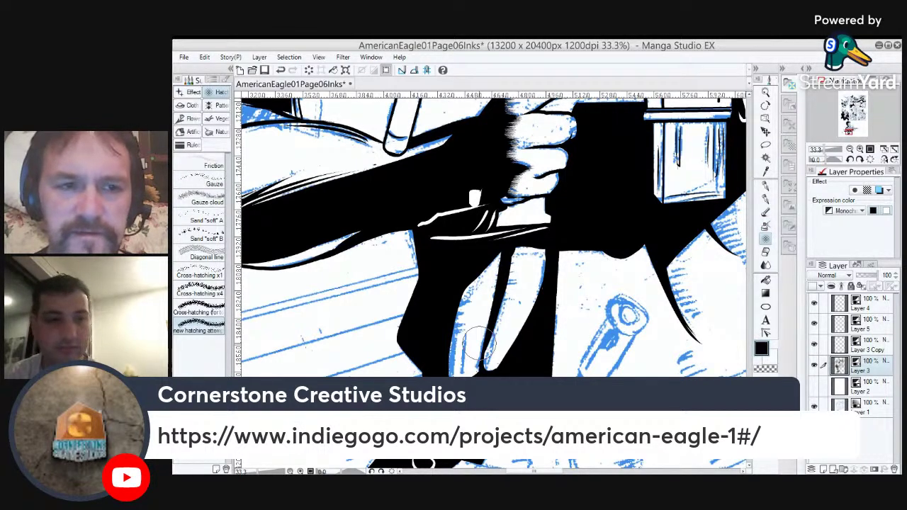
key("b")
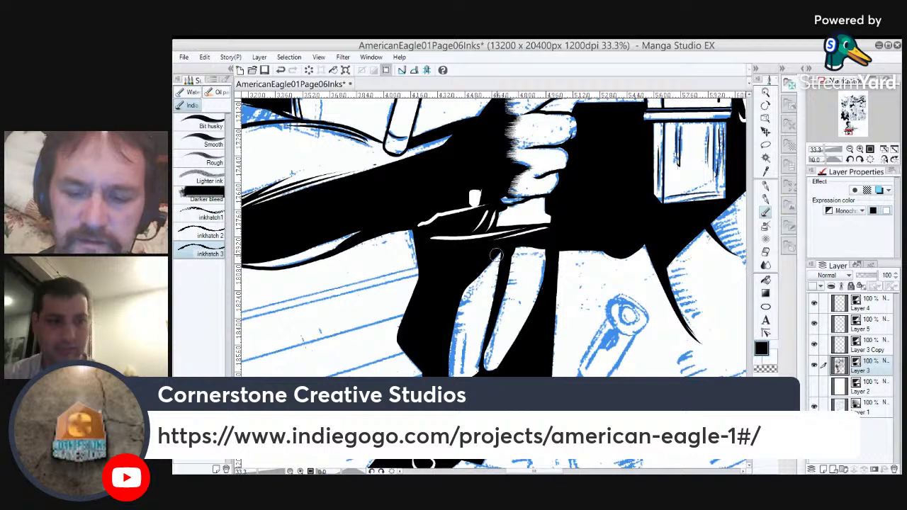
mouse_move(496, 249)
left_mouse_down()
mouse_move(466, 297)
mouse_move(453, 375)
left_mouse_up()
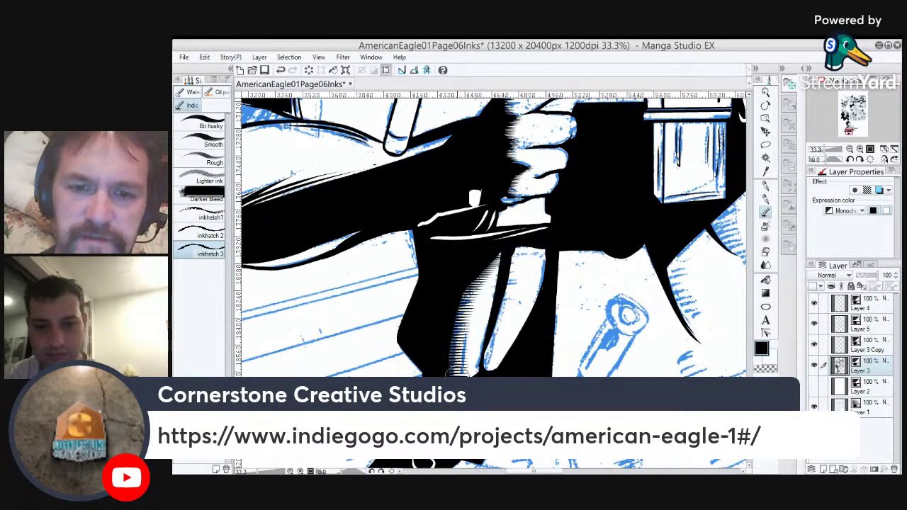
left_click_drag(524, 248, 493, 374)
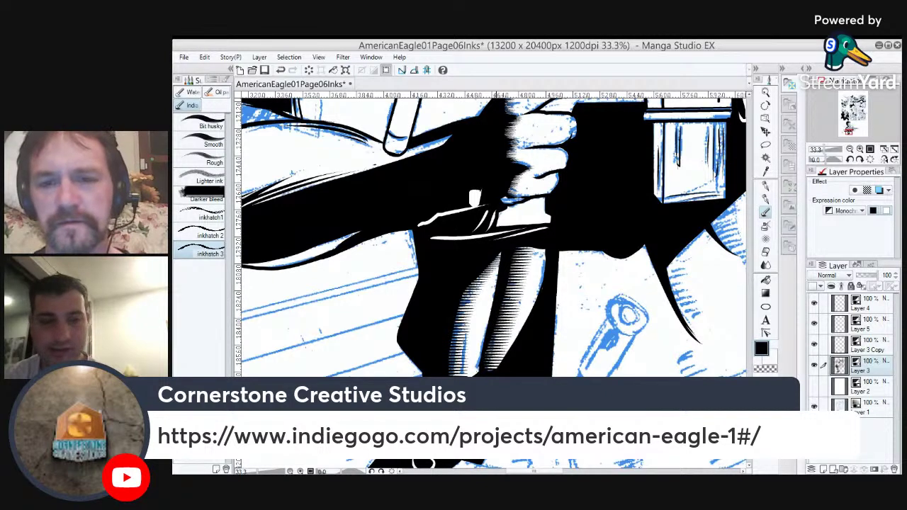
Lasso a narrow area beside the black shirt fold below the magazine and hatch its shadow edge with the inkhatch 3 brush.
scroll(495, 392, "down", 3)
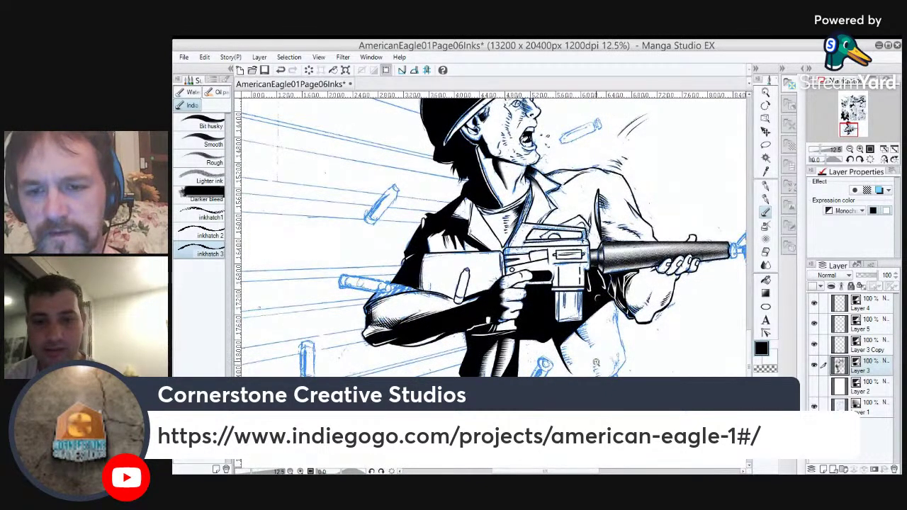
key("ctrl+plus")
key("ctrl+plus")
key("ctrl+plus")
key("m")
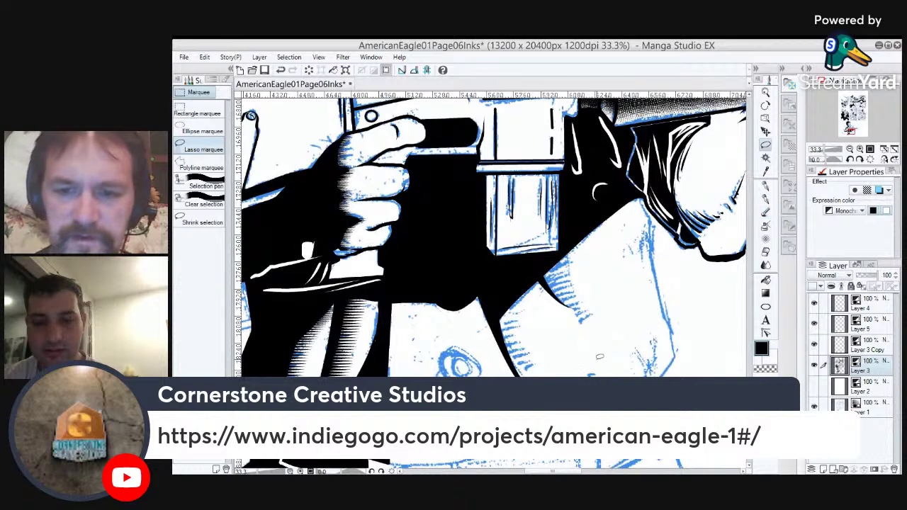
mouse_move(550, 377)
left_mouse_down()
mouse_move(529, 284)
mouse_move(499, 330)
mouse_move(519, 377)
left_mouse_up()
key("p")
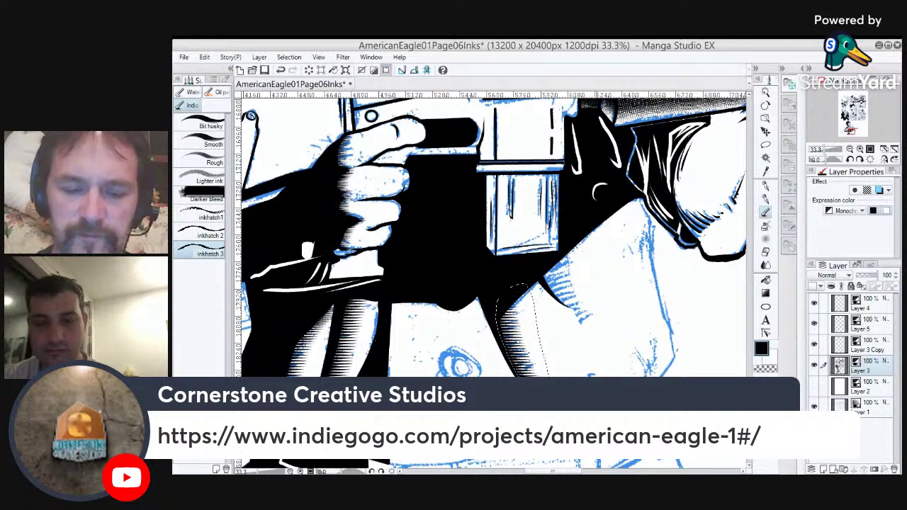
Lasso the wedge-shaped fold above the previous hatching, beside the black torso shadow, and fill it with inkhatch 3 hatching.
key("m")
left_click_drag(576, 231, 587, 318)
left_click_drag(540, 272, 587, 227)
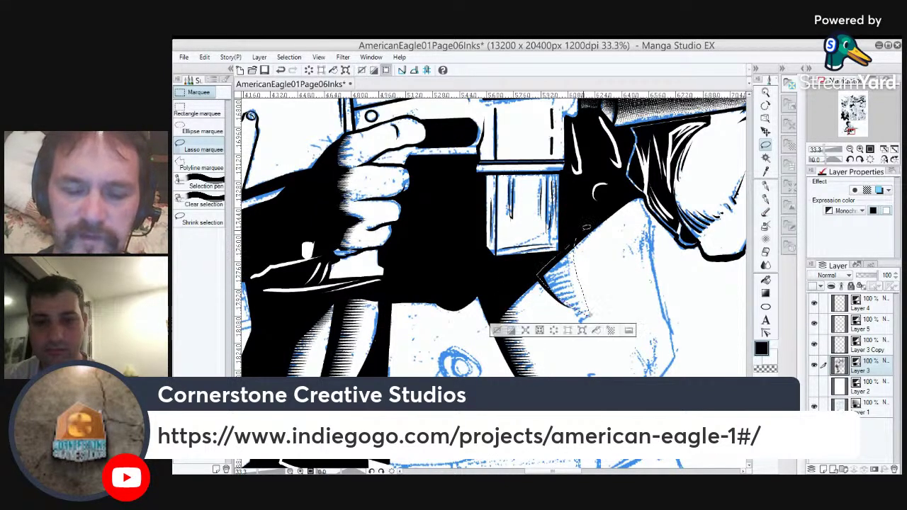
key("p")
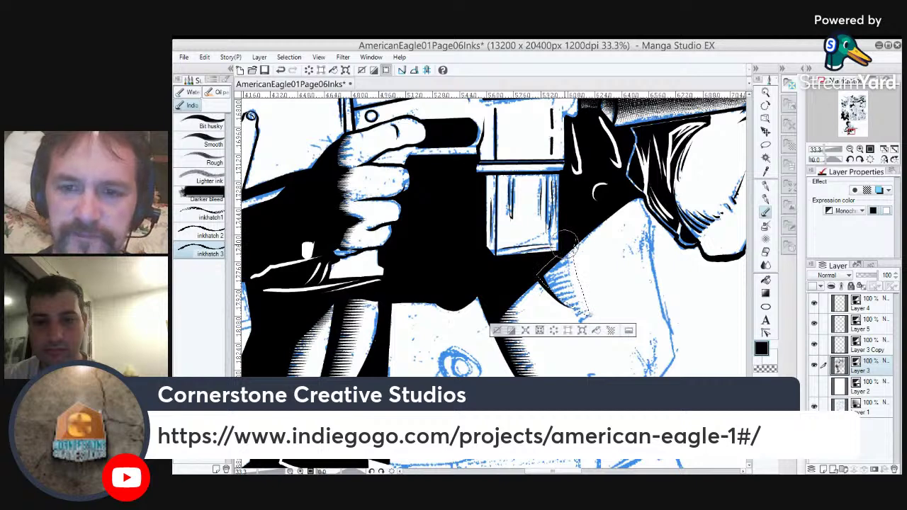
mouse_move(562, 239)
left_mouse_down()
mouse_move(548, 272)
mouse_move(562, 303)
left_mouse_up()
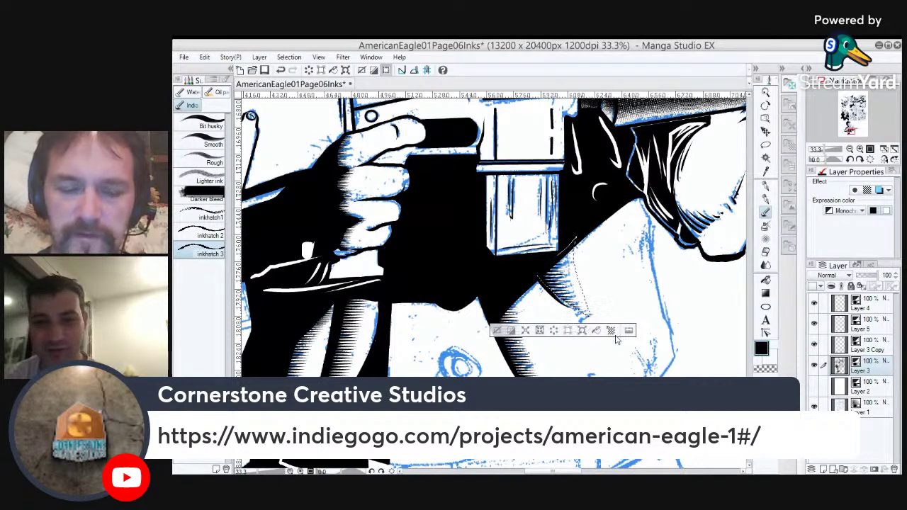
Redo the inkhatch 3 hatching inside the lassoed wedge-shaped shirt fold below the magazine and clear the selection.
key("ctrl+d")
key("m")
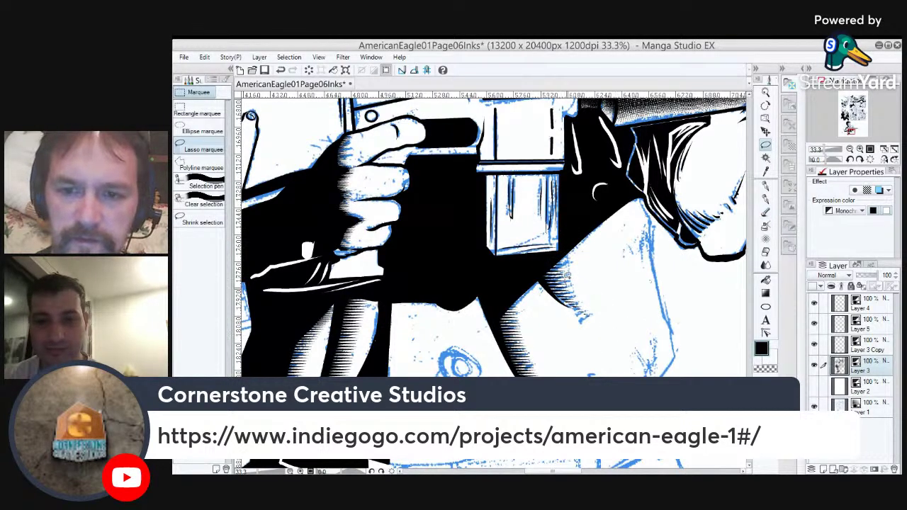
left_click_drag(541, 273, 546, 258)
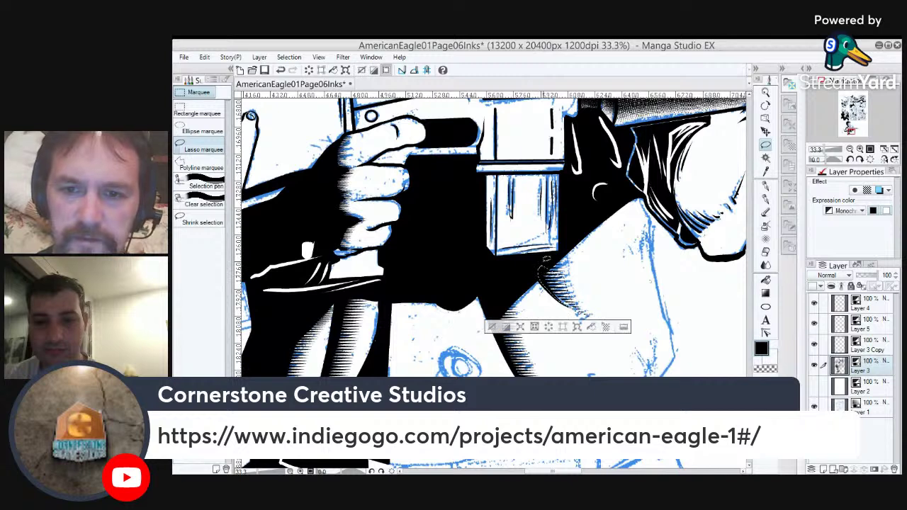
mouse_move(577, 310)
left_mouse_down()
mouse_move(575, 244)
mouse_move(543, 272)
left_mouse_up()
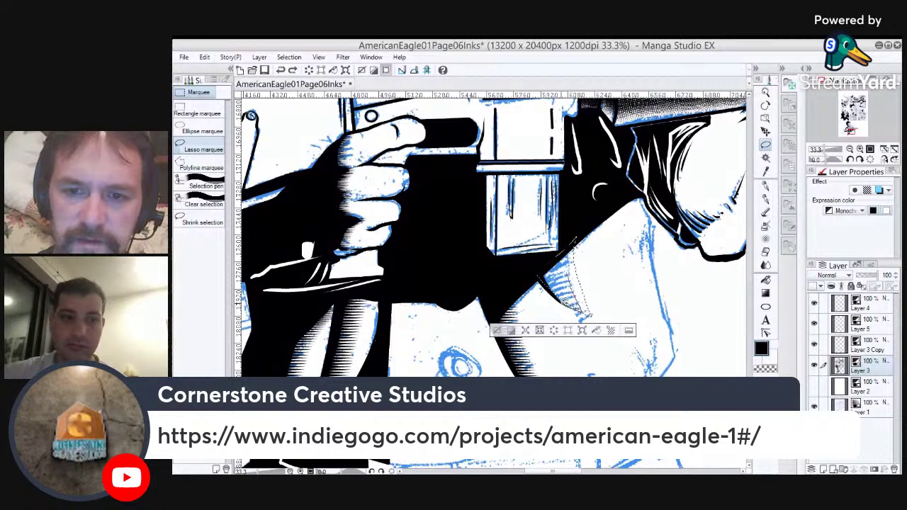
key("p")
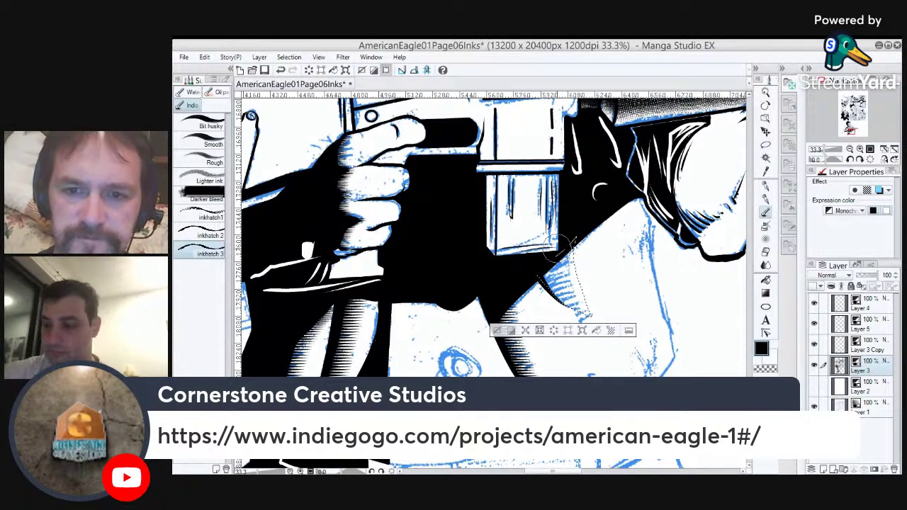
left_click_drag(545, 266, 589, 316)
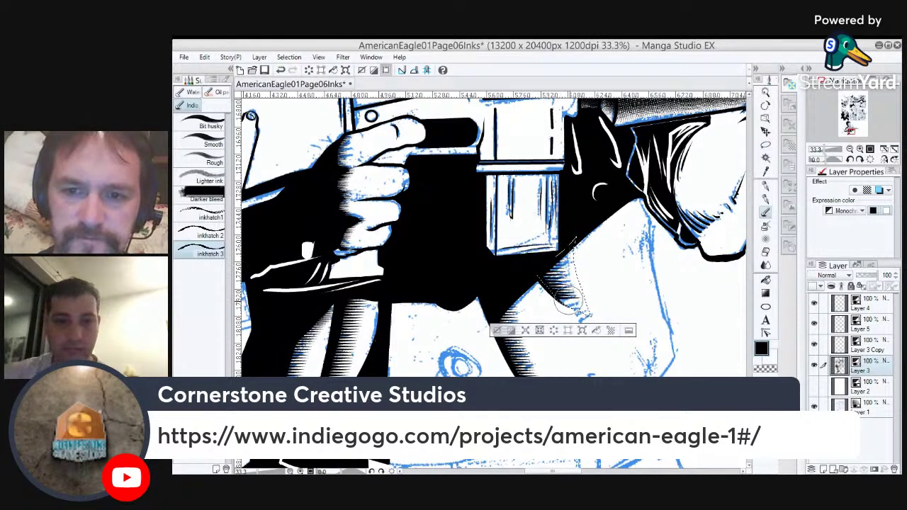
left_click(630, 332)
Show Layer 2 to check the torso inks without the blue pencils, and hide it again.
key("ctrl+minus")
left_click(814, 384)
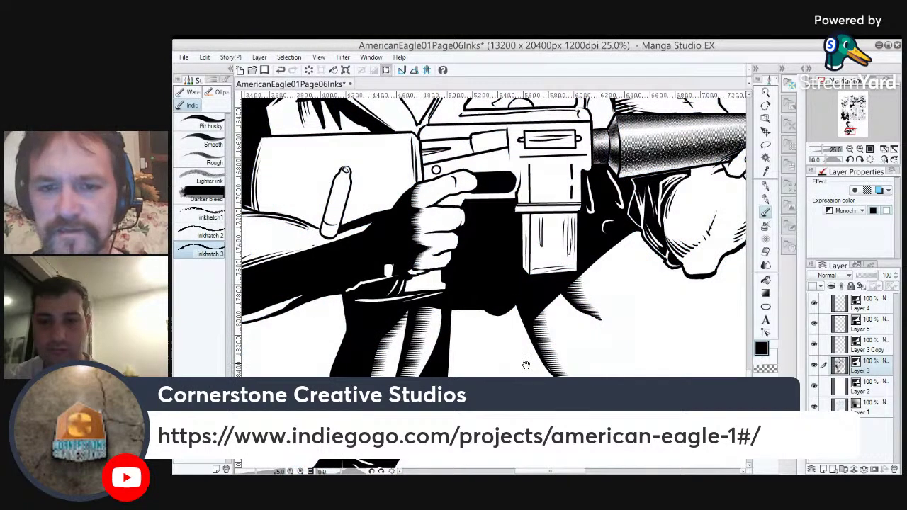
left_click_drag(526, 365, 516, 326)
mouse_move(602, 288)
left_mouse_down()
mouse_move(567, 264)
mouse_move(526, 296)
left_mouse_up()
left_click(814, 385)
Ink the outer contour of the bulging shirt above the belt with the G-pen, including its lower corner and side fold.
left_click_drag(629, 314, 595, 270)
key("p")
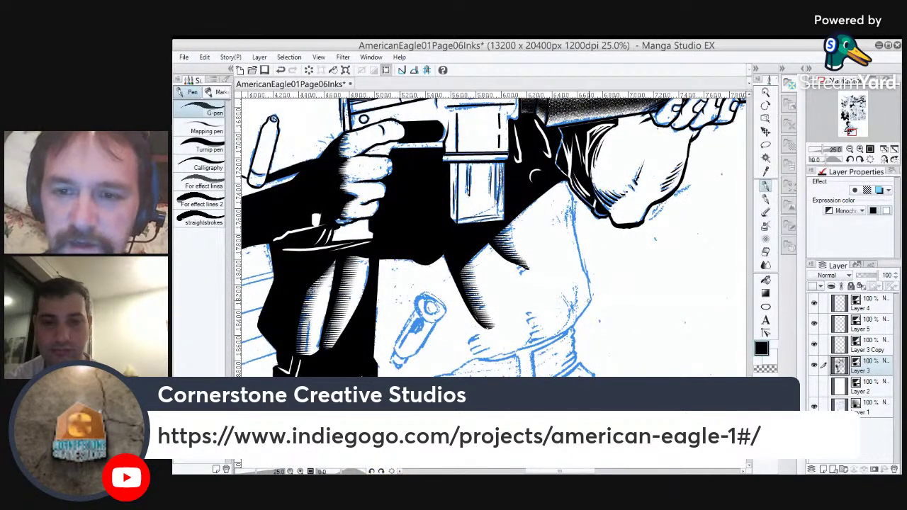
mouse_move(591, 297)
left_mouse_down()
mouse_move(585, 315)
mouse_move(528, 342)
left_mouse_up()
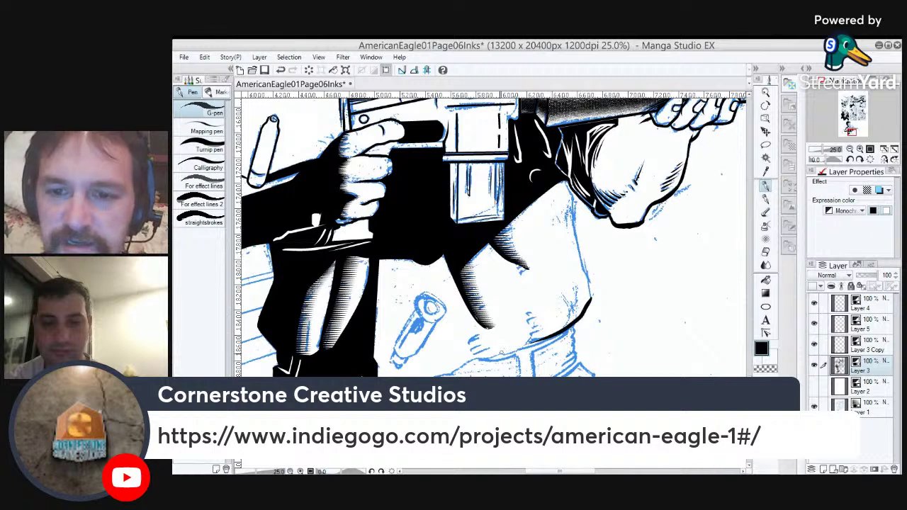
left_click_drag(589, 307, 560, 238)
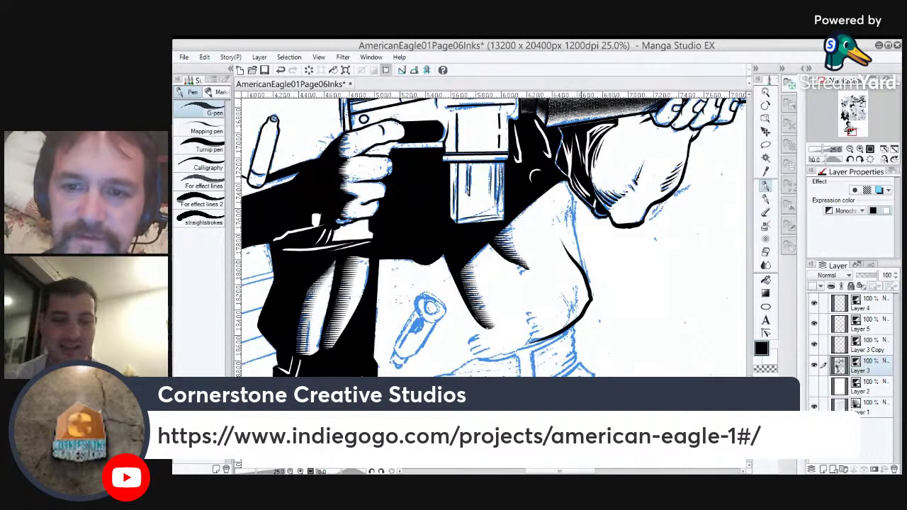
mouse_move(583, 272)
left_mouse_down()
mouse_move(571, 204)
mouse_move(566, 260)
left_mouse_up()
Ink short tapered fold strokes along the shirt's lower edge and outline the hem down to the belt buckle.
mouse_move(573, 316)
left_mouse_down()
mouse_move(561, 292)
mouse_move(636, 248)
left_mouse_up()
mouse_move(590, 286)
left_mouse_down()
mouse_move(608, 300)
mouse_move(600, 289)
left_mouse_up()
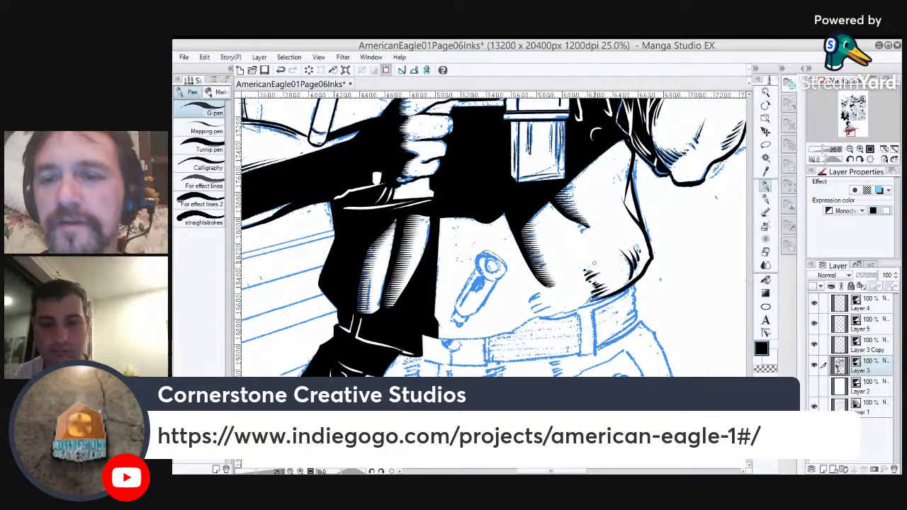
left_click_drag(533, 316, 555, 296)
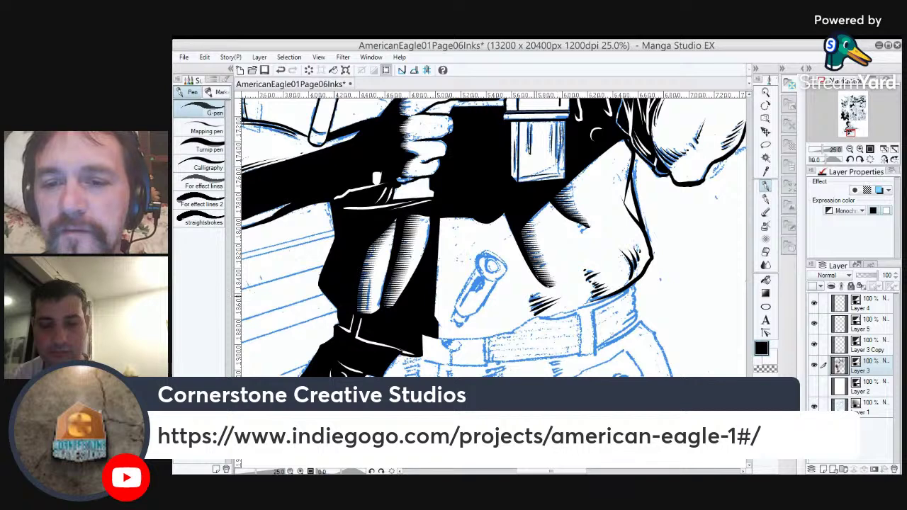
mouse_move(634, 287)
left_mouse_down()
mouse_move(517, 322)
mouse_move(530, 323)
mouse_move(518, 331)
left_mouse_up()
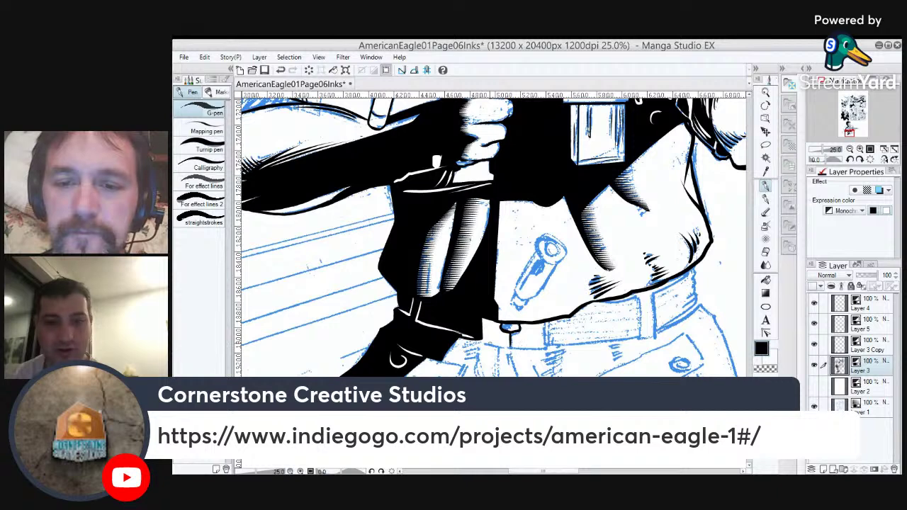
Outline the belt's buckle, lower edge and belt loop, and add the curved fold lines on its far end.
mouse_move(483, 338)
left_mouse_down()
mouse_move(522, 348)
mouse_move(637, 339)
left_mouse_up()
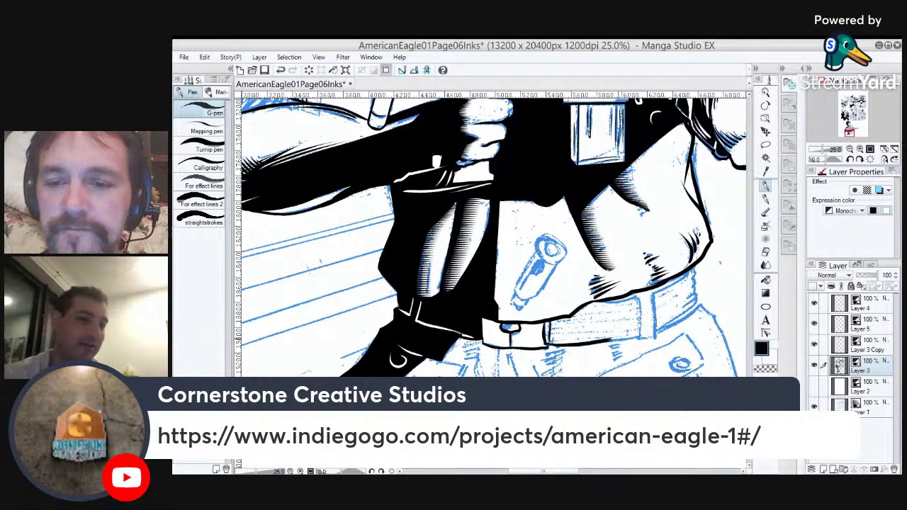
left_click_drag(639, 300, 639, 334)
left_click_drag(609, 304, 642, 298)
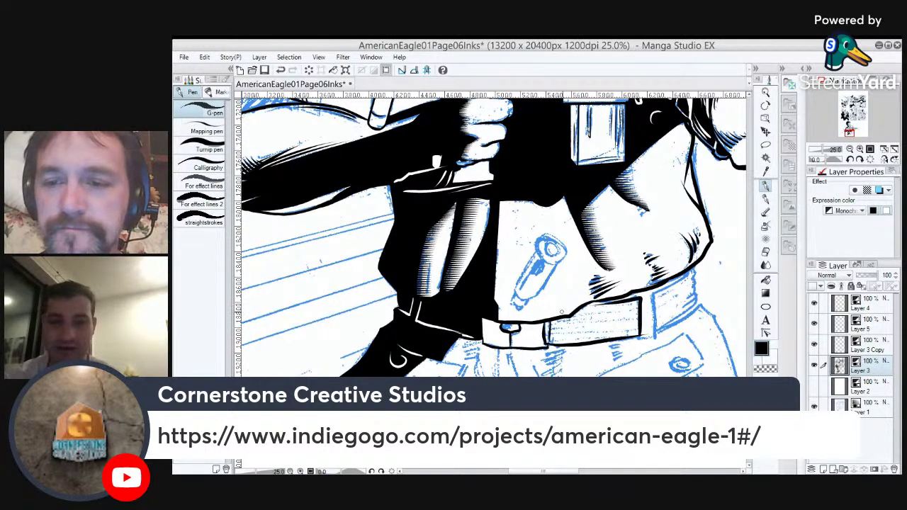
left_click_drag(580, 307, 591, 305)
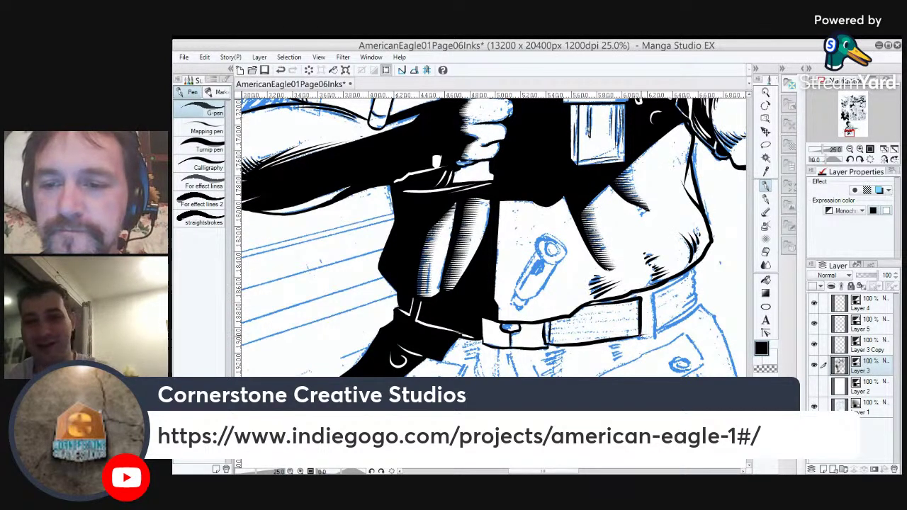
left_click_drag(636, 337, 659, 332)
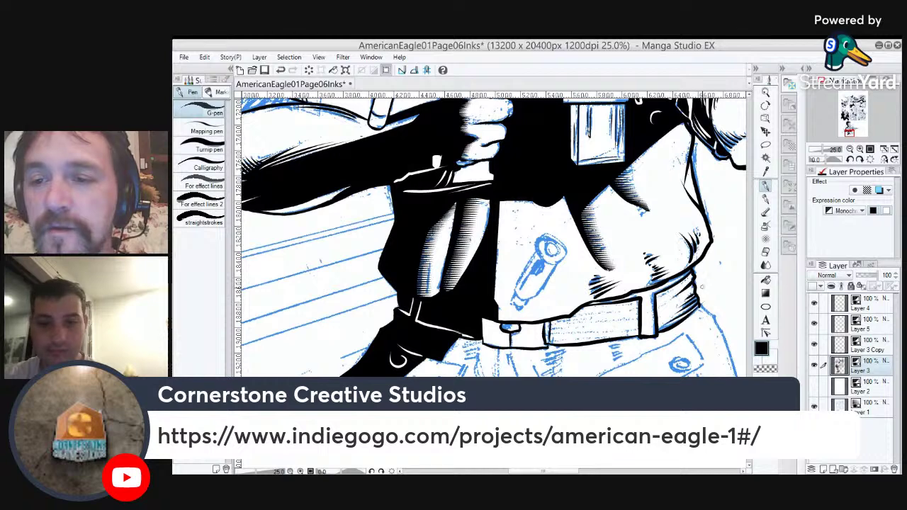
Select the long belt section between buckle and loop with the magic wand and ink lengthwise stripes inside it.
left_click_drag(606, 324, 626, 297)
key("w")
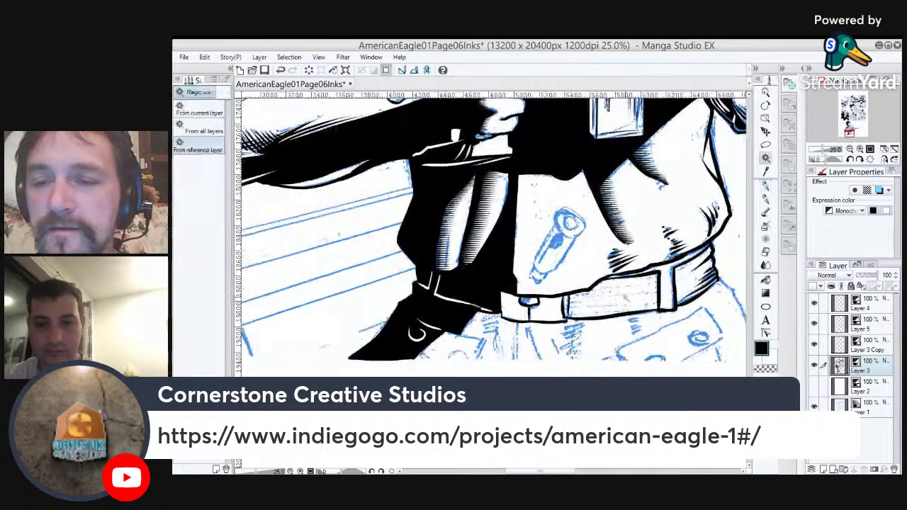
left_click(625, 303)
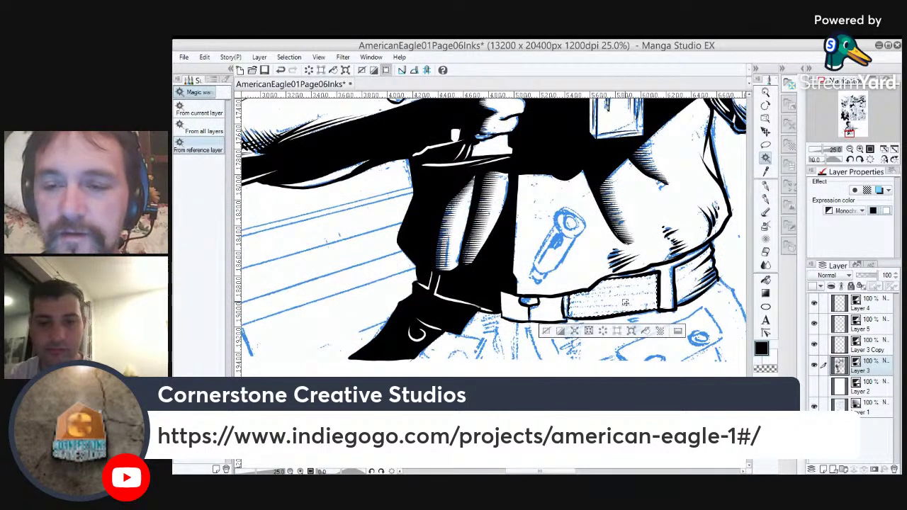
key("minus")
key("p")
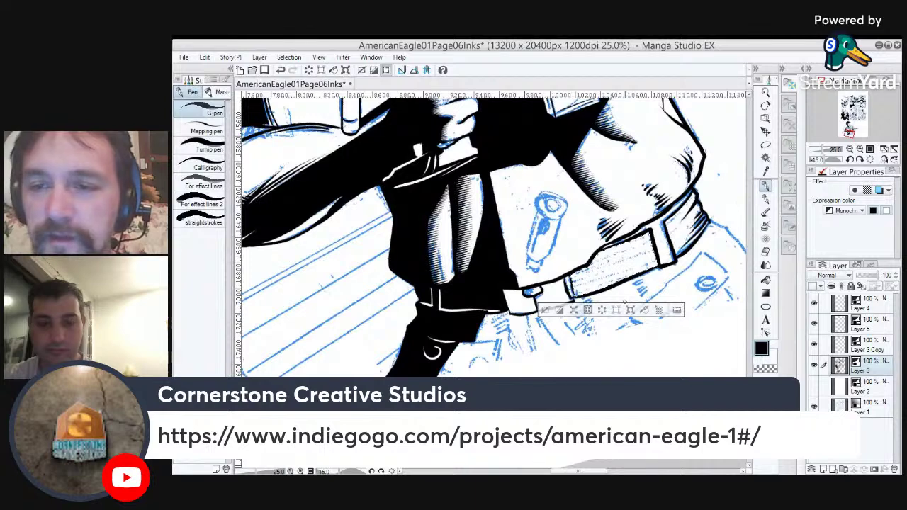
mouse_move(649, 238)
left_mouse_down()
mouse_move(569, 273)
mouse_move(666, 231)
mouse_move(664, 246)
mouse_move(542, 282)
left_mouse_up()
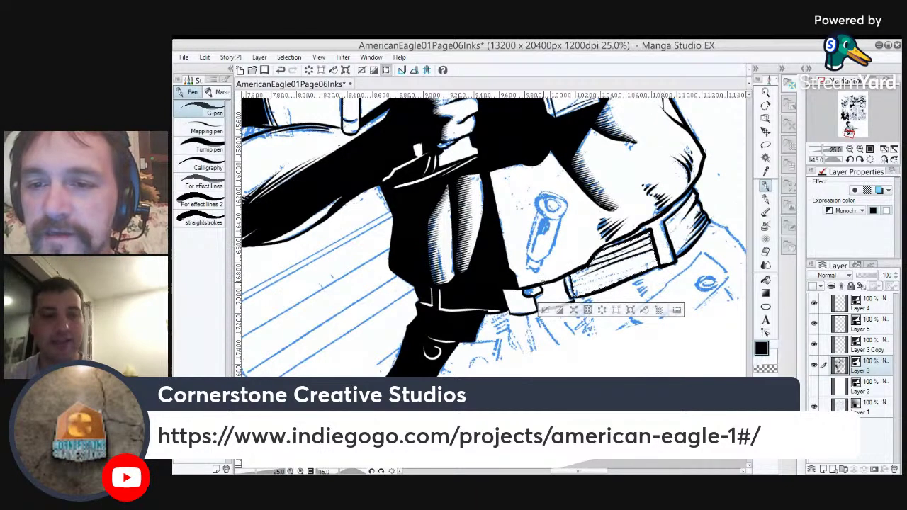
left_click_drag(659, 255, 569, 288)
left_click_drag(659, 255, 653, 268)
Select the short belt section beyond the loop with the magic wand, ink its lengthwise stripes and clear the selection.
mouse_move(656, 258)
left_mouse_down()
mouse_move(624, 271)
mouse_move(566, 324)
left_mouse_up()
key("w")
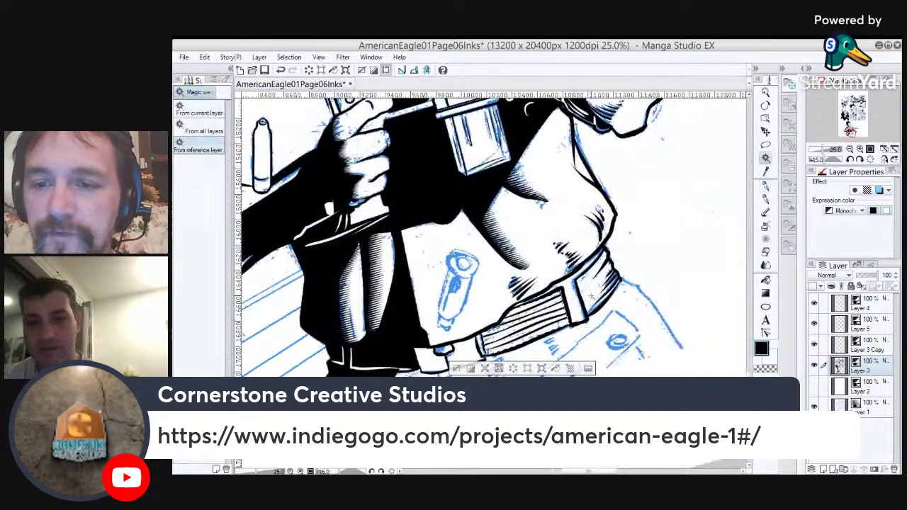
left_click(590, 295)
key("p")
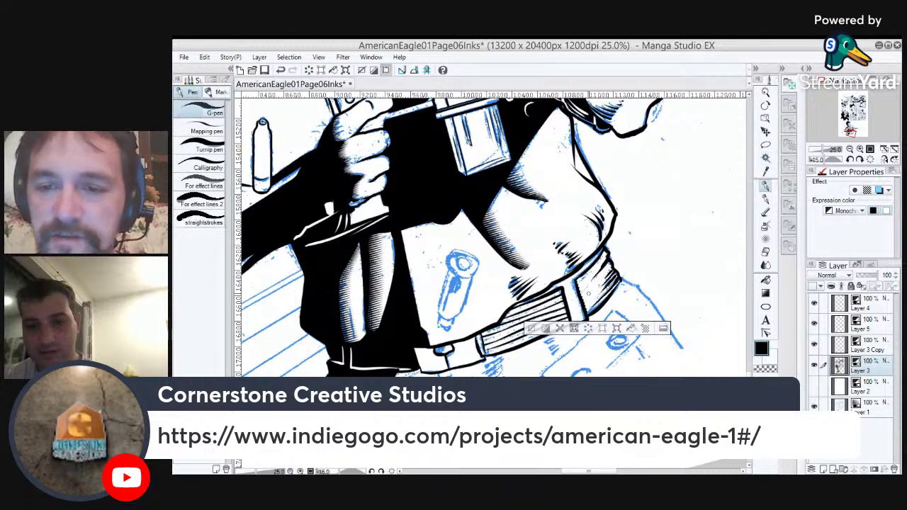
left_click_drag(615, 272, 593, 307)
key("ctrl+d")
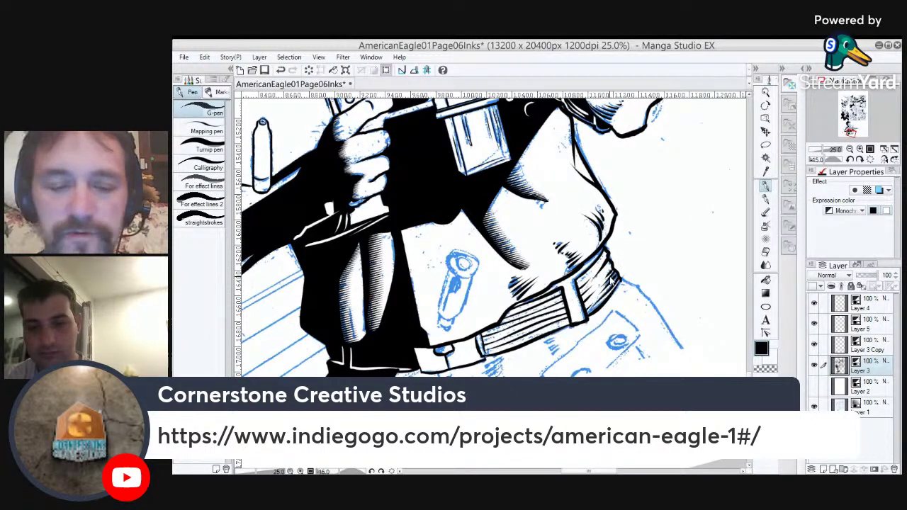
Ink the fly seam and tapered fold strokes on the trousers directly beneath the belt buckle.
left_click_drag(611, 276, 677, 190)
left_click_drag(504, 287, 515, 332)
mouse_move(516, 288)
left_mouse_down()
mouse_move(540, 319)
mouse_move(541, 290)
mouse_move(553, 283)
mouse_move(554, 295)
left_mouse_up()
mouse_move(578, 274)
left_mouse_down()
mouse_move(554, 294)
mouse_move(562, 306)
left_mouse_up()
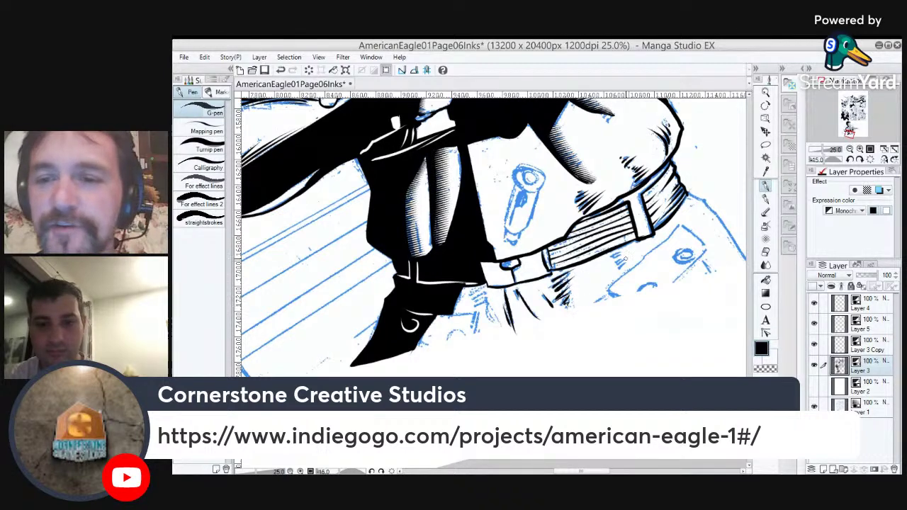
Ink the trouser folds and the pocket details between the belt buckle and the black forearm shadow.
mouse_move(623, 258)
left_mouse_down()
mouse_move(612, 263)
mouse_move(617, 272)
mouse_move(703, 247)
left_mouse_up()
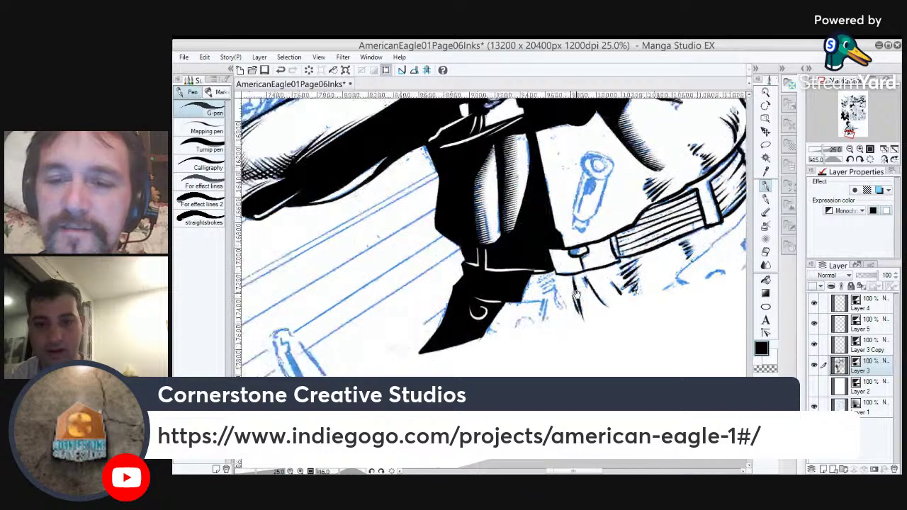
left_click_drag(557, 285, 535, 288)
mouse_move(555, 277)
left_mouse_down()
mouse_move(532, 285)
mouse_move(541, 325)
mouse_move(540, 313)
mouse_move(506, 306)
mouse_move(531, 324)
mouse_move(372, 367)
left_mouse_up()
mouse_move(538, 329)
left_mouse_down()
mouse_move(526, 324)
mouse_move(560, 290)
mouse_move(549, 305)
left_mouse_up()
Ink the trouser pocket flap with its button below the striped belt, and the outer hip contour.
left_click_drag(585, 272, 567, 285)
mouse_move(599, 257)
left_mouse_down()
mouse_move(583, 273)
mouse_move(621, 278)
mouse_move(635, 306)
mouse_move(600, 285)
mouse_move(606, 297)
left_mouse_up()
mouse_move(582, 296)
left_mouse_down()
mouse_move(528, 317)
mouse_move(551, 310)
left_mouse_up()
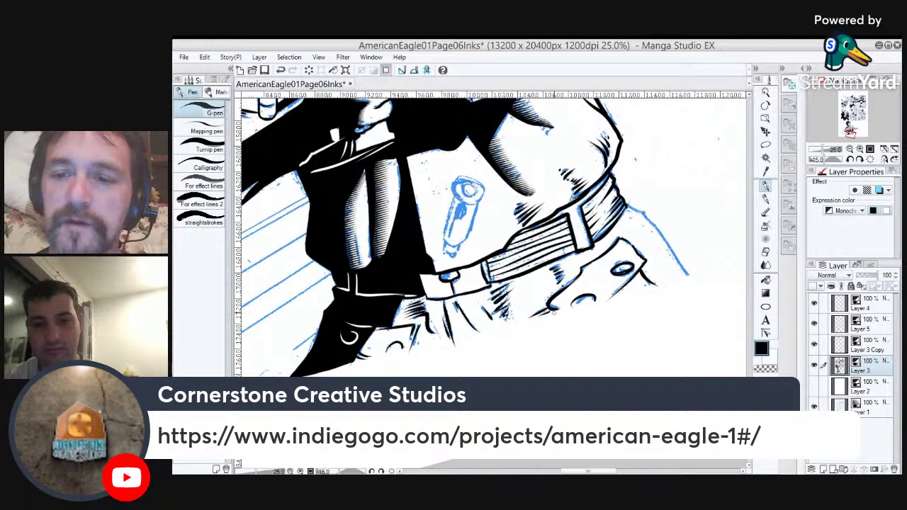
mouse_move(689, 272)
left_mouse_down()
mouse_move(660, 247)
mouse_move(641, 202)
mouse_move(644, 224)
left_mouse_up()
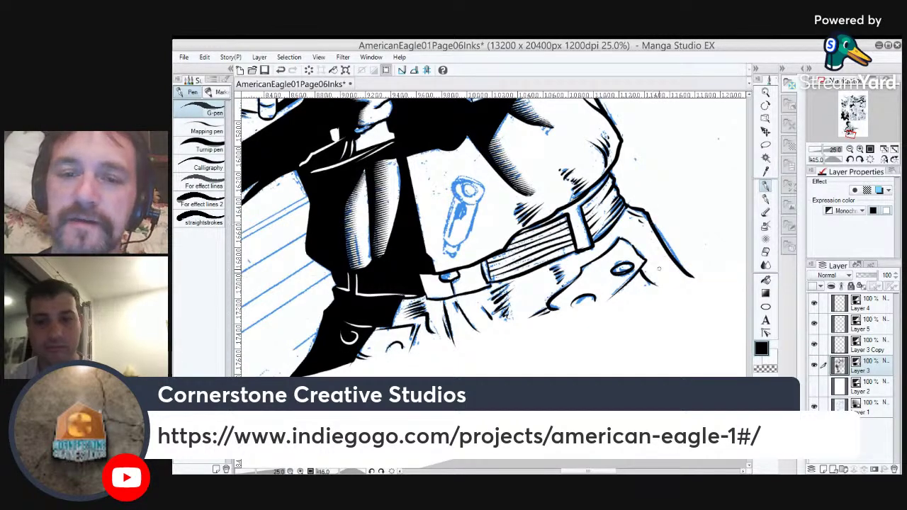
Add accent strokes to the light strips below the trigger hand's wrist and to the shirt folds beside the magazine.
mouse_move(453, 343)
left_mouse_down()
mouse_move(445, 319)
mouse_move(549, 402)
left_mouse_up()
left_click_drag(560, 262, 557, 323)
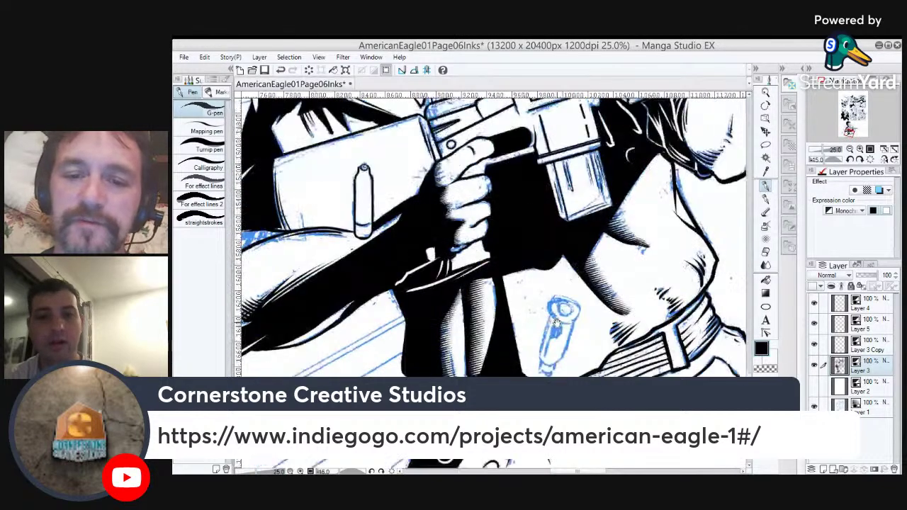
left_click_drag(448, 376, 452, 303)
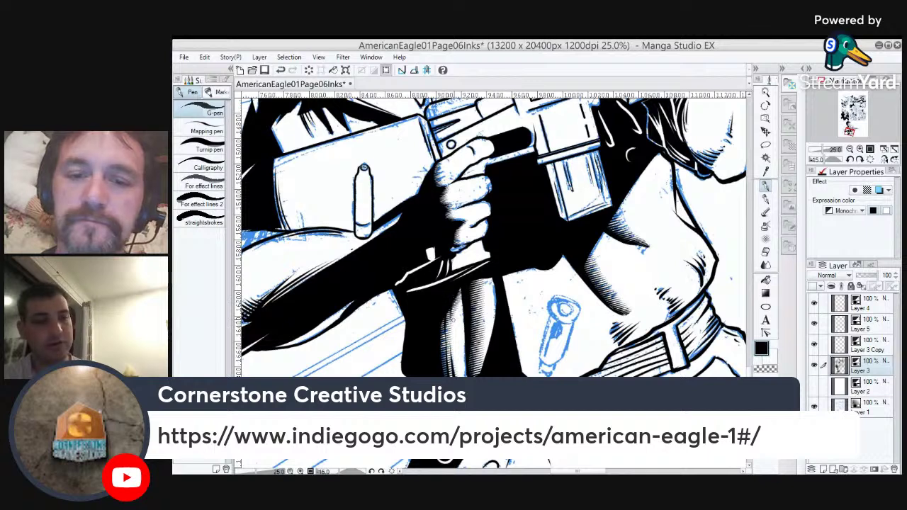
left_click_drag(474, 377, 476, 337)
mouse_move(473, 280)
left_mouse_down()
mouse_move(475, 319)
mouse_move(480, 289)
left_mouse_up()
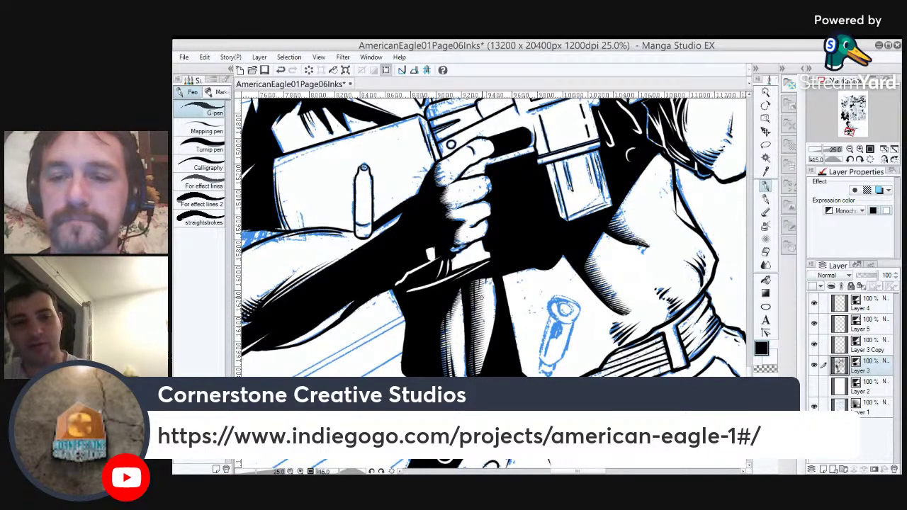
mouse_move(586, 264)
left_mouse_down()
mouse_move(598, 288)
mouse_move(598, 275)
left_mouse_up()
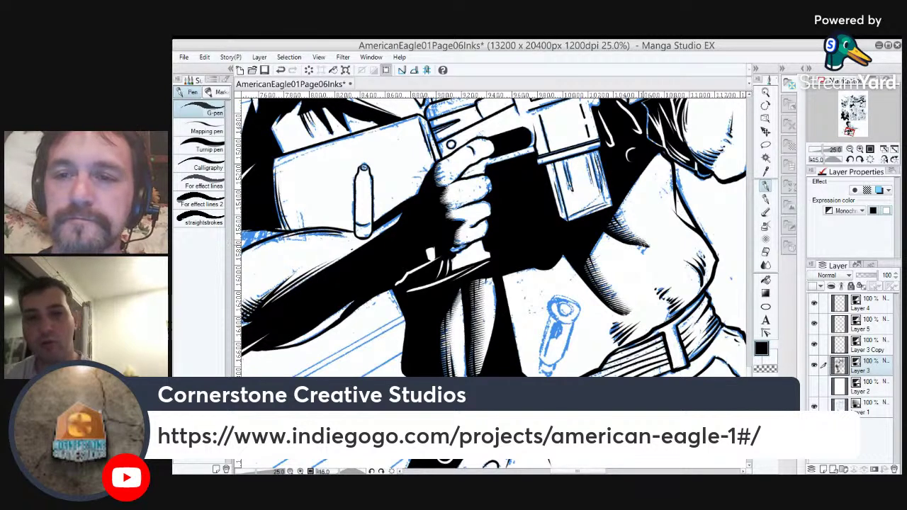
left_click_drag(665, 201, 663, 165)
Ink the flying casing beside the upper sleeve, with its outline, narrowed neck, surface marks and base rim.
left_click_drag(649, 257, 546, 385)
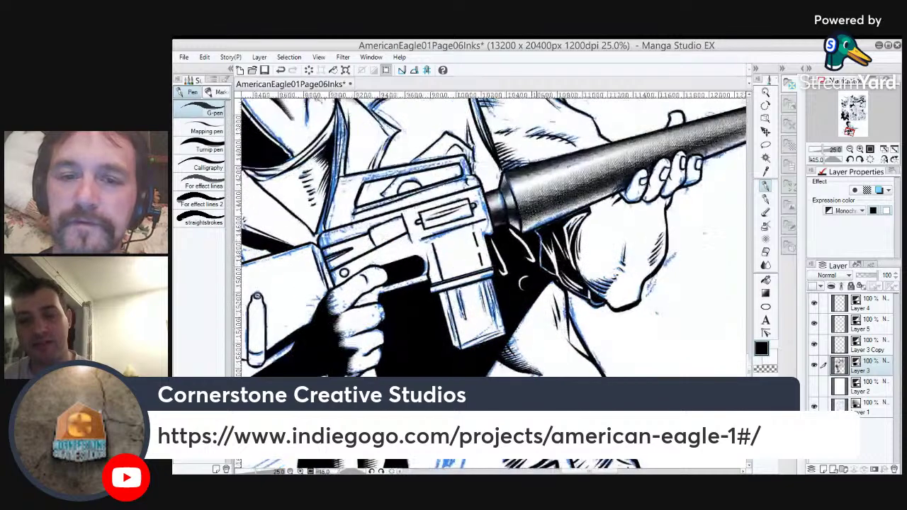
left_click_drag(469, 358, 643, 322)
mouse_move(360, 328)
left_mouse_down()
mouse_move(493, 306)
mouse_move(621, 270)
left_mouse_up()
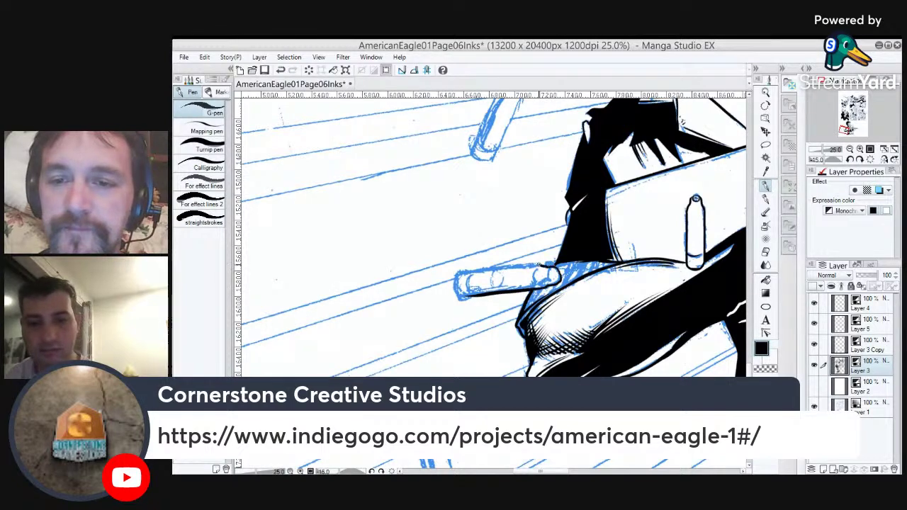
mouse_move(542, 265)
left_mouse_down()
mouse_move(468, 271)
mouse_move(454, 284)
mouse_move(464, 298)
left_mouse_up()
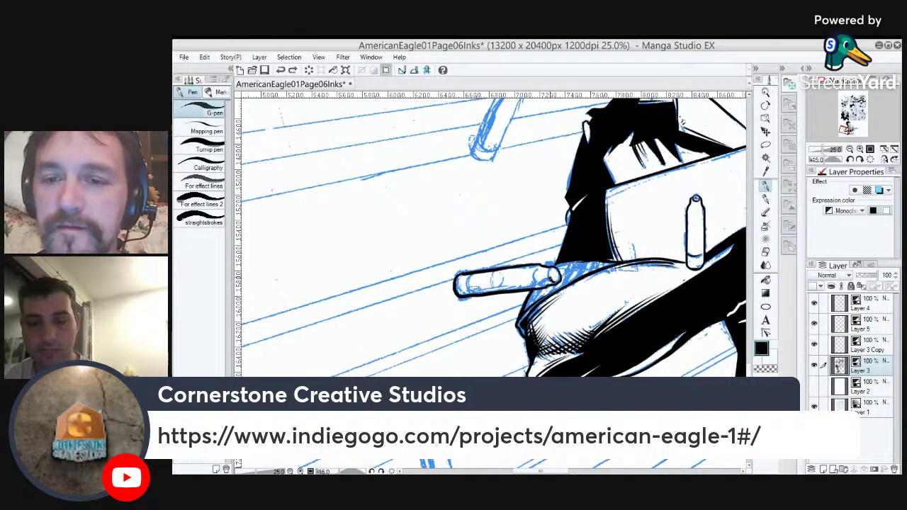
mouse_move(538, 268)
left_mouse_down()
mouse_move(537, 284)
mouse_move(527, 286)
left_mouse_up()
left_click(502, 280)
left_click_drag(467, 276, 469, 291)
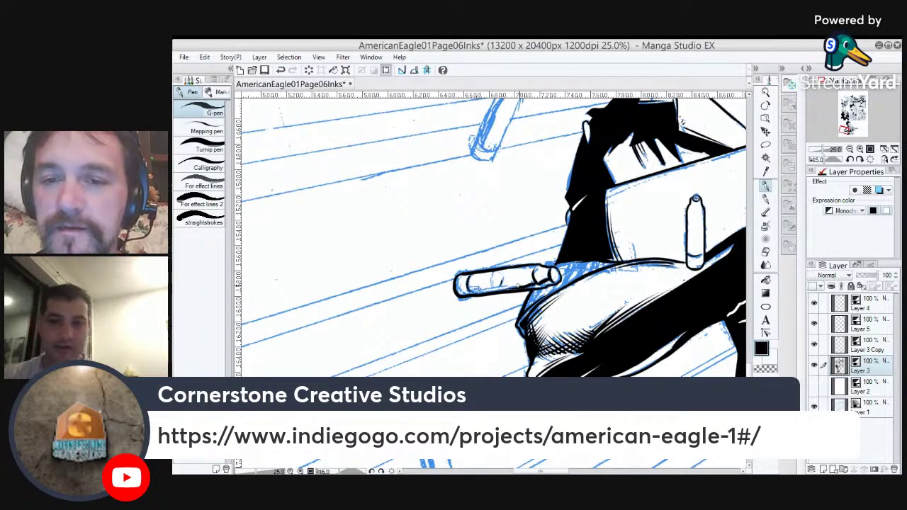
Fill the gap between the flying casing's neck and the forearm with solid black, and blacken the sleeve edge beneath the casing.
left_click(558, 263)
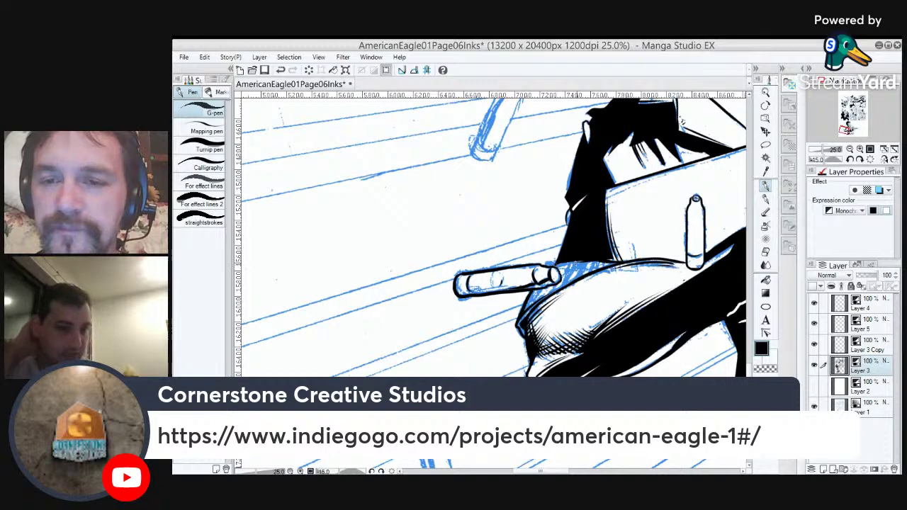
key("w")
left_click(579, 273)
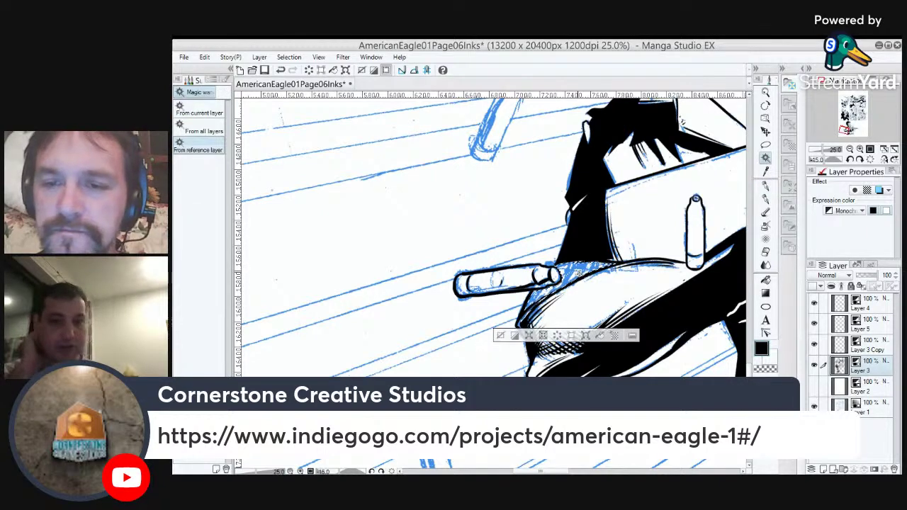
key("g")
left_click(576, 268)
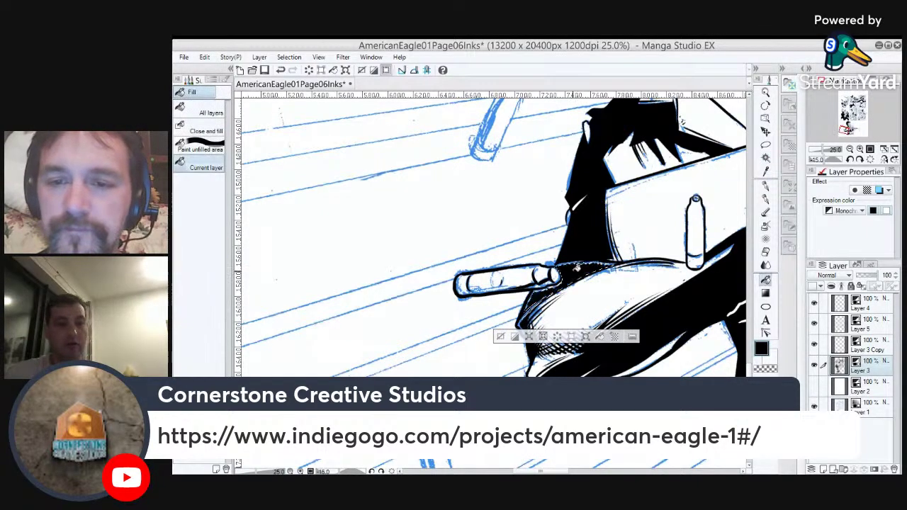
key("ctrl+d")
key("p")
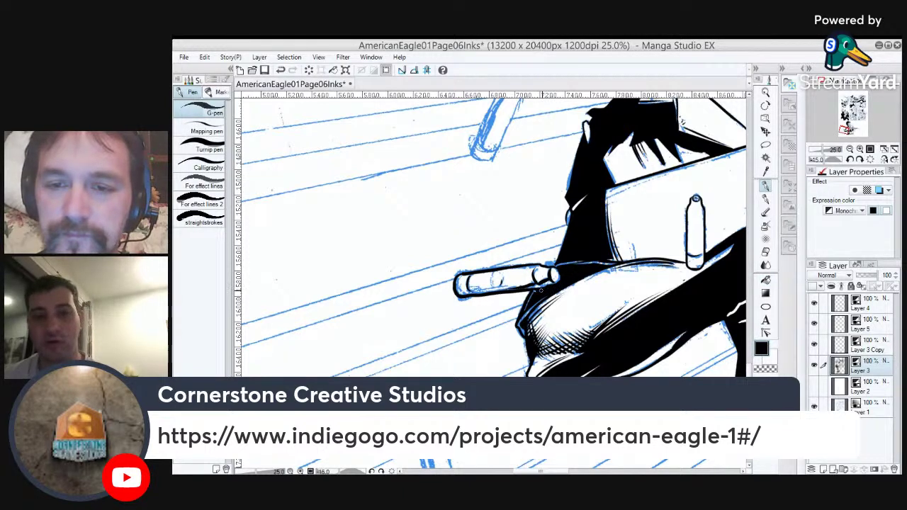
left_click_drag(534, 291, 524, 313)
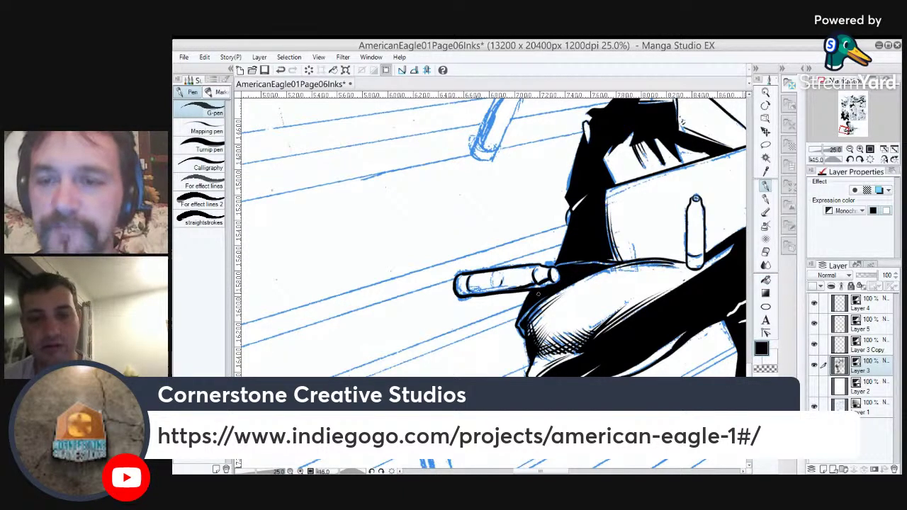
scroll(541, 297, "down", 4)
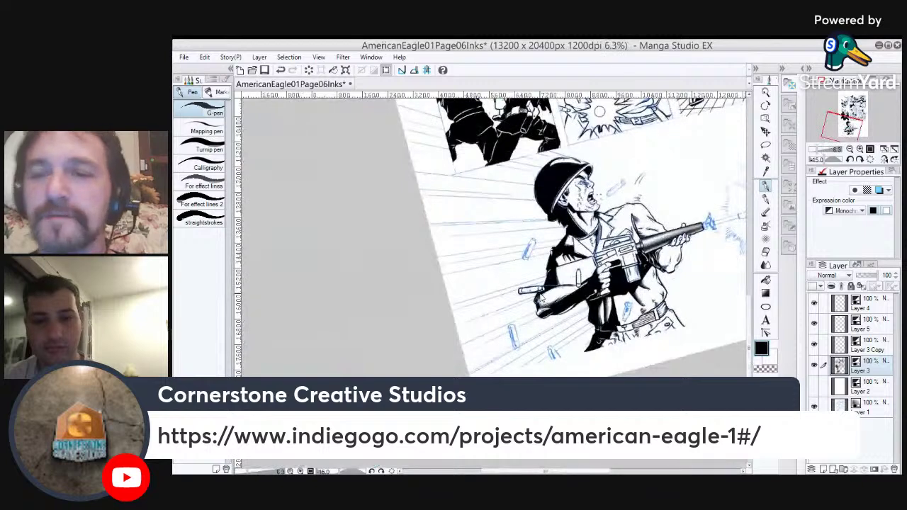
Select the white sleeve highlights above the rifle stock and shade their edges with the inkhatch 3 brush.
scroll(569, 262, "up", 5)
key("w")
left_click(528, 252)
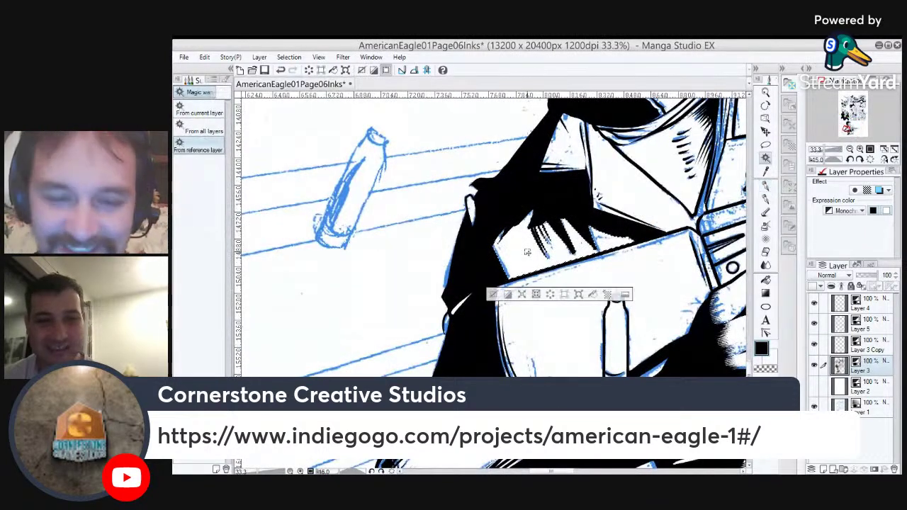
key("asciicircum")
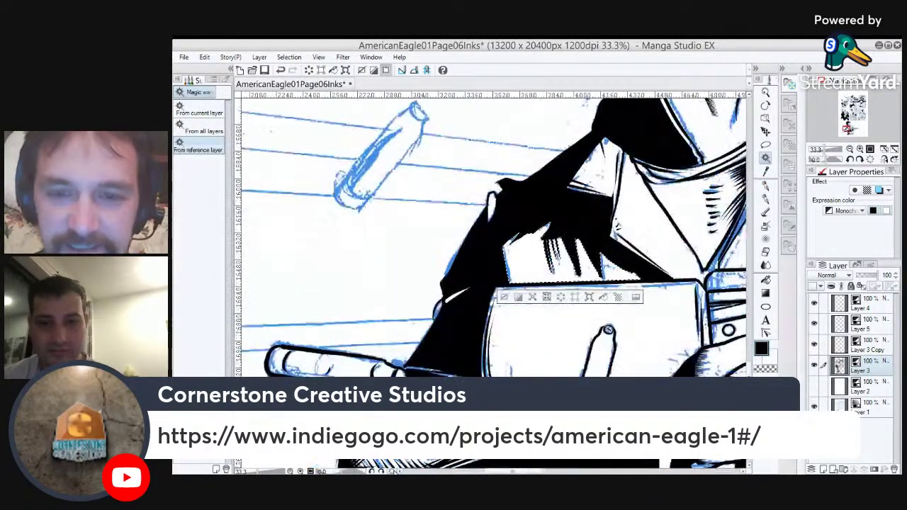
key("b")
left_click_drag(514, 224, 503, 258)
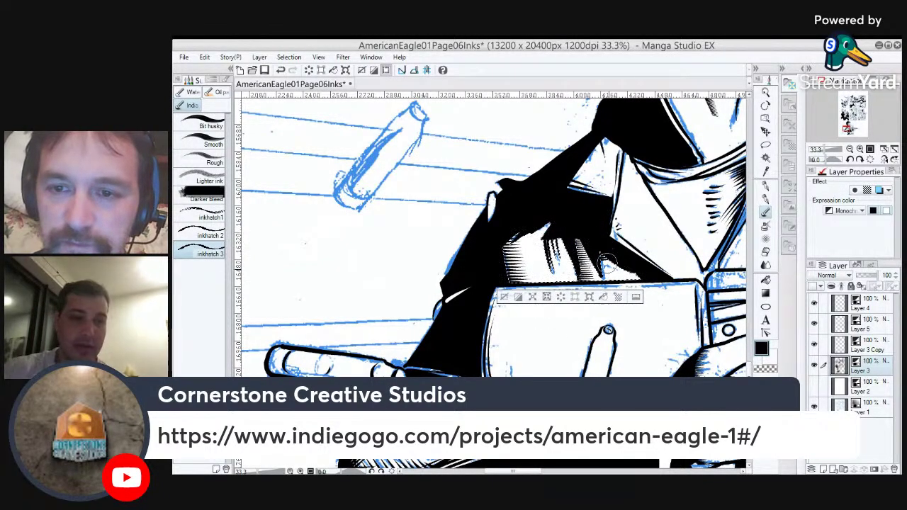
key("e")
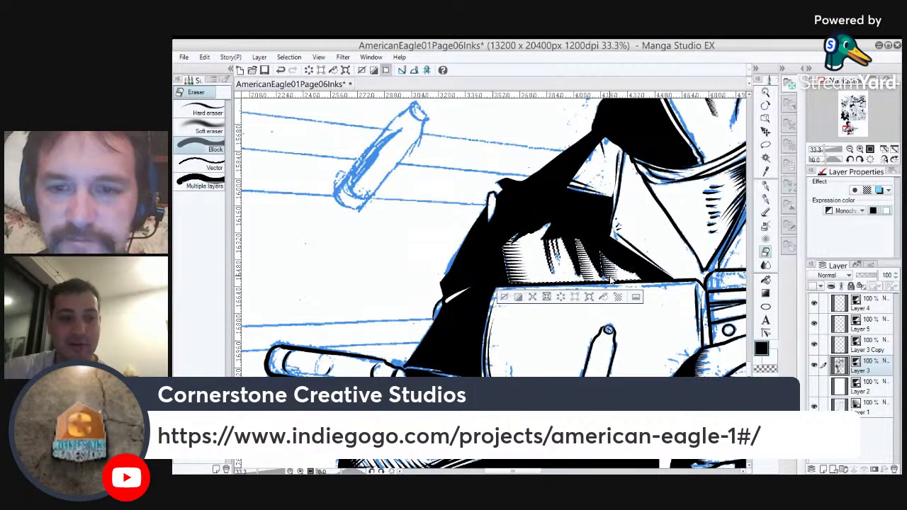
key("ctrl+d")
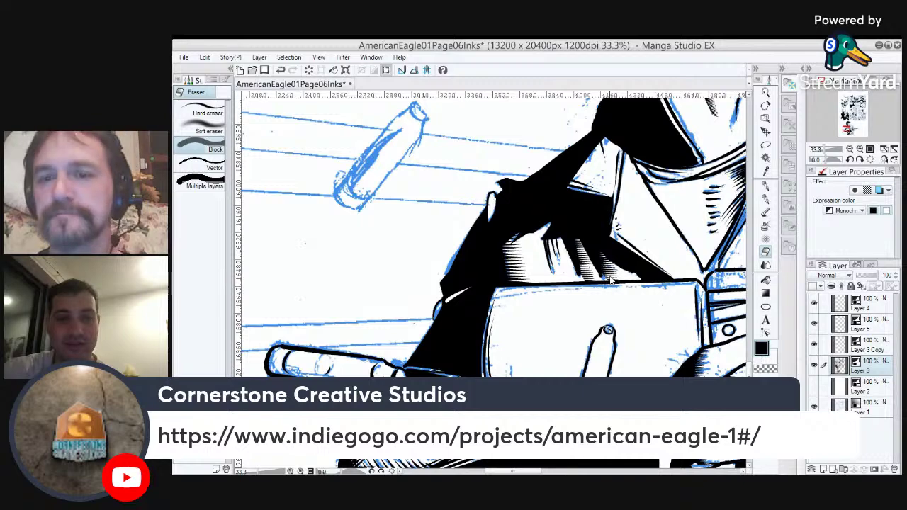
Ink the upper and lower edges of the rifle barrel and the notched flash hider at the muzzle with the G-pen.
scroll(611, 279, "down", 3)
left_click_drag(691, 341, 502, 376)
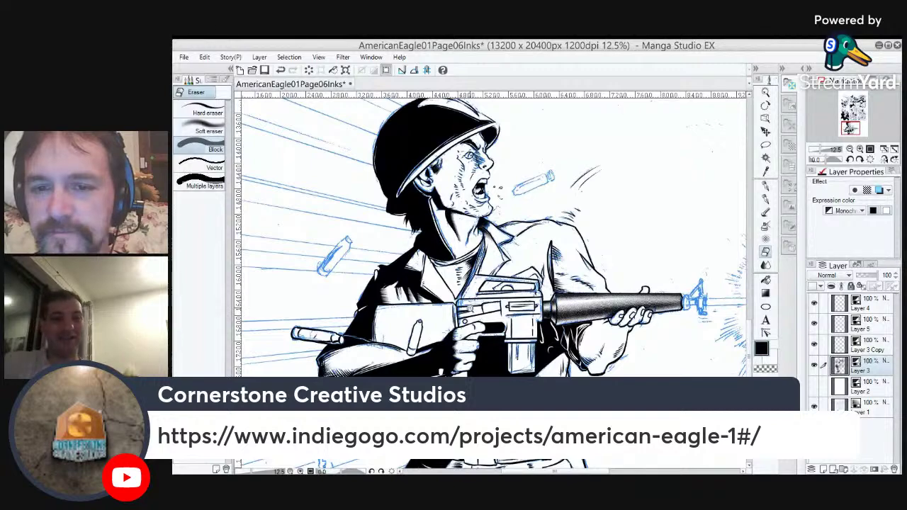
scroll(482, 312, "up", 2)
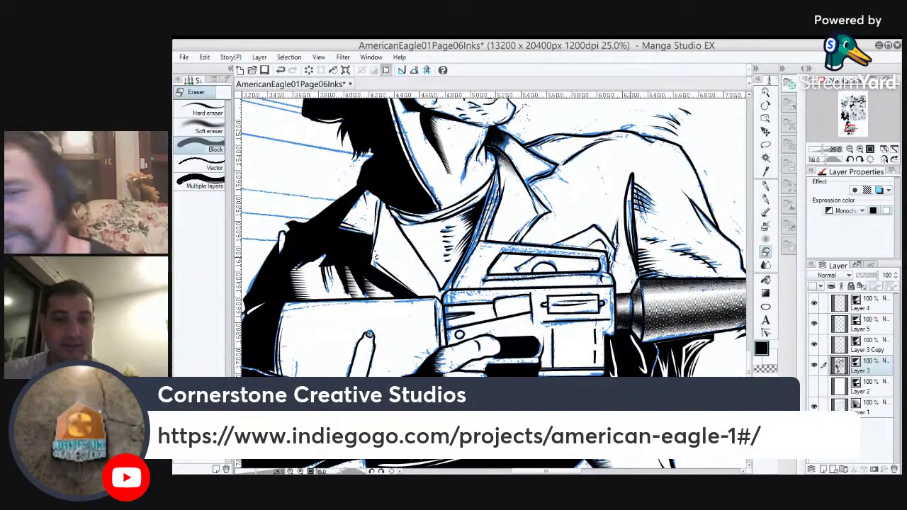
left_click_drag(737, 305, 509, 303)
scroll(509, 303, "right", 3)
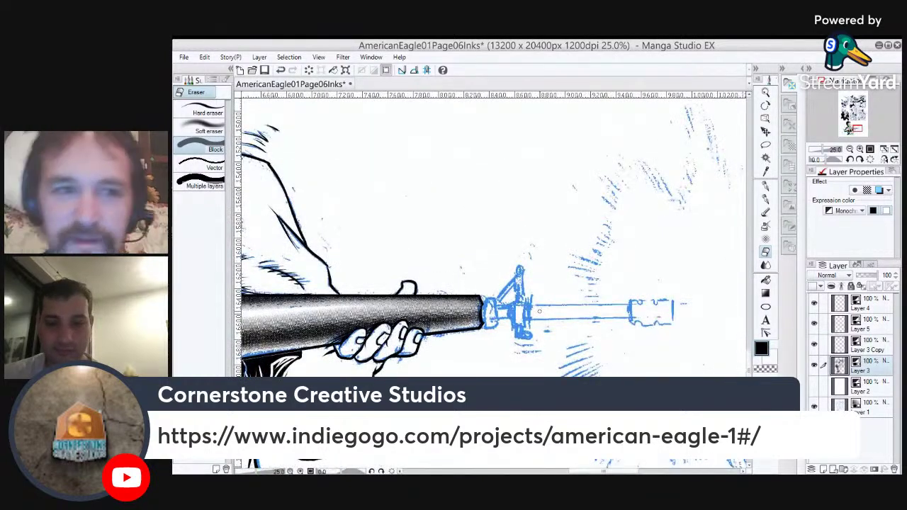
key("p")
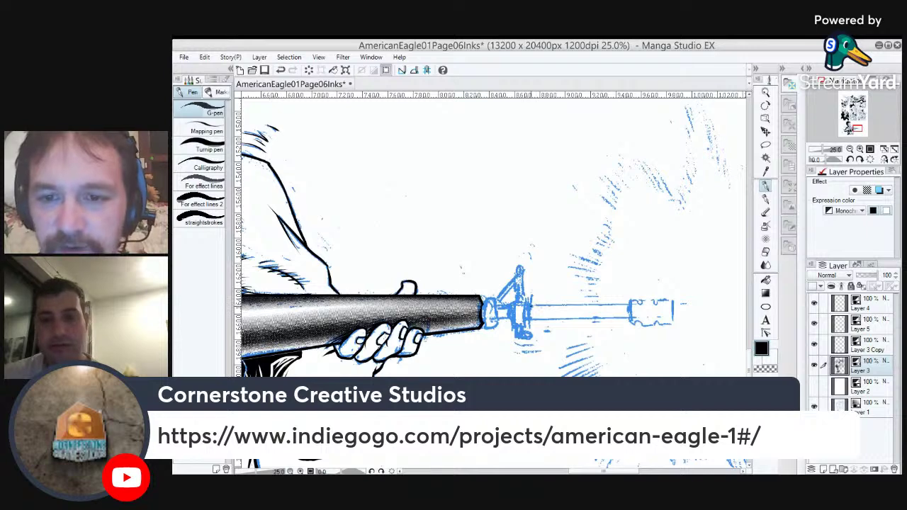
left_click_drag(529, 306, 631, 306)
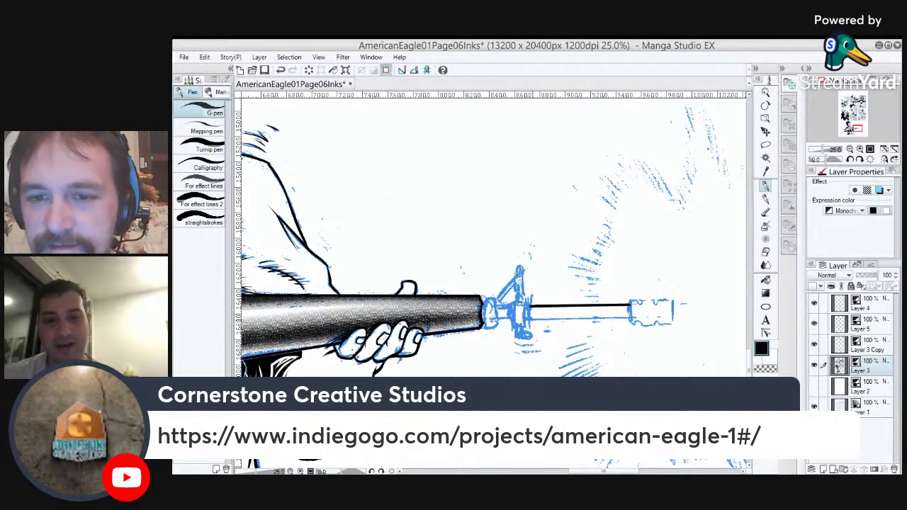
left_click_drag(528, 318, 631, 319)
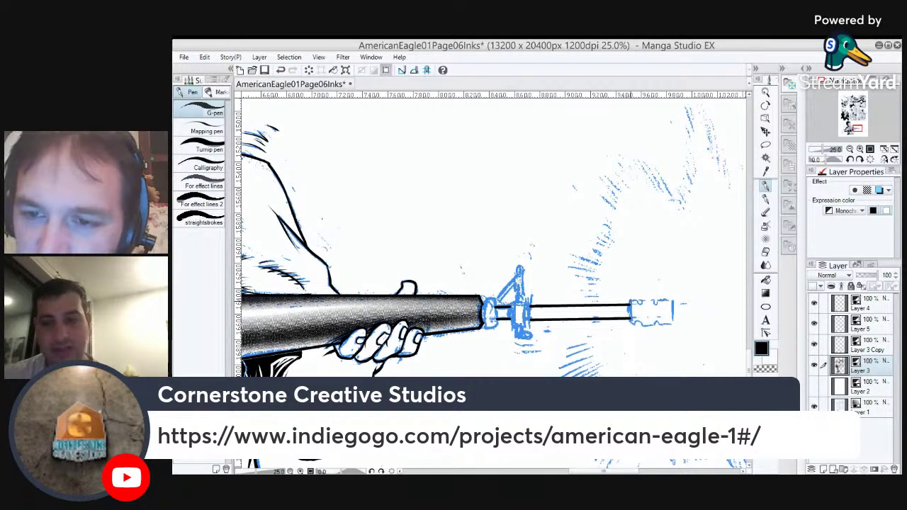
left_click_drag(631, 301, 631, 325)
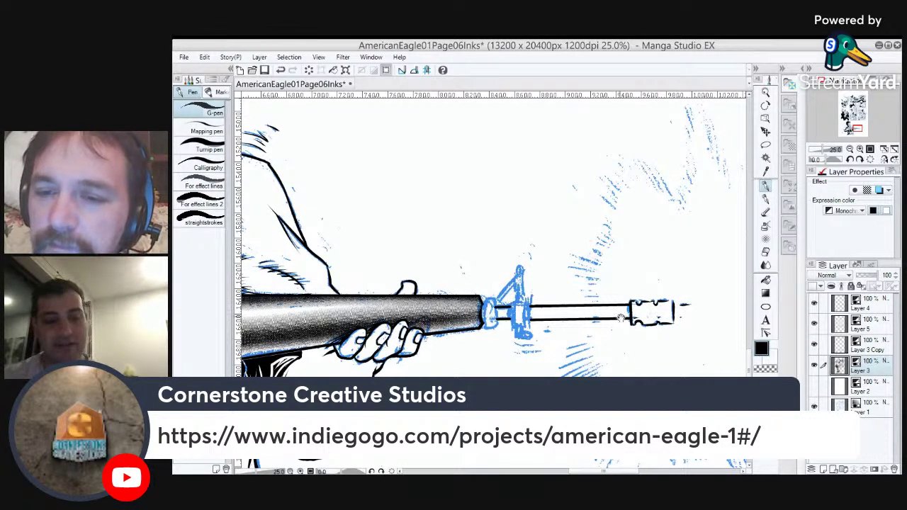
Ink the rifle's triangular front sight with its barrel band, and the collar at the end of the handguard.
left_click_drag(685, 305, 730, 280)
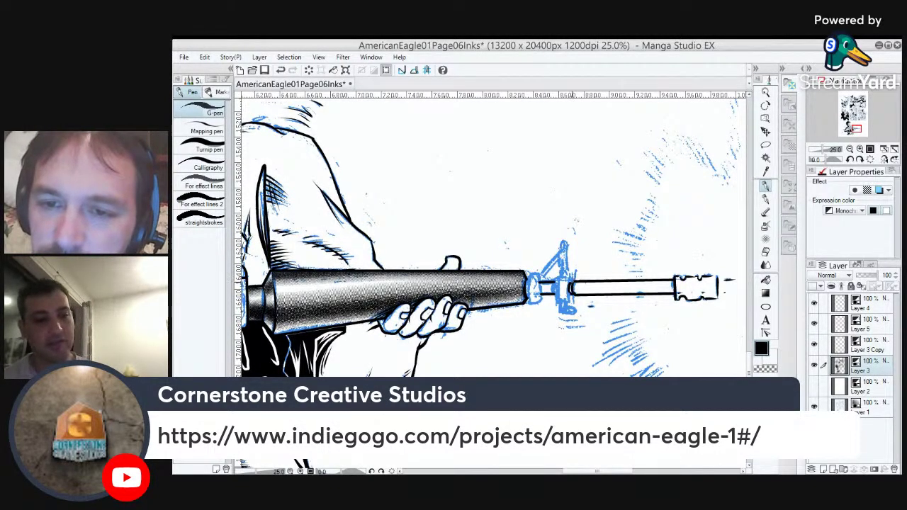
mouse_move(571, 278)
left_mouse_down()
mouse_move(559, 283)
mouse_move(567, 302)
mouse_move(558, 281)
mouse_move(563, 310)
mouse_move(575, 307)
mouse_move(563, 302)
mouse_move(564, 242)
mouse_move(541, 275)
left_mouse_up()
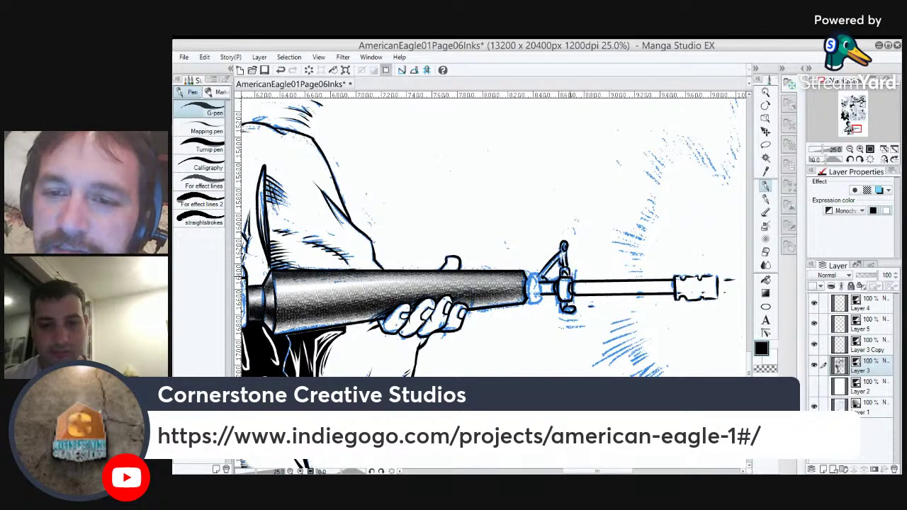
mouse_move(540, 282)
left_mouse_down()
mouse_move(540, 301)
mouse_move(529, 302)
mouse_move(538, 274)
mouse_move(527, 297)
mouse_move(541, 287)
mouse_move(538, 299)
mouse_move(528, 282)
left_mouse_up()
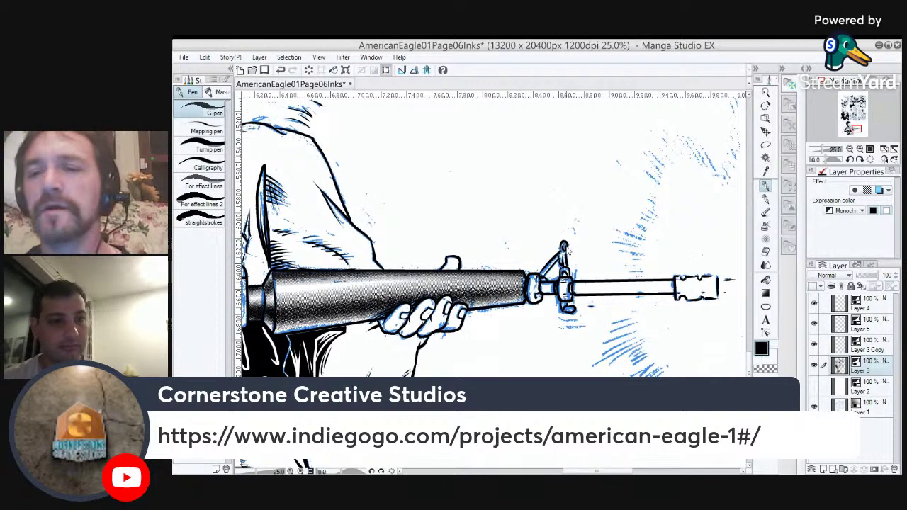
scroll(565, 245, "down", 2)
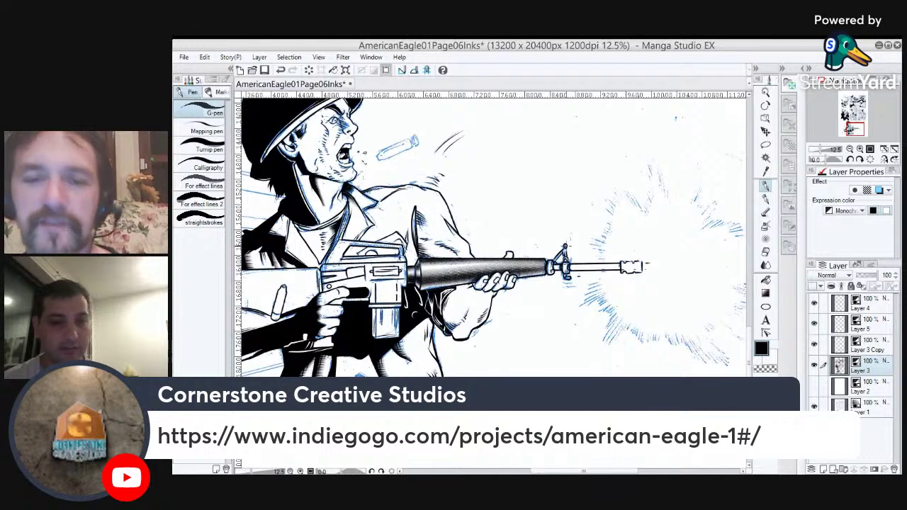
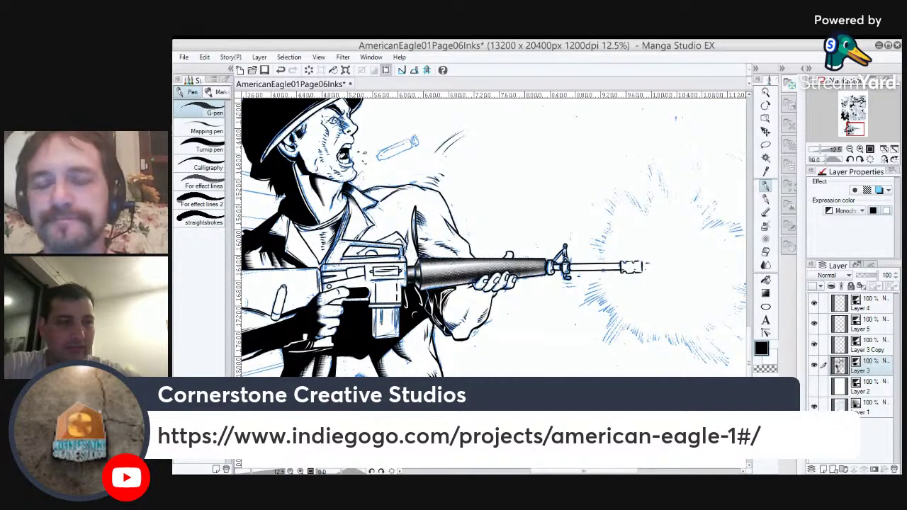
Select the white shirt area below the magazine and hatch its edge along the black shadow with the inkhatch 3 brush.
left_click_drag(494, 238, 543, 214)
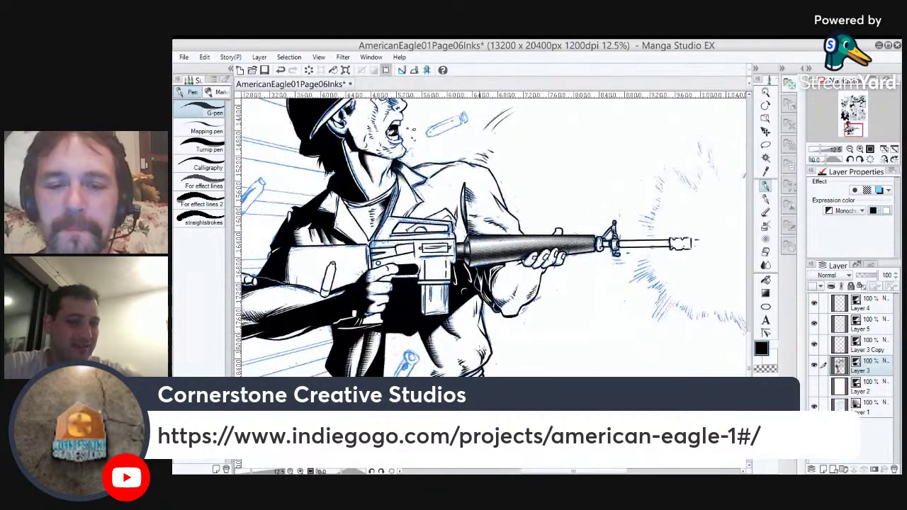
key("w")
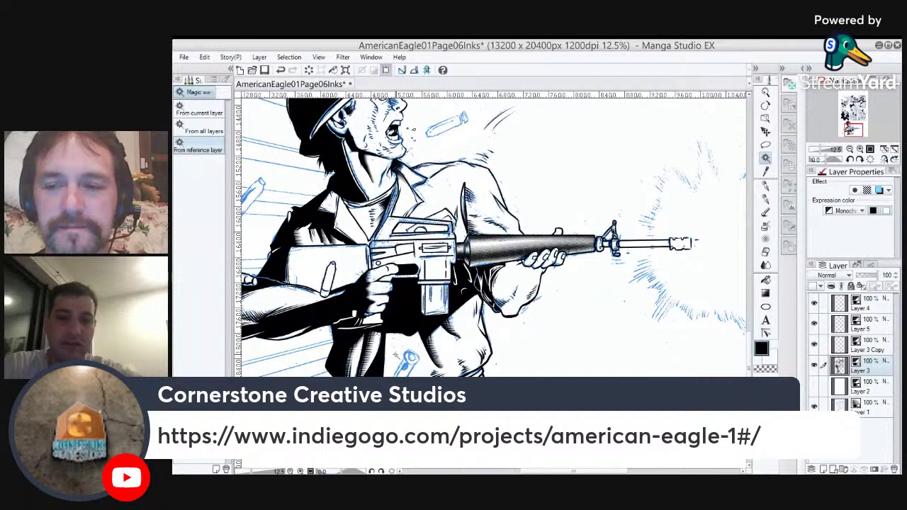
key("p")
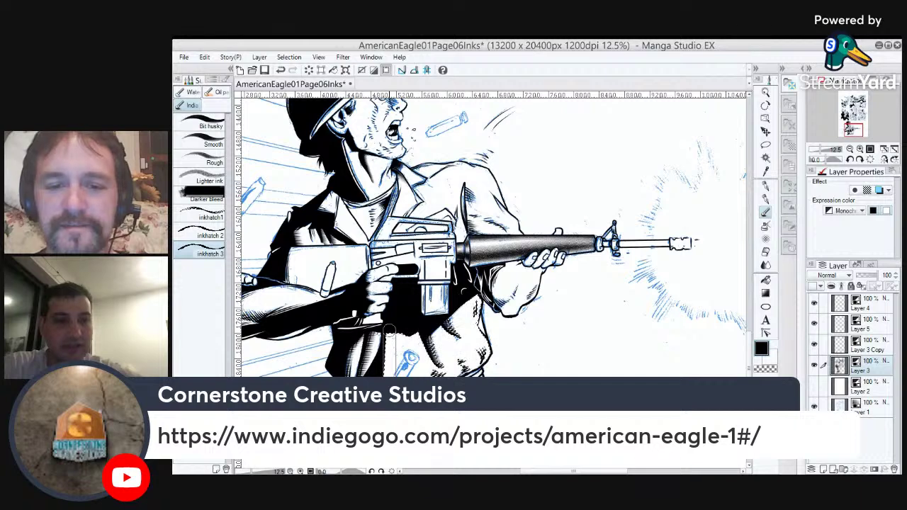
left_click(389, 330, "shift")
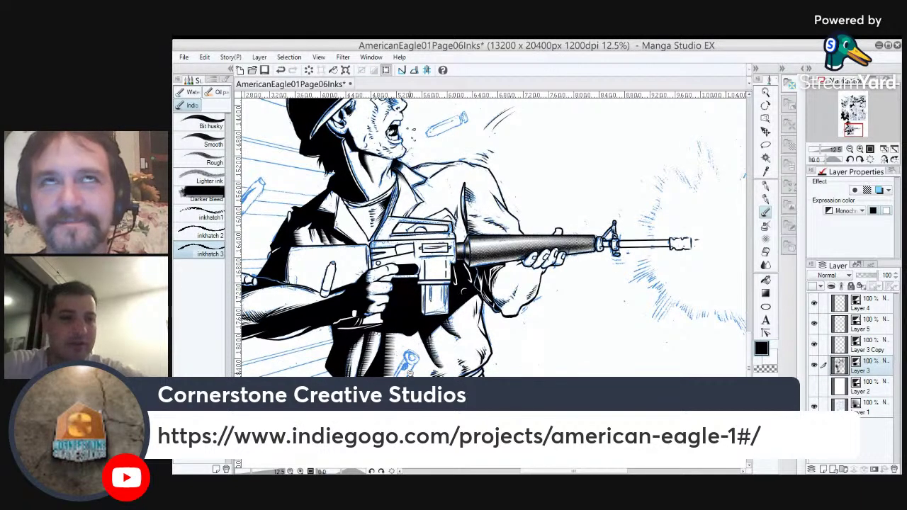
scroll(409, 370, "up", 3)
left_click_drag(409, 372, 467, 336)
key("e")
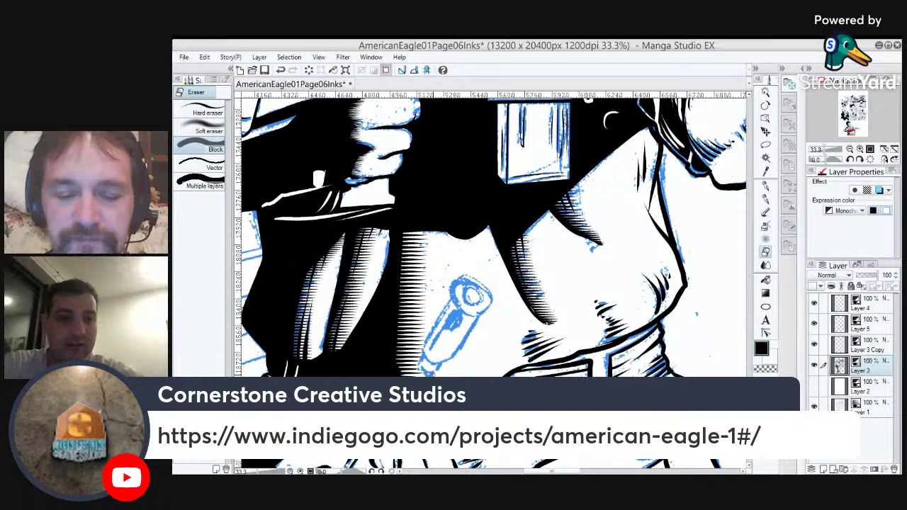
Select the round base of the casing below the magazine with an ellipse and outline it inside with a 10 px line.
key("m")
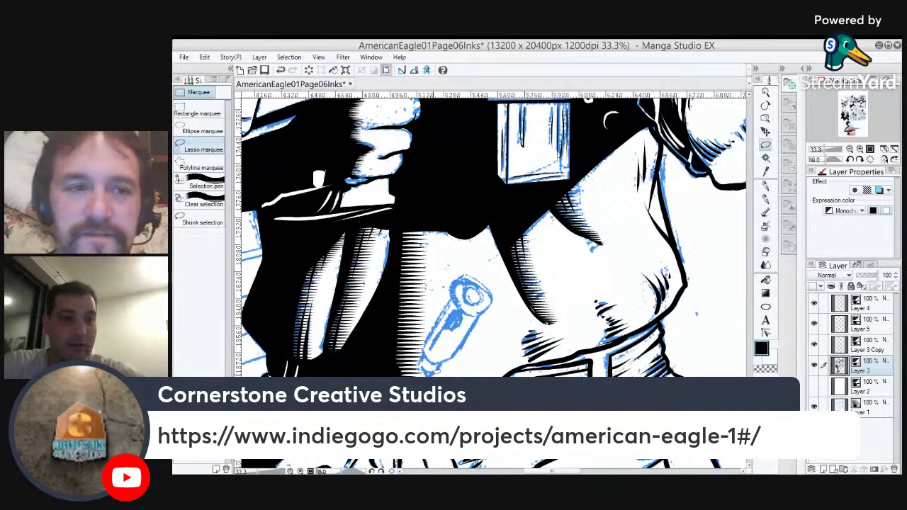
key("r")
left_click_drag(603, 230, 543, 228)
key("m")
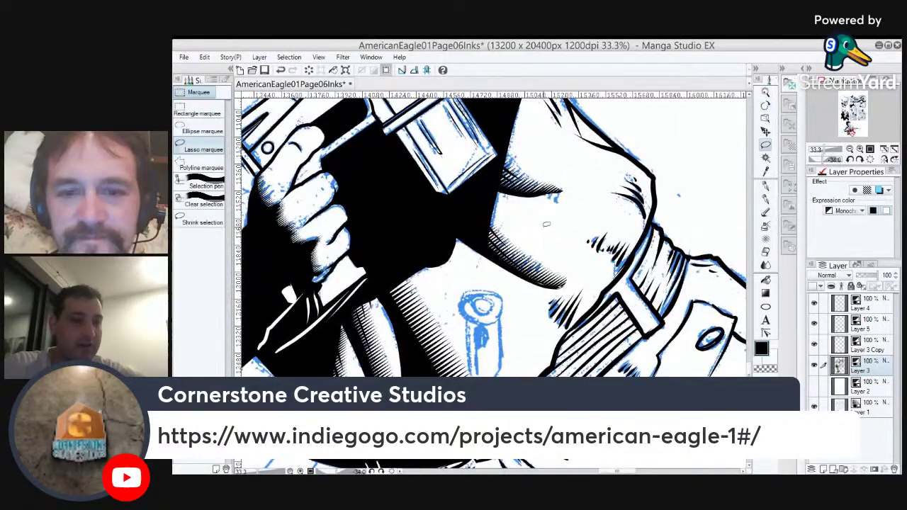
left_click(209, 130)
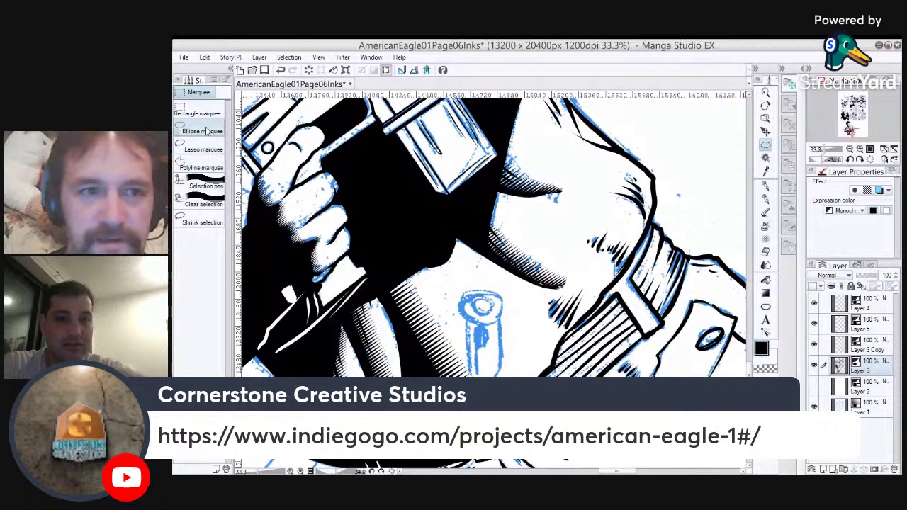
left_click_drag(459, 290, 506, 324)
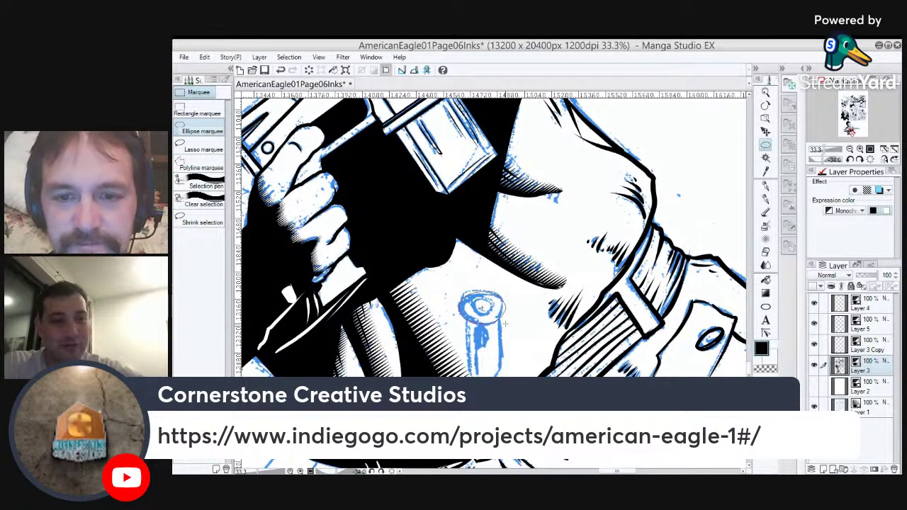
left_click(204, 56)
left_click(241, 188)
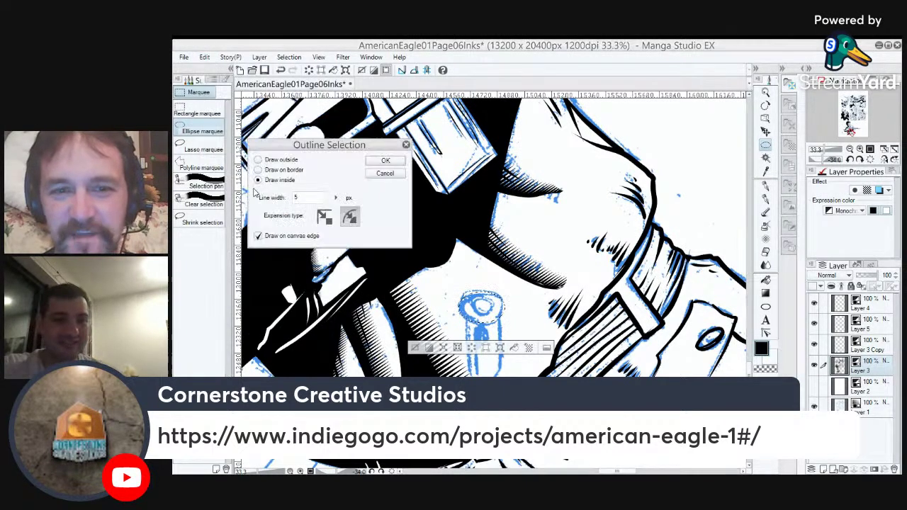
type("10")
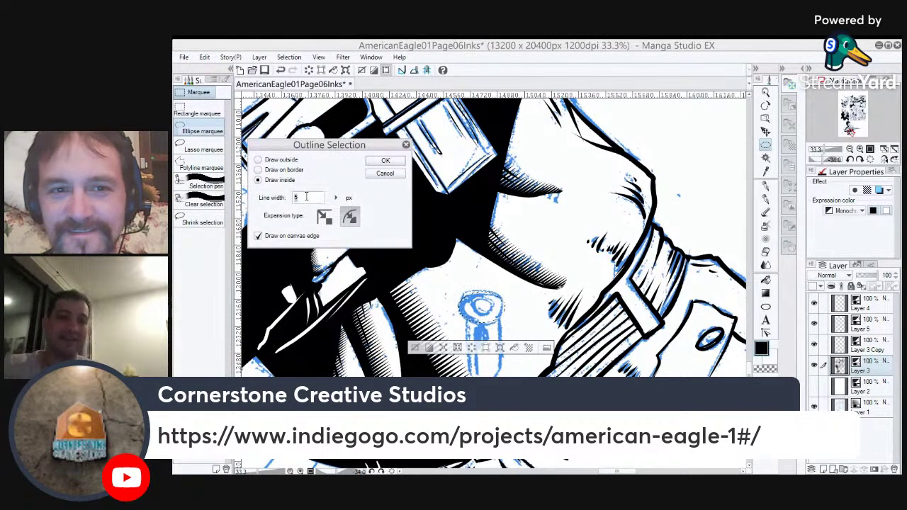
key("Return")
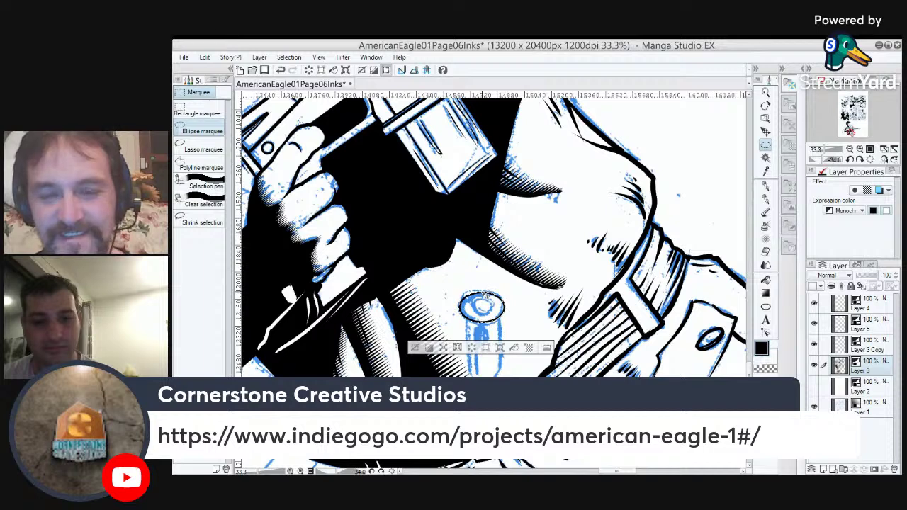
Paste a copy of the casing's base ellipse, scale it down into an inner ring, and duplicate the ring to thicken its lower edge.
key("ctrl+v")
key("ctrl+t")
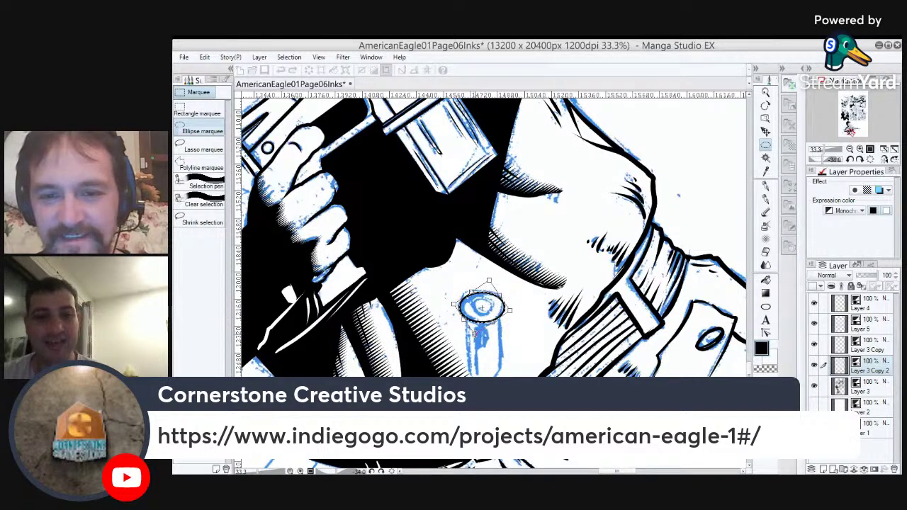
left_click_drag(475, 334, 479, 325)
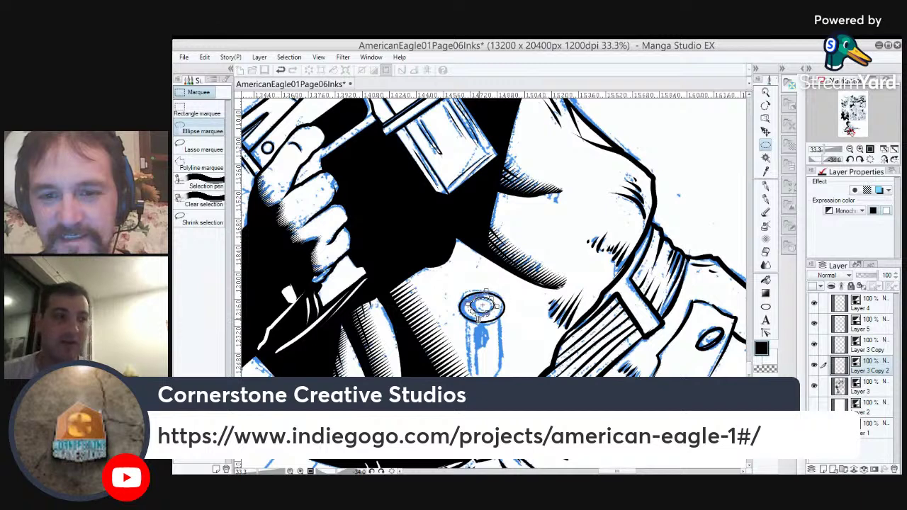
key("Return")
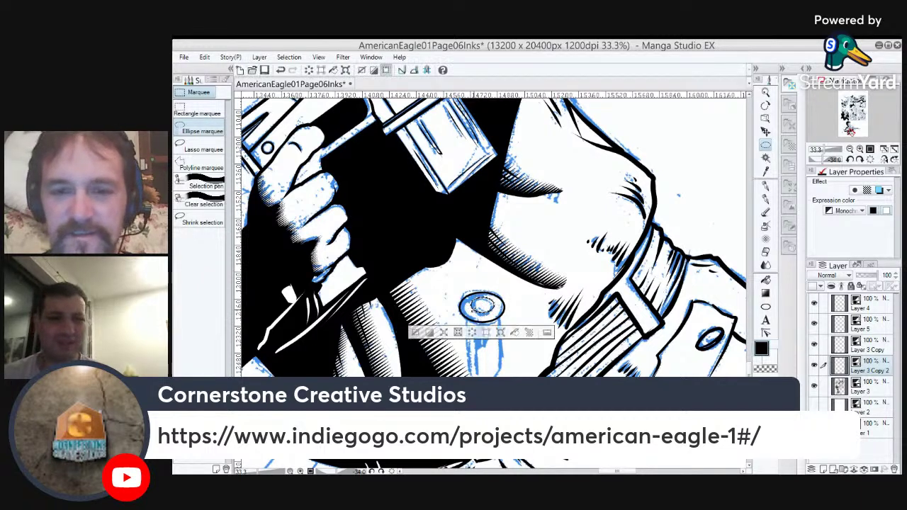
key("ctrl+v")
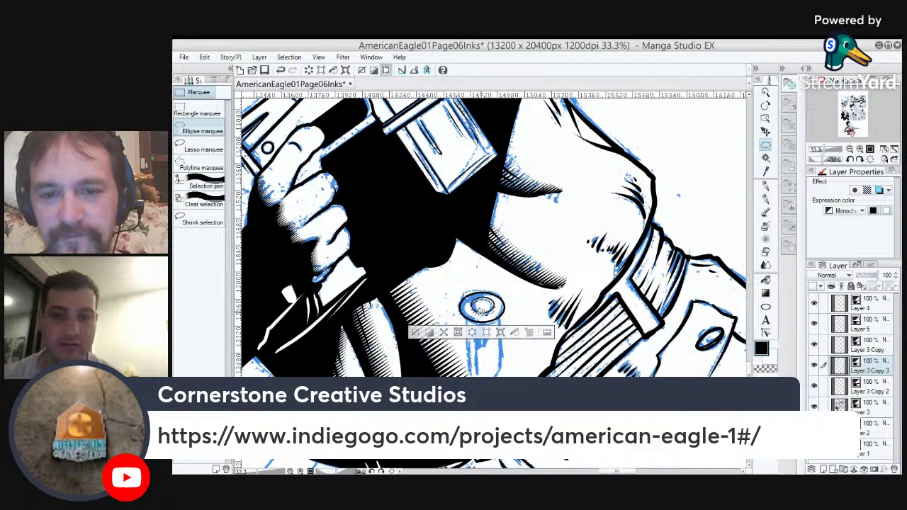
key("w")
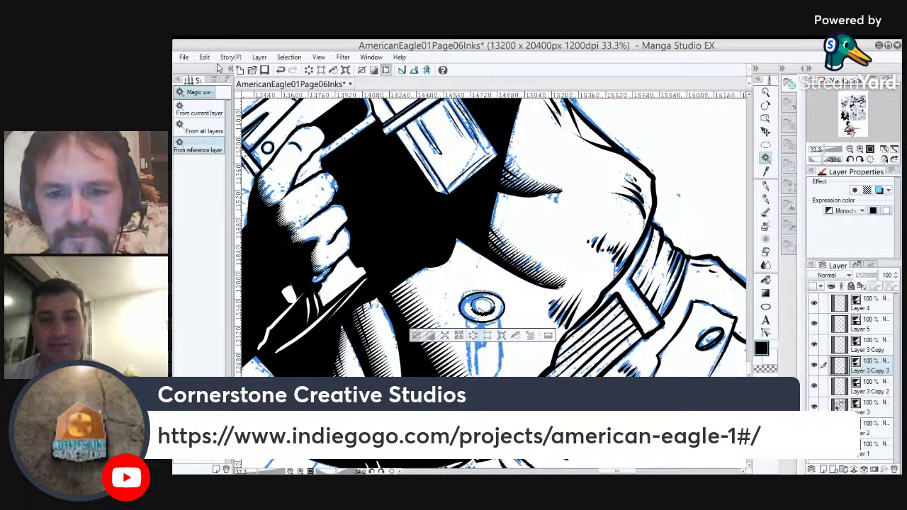
key("ctrl+d")
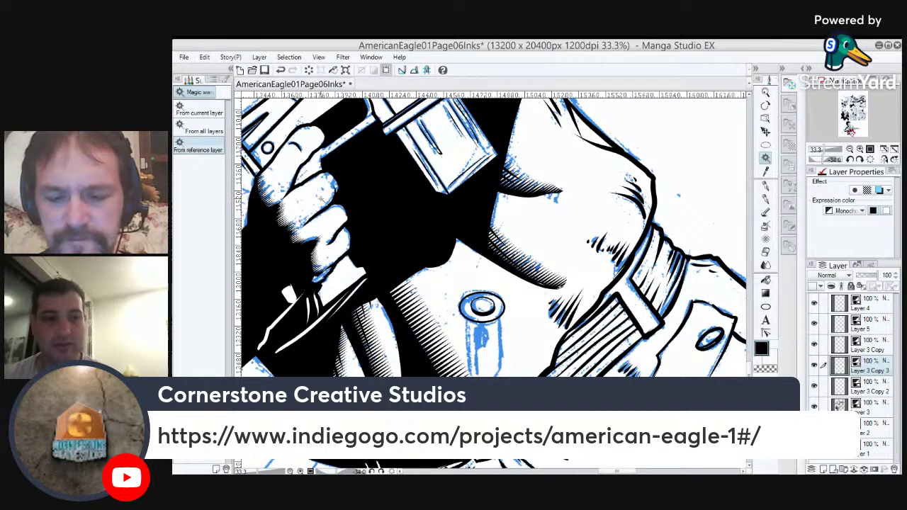
Ink both straight sides of the casing body with the G-pen and close its lower end with a curved line.
key("p")
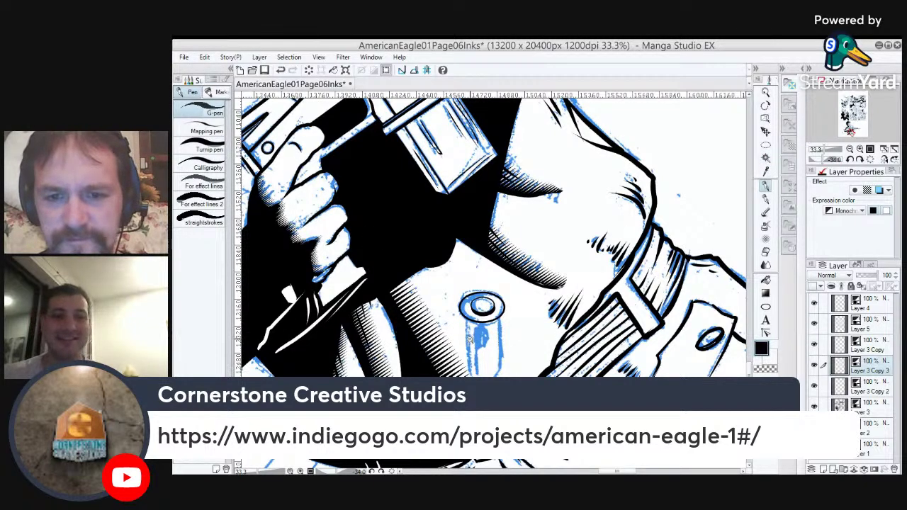
scroll(470, 341, "up", 2)
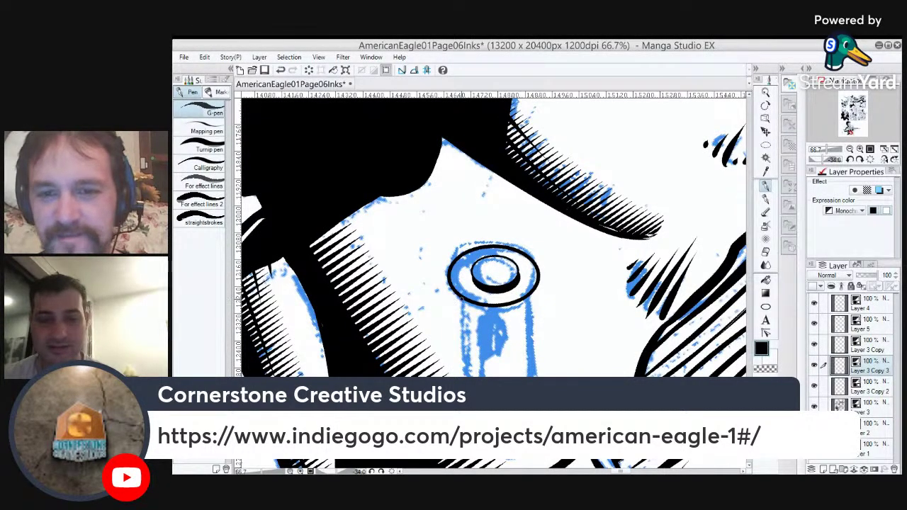
left_click_drag(490, 383, 484, 332)
left_click(455, 247)
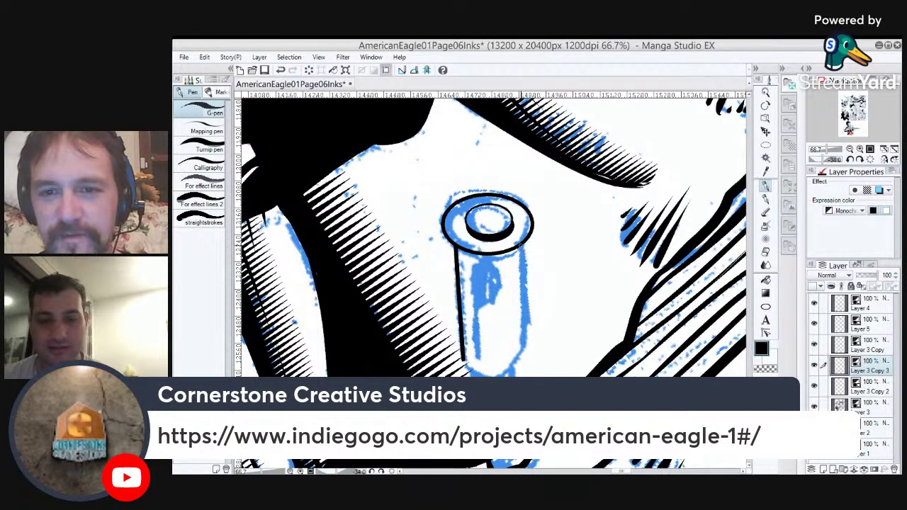
left_click_drag(520, 242, 523, 355)
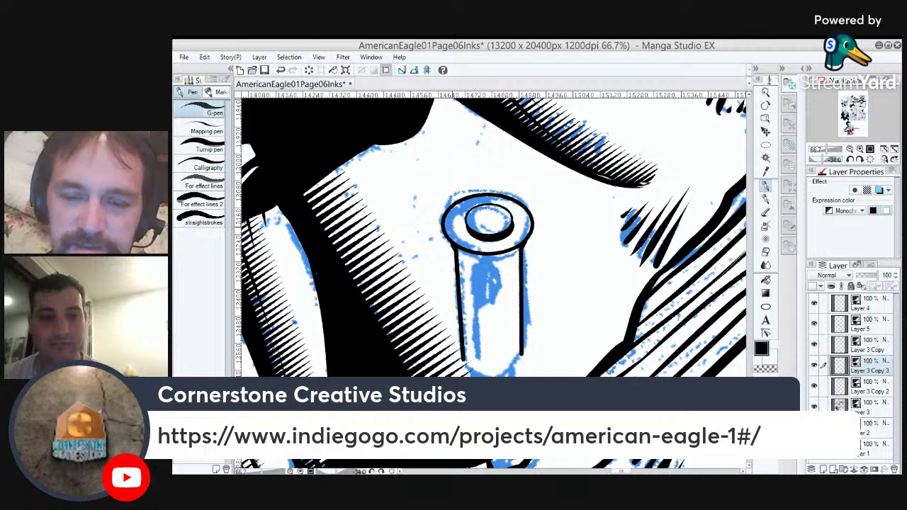
left_click_drag(544, 335, 578, 270)
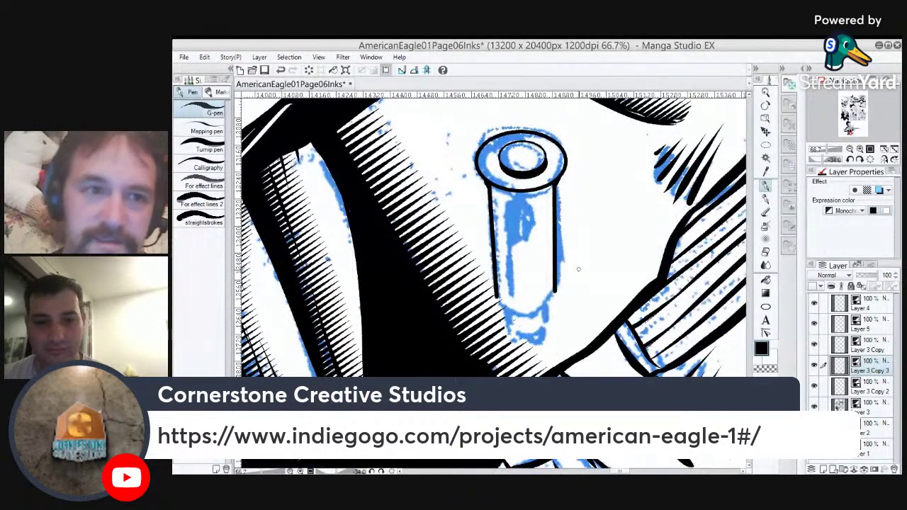
key("u")
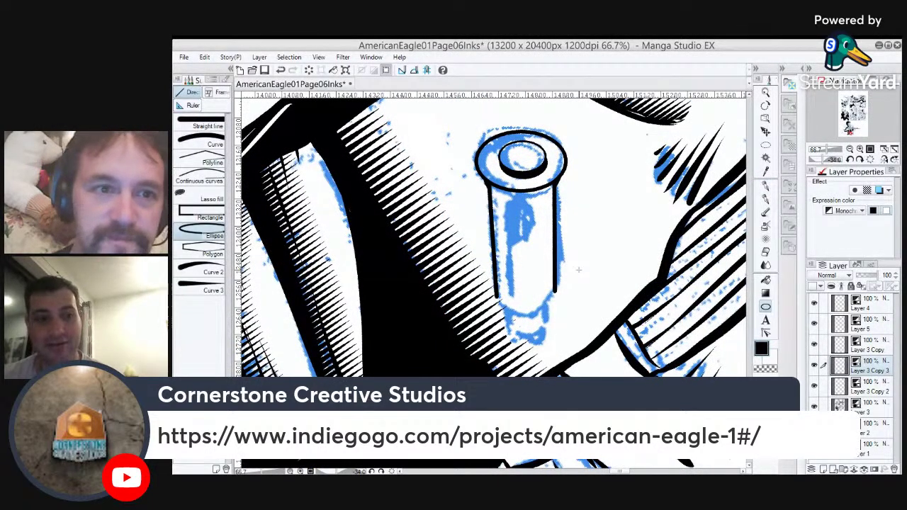
left_click(218, 145)
left_click_drag(496, 299, 557, 290)
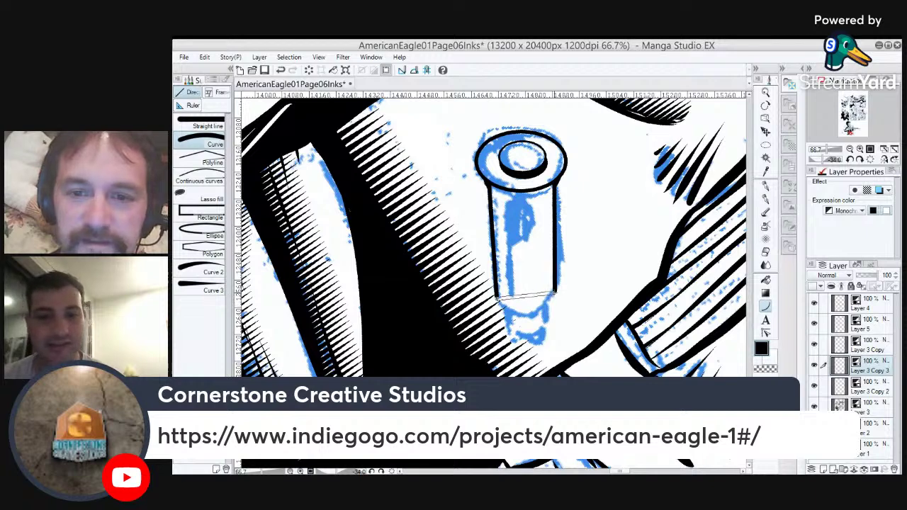
left_click(528, 329)
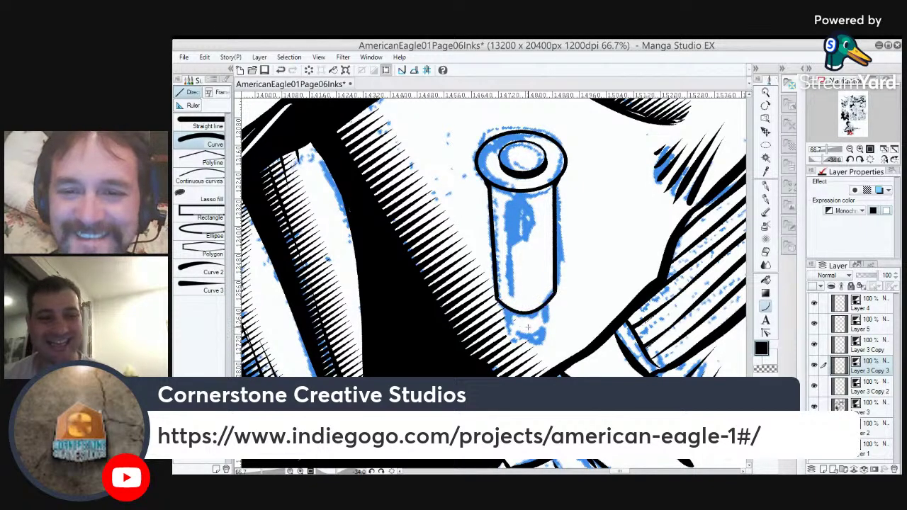
Ink the two short sides of the casing's narrow neck and close its end with curved lines.
key("p")
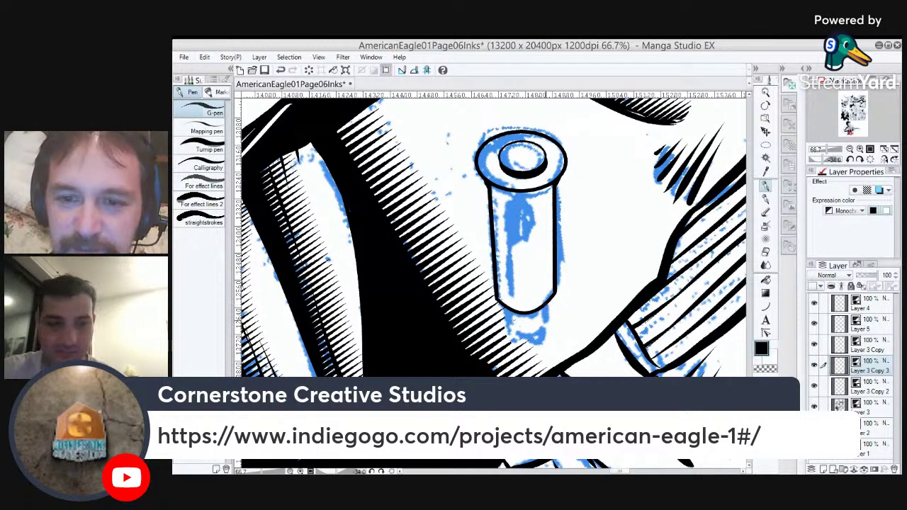
mouse_move(546, 304)
left_mouse_down()
mouse_move(546, 331)
mouse_move(509, 331)
left_mouse_up()
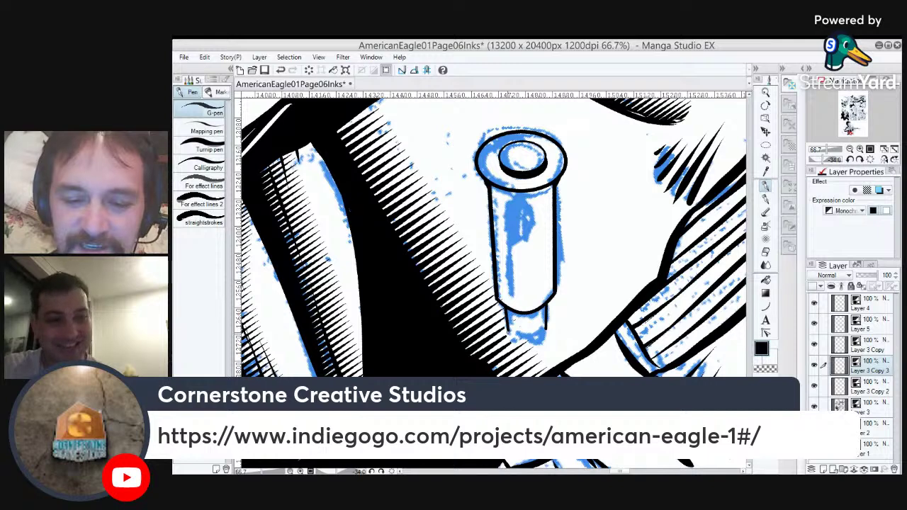
key("u")
left_click_drag(509, 331, 546, 331)
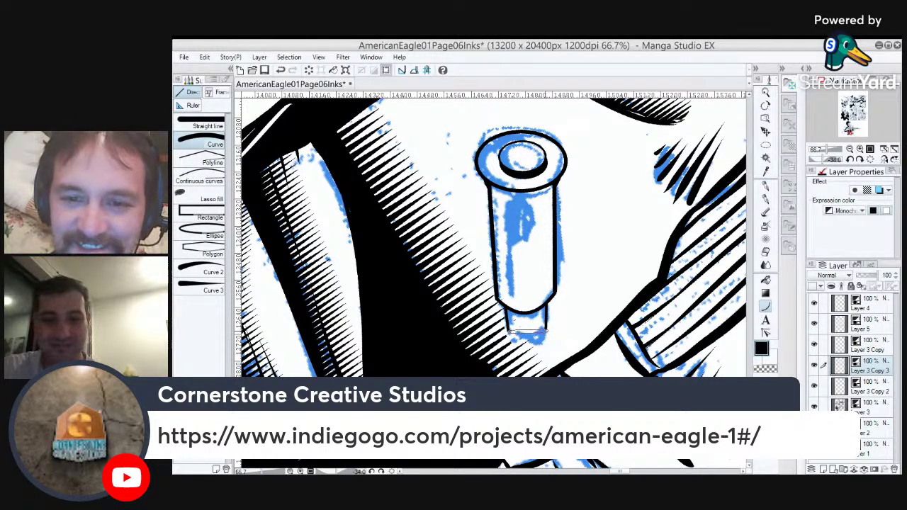
left_click(525, 343)
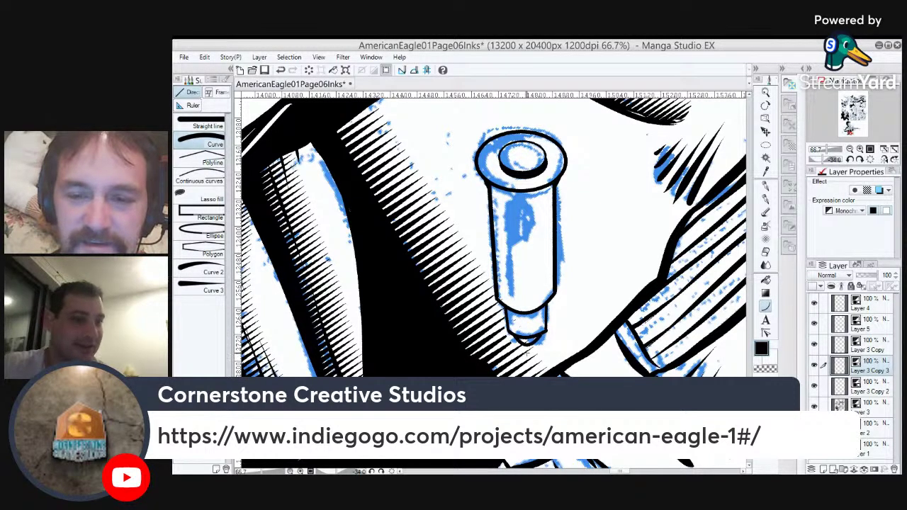
Erase the shirt hatching tips that overlap the casing's shoulder and neck on Layer 3 with the Block eraser.
key("g")
key("e")
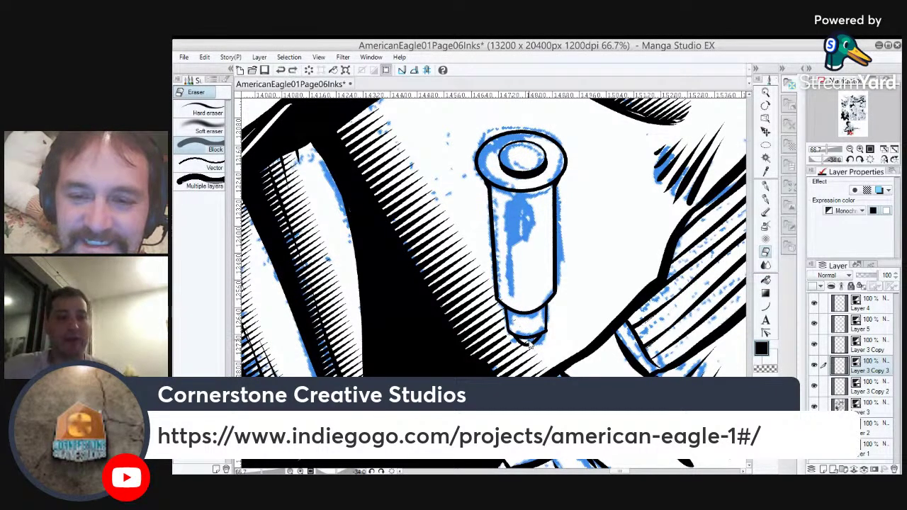
scroll(528, 341, "up", 4)
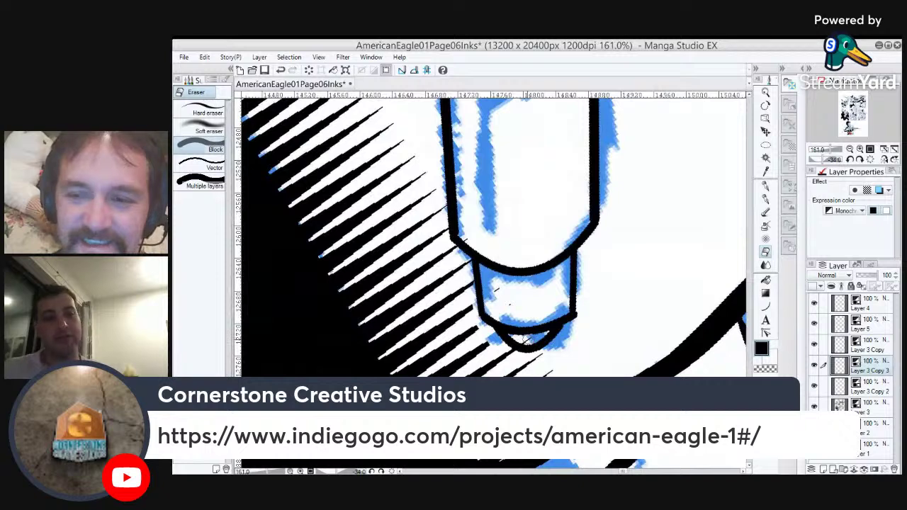
left_click(866, 389)
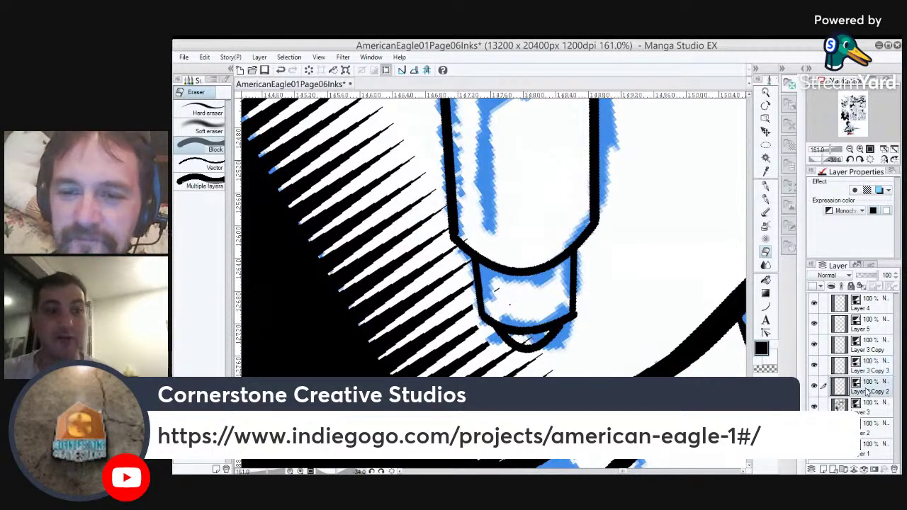
key("alt+[")
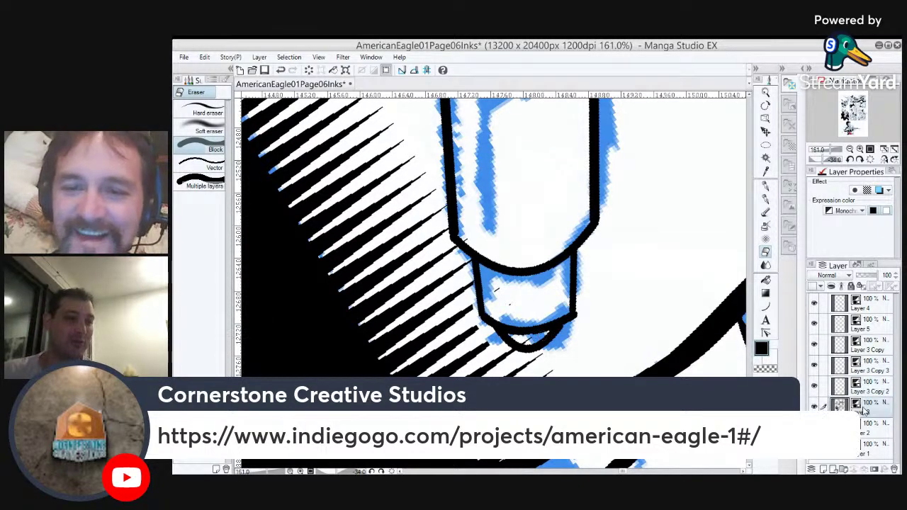
left_click_drag(499, 294, 507, 303)
mouse_move(452, 243)
left_mouse_down()
mouse_move(470, 263)
mouse_move(473, 287)
left_mouse_up()
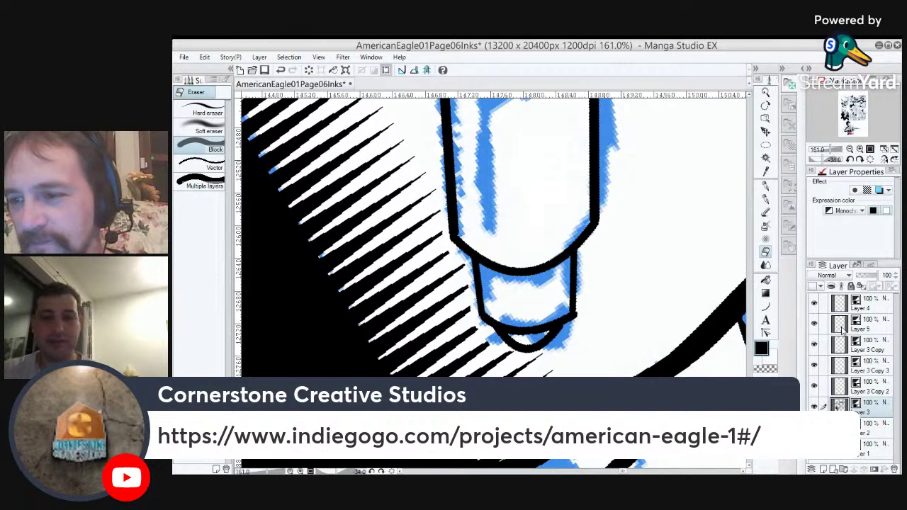
Merge the Layer 3 Copy, Layer 3 Copy 3 and Layer 3 Copy 2 layers into one.
left_click(878, 343)
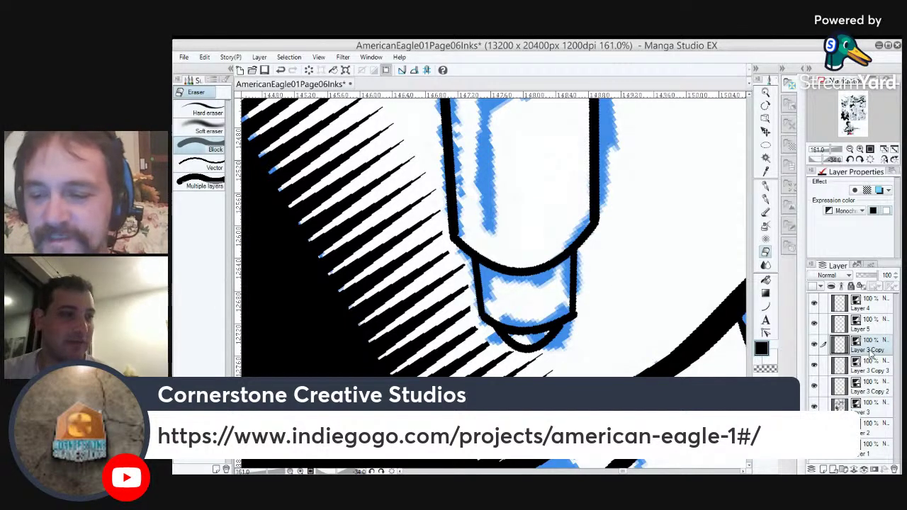
key("ctrl+minus")
key("ctrl+minus")
key("ctrl+minus")
key("ctrl+minus")
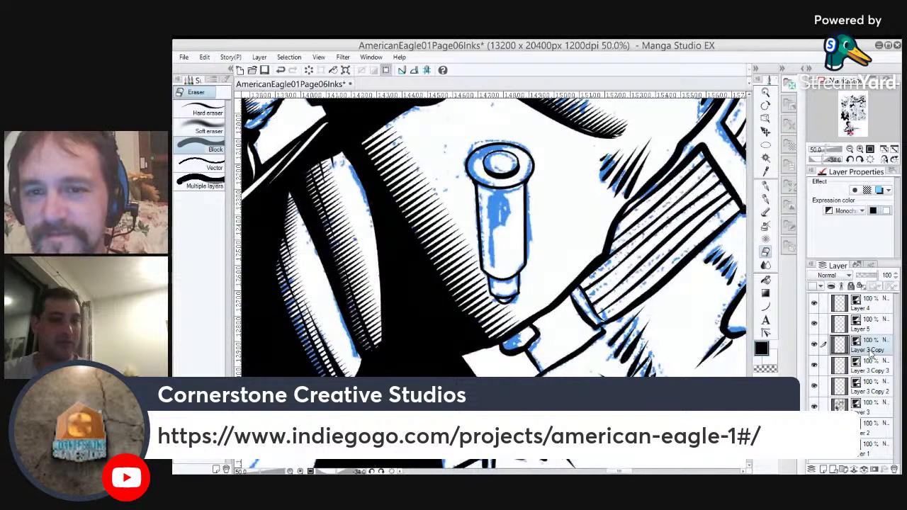
key("ctrl+e")
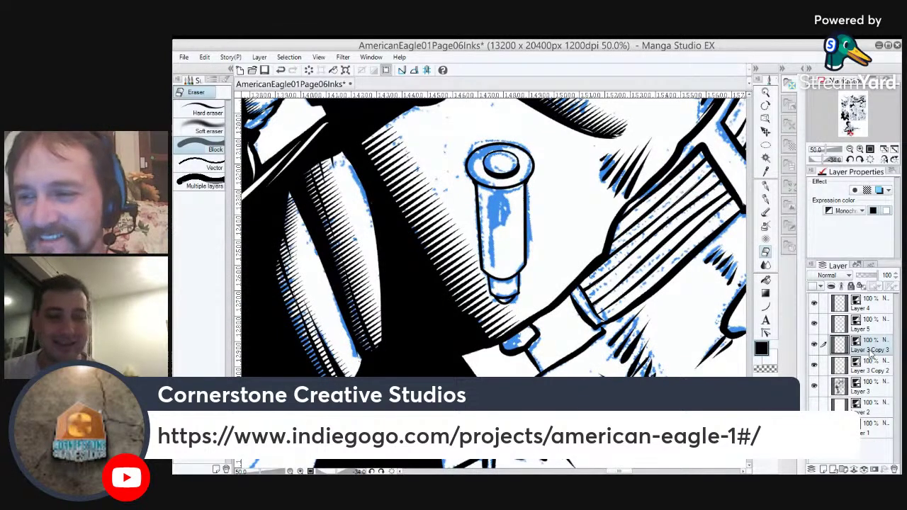
key("ctrl+e")
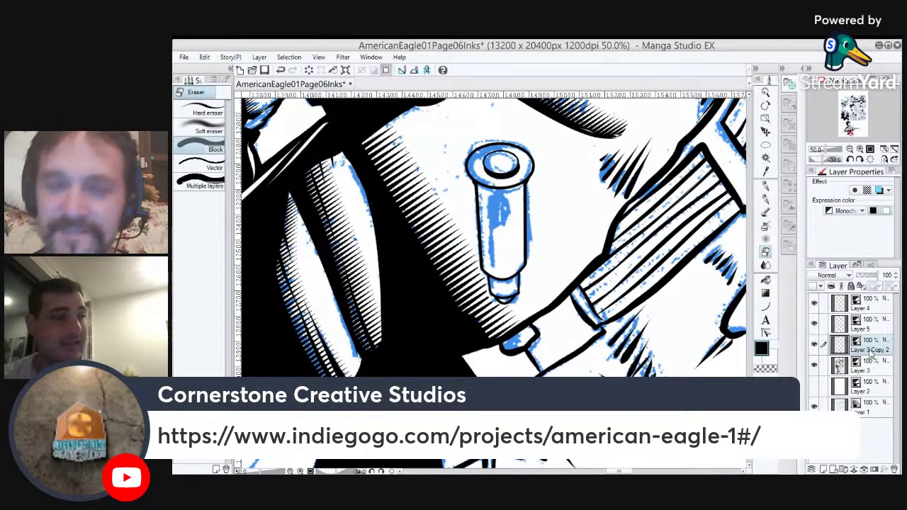
Check the merged casing layer and Layer 3 by toggling their visibility, and merge the casing down into Layer 3.
left_click(815, 346)
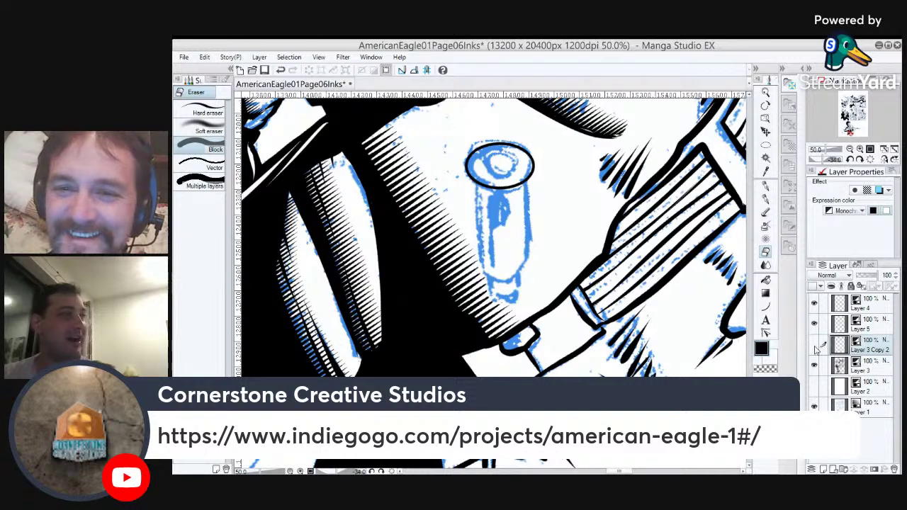
left_click(815, 345)
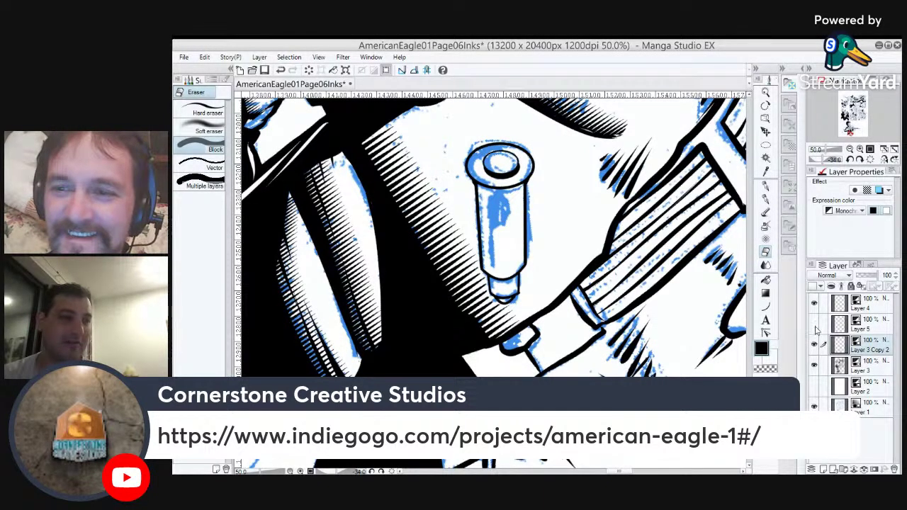
left_click(815, 365)
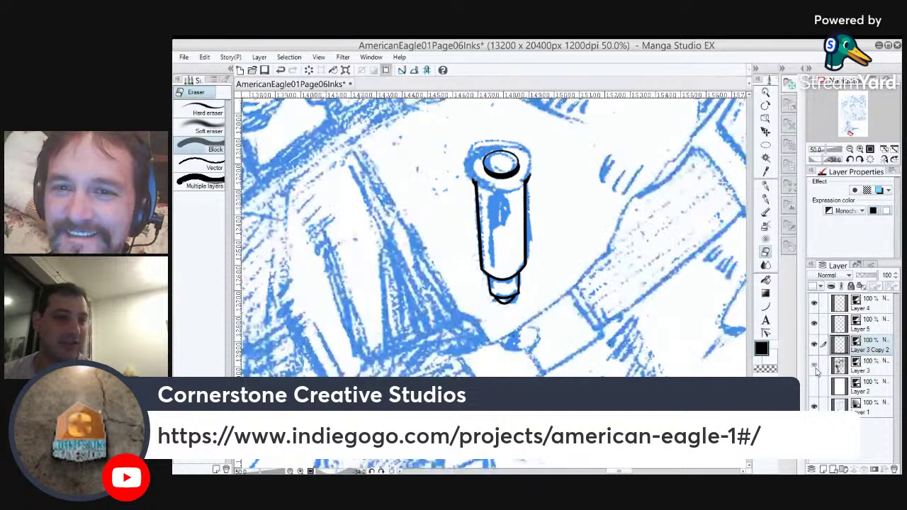
left_click(815, 365)
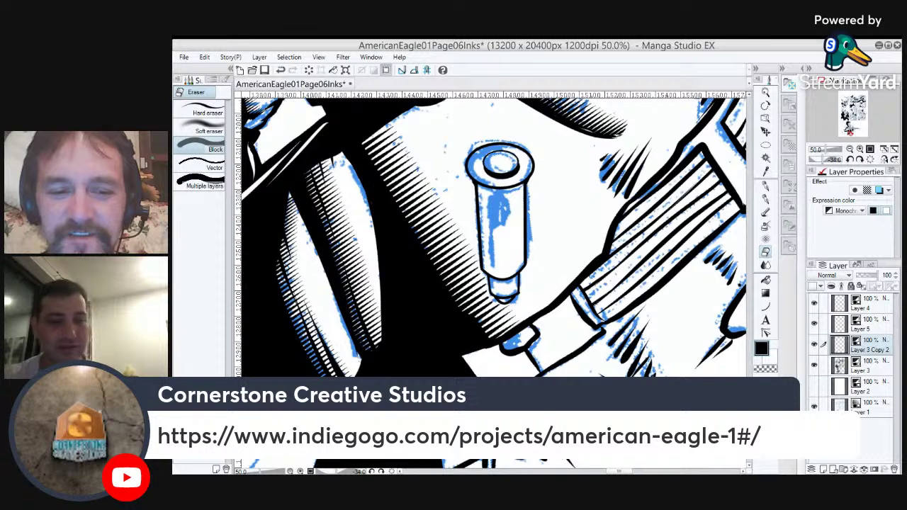
key("ctrl+e")
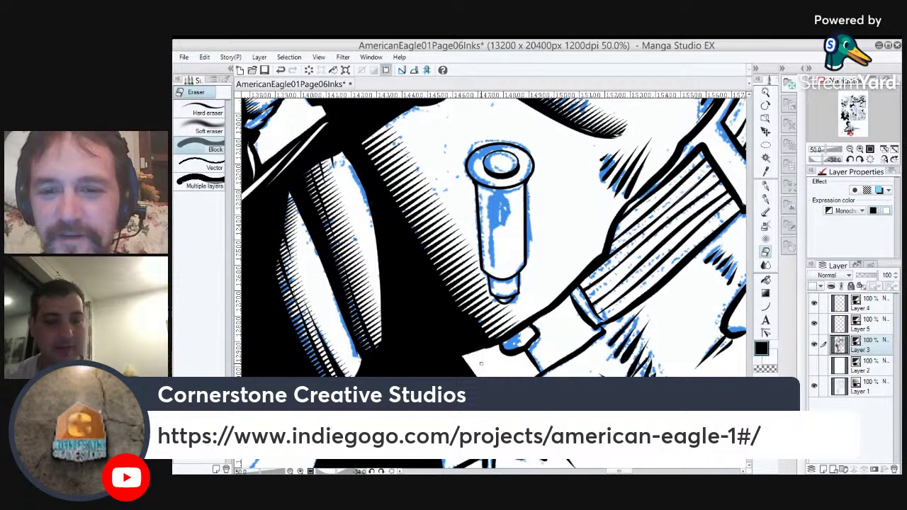
Select the casing's body on Layer 3, ink a tapering vertical shadow down it with the G-pen, and fill it solid black.
key("w")
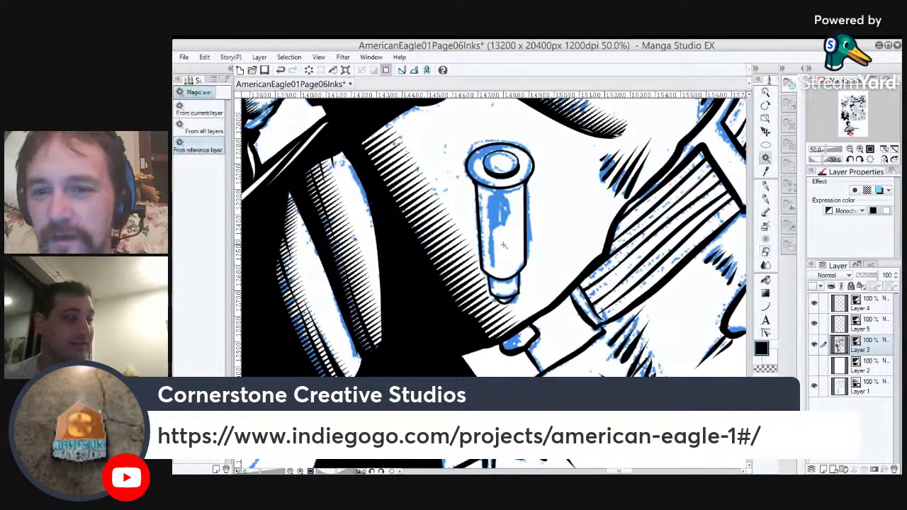
left_click(502, 246)
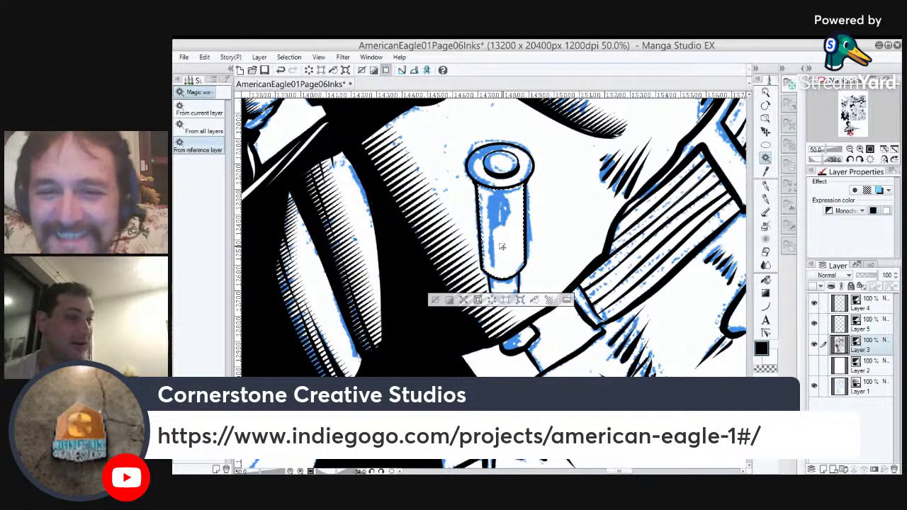
key("p")
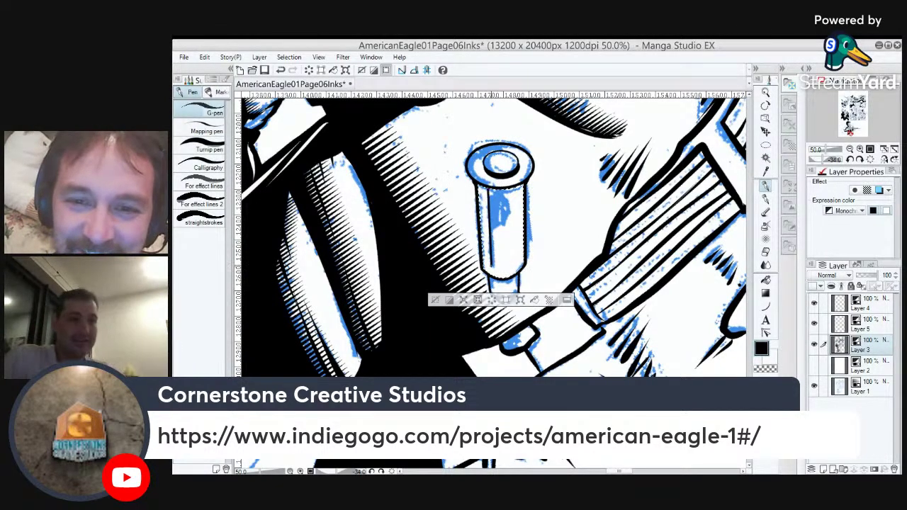
mouse_move(495, 234)
left_mouse_down()
mouse_move(498, 188)
mouse_move(502, 212)
left_mouse_up()
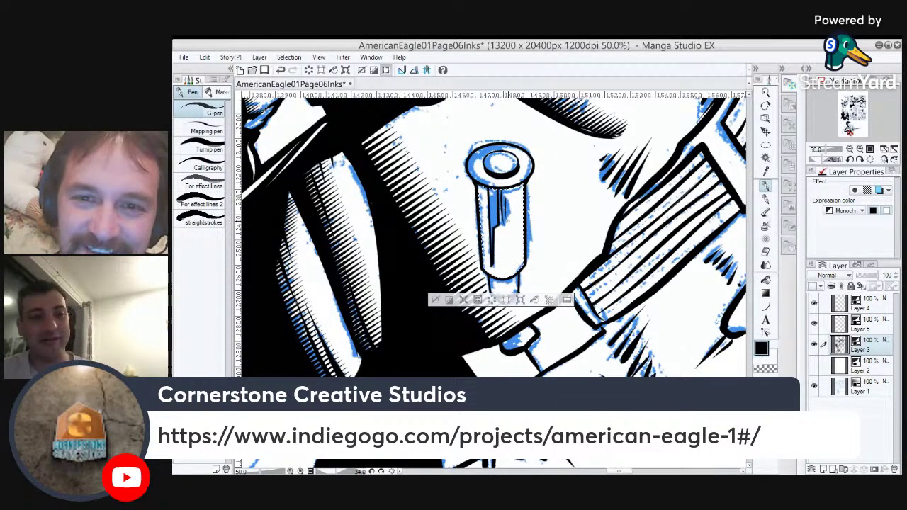
key("g")
key("g")
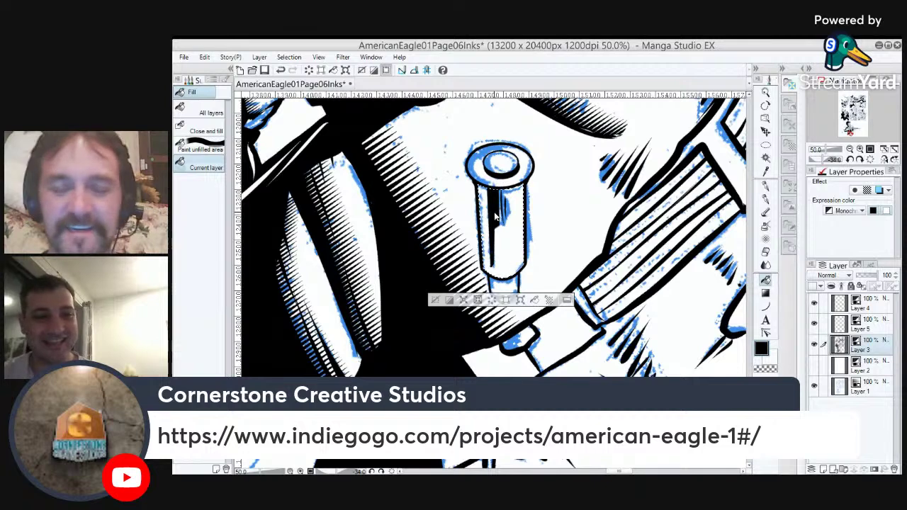
key("ctrl+d")
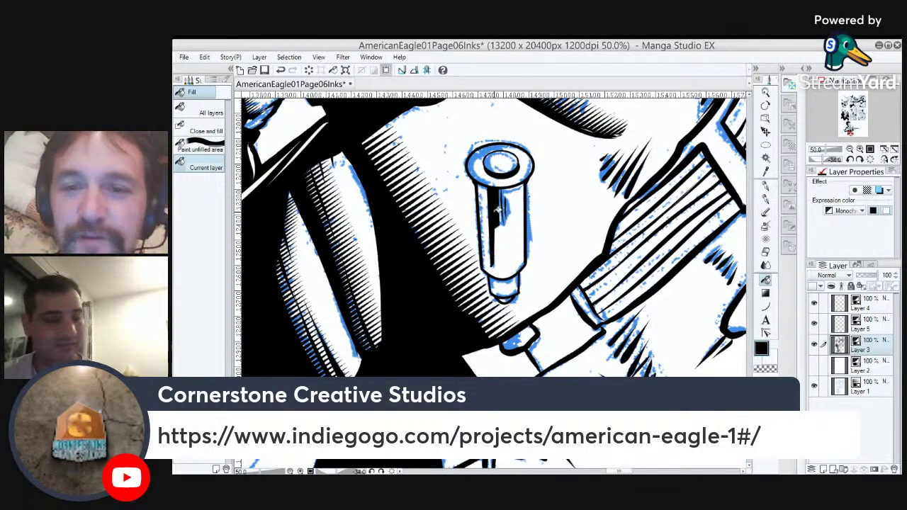
Reselect the casing's body and ink a thin tapered shading line along its other long side with the G-pen.
key("w")
left_click(508, 259)
key("p")
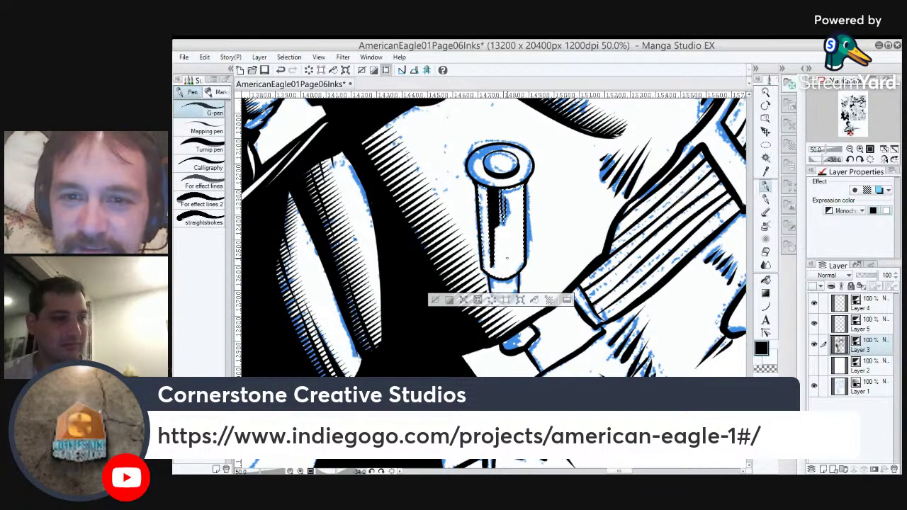
left_click_drag(518, 271, 518, 206)
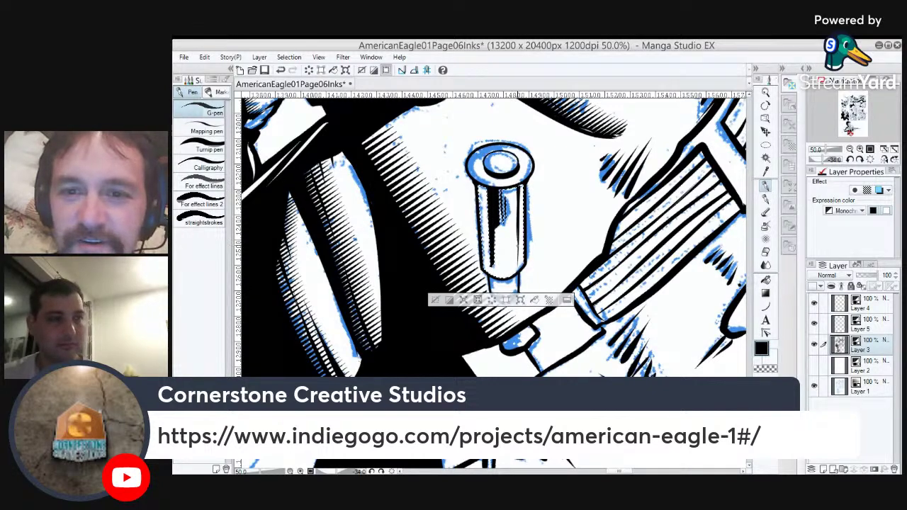
key("ctrl+d")
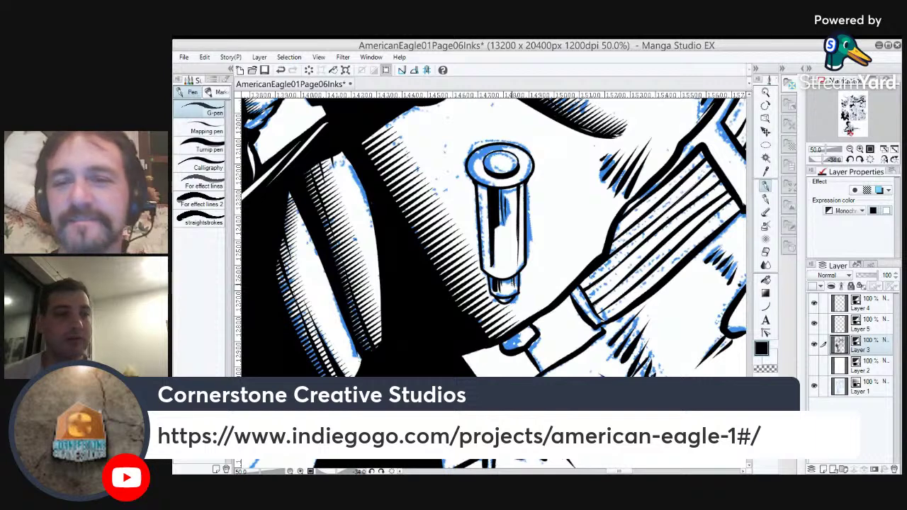
Reset the canvas rotation to upright and examine the rifle figure, from close up on the rifle to the full figure.
scroll(512, 284, "down", 2)
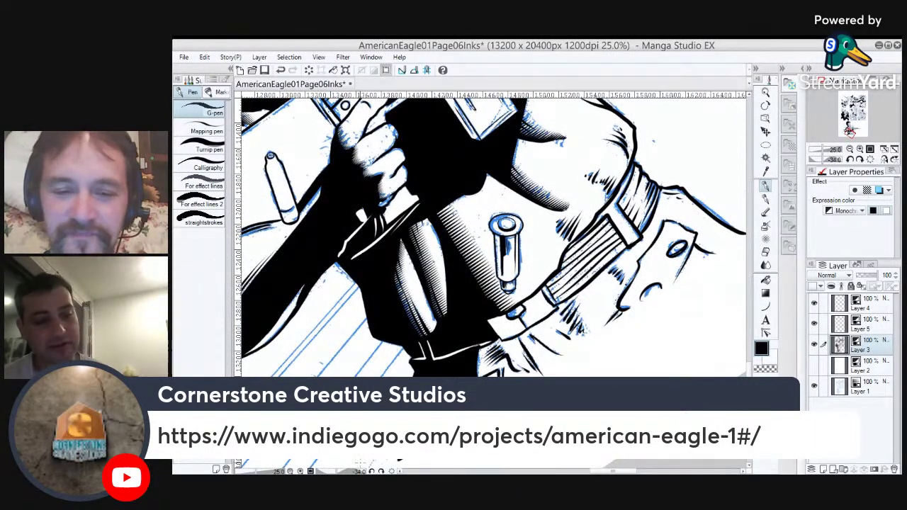
left_click(392, 471)
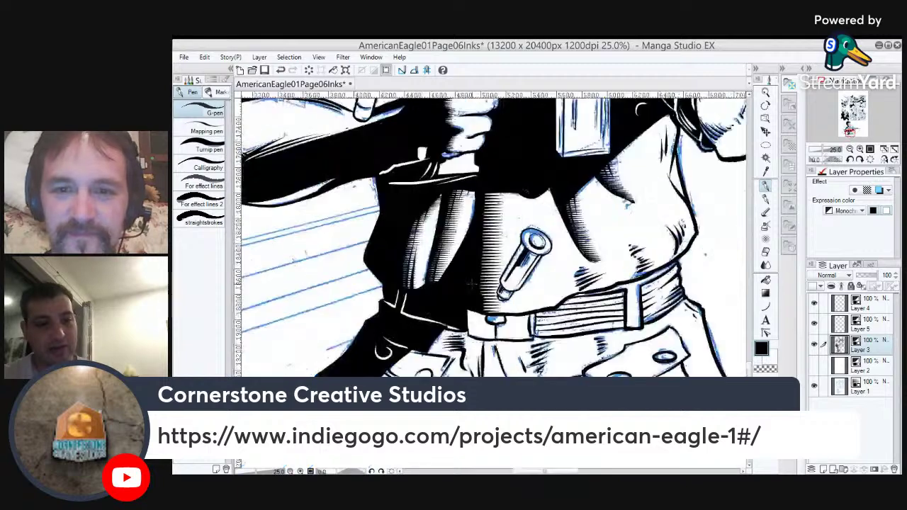
left_click_drag(530, 217, 464, 385)
left_click_drag(478, 246, 493, 266)
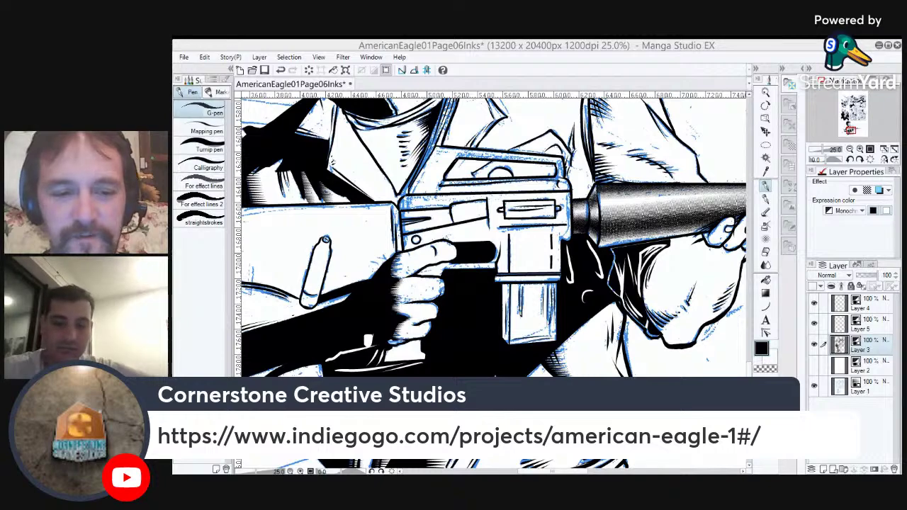
scroll(445, 330, "down", 4)
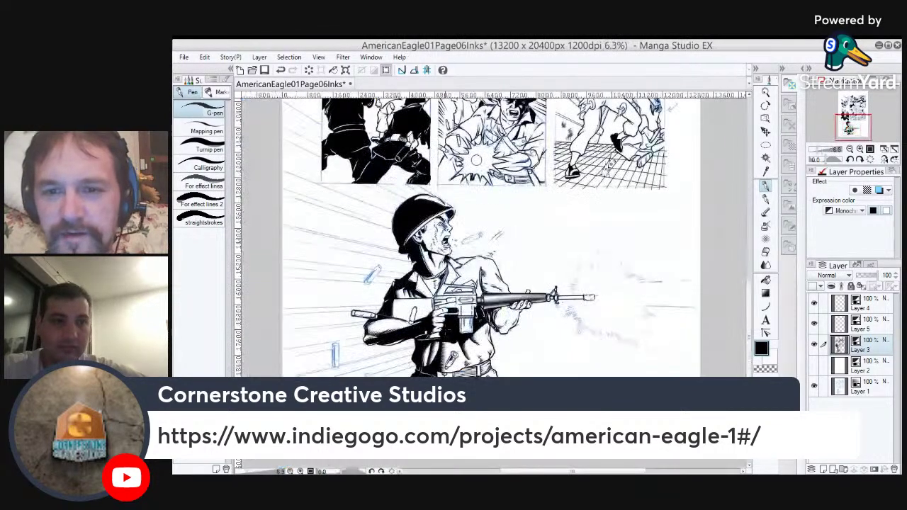
Review the inks across the page's panels, toggling Layer 2's visibility to compare them with and without the blue pencils.
scroll(532, 184, "up", 6)
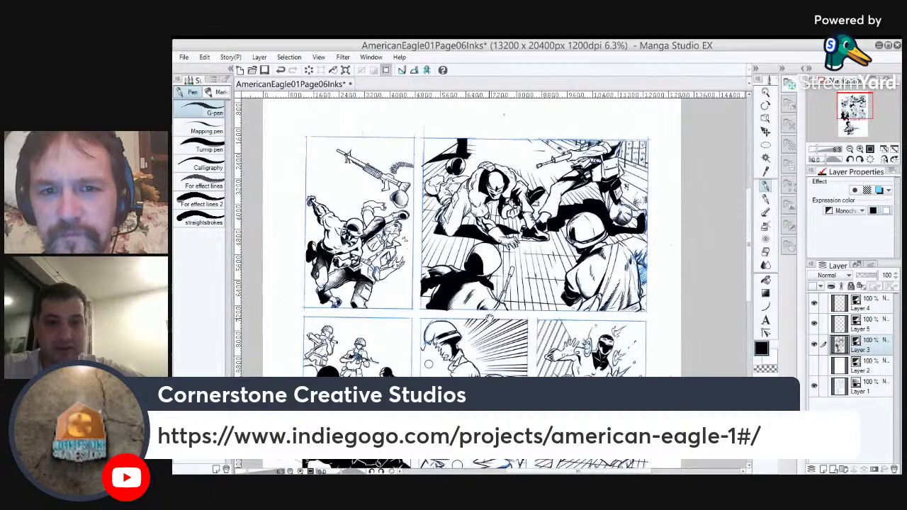
left_click_drag(499, 304, 518, 272)
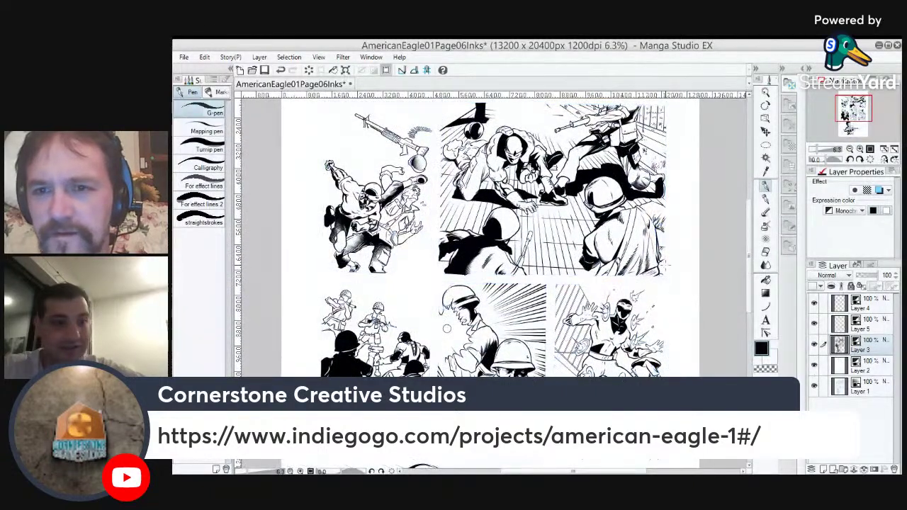
scroll(496, 283, "up", 2)
scroll(538, 322, "down", 5)
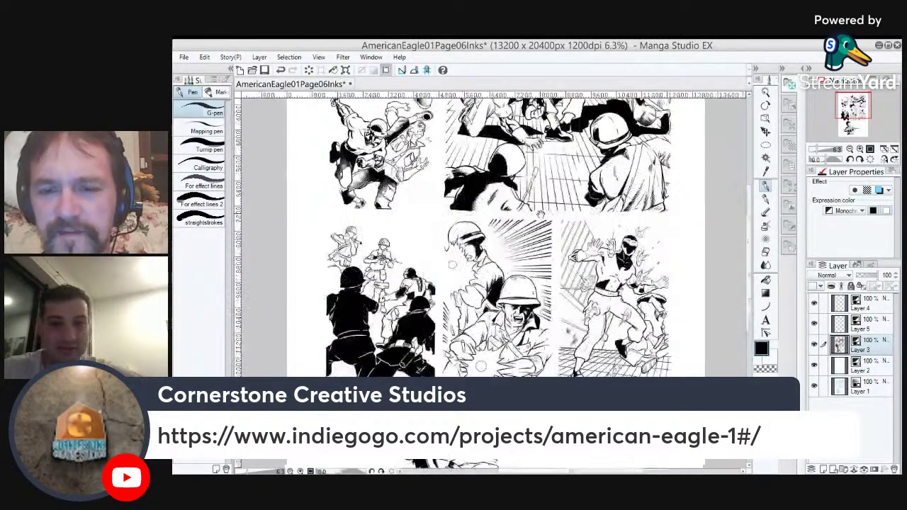
scroll(452, 252, "down", 5)
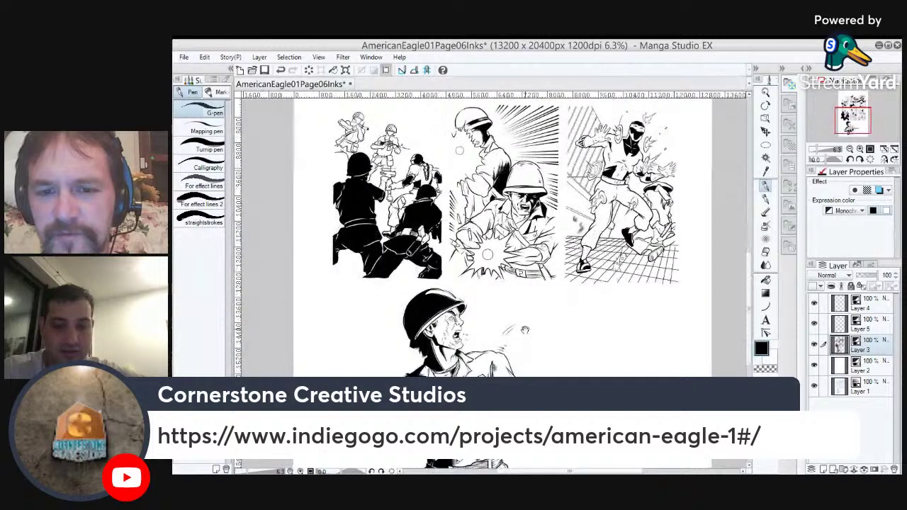
left_click(814, 364)
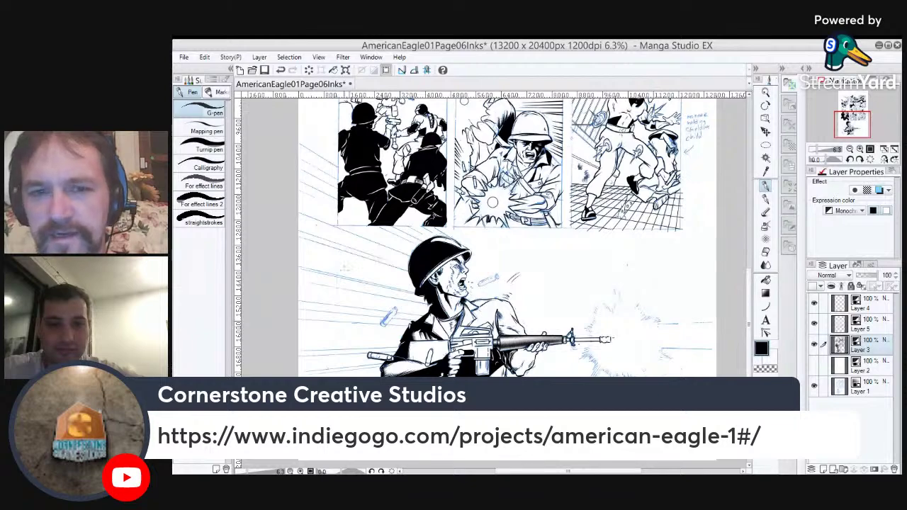
scroll(585, 246, "up", 8)
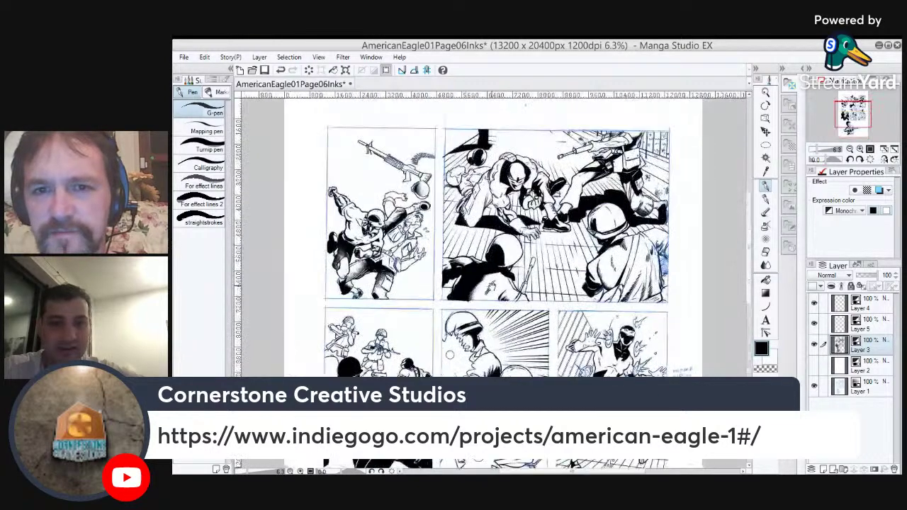
scroll(510, 324, "down", 5)
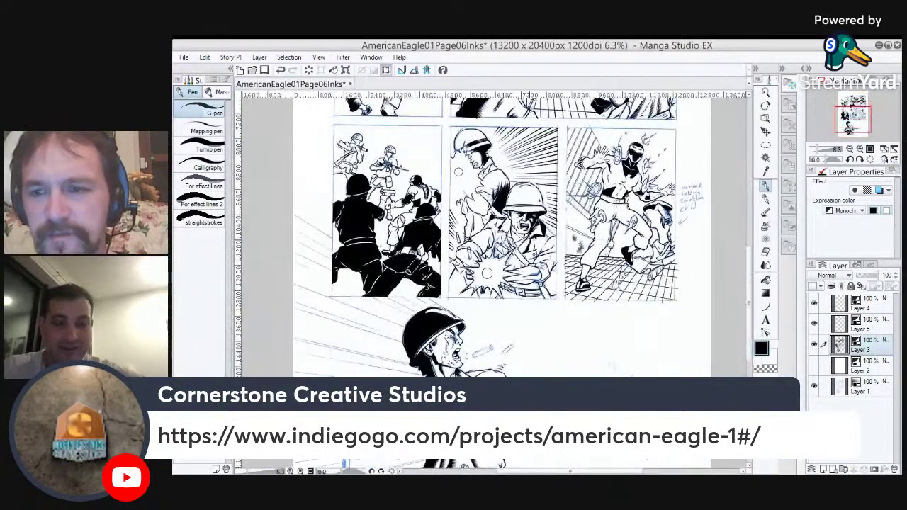
left_click(815, 366)
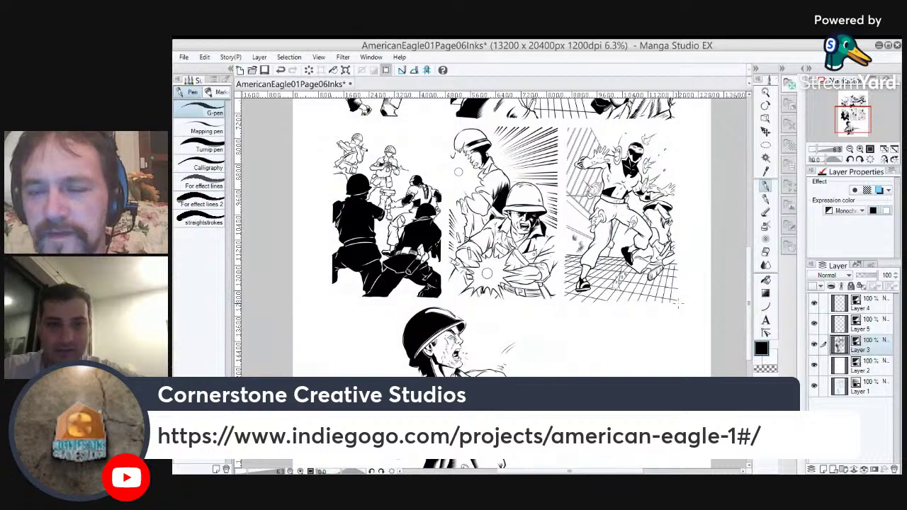